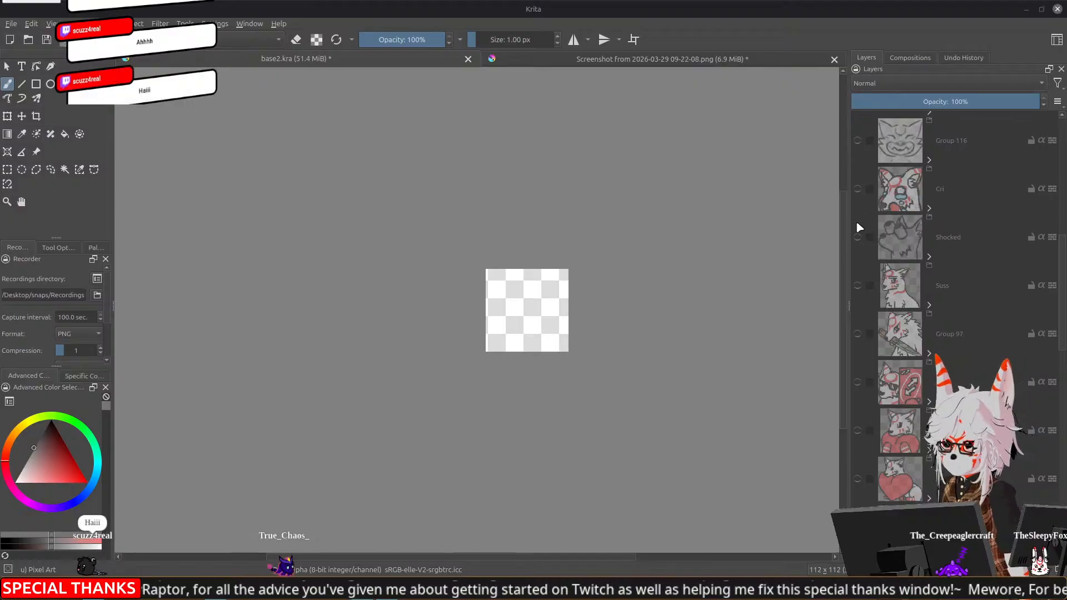
Show the Group 97 knife emote in base2.kra and switch to the tier list screenshot document
{"action": "left_click", "coordinate": [857, 333]}
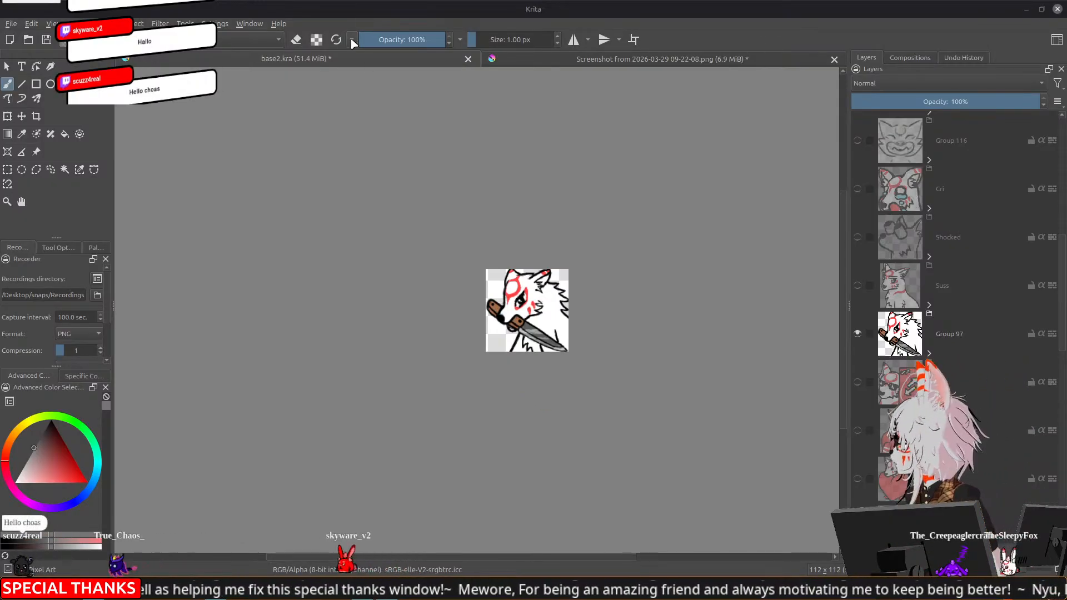
{"action": "left_click", "coordinate": [615, 74]}
{"action": "left_click", "coordinate": [616, 59]}
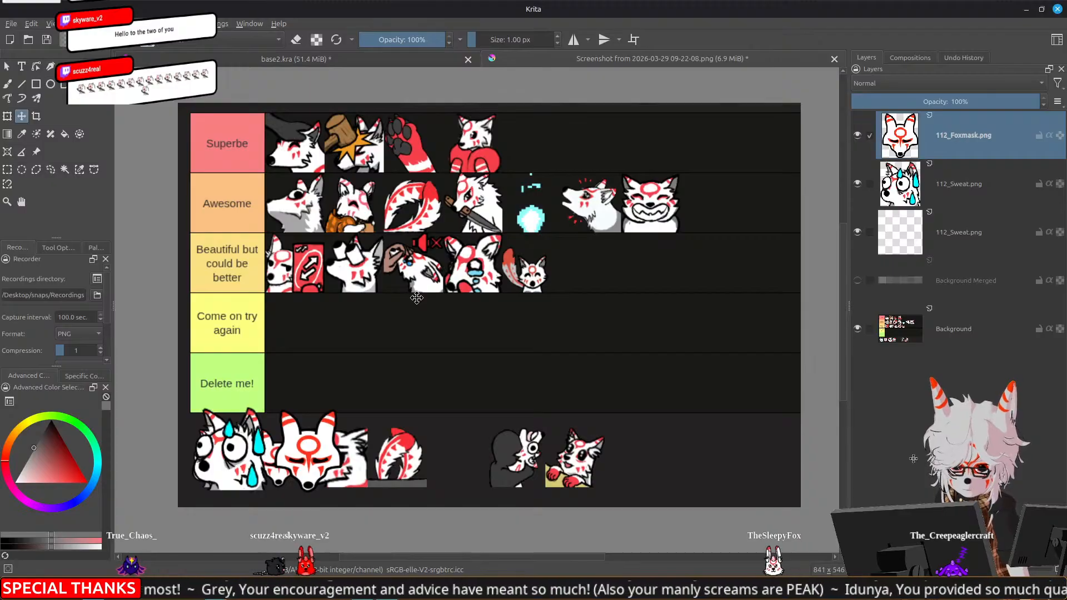
Hide the 112_Foxmask.png layer and the upper 112_Sweat.png layer over the tier list
{"action": "scroll", "coordinate": [411, 295], "scroll_direction": "up", "scroll_amount": 5}
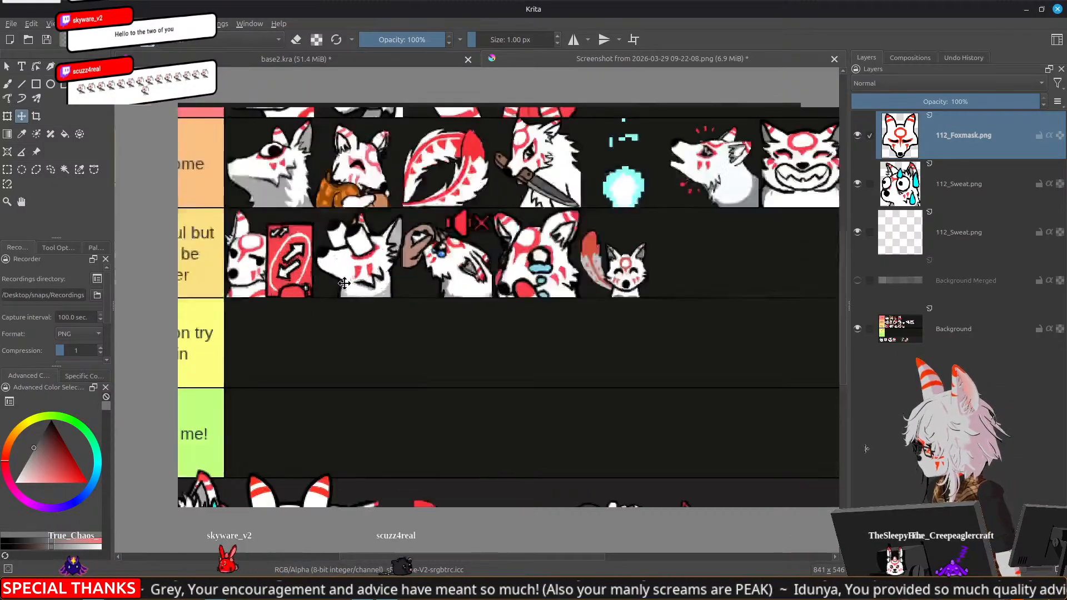
{"action": "left_click_drag", "start_coordinate": [348, 262], "coordinate": [402, 359]}
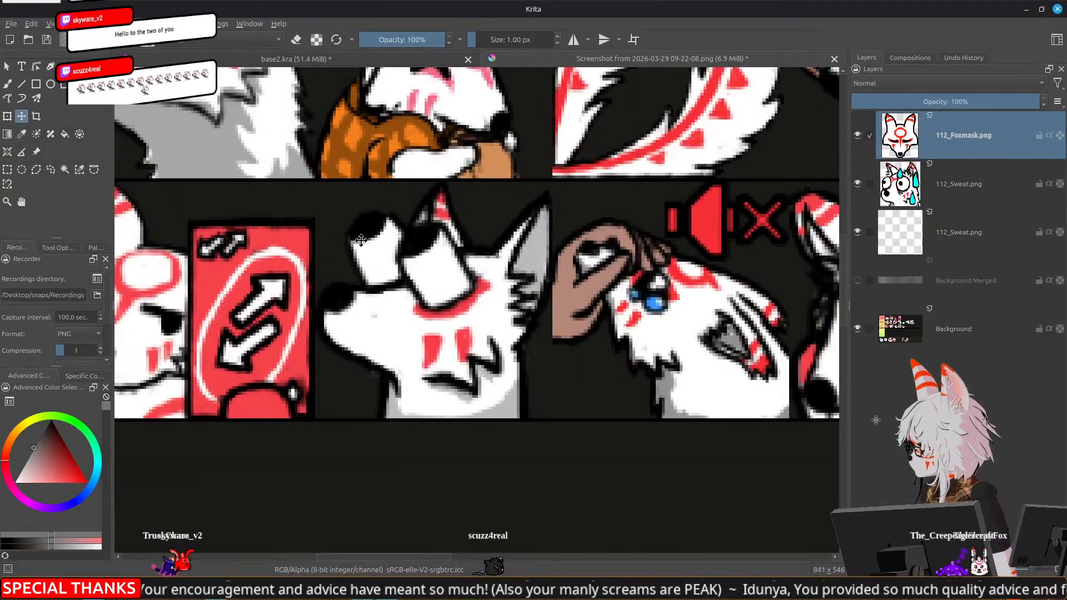
{"action": "scroll", "coordinate": [437, 347], "scroll_direction": "down", "scroll_amount": 5}
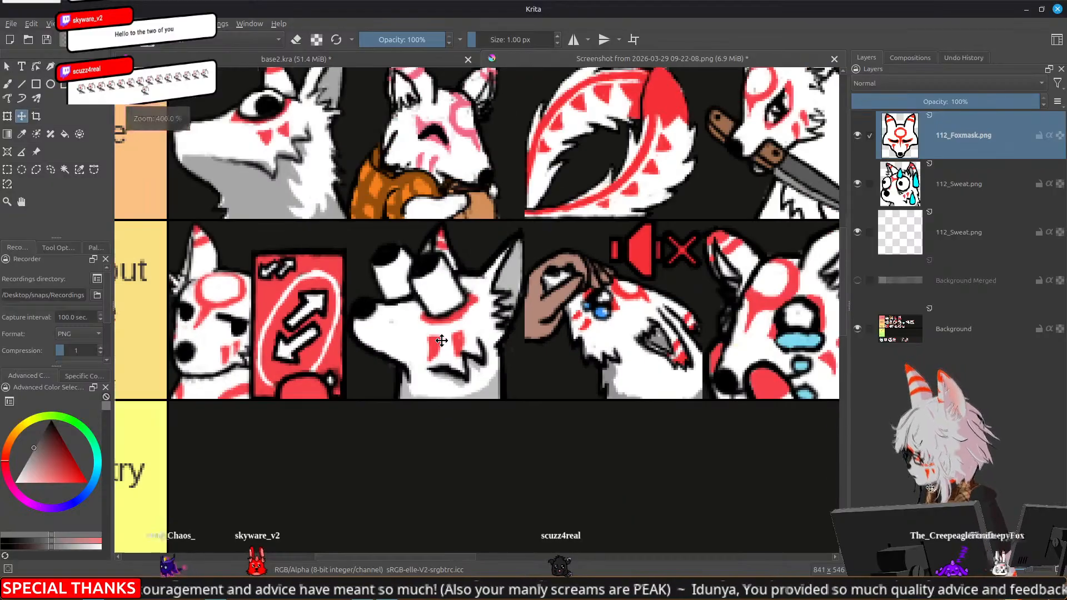
{"action": "left_click_drag", "start_coordinate": [429, 515], "coordinate": [413, 430]}
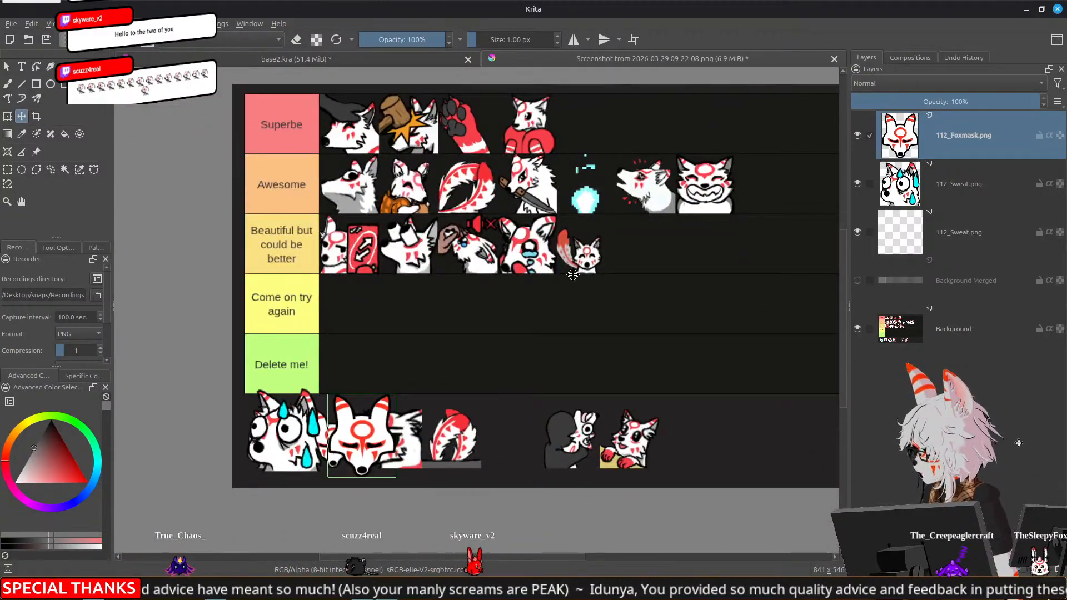
{"action": "left_click_drag", "start_coordinate": [572, 273], "coordinate": [564, 263]}
{"action": "left_click", "coordinate": [856, 136]}
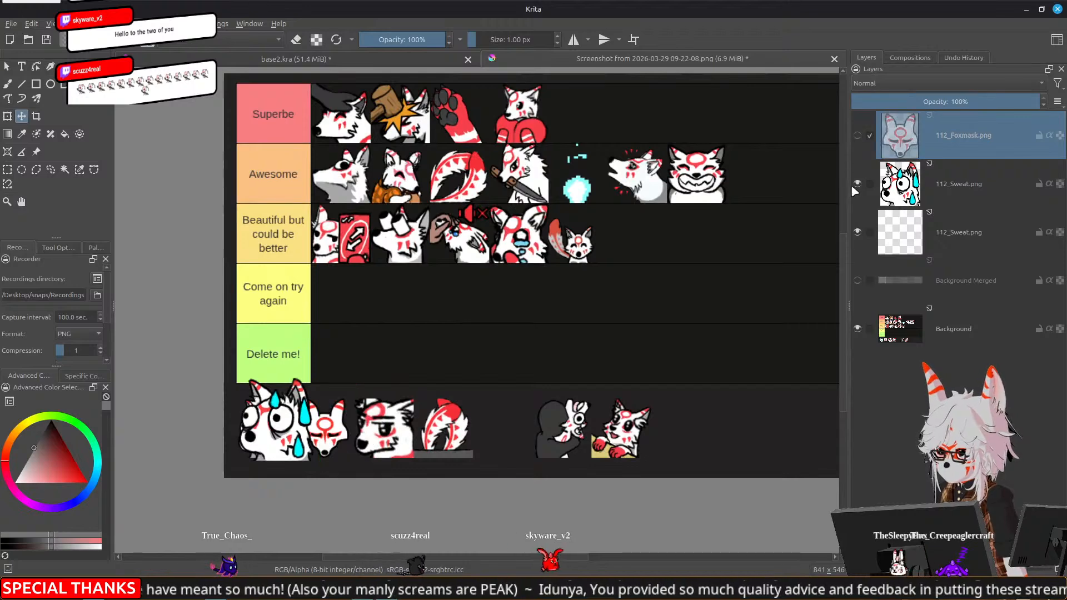
{"action": "left_click", "coordinate": [855, 184]}
Examine the emotes in the Superbe, Awesome and Beautiful but could be better rows up close
{"action": "left_click_drag", "start_coordinate": [668, 292], "coordinate": [589, 319]}
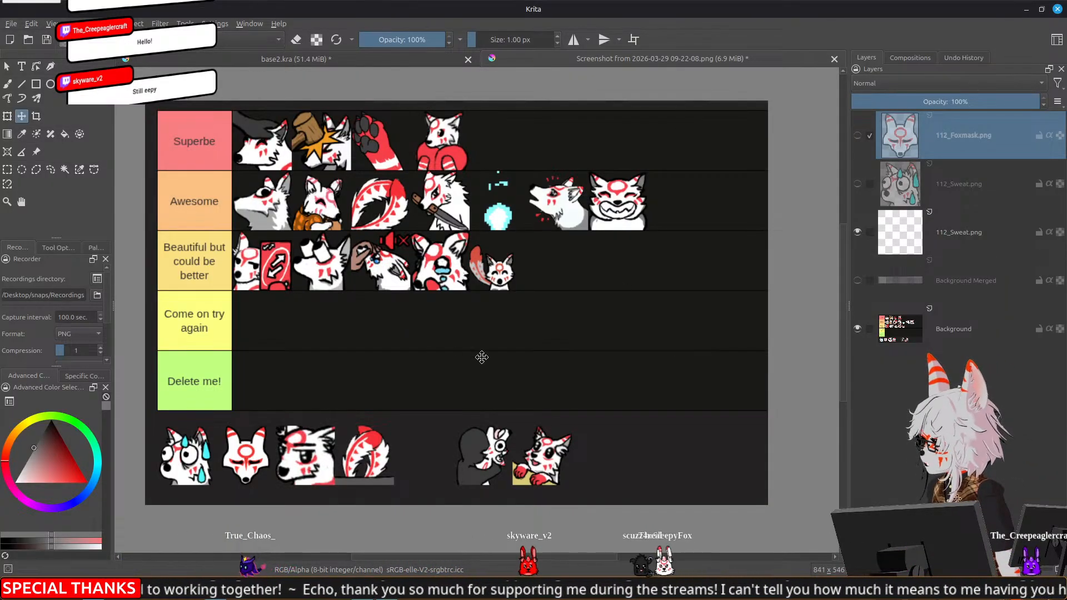
{"action": "scroll", "coordinate": [395, 319], "scroll_direction": "up", "scroll_amount": 8}
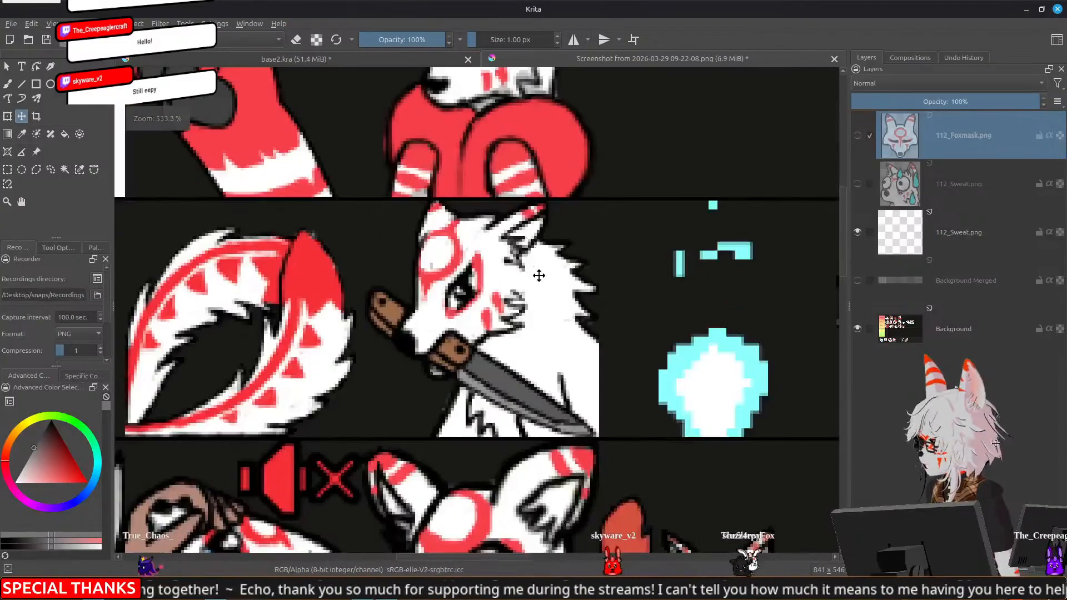
{"action": "scroll", "coordinate": [538, 275], "scroll_direction": "down", "scroll_amount": 9}
{"action": "scroll", "coordinate": [639, 323], "scroll_direction": "up", "scroll_amount": 1}
{"action": "left_click_drag", "start_coordinate": [630, 301], "coordinate": [600, 310]}
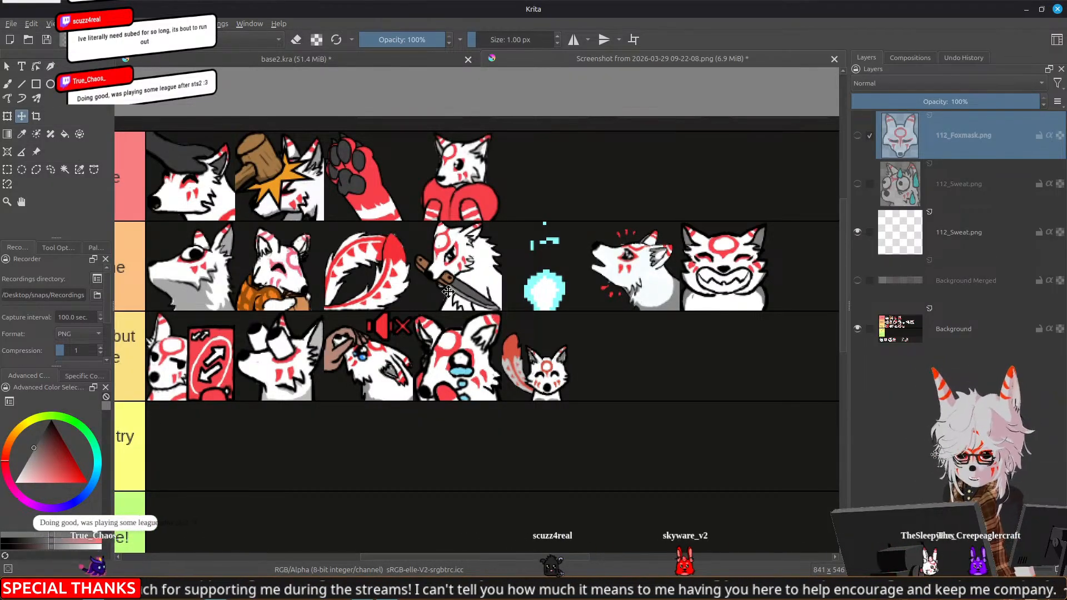
{"action": "scroll", "coordinate": [448, 291], "scroll_direction": "up", "scroll_amount": 2}
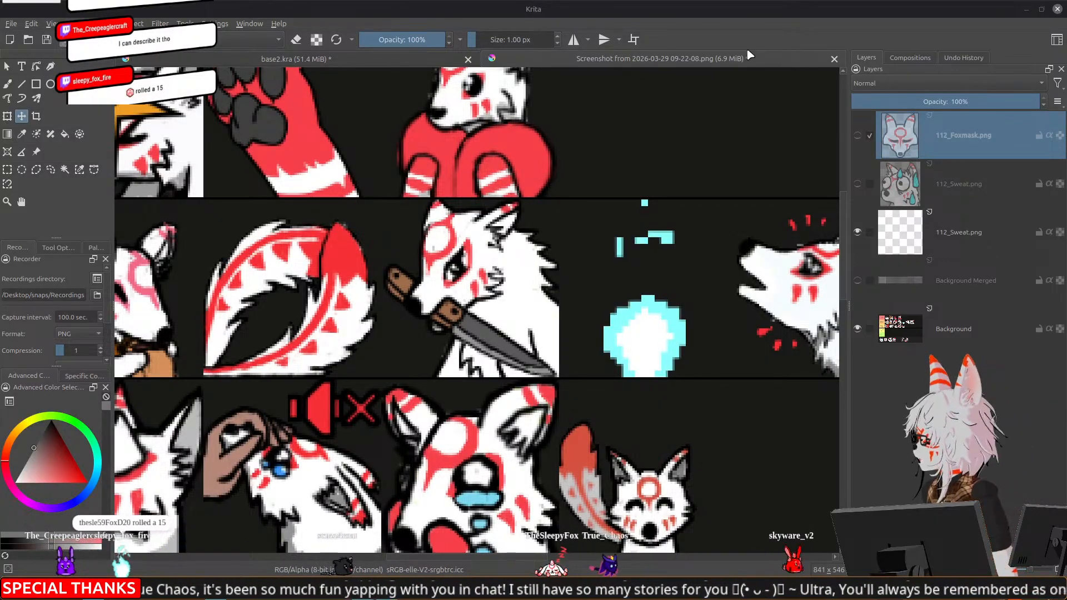
In base2.kra, collapse the bells group and show the nou emote in place of Group 97
{"action": "left_click", "coordinate": [344, 60]}
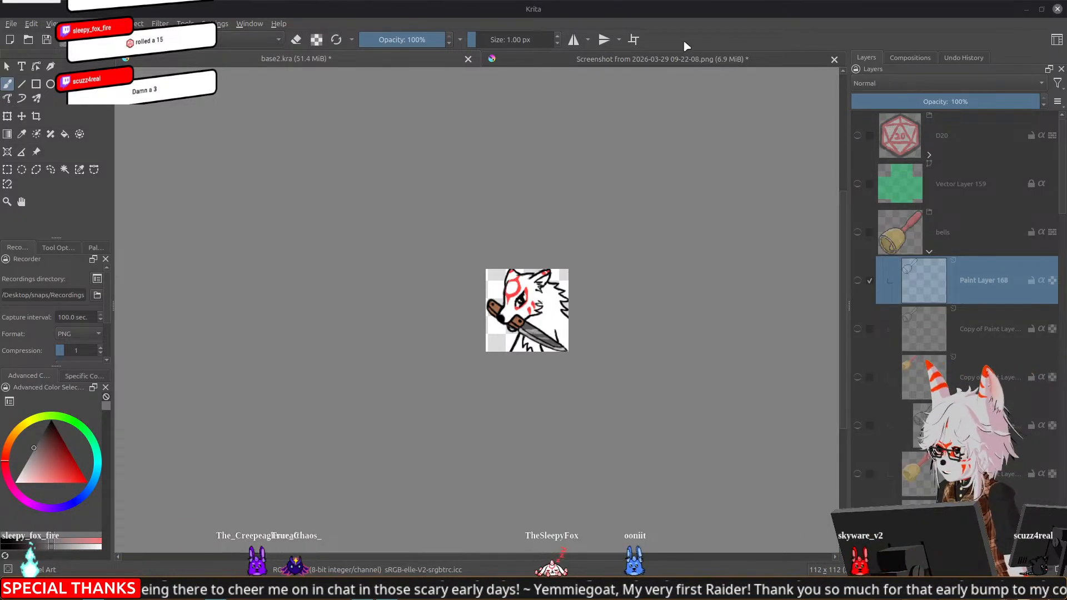
{"action": "left_click", "coordinate": [929, 252]}
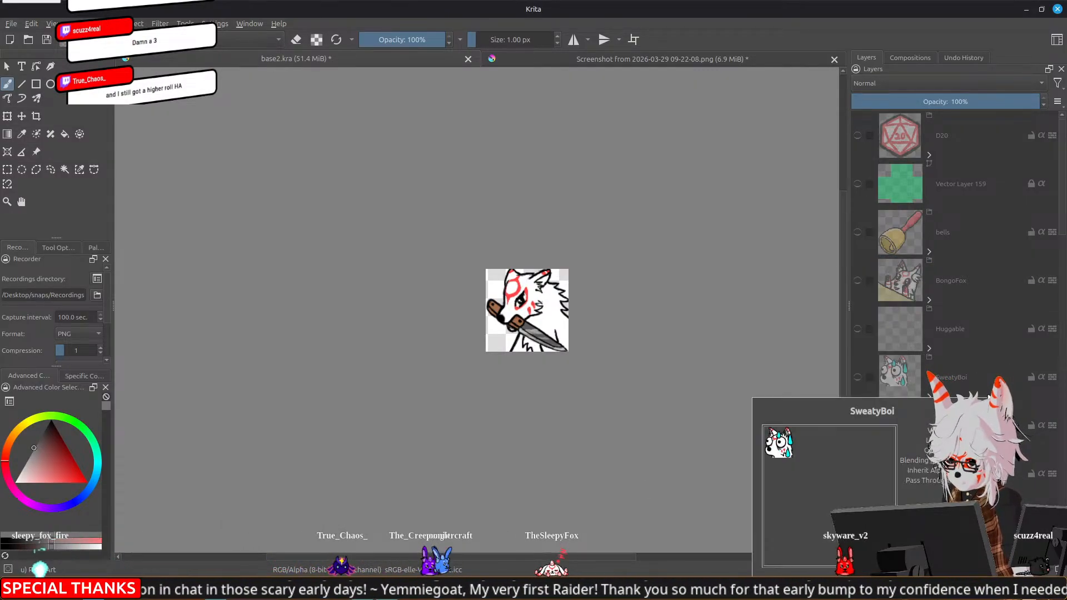
{"action": "scroll", "coordinate": [929, 315], "scroll_direction": "down", "scroll_amount": 3}
{"action": "scroll", "coordinate": [924, 309], "scroll_direction": "down", "scroll_amount": 5}
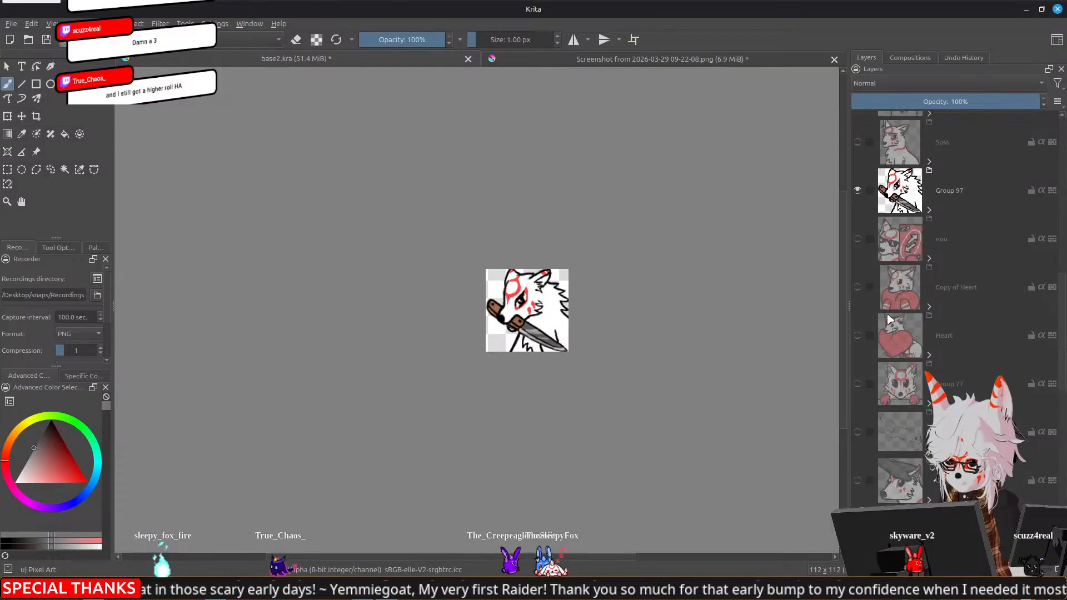
{"action": "left_click", "coordinate": [858, 191]}
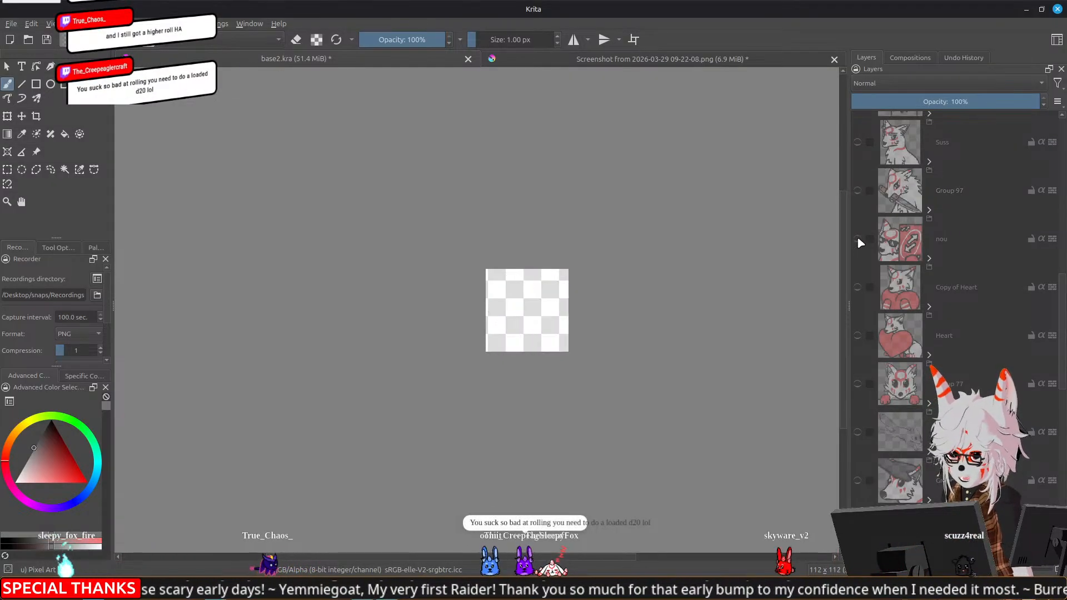
{"action": "left_click", "coordinate": [857, 238]}
View the leaping fox sketch below Group 77 in place of the nou emote, leaving both hidden
{"action": "scroll", "coordinate": [541, 420], "scroll_direction": "down", "scroll_amount": 3}
{"action": "scroll", "coordinate": [542, 419], "scroll_direction": "up", "scroll_amount": 3}
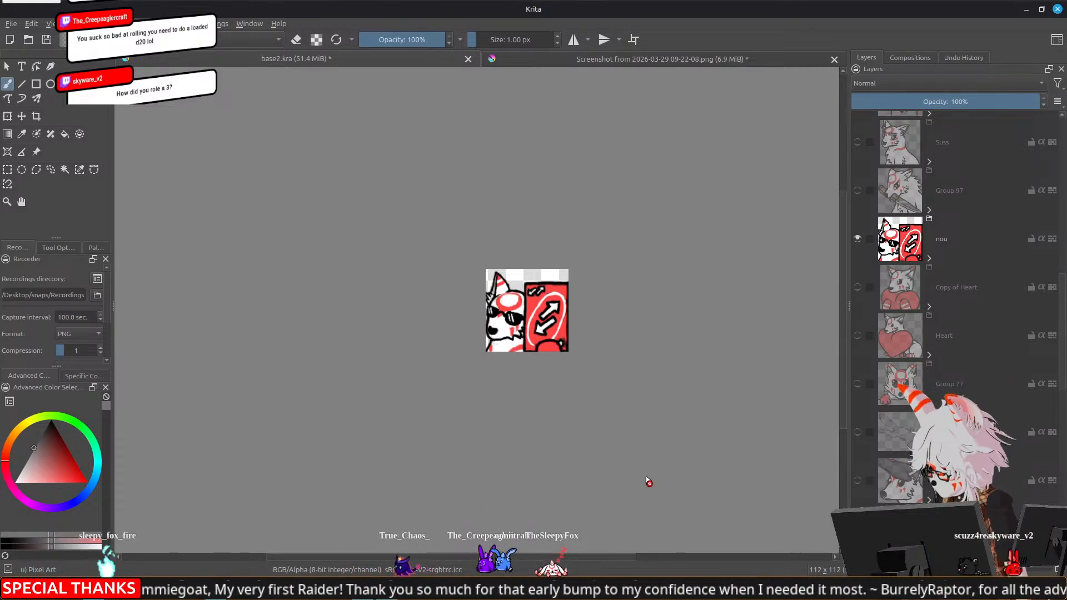
{"action": "left_click", "coordinate": [858, 431]}
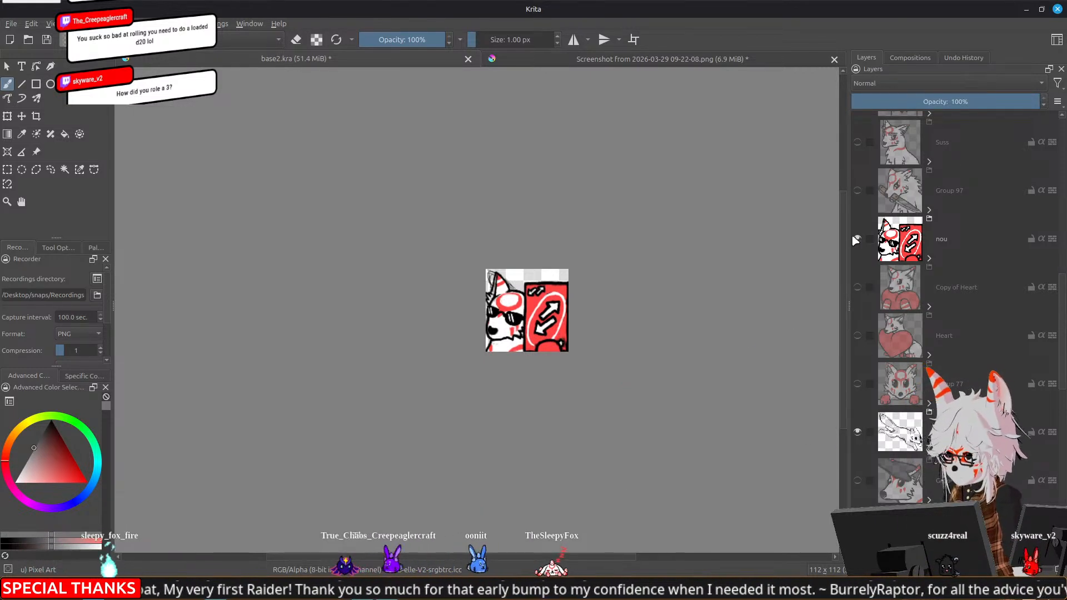
{"action": "left_click", "coordinate": [858, 238]}
{"action": "scroll", "coordinate": [546, 351], "scroll_direction": "up", "scroll_amount": 4}
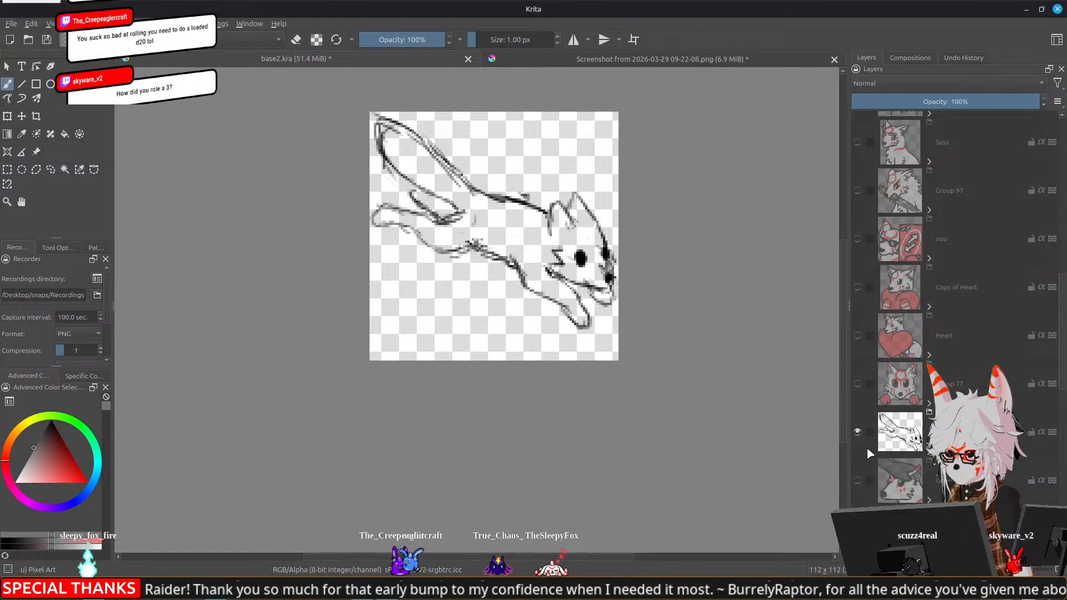
{"action": "left_click", "coordinate": [858, 431]}
Show the Cri emote group and examine the crying fox on the canvas
{"action": "scroll", "coordinate": [861, 299], "scroll_direction": "up", "scroll_amount": 5}
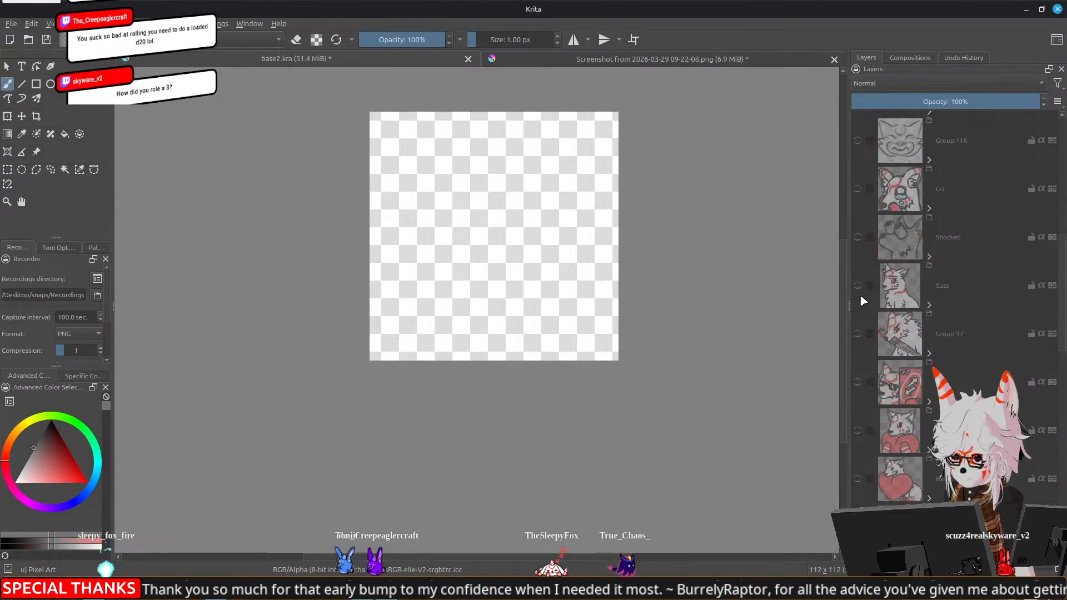
{"action": "scroll", "coordinate": [859, 342], "scroll_direction": "down", "scroll_amount": 5}
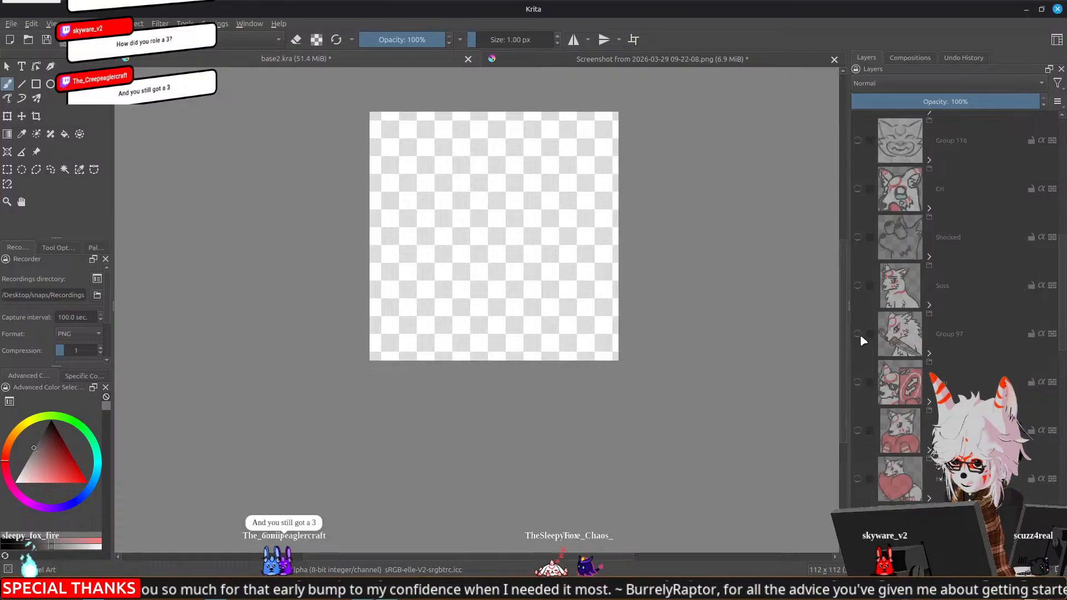
{"action": "left_click", "coordinate": [858, 188]}
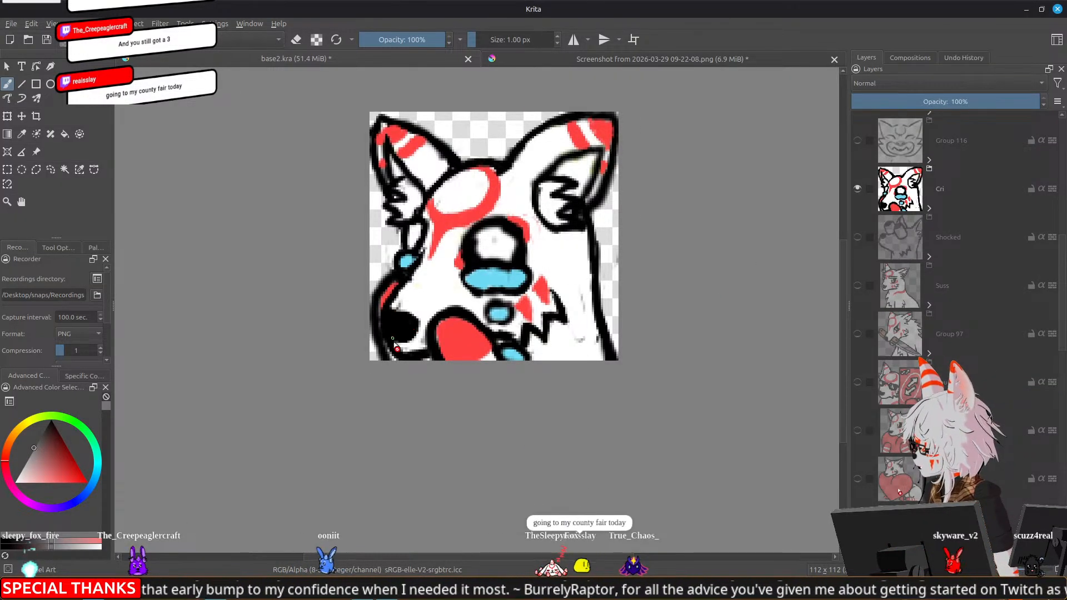
{"action": "scroll", "coordinate": [440, 357], "scroll_direction": "down", "scroll_amount": 2}
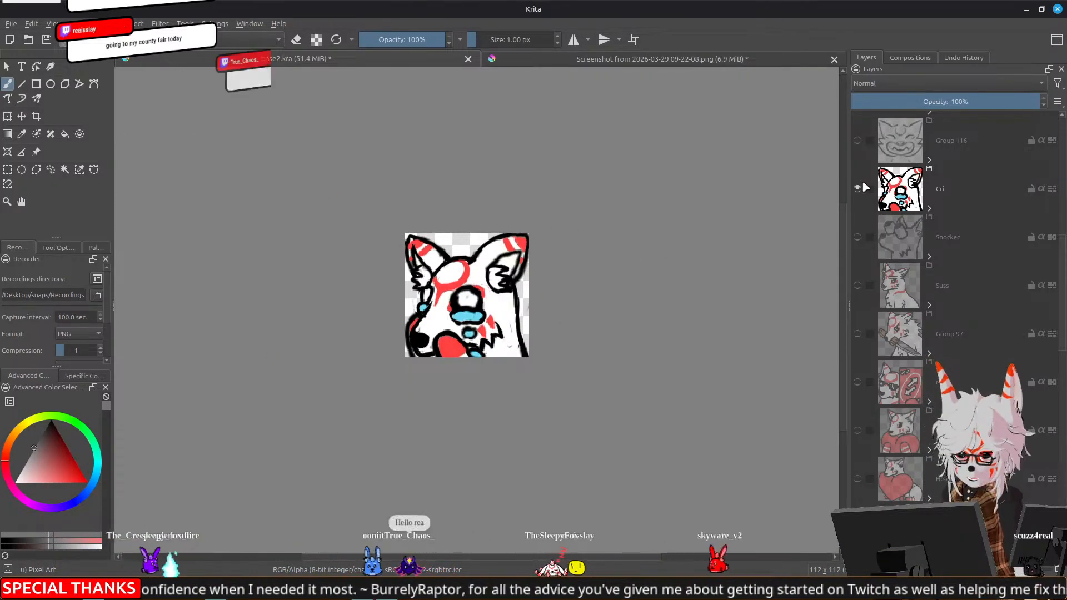
{"action": "mouse_move", "coordinate": [865, 188]}
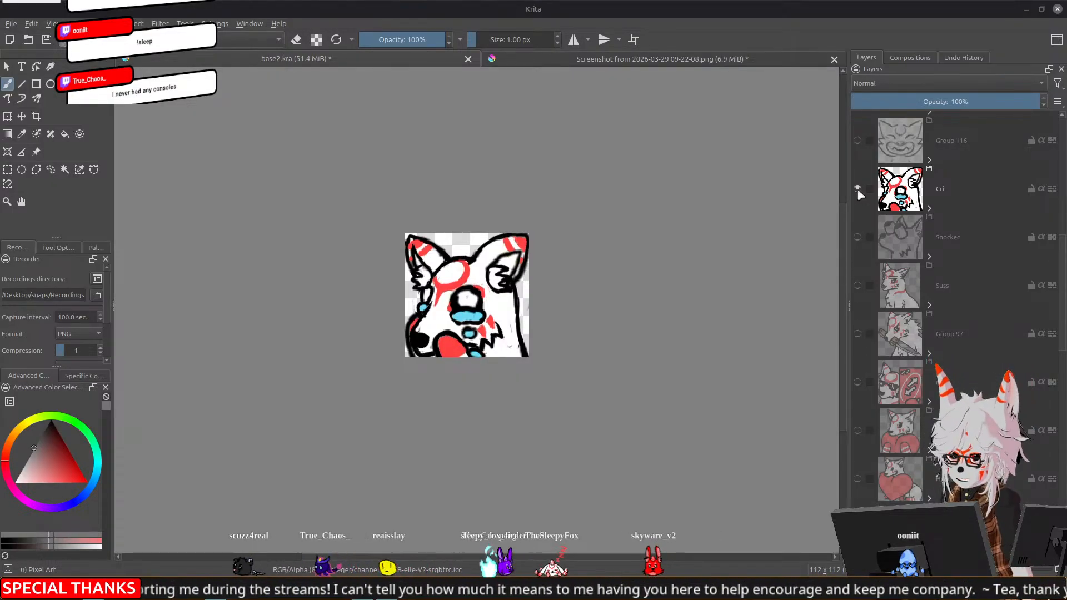
{"action": "scroll", "coordinate": [865, 195], "scroll_direction": "down", "scroll_amount": 5}
{"action": "scroll", "coordinate": [867, 194], "scroll_direction": "down", "scroll_amount": 5}
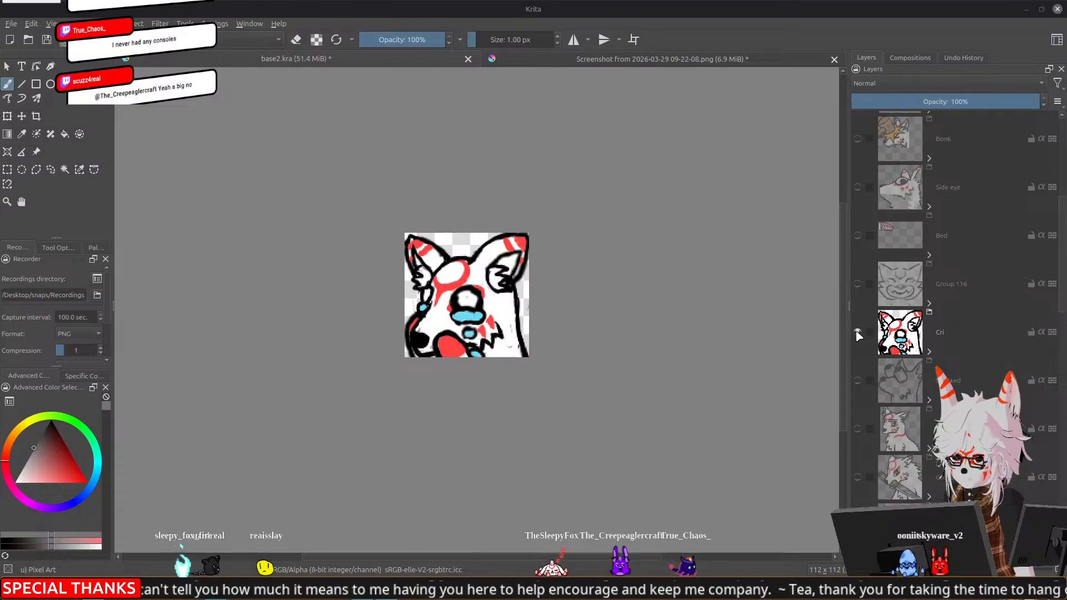
Check the tier list screenshot document and return to base2.kra
{"action": "left_click", "coordinate": [540, 59]}
{"action": "left_click_drag", "start_coordinate": [190, 273], "coordinate": [424, 112]}
{"action": "left_click", "coordinate": [373, 62]}
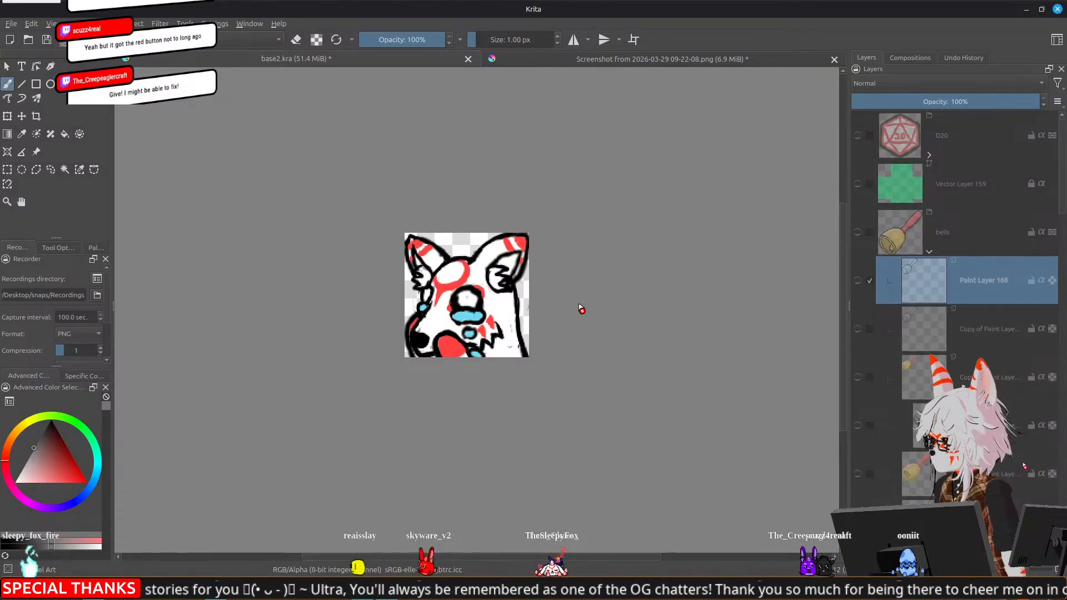
Show the Shocked emote group in place of Cri and expand it to reach its layers
{"action": "scroll", "coordinate": [907, 310], "scroll_direction": "down", "scroll_amount": 3}
{"action": "scroll", "coordinate": [907, 310], "scroll_direction": "down", "scroll_amount": 5}
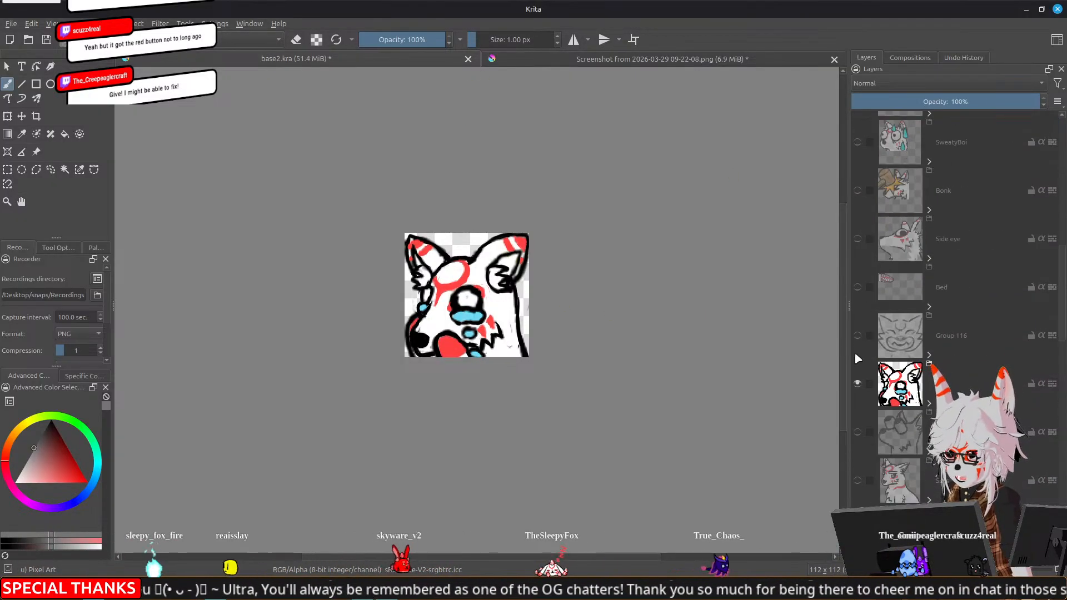
{"action": "left_click", "coordinate": [857, 384]}
{"action": "left_click", "coordinate": [858, 432]}
{"action": "left_click", "coordinate": [929, 451]}
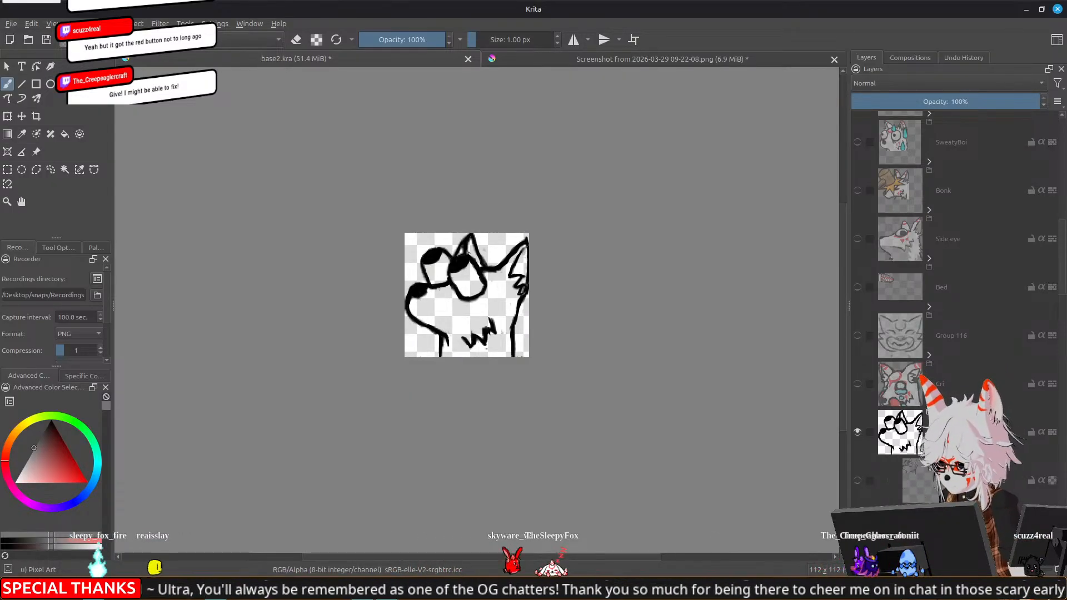
{"action": "scroll", "coordinate": [919, 436], "scroll_direction": "down", "scroll_amount": 3}
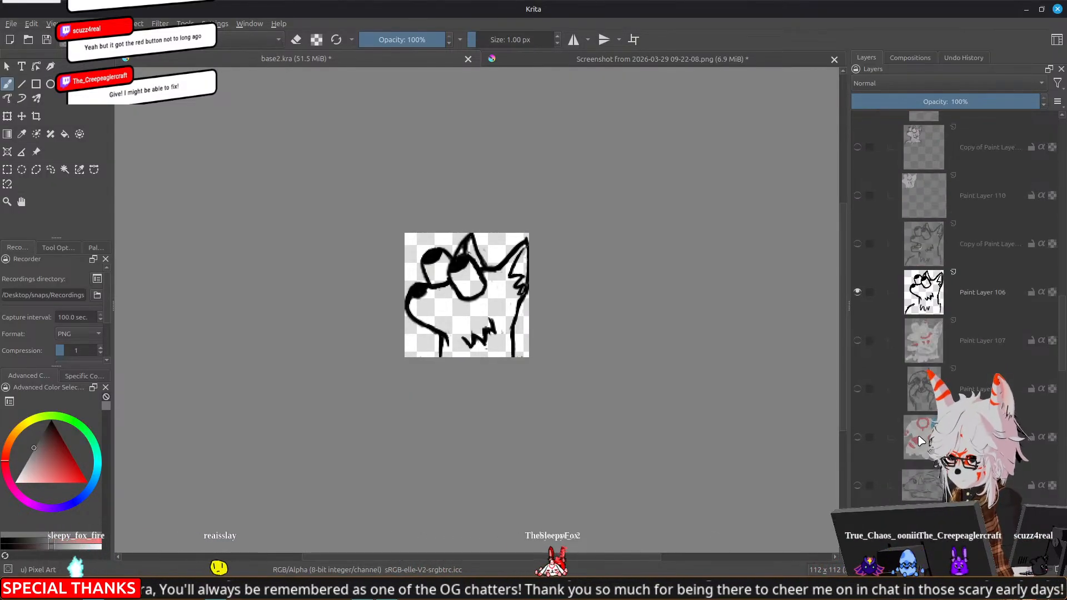
Show Paint Layer 107 with the shocked fox's colours and the purple background layer behind it
{"action": "left_click", "coordinate": [858, 340]}
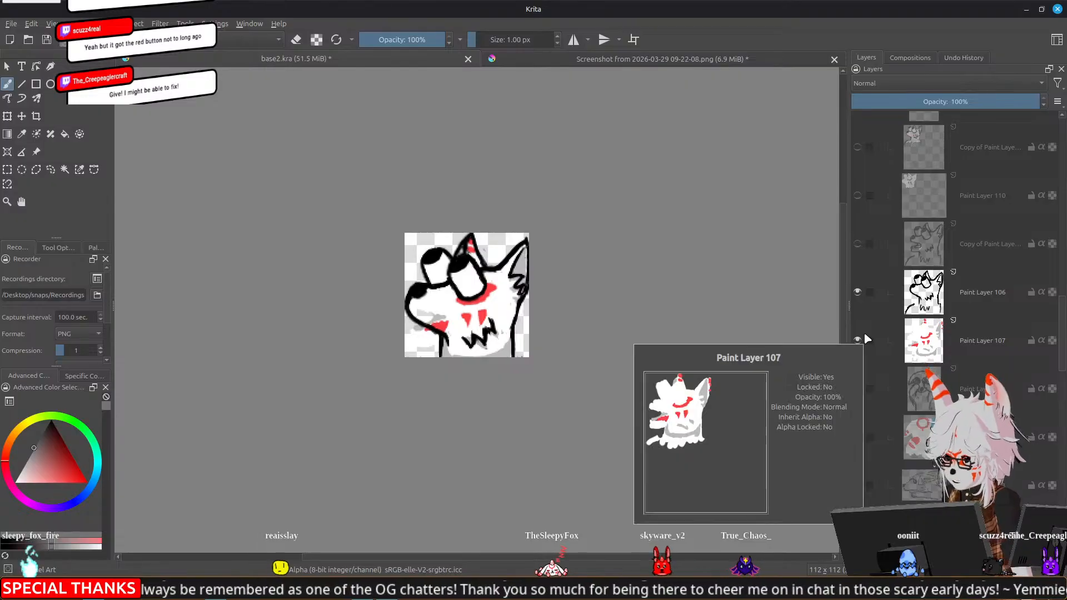
{"action": "scroll", "coordinate": [864, 331], "scroll_direction": "down", "scroll_amount": 10}
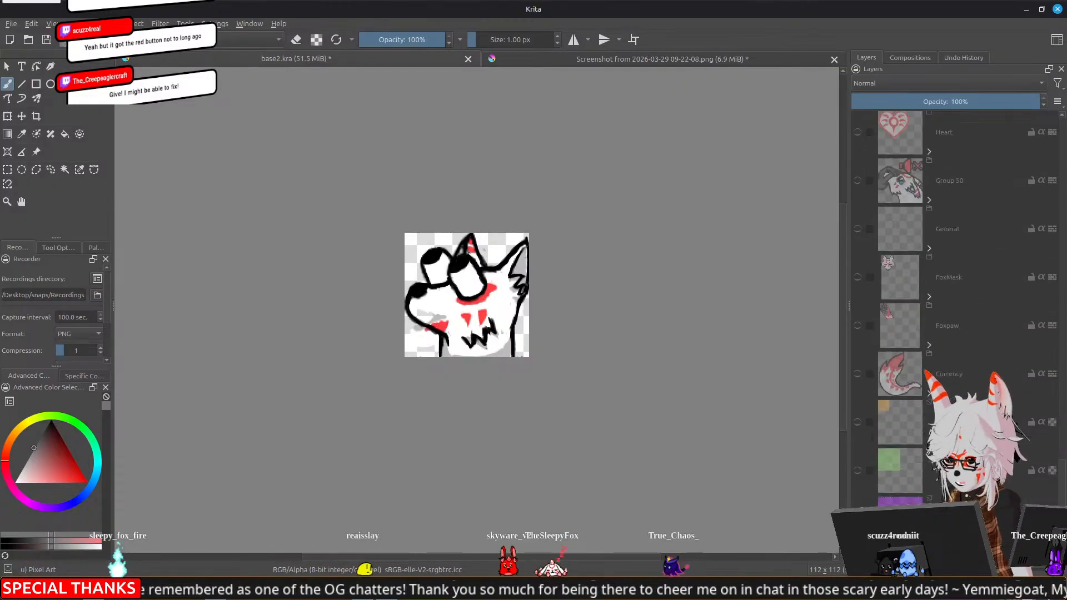
{"action": "left_click", "coordinate": [857, 517]}
Hide Paint Layers 107 and 106 in the Shocked group and show Paint Layers 104 and 105 instead
{"action": "scroll", "coordinate": [856, 410], "scroll_direction": "up", "scroll_amount": 6}
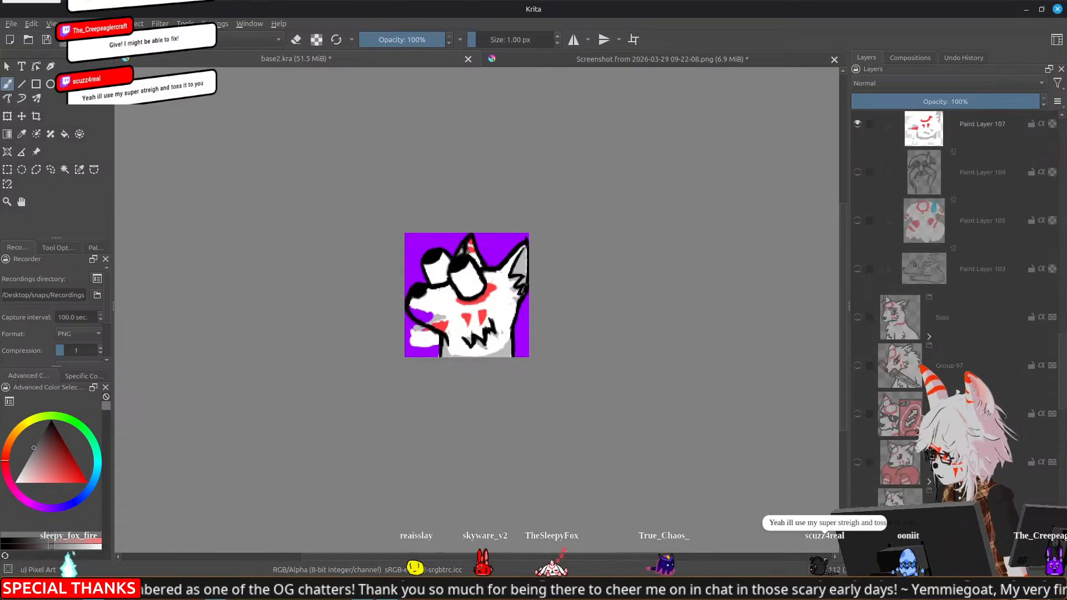
{"action": "left_click", "coordinate": [856, 410]}
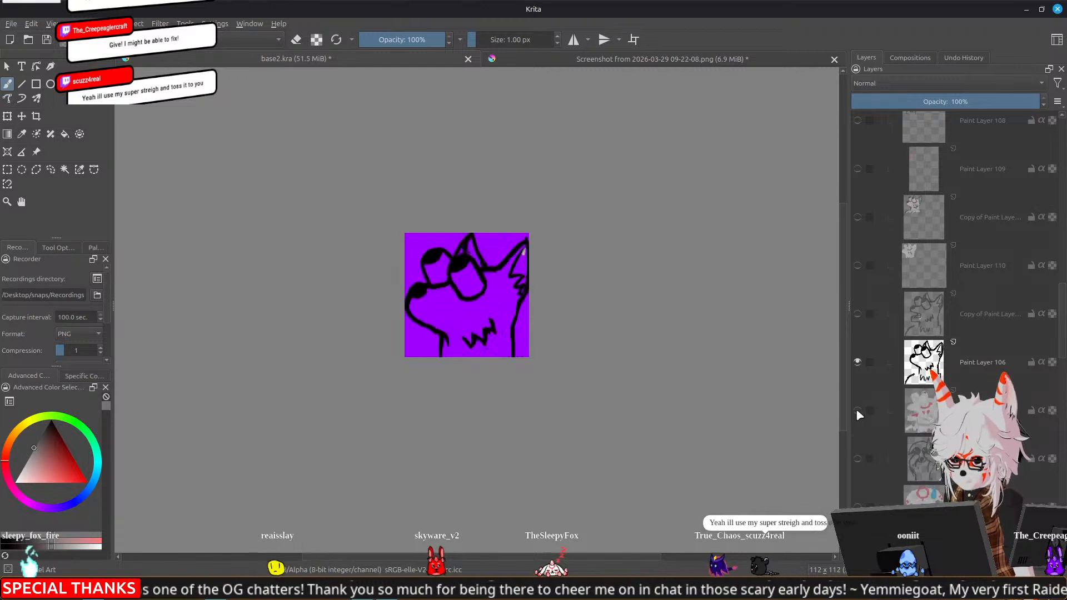
{"action": "left_click", "coordinate": [857, 410]}
{"action": "left_click", "coordinate": [856, 410]}
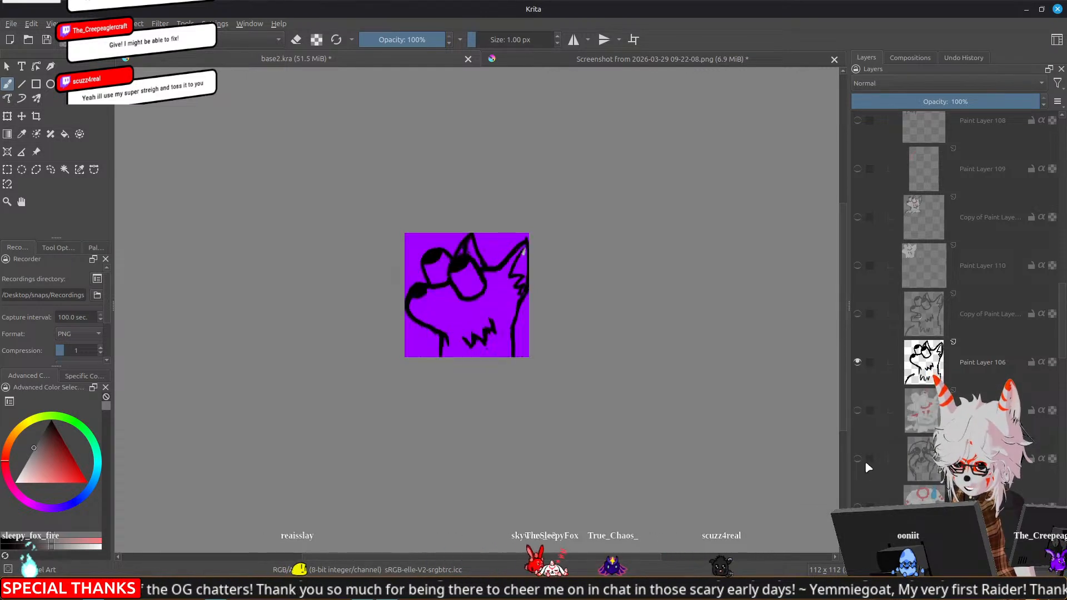
{"action": "left_click", "coordinate": [857, 362]}
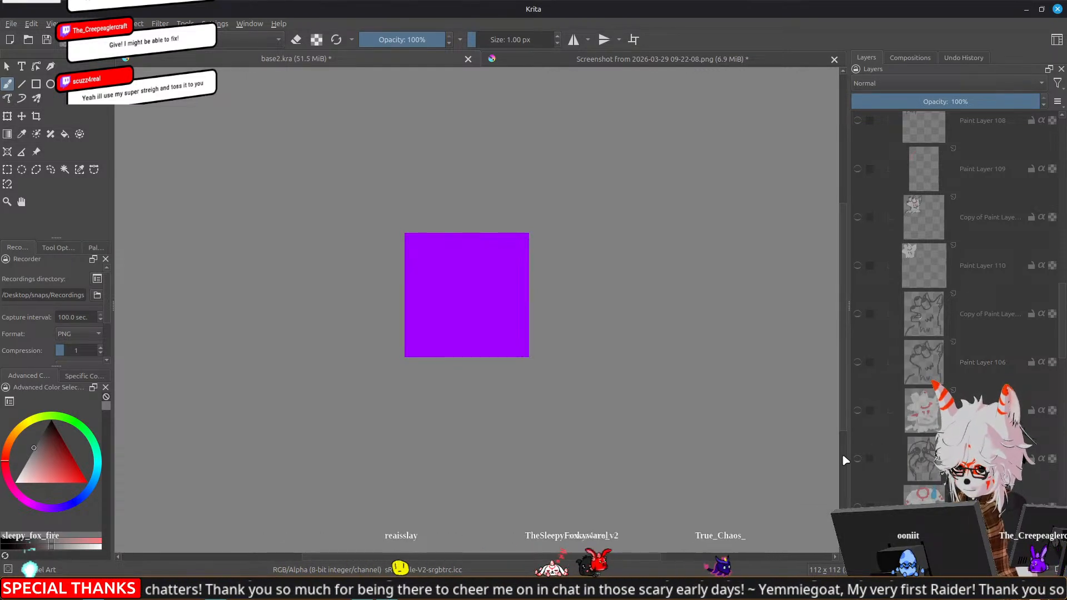
{"action": "left_click", "coordinate": [857, 459]}
{"action": "left_click", "coordinate": [857, 506]}
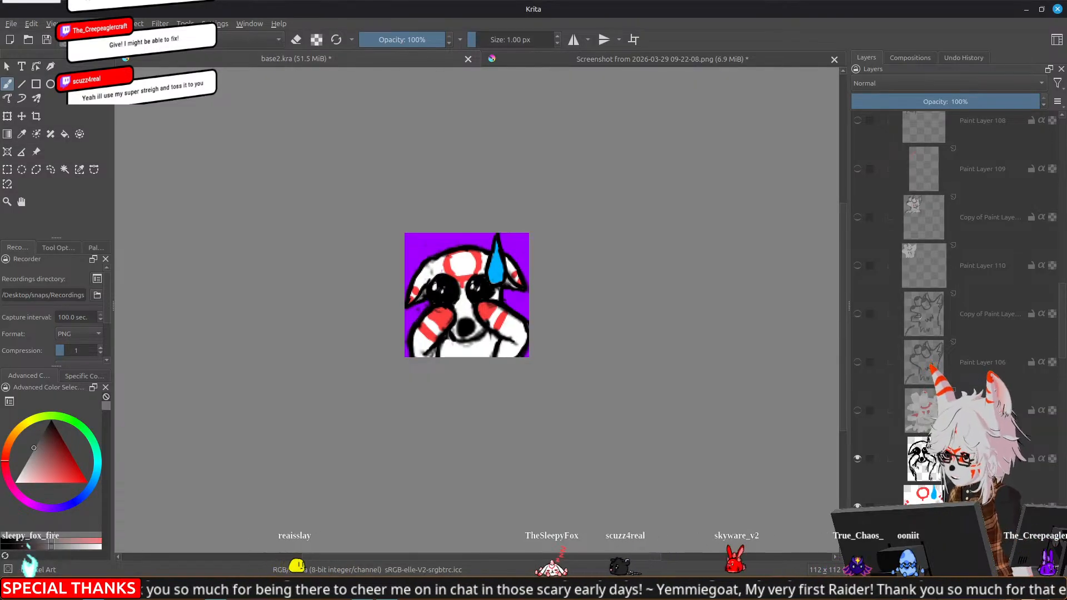
Preview the facepalming fox at emote size and hide Paint Layers 105 and 104 in the Shocked group
{"action": "scroll", "coordinate": [453, 354], "scroll_direction": "down", "scroll_amount": 2}
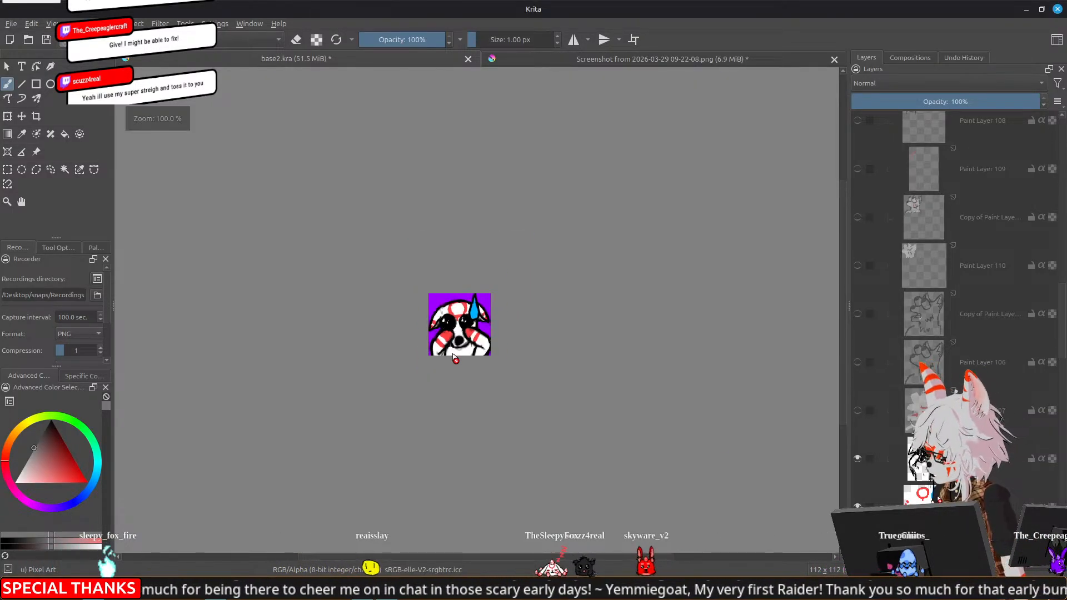
{"action": "scroll", "coordinate": [453, 355], "scroll_direction": "up", "scroll_amount": 2}
{"action": "scroll", "coordinate": [884, 470], "scroll_direction": "down", "scroll_amount": 1}
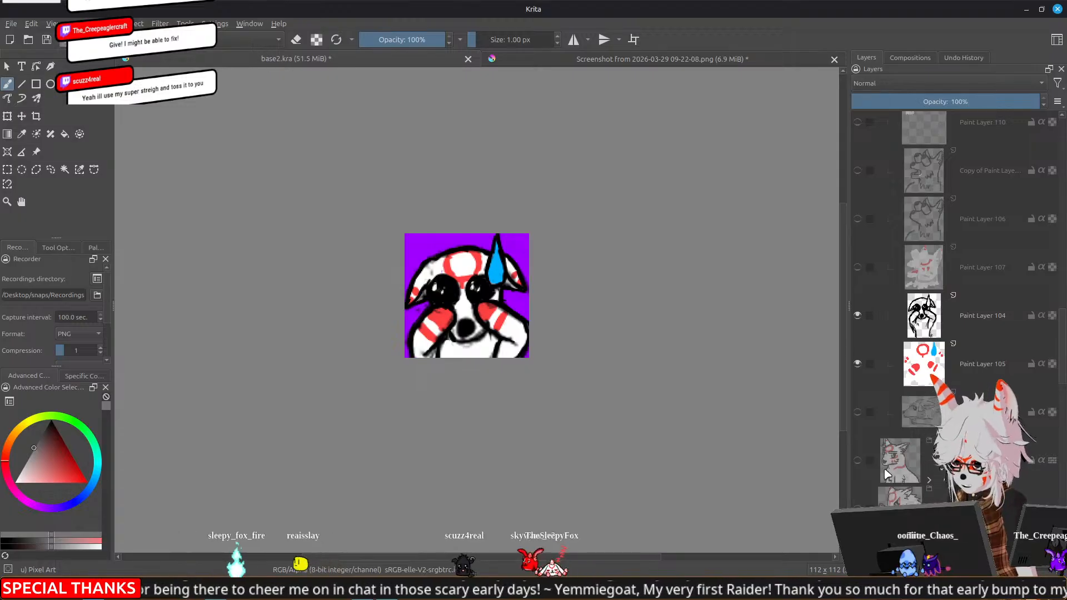
{"action": "left_click", "coordinate": [858, 363]}
{"action": "left_click", "coordinate": [857, 316]}
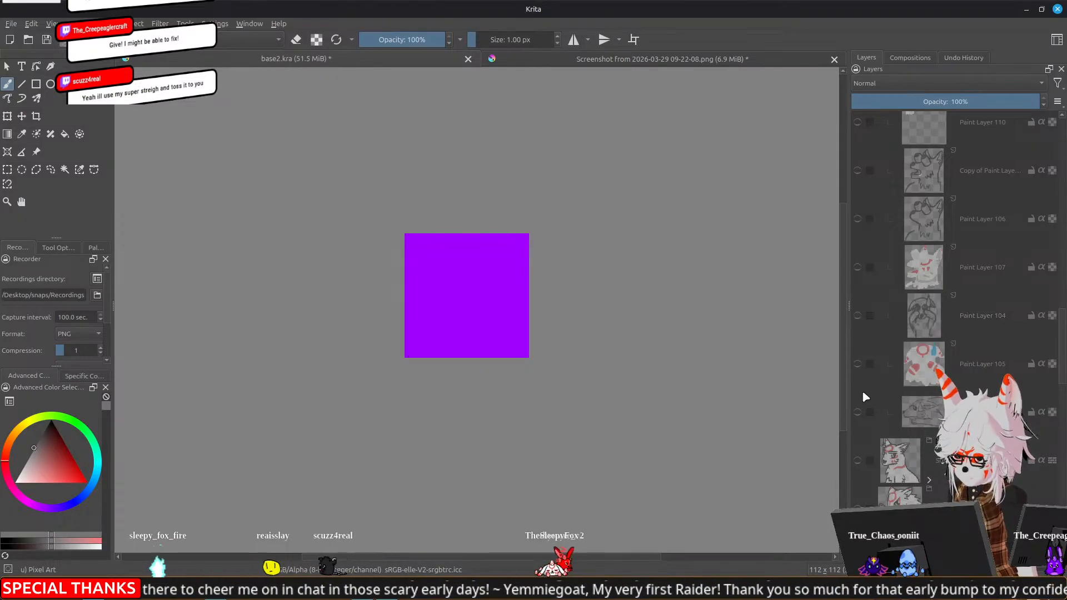
Check Paint Layer 103's lying fox sketch and Paint Layer 107's colours one at a time, hiding each again
{"action": "left_click", "coordinate": [857, 412]}
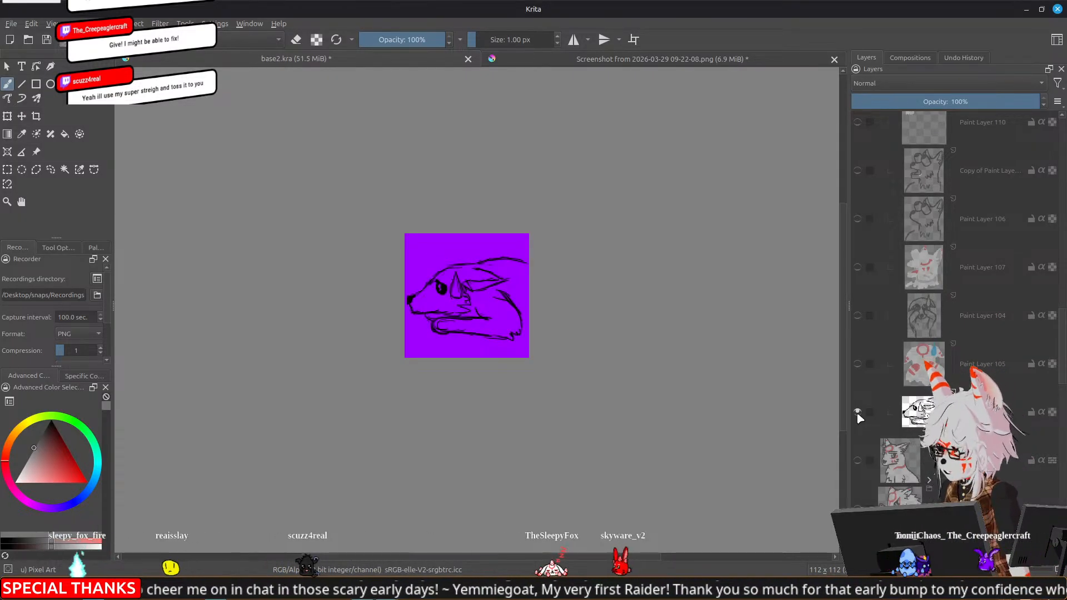
{"action": "left_click", "coordinate": [857, 412]}
{"action": "left_click", "coordinate": [857, 268]}
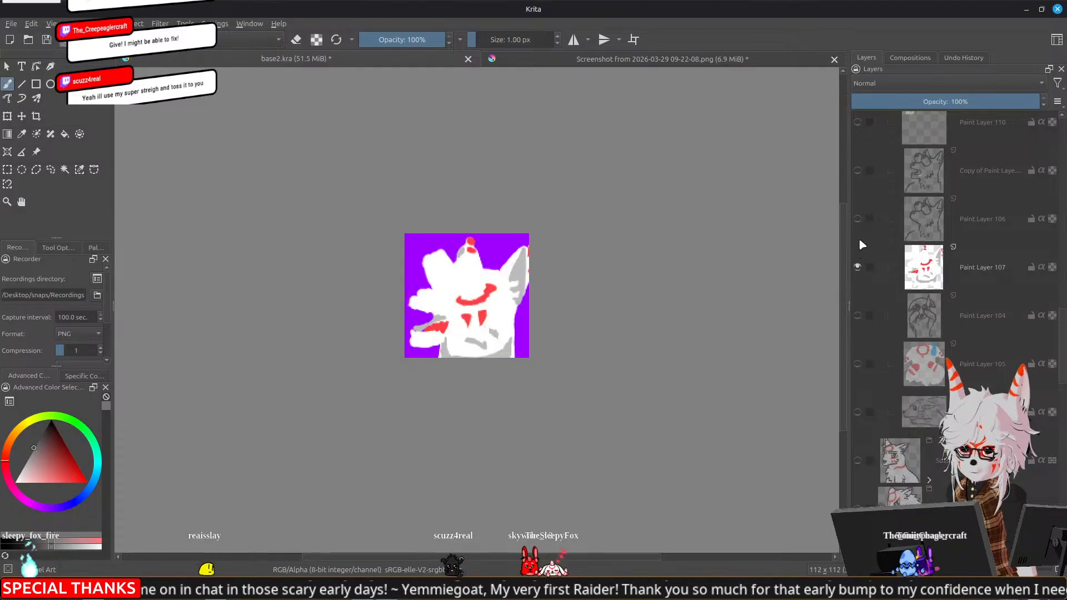
{"action": "left_click", "coordinate": [857, 267]}
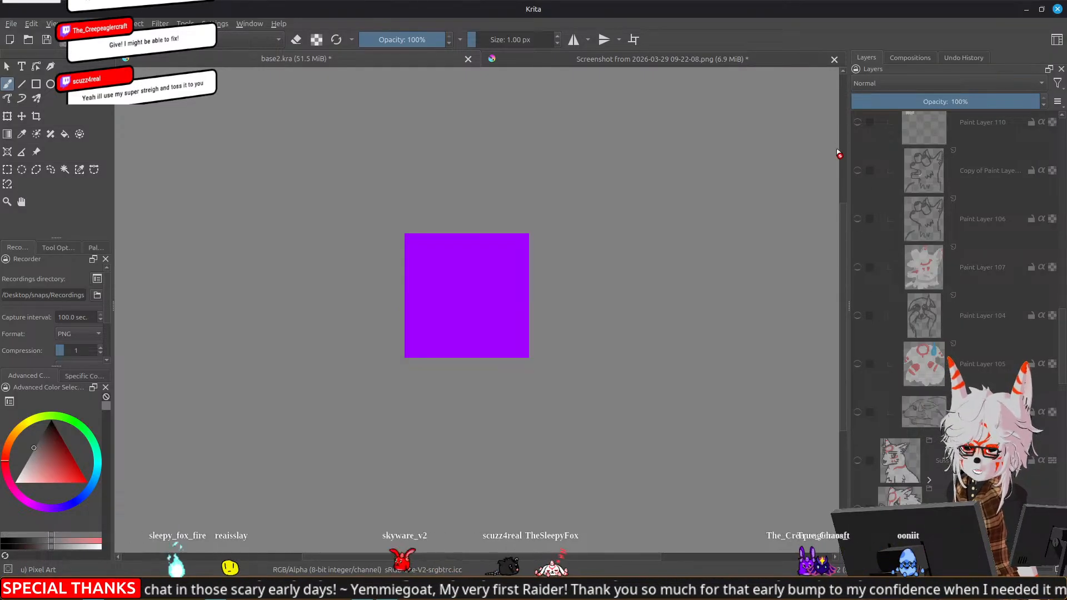
Show Copy of Paint Layer 106 together with Paint Layer 107, preview the shocked fox at emote size and select the line-art copy
{"action": "left_click", "coordinate": [857, 170]}
{"action": "left_click", "coordinate": [858, 267]}
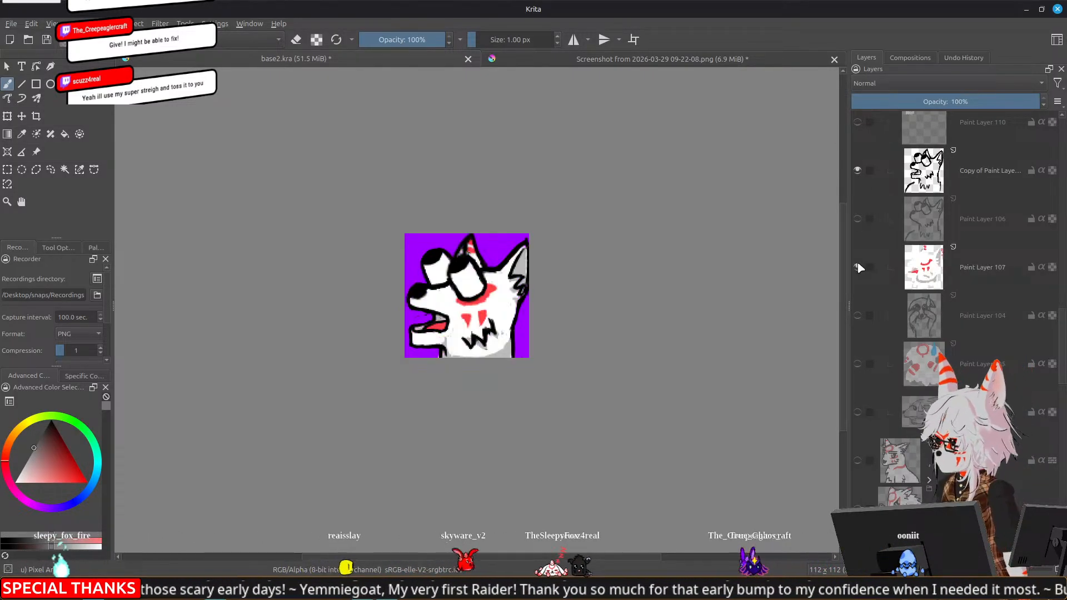
{"action": "scroll", "coordinate": [614, 341], "scroll_direction": "down", "scroll_amount": 4}
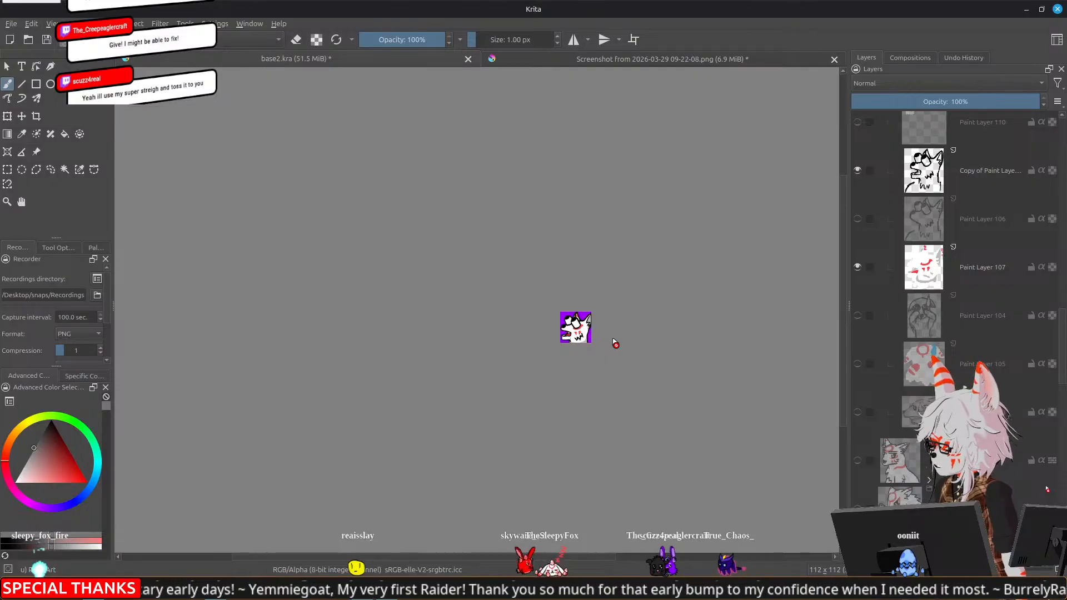
{"action": "scroll", "coordinate": [541, 313], "scroll_direction": "up", "scroll_amount": 3}
{"action": "left_click_drag", "start_coordinate": [634, 376], "coordinate": [547, 334]}
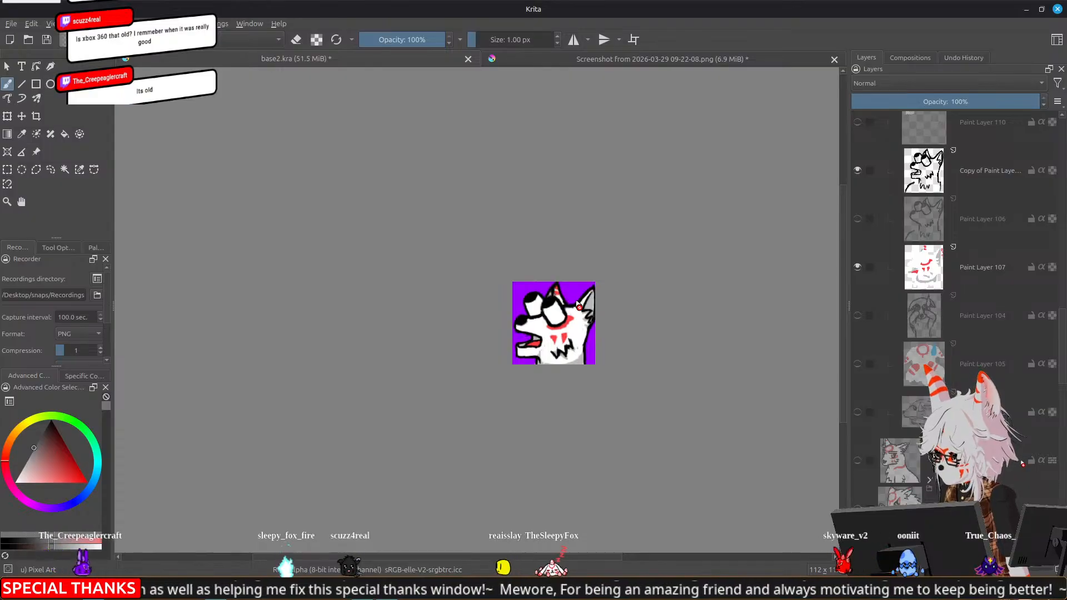
{"action": "left_click", "coordinate": [951, 173]}
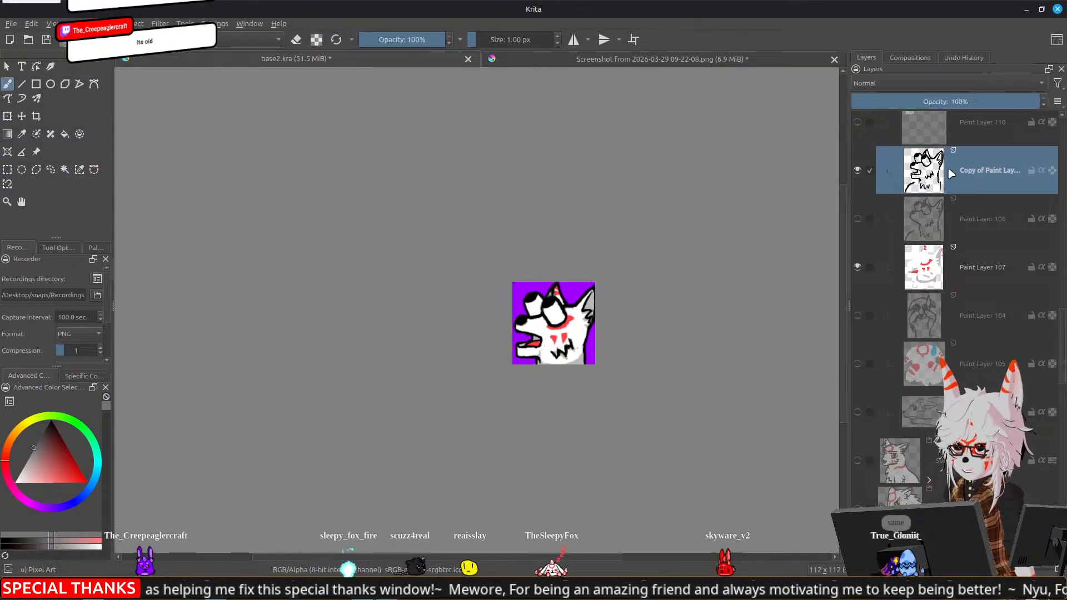
{"action": "left_click_drag", "start_coordinate": [698, 186], "coordinate": [727, 182]}
{"action": "scroll", "coordinate": [594, 358], "scroll_direction": "up", "scroll_amount": 3}
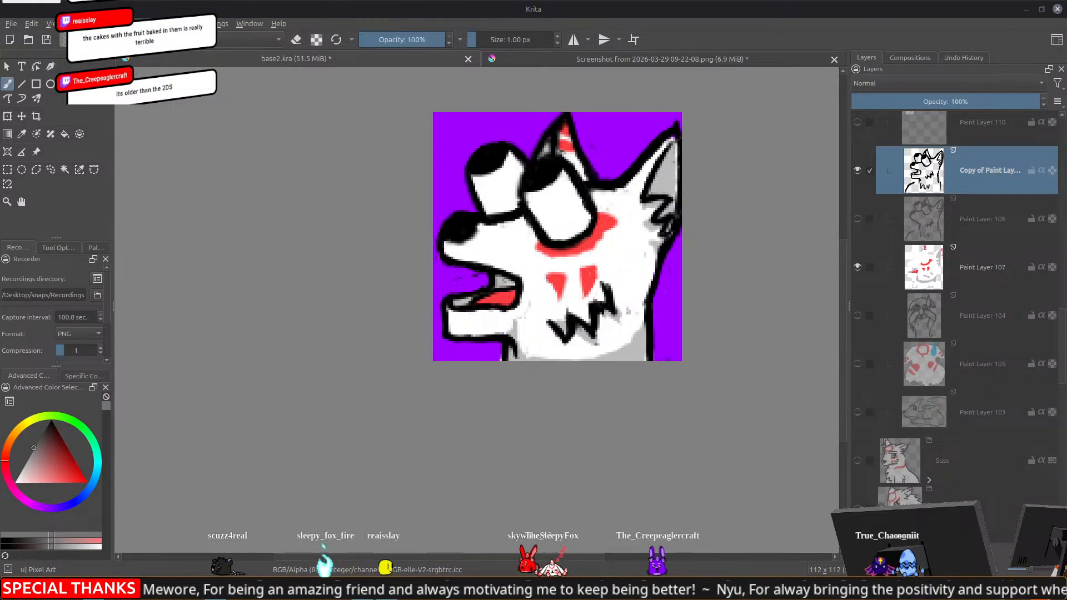
Switch to the Fox Emote spin wheel on wheelofnames.com, spin it, remove the winning entry and return to Krita
{"action": "left_click_drag", "start_coordinate": [1066, 65], "coordinate": [584, 65]}
{"action": "left_click", "coordinate": [545, 256]}
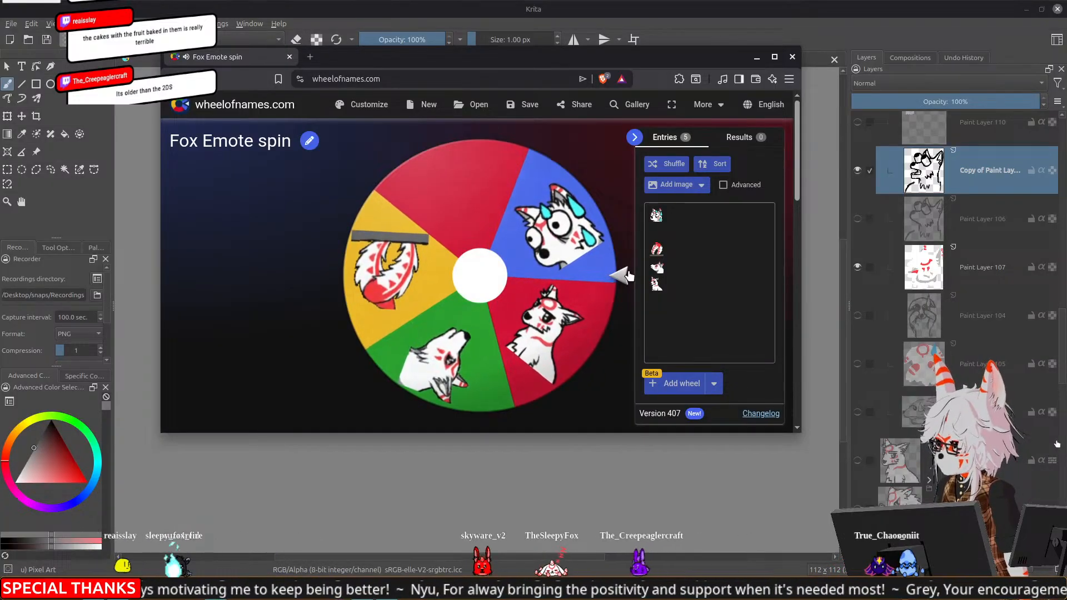
{"action": "left_click", "coordinate": [612, 333]}
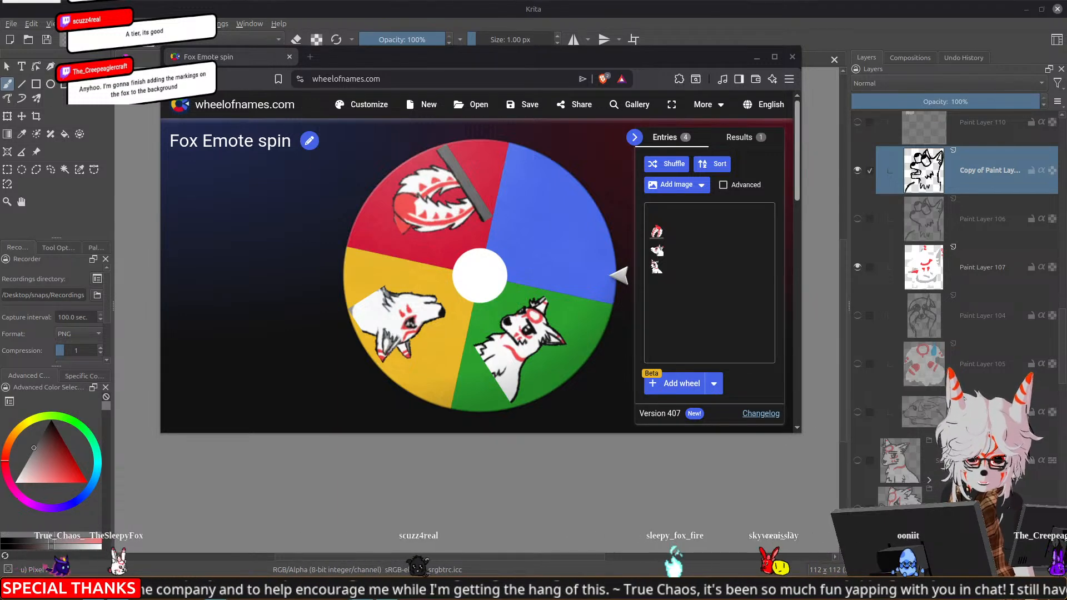
{"action": "left_click", "coordinate": [693, 5]}
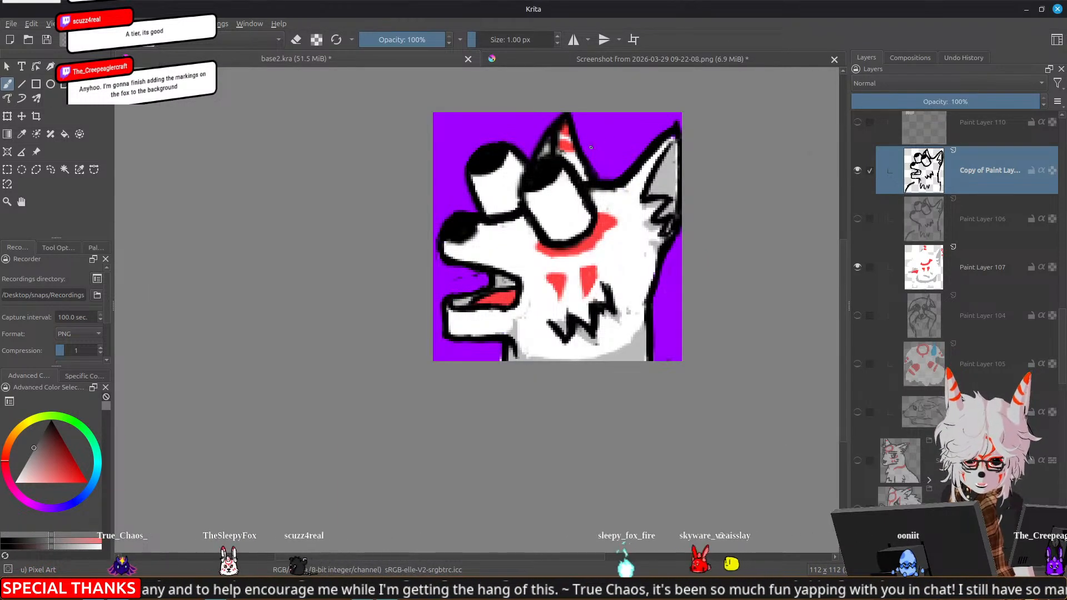
Examine the fox emote tier list in the screenshot document and return to base2.kra
{"action": "left_click", "coordinate": [525, 57]}
{"action": "left_click_drag", "start_coordinate": [331, 218], "coordinate": [392, 259]}
{"action": "scroll", "coordinate": [536, 330], "scroll_direction": "down", "scroll_amount": 3}
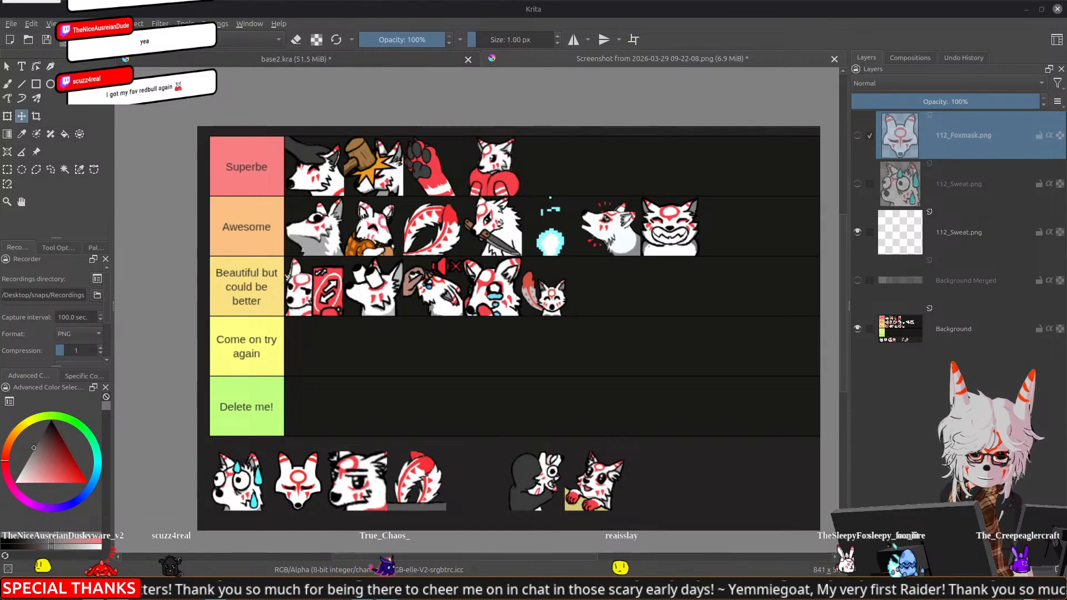
{"action": "left_click", "coordinate": [387, 62]}
{"action": "left_click", "coordinate": [623, 61]}
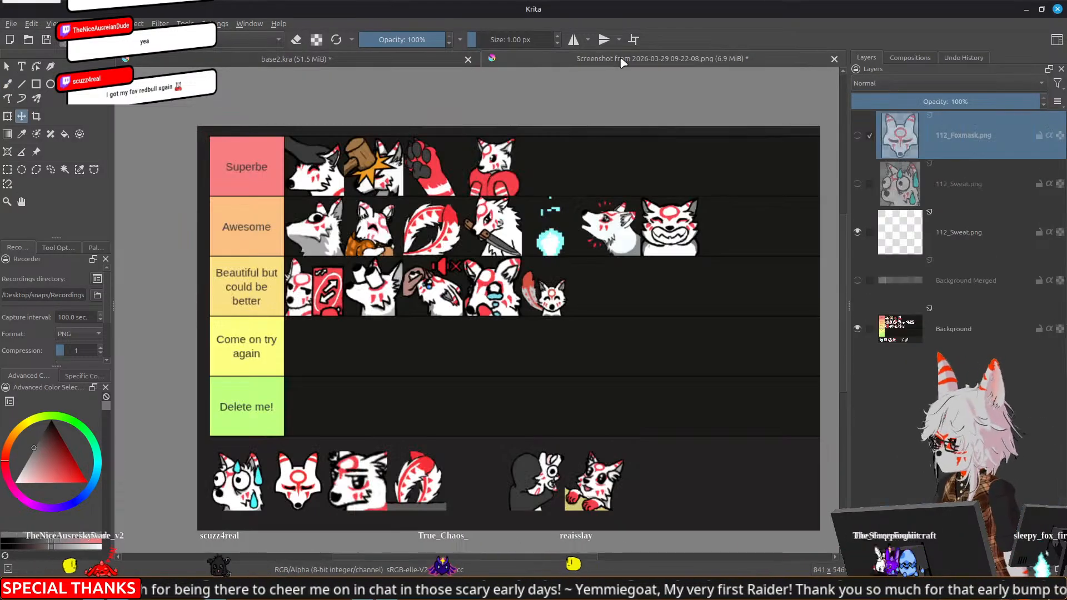
{"action": "left_click", "coordinate": [393, 60]}
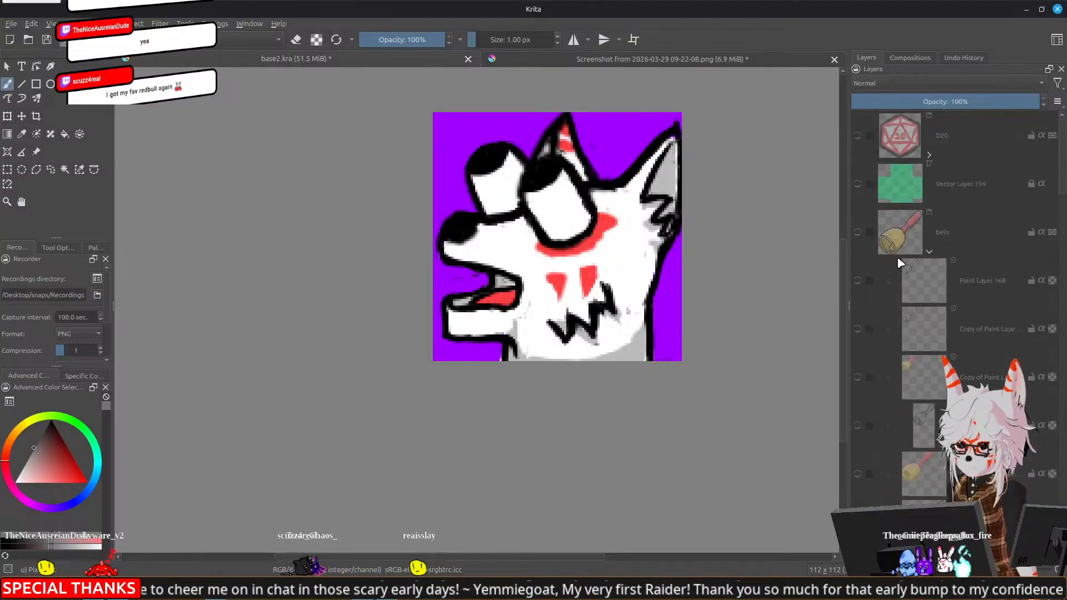
Show and expand the Huggable group, check its layer 56 and display the larger hug drawing below it instead
{"action": "scroll", "coordinate": [900, 263], "scroll_direction": "down", "scroll_amount": 5}
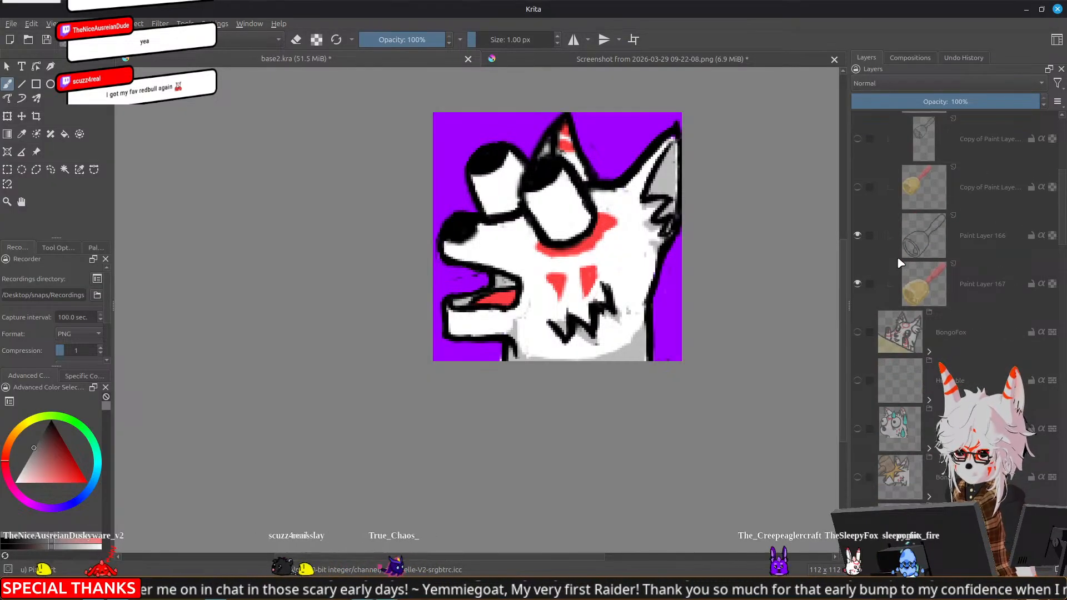
{"action": "left_click", "coordinate": [857, 381]}
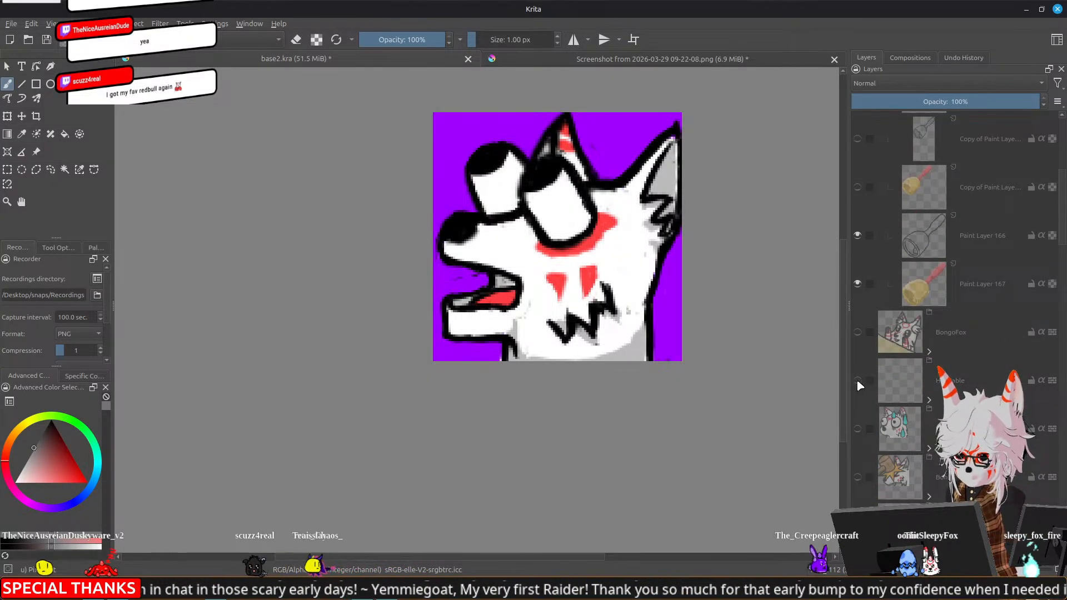
{"action": "left_click", "coordinate": [928, 399]}
{"action": "scroll", "coordinate": [918, 396], "scroll_direction": "down", "scroll_amount": 3}
{"action": "left_click", "coordinate": [857, 382]}
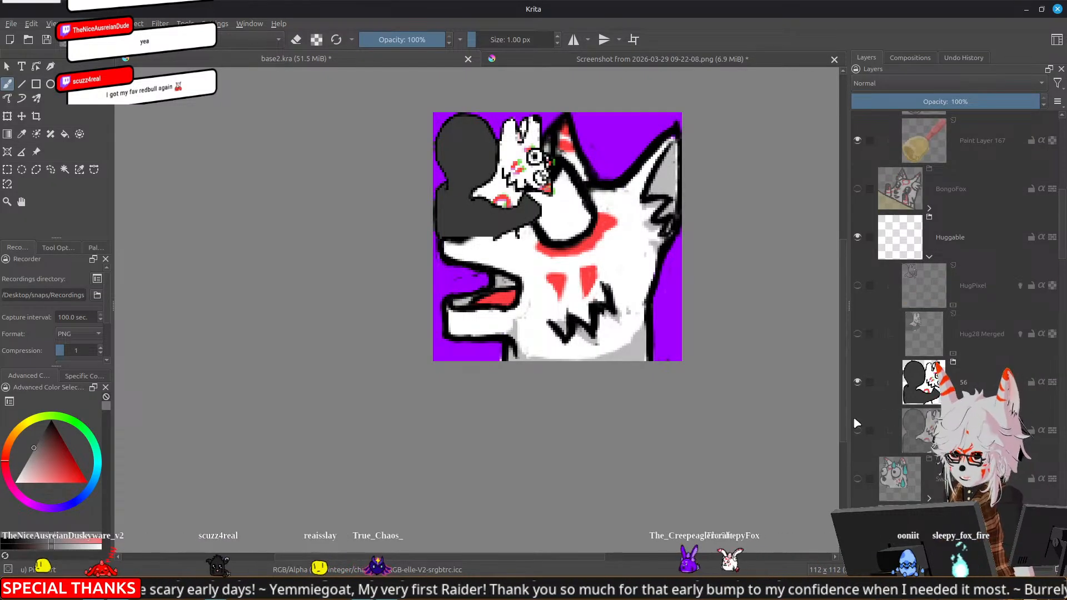
{"action": "left_click", "coordinate": [857, 382]}
{"action": "left_click", "coordinate": [858, 430]}
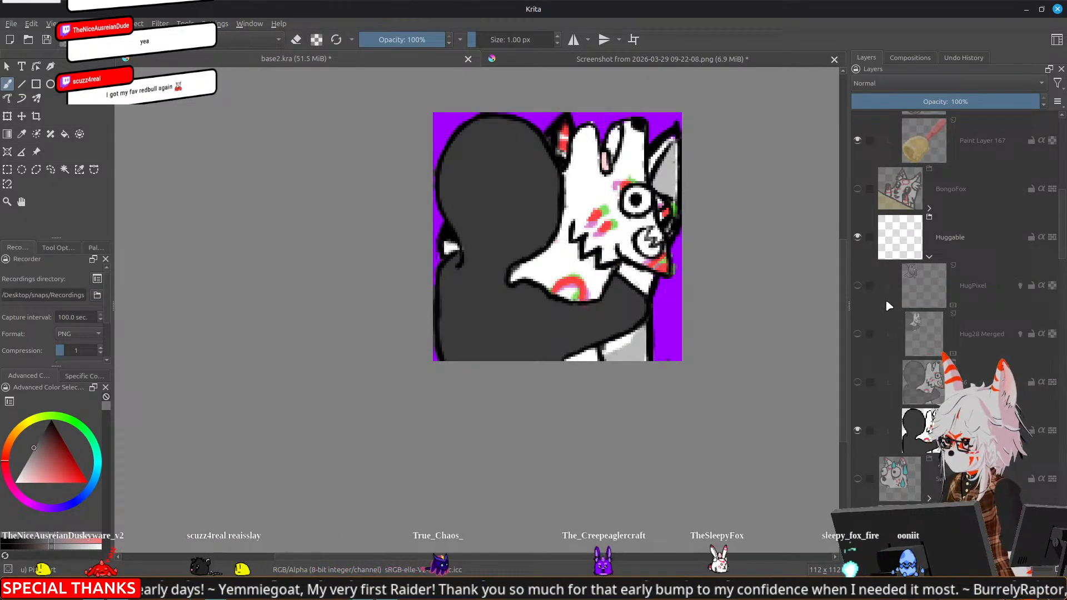
Collapse the bells, Huggable and Shocked groups in the layer stack
{"action": "scroll", "coordinate": [888, 300], "scroll_direction": "up", "scroll_amount": 6}
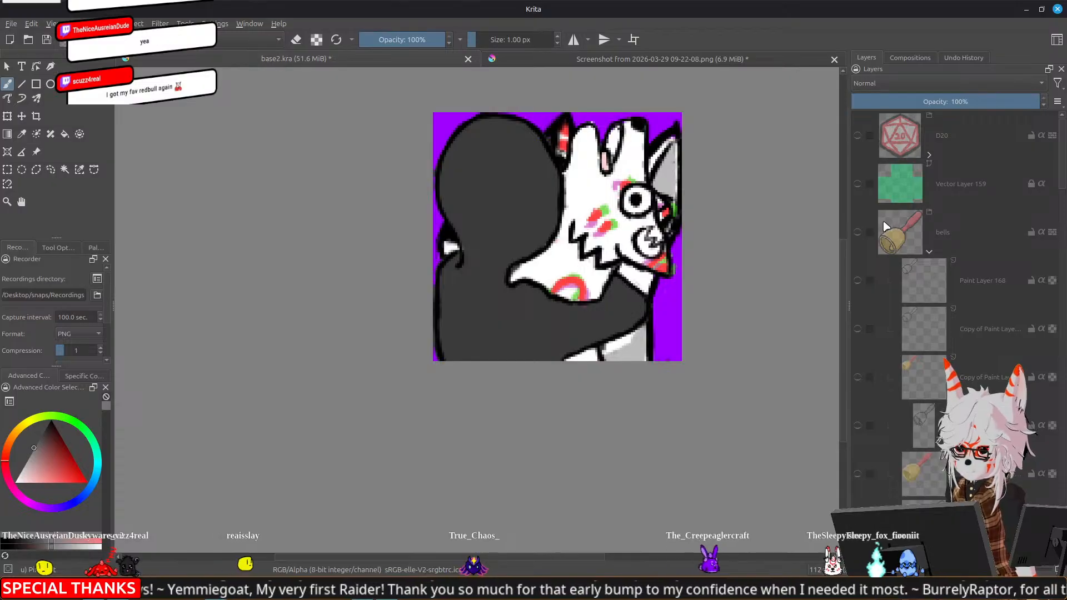
{"action": "left_click", "coordinate": [929, 251]}
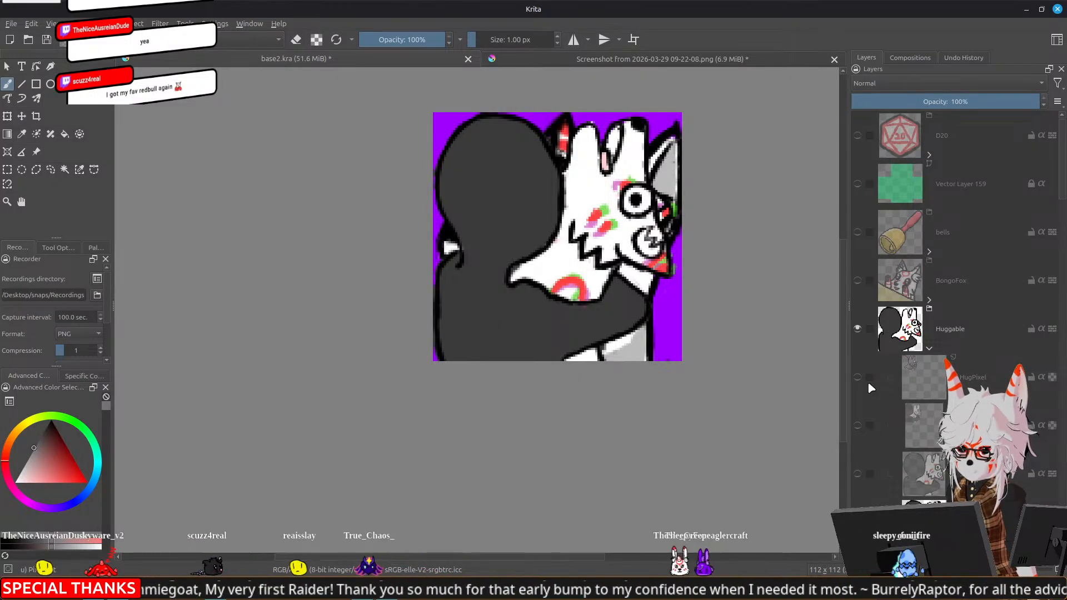
{"action": "left_click", "coordinate": [925, 348]}
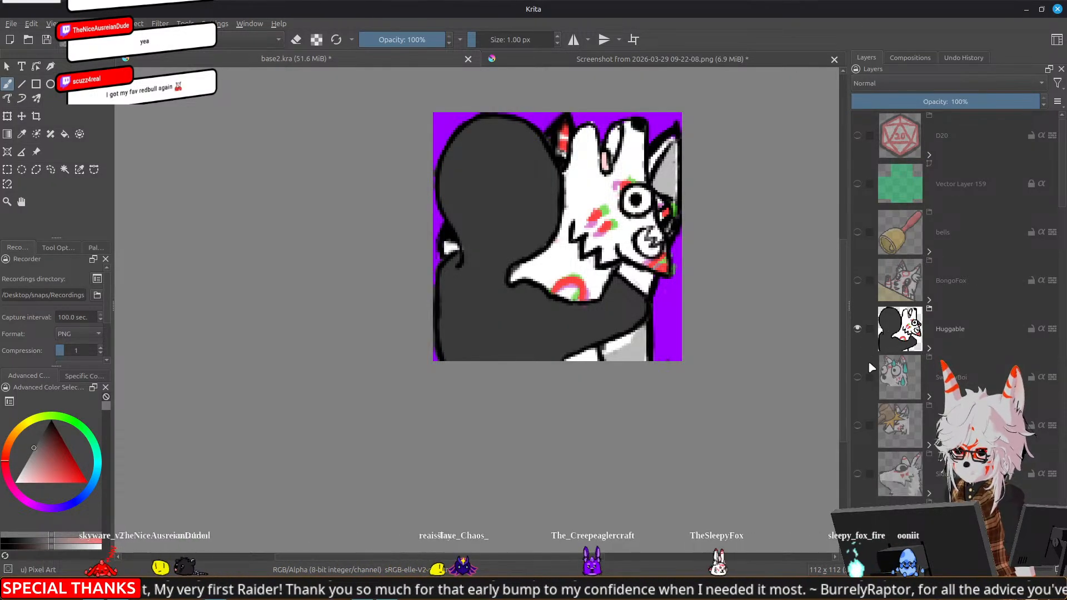
{"action": "scroll", "coordinate": [868, 359], "scroll_direction": "down", "scroll_amount": 3}
{"action": "left_click", "coordinate": [929, 256]}
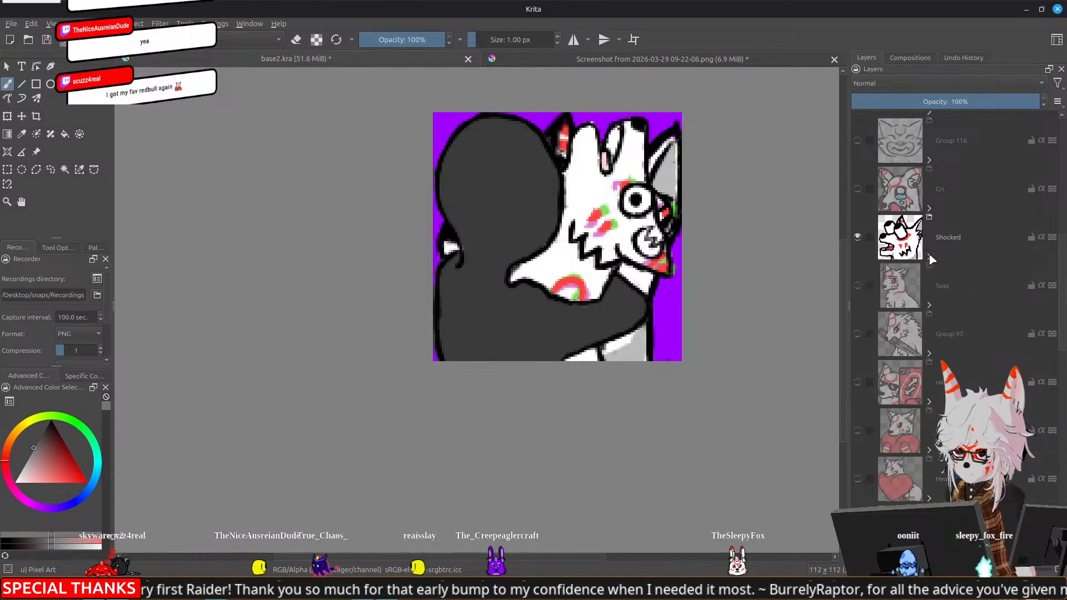
Hide the Huggable group and preview the shocked fox alone at emote size
{"action": "scroll", "coordinate": [865, 240], "scroll_direction": "up", "scroll_amount": 5}
{"action": "left_click", "coordinate": [858, 185]}
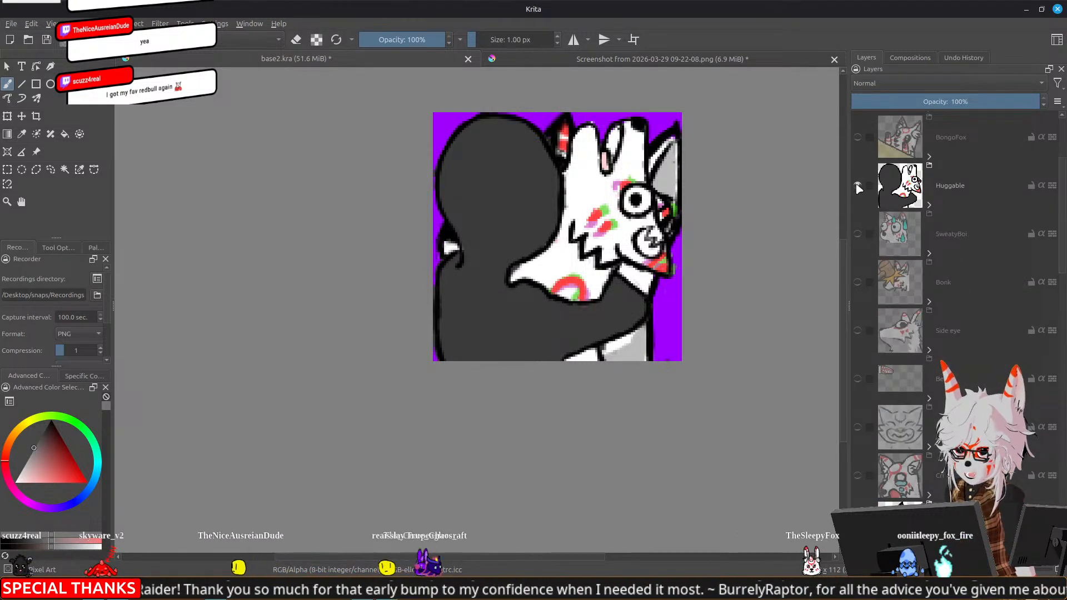
{"action": "scroll", "coordinate": [895, 284], "scroll_direction": "down", "scroll_amount": 4}
{"action": "left_click_drag", "start_coordinate": [379, 216], "coordinate": [356, 197]}
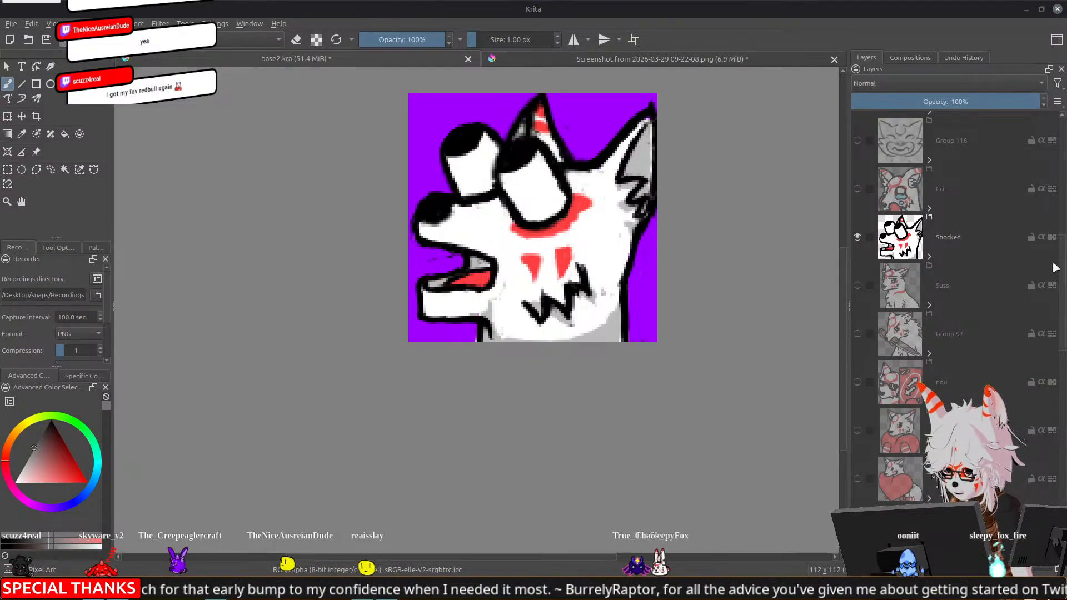
{"action": "scroll", "coordinate": [540, 339], "scroll_direction": "down", "scroll_amount": 6}
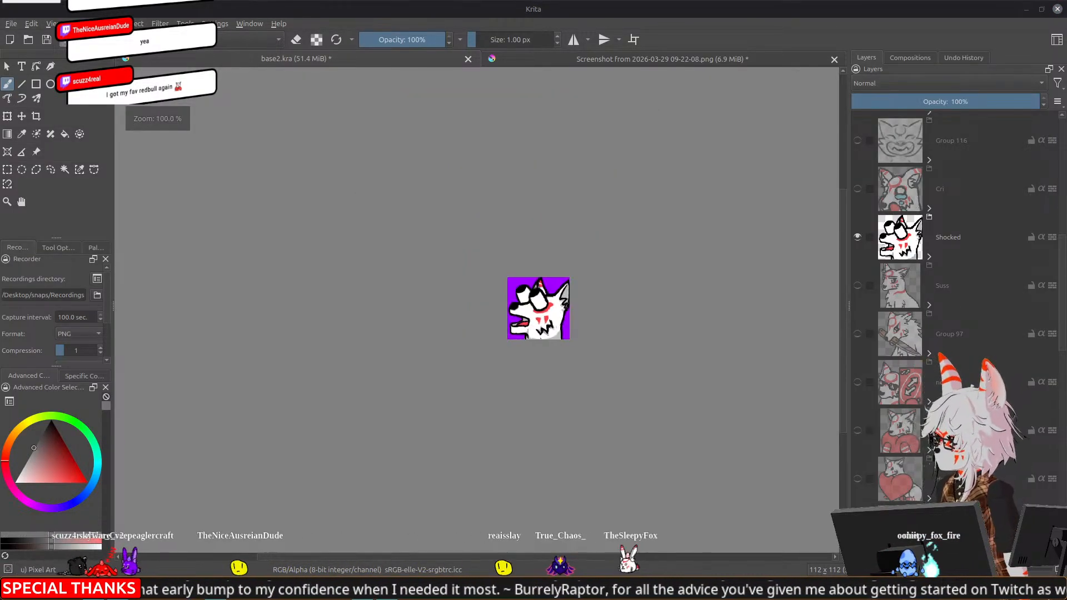
{"action": "scroll", "coordinate": [540, 339], "scroll_direction": "up", "scroll_amount": 4}
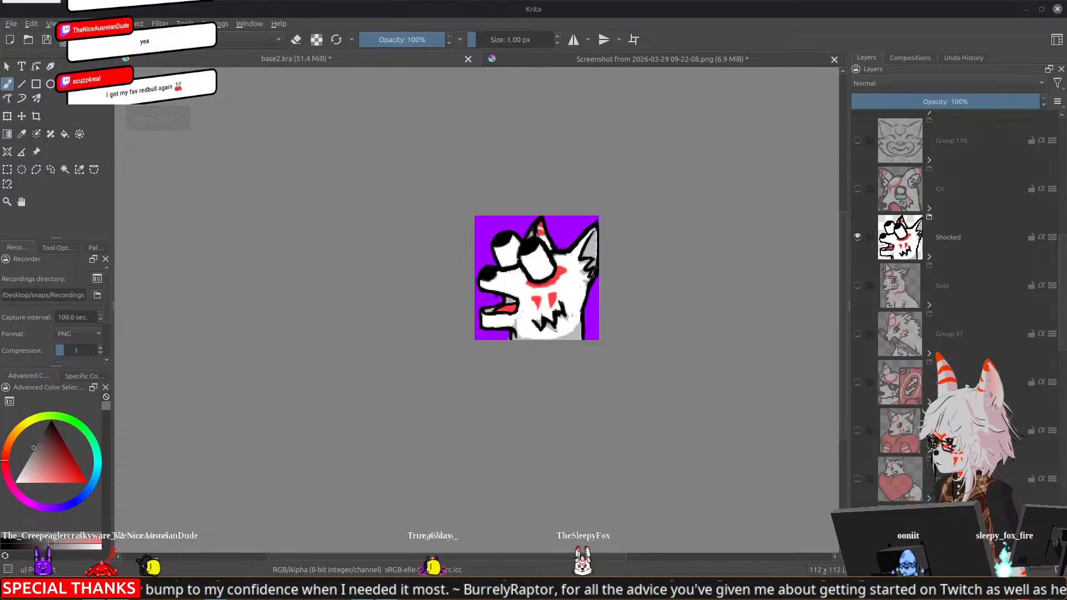
Expand the Shocked group and show only Paint Layer 106's line art, hiding Copy of Paint Layer 106 and Paint Layer 107
{"action": "left_click", "coordinate": [928, 256]}
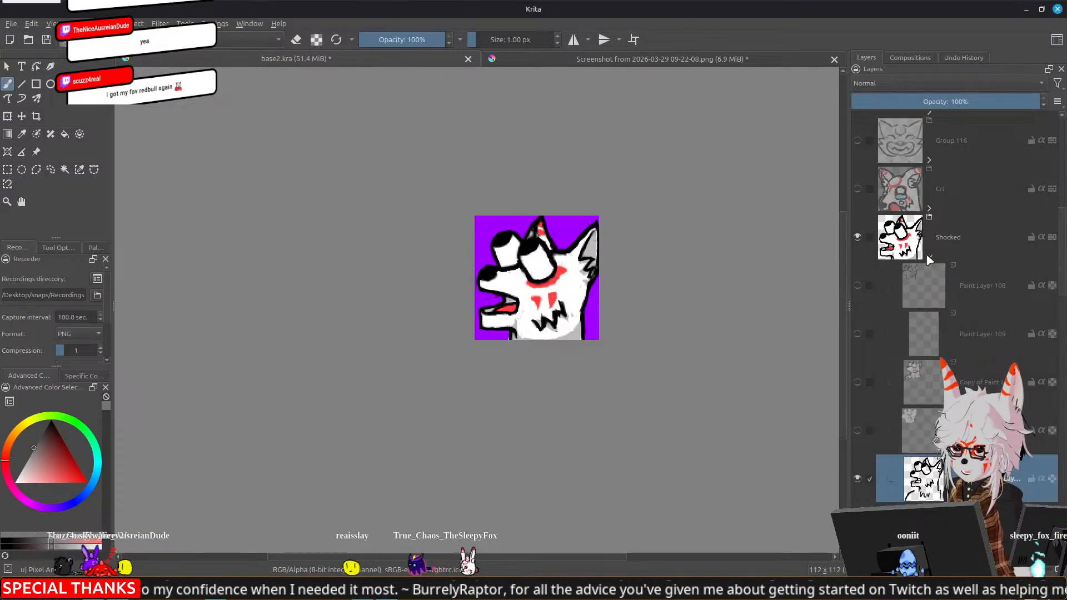
{"action": "mouse_move", "coordinate": [901, 460]}
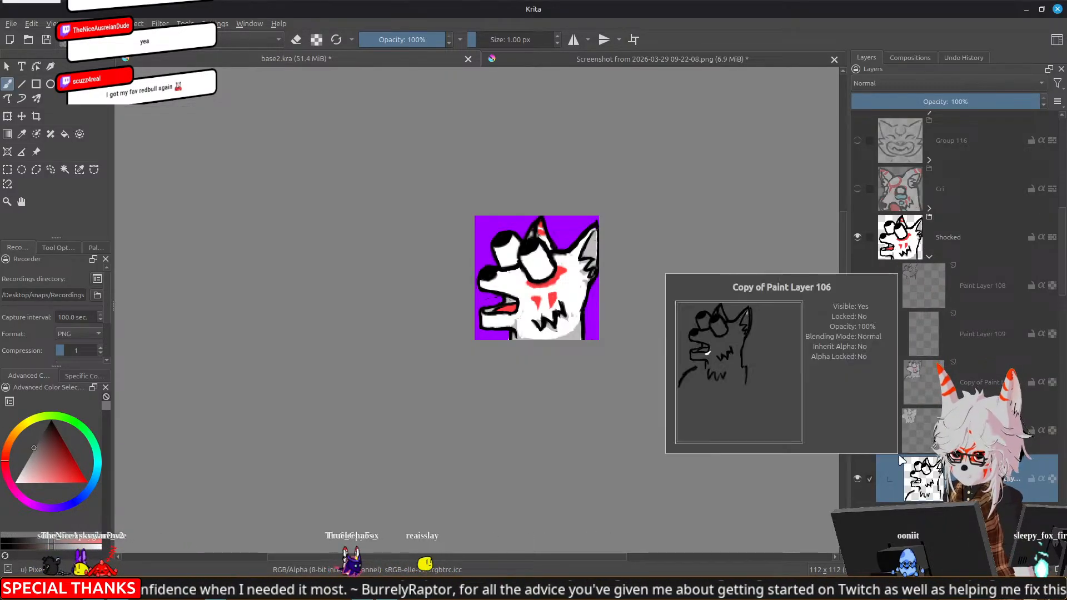
{"action": "left_click", "coordinate": [858, 479]}
{"action": "scroll", "coordinate": [906, 437], "scroll_direction": "down", "scroll_amount": 3}
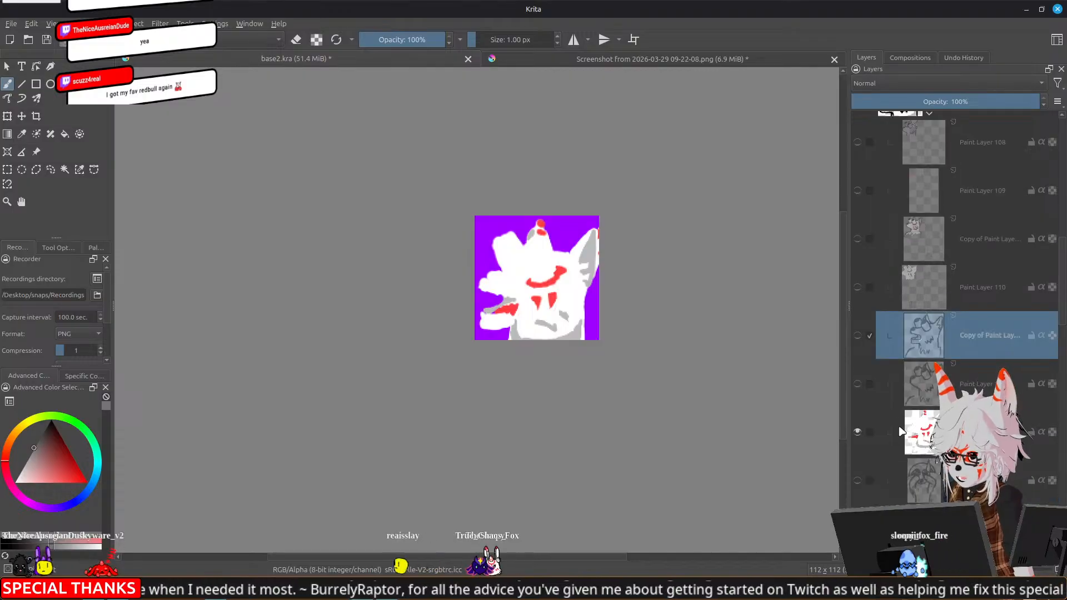
{"action": "left_click", "coordinate": [858, 384]}
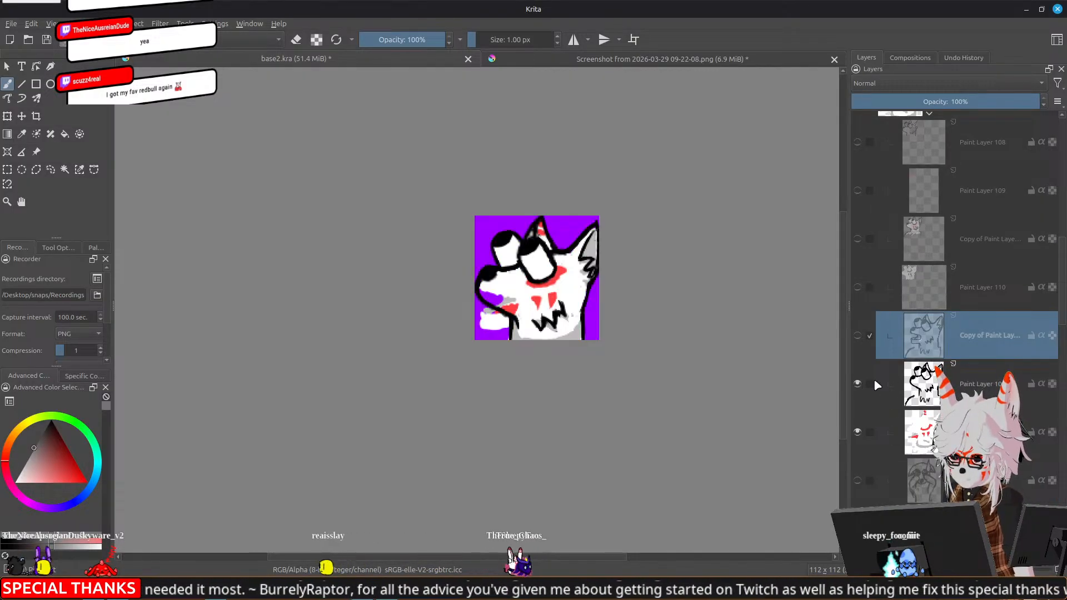
{"action": "left_click", "coordinate": [858, 432]}
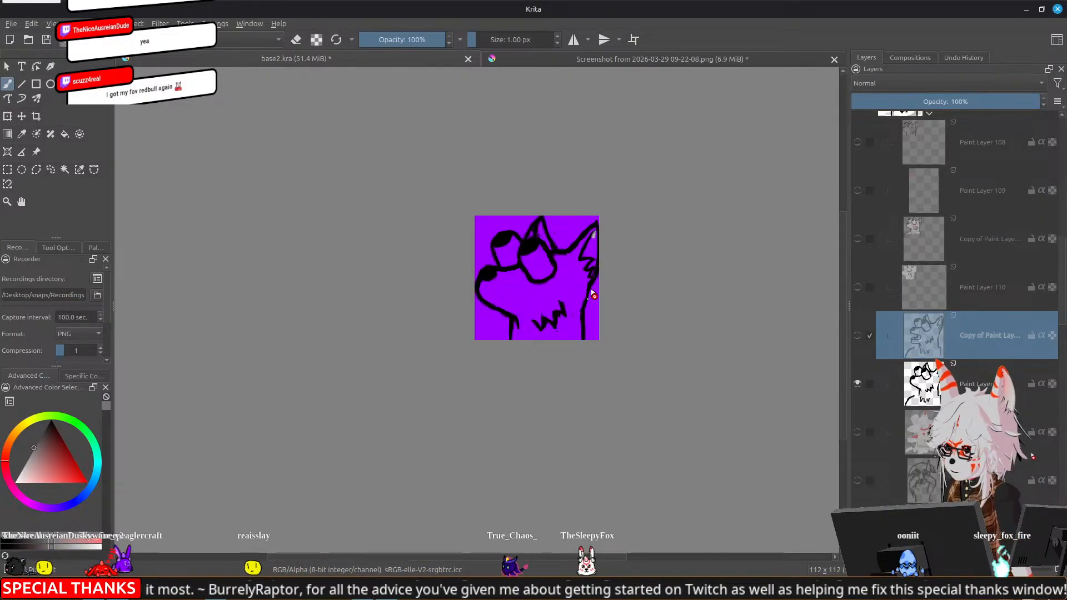
{"action": "scroll", "coordinate": [591, 289], "scroll_direction": "up", "scroll_amount": 1}
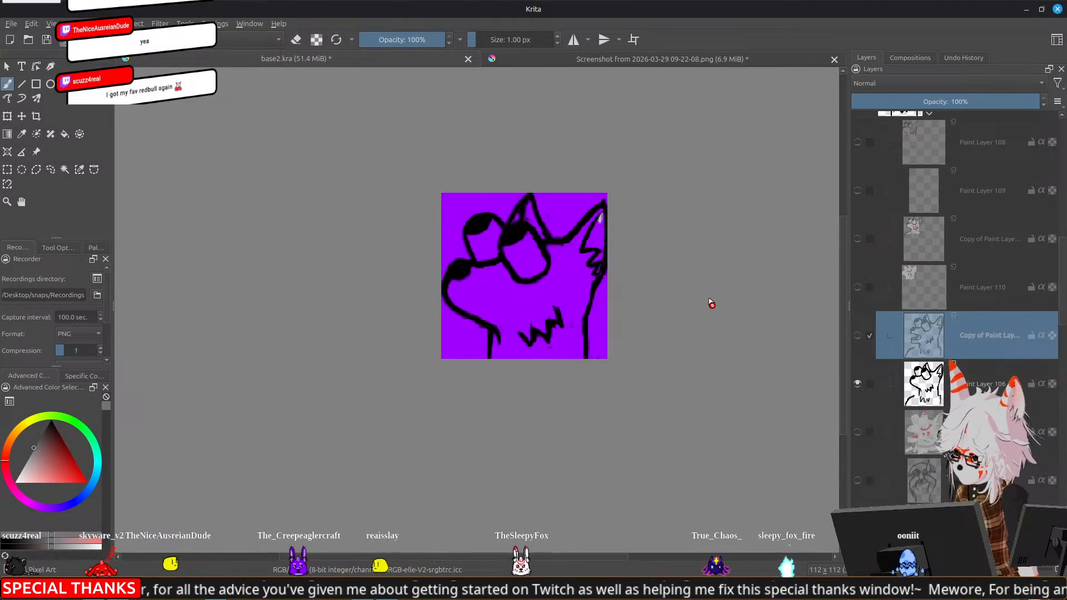
Make Paint Layer 106 the active layer and switch the brush preset to Basic-5 Size
{"action": "left_click", "coordinate": [932, 388]}
{"action": "scroll", "coordinate": [579, 317], "scroll_direction": "up", "scroll_amount": 2}
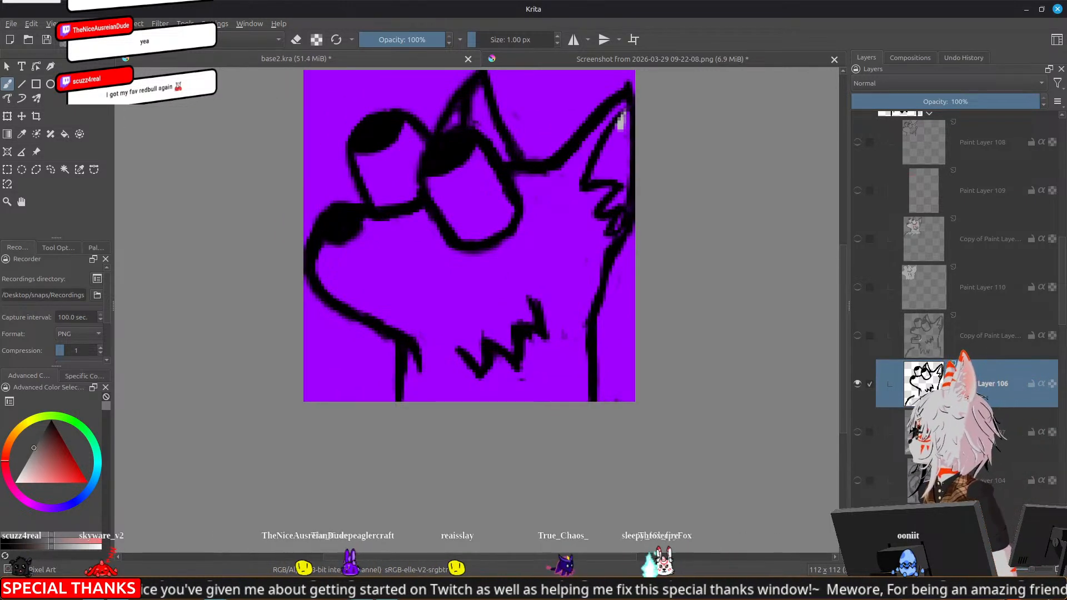
{"action": "left_click", "coordinate": [148, 41]}
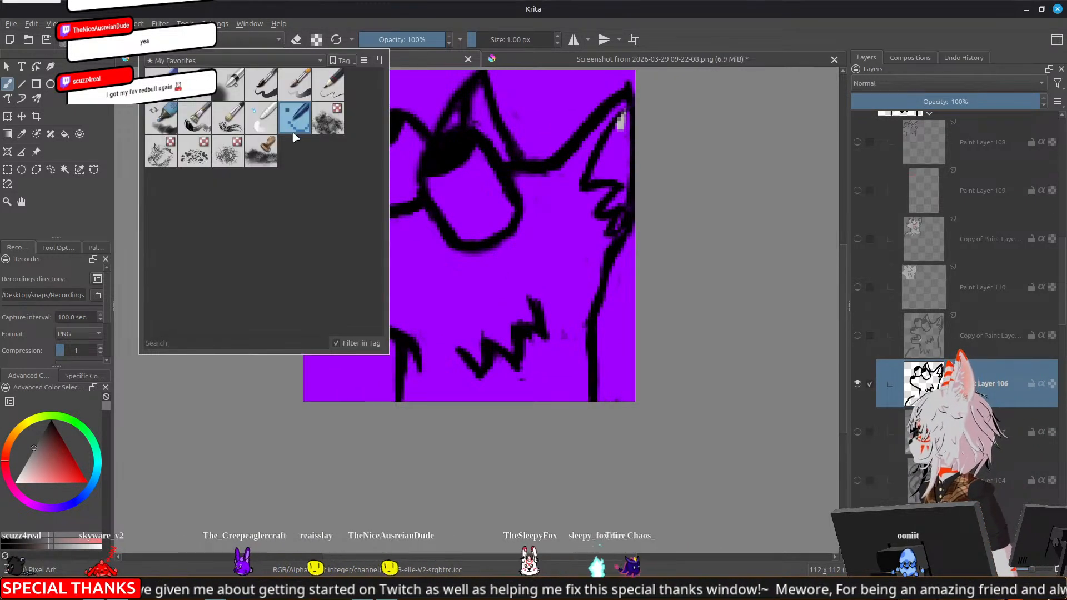
{"action": "left_click", "coordinate": [259, 84]}
{"action": "left_click", "coordinate": [151, 43]}
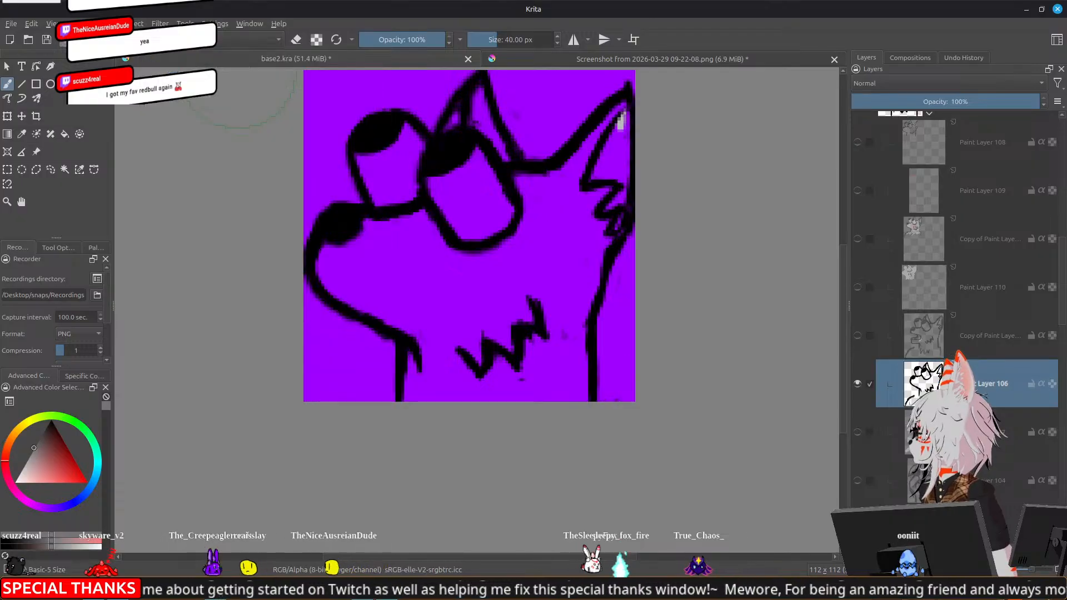
Paint a small black cheek tuft below the right ear with the brush set to 13 px
{"action": "key", "text": "x"}
{"action": "key", "text": "bracketleft"}
{"action": "key", "text": "bracketleft"}
{"action": "key", "text": "bracketleft"}
{"action": "key", "text": "bracketleft"}
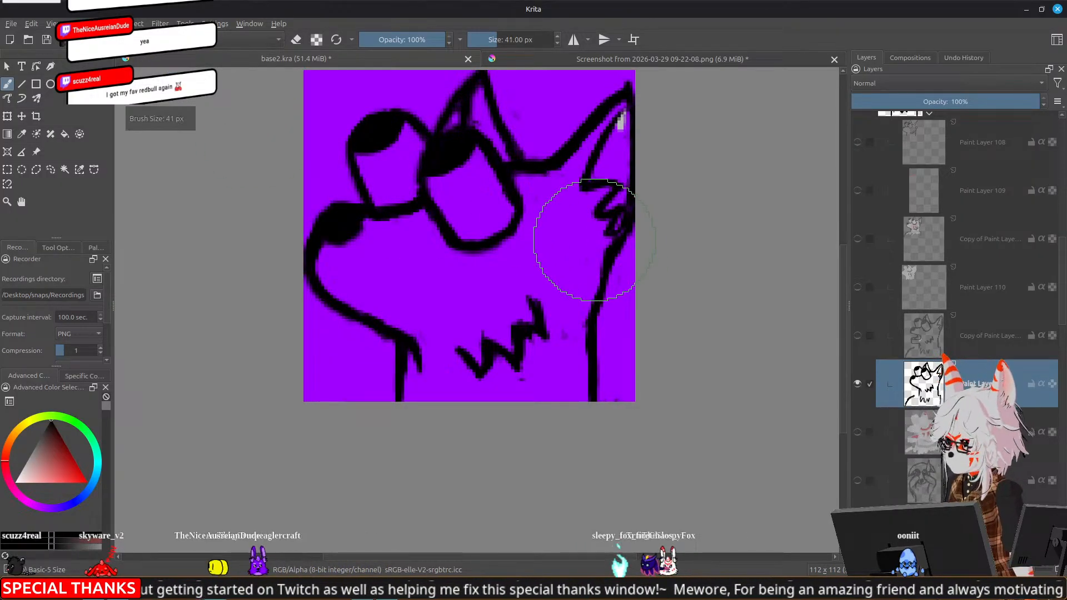
{"action": "key", "text": "bracketleft"}
{"action": "key", "text": "bracketleft"}
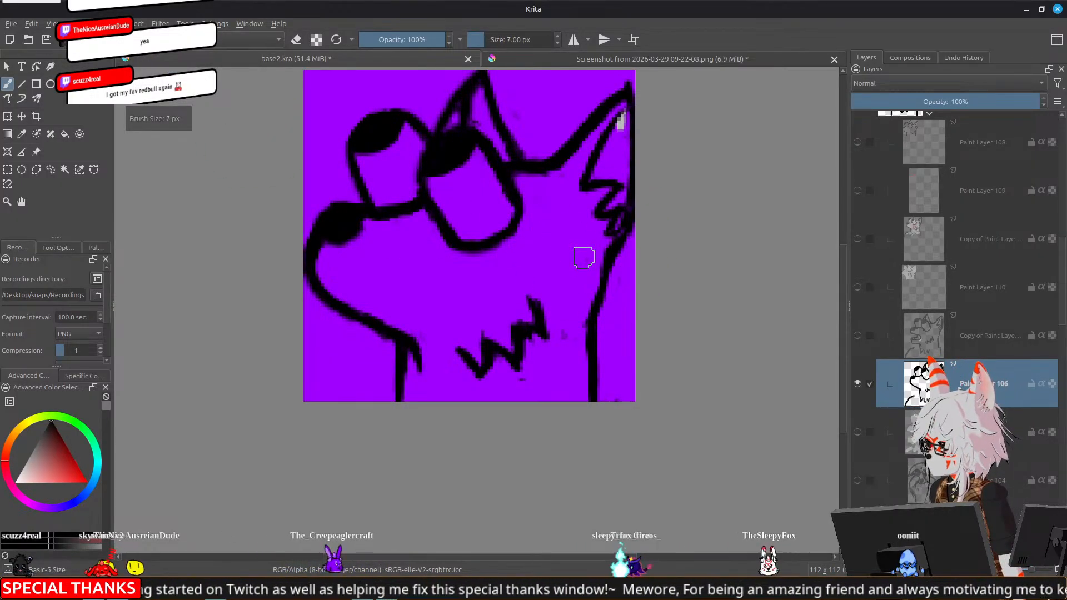
{"action": "key", "text": "bracketright"}
{"action": "key", "text": "bracketright"}
{"action": "key", "text": "bracketright"}
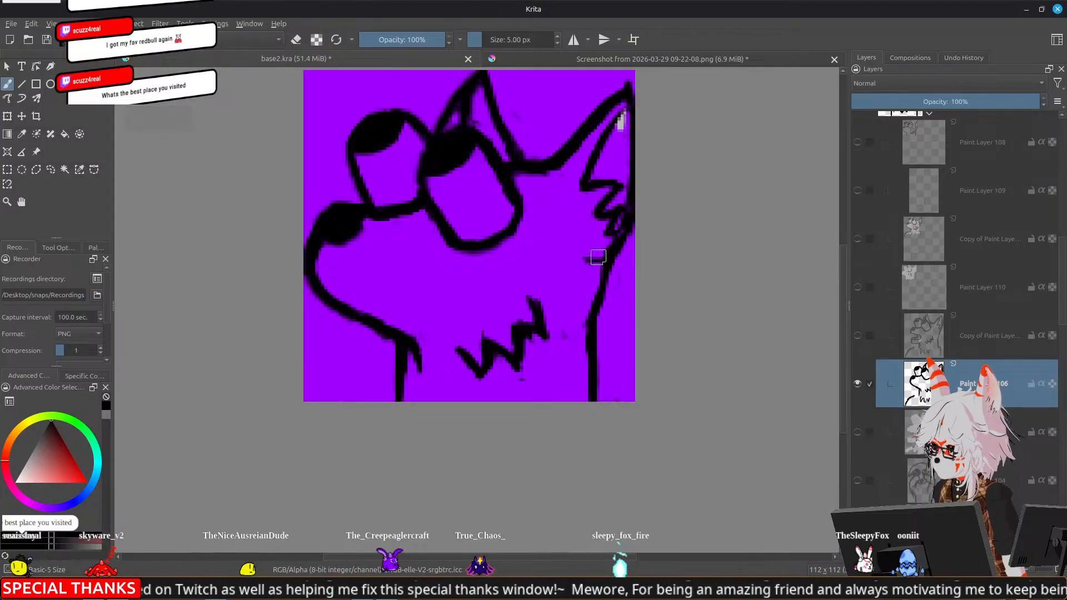
{"action": "key", "text": "bracketright"}
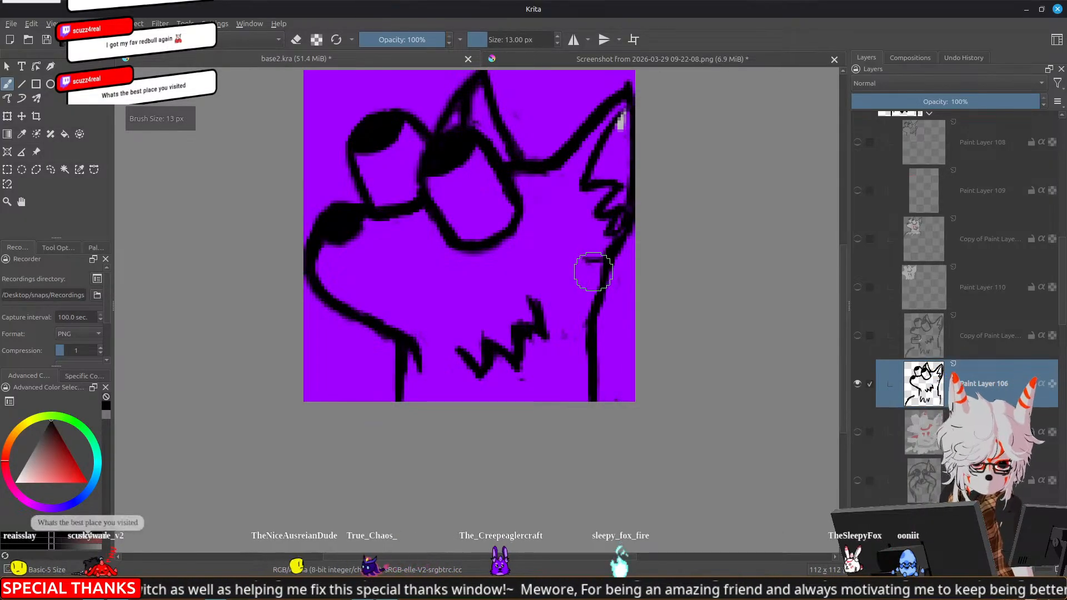
{"action": "left_click_drag", "start_coordinate": [585, 253], "coordinate": [595, 258]}
{"action": "left_click_drag", "start_coordinate": [595, 258], "coordinate": [606, 255]}
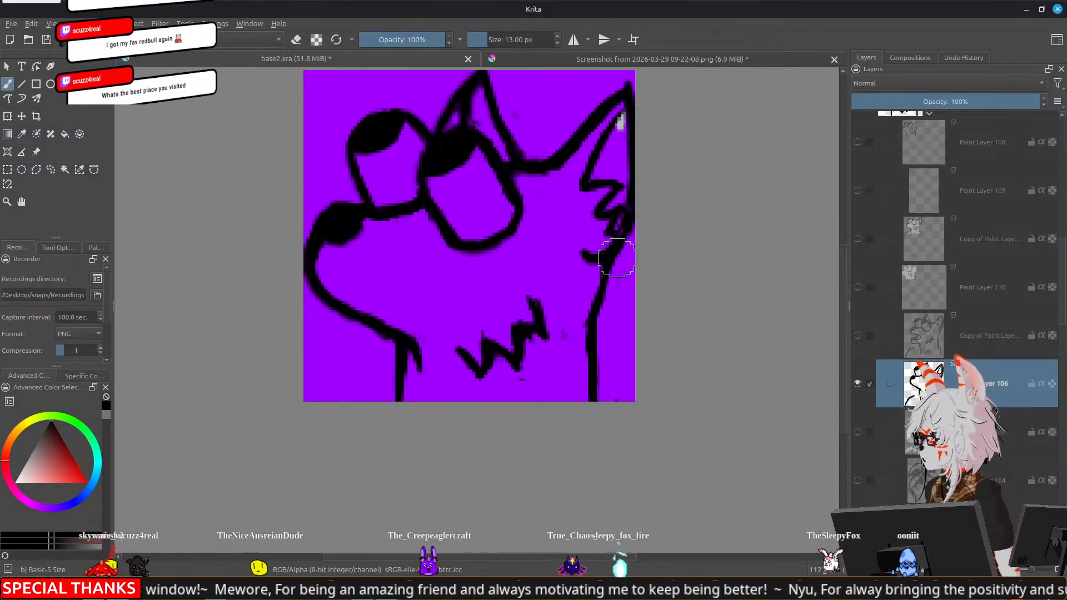
Lasso the right ear with its fluff and tuft, and move it slightly inward from the canvas edge
{"action": "mouse_move", "coordinate": [341, 221]}
{"action": "left_mouse_down"}
{"action": "mouse_move", "coordinate": [196, 192]}
{"action": "mouse_move", "coordinate": [397, 325]}
{"action": "left_mouse_up"}
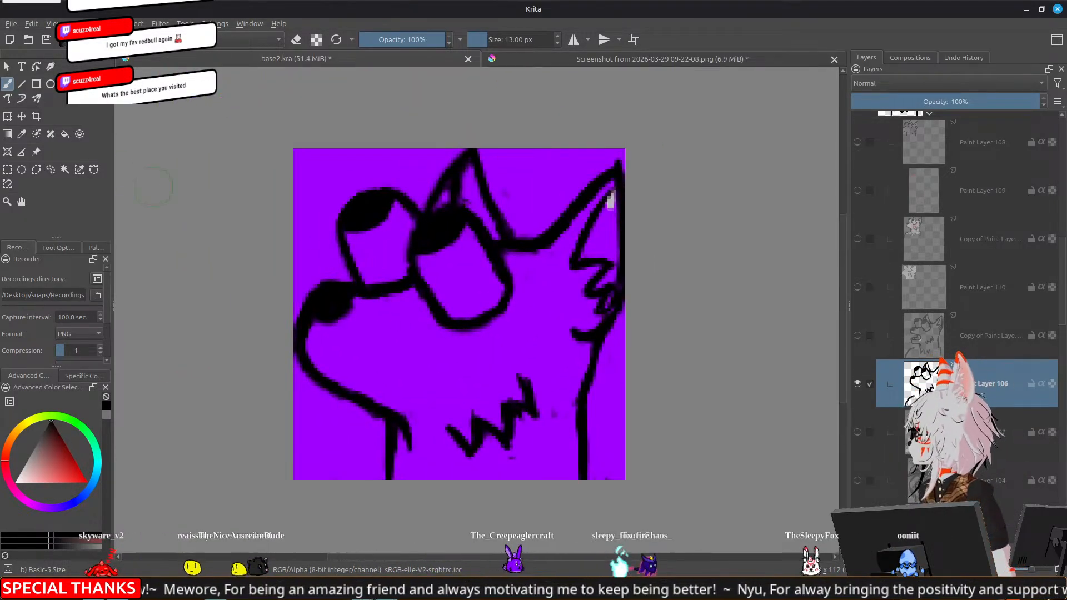
{"action": "left_click", "coordinate": [51, 170]}
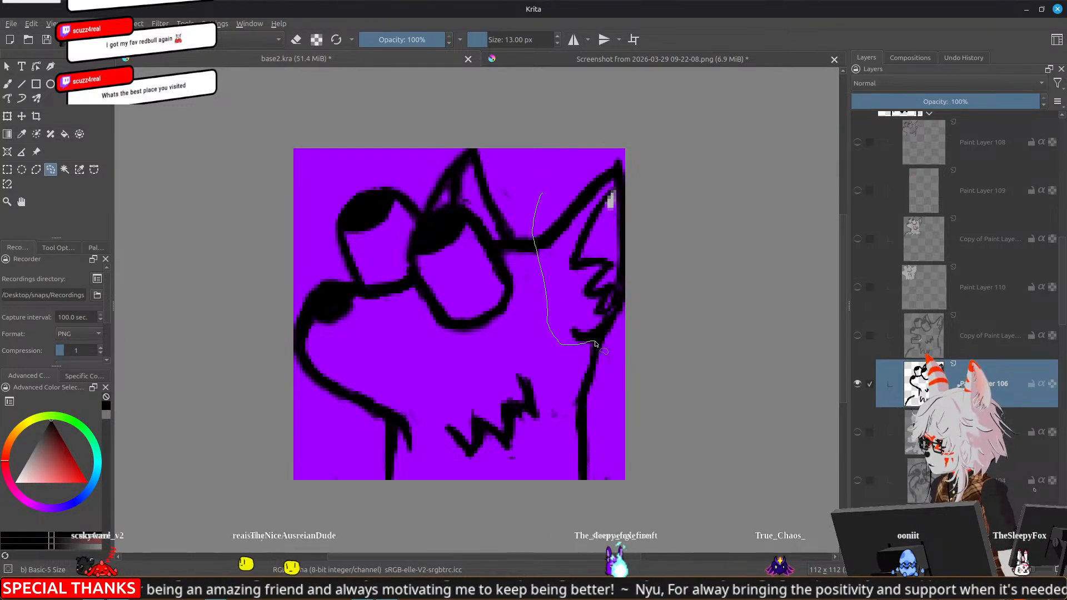
{"action": "mouse_move", "coordinate": [605, 128]}
{"action": "left_mouse_down"}
{"action": "mouse_move", "coordinate": [573, 133]}
{"action": "mouse_move", "coordinate": [543, 192]}
{"action": "left_mouse_up"}
{"action": "key", "text": "t"}
{"action": "left_click_drag", "start_coordinate": [597, 252], "coordinate": [590, 260]}
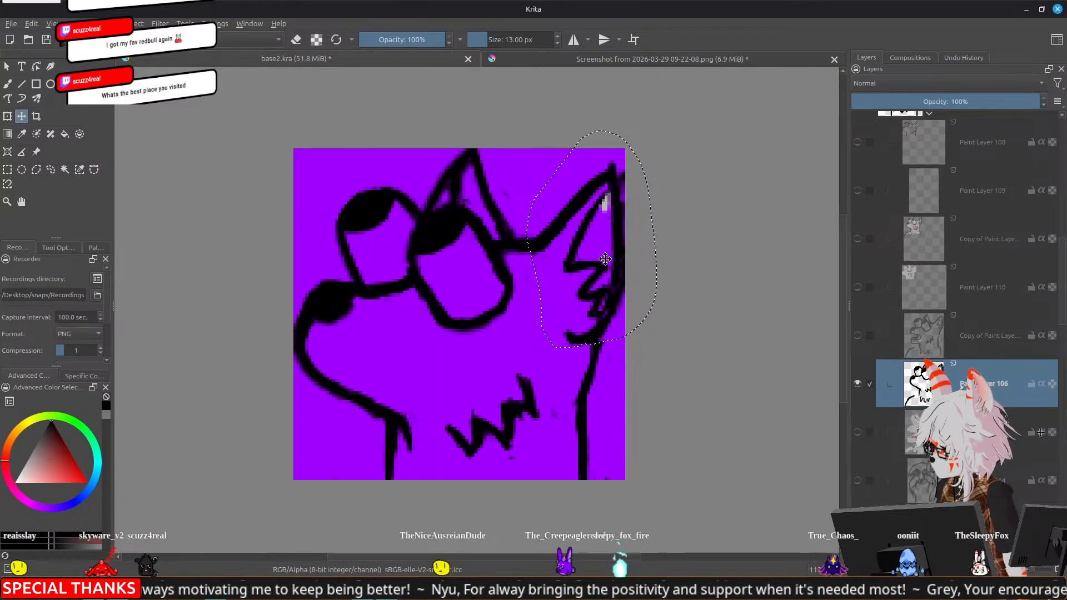
Reshape the left ear's tip by repainting its outer edge and erasing the excess line
{"action": "key", "text": "b"}
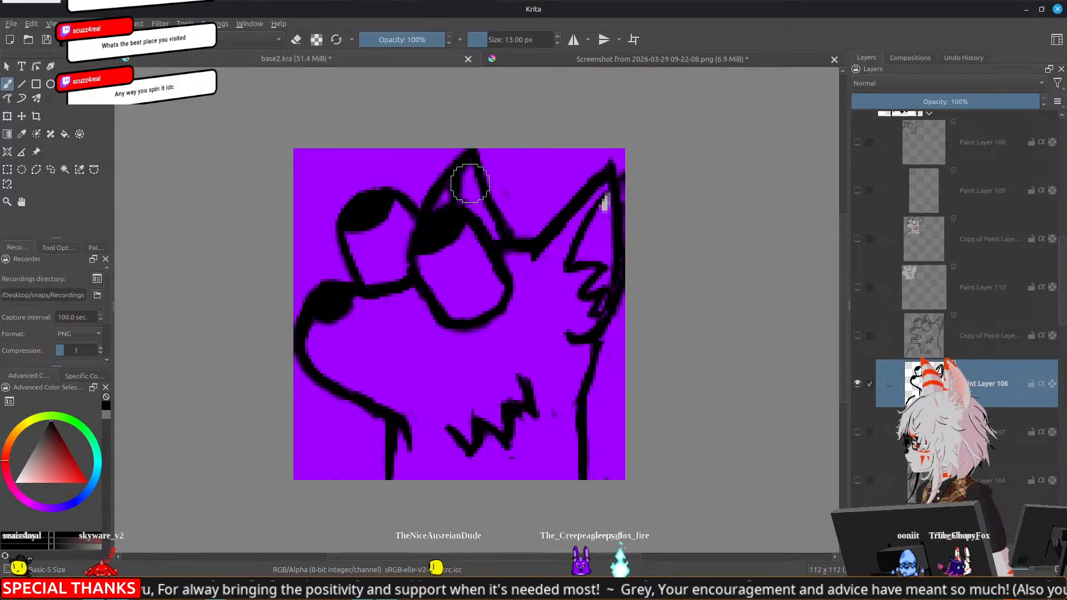
{"action": "key", "text": "e"}
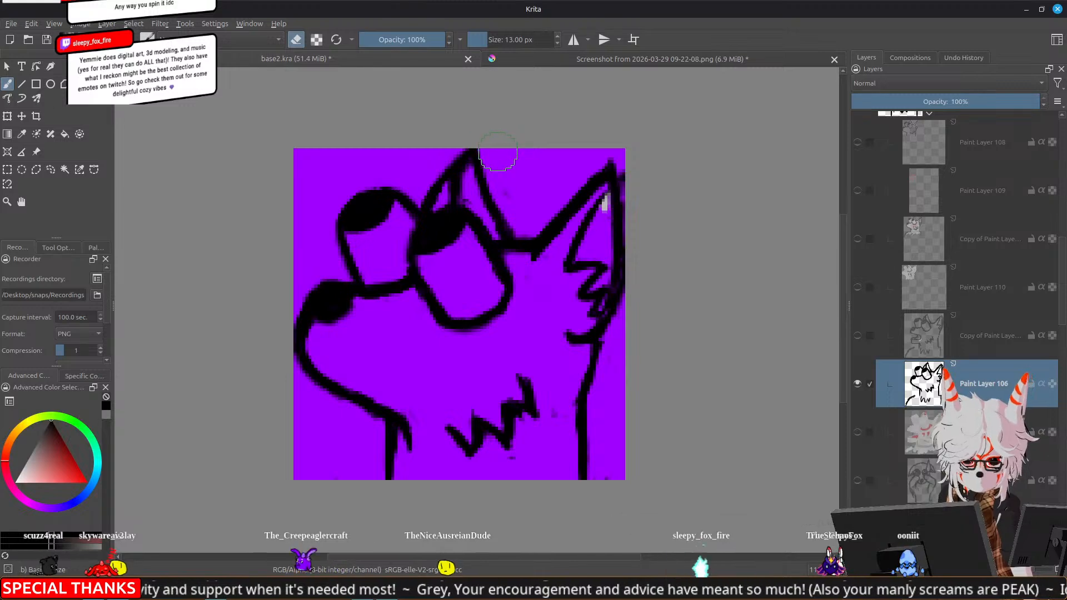
{"action": "left_click_drag", "start_coordinate": [442, 181], "coordinate": [458, 161]}
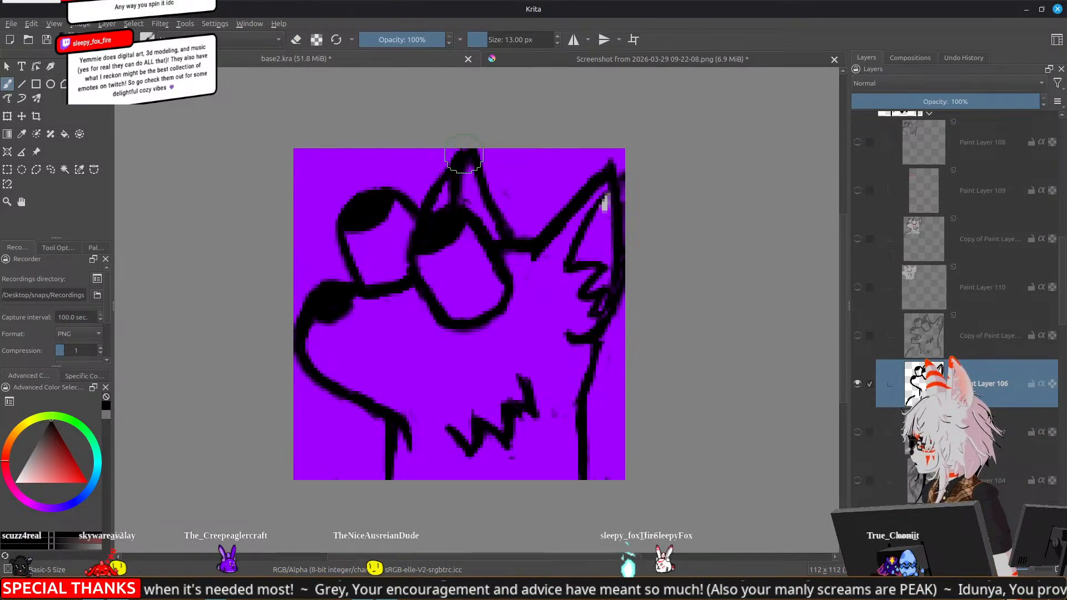
{"action": "key", "text": "e"}
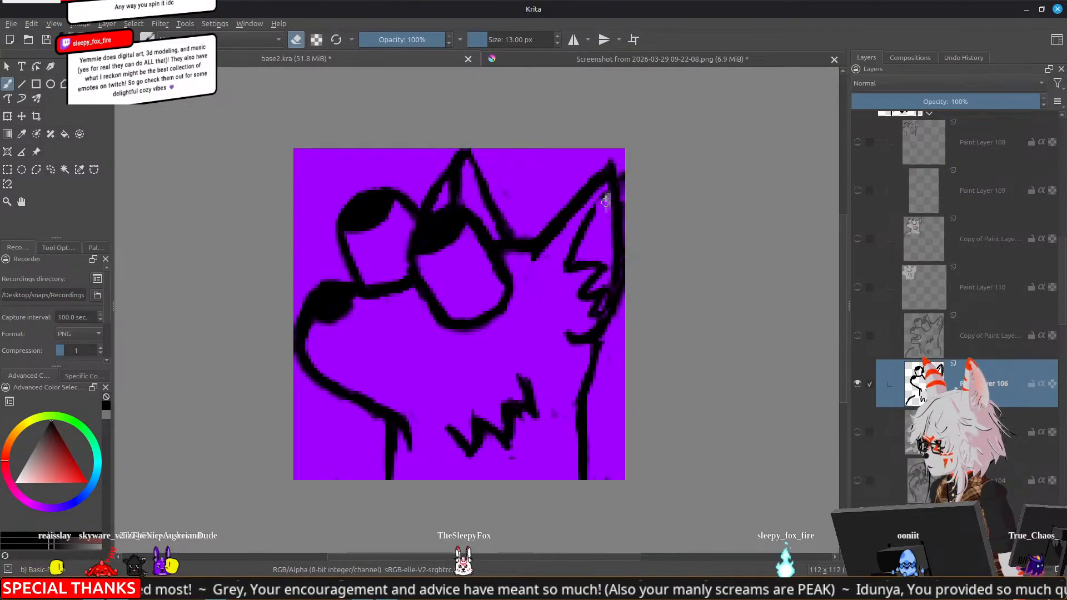
Repair the right ear's inner line over the gray spot and erase the stray marks beside the ear tip
{"action": "key", "text": "e"}
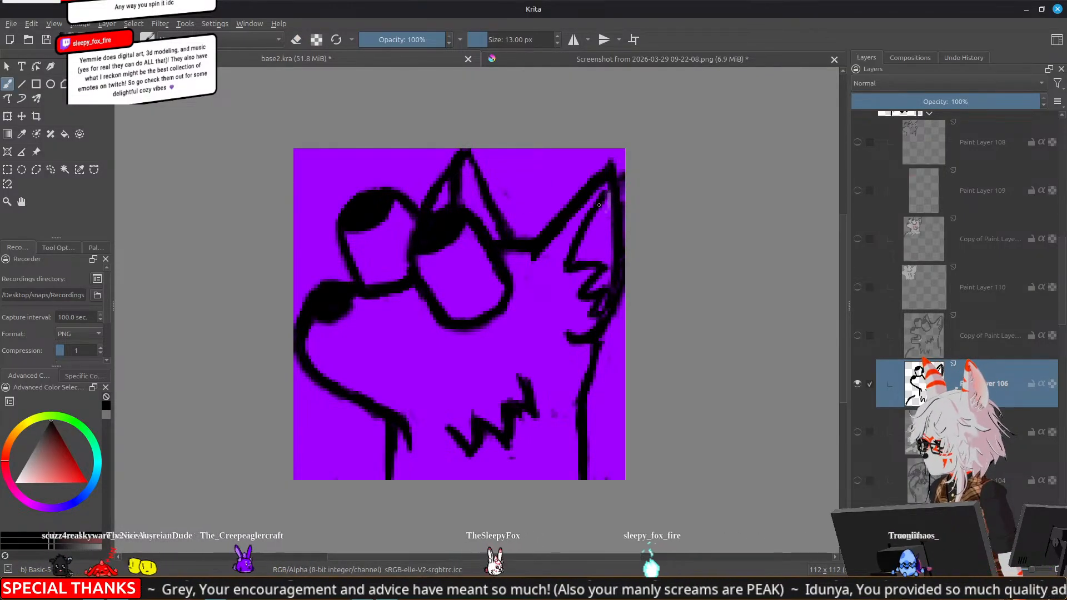
{"action": "key", "text": "e"}
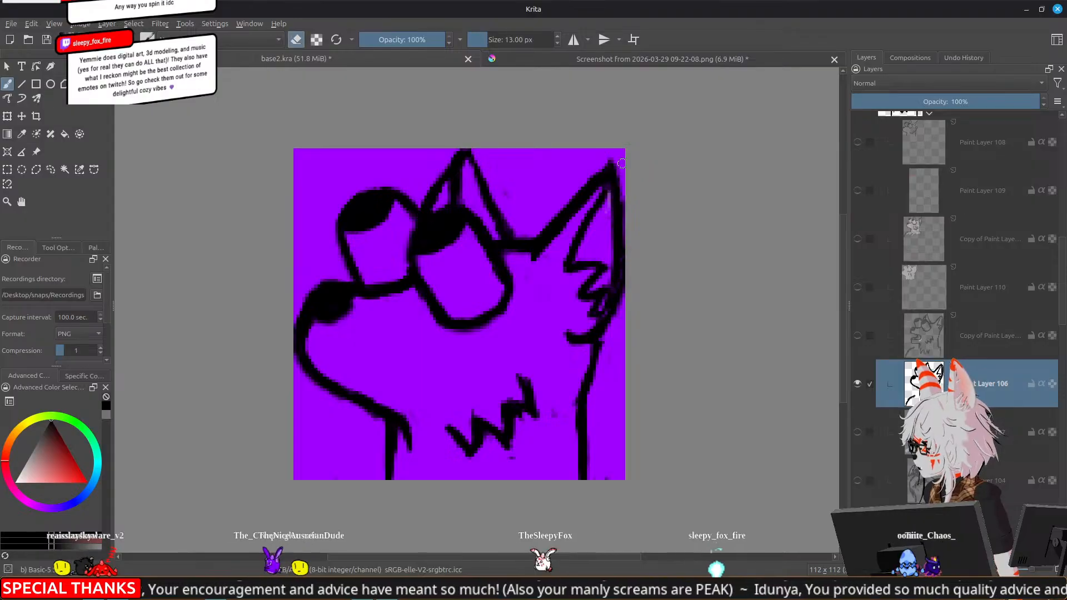
{"action": "key", "text": "e"}
Refine the left ear's outline, extend the line at the right ear's base and erase nearby smudges
{"action": "mouse_move", "coordinate": [437, 184]}
{"action": "left_mouse_down"}
{"action": "mouse_move", "coordinate": [444, 169]}
{"action": "mouse_move", "coordinate": [437, 180]}
{"action": "left_mouse_up"}
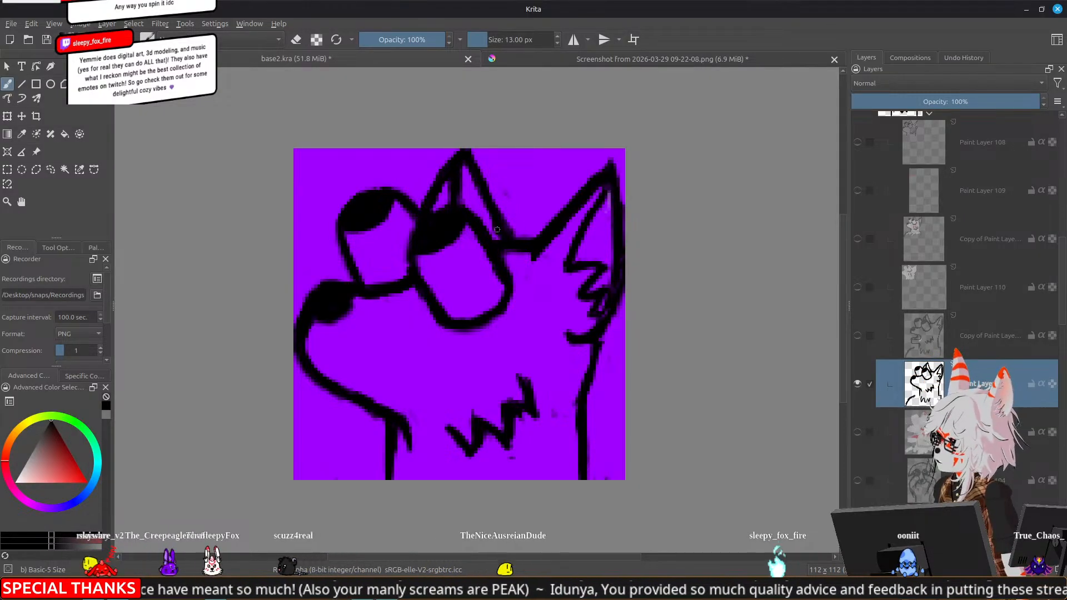
{"action": "key", "text": "e"}
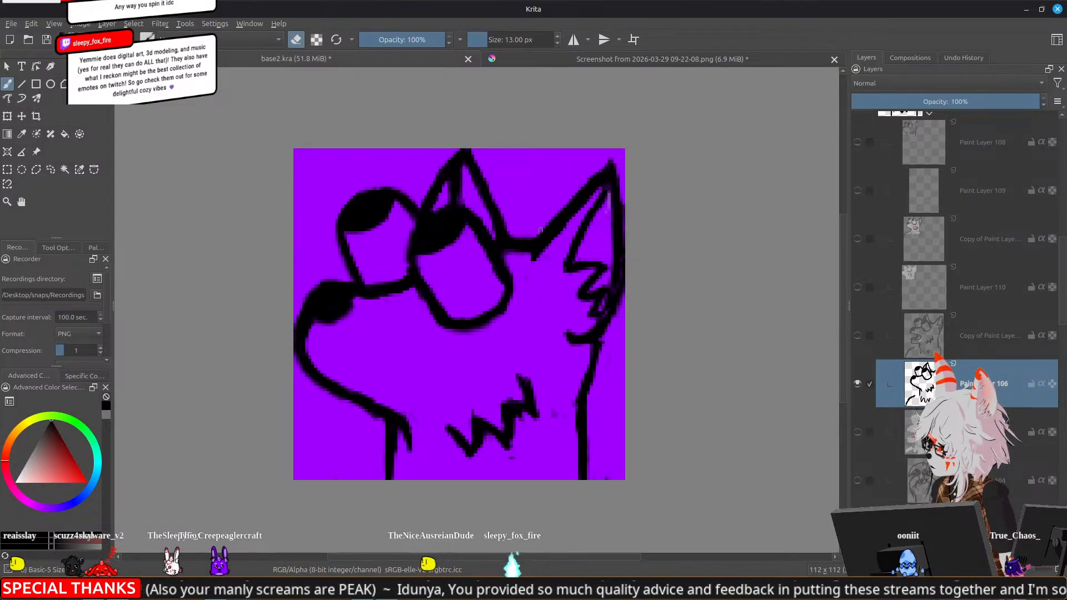
{"action": "key", "text": "e"}
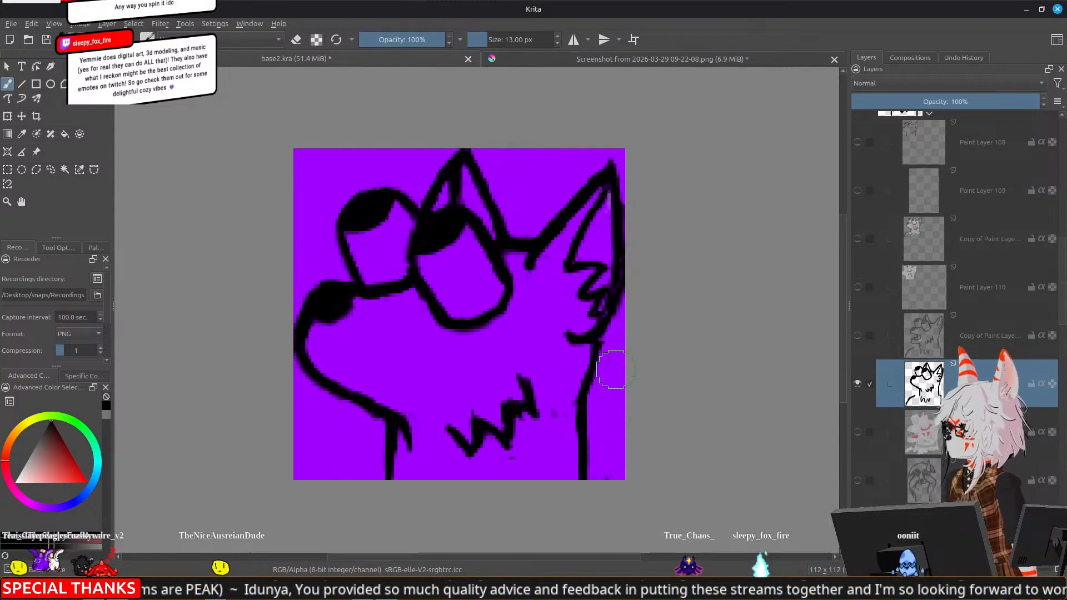
{"action": "key", "text": "e"}
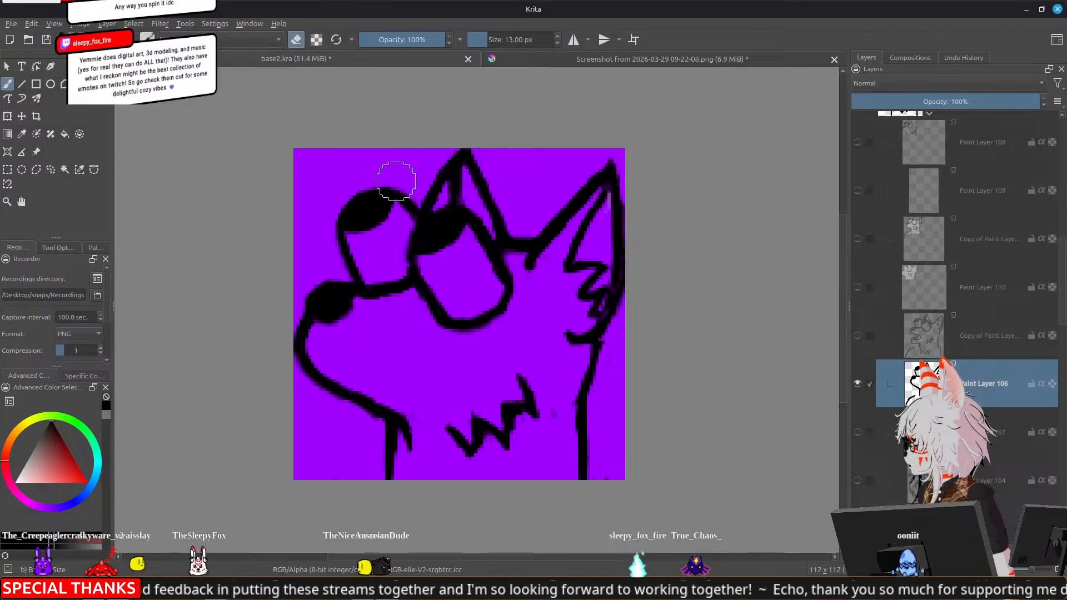
Redraw the right ear's inner line and the zigzag fur inside it, erasing the rough edges
{"action": "key", "text": "e"}
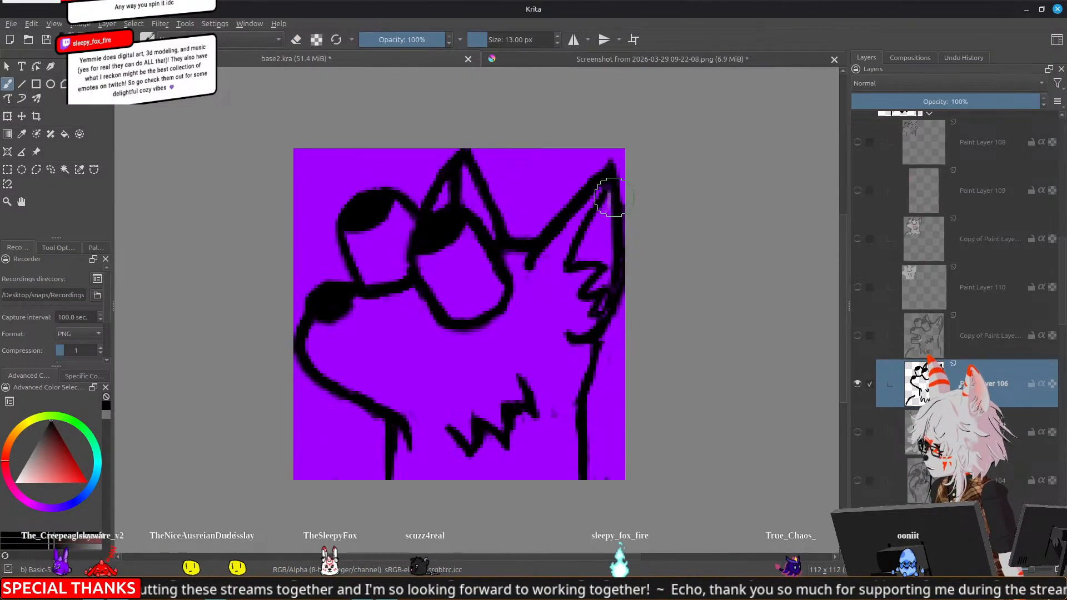
{"action": "key", "text": "e"}
{"action": "key", "text": "e"}
{"action": "left_click_drag", "start_coordinate": [606, 187], "coordinate": [582, 229]}
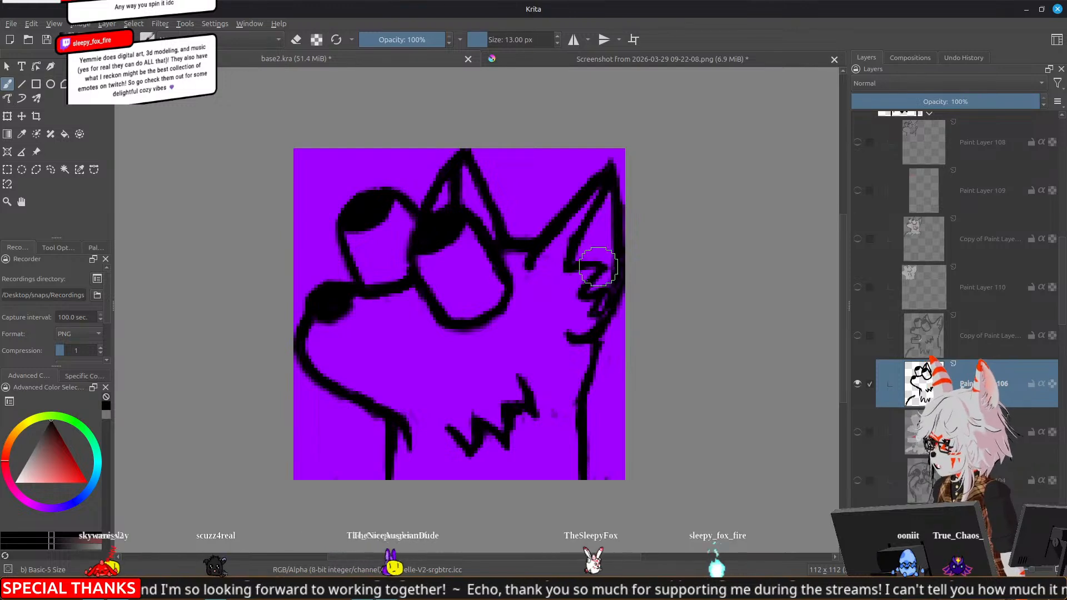
{"action": "mouse_move", "coordinate": [589, 265]}
{"action": "left_mouse_down"}
{"action": "mouse_move", "coordinate": [609, 283]}
{"action": "mouse_move", "coordinate": [602, 324]}
{"action": "mouse_move", "coordinate": [618, 293]}
{"action": "mouse_move", "coordinate": [608, 305]}
{"action": "mouse_move", "coordinate": [620, 249]}
{"action": "mouse_move", "coordinate": [612, 228]}
{"action": "mouse_move", "coordinate": [588, 298]}
{"action": "left_mouse_up"}
Clean up the cheek tuft and repaint the right ear's outer edge from its base up to the tip
{"action": "key", "text": "e"}
{"action": "key", "text": "e"}
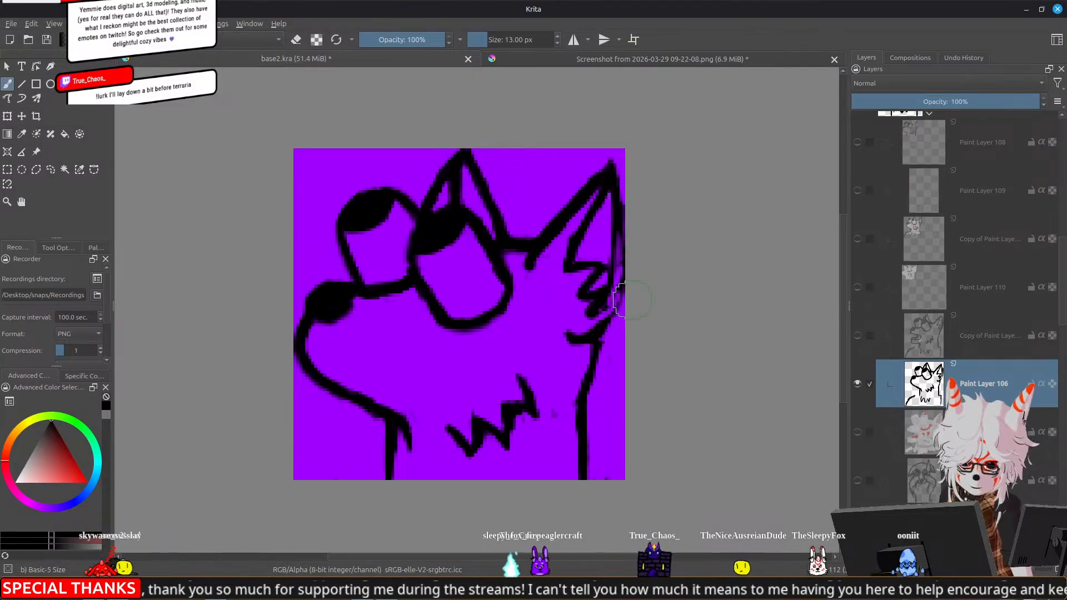
{"action": "key", "text": "e"}
{"action": "left_click_drag", "start_coordinate": [577, 330], "coordinate": [567, 329]}
{"action": "key", "text": "e"}
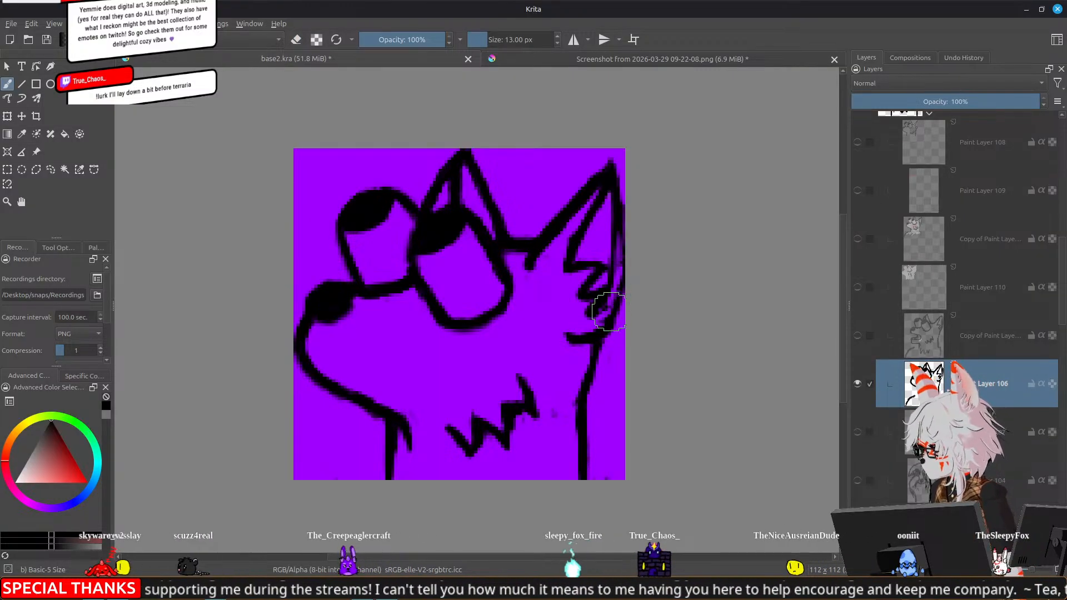
{"action": "left_click_drag", "start_coordinate": [612, 323], "coordinate": [614, 179]}
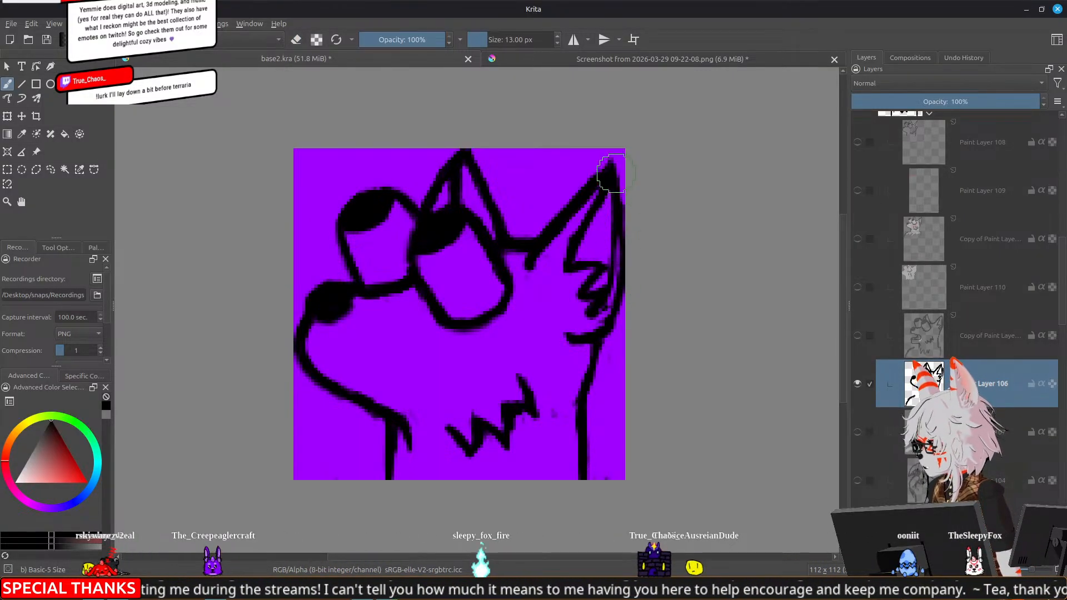
{"action": "left_click_drag", "start_coordinate": [606, 280], "coordinate": [607, 284]}
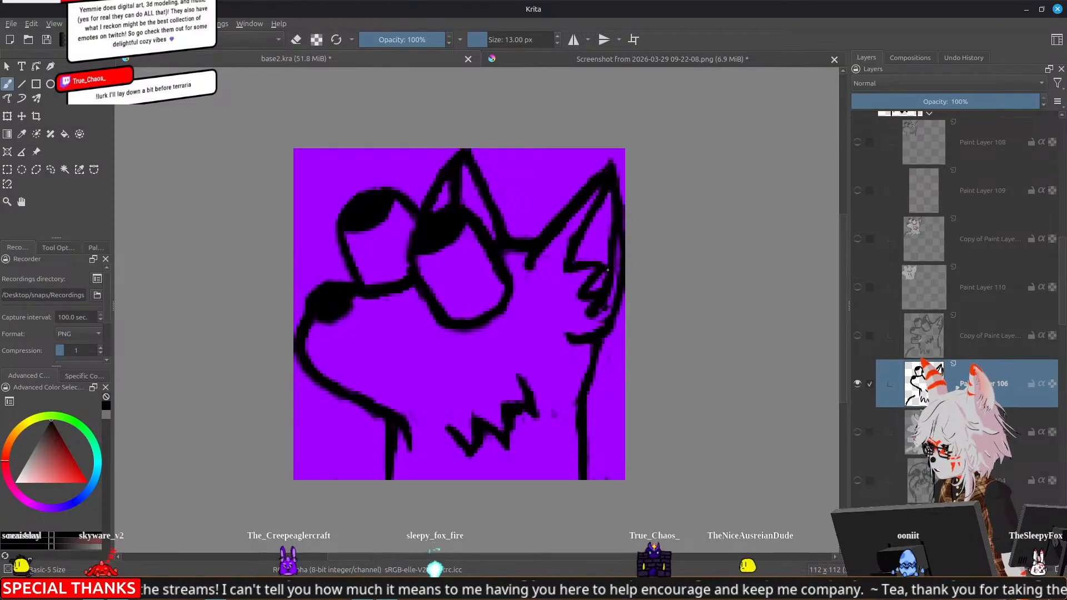
Thin the head line between the ears with the eraser and smooth the outline of the muzzle
{"action": "key", "text": "e"}
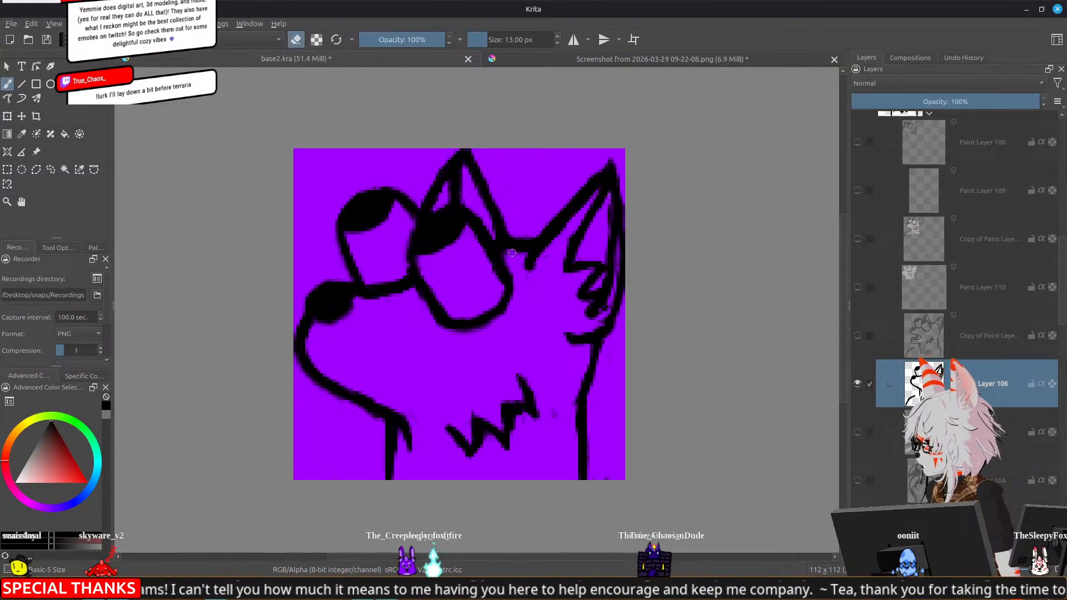
{"action": "left_click_drag", "start_coordinate": [520, 233], "coordinate": [521, 231]}
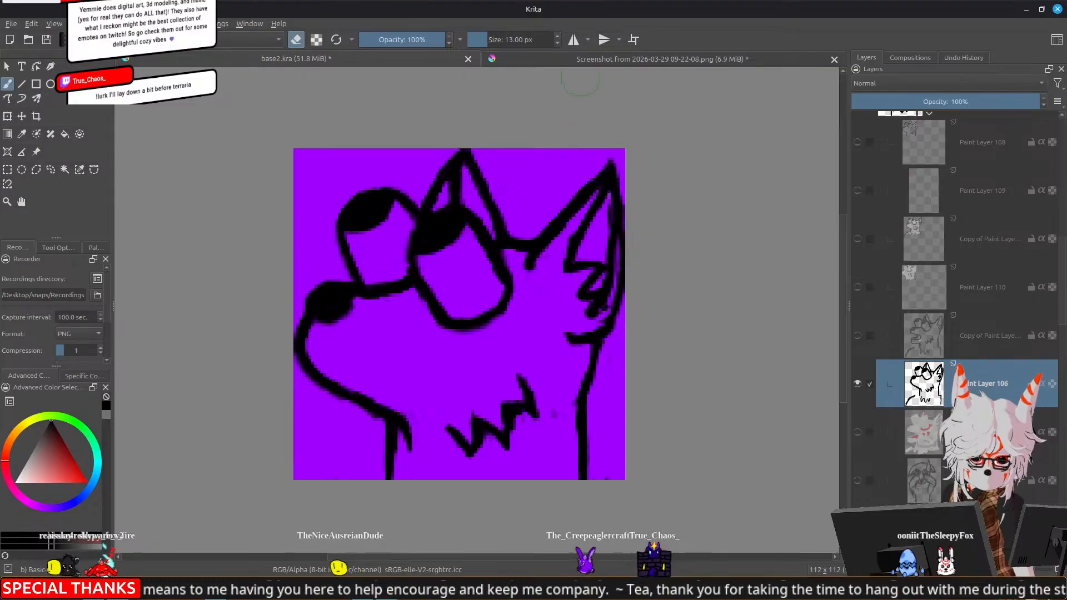
{"action": "key", "text": "e"}
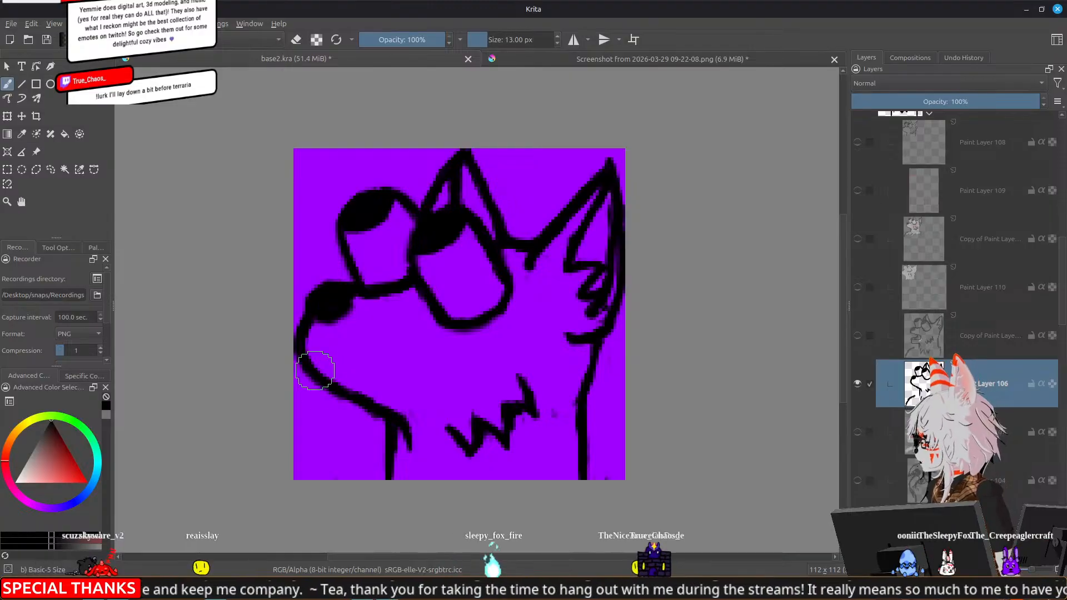
{"action": "key", "text": "e"}
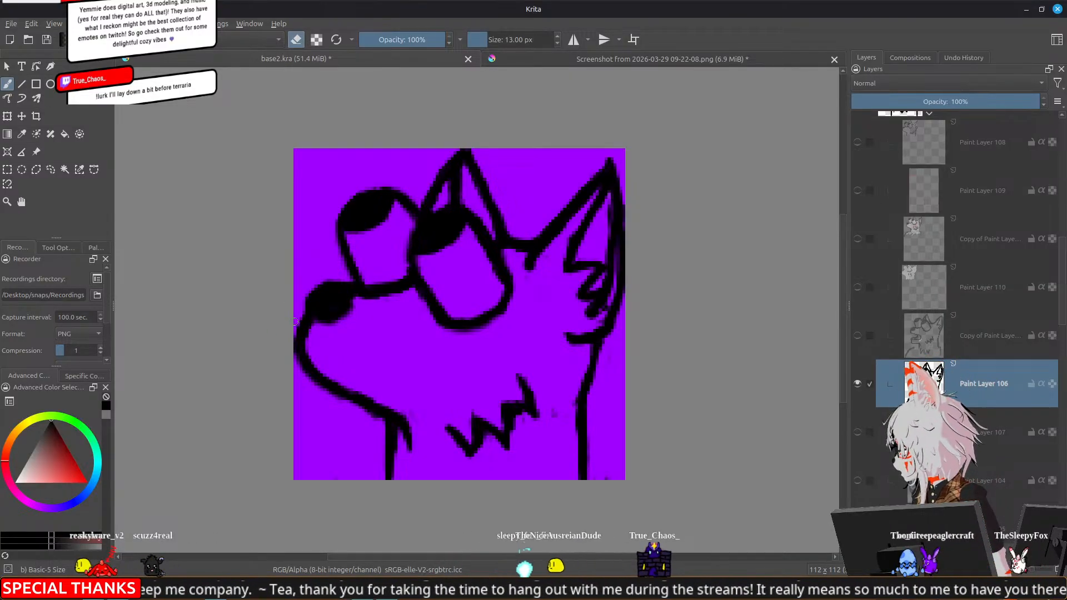
{"action": "key", "text": "e"}
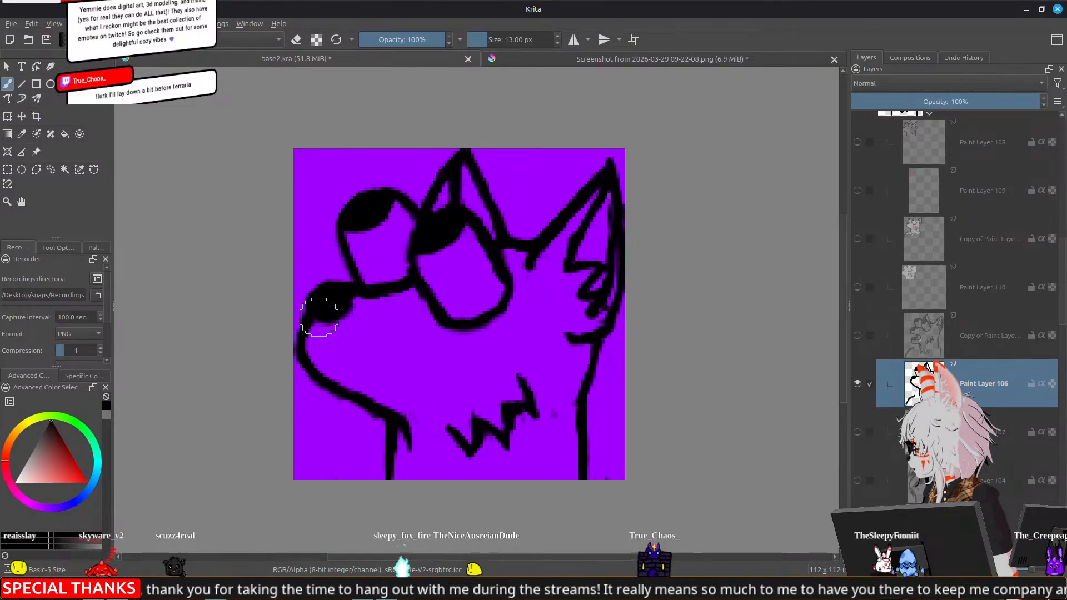
{"action": "key", "text": "e"}
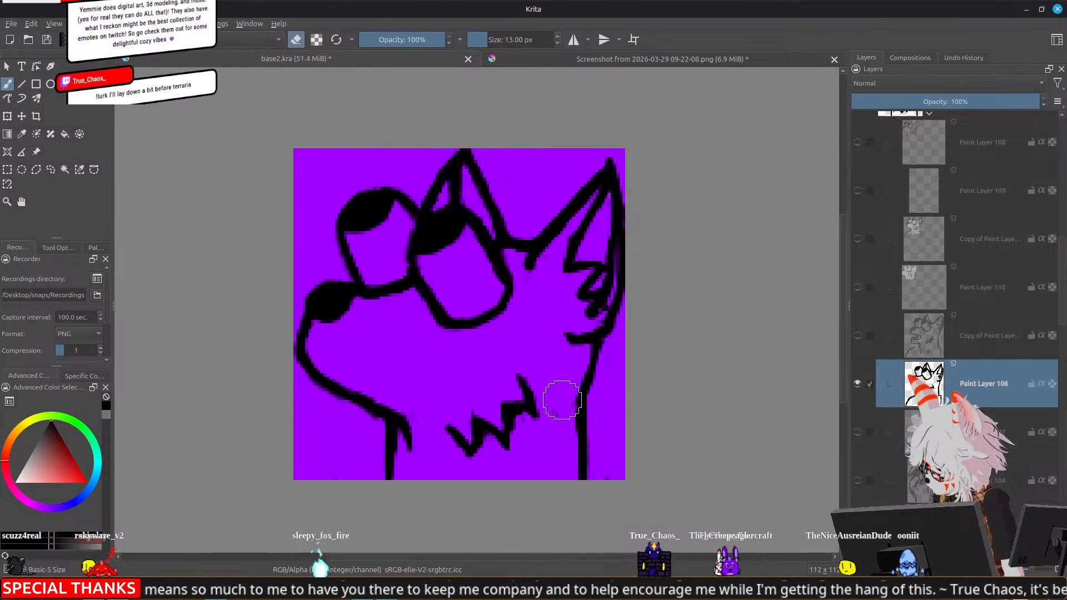
{"action": "scroll", "coordinate": [462, 303], "scroll_direction": "down", "scroll_amount": 7}
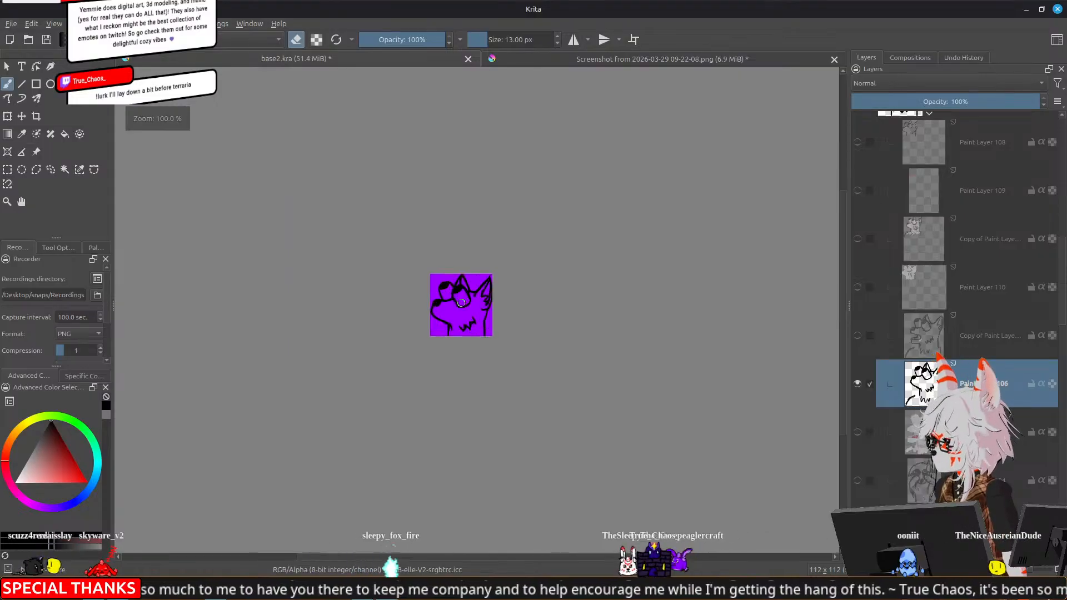
{"action": "scroll", "coordinate": [451, 359], "scroll_direction": "up", "scroll_amount": 4}
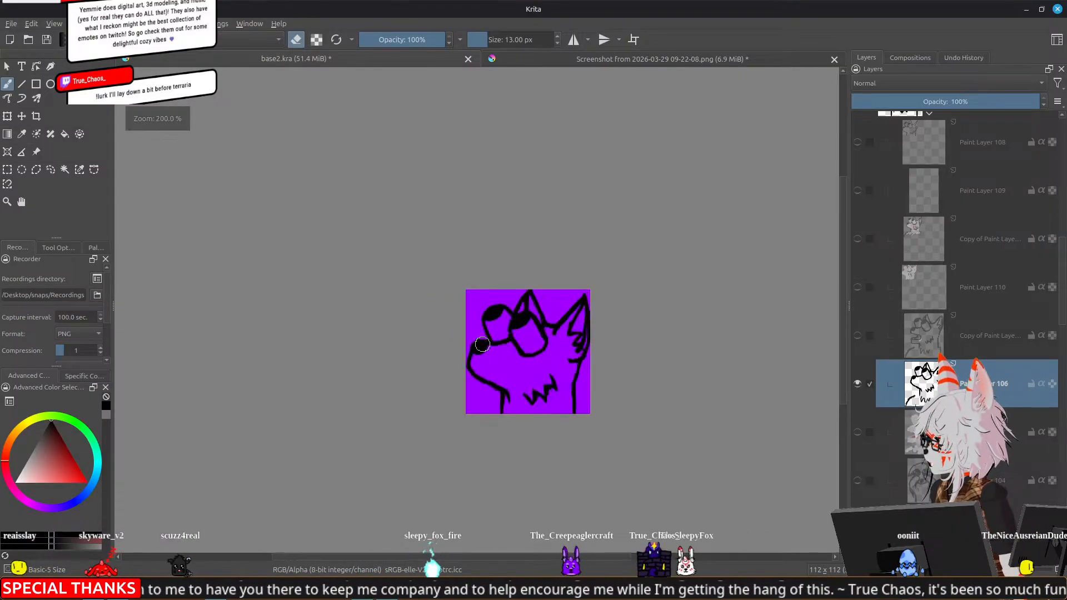
Show the colour layer beneath Paint Layer 106 and sample the muzzle's white as the painting colour
{"action": "left_click", "coordinate": [857, 433]}
{"action": "scroll", "coordinate": [493, 353], "scroll_direction": "up", "scroll_amount": 3}
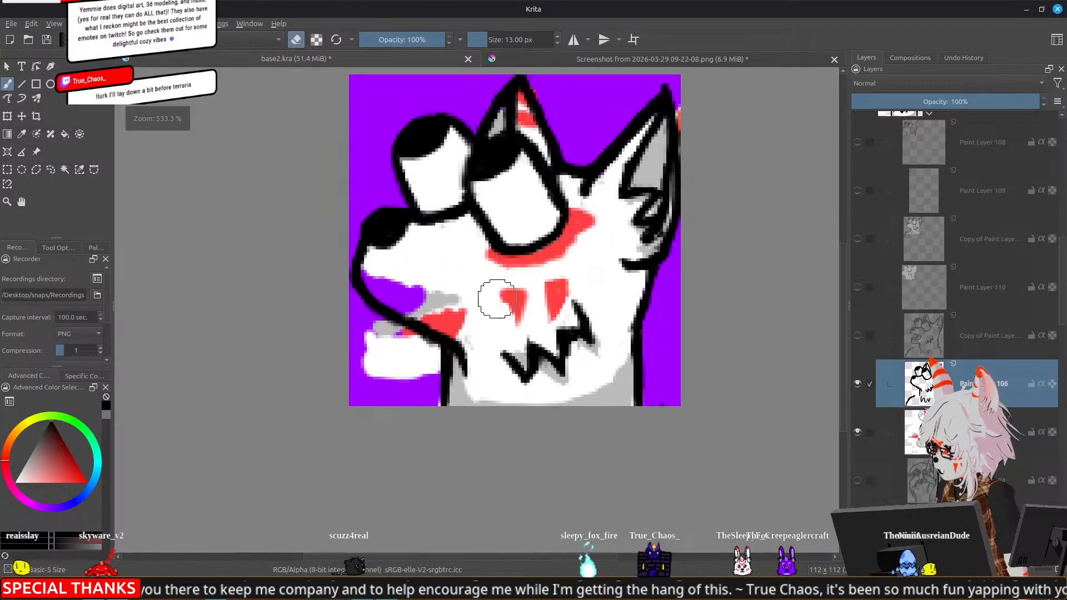
{"action": "left_click", "coordinate": [445, 255], "text": "ctrl"}
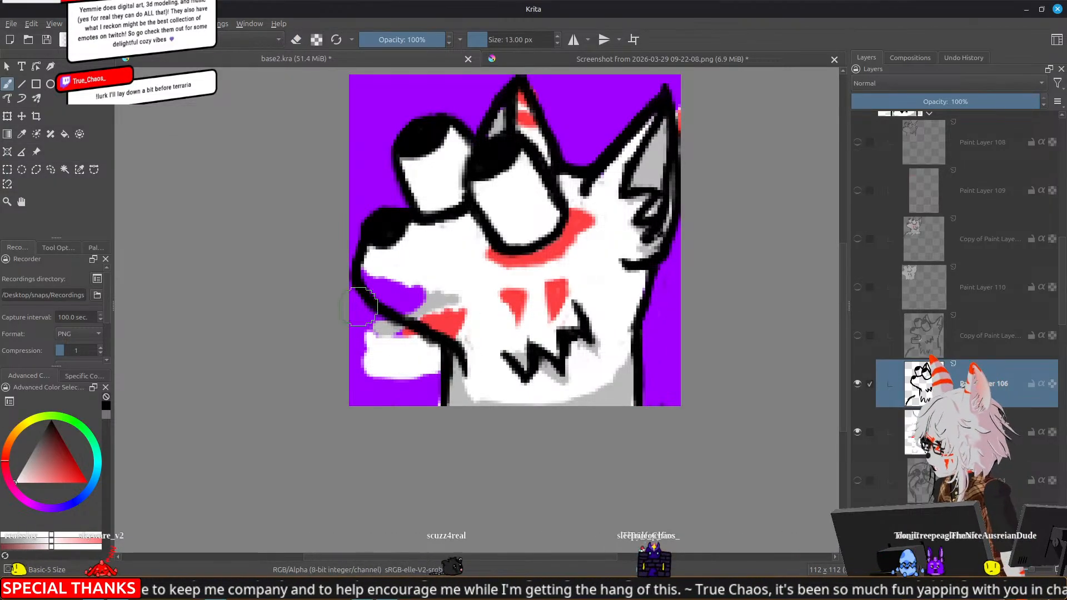
{"action": "mouse_move", "coordinate": [375, 268]}
{"action": "left_mouse_down"}
{"action": "mouse_move", "coordinate": [405, 306]}
{"action": "mouse_move", "coordinate": [419, 302]}
{"action": "mouse_move", "coordinate": [450, 333]}
{"action": "mouse_move", "coordinate": [420, 314]}
{"action": "mouse_move", "coordinate": [457, 301]}
{"action": "left_mouse_up"}
{"action": "left_click_drag", "start_coordinate": [377, 285], "coordinate": [375, 293]}
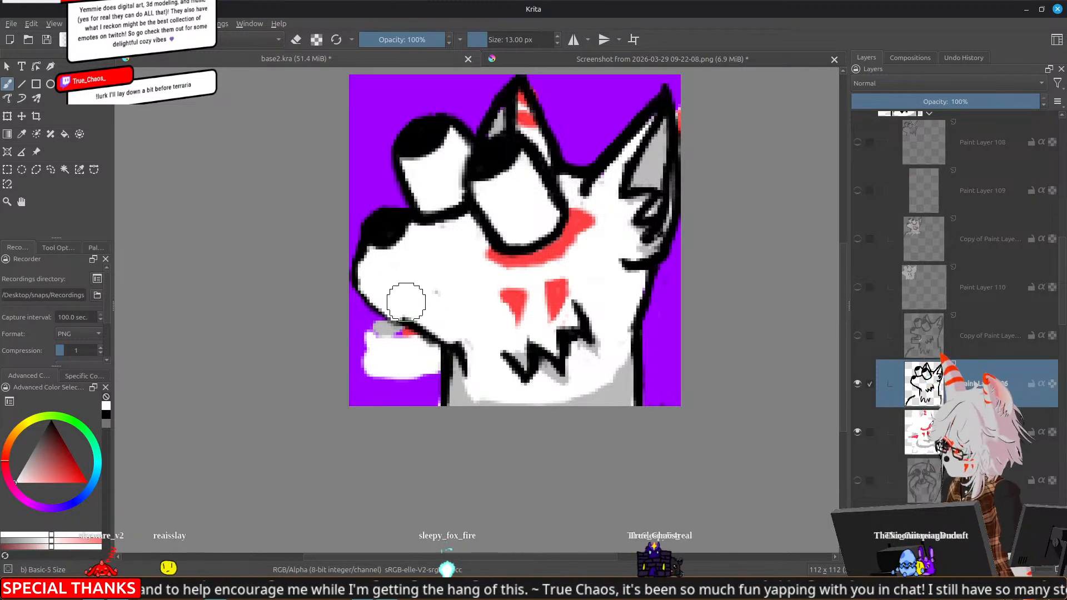
{"action": "key", "text": "ctrl+z"}
{"action": "key", "text": "ctrl+z"}
On Paint Layer 107, fill the muzzle with white up to its outline and erase the stray colour below the jaw
{"action": "left_click", "coordinate": [925, 443]}
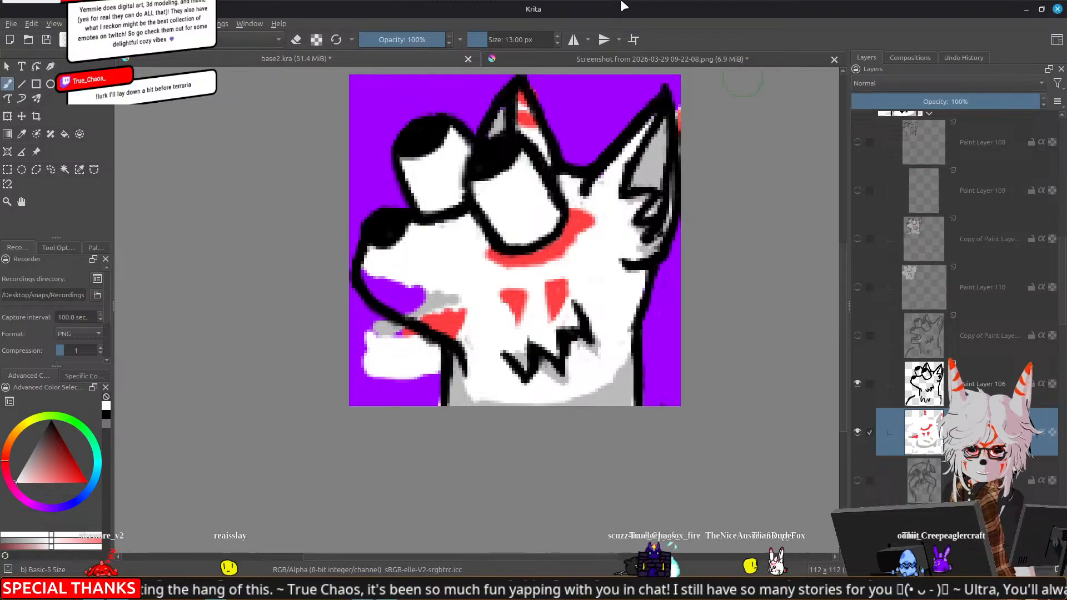
{"action": "mouse_move", "coordinate": [384, 285]}
{"action": "left_mouse_down"}
{"action": "mouse_move", "coordinate": [372, 261]}
{"action": "mouse_move", "coordinate": [390, 297]}
{"action": "mouse_move", "coordinate": [370, 276]}
{"action": "mouse_move", "coordinate": [397, 305]}
{"action": "mouse_move", "coordinate": [421, 313]}
{"action": "mouse_move", "coordinate": [424, 303]}
{"action": "mouse_move", "coordinate": [445, 319]}
{"action": "mouse_move", "coordinate": [393, 282]}
{"action": "mouse_move", "coordinate": [441, 324]}
{"action": "mouse_move", "coordinate": [427, 313]}
{"action": "mouse_move", "coordinate": [457, 306]}
{"action": "left_mouse_up"}
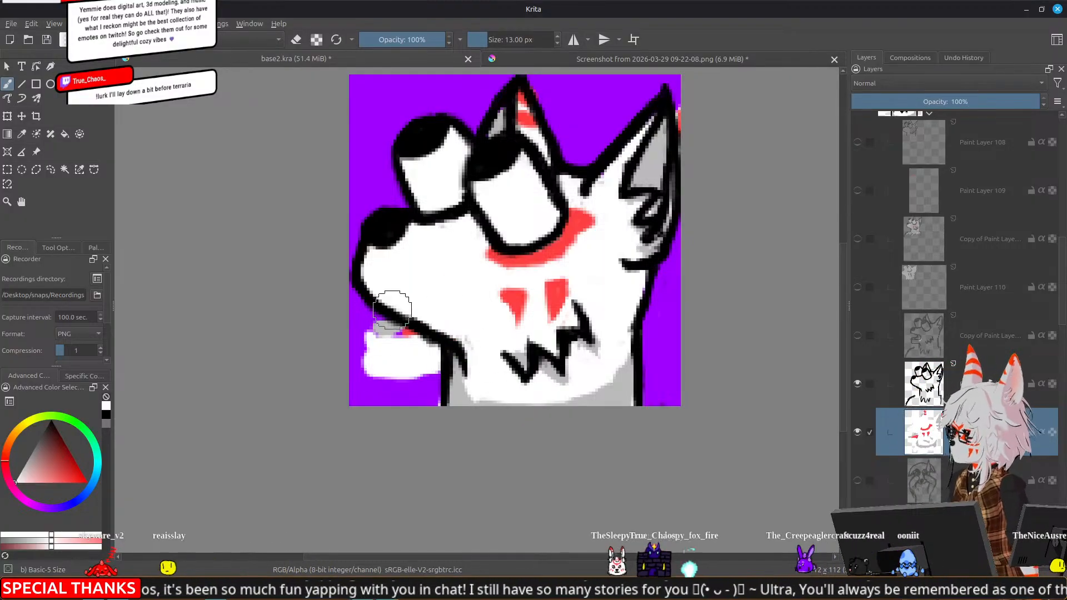
{"action": "key", "text": "e"}
{"action": "mouse_move", "coordinate": [373, 334]}
{"action": "left_mouse_down"}
{"action": "mouse_move", "coordinate": [364, 348]}
{"action": "mouse_move", "coordinate": [392, 367]}
{"action": "mouse_move", "coordinate": [383, 373]}
{"action": "mouse_move", "coordinate": [397, 334]}
{"action": "mouse_move", "coordinate": [409, 358]}
{"action": "mouse_move", "coordinate": [439, 364]}
{"action": "mouse_move", "coordinate": [437, 356]}
{"action": "left_mouse_up"}
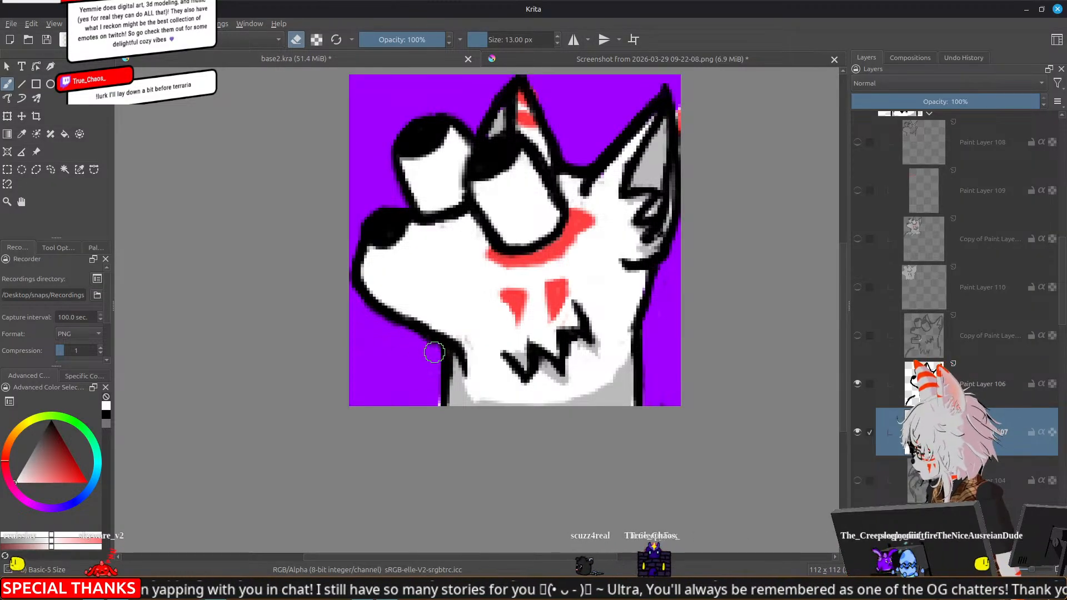
Paint grey shading along the muzzle's underside, down the throat and across the chest's lower edge
{"action": "key", "text": "e"}
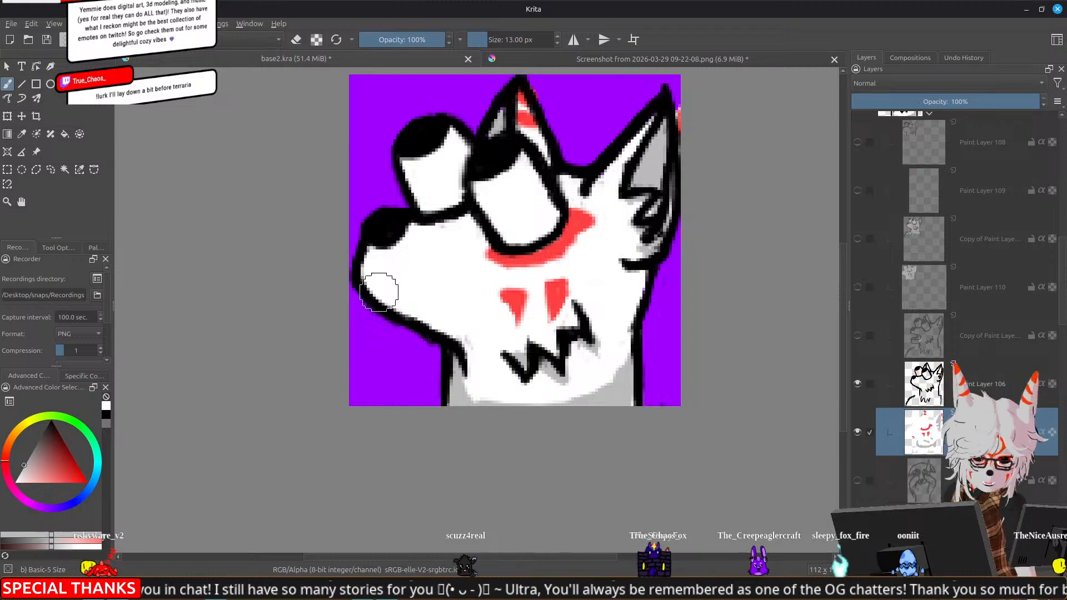
{"action": "mouse_move", "coordinate": [370, 289]}
{"action": "left_mouse_down"}
{"action": "mouse_move", "coordinate": [460, 337]}
{"action": "mouse_move", "coordinate": [442, 334]}
{"action": "mouse_move", "coordinate": [461, 343]}
{"action": "mouse_move", "coordinate": [445, 330]}
{"action": "mouse_move", "coordinate": [464, 334]}
{"action": "mouse_move", "coordinate": [475, 349]}
{"action": "mouse_move", "coordinate": [466, 344]}
{"action": "mouse_move", "coordinate": [461, 391]}
{"action": "mouse_move", "coordinate": [500, 366]}
{"action": "mouse_move", "coordinate": [470, 379]}
{"action": "mouse_move", "coordinate": [462, 365]}
{"action": "mouse_move", "coordinate": [480, 399]}
{"action": "left_mouse_up"}
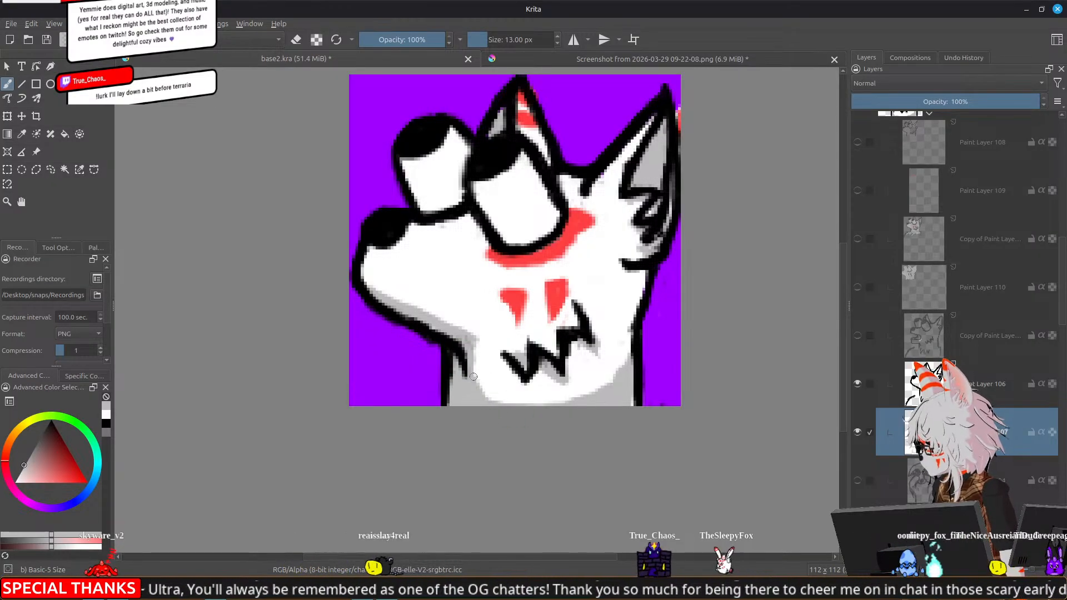
{"action": "mouse_move", "coordinate": [481, 391]}
{"action": "left_mouse_down"}
{"action": "mouse_move", "coordinate": [532, 403]}
{"action": "mouse_move", "coordinate": [605, 392]}
{"action": "left_mouse_up"}
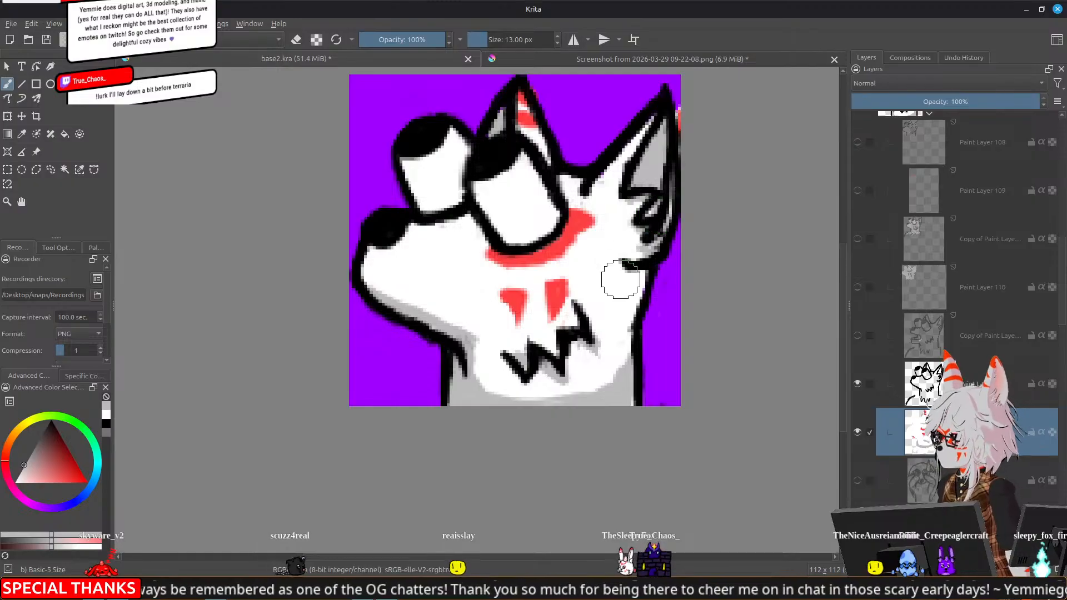
Shade the back of the neck below the cheek tuft in grey and trim the shadow's inner edge with white
{"action": "mouse_move", "coordinate": [623, 279]}
{"action": "left_mouse_down"}
{"action": "mouse_move", "coordinate": [634, 310]}
{"action": "mouse_move", "coordinate": [643, 291]}
{"action": "left_mouse_up"}
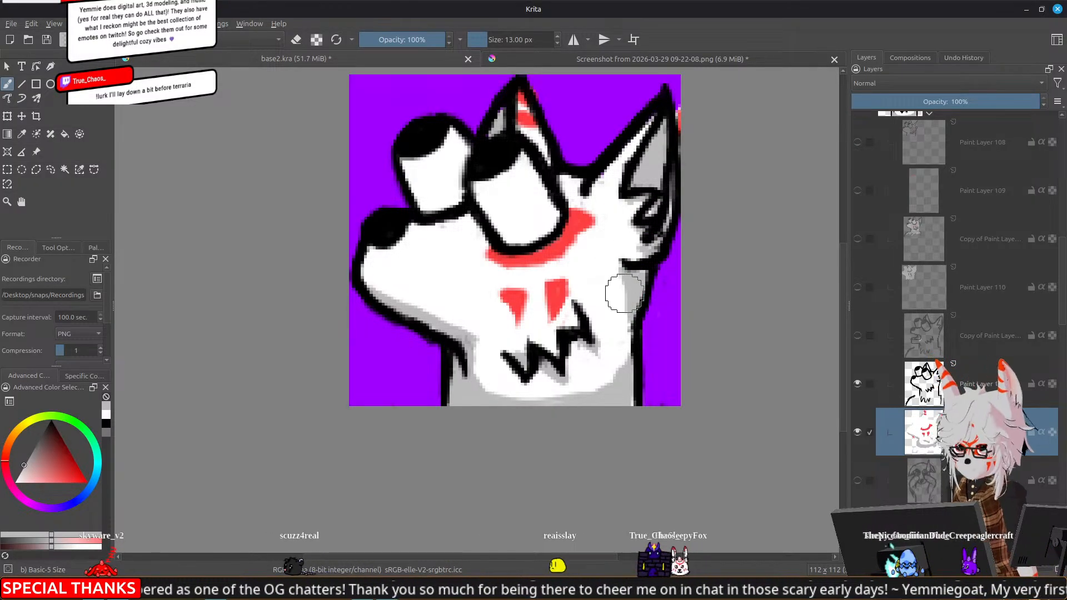
{"action": "left_click", "coordinate": [614, 281], "text": "ctrl"}
{"action": "left_click_drag", "start_coordinate": [614, 272], "coordinate": [622, 289]}
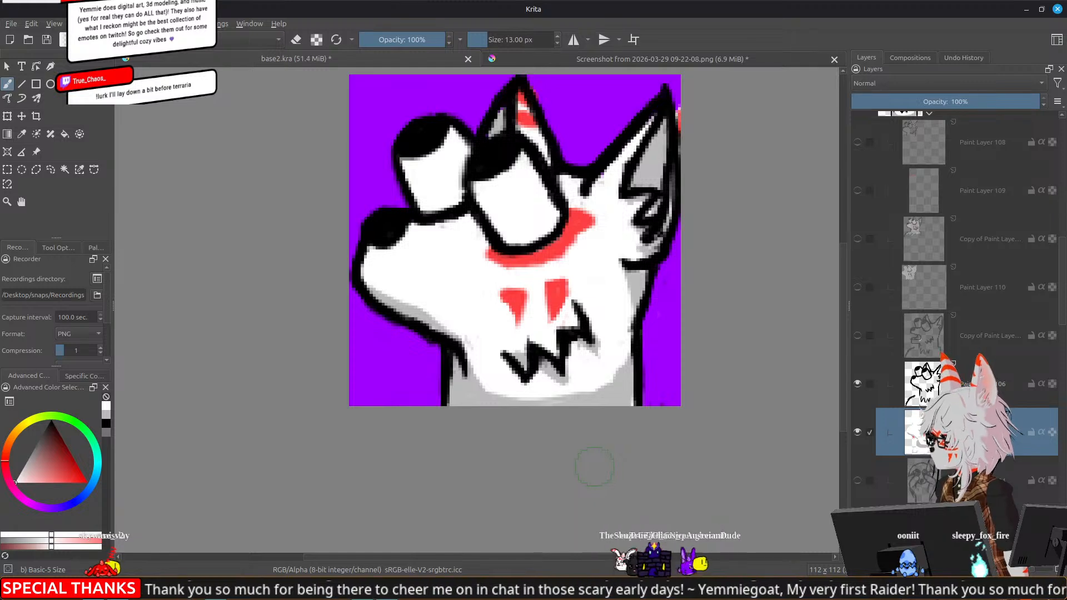
Paint grey shadows beneath the zigzag fur points and clean up their edges with the eraser and white
{"action": "left_click", "coordinate": [608, 391], "text": "ctrl"}
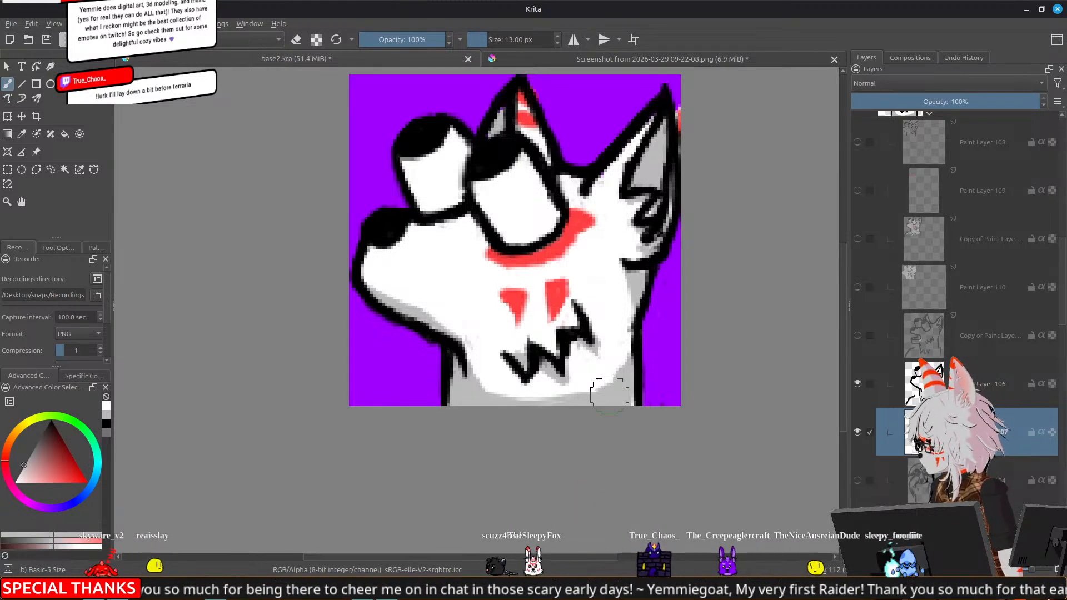
{"action": "left_click_drag", "start_coordinate": [502, 361], "coordinate": [528, 389]}
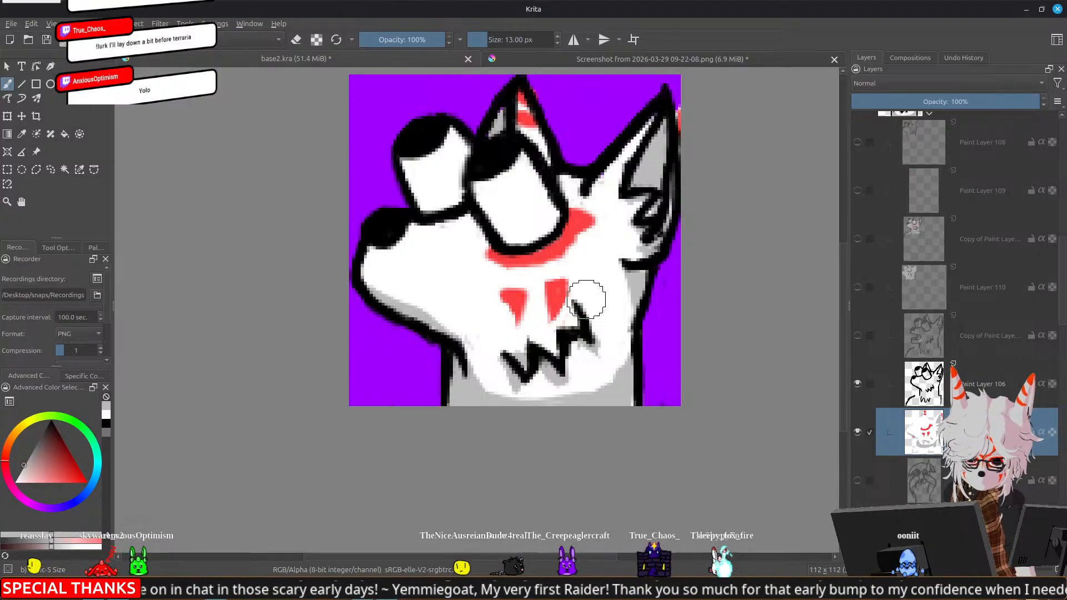
{"action": "mouse_move", "coordinate": [584, 335]}
{"action": "left_mouse_down"}
{"action": "mouse_move", "coordinate": [572, 345]}
{"action": "mouse_move", "coordinate": [589, 352]}
{"action": "left_mouse_up"}
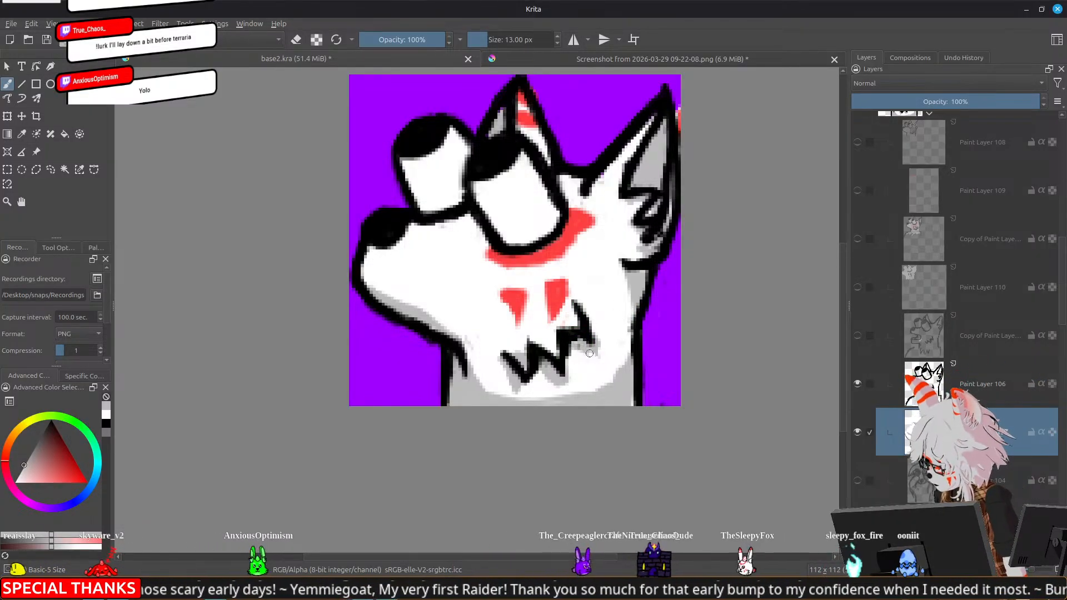
{"action": "key", "text": "e"}
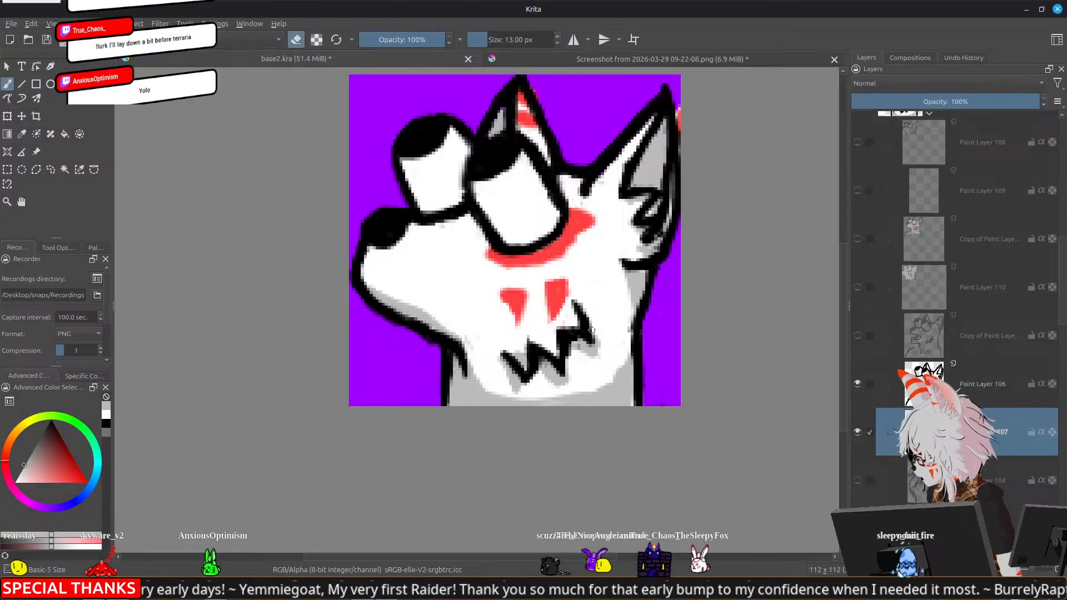
{"action": "mouse_move", "coordinate": [598, 339]}
{"action": "left_mouse_down"}
{"action": "mouse_move", "coordinate": [598, 302]}
{"action": "mouse_move", "coordinate": [598, 329]}
{"action": "left_mouse_up"}
{"action": "key", "text": "e"}
{"action": "left_click", "coordinate": [604, 296], "text": "ctrl"}
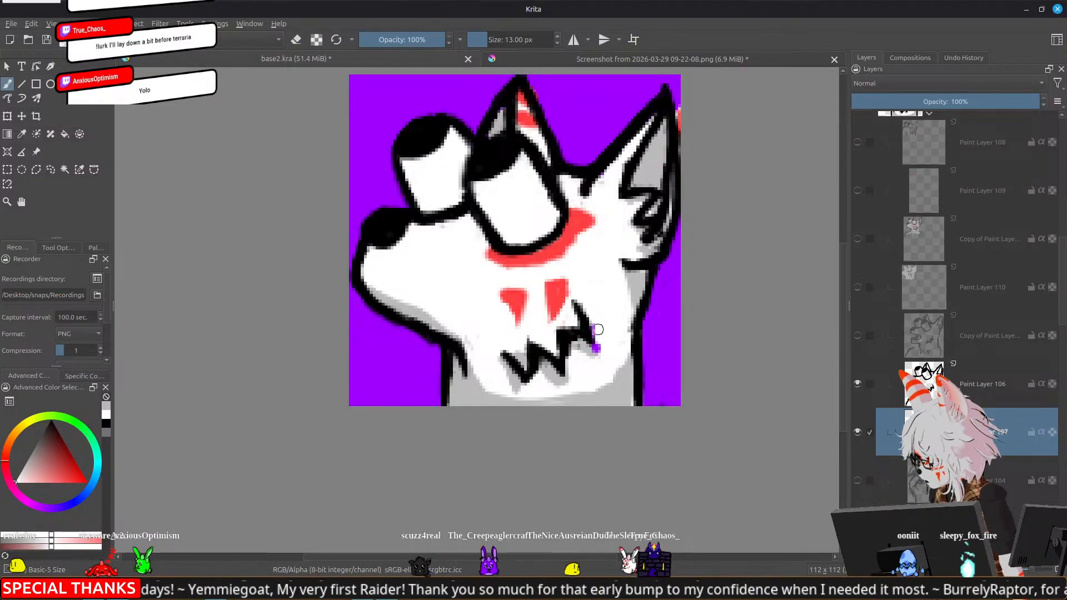
{"action": "left_click_drag", "start_coordinate": [603, 366], "coordinate": [567, 379]}
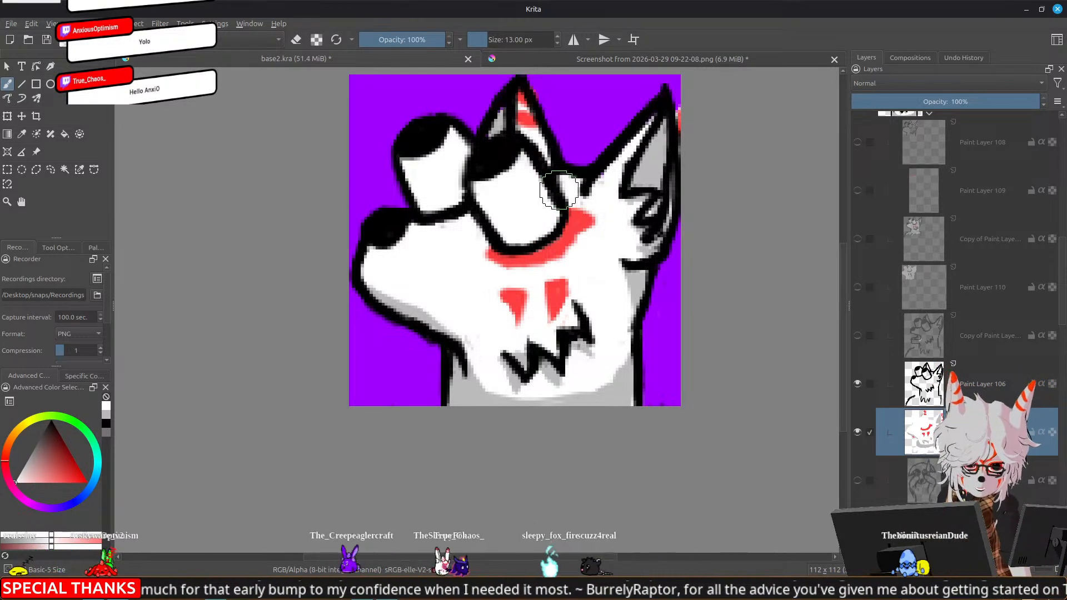
Sample the red, touch up the facial markings and paint red stripes inside the right ear's front edge
{"action": "left_click", "coordinate": [573, 226], "text": "ctrl"}
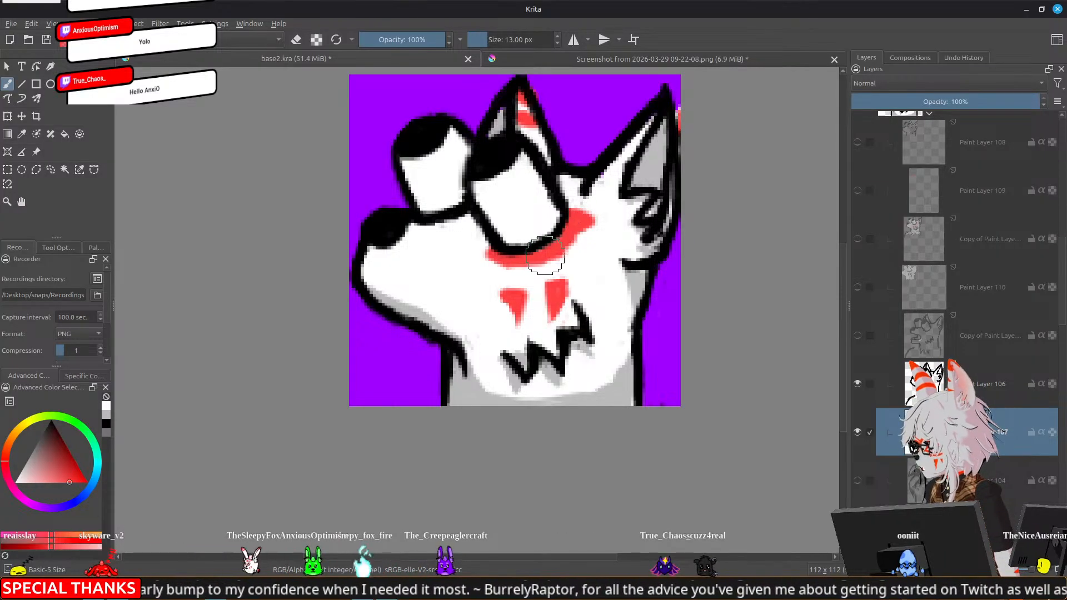
{"action": "left_click_drag", "start_coordinate": [573, 226], "coordinate": [566, 240]}
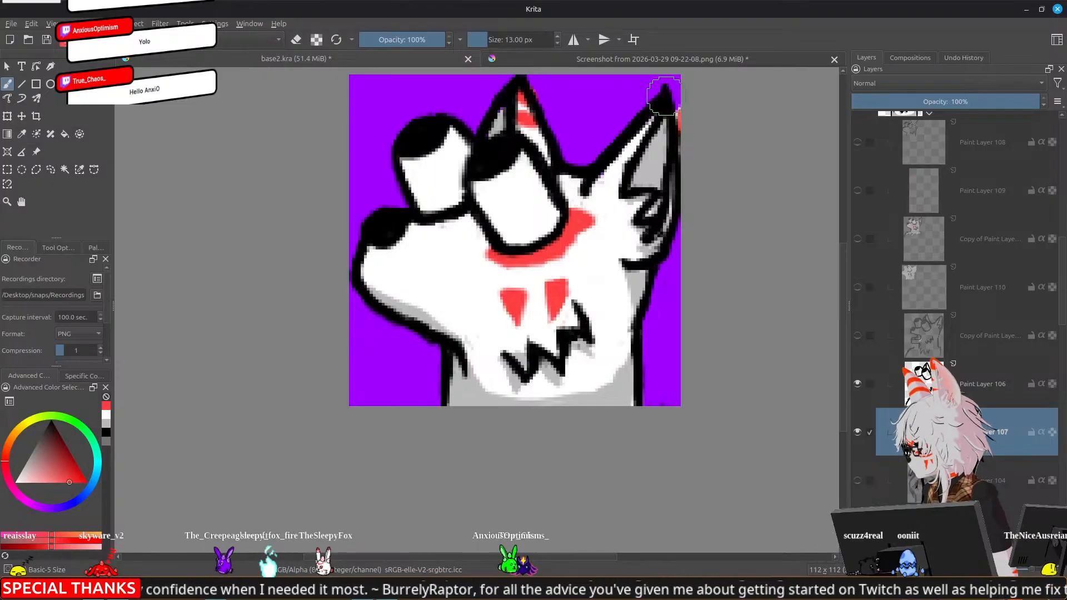
{"action": "left_click_drag", "start_coordinate": [645, 129], "coordinate": [629, 151]}
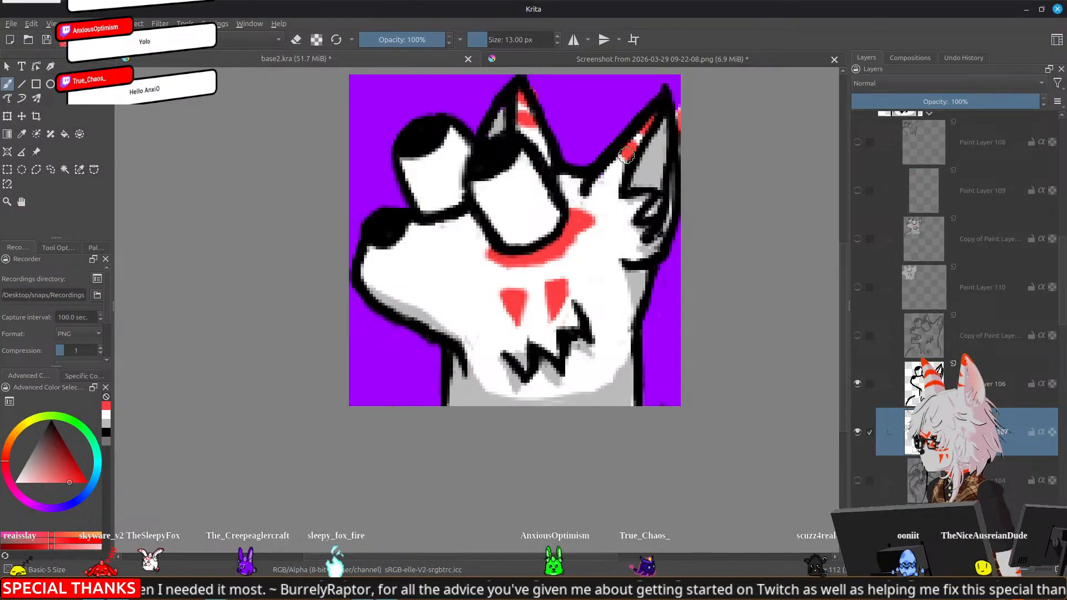
Sample the grey shading colour and fill in the shaded inner part of the left ear
{"action": "key", "text": "e"}
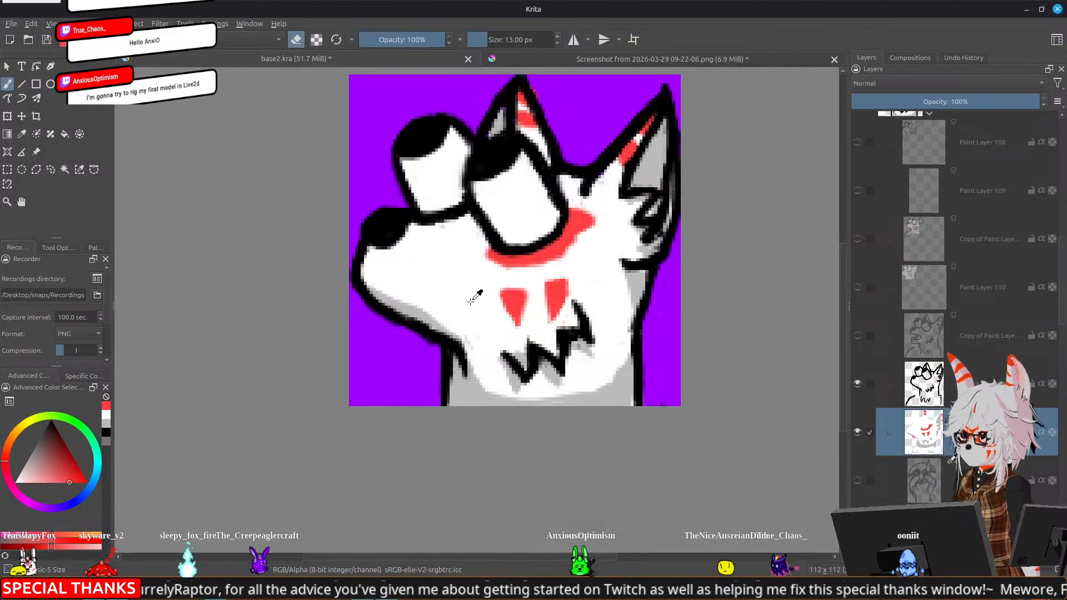
{"action": "left_click", "coordinate": [493, 397], "text": "ctrl"}
{"action": "key", "text": "e"}
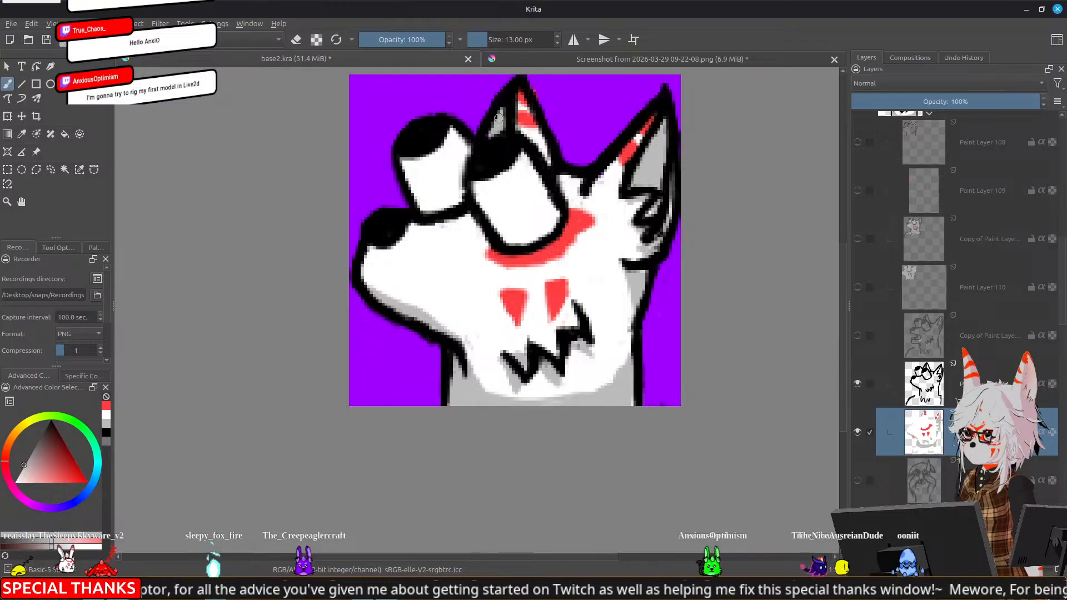
{"action": "left_click_drag", "start_coordinate": [489, 135], "coordinate": [521, 113]}
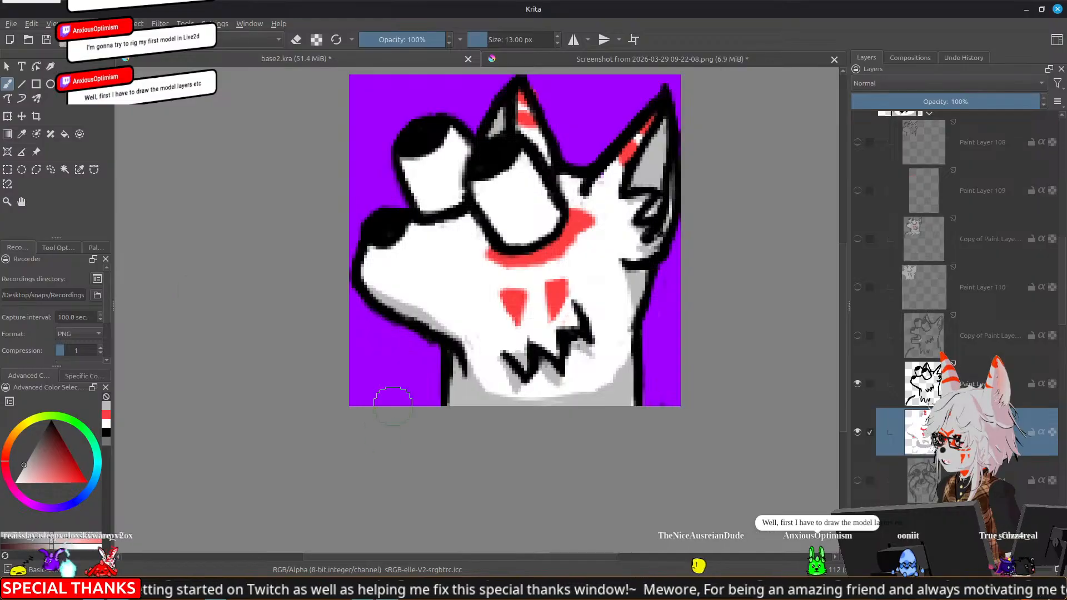
Switch to VSeeFace and reset the avatar's position
{"action": "left_click", "coordinate": [367, 591]}
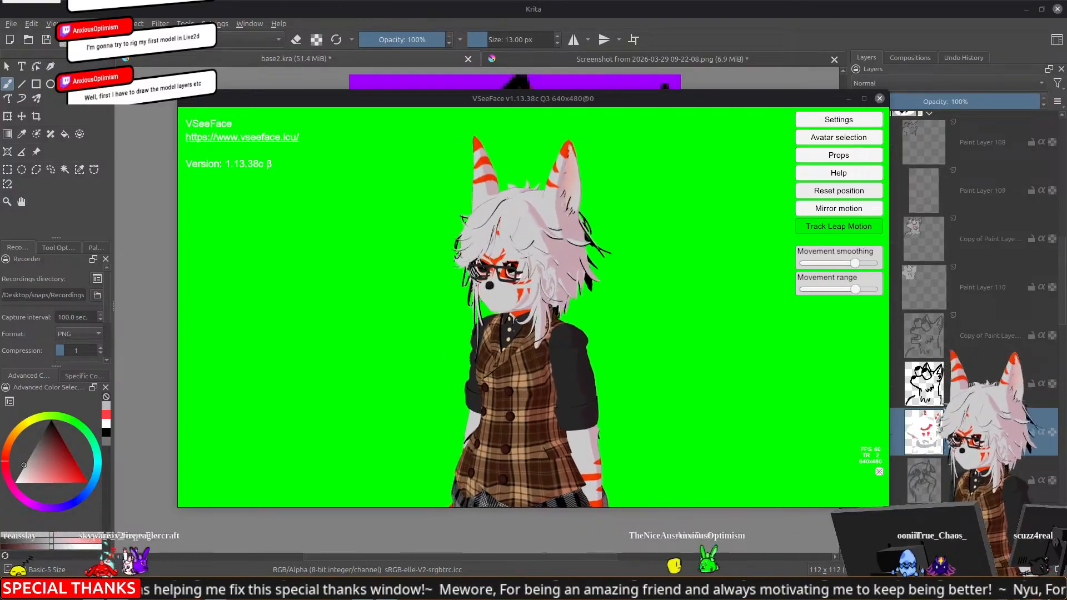
{"action": "left_click", "coordinate": [850, 192]}
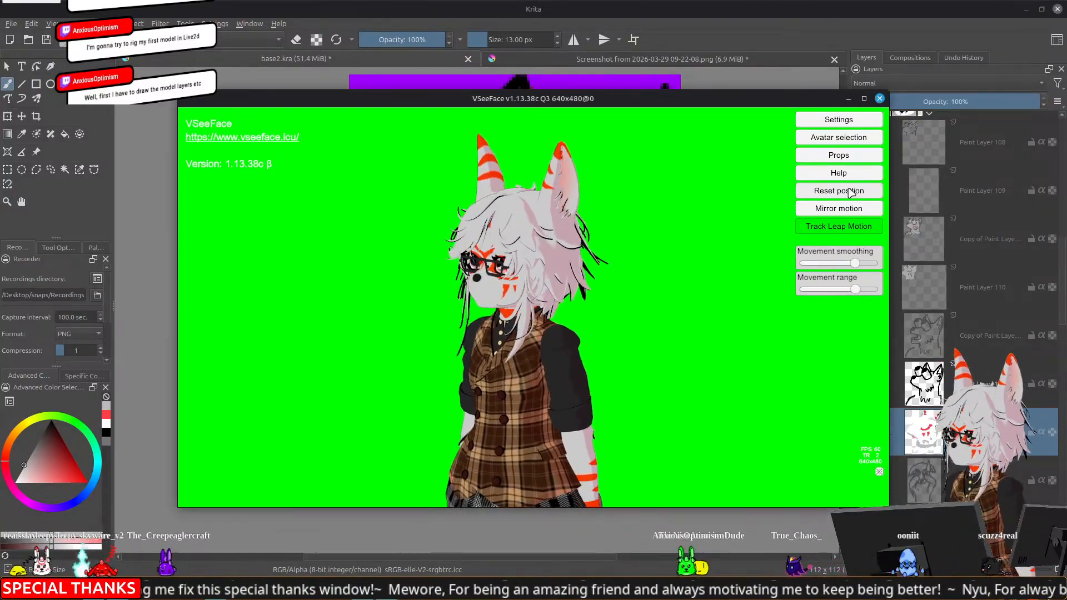
{"action": "left_click", "coordinate": [850, 192]}
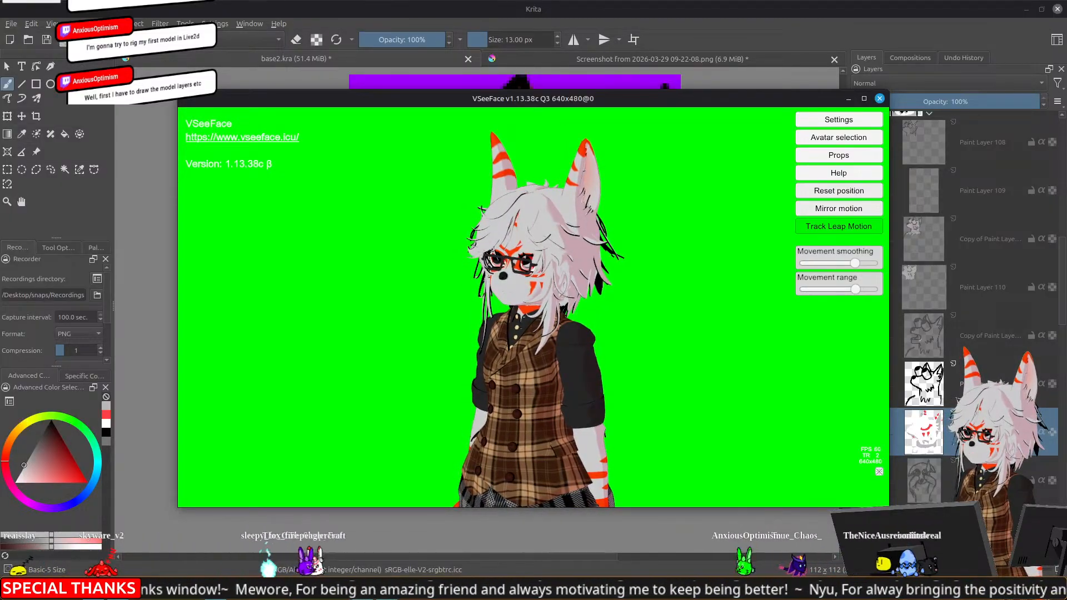
Restart the webcam stream by stopping and rerunning the last terminal command, check the avatar in VSeeFace and return to Krita
{"action": "left_click_drag", "start_coordinate": [1066, 161], "coordinate": [853, 86]}
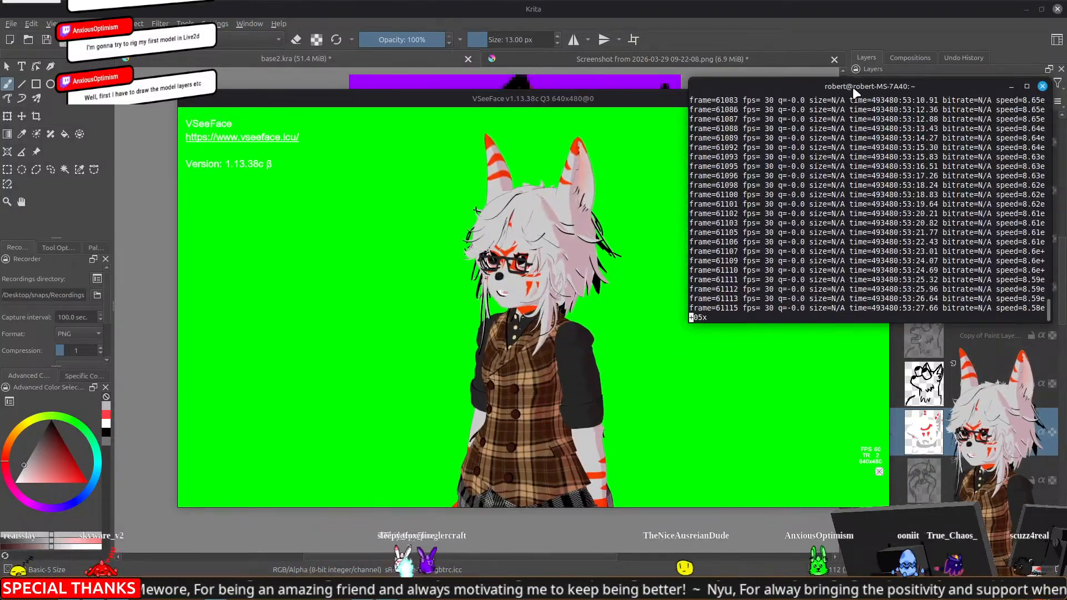
{"action": "key", "text": "ctrl+c"}
{"action": "key", "text": "Up"}
{"action": "key", "text": "Return"}
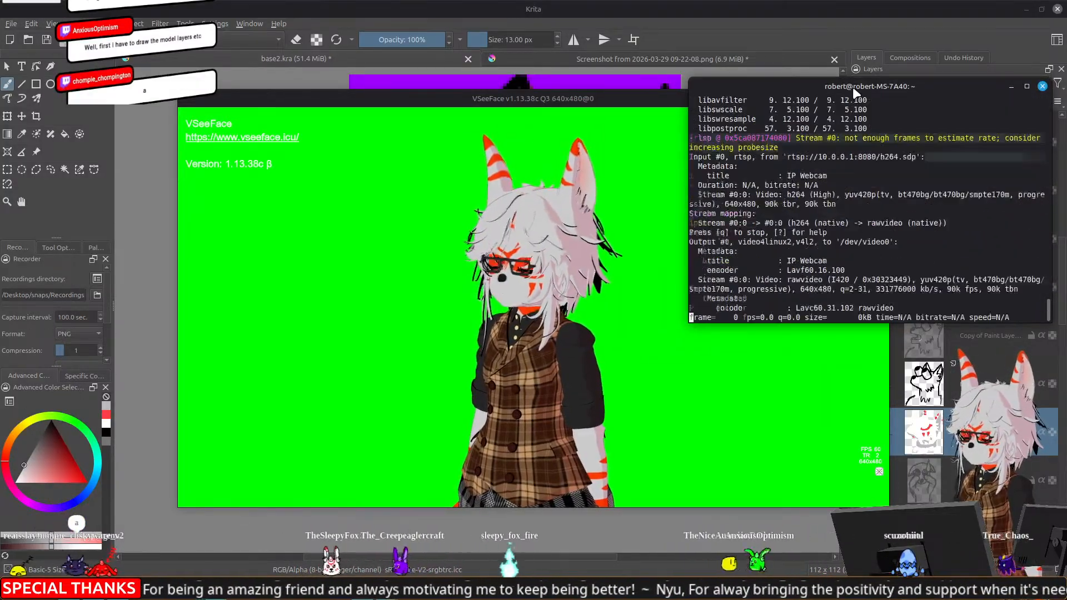
{"action": "left_click", "coordinate": [587, 101]}
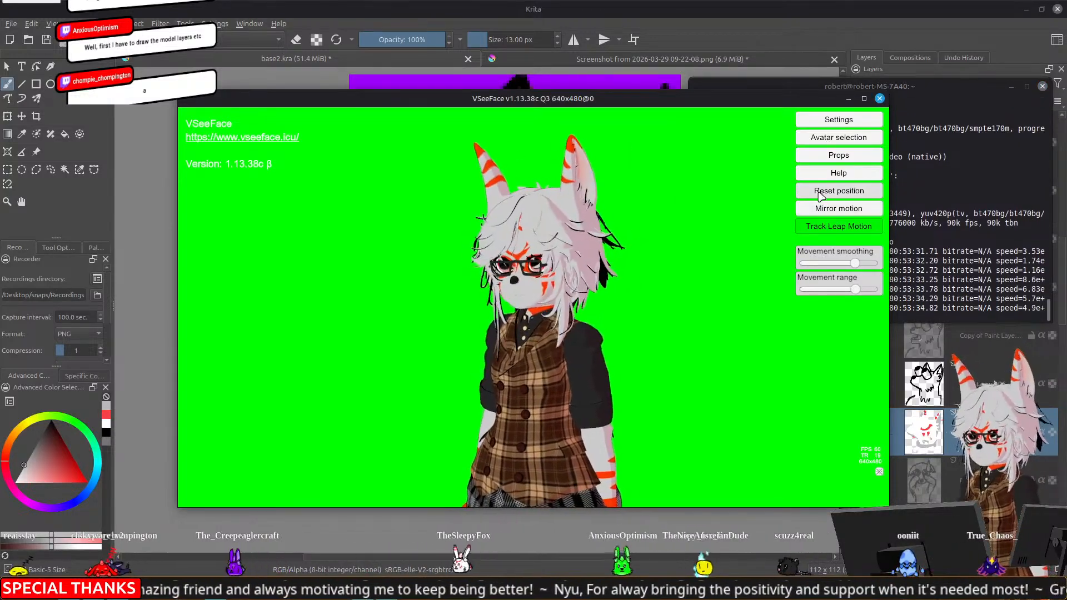
{"action": "left_click", "coordinate": [833, 9]}
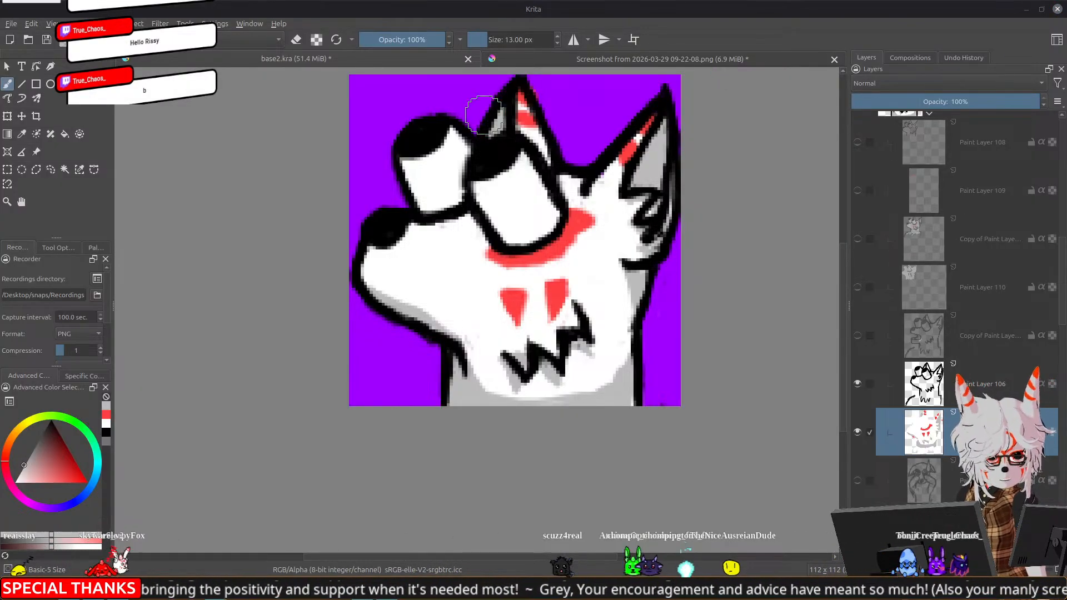
In the tier list screenshot document, show the 112_Sweat.png layer holding the sweating fox and scale it down
{"action": "left_click", "coordinate": [619, 60]}
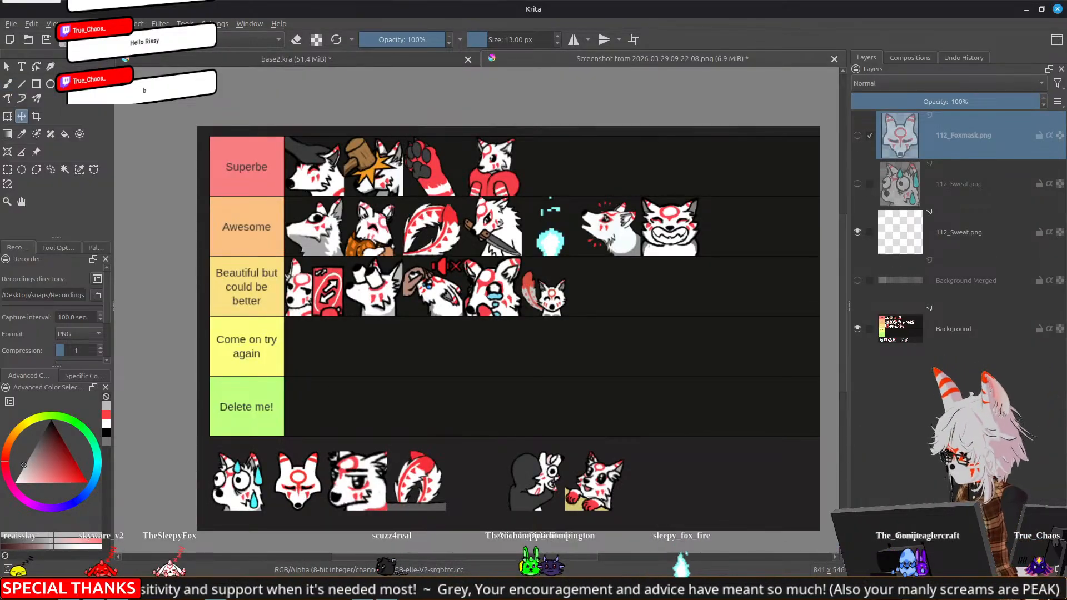
{"action": "left_click", "coordinate": [857, 184]}
{"action": "left_click", "coordinate": [921, 184]}
{"action": "key", "text": "ctrl+t"}
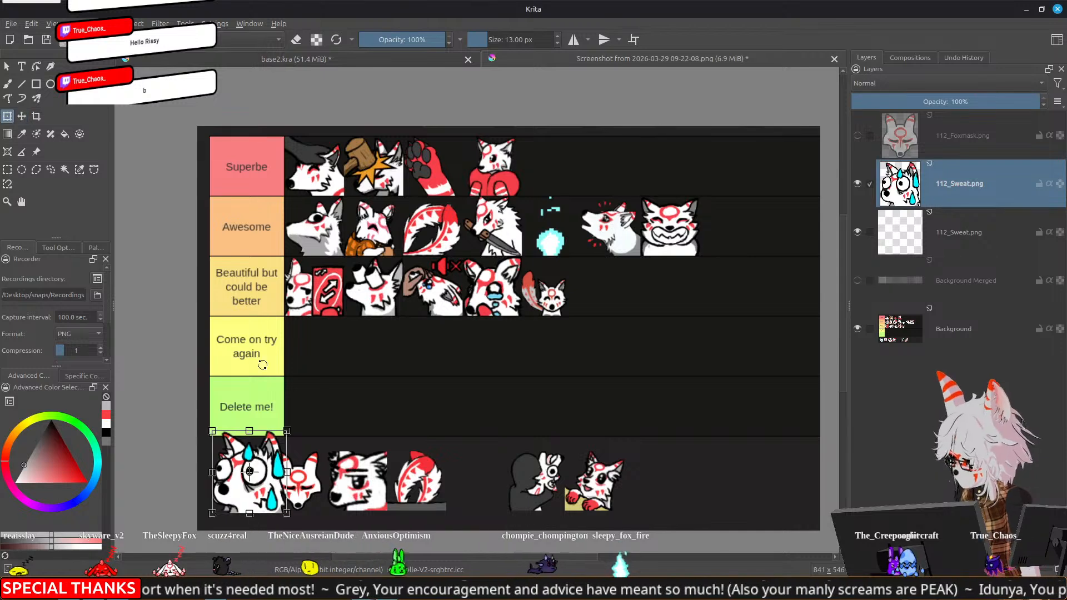
{"action": "left_click_drag", "start_coordinate": [275, 443], "coordinate": [265, 450]}
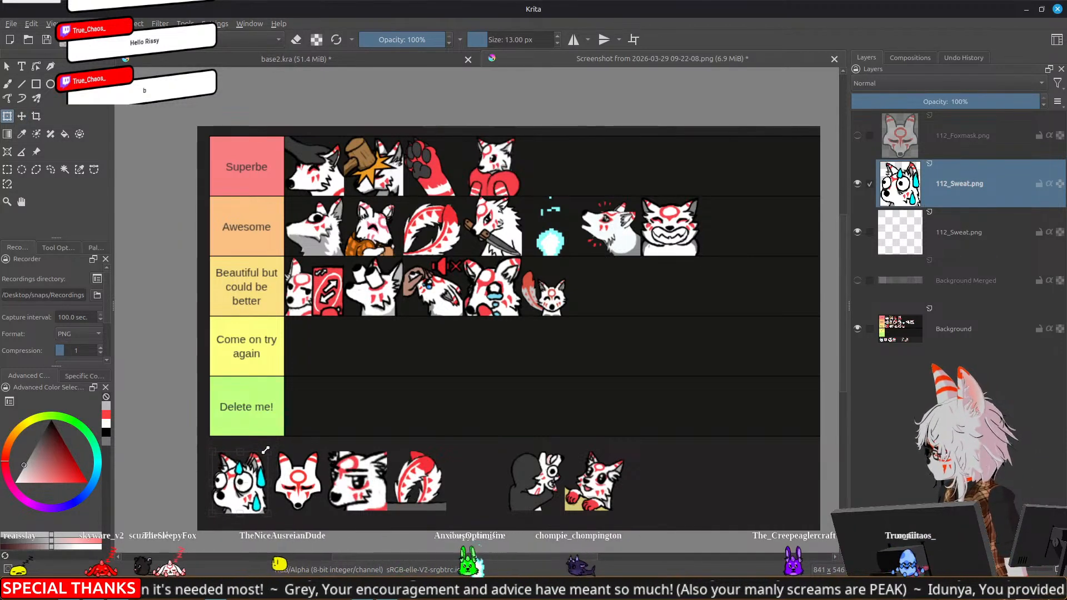
Place the sweating fox at the end of the "Beautiful but could be better" row, shrinking it slightly to fit
{"action": "left_click_drag", "start_coordinate": [240, 493], "coordinate": [592, 300]}
{"action": "scroll", "coordinate": [592, 300], "scroll_direction": "up", "scroll_amount": 3}
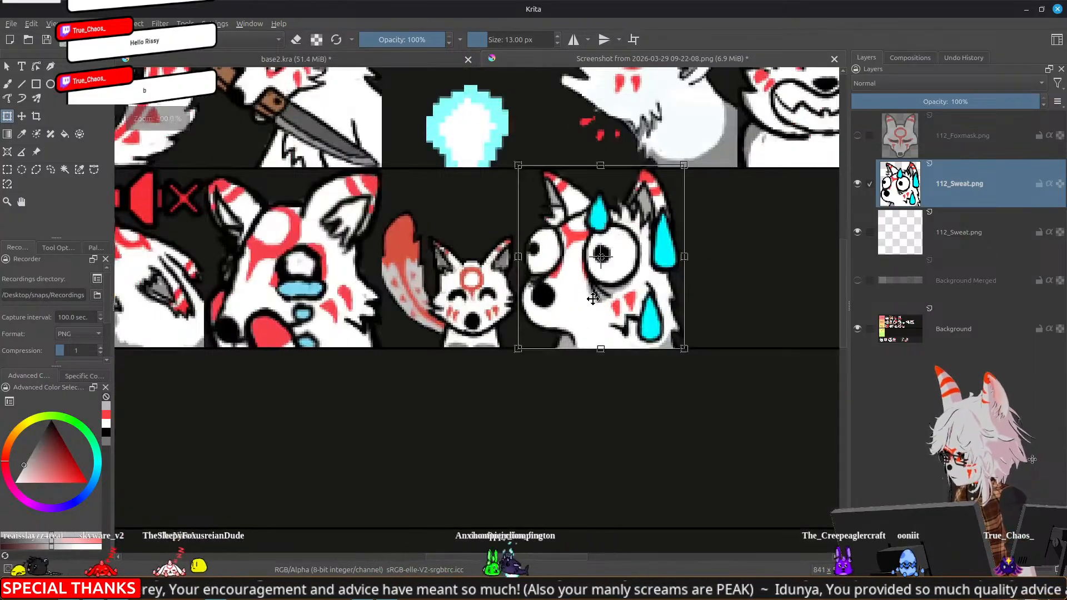
{"action": "left_click_drag", "start_coordinate": [684, 165], "coordinate": [681, 173]}
{"action": "left_click_drag", "start_coordinate": [617, 283], "coordinate": [625, 279]}
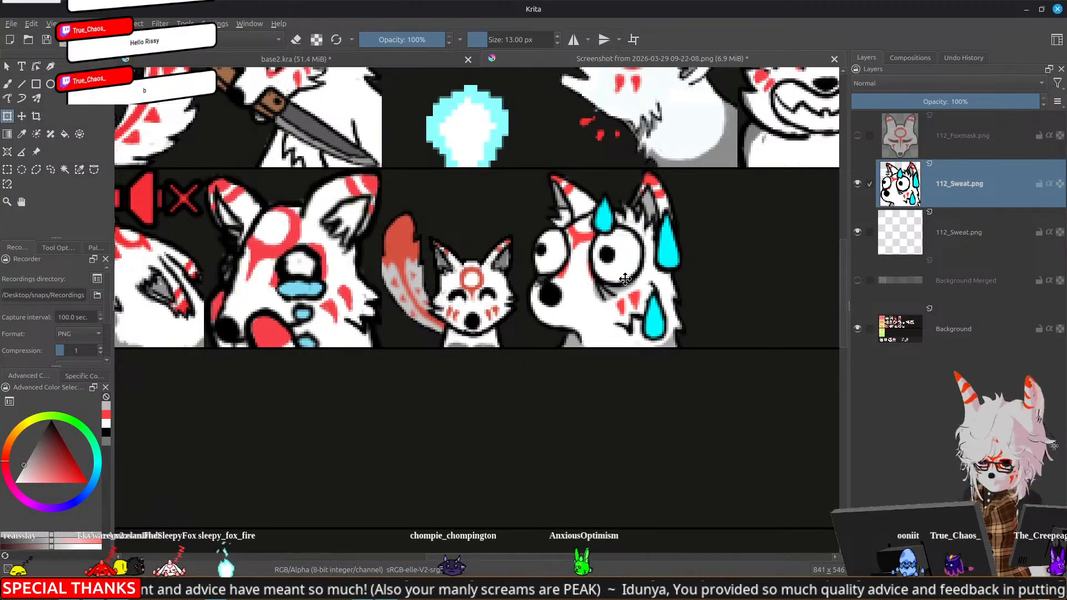
Inspect the tier list with the Background Merged layer hidden and shown to compare the unranked emote row
{"action": "scroll", "coordinate": [614, 362], "scroll_direction": "down", "scroll_amount": 5}
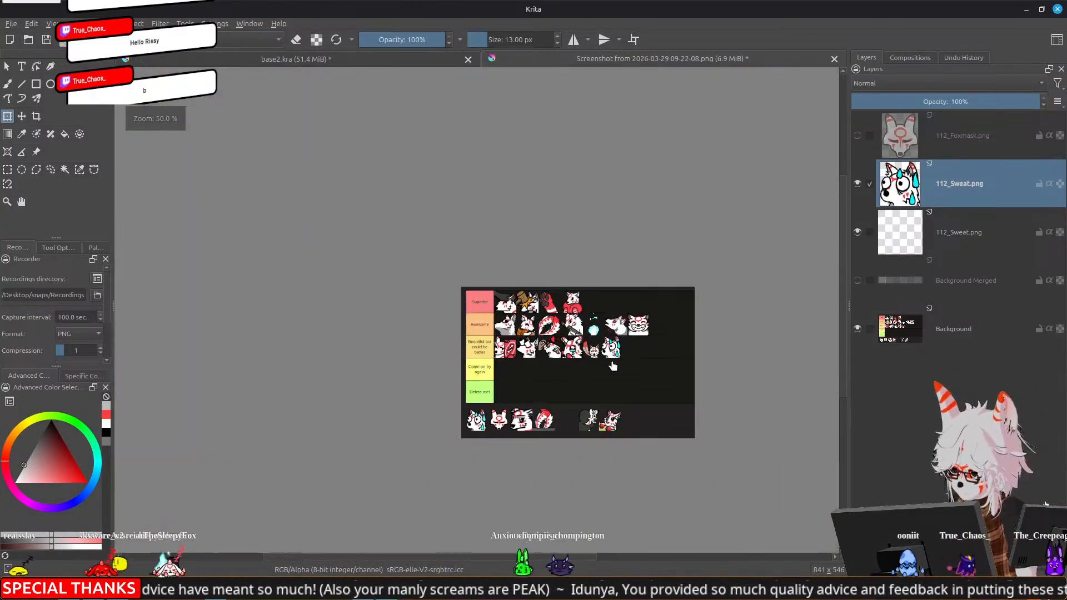
{"action": "scroll", "coordinate": [600, 372], "scroll_direction": "up", "scroll_amount": 3}
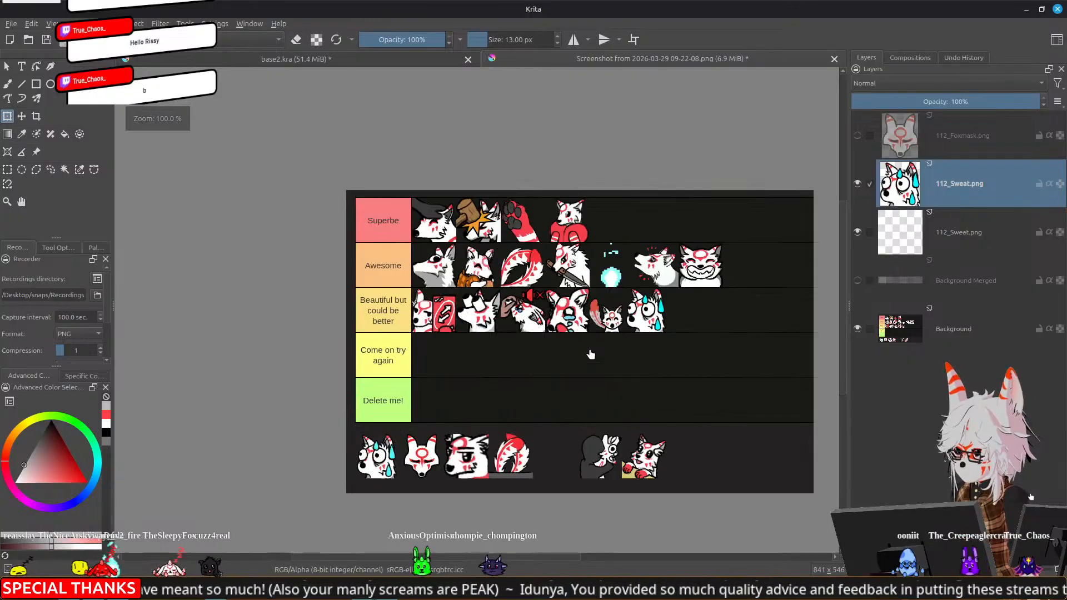
{"action": "scroll", "coordinate": [591, 354], "scroll_direction": "down", "scroll_amount": 1}
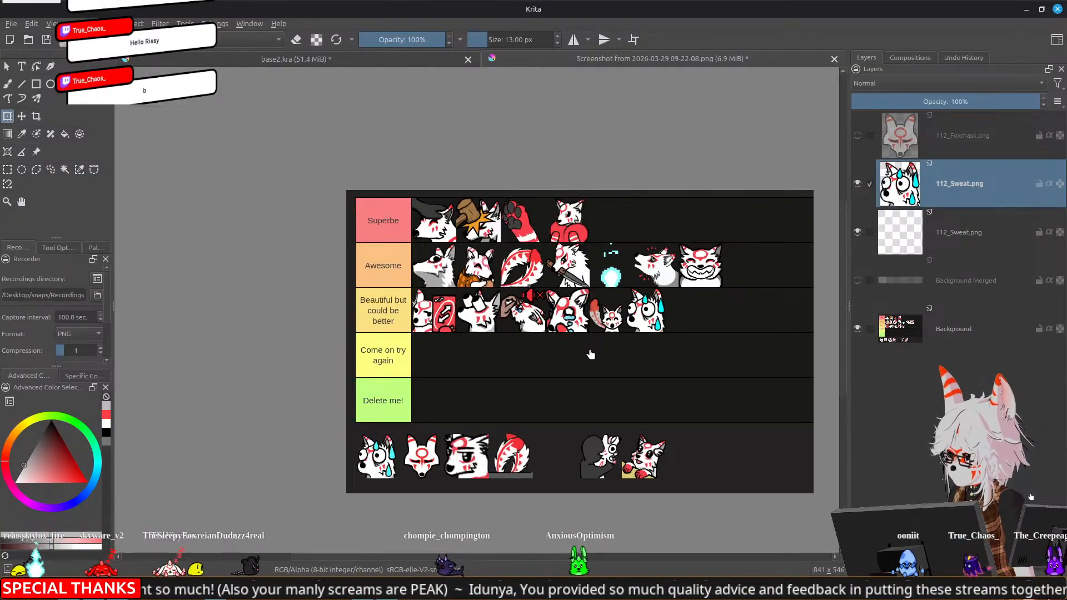
{"action": "left_click", "coordinate": [857, 280]}
{"action": "left_click_drag", "start_coordinate": [746, 358], "coordinate": [615, 325]}
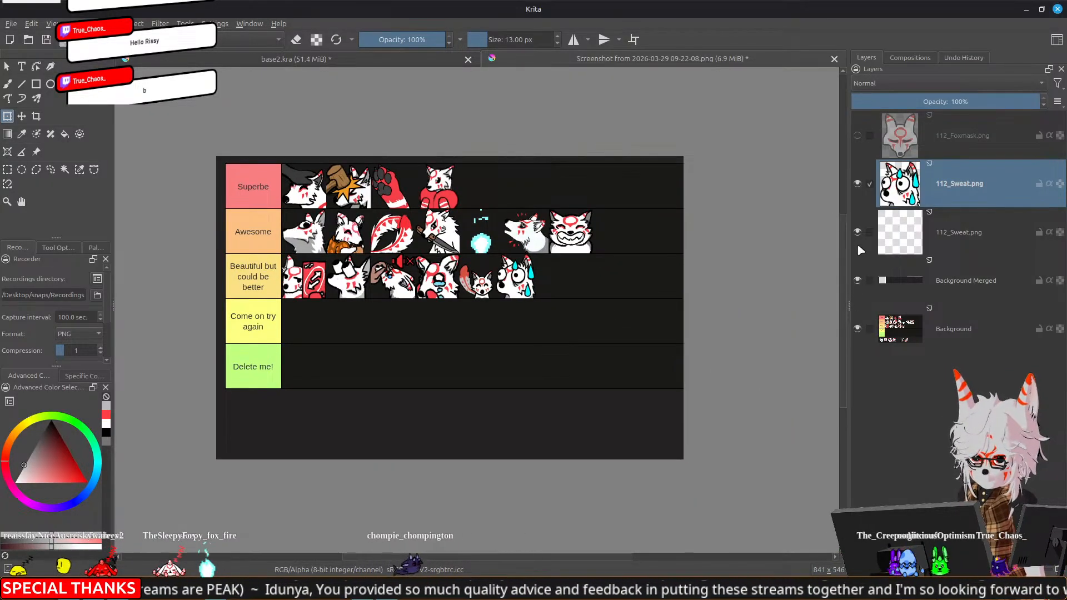
{"action": "left_click", "coordinate": [857, 281]}
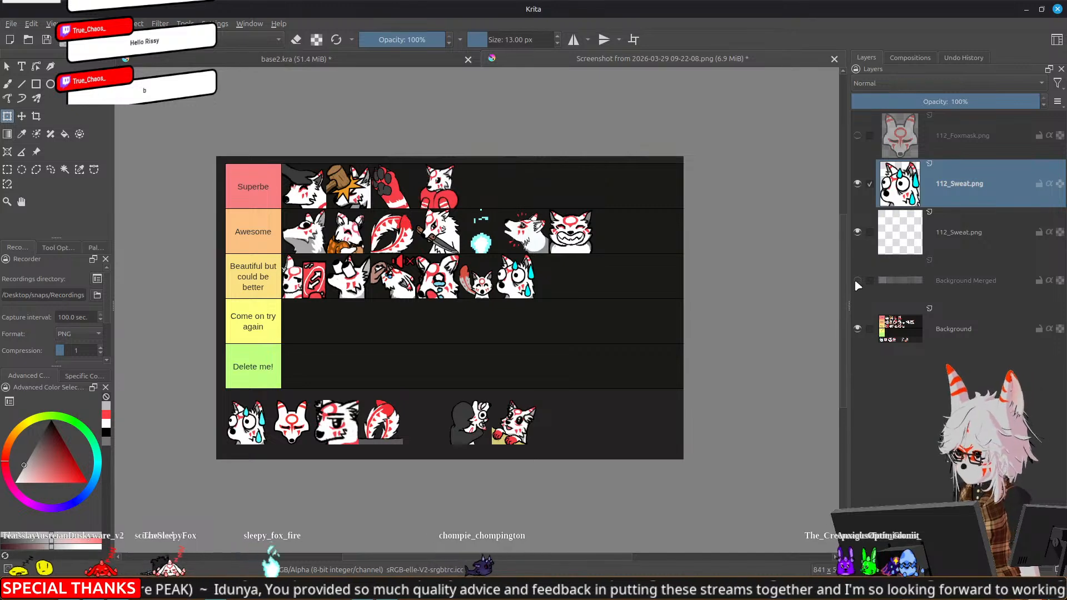
{"action": "left_click", "coordinate": [858, 281]}
Switch to the Fox Emote spin wheel in Brave and try to add an image as a new entry
{"action": "key", "text": "alt+Tab"}
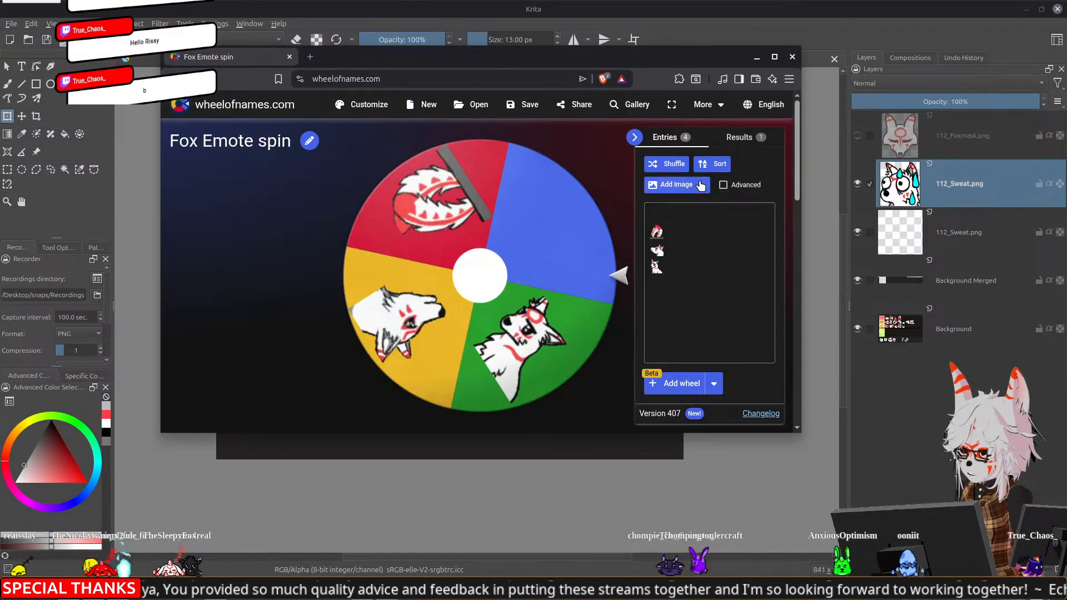
{"action": "left_click", "coordinate": [680, 187]}
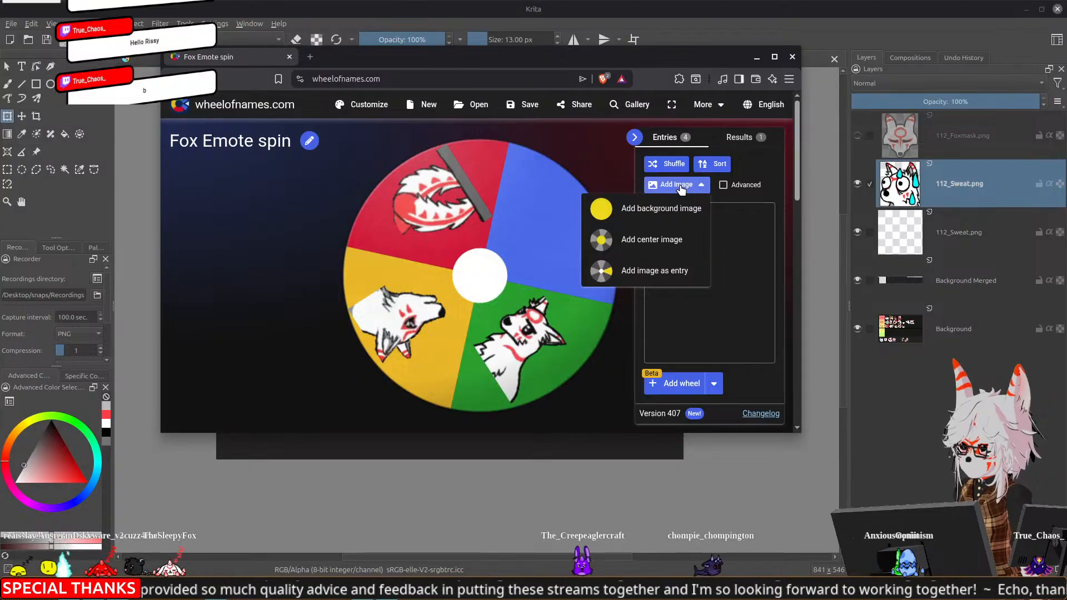
{"action": "left_click", "coordinate": [655, 271]}
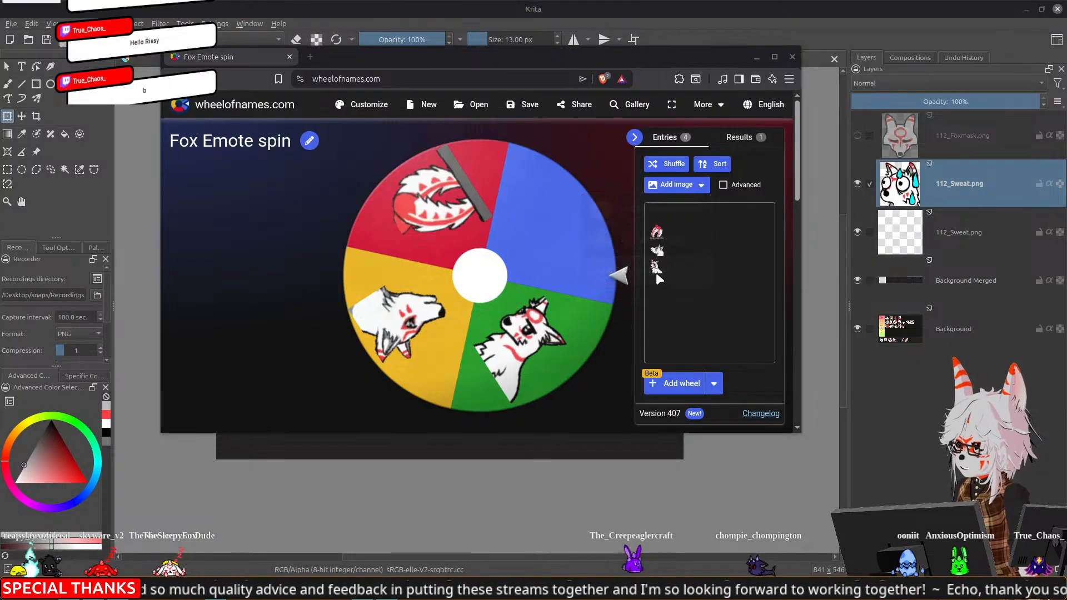
{"action": "double_click", "coordinate": [584, 132]}
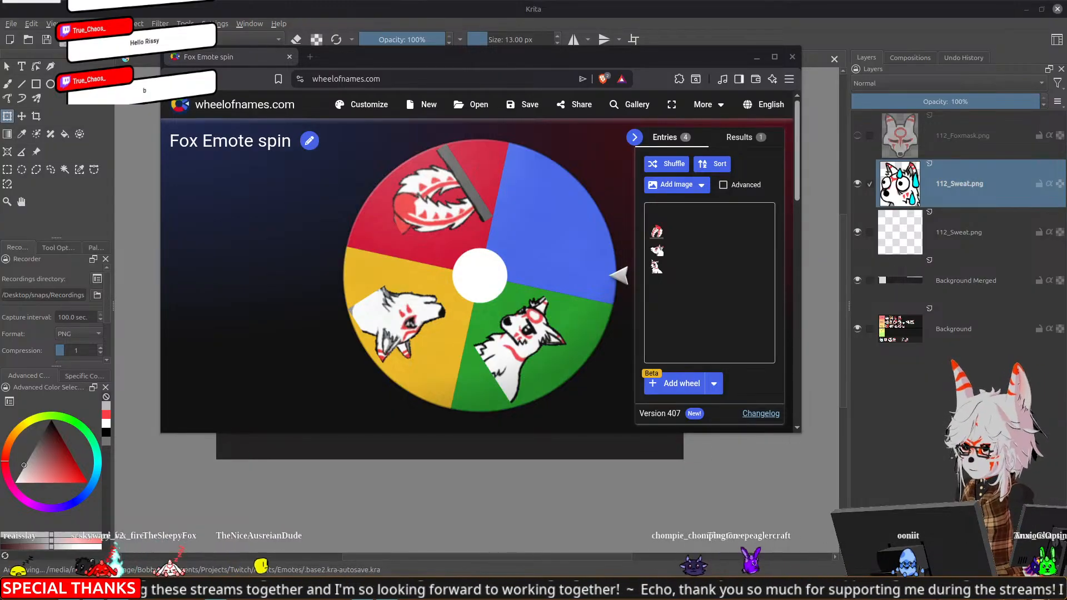
{"action": "left_click_drag", "start_coordinate": [584, 58], "coordinate": [550, 95]}
Back in Krita, hide the Background Merged layer while keeping the Background layer shown, so the unranked emotes are uncovered
{"action": "left_click", "coordinate": [858, 328]}
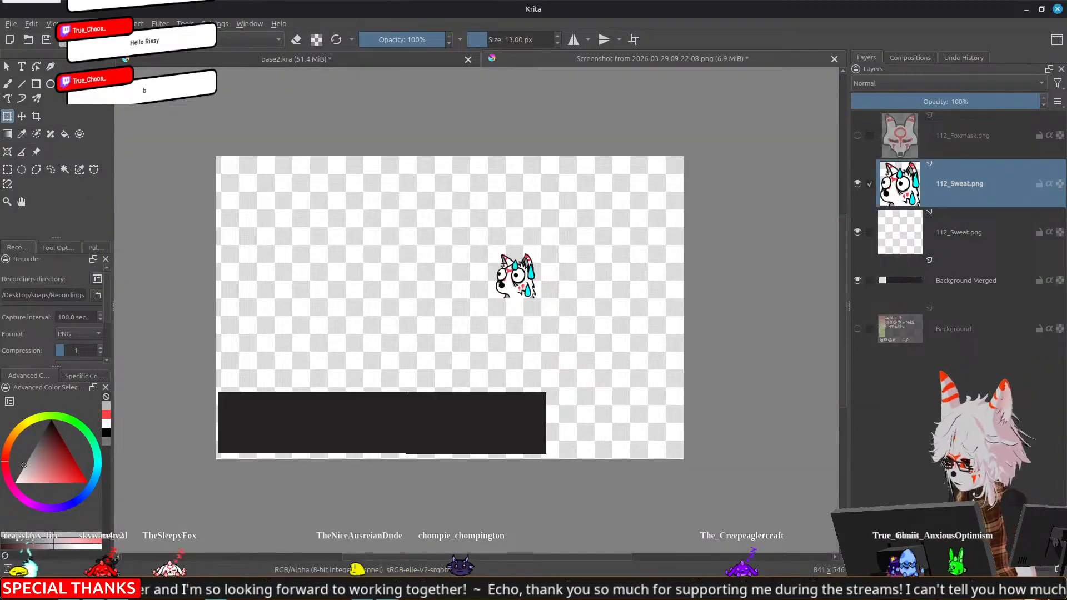
{"action": "left_click", "coordinate": [857, 281]}
{"action": "left_click", "coordinate": [859, 329]}
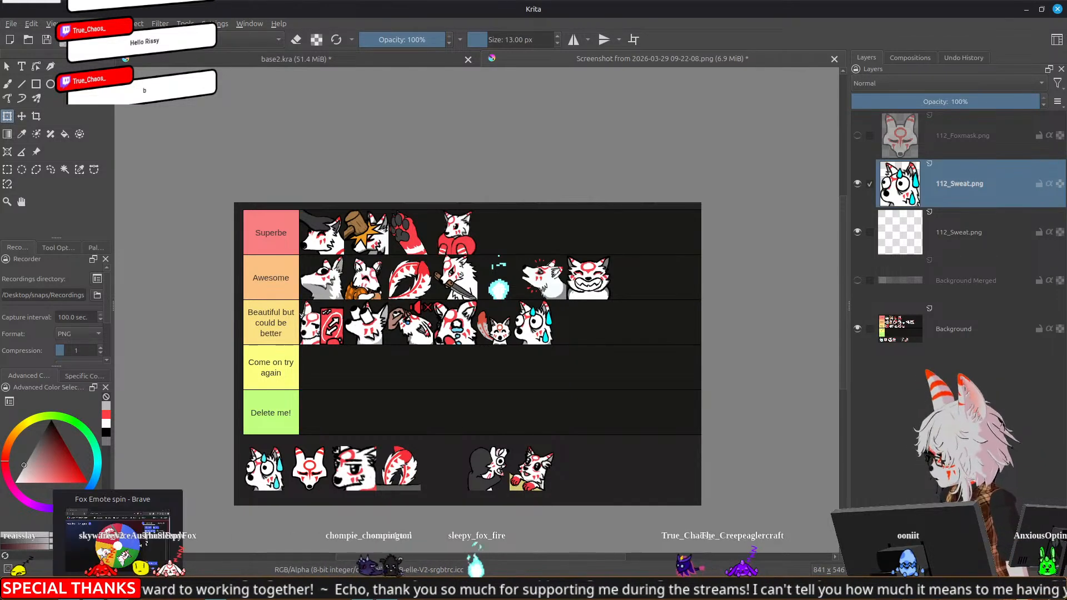
Return to the Fox Emote spin wheel in Brave and add the Hug fox emote as an image entry
{"action": "left_click", "coordinate": [117, 589]}
{"action": "left_click_drag", "start_coordinate": [594, 91], "coordinate": [645, 60]}
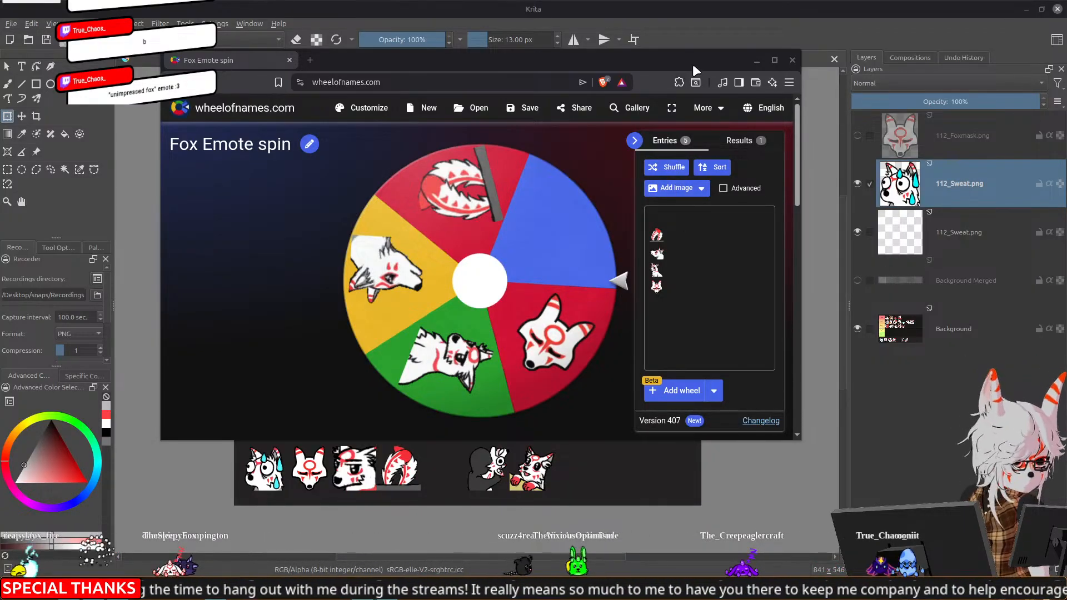
{"action": "left_click", "coordinate": [676, 189]}
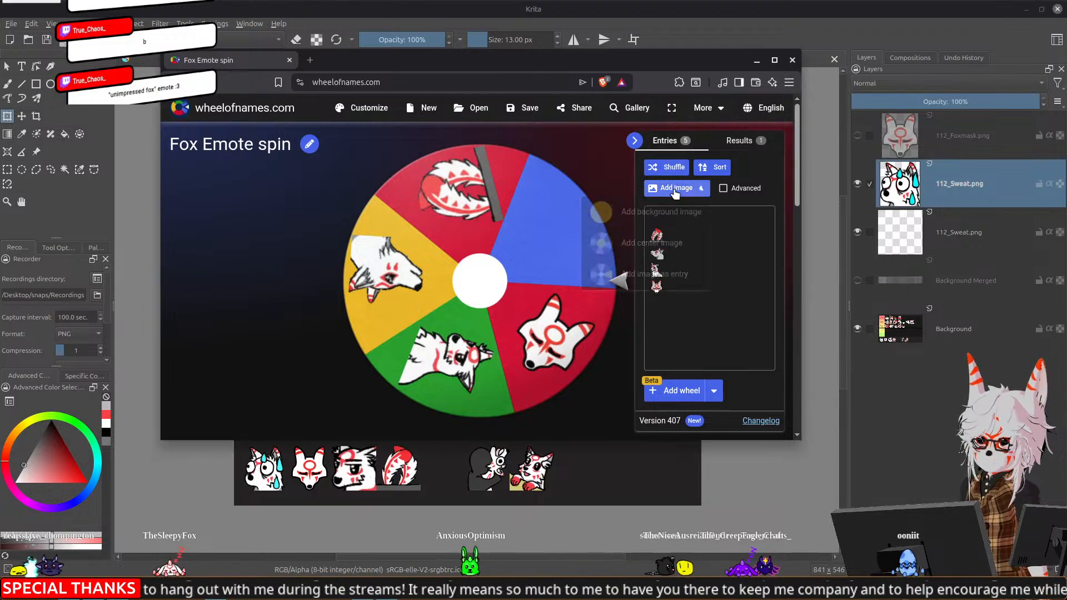
{"action": "left_click", "coordinate": [645, 282]}
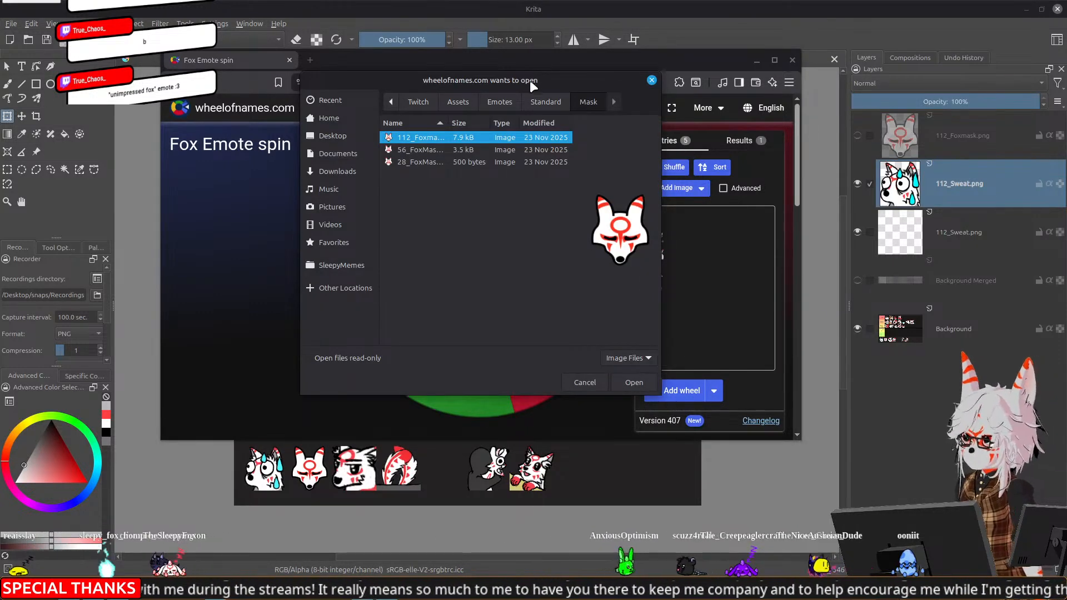
{"action": "key", "text": "Return"}
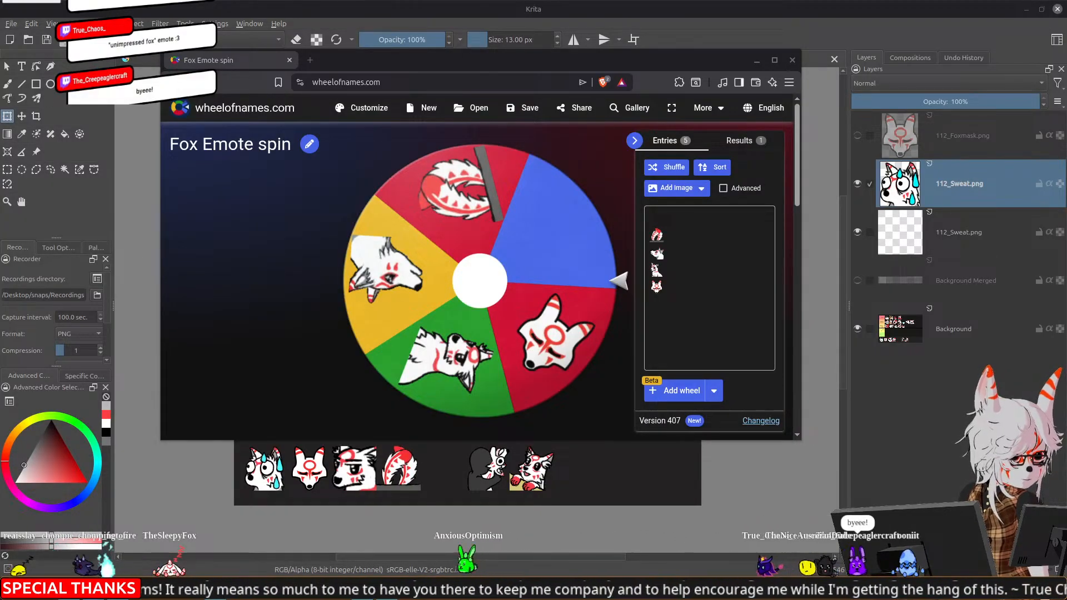
Add the first image from the Bongo folder of the Animated emotes as another wheel entry
{"action": "left_click", "coordinate": [667, 189]}
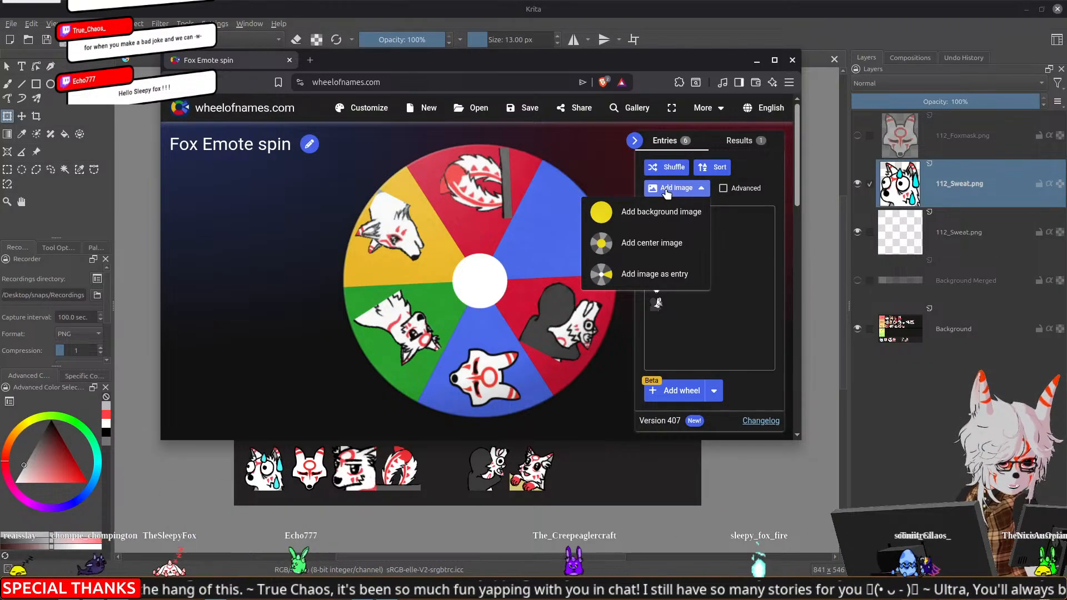
{"action": "left_click", "coordinate": [630, 275]}
{"action": "left_click", "coordinate": [543, 103]}
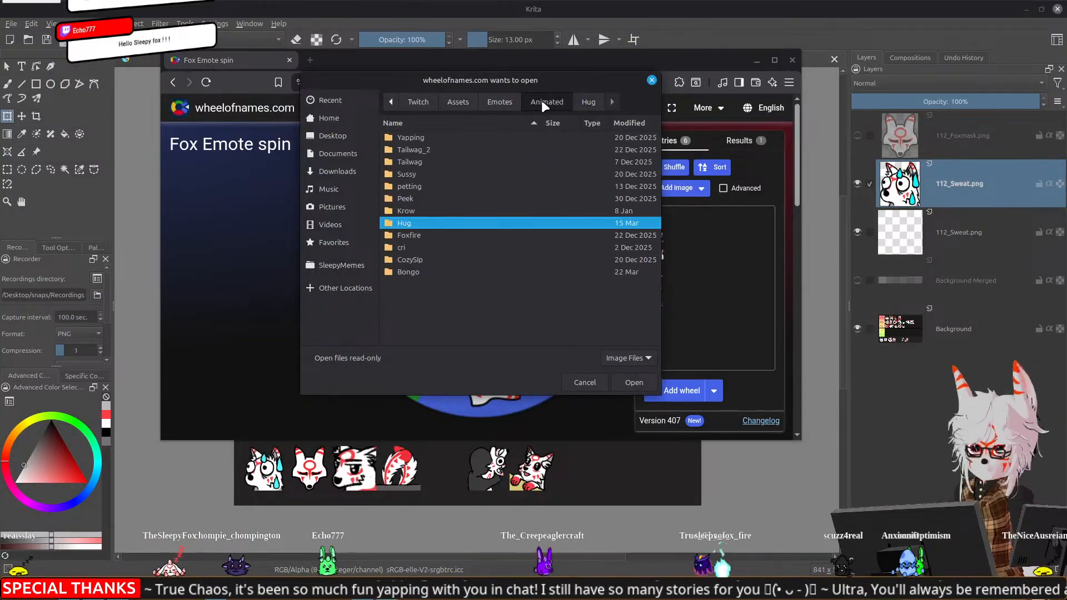
{"action": "double_click", "coordinate": [418, 271]}
{"action": "double_click", "coordinate": [419, 137]}
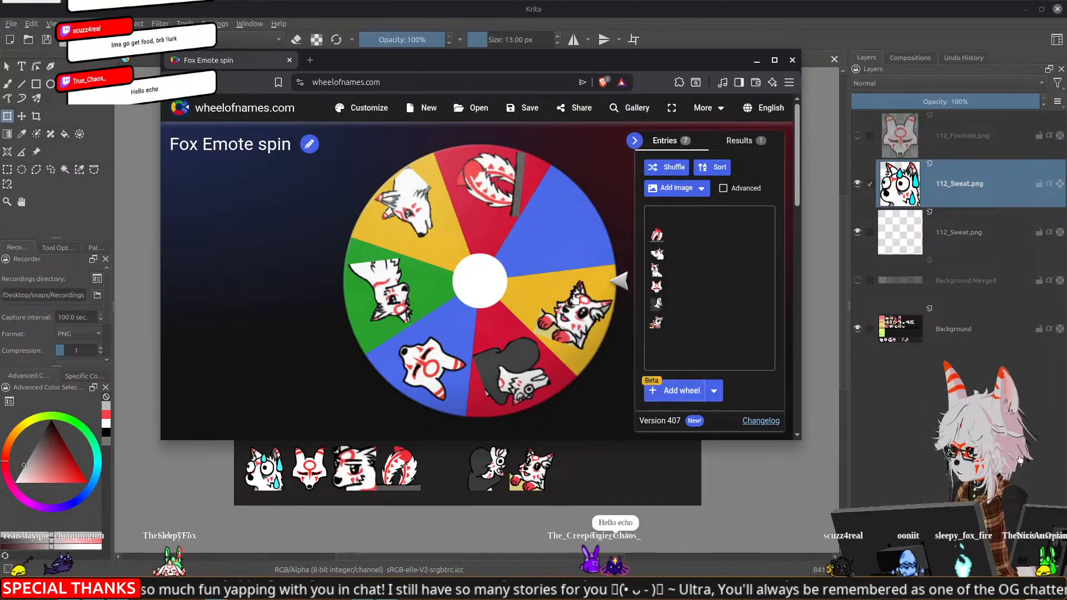
Spin the Fox Emote wheel and remove the winning emote from the entries
{"action": "left_click", "coordinate": [543, 268]}
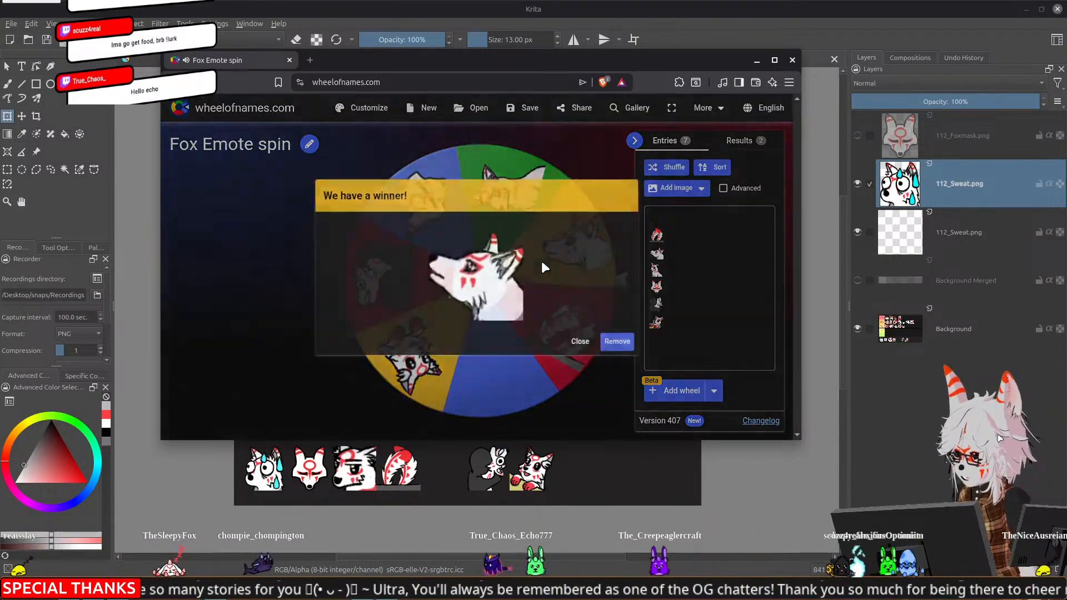
{"action": "left_click", "coordinate": [628, 350]}
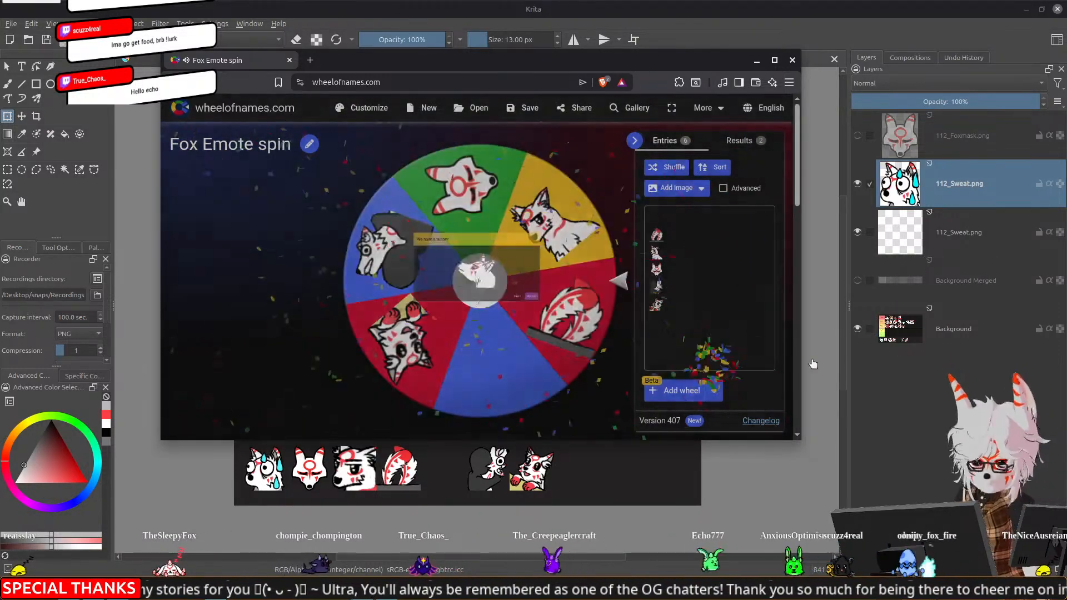
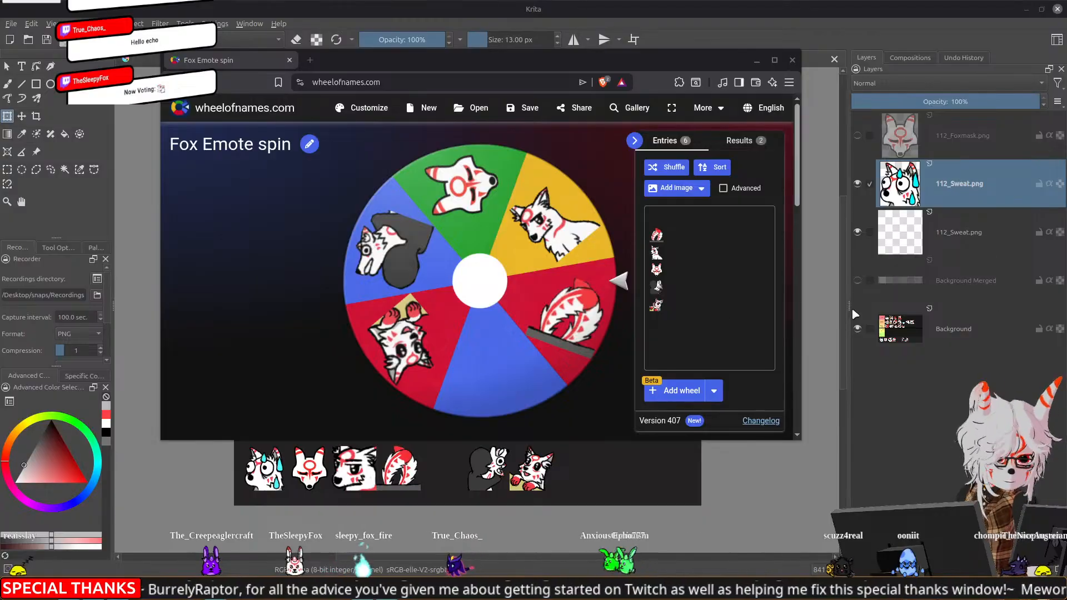
Switch from the spin wheel to base2.kra in Krita and collapse the Shocked group in the layer stack
{"action": "left_click", "coordinate": [704, 7]}
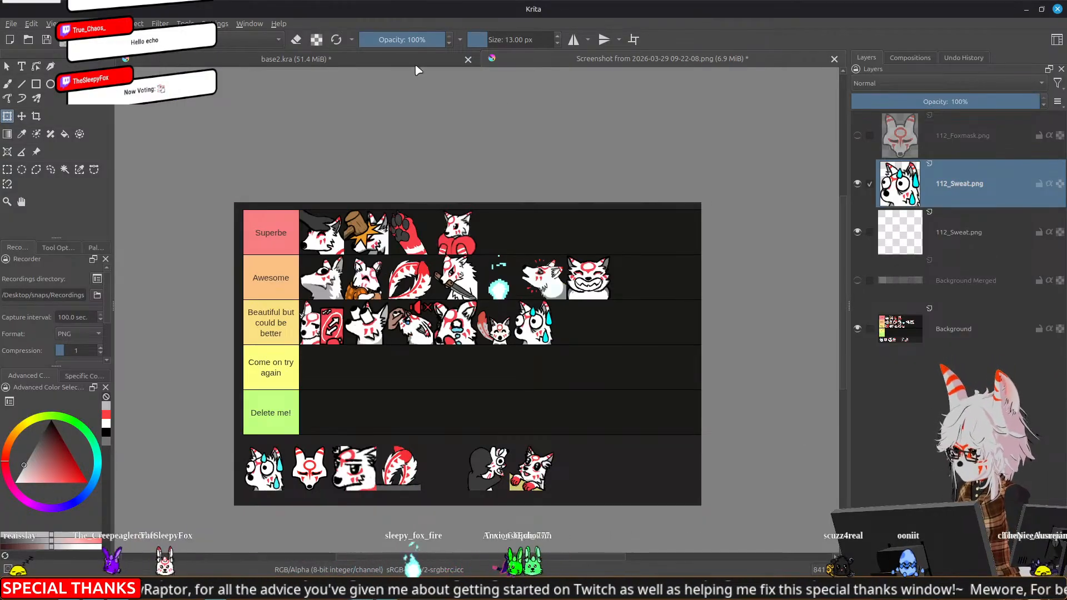
{"action": "key", "text": "ctrl+Tab"}
{"action": "left_click_drag", "start_coordinate": [696, 245], "coordinate": [686, 249]}
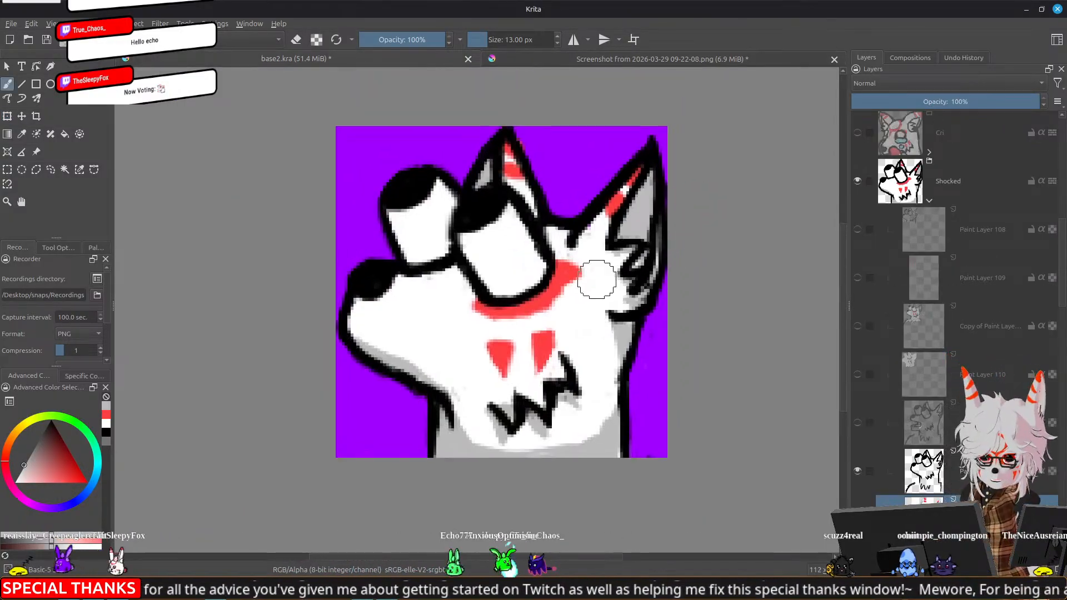
{"action": "left_click", "coordinate": [928, 198]}
{"action": "scroll", "coordinate": [946, 298], "scroll_direction": "down", "scroll_amount": 5}
{"action": "scroll", "coordinate": [949, 302], "scroll_direction": "up", "scroll_amount": 1}
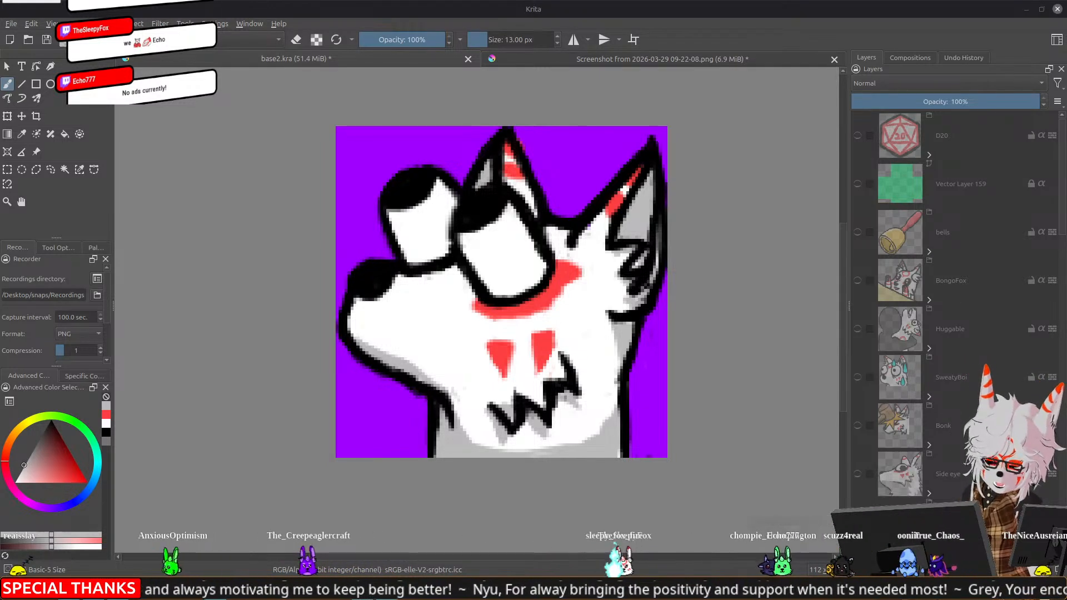
Show the SweatyBoi group and its Group 150, collapse Group 154, and hide the copied group layer between them
{"action": "left_click", "coordinate": [858, 377]}
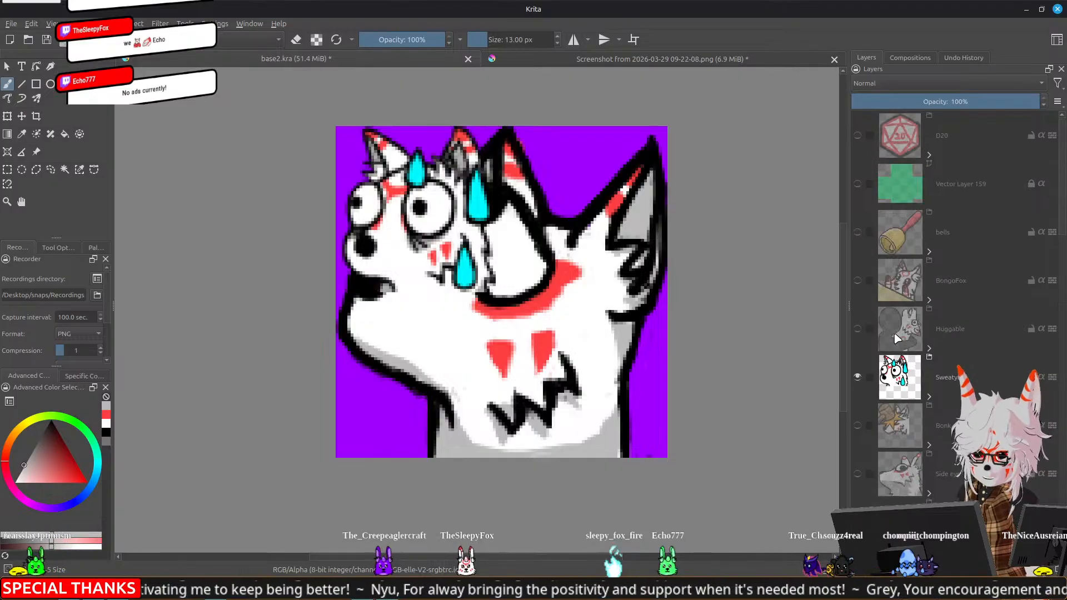
{"action": "left_click", "coordinate": [928, 397]}
{"action": "left_click", "coordinate": [857, 377]}
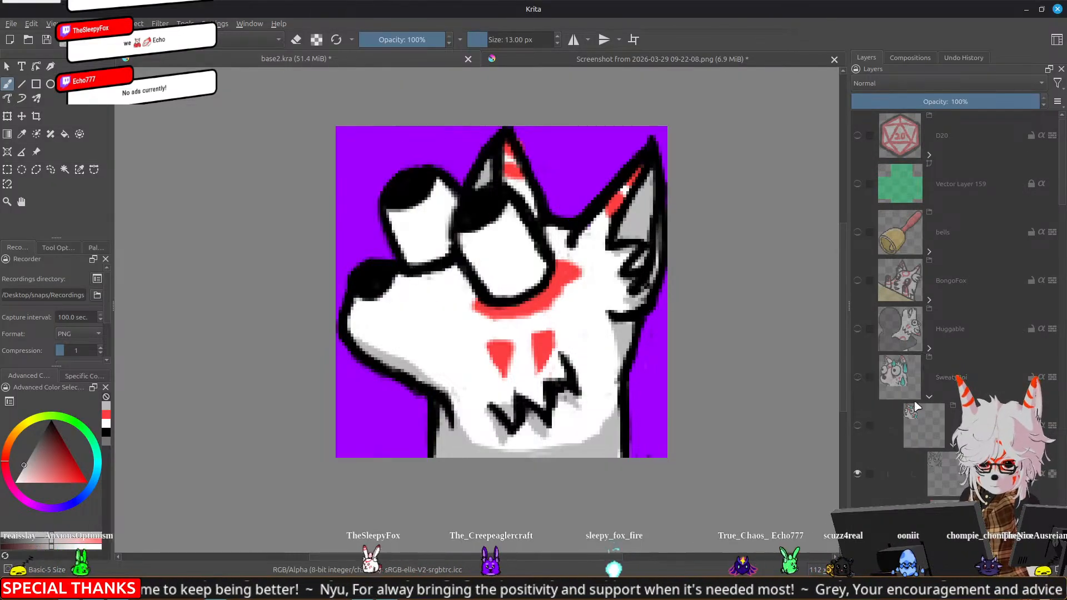
{"action": "scroll", "coordinate": [892, 378], "scroll_direction": "down", "scroll_amount": 3}
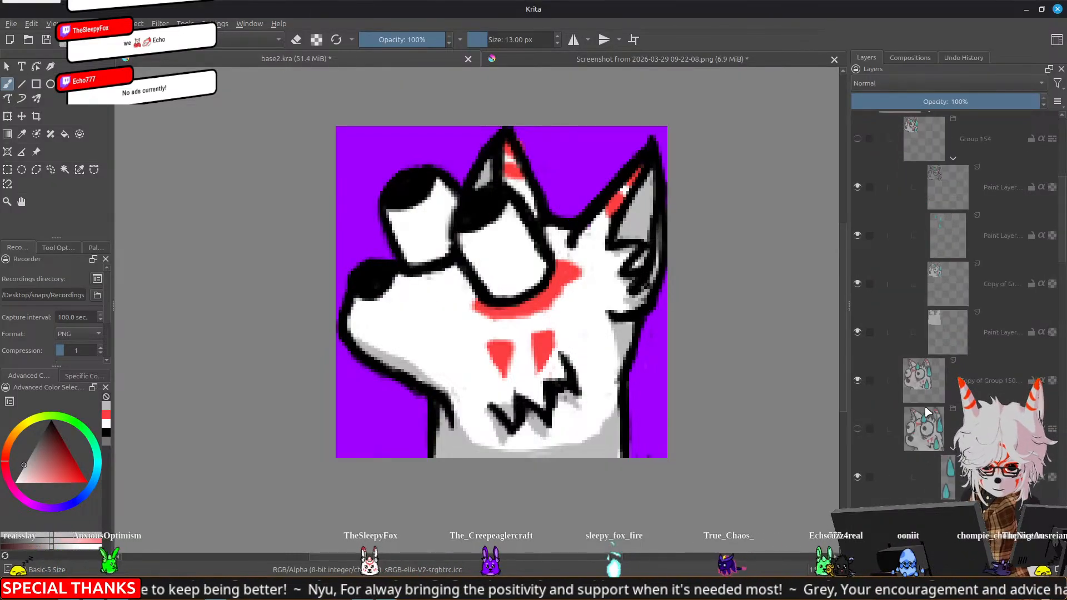
{"action": "left_click", "coordinate": [857, 234]}
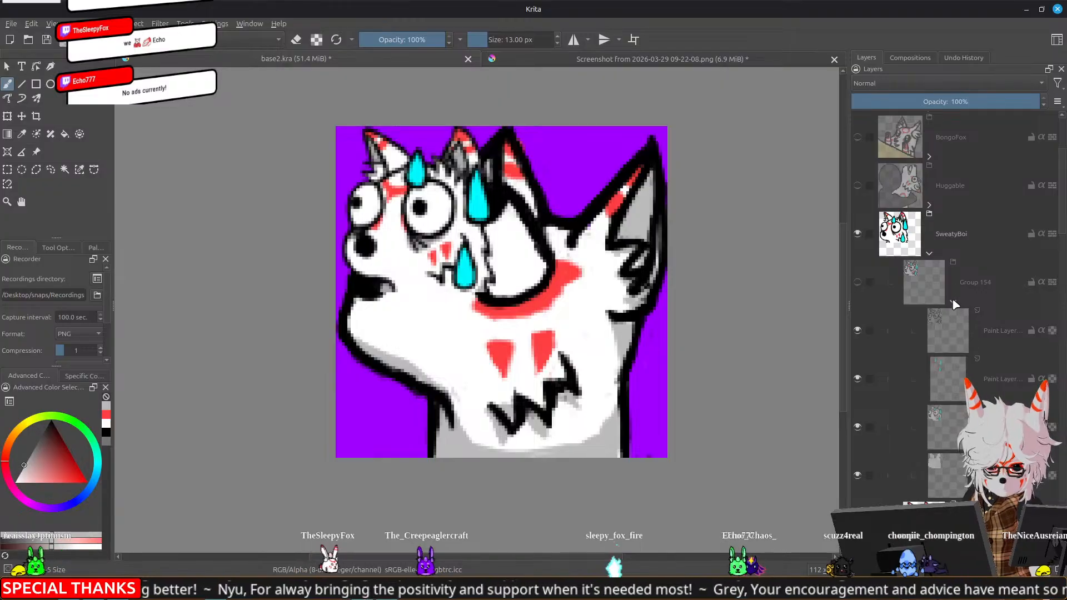
{"action": "left_click", "coordinate": [954, 303]}
{"action": "left_click", "coordinate": [858, 331]}
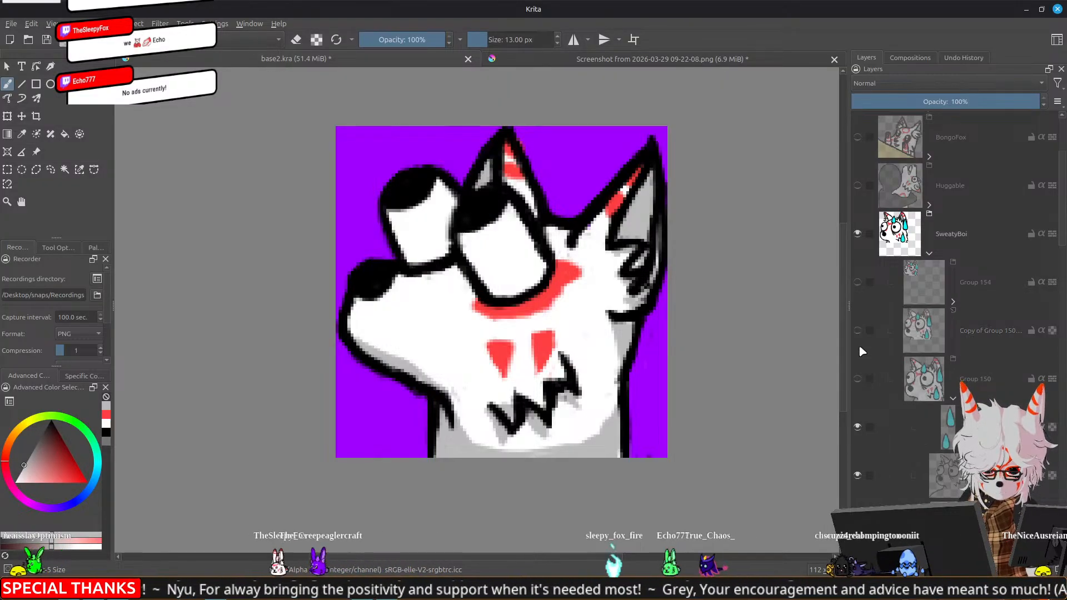
{"action": "left_click", "coordinate": [858, 378]}
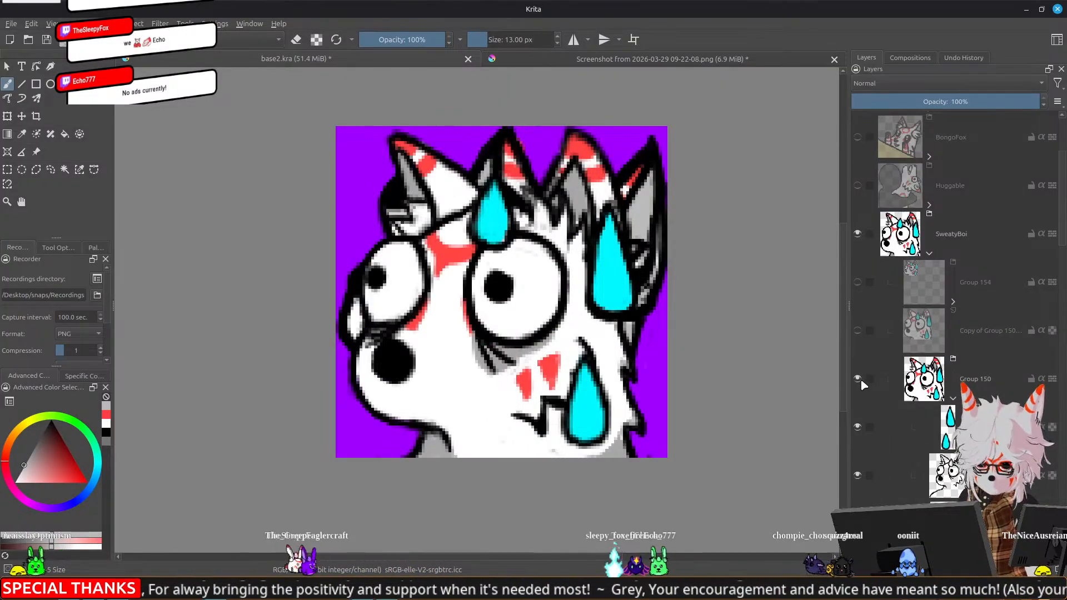
Hide the Shocked group so SweatyBoi stands alone, and view the emote at a small size
{"action": "scroll", "coordinate": [864, 339], "scroll_direction": "down", "scroll_amount": 10}
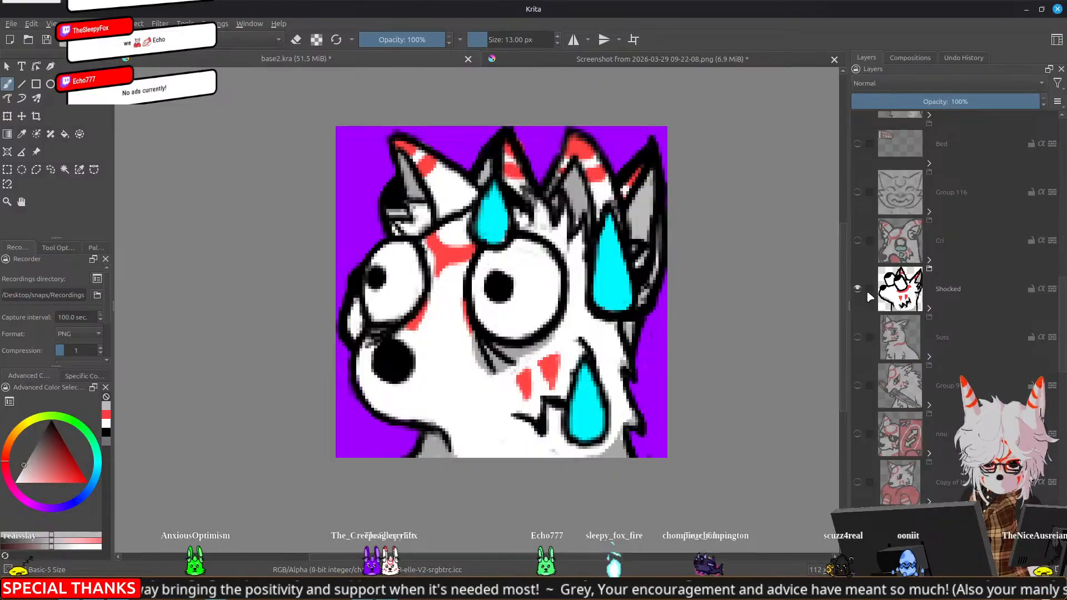
{"action": "left_click", "coordinate": [858, 289]}
{"action": "scroll", "coordinate": [489, 331], "scroll_direction": "down", "scroll_amount": 4}
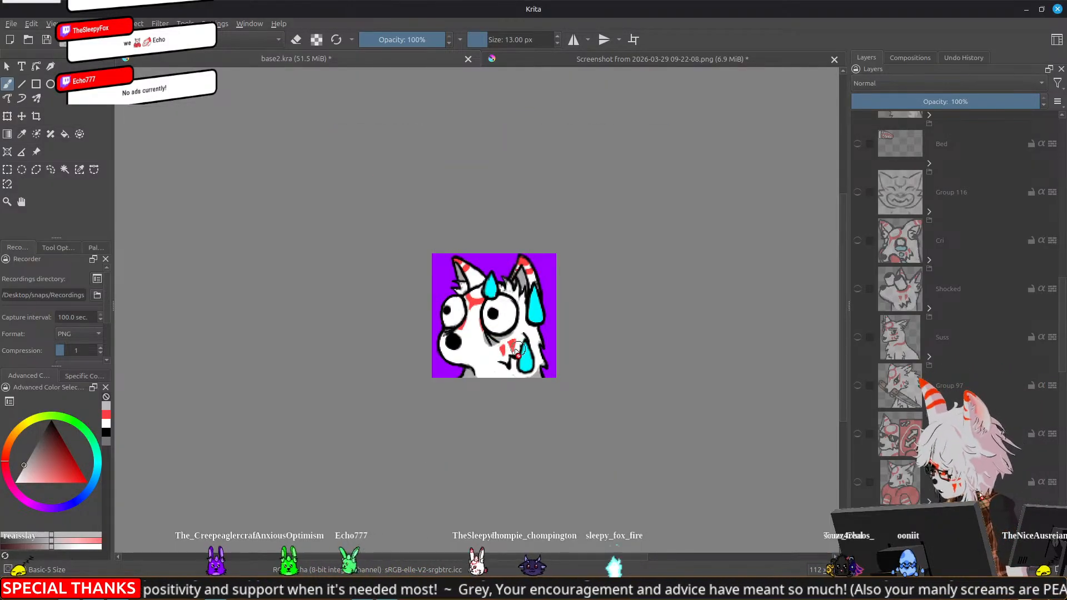
{"action": "scroll", "coordinate": [482, 334], "scroll_direction": "down", "scroll_amount": 4}
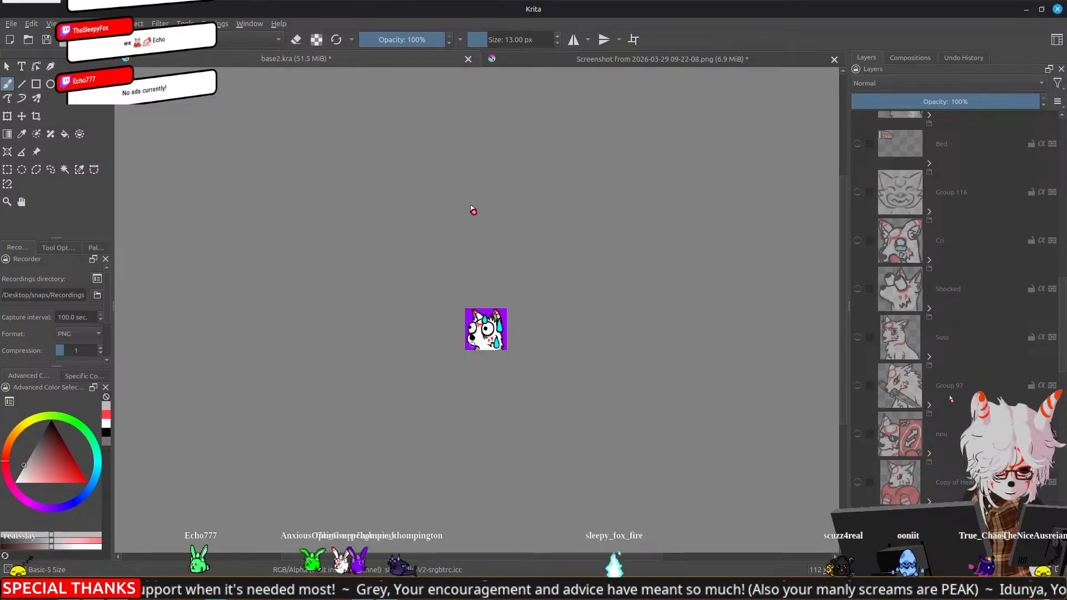
Return to the tier list image and compare the Sweat emote with the emotes in the upper tiers
{"action": "left_click", "coordinate": [584, 58]}
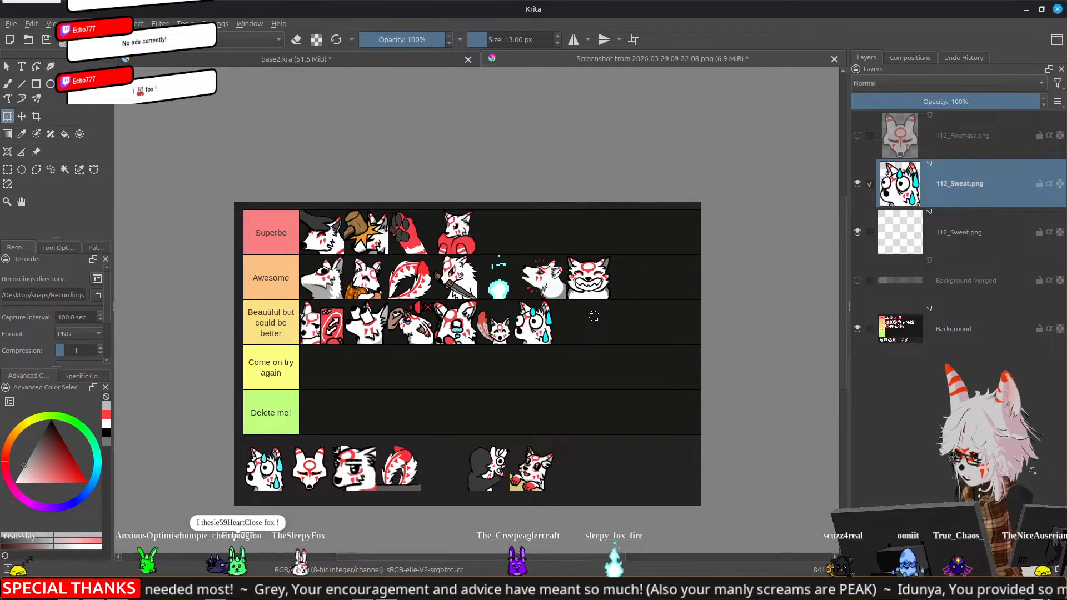
{"action": "scroll", "coordinate": [594, 315], "scroll_direction": "up", "scroll_amount": 2}
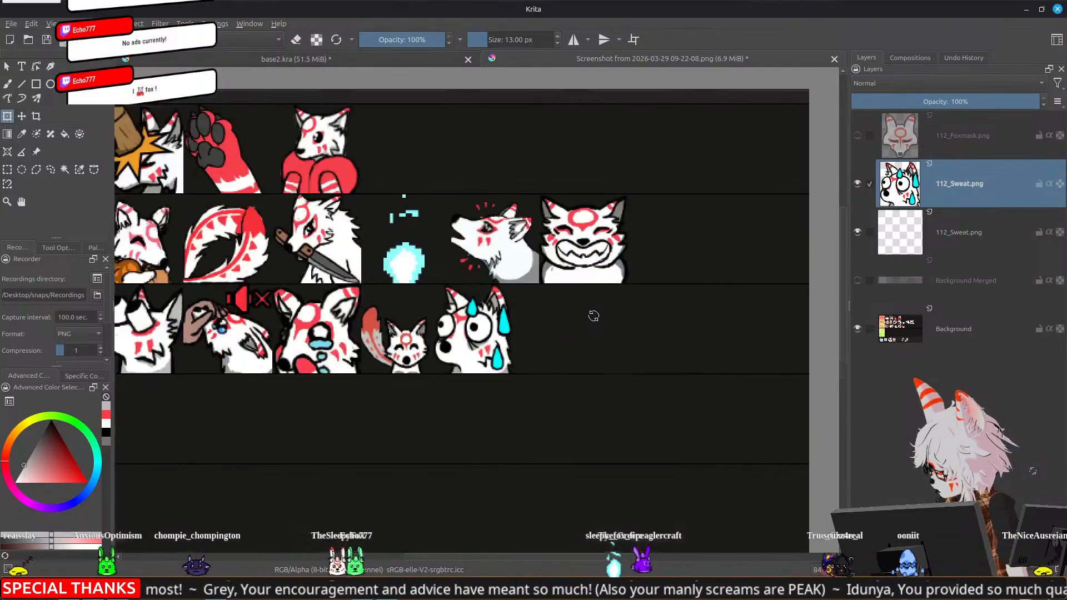
{"action": "left_click_drag", "start_coordinate": [505, 286], "coordinate": [663, 287]}
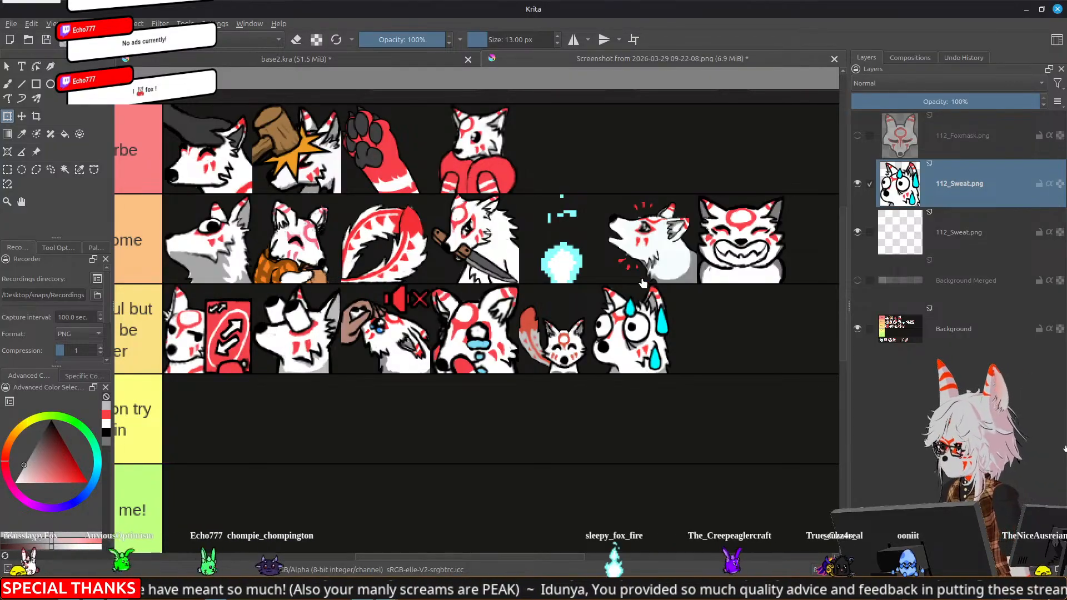
{"action": "scroll", "coordinate": [680, 300], "scroll_direction": "down", "scroll_amount": 1}
{"action": "left_click_drag", "start_coordinate": [585, 361], "coordinate": [540, 319]}
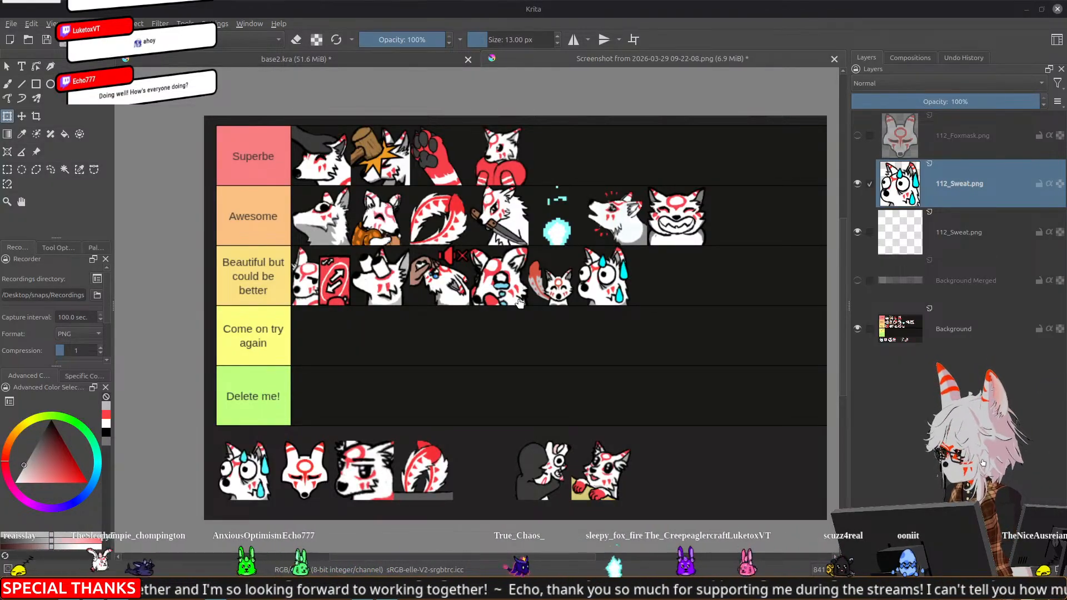
Go back to base2.kra and collapse the Shocked and SweatyBoi groups in the layer stack
{"action": "left_click", "coordinate": [323, 60]}
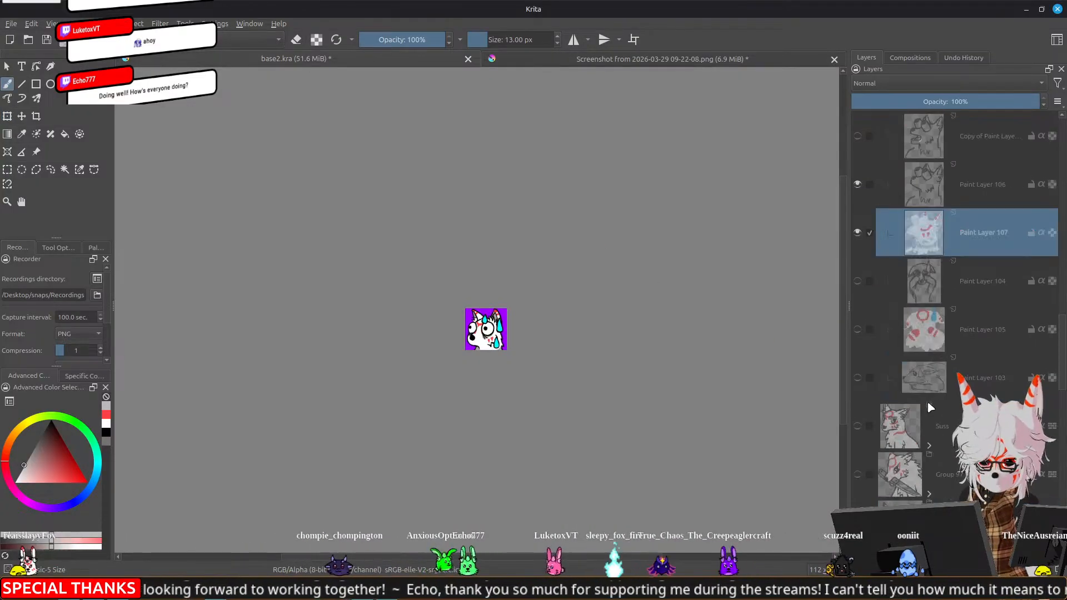
{"action": "left_click", "coordinate": [929, 200]}
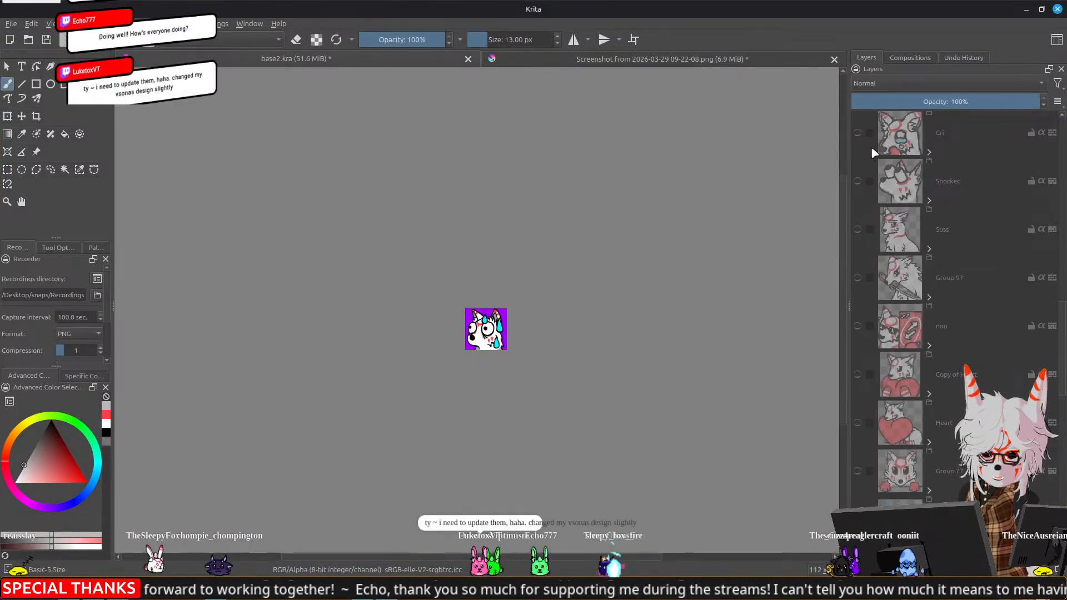
{"action": "mouse_move", "coordinate": [859, 139]}
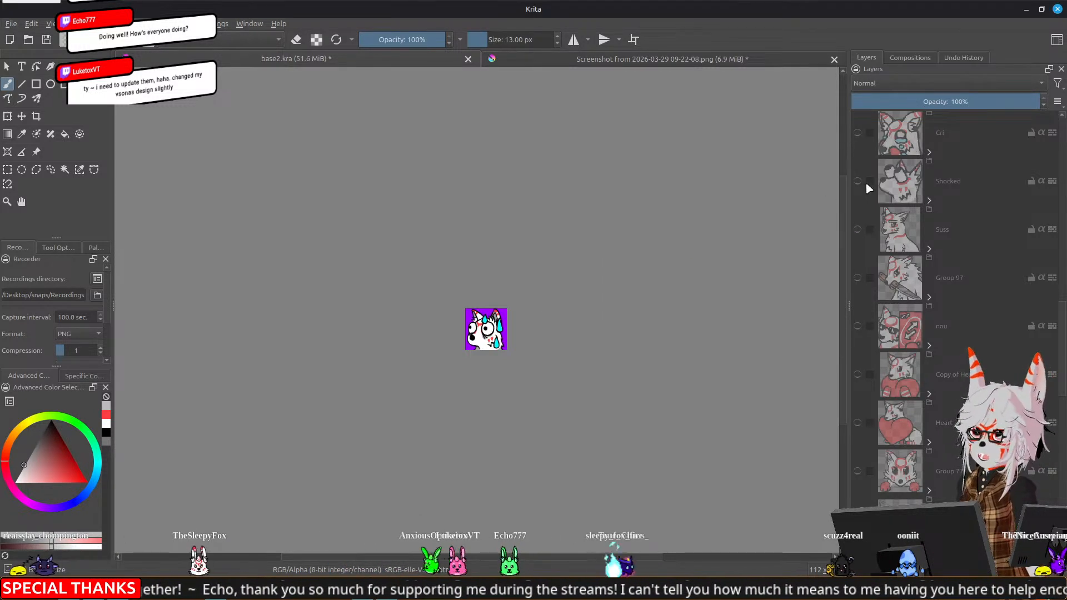
{"action": "scroll", "coordinate": [930, 324], "scroll_direction": "up", "scroll_amount": 5}
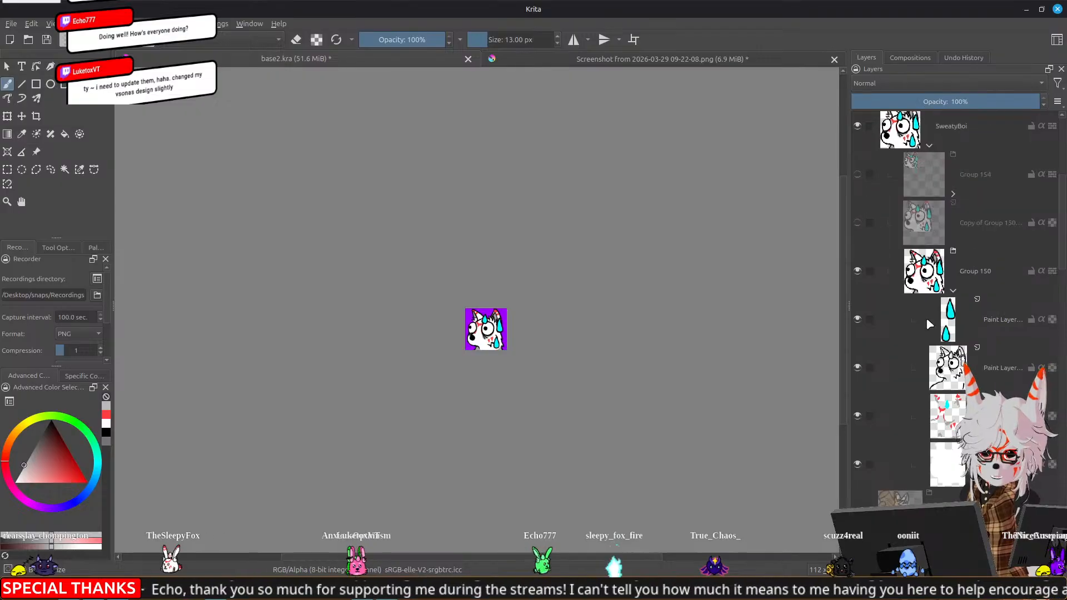
{"action": "left_click", "coordinate": [930, 290]}
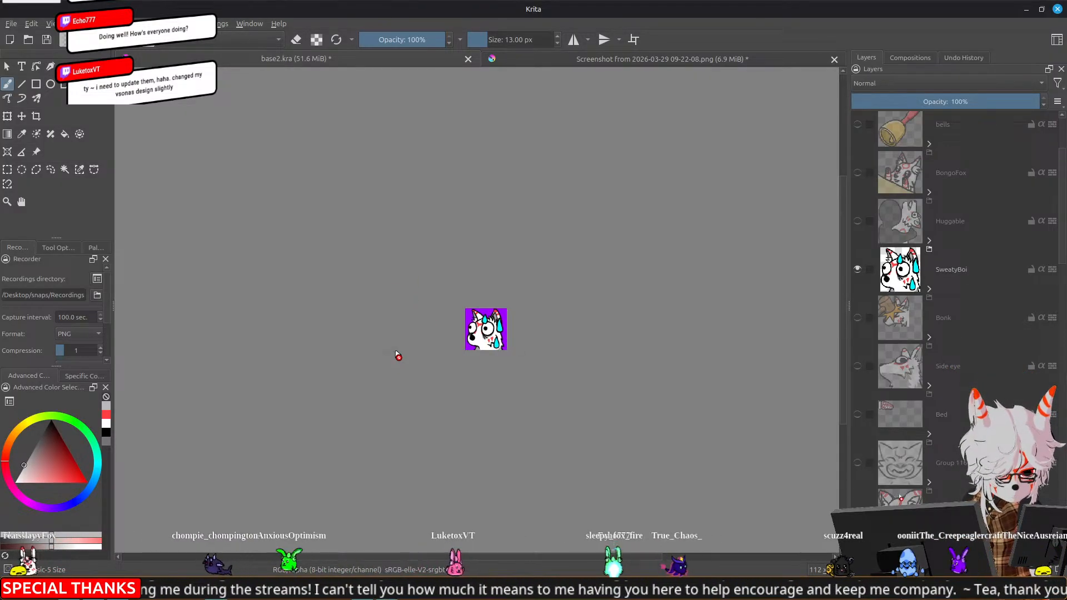
Inspect the SweatyBoi emote enlarged, toggle its group's visibility, and leave the group hidden
{"action": "scroll", "coordinate": [393, 352], "scroll_direction": "up", "scroll_amount": 3}
{"action": "left_click_drag", "start_coordinate": [589, 267], "coordinate": [439, 288]}
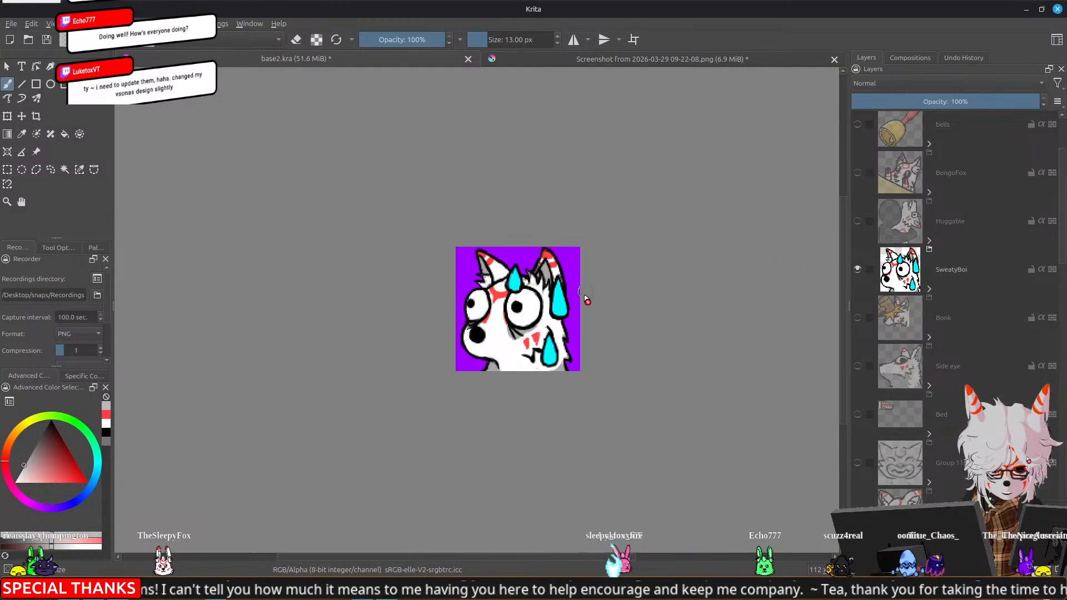
{"action": "scroll", "coordinate": [588, 298], "scroll_direction": "up", "scroll_amount": 1}
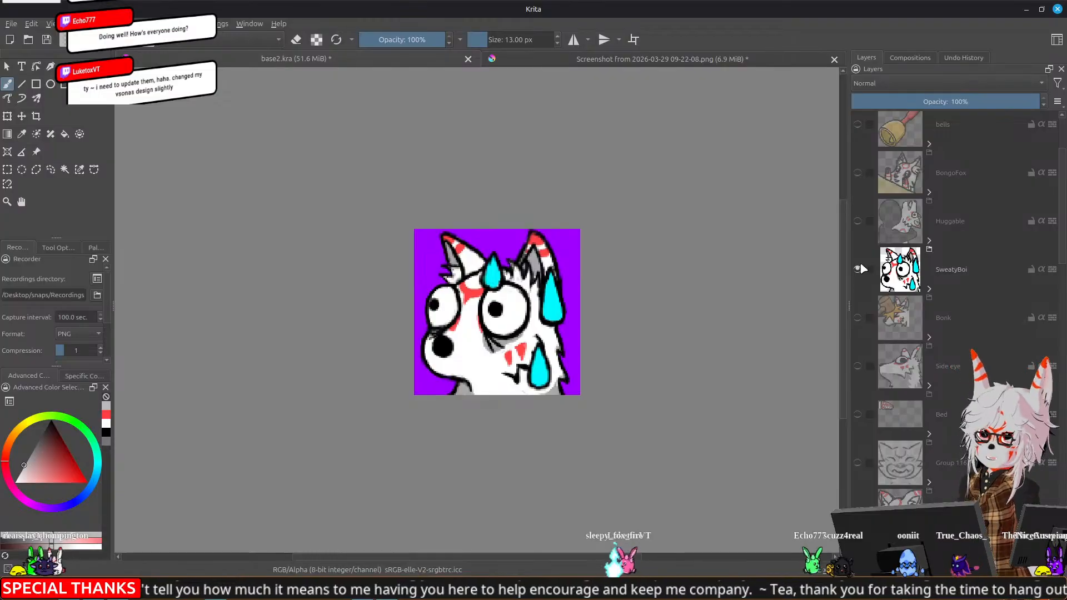
{"action": "left_click", "coordinate": [858, 270]}
{"action": "left_click", "coordinate": [858, 271]}
{"action": "left_click", "coordinate": [857, 271]}
Examine the Sweat emote in the tier list up close and from afar, beside its neighbours in the "Beautiful but could be better" row
{"action": "left_click", "coordinate": [644, 58]}
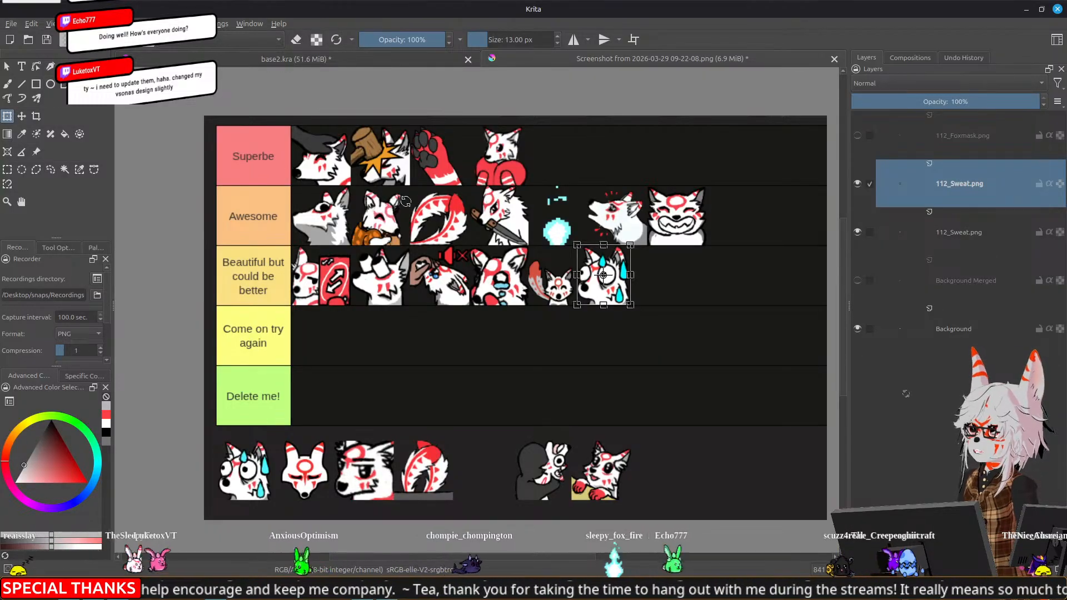
{"action": "left_click", "coordinate": [7, 67]}
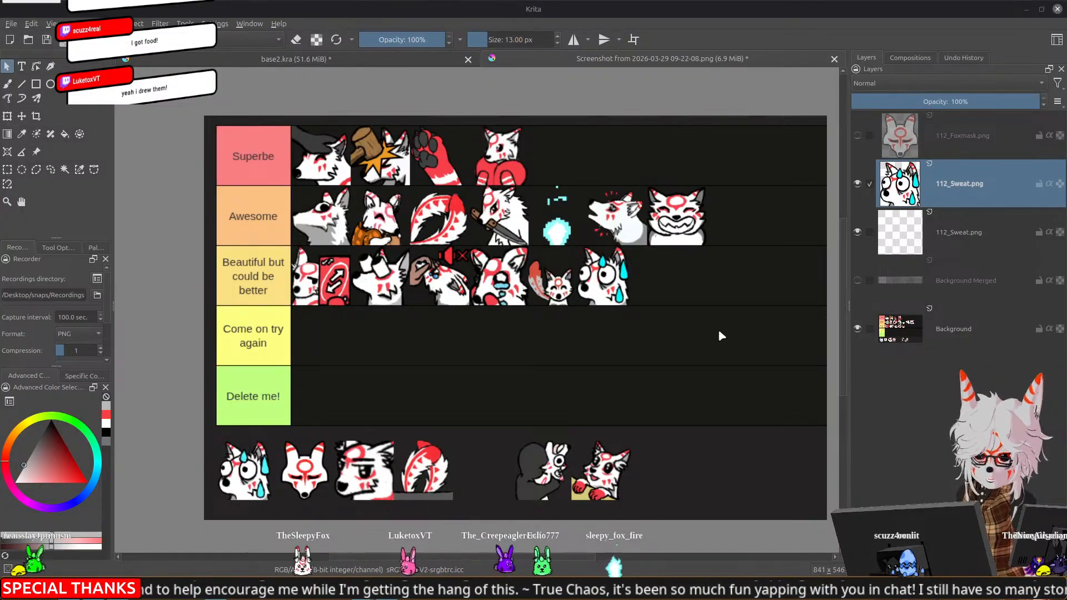
{"action": "scroll", "coordinate": [554, 302], "scroll_direction": "up", "scroll_amount": 3}
{"action": "scroll", "coordinate": [552, 283], "scroll_direction": "up", "scroll_amount": 4}
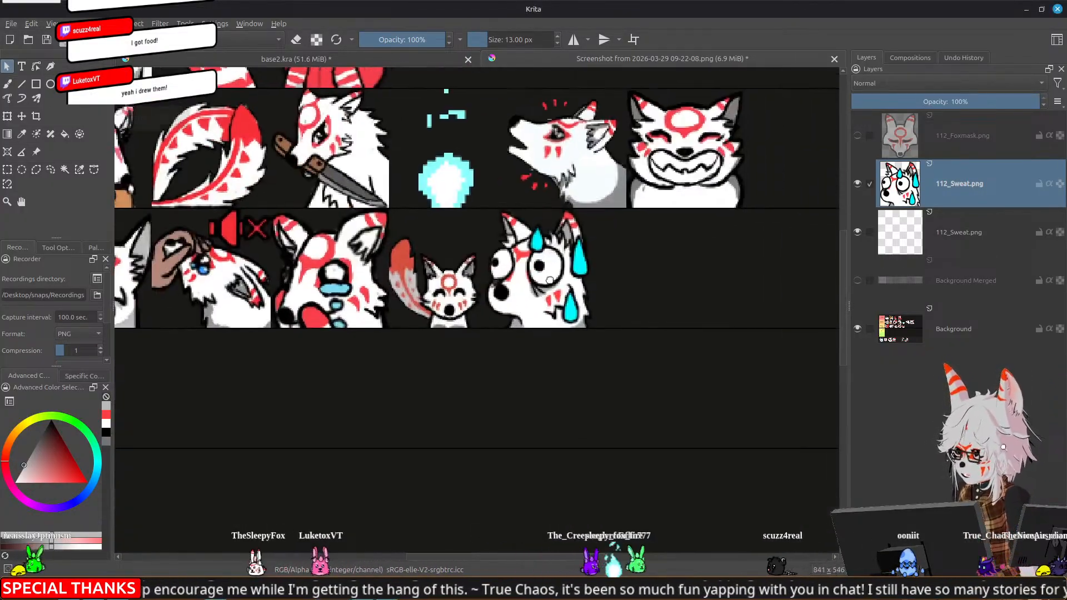
{"action": "scroll", "coordinate": [552, 282], "scroll_direction": "down", "scroll_amount": 2}
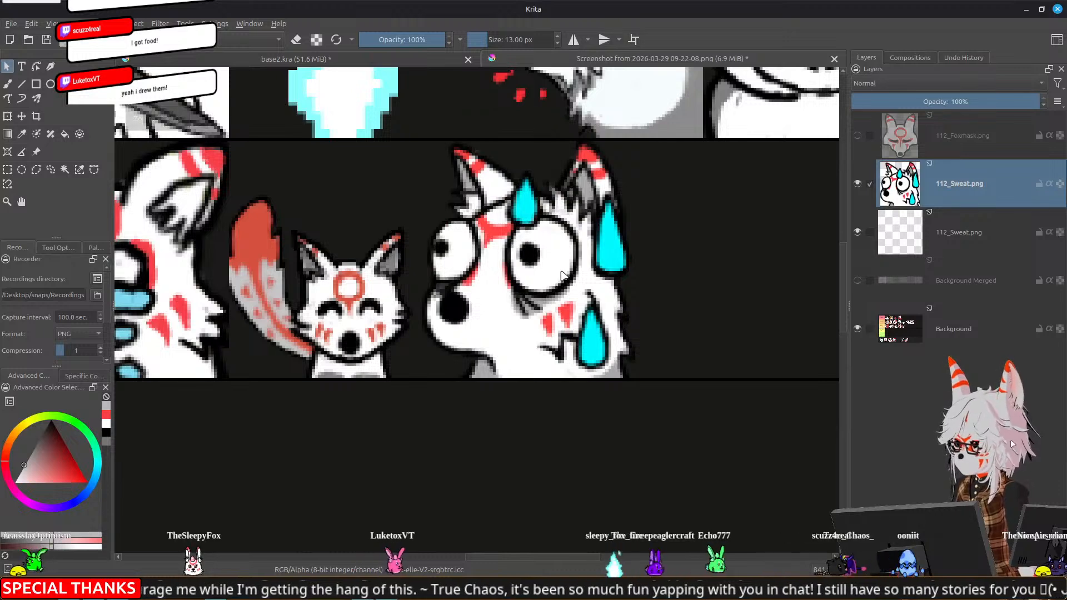
{"action": "scroll", "coordinate": [405, 408], "scroll_direction": "down", "scroll_amount": 6}
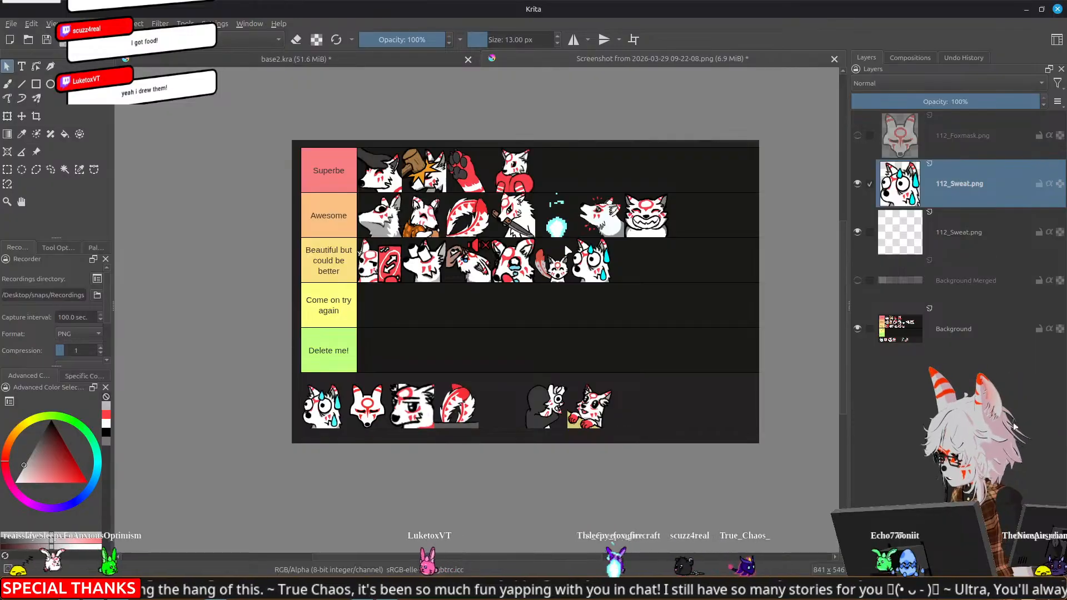
{"action": "scroll", "coordinate": [564, 243], "scroll_direction": "up", "scroll_amount": 4}
{"action": "scroll", "coordinate": [650, 250], "scroll_direction": "up", "scroll_amount": 5}
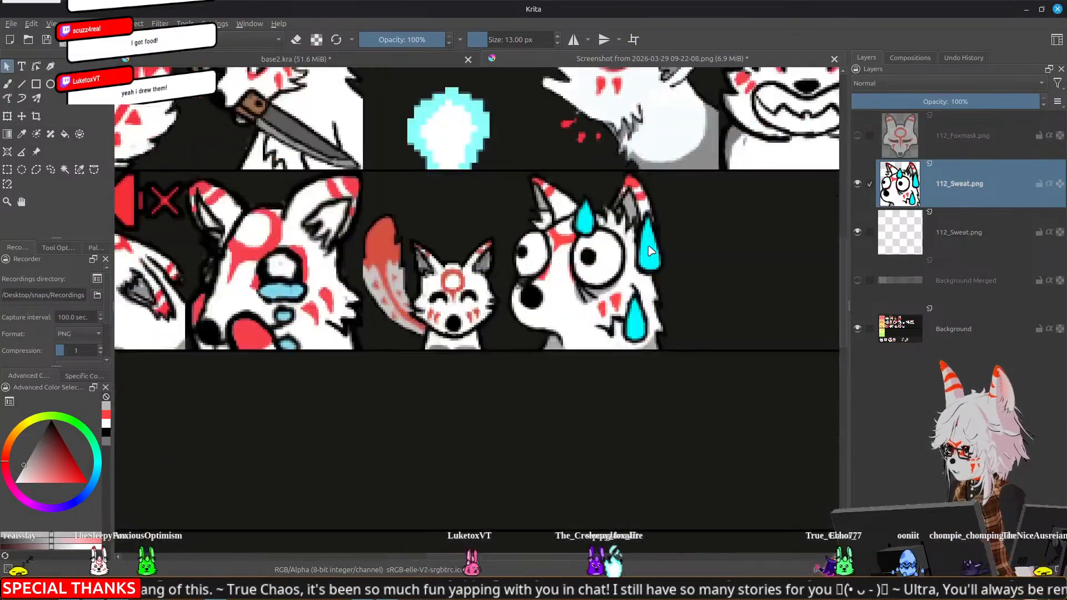
{"action": "scroll", "coordinate": [650, 252], "scroll_direction": "down", "scroll_amount": 7}
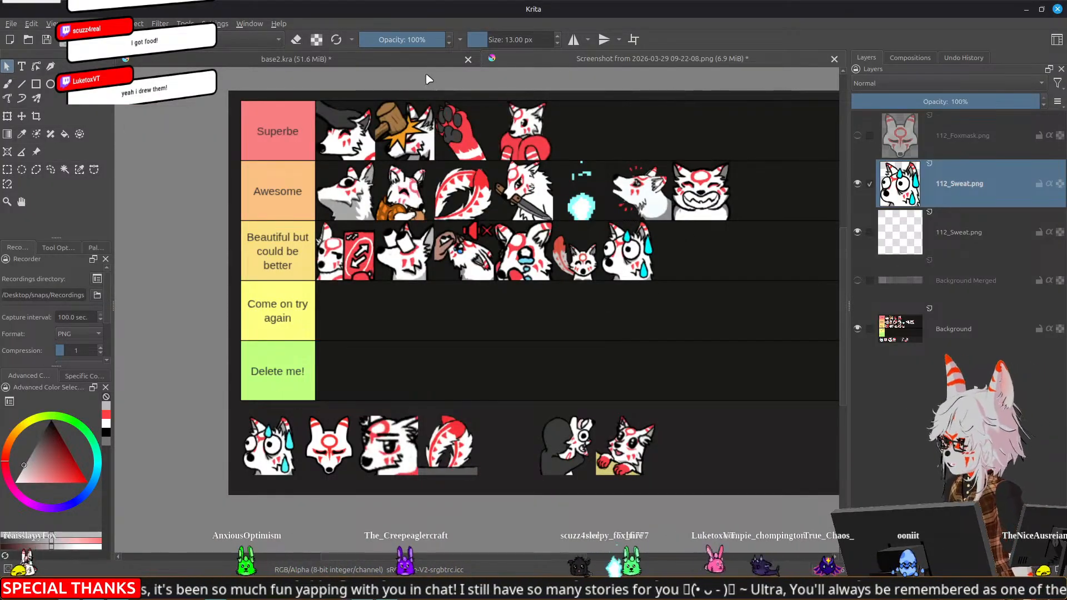
In base2.kra, show and expand the SweatyBoi group, and make its Group 154 visible alongside Group 150
{"action": "left_click", "coordinate": [390, 59]}
{"action": "scroll", "coordinate": [936, 372], "scroll_direction": "up", "scroll_amount": 10}
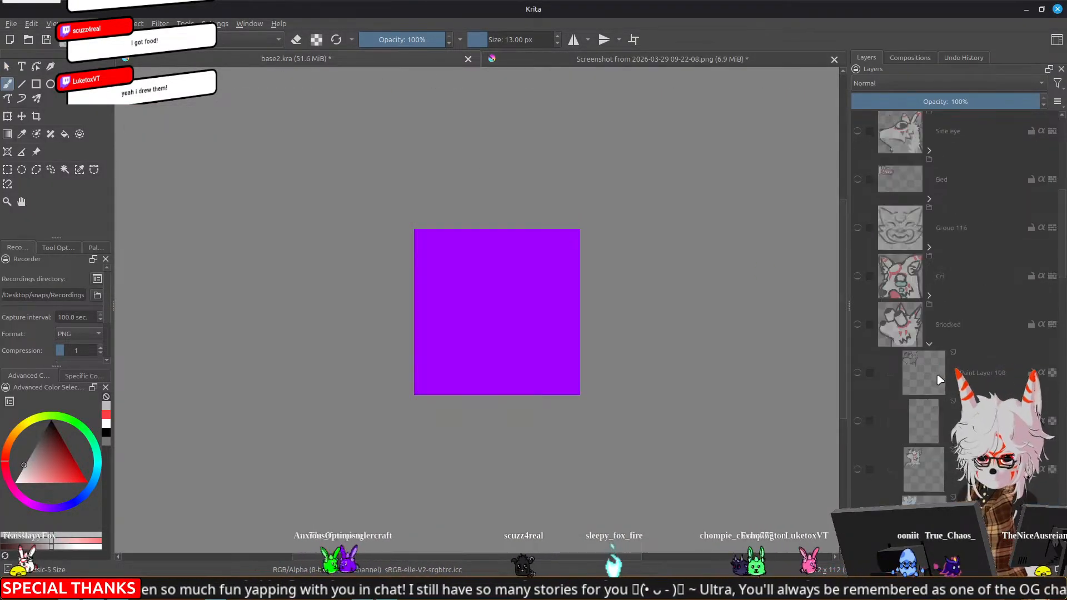
{"action": "left_click", "coordinate": [857, 321]}
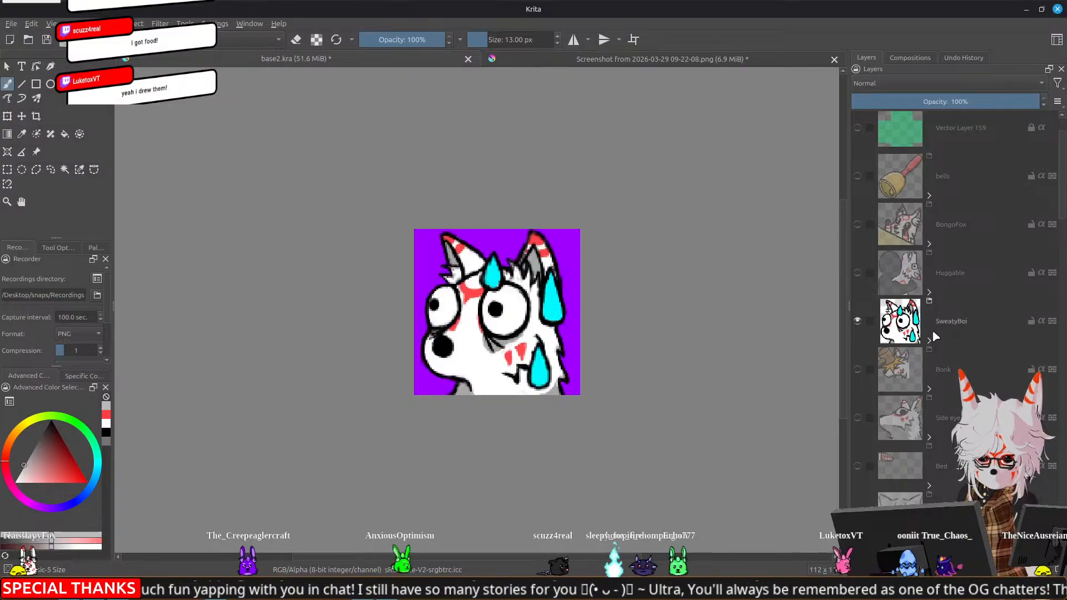
{"action": "left_click", "coordinate": [932, 329]}
{"action": "left_click", "coordinate": [928, 341]}
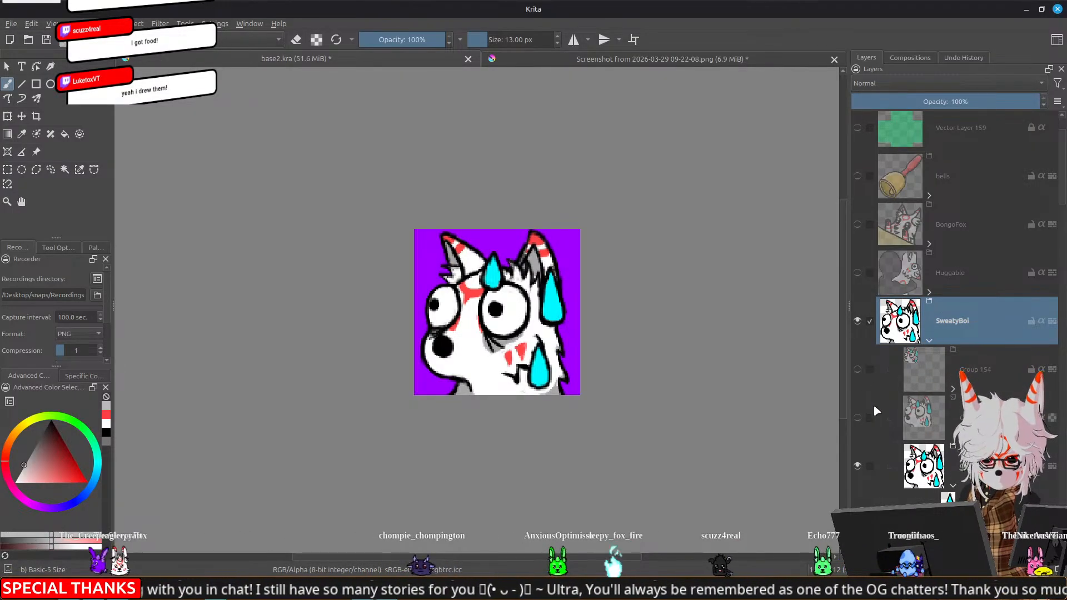
{"action": "mouse_move", "coordinate": [919, 426]}
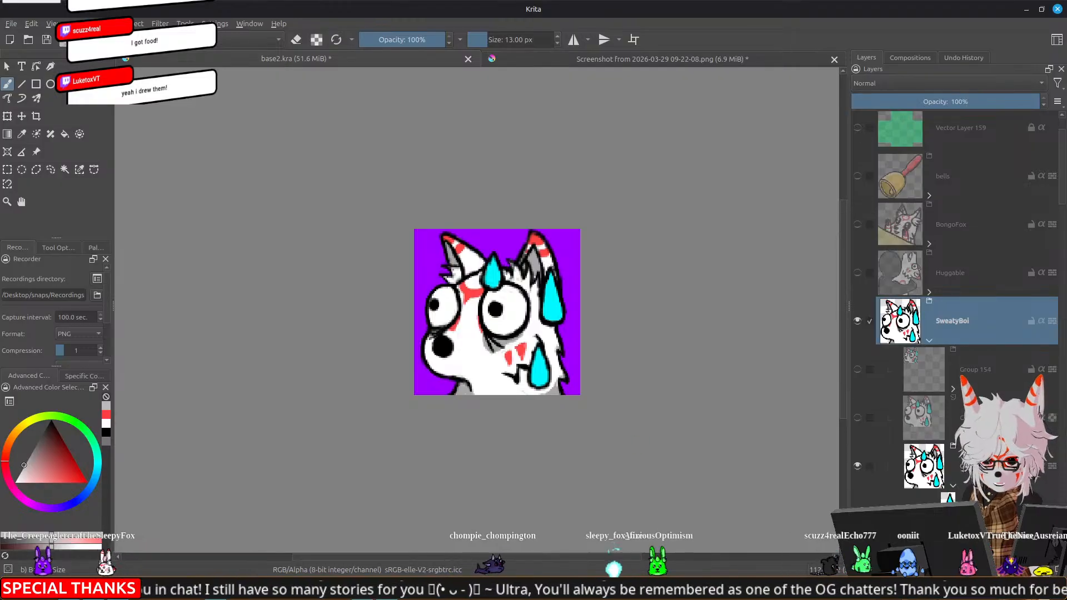
{"action": "left_click", "coordinate": [858, 369]}
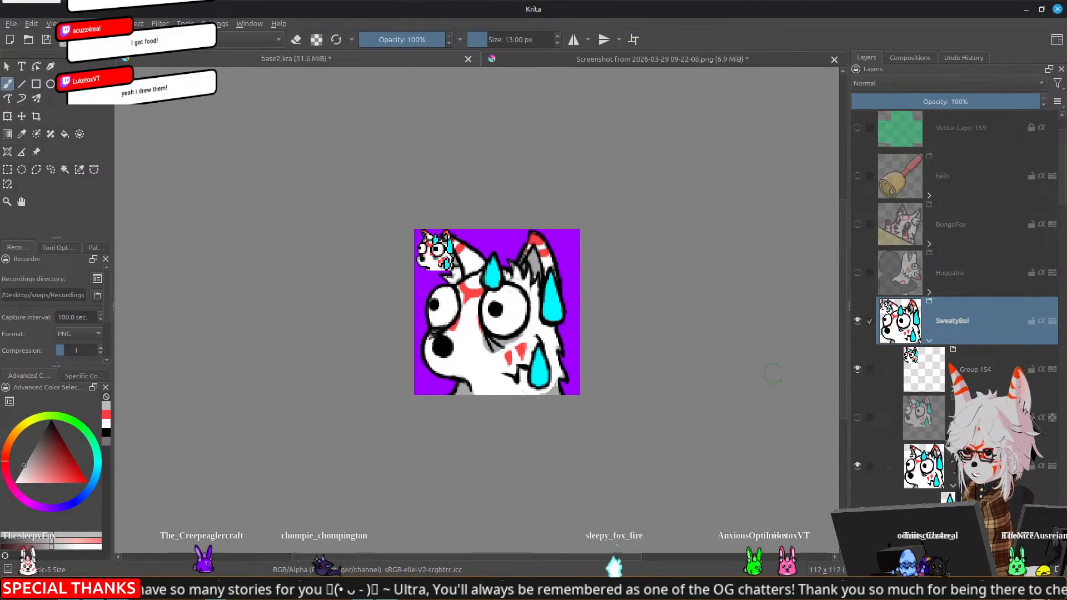
Toggle Group 154's visibility, hide Group 150, and inspect the small version of the emote on its own
{"action": "left_click", "coordinate": [857, 370]}
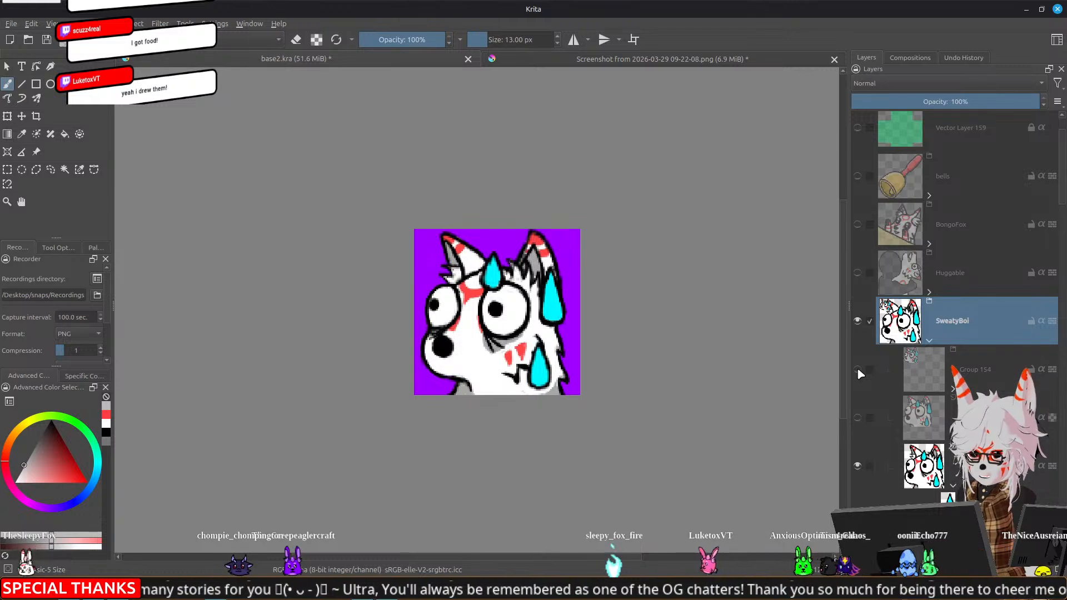
{"action": "left_click", "coordinate": [857, 370]}
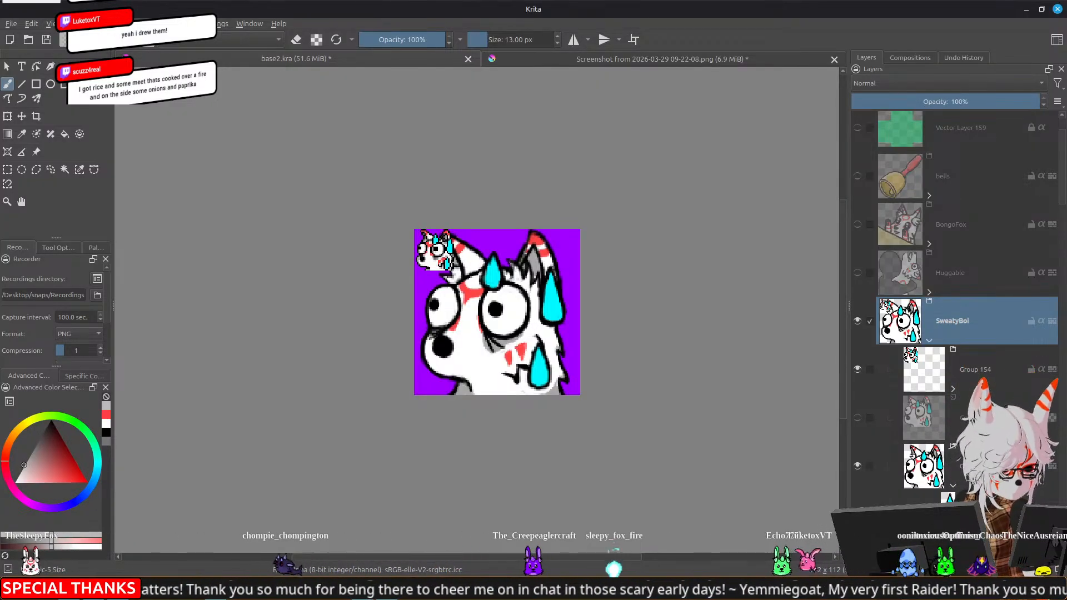
{"action": "left_click_drag", "start_coordinate": [641, 365], "coordinate": [724, 346]}
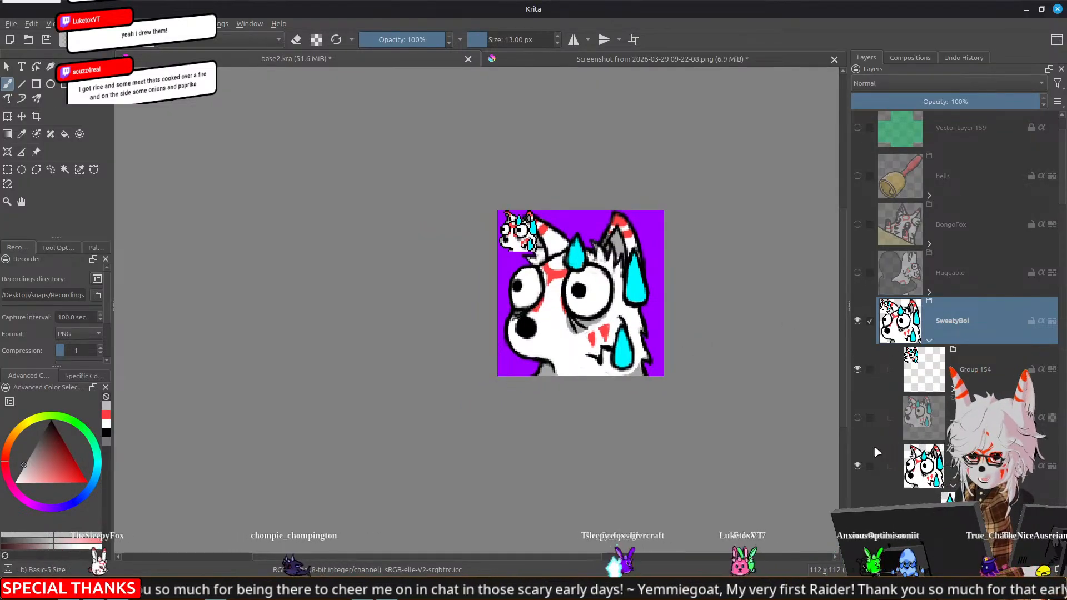
{"action": "left_click", "coordinate": [857, 466]}
{"action": "scroll", "coordinate": [517, 223], "scroll_direction": "up", "scroll_amount": 7}
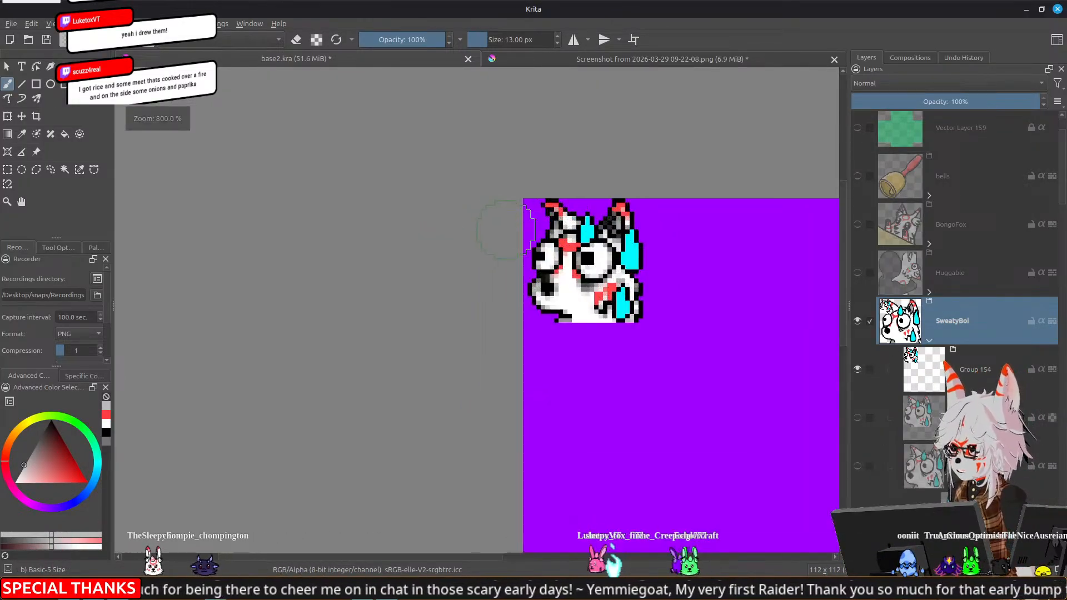
{"action": "left_click_drag", "start_coordinate": [542, 262], "coordinate": [522, 246]}
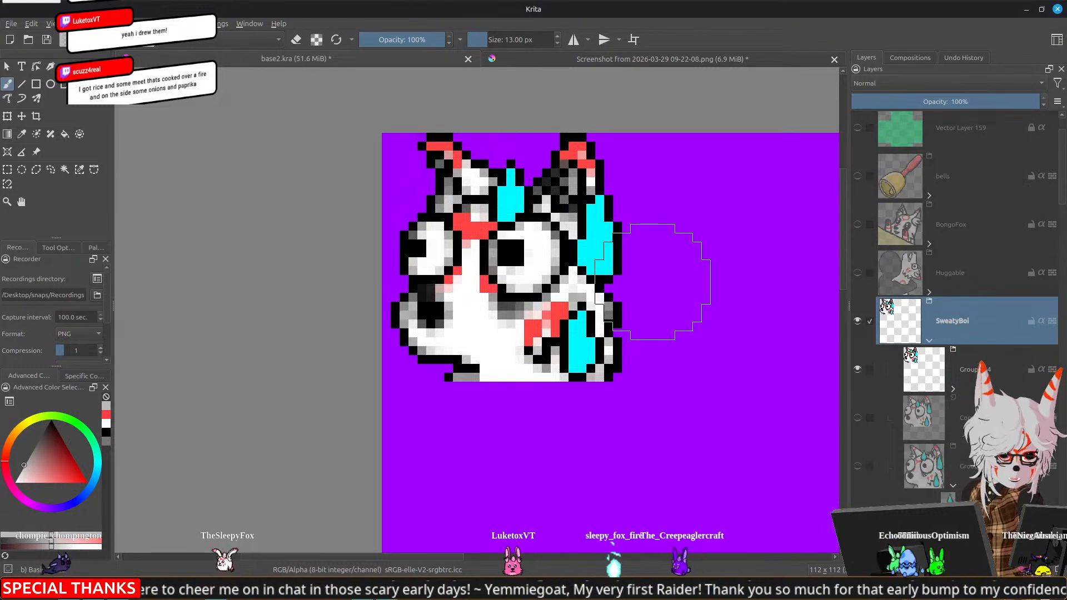
{"action": "scroll", "coordinate": [682, 333], "scroll_direction": "down", "scroll_amount": 5}
{"action": "mouse_move", "coordinate": [683, 345]}
{"action": "left_mouse_down"}
{"action": "mouse_move", "coordinate": [553, 288]}
{"action": "mouse_move", "coordinate": [568, 291]}
{"action": "left_mouse_up"}
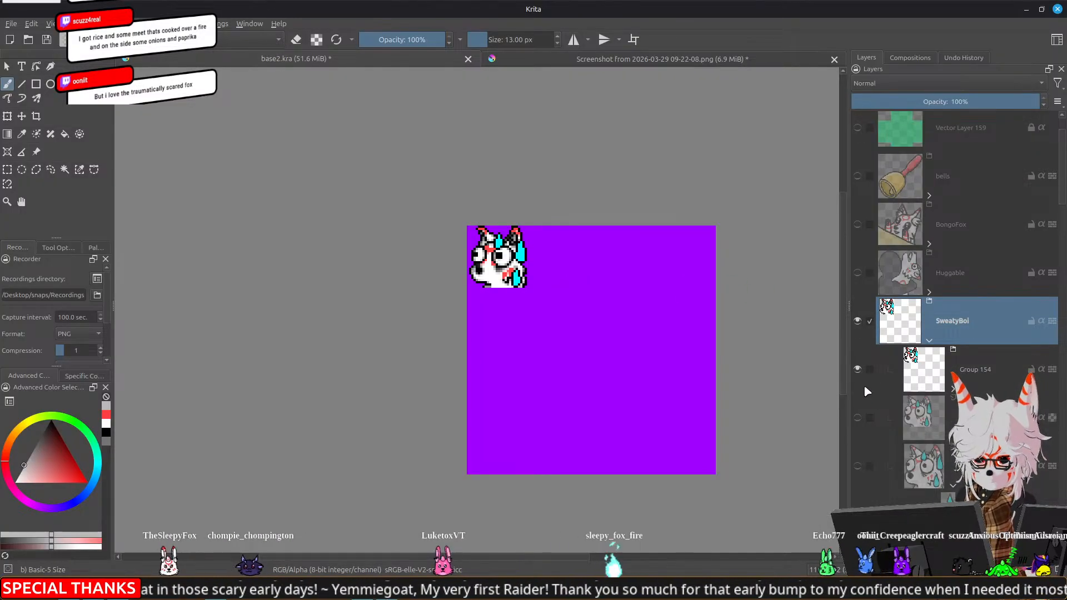
Show Group 150 in place of Group 154 and examine the full-size emote both enlarged and reduced
{"action": "left_click", "coordinate": [858, 369]}
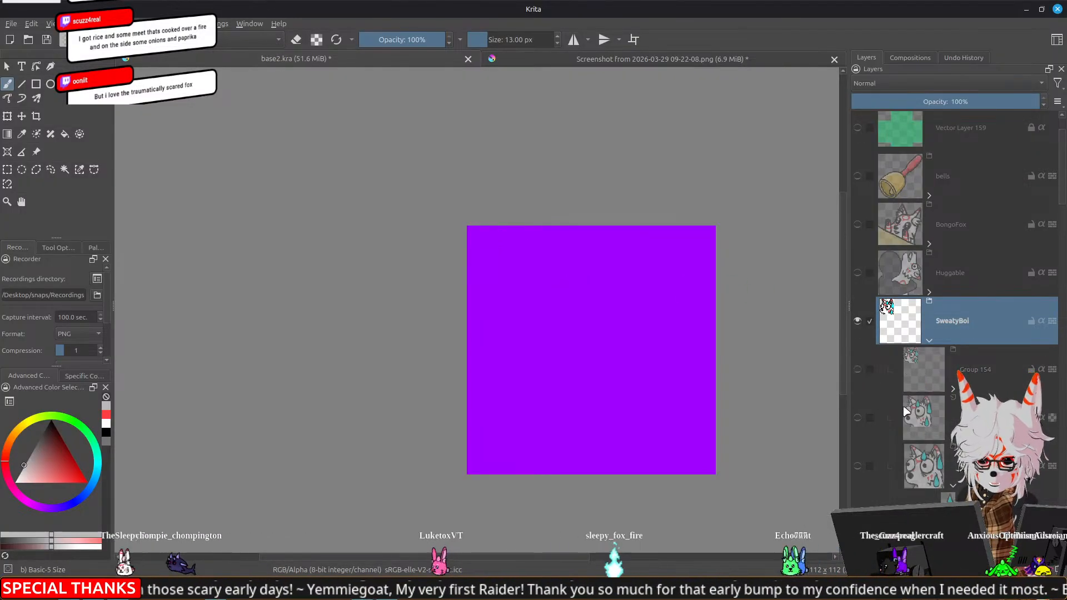
{"action": "left_click", "coordinate": [857, 465]}
{"action": "left_click", "coordinate": [953, 487]}
{"action": "scroll", "coordinate": [624, 405], "scroll_direction": "down", "scroll_amount": 2}
{"action": "left_click_drag", "start_coordinate": [692, 388], "coordinate": [628, 311]}
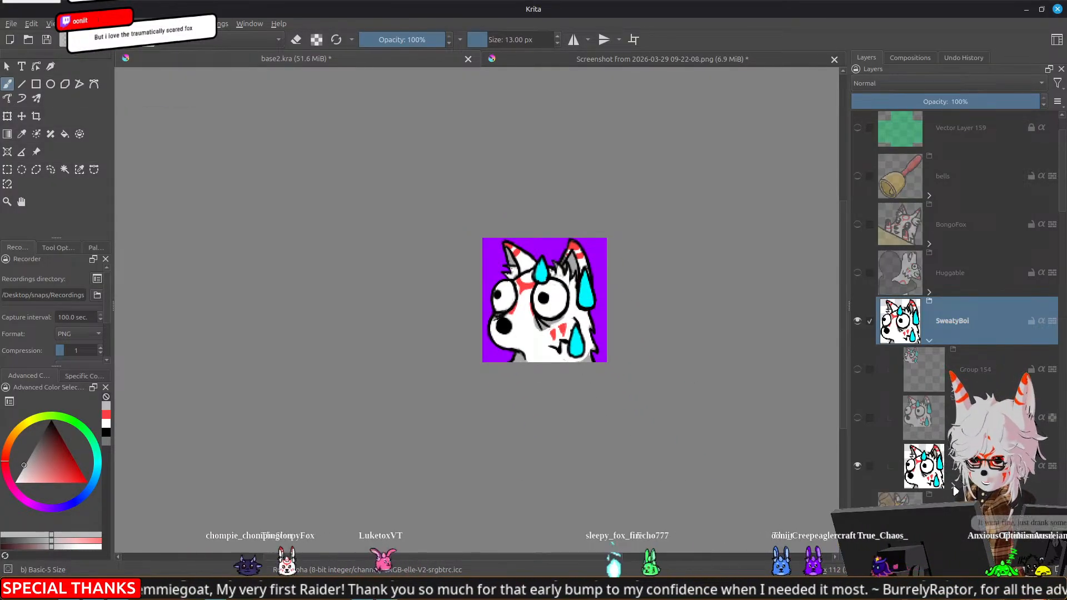
{"action": "left_click", "coordinate": [953, 486]}
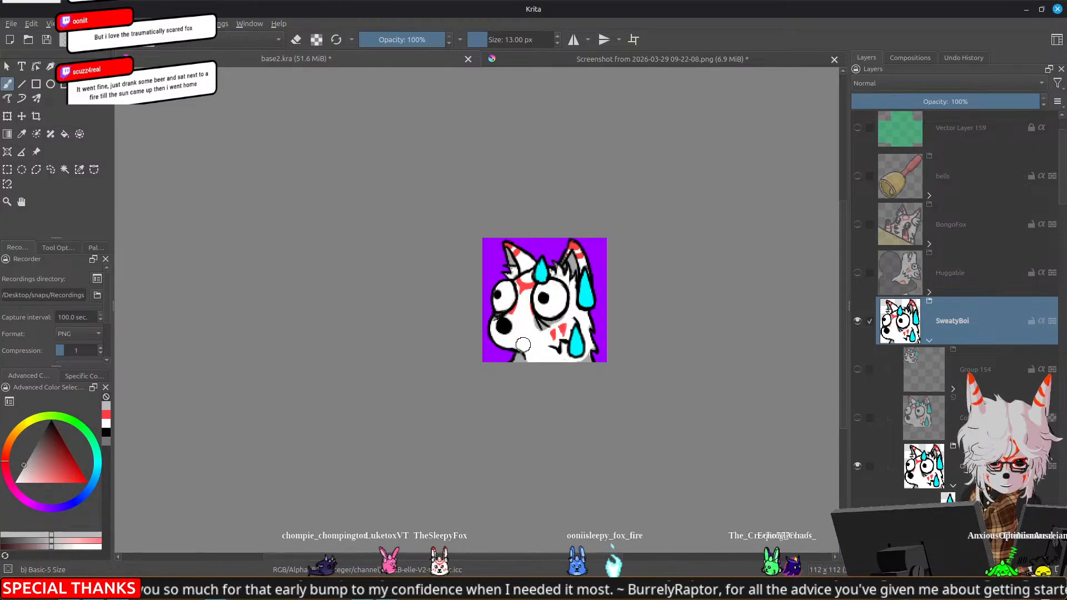
{"action": "scroll", "coordinate": [518, 340], "scroll_direction": "up", "scroll_amount": 2}
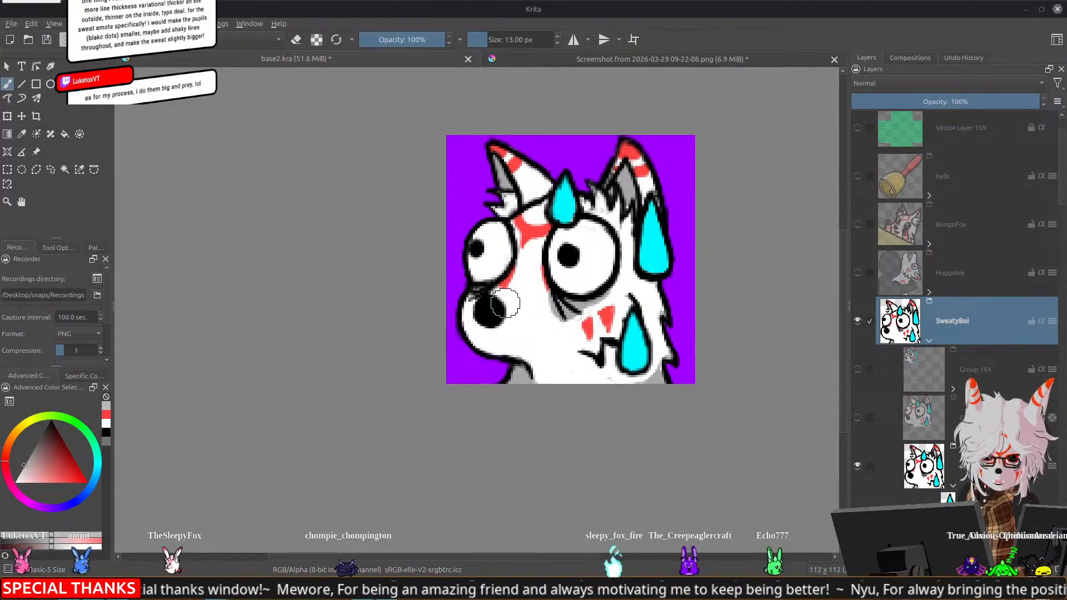
{"action": "scroll", "coordinate": [504, 301], "scroll_direction": "down", "scroll_amount": 4}
{"action": "scroll", "coordinate": [504, 302], "scroll_direction": "up", "scroll_amount": 3}
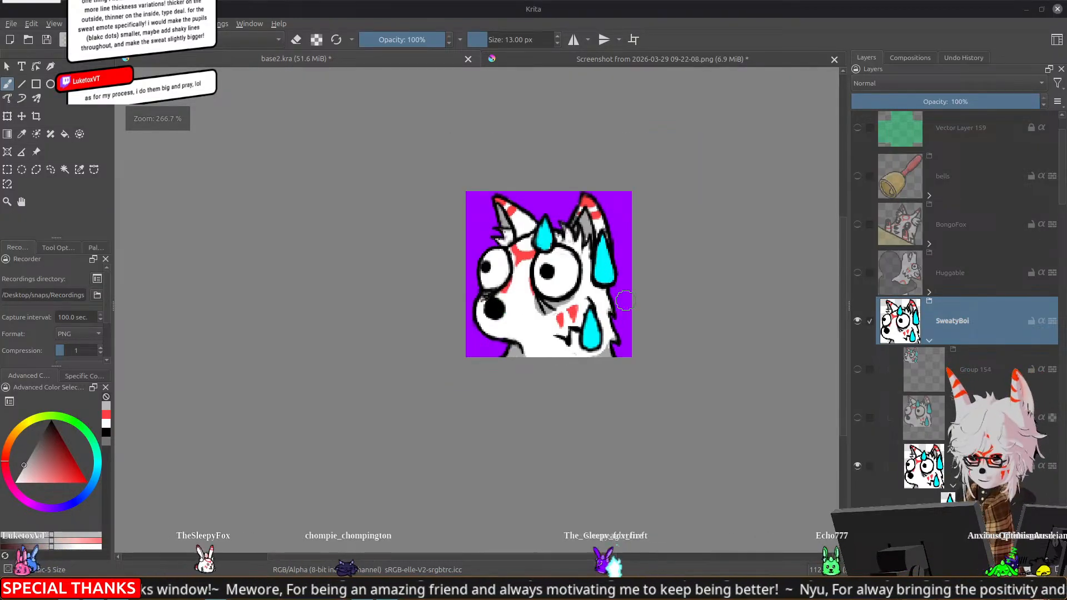
{"action": "scroll", "coordinate": [506, 248], "scroll_direction": "down", "scroll_amount": 5}
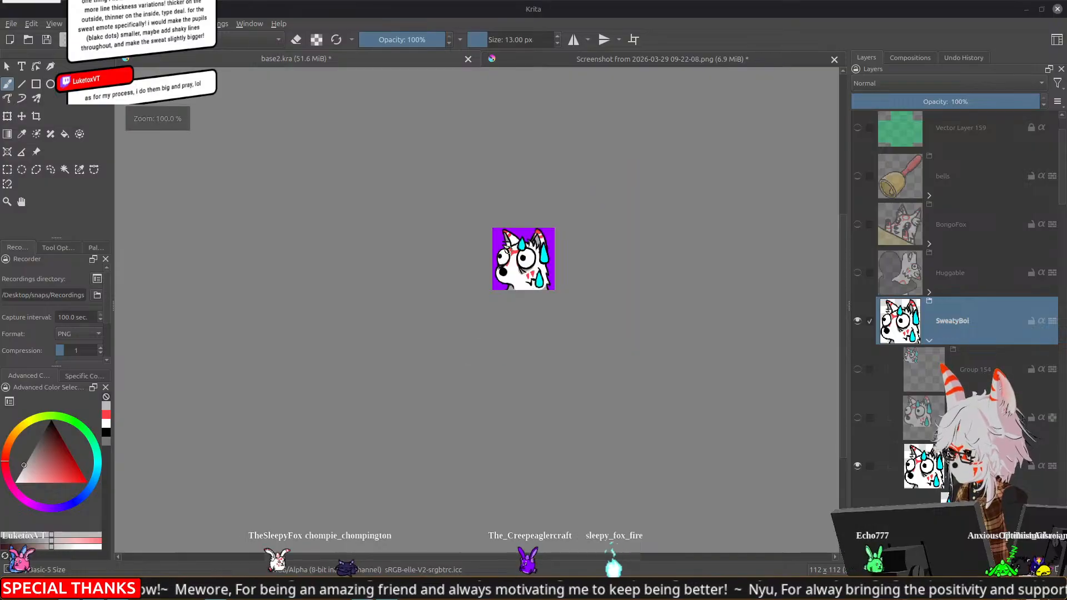
{"action": "scroll", "coordinate": [506, 247], "scroll_direction": "up", "scroll_amount": 1}
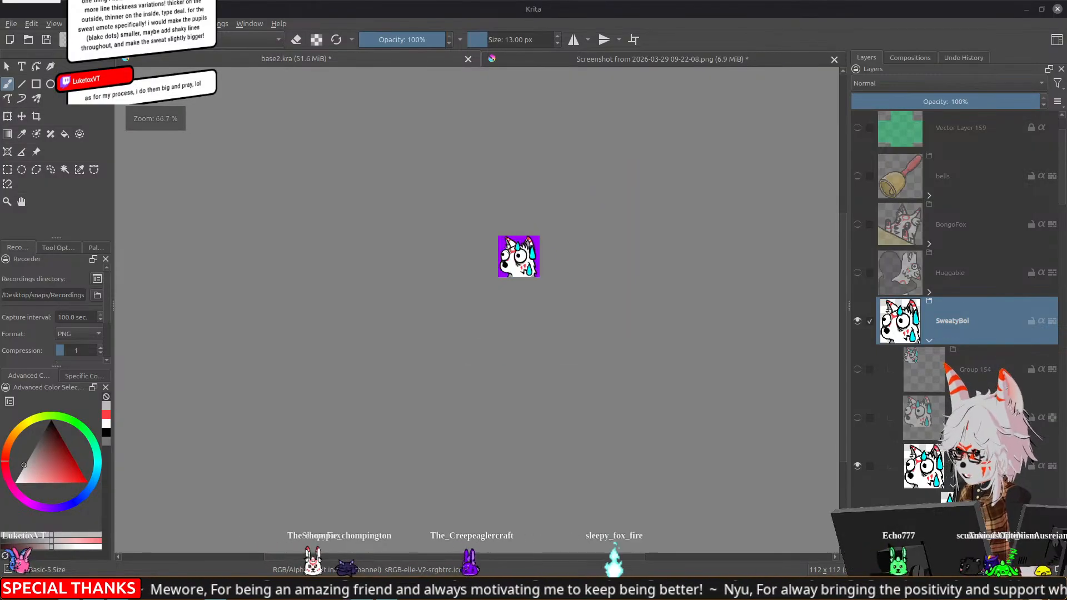
Show Group 154 in place of Group 150, expand it, and select its topmost paint layer
{"action": "left_click", "coordinate": [858, 369]}
{"action": "left_click", "coordinate": [857, 467]}
{"action": "scroll", "coordinate": [517, 256], "scroll_direction": "up", "scroll_amount": 7}
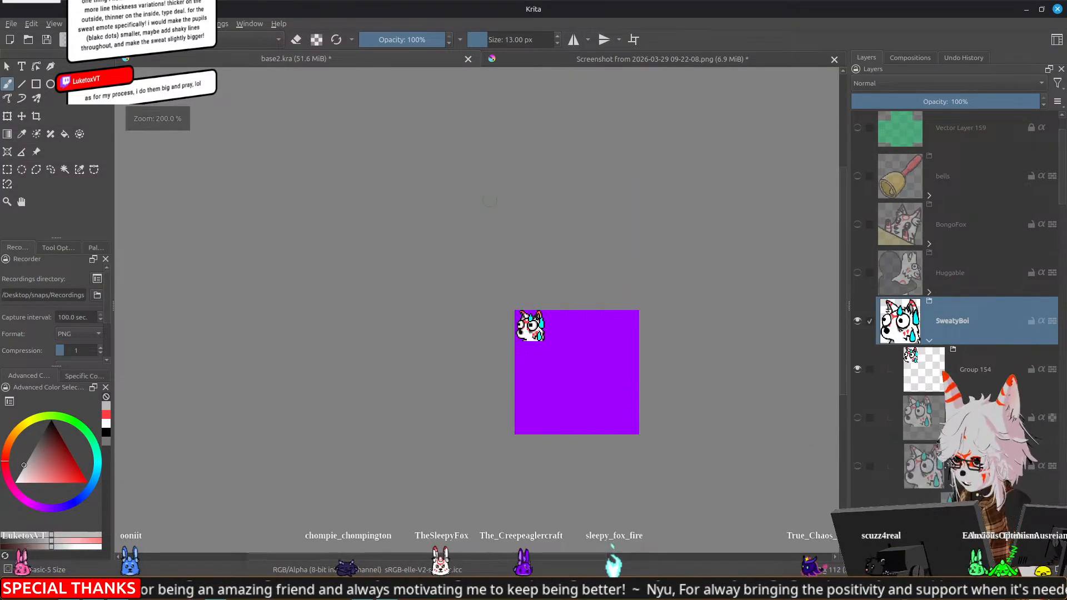
{"action": "scroll", "coordinate": [533, 348], "scroll_direction": "up", "scroll_amount": 4}
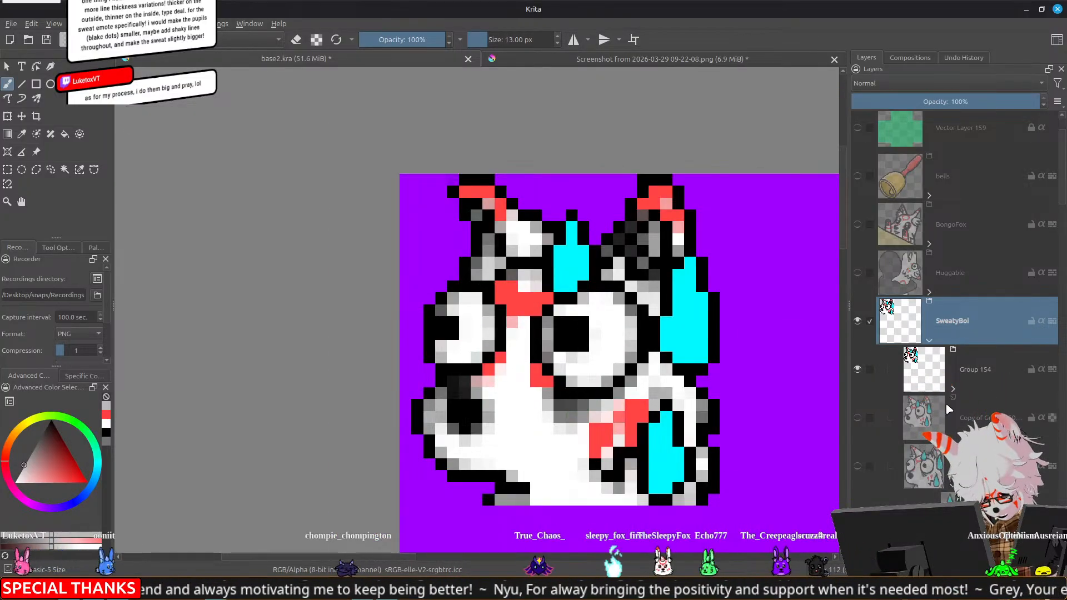
{"action": "left_click", "coordinate": [953, 389]}
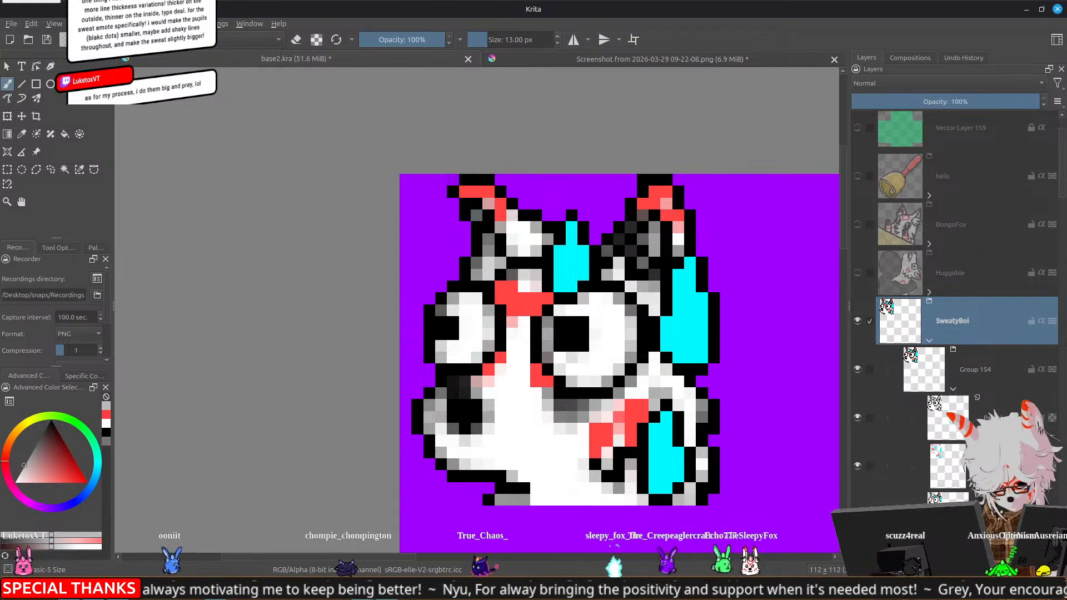
{"action": "left_click", "coordinate": [963, 417]}
With the 1 px Pixel Art brush, paint over the smaller eye's pupil and redraw it as a single black pixel
{"action": "left_click", "coordinate": [148, 40]}
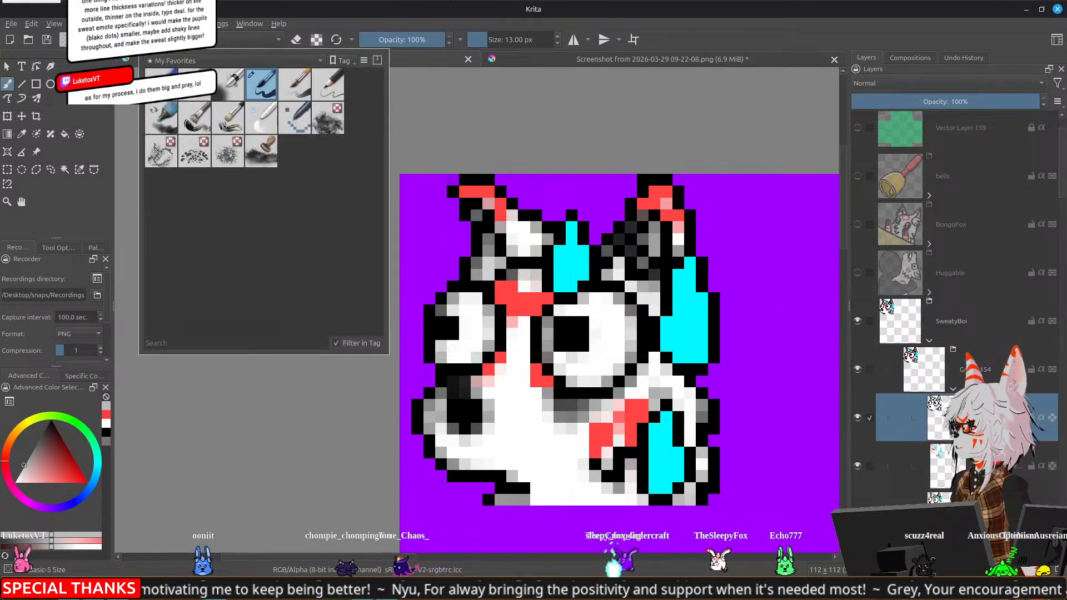
{"action": "left_click", "coordinate": [294, 118]}
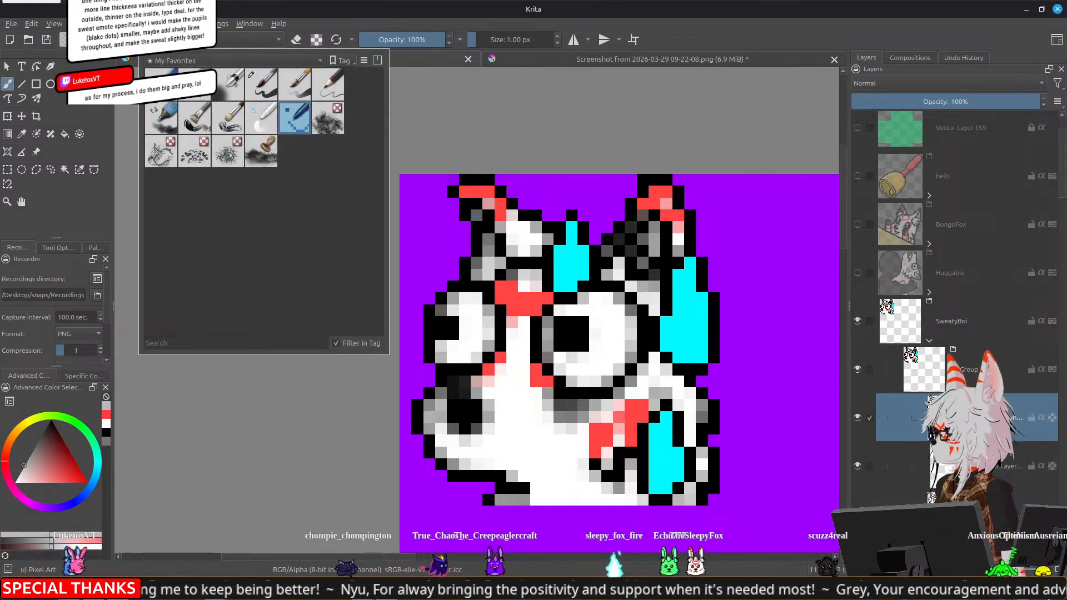
{"action": "left_click_drag", "start_coordinate": [461, 284], "coordinate": [494, 250]}
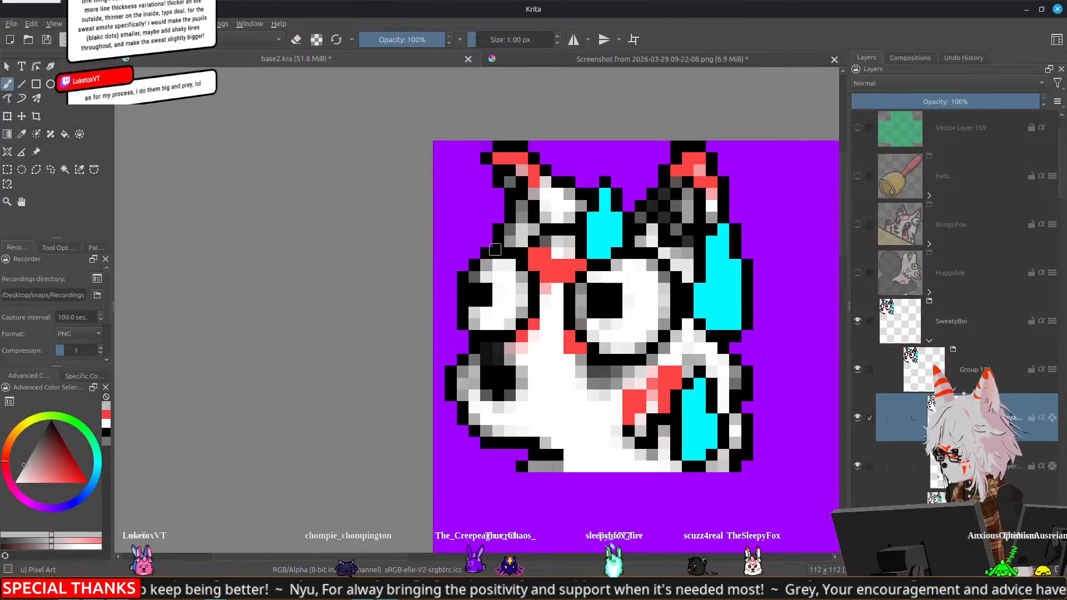
{"action": "left_click_drag", "start_coordinate": [480, 291], "coordinate": [487, 301]}
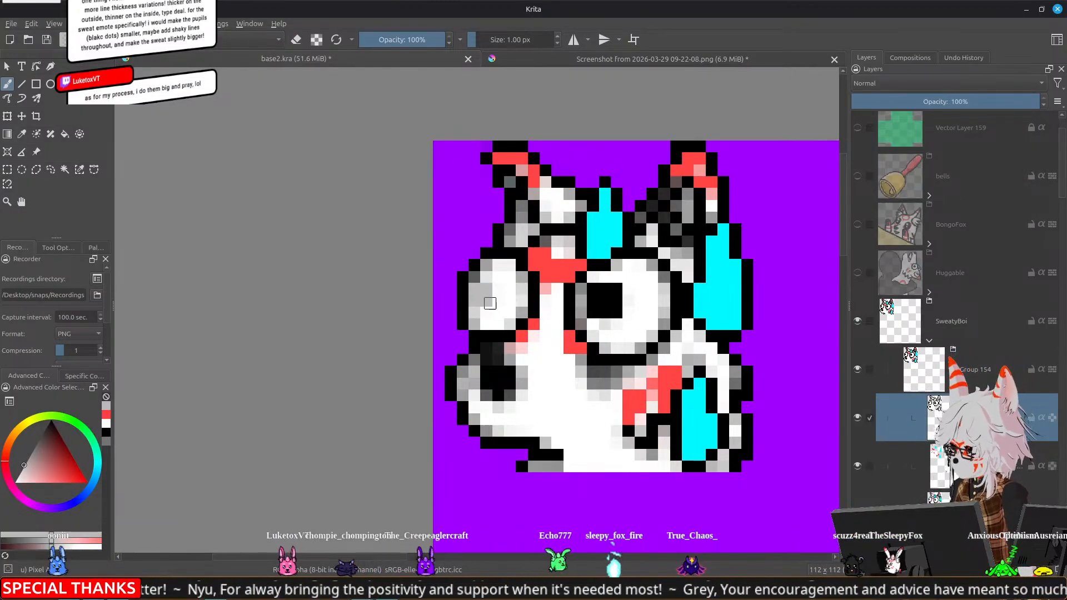
{"action": "left_click", "coordinate": [463, 304], "text": "ctrl"}
{"action": "left_click", "coordinate": [485, 302]}
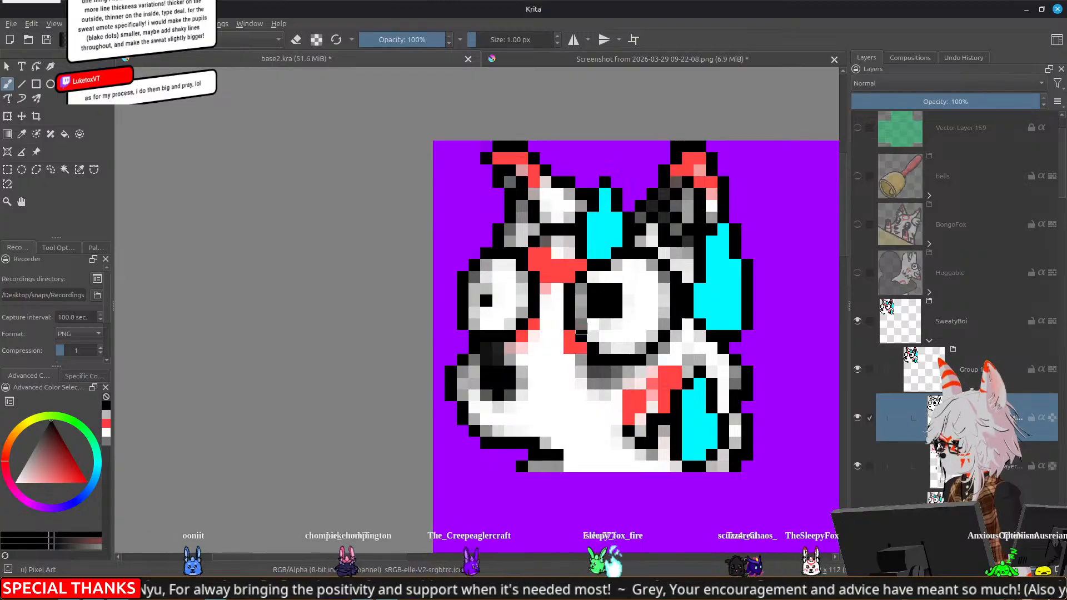
Erase the larger eye's pupil around one black pixel and check the emote at reduced size
{"action": "key", "text": "e"}
{"action": "left_click_drag", "start_coordinate": [594, 291], "coordinate": [617, 312]}
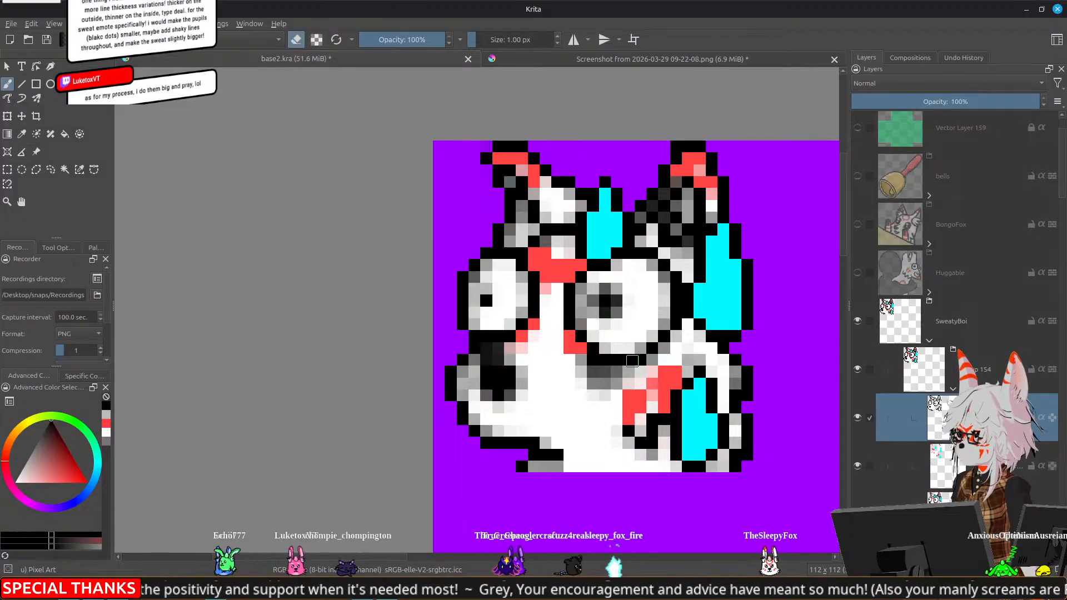
{"action": "scroll", "coordinate": [638, 373], "scroll_direction": "down", "scroll_amount": 8}
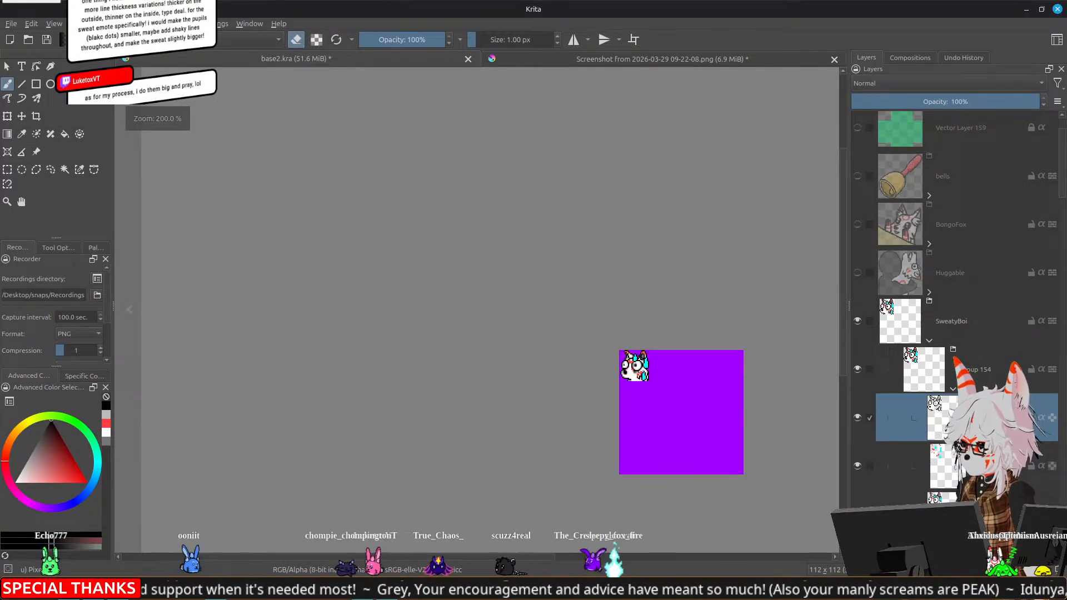
{"action": "scroll", "coordinate": [639, 374], "scroll_direction": "down", "scroll_amount": 1}
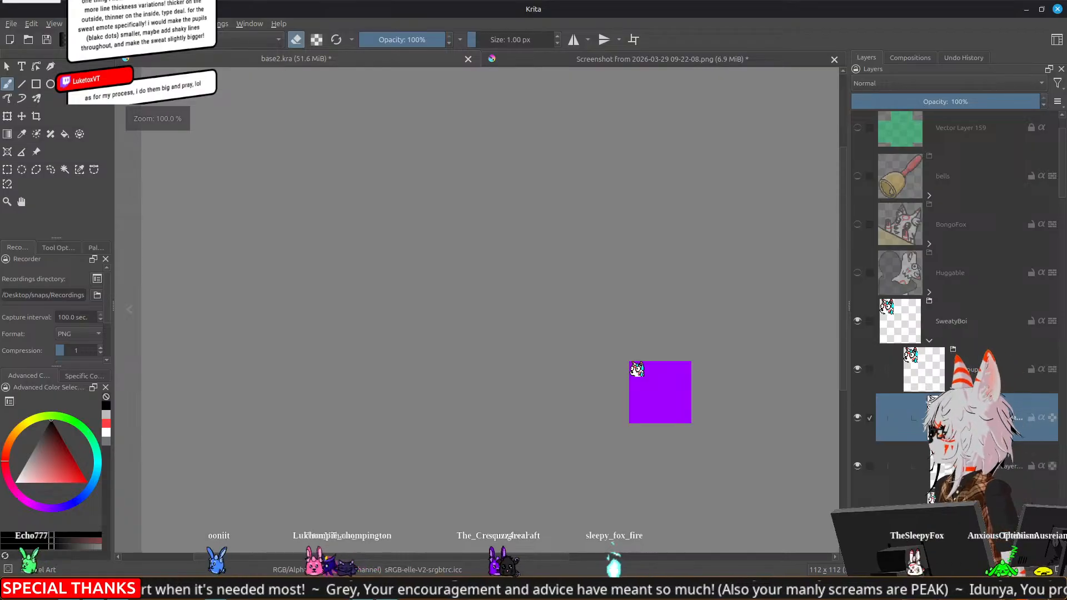
{"action": "scroll", "coordinate": [638, 374], "scroll_direction": "up", "scroll_amount": 10}
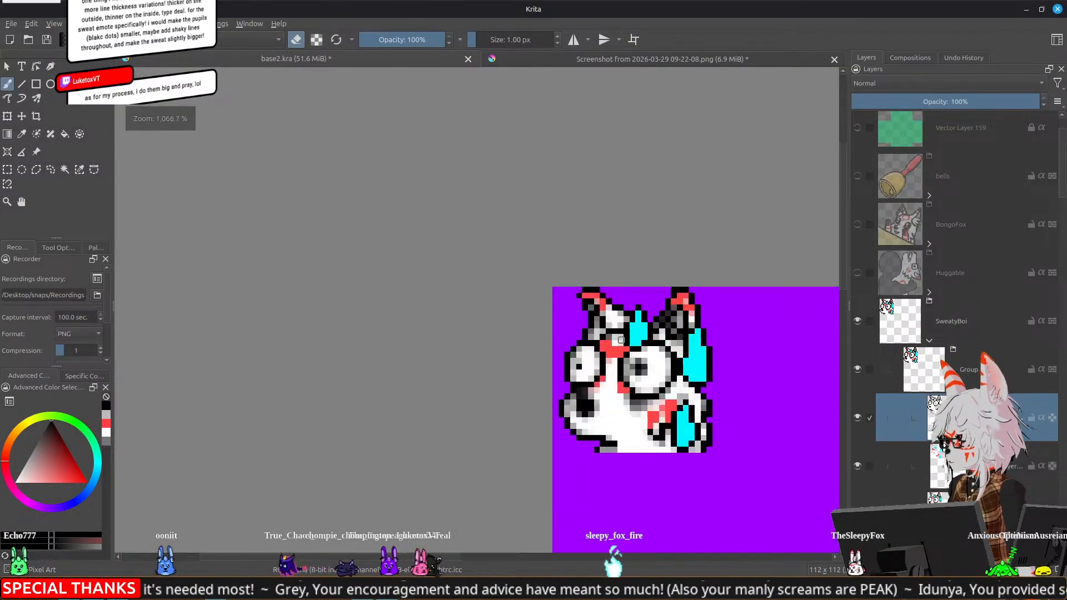
Erase the grey remnants around the larger eye's pupil on the third paint layer of Group 154
{"action": "left_click", "coordinate": [915, 501]}
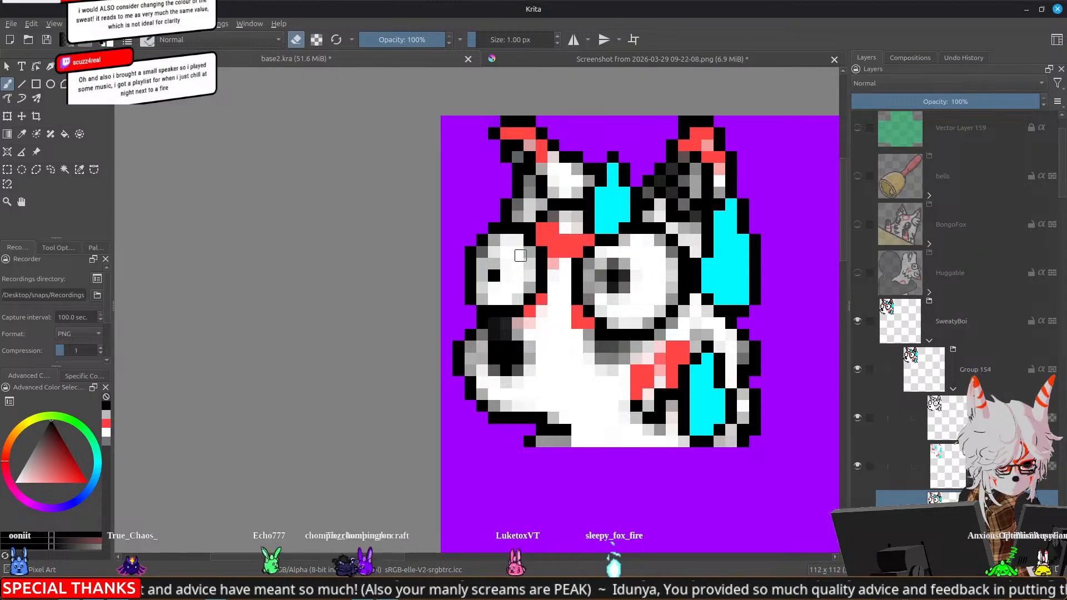
{"action": "left_click_drag", "start_coordinate": [494, 262], "coordinate": [401, 266]}
{"action": "left_click_drag", "start_coordinate": [528, 267], "coordinate": [537, 295]}
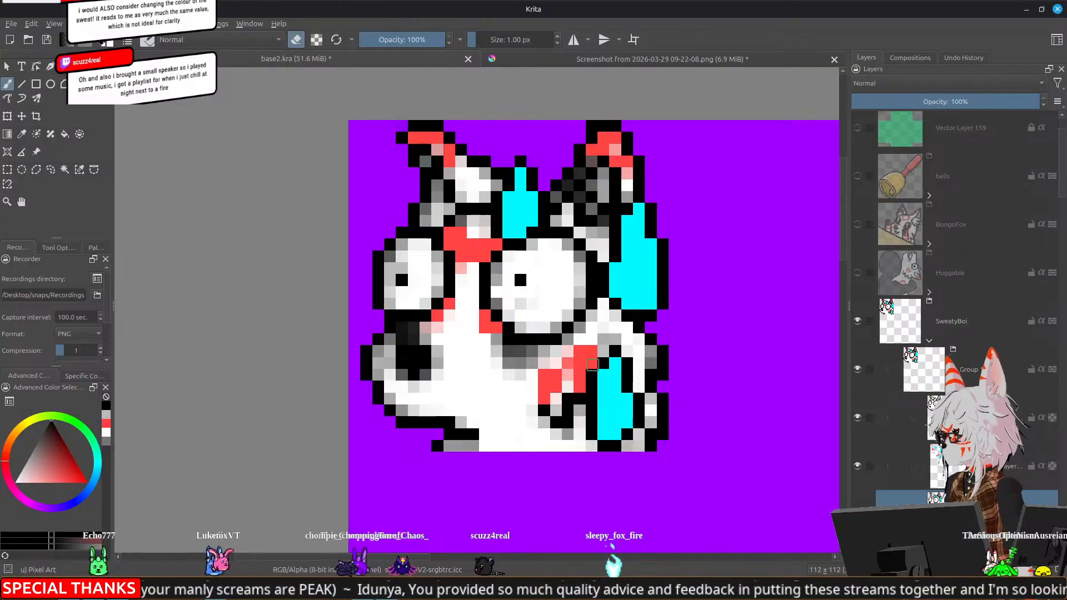
Paint the larger eye's pupil as a black block two pixels square and check the emote at reduced size
{"action": "key", "text": "e"}
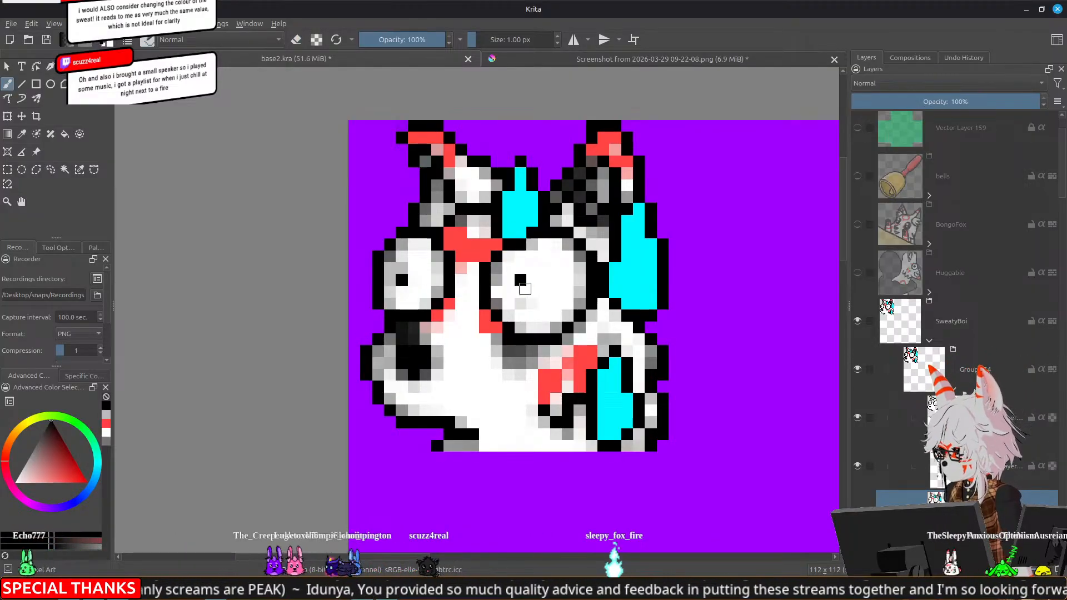
{"action": "left_click", "coordinate": [522, 291]}
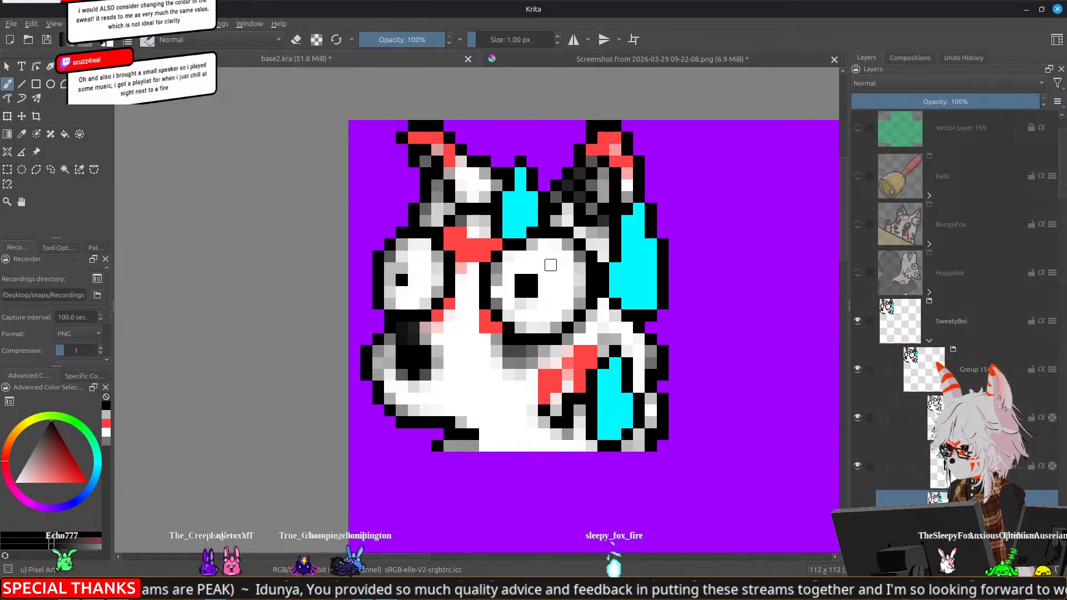
{"action": "scroll", "coordinate": [550, 265], "scroll_direction": "down", "scroll_amount": 8}
{"action": "scroll", "coordinate": [574, 258], "scroll_direction": "up", "scroll_amount": 1}
{"action": "scroll", "coordinate": [573, 259], "scroll_direction": "down", "scroll_amount": 2}
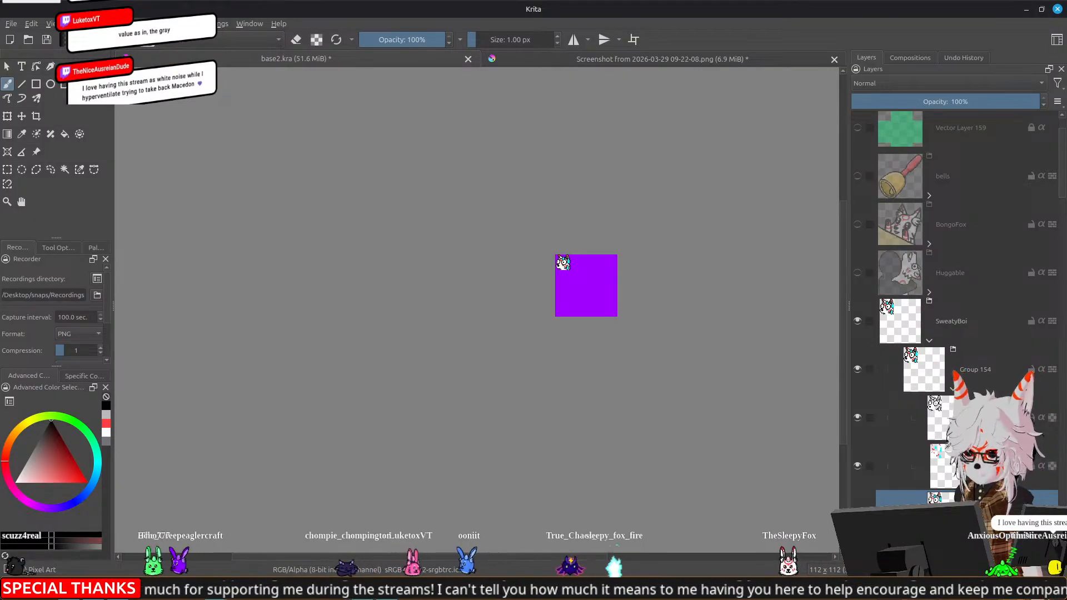
{"action": "scroll", "coordinate": [584, 181], "scroll_direction": "up", "scroll_amount": 2}
{"action": "scroll", "coordinate": [584, 186], "scroll_direction": "up", "scroll_amount": 2}
{"action": "left_click_drag", "start_coordinate": [584, 416], "coordinate": [654, 251]}
Collapse and hide Group 154, show Group 150, and select Group 150's sweat-drop paint layer
{"action": "left_click", "coordinate": [953, 389]}
{"action": "left_click", "coordinate": [953, 390]}
{"action": "left_click", "coordinate": [953, 390]}
{"action": "left_click", "coordinate": [857, 369]}
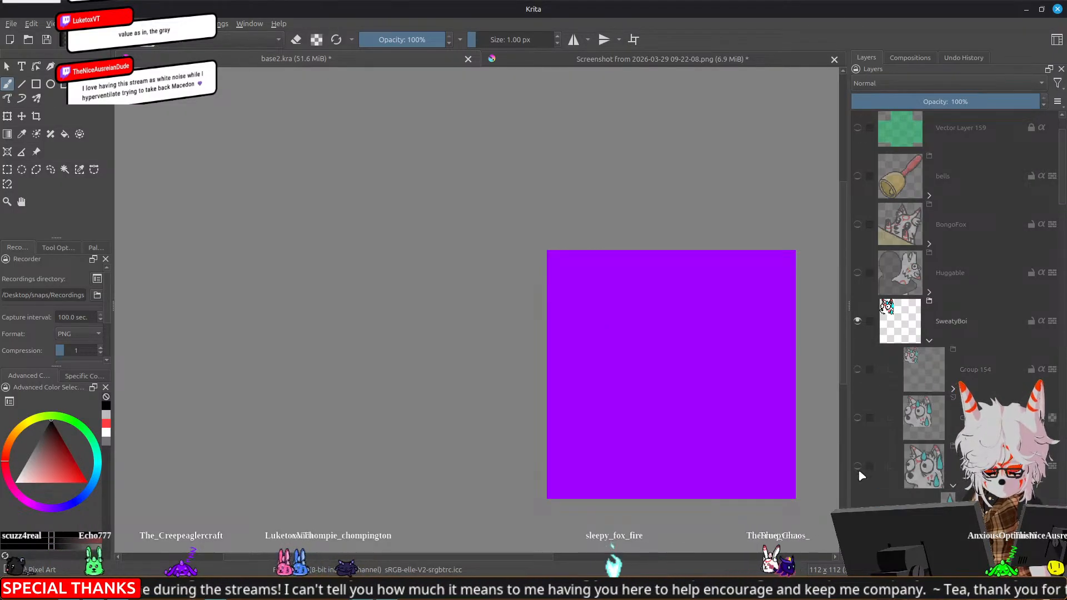
{"action": "left_click", "coordinate": [858, 466]}
{"action": "scroll", "coordinate": [891, 463], "scroll_direction": "down", "scroll_amount": 3}
{"action": "left_click", "coordinate": [929, 389]}
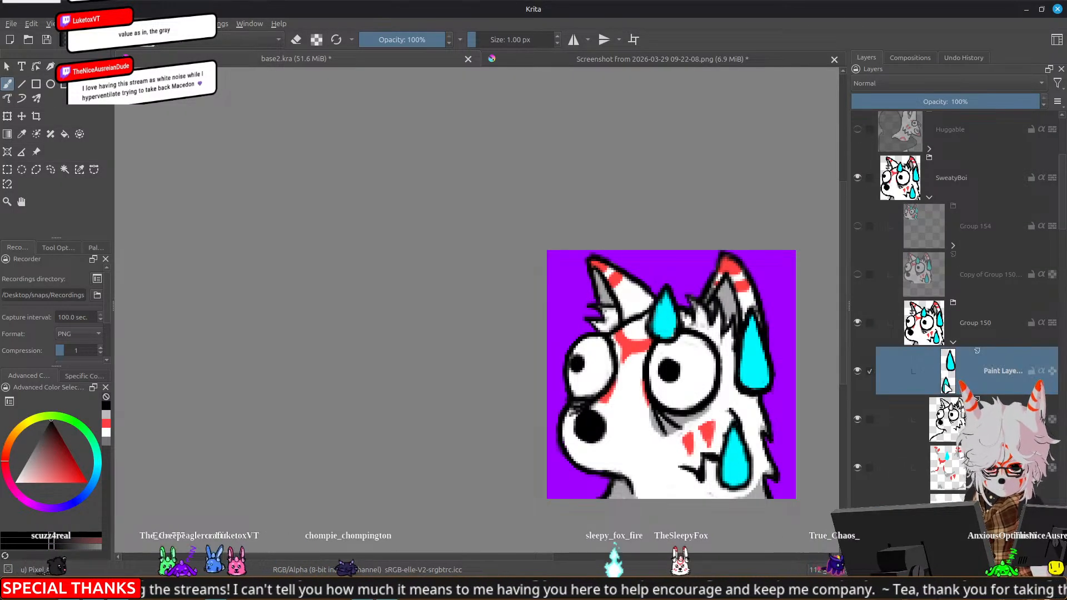
Try a dark teal shading stroke on the sweat drop beside the ear
{"action": "left_click_drag", "start_coordinate": [750, 360], "coordinate": [661, 259]}
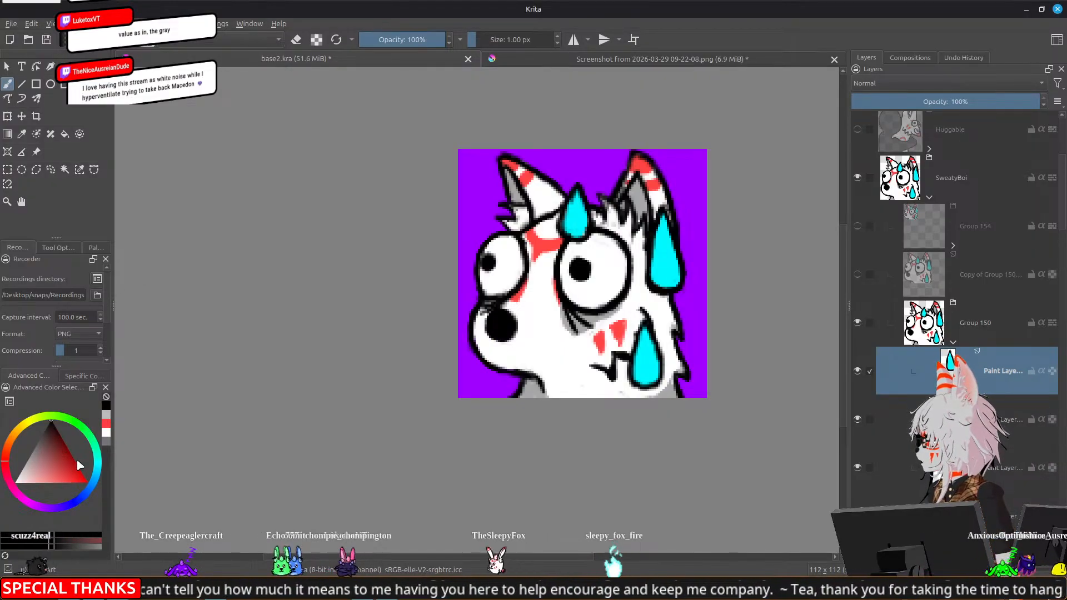
{"action": "left_click", "coordinate": [94, 477]}
{"action": "mouse_move", "coordinate": [76, 461]}
{"action": "left_mouse_down"}
{"action": "mouse_move", "coordinate": [79, 438]}
{"action": "mouse_move", "coordinate": [87, 482]}
{"action": "mouse_move", "coordinate": [73, 458]}
{"action": "left_mouse_up"}
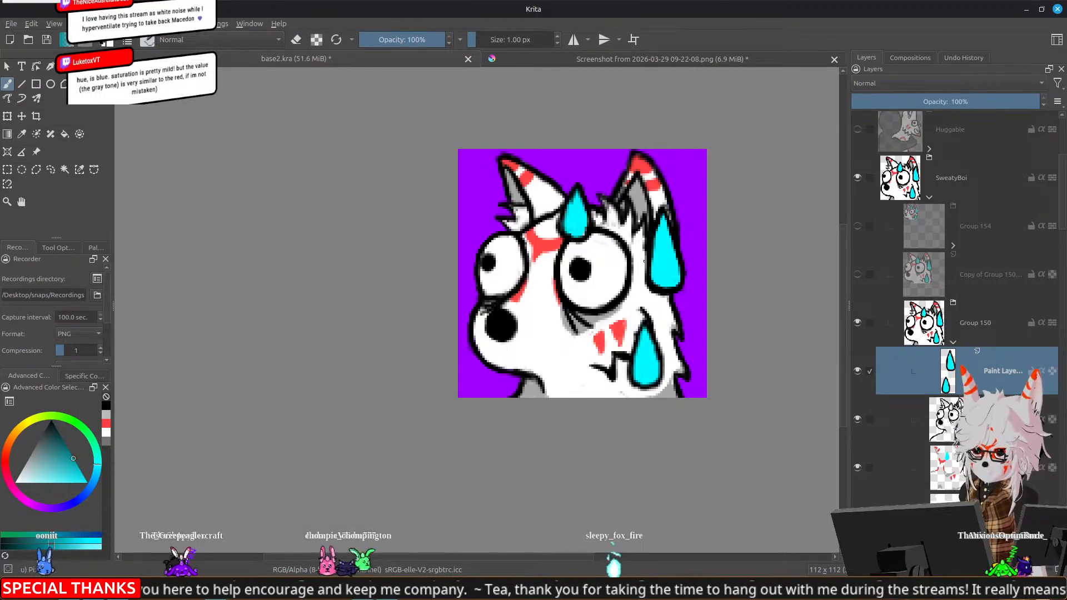
{"action": "left_click", "coordinate": [671, 268]}
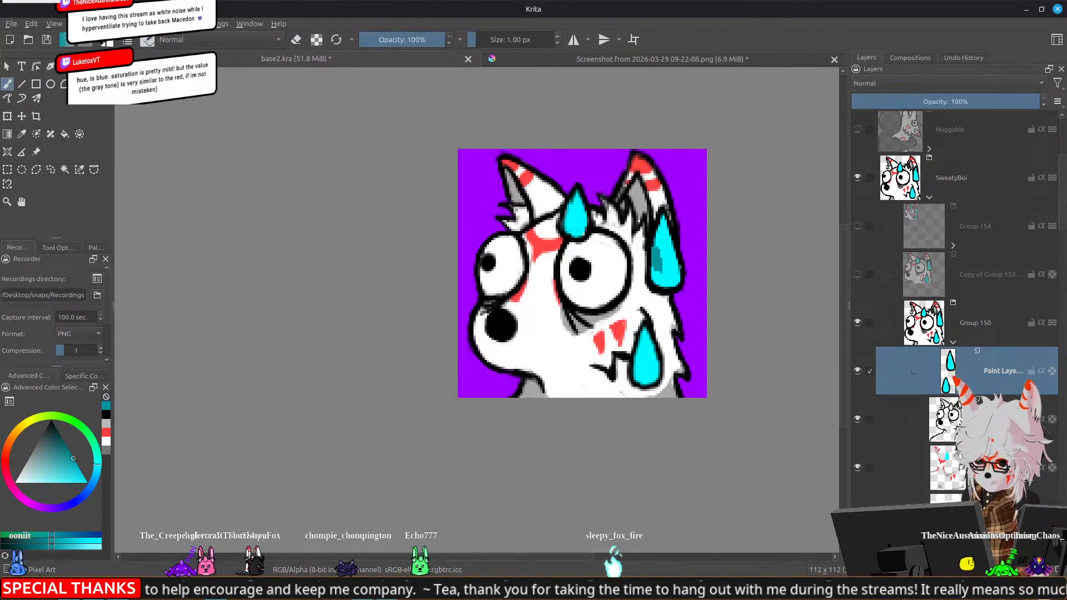
Undo the teal stroke and try single dabs on the same sweat drop with a 20 px brush, undoing each
{"action": "key", "text": "bracketright"}
{"action": "key", "text": "bracketright"}
{"action": "key", "text": "bracketright"}
{"action": "key", "text": "bracketright"}
{"action": "key", "text": "bracketright"}
{"action": "key", "text": "bracketright"}
{"action": "key", "text": "bracketright"}
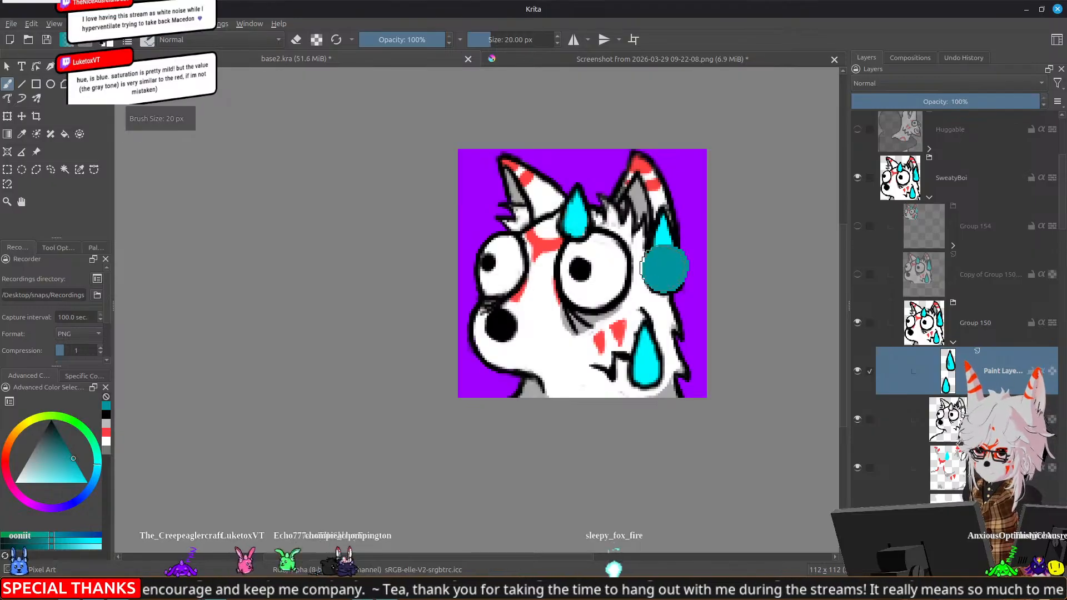
{"action": "key", "text": "ctrl+z"}
{"action": "left_click", "coordinate": [662, 272]}
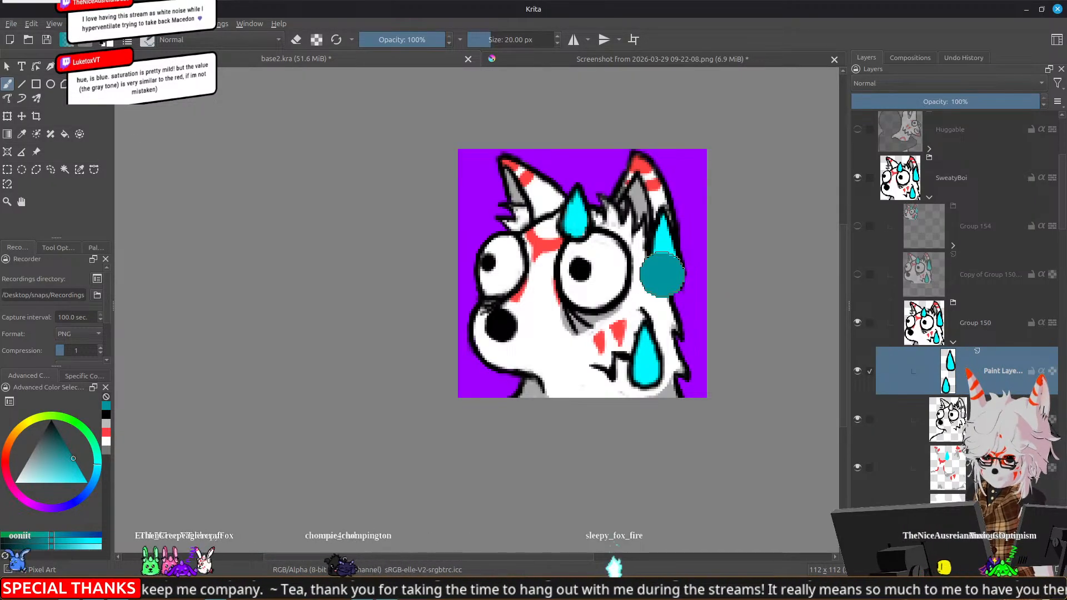
{"action": "key", "text": "ctrl+z"}
{"action": "left_click", "coordinate": [666, 263]}
{"action": "key", "text": "ctrl+z"}
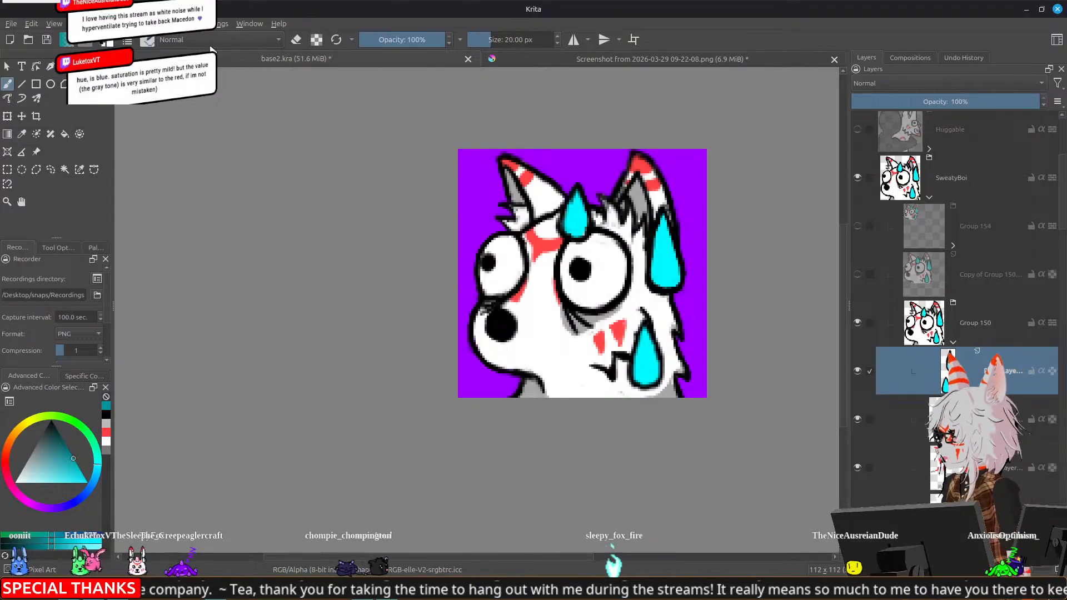
Enable pen pressure control of the brush size for the Pixel Art brush
{"action": "left_click", "coordinate": [129, 42]}
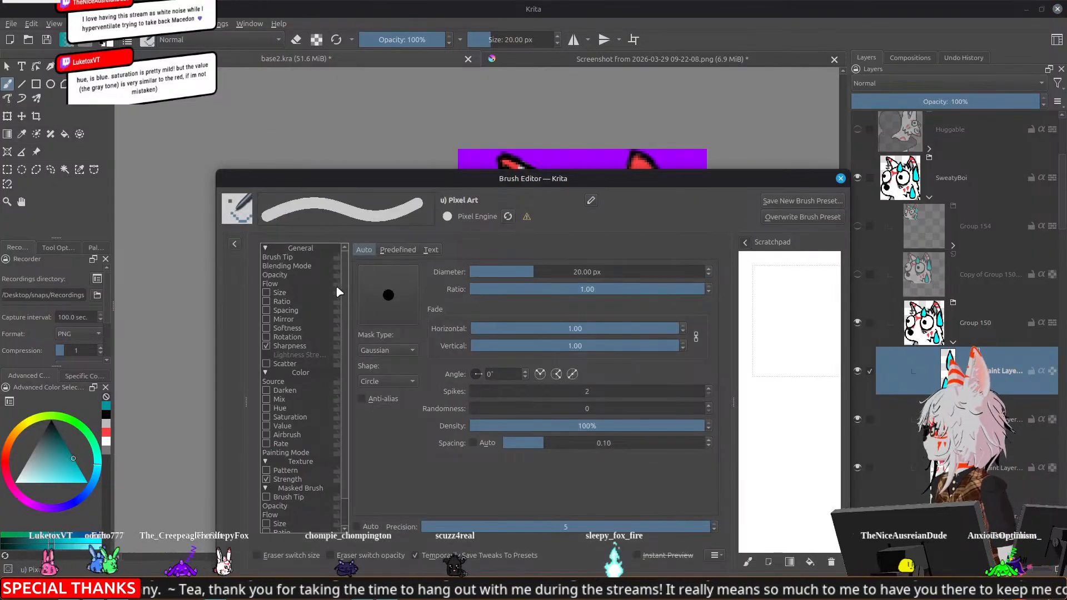
{"action": "left_click", "coordinate": [279, 293]}
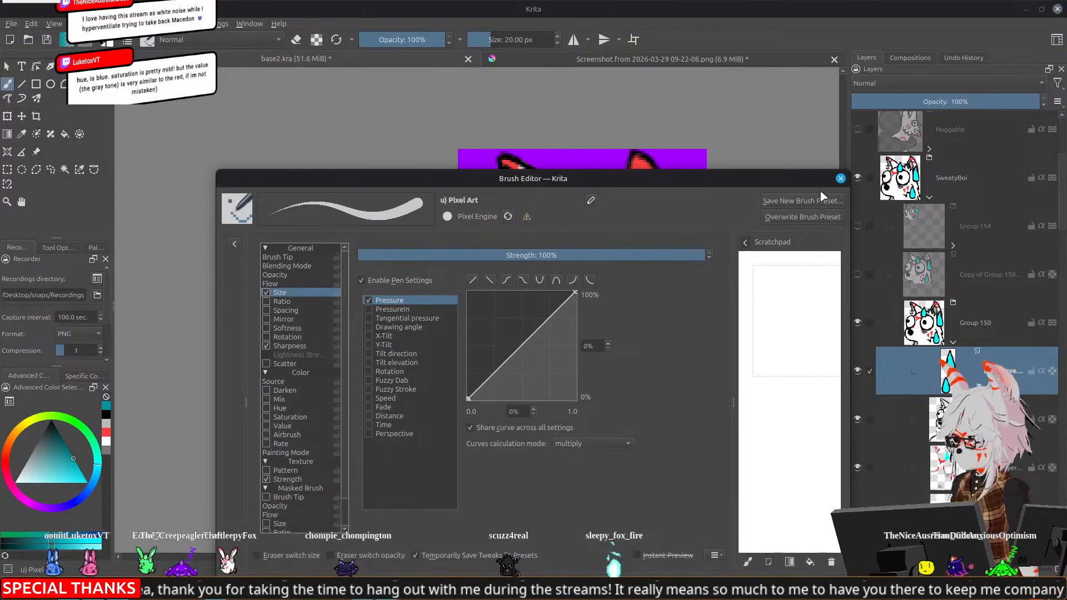
{"action": "left_click", "coordinate": [840, 178]}
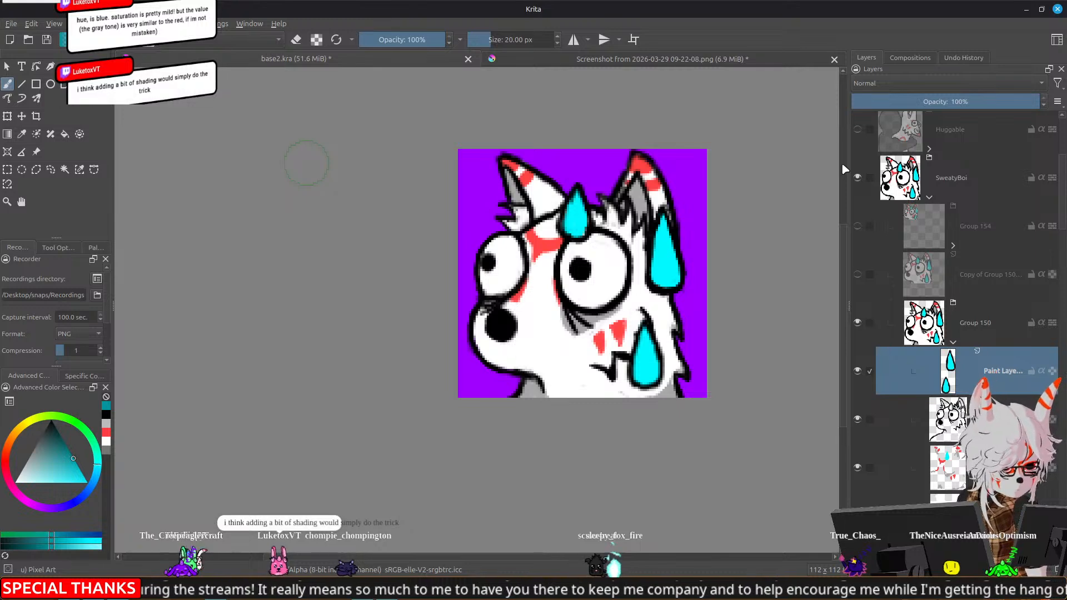
Compare the HSV values of the red cheek marking and the cyan sweat drop in the foreground colour selector
{"action": "scroll", "coordinate": [584, 237], "scroll_direction": "up", "scroll_amount": 3}
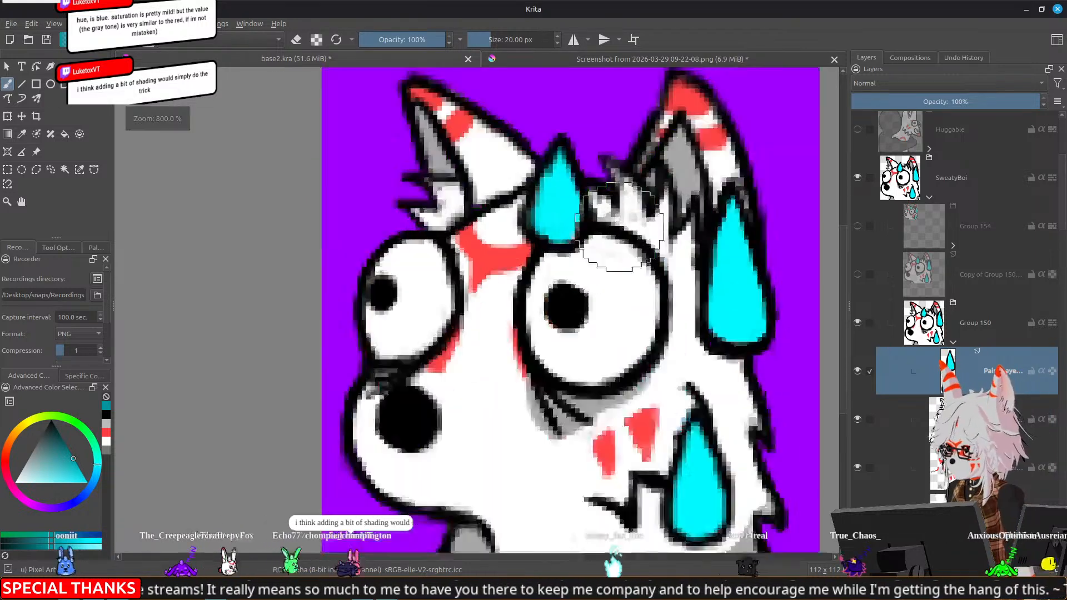
{"action": "left_click_drag", "start_coordinate": [689, 252], "coordinate": [503, 204]}
{"action": "scroll", "coordinate": [586, 244], "scroll_direction": "up", "scroll_amount": 1}
{"action": "left_click_drag", "start_coordinate": [656, 228], "coordinate": [602, 248]}
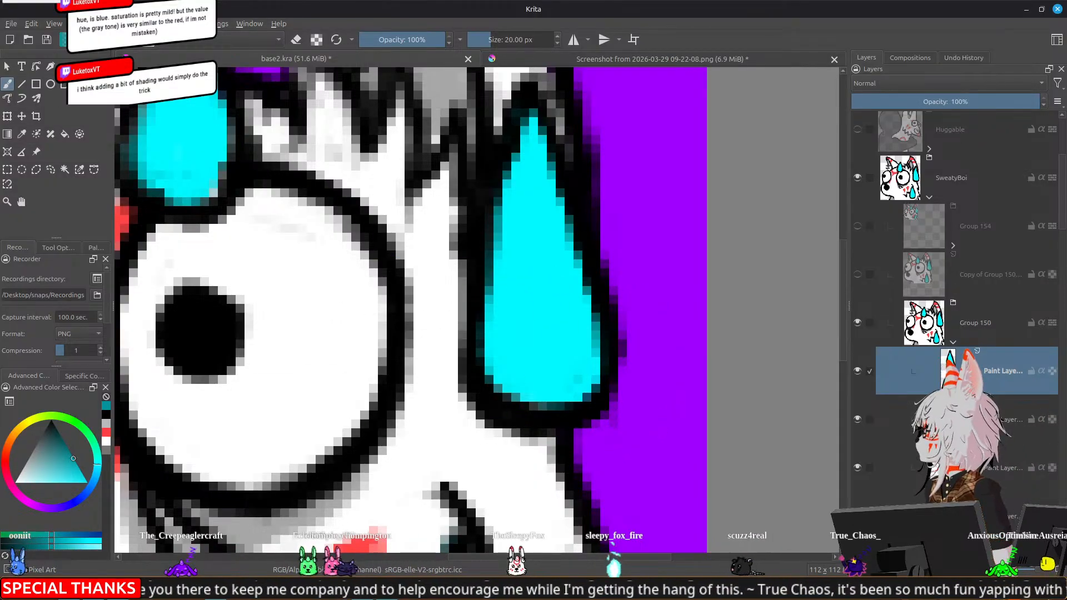
{"action": "left_click", "coordinate": [105, 37]}
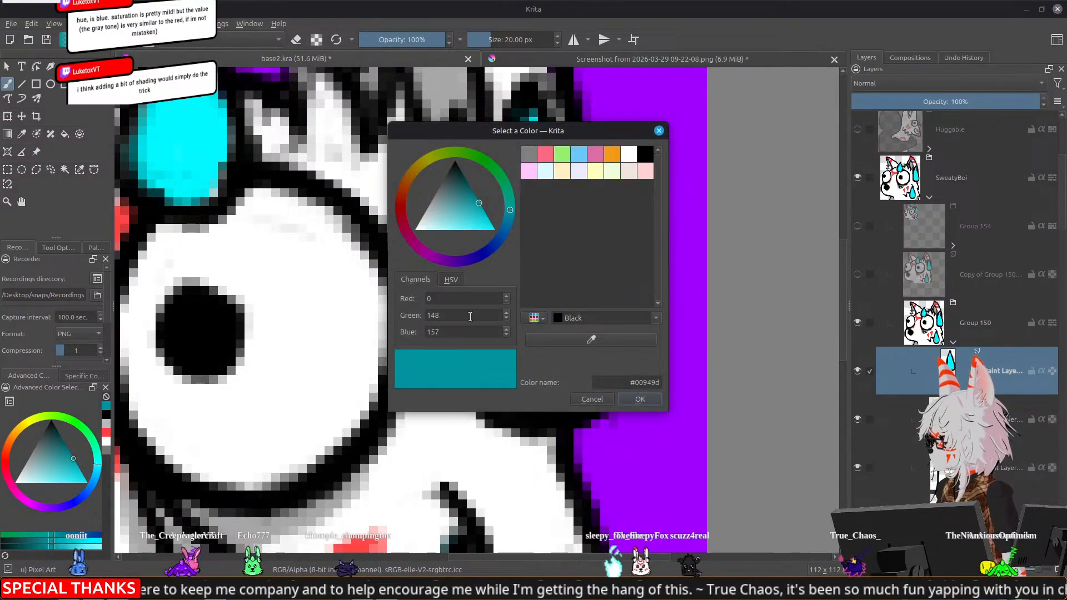
{"action": "left_click", "coordinate": [451, 280]}
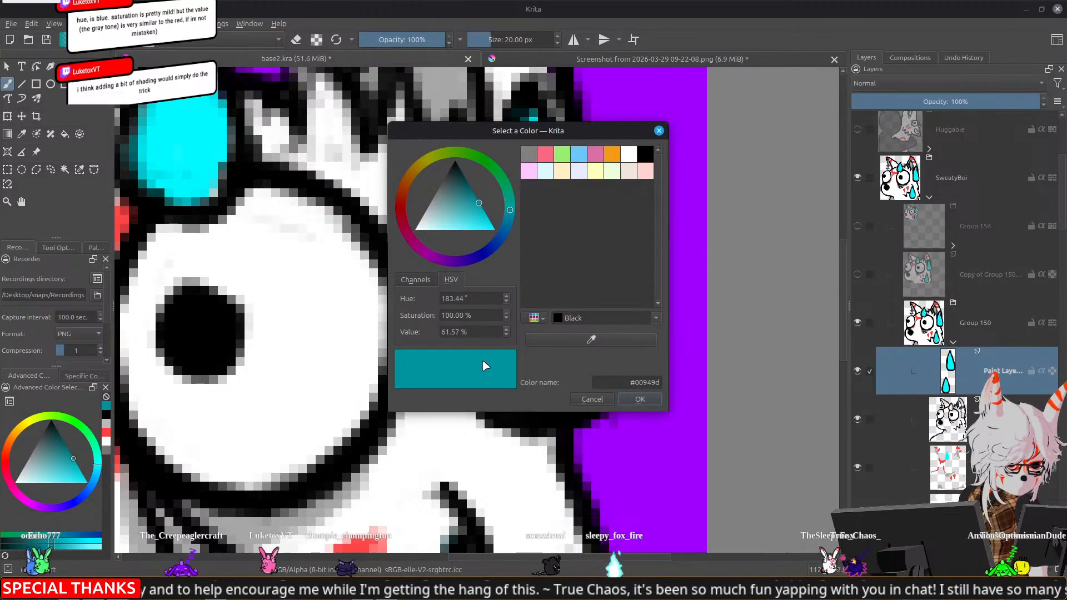
{"action": "left_click_drag", "start_coordinate": [488, 125], "coordinate": [683, 76]}
{"action": "scroll", "coordinate": [519, 341], "scroll_direction": "down", "scroll_amount": 3}
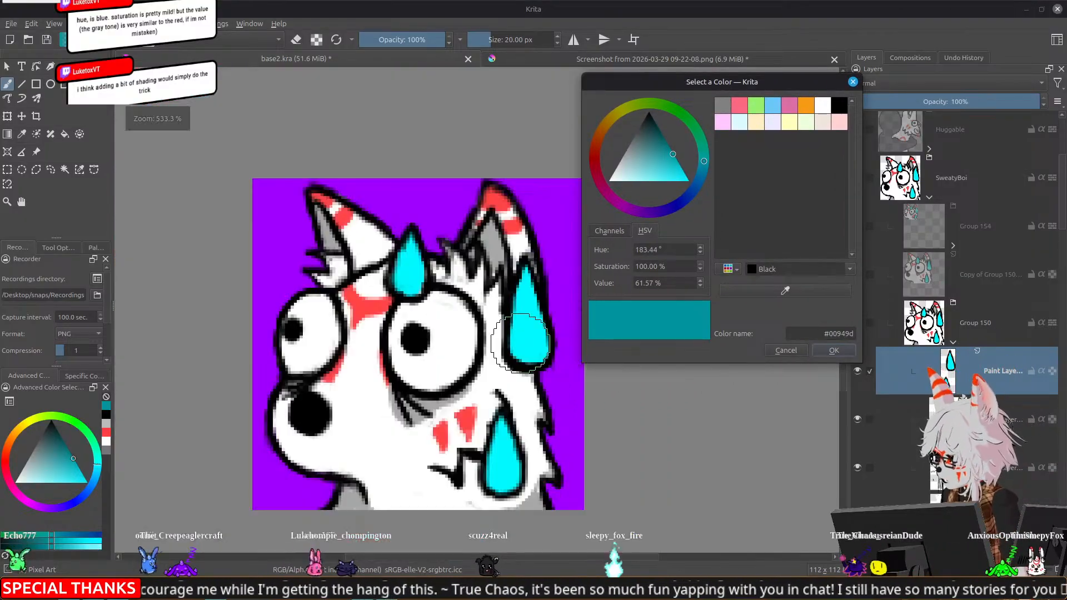
{"action": "left_click", "coordinate": [468, 418], "text": "ctrl"}
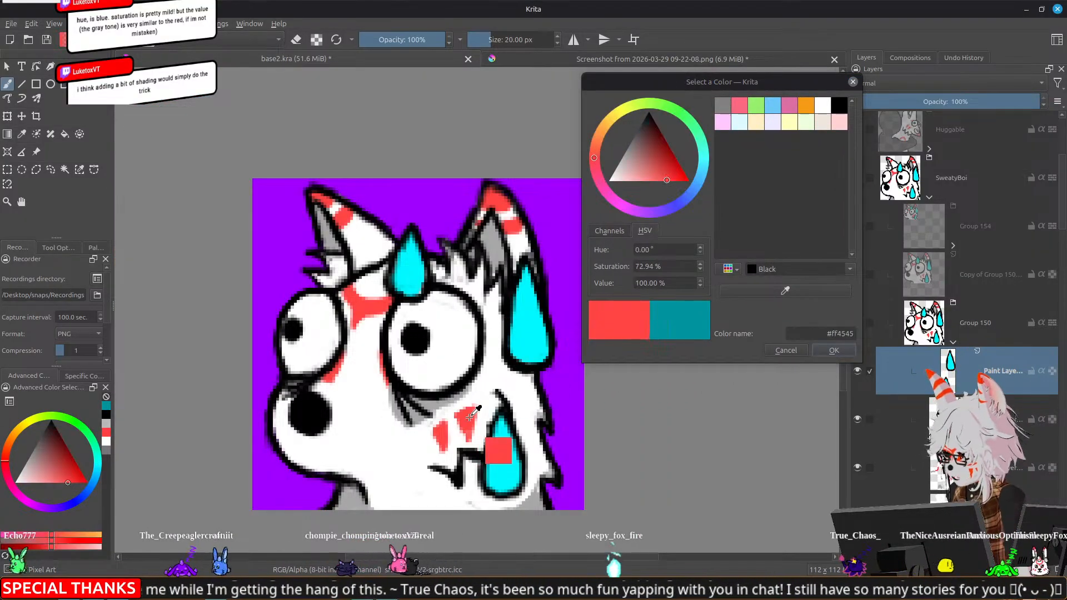
{"action": "left_click", "coordinate": [534, 319], "text": "ctrl"}
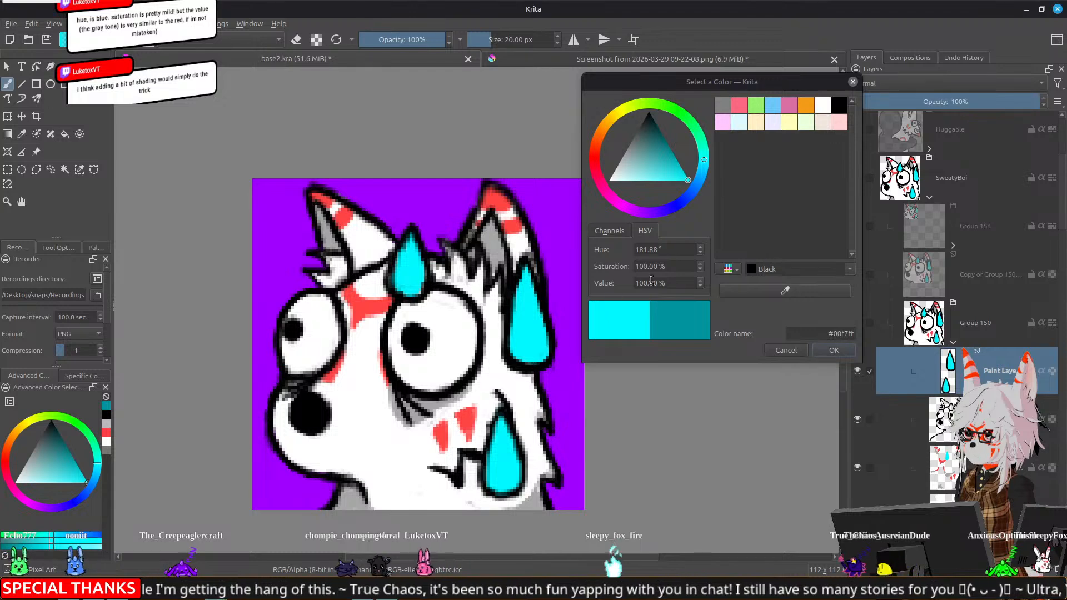
{"action": "left_click", "coordinate": [460, 411], "text": "ctrl"}
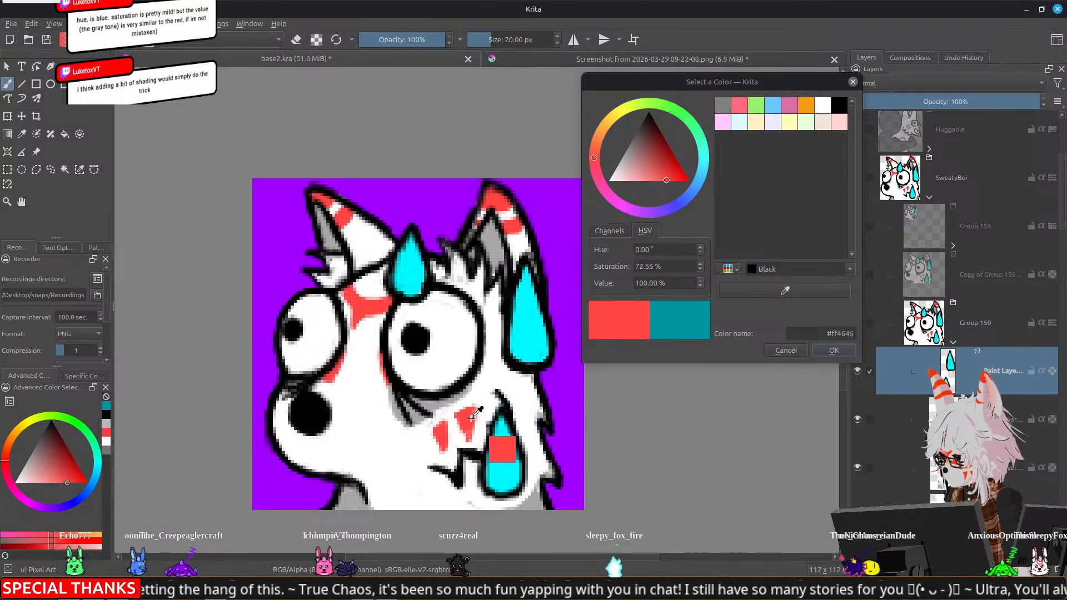
Sample the sweat drop's cyan and set its value to 75% as the shading colour
{"action": "left_click", "coordinate": [531, 341], "text": "ctrl"}
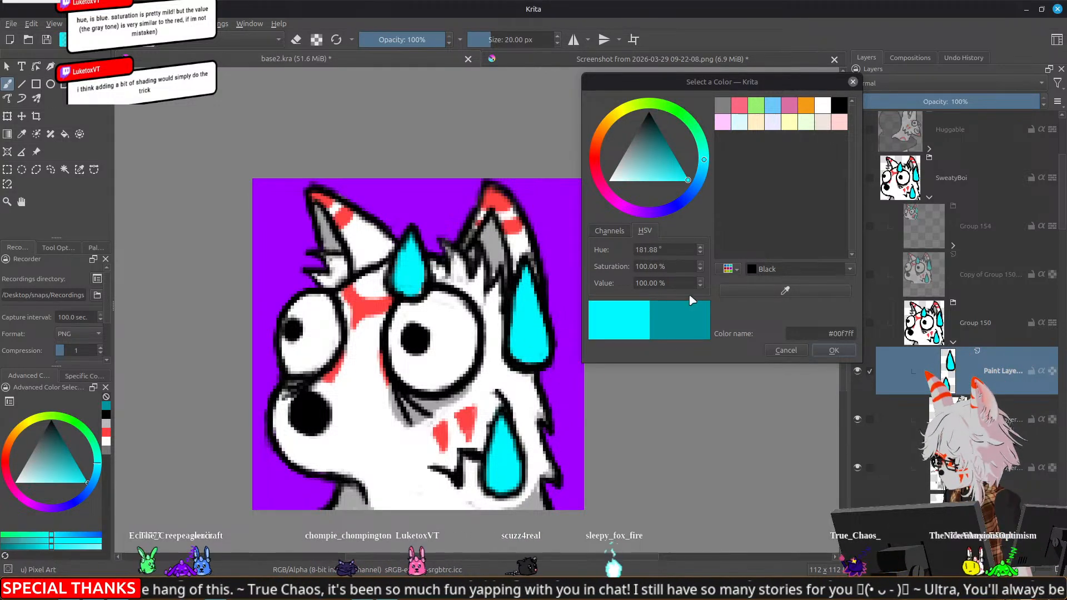
{"action": "scroll", "coordinate": [700, 286], "scroll_direction": "down", "scroll_amount": 8}
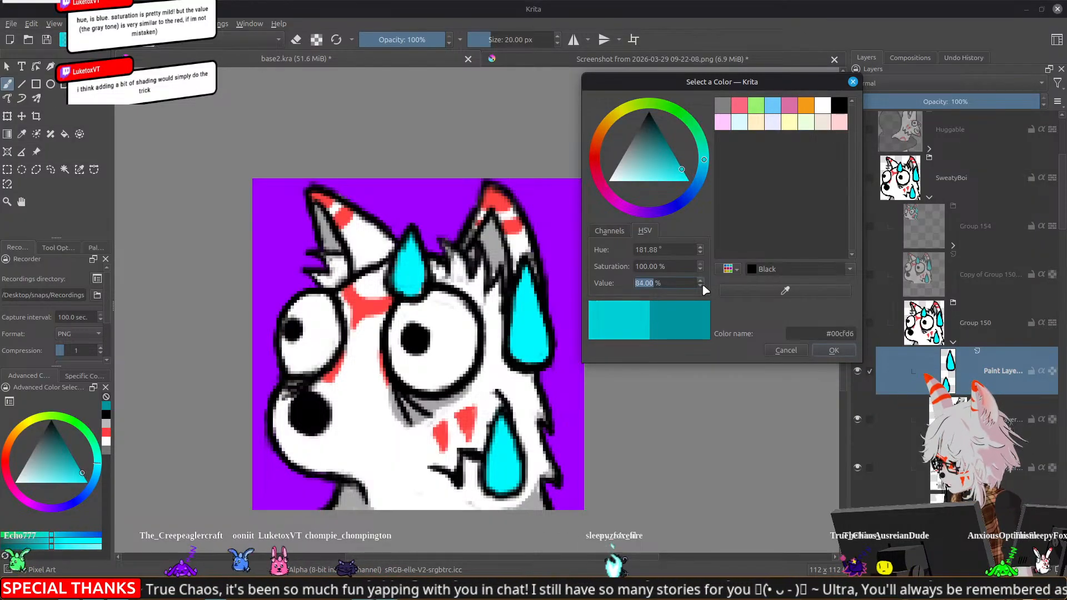
{"action": "scroll", "coordinate": [703, 286], "scroll_direction": "down", "scroll_amount": 2}
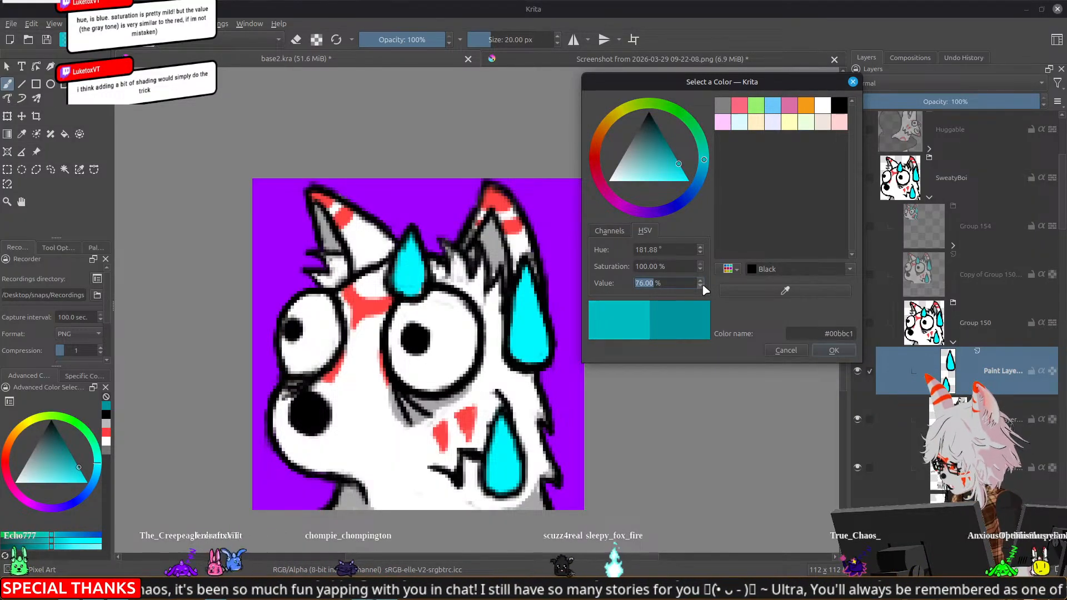
{"action": "scroll", "coordinate": [703, 286], "scroll_direction": "down", "scroll_amount": 1}
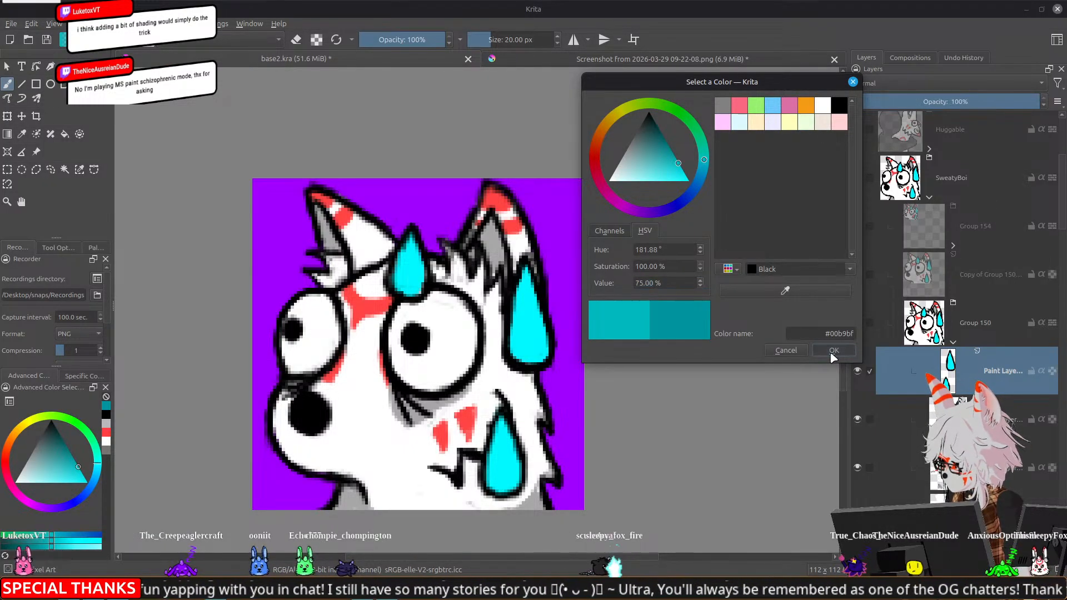
{"action": "left_click", "coordinate": [832, 353]}
Shade the left and lower edges of the sweat drop beside the ear in the darker cyan with a 2 px brush
{"action": "scroll", "coordinate": [600, 320], "scroll_direction": "up", "scroll_amount": 1}
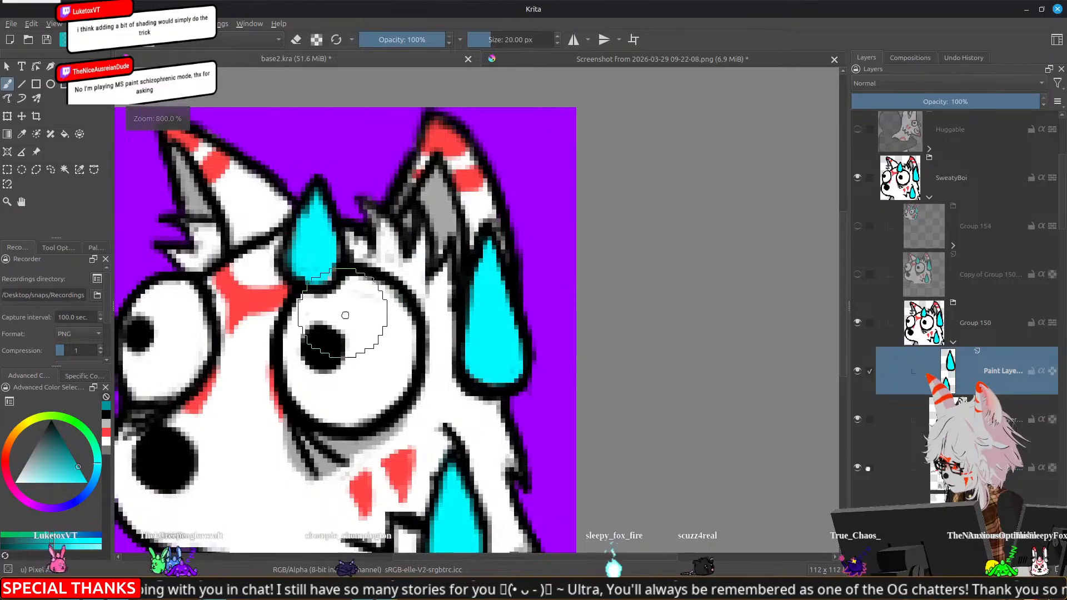
{"action": "left_click_drag", "start_coordinate": [342, 313], "coordinate": [528, 282]}
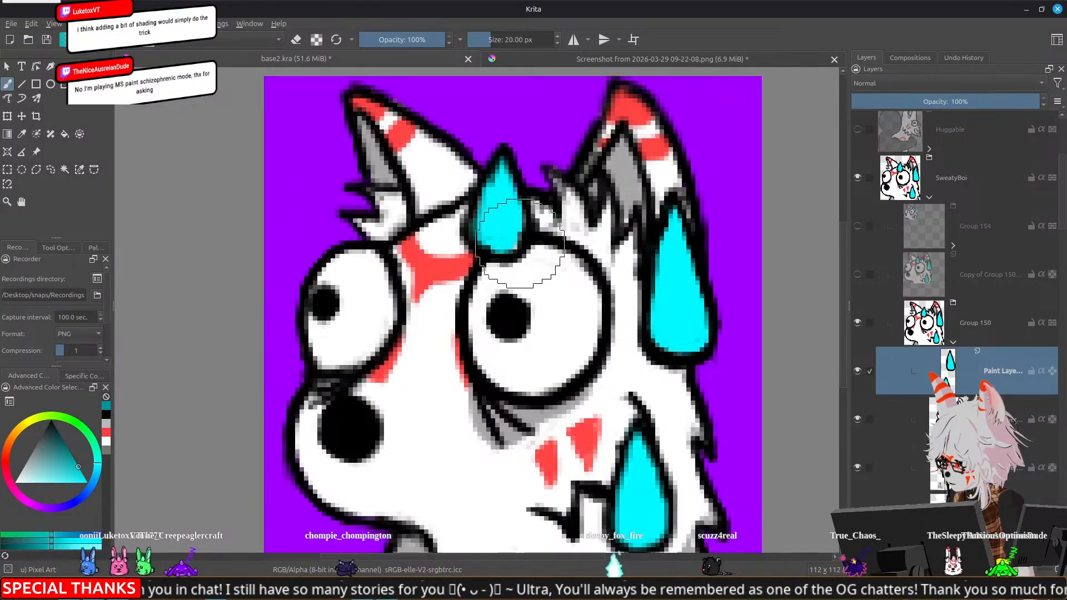
{"action": "key", "text": "bracketleft"}
{"action": "key", "text": "bracketleft"}
{"action": "key", "text": "bracketleft"}
{"action": "key", "text": "bracketleft"}
{"action": "key", "text": "bracketleft"}
{"action": "key", "text": "bracketleft"}
{"action": "key", "text": "bracketleft"}
{"action": "key", "text": "bracketleft"}
{"action": "key", "text": "bracketleft"}
{"action": "key", "text": "bracketleft"}
{"action": "key", "text": "bracketleft"}
{"action": "key", "text": "bracketleft"}
{"action": "key", "text": "bracketleft"}
{"action": "key", "text": "bracketleft"}
{"action": "key", "text": "bracketleft"}
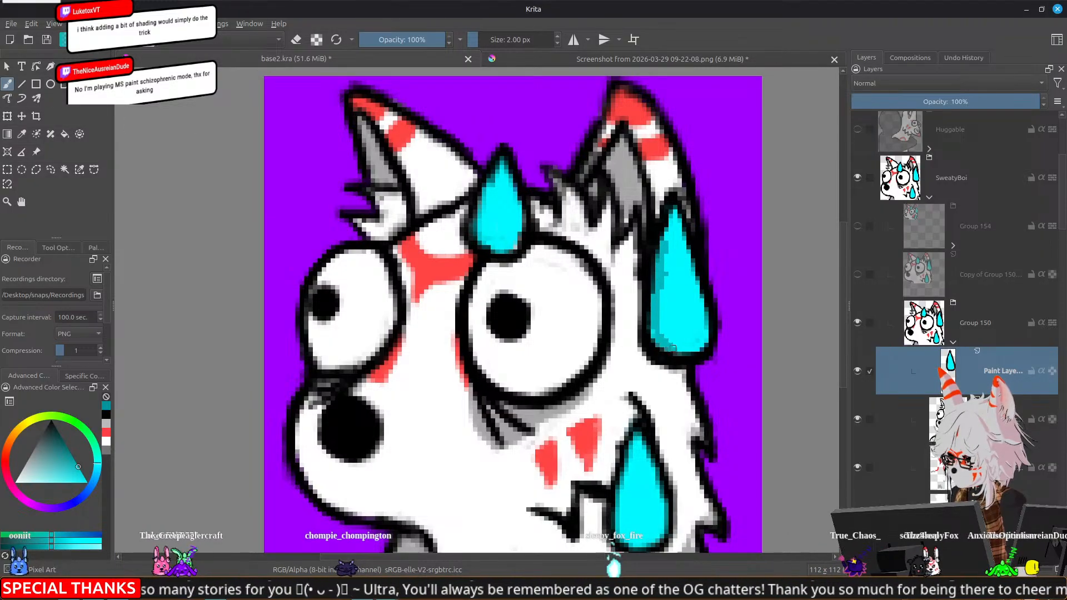
{"action": "mouse_move", "coordinate": [681, 346]}
{"action": "left_mouse_down"}
{"action": "mouse_move", "coordinate": [690, 350]}
{"action": "mouse_move", "coordinate": [660, 286]}
{"action": "left_mouse_up"}
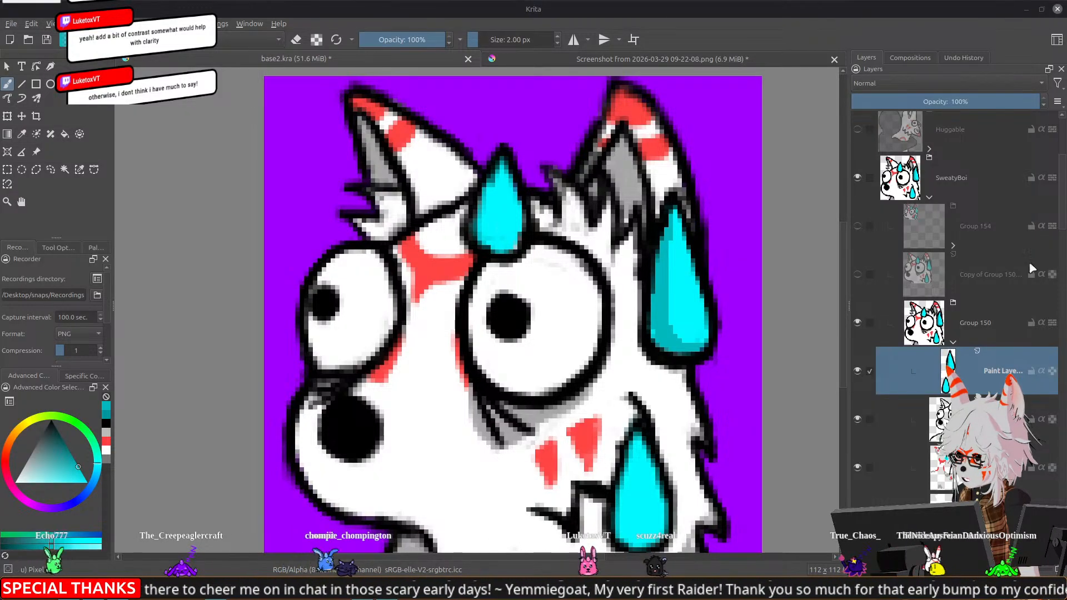
Refine the inner edge of that drop's shadow by sampling and painting with its bright and darker cyan
{"action": "mouse_move", "coordinate": [679, 346]}
{"action": "left_mouse_down"}
{"action": "mouse_move", "coordinate": [655, 284]}
{"action": "mouse_move", "coordinate": [647, 211]}
{"action": "left_mouse_up"}
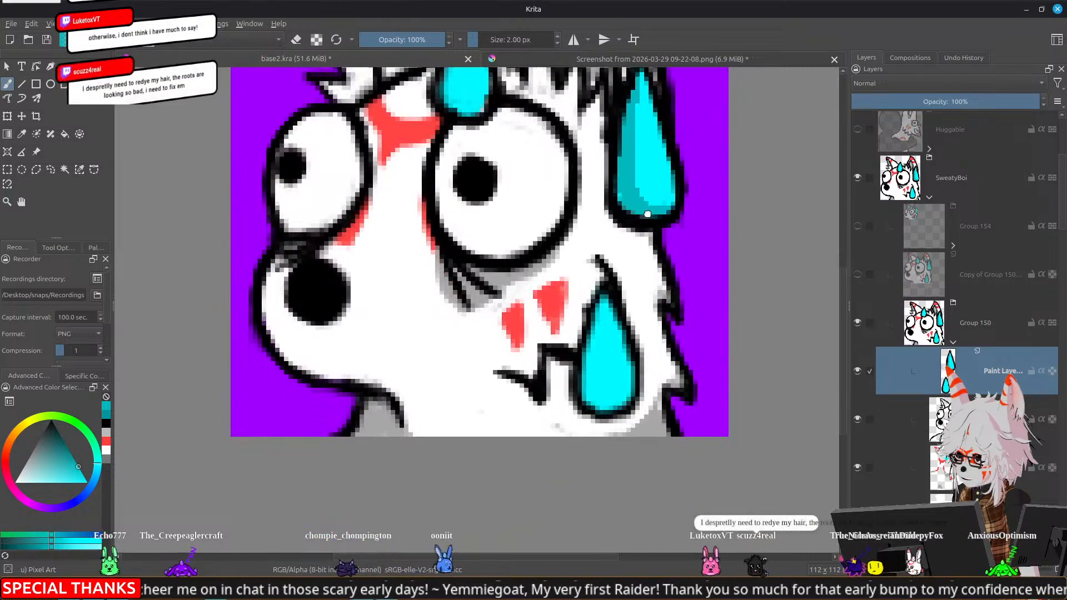
{"action": "left_click", "coordinate": [646, 175], "text": "ctrl"}
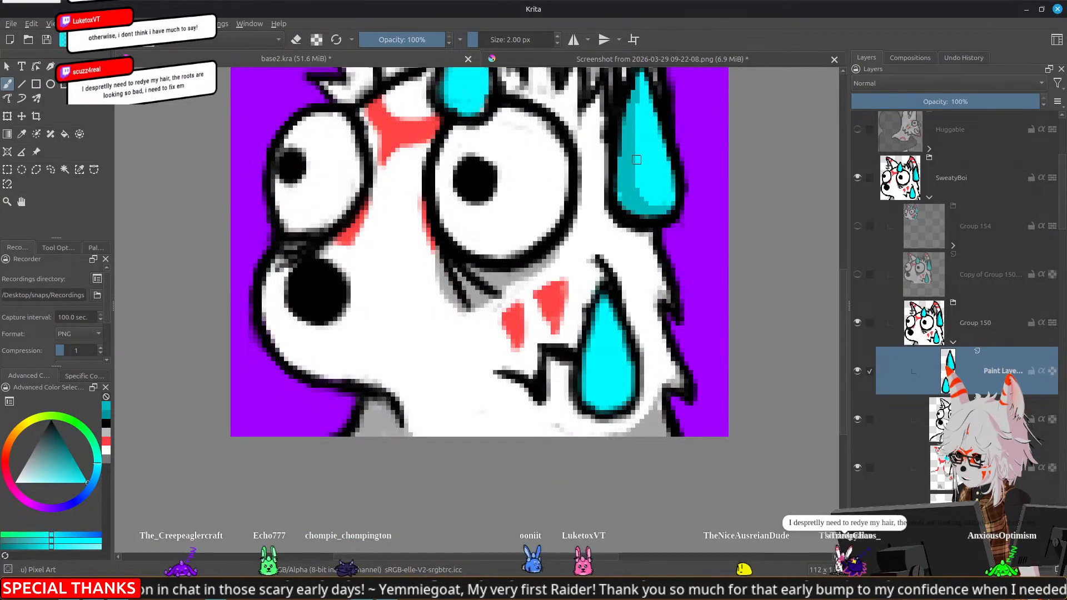
{"action": "left_click", "coordinate": [641, 194]}
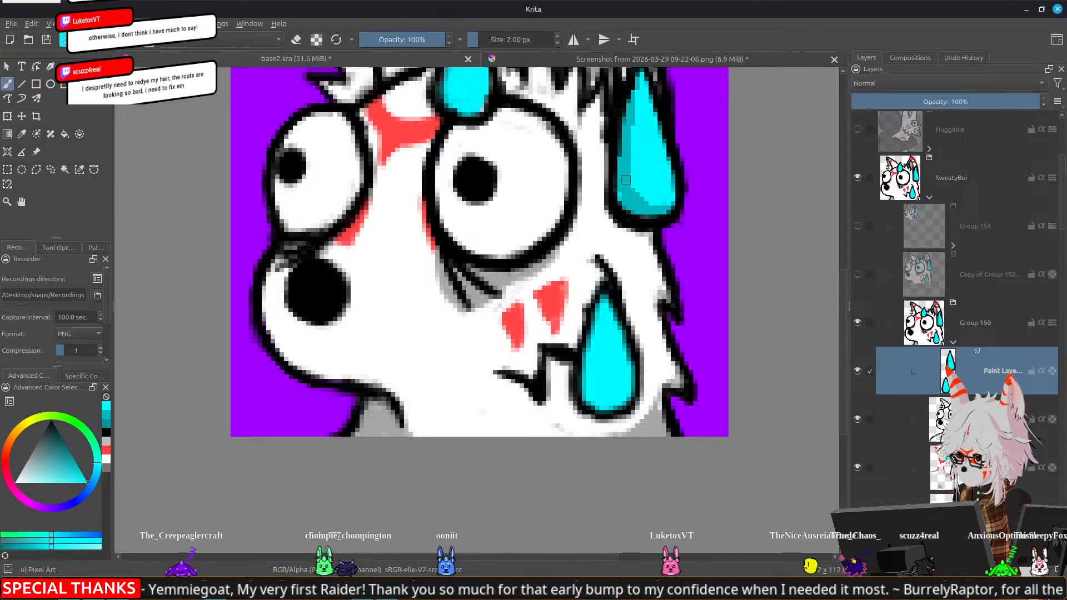
{"action": "left_click", "coordinate": [640, 159], "text": "ctrl"}
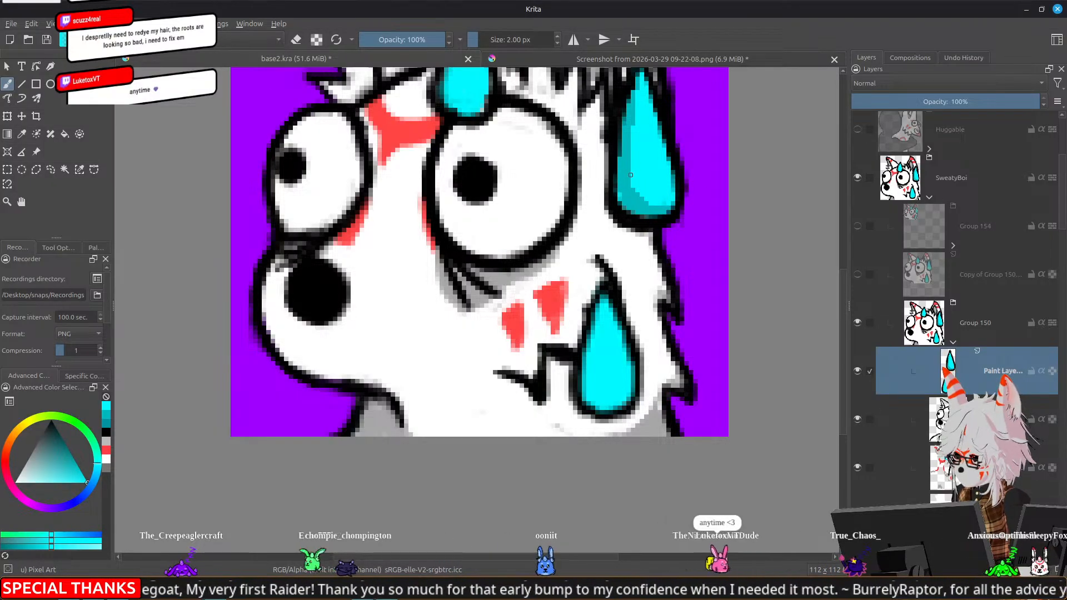
{"action": "left_click", "coordinate": [626, 177], "text": "ctrl"}
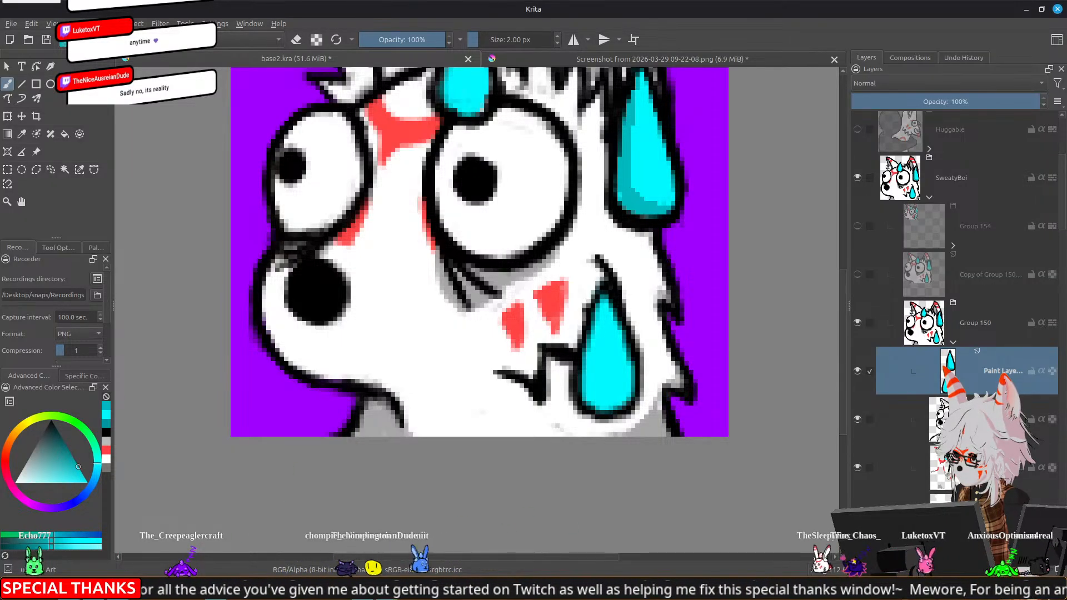
Switch to the terminal, stop the running IP webcam stream and rerun the same command
{"action": "left_click", "coordinate": [68, 590]}
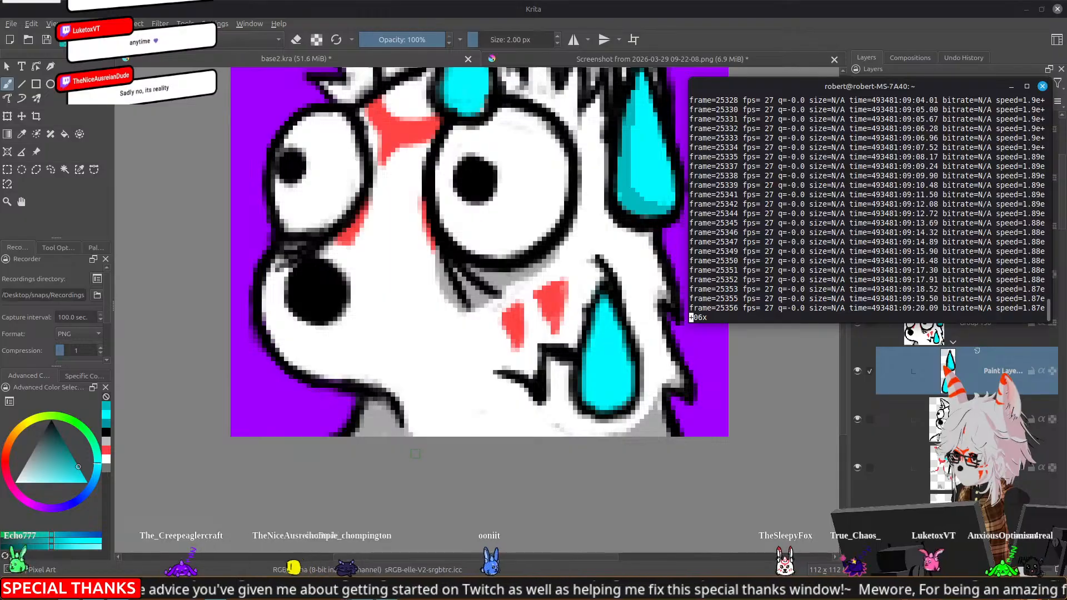
{"action": "key", "text": "ctrl+c"}
{"action": "key", "text": "Up"}
{"action": "key", "text": "Return"}
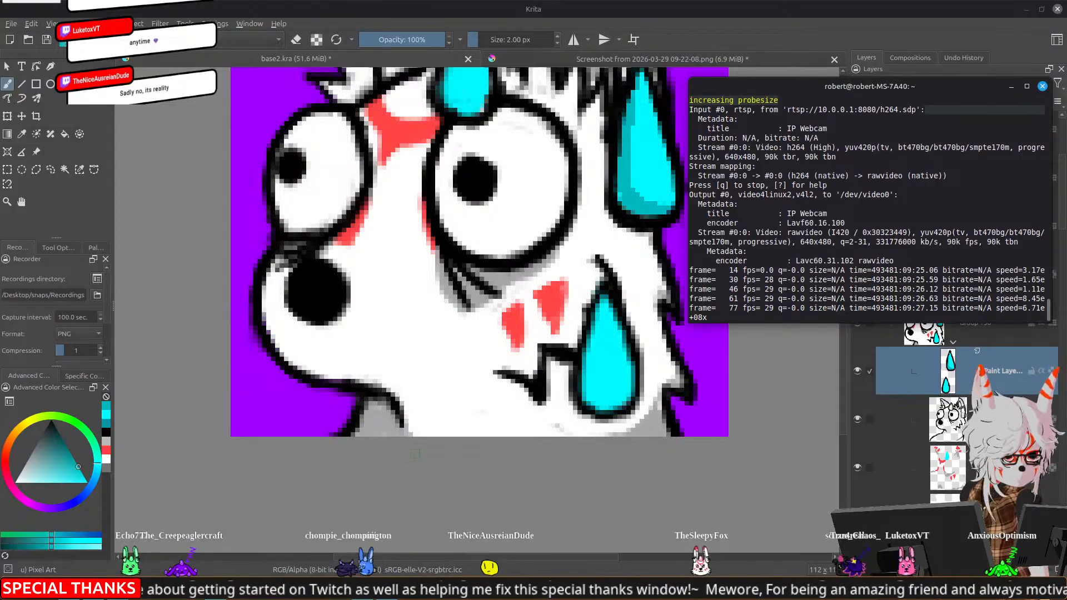
Switch to VSeeFace, reset the avatar's position and return to Krita
{"action": "mouse_move", "coordinate": [363, 590]}
{"action": "left_click", "coordinate": [426, 542]}
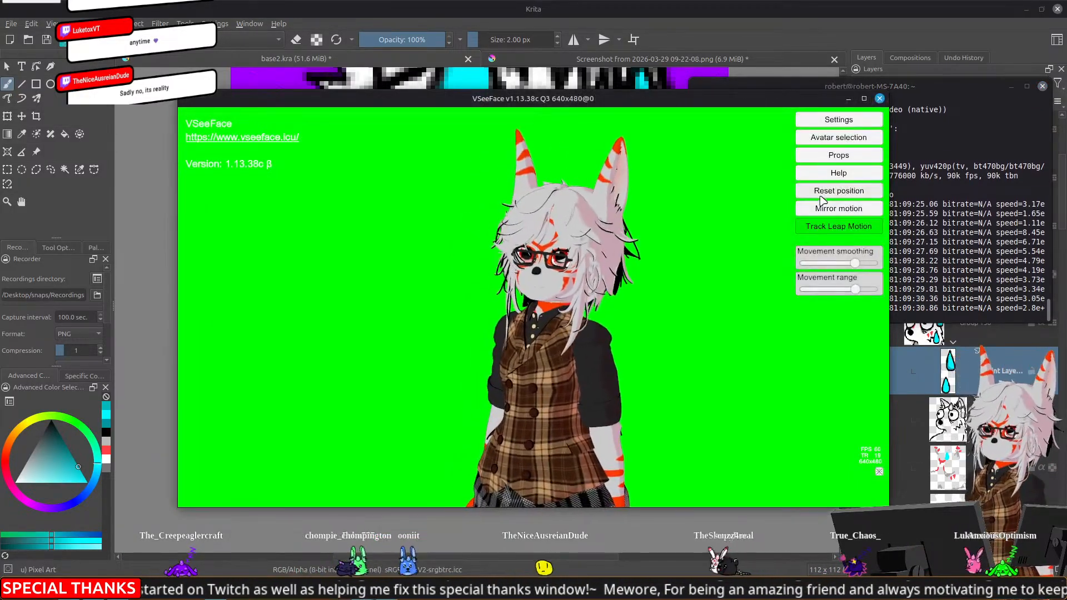
{"action": "left_click", "coordinate": [896, 4]}
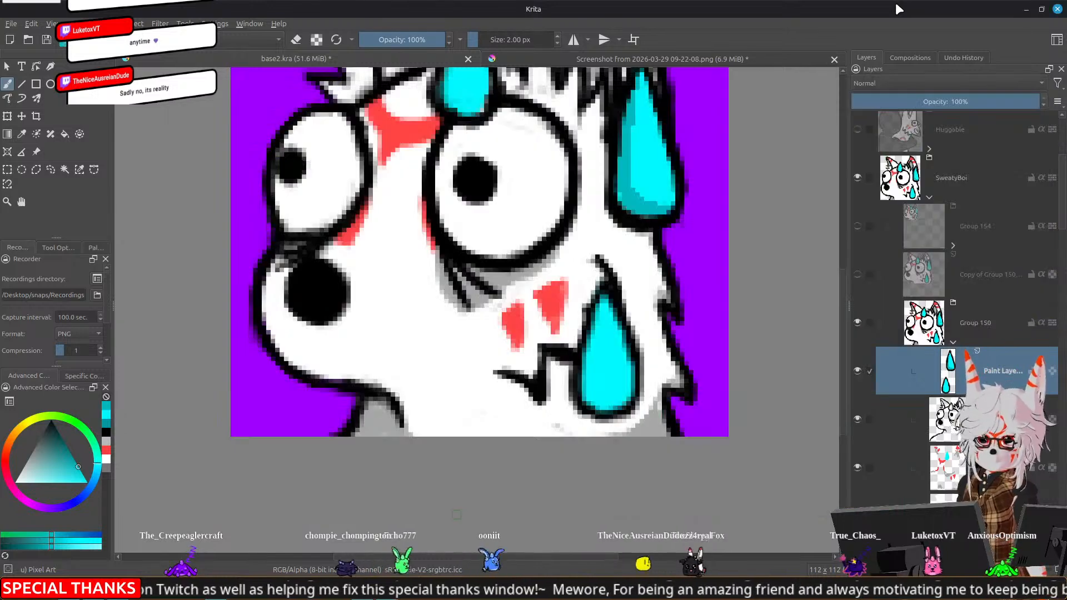
Shade the left and lower edges of the cheek and forehead sweat drops in the darker cyan with the 2 px brush
{"action": "left_click_drag", "start_coordinate": [683, 155], "coordinate": [672, 177]}
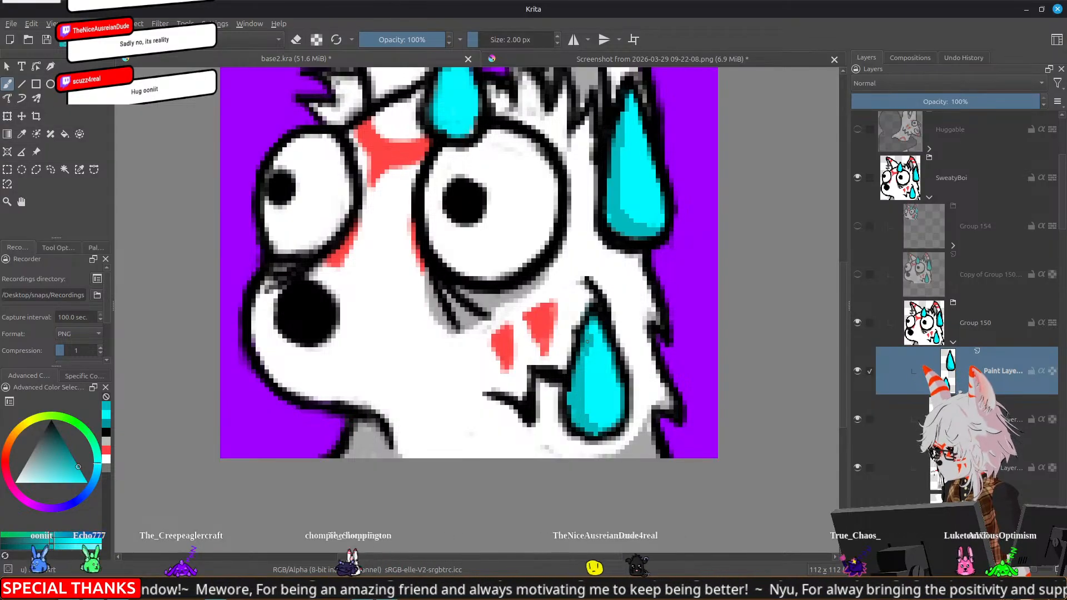
{"action": "scroll", "coordinate": [588, 339], "scroll_direction": "up", "scroll_amount": 3}
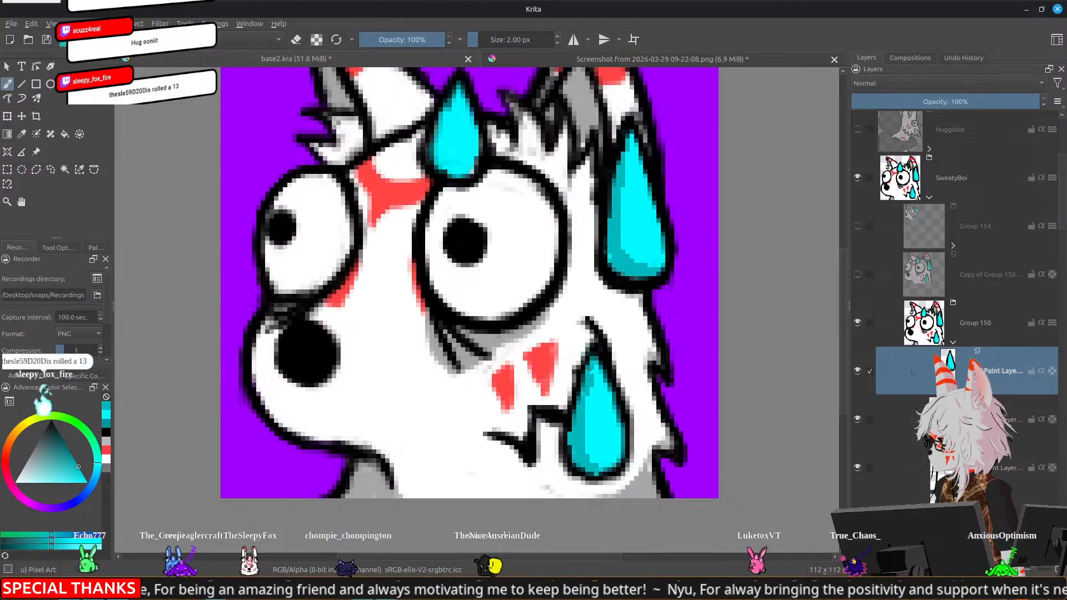
{"action": "left_click_drag", "start_coordinate": [564, 248], "coordinate": [613, 357]}
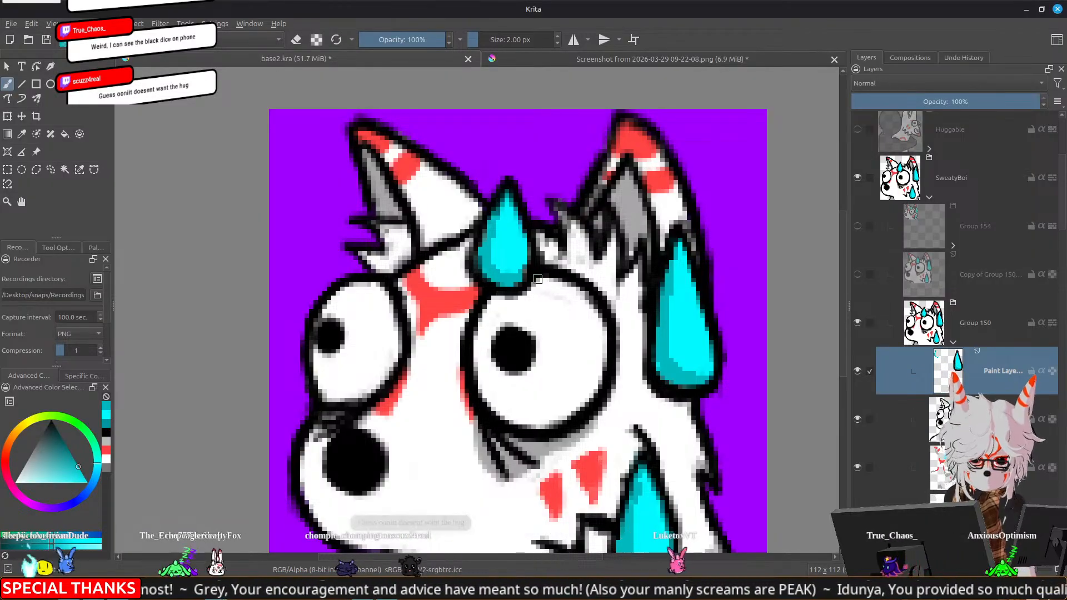
{"action": "scroll", "coordinate": [541, 281], "scroll_direction": "down", "scroll_amount": 2}
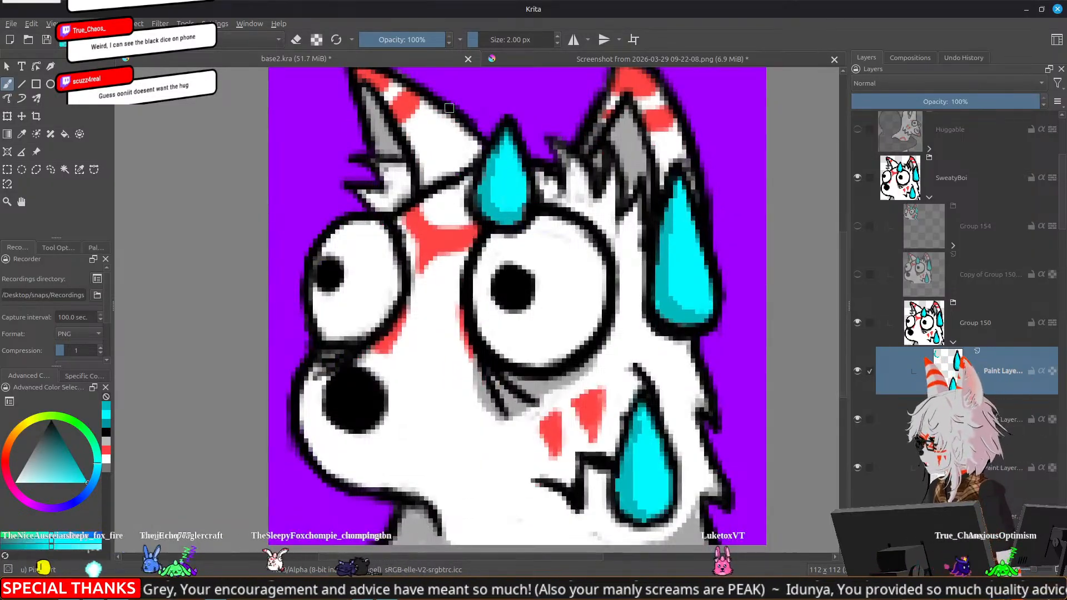
Paint highlights on the right side of all three sweat drops in light cyan #85fbff with the 2 px brush
{"action": "left_click", "coordinate": [64, 40]}
{"action": "left_click_drag", "start_coordinate": [482, 245], "coordinate": [455, 267]}
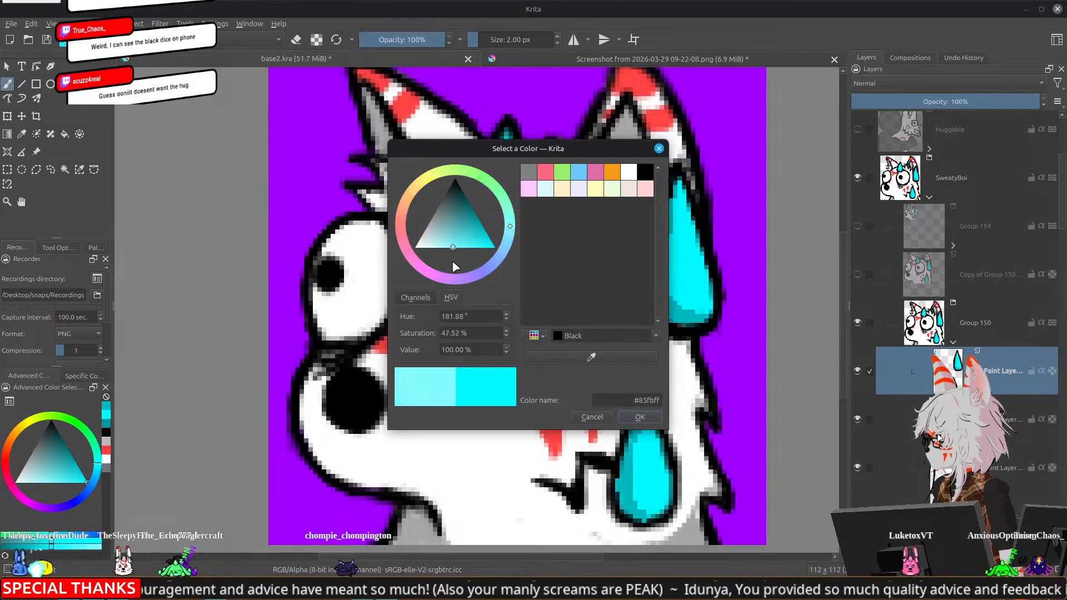
{"action": "left_click", "coordinate": [635, 417]}
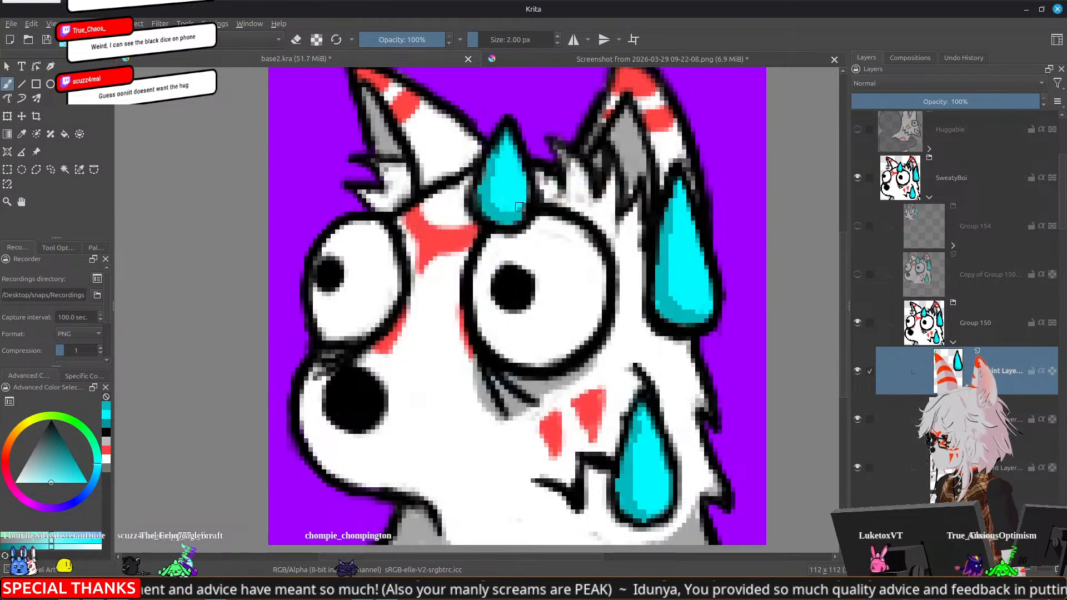
{"action": "left_click_drag", "start_coordinate": [514, 168], "coordinate": [513, 184]}
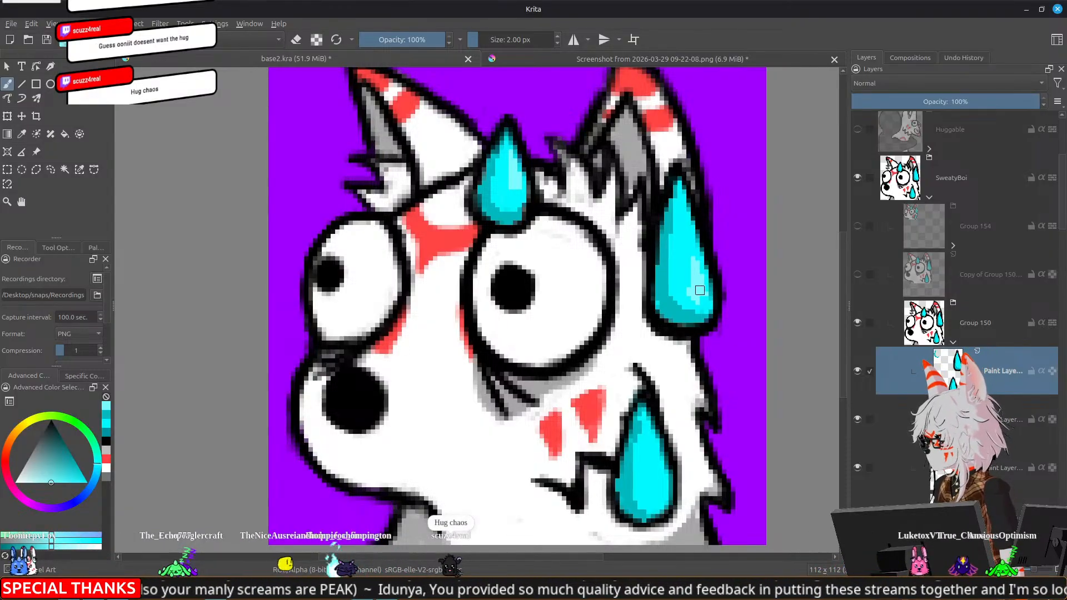
{"action": "scroll", "coordinate": [656, 301], "scroll_direction": "down", "scroll_amount": 5}
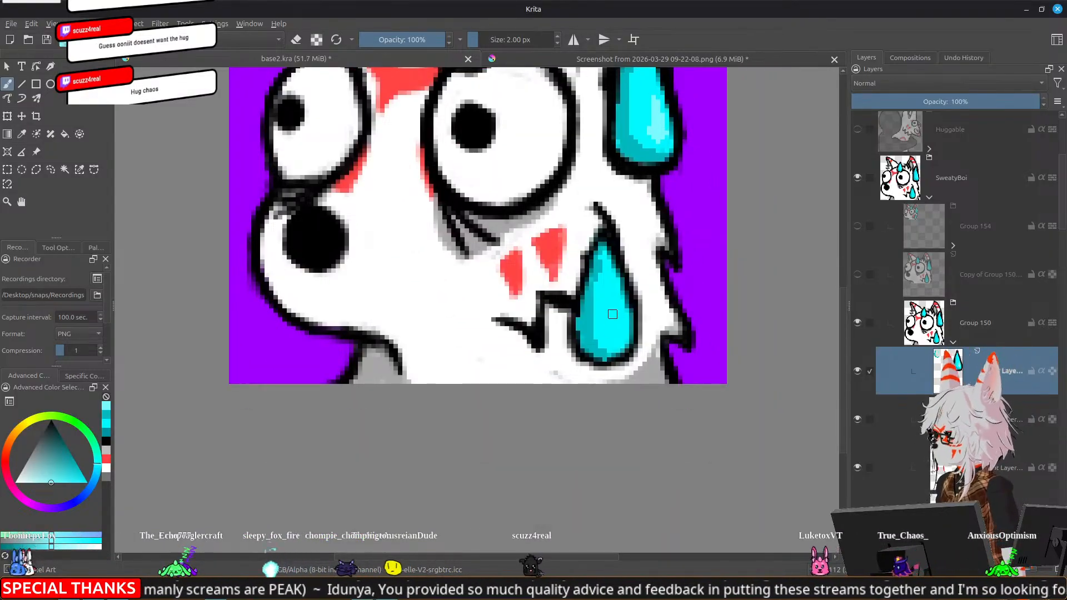
{"action": "left_click_drag", "start_coordinate": [619, 321], "coordinate": [616, 337]}
{"action": "scroll", "coordinate": [623, 333], "scroll_direction": "down", "scroll_amount": 5}
{"action": "scroll", "coordinate": [671, 319], "scroll_direction": "down", "scroll_amount": 1}
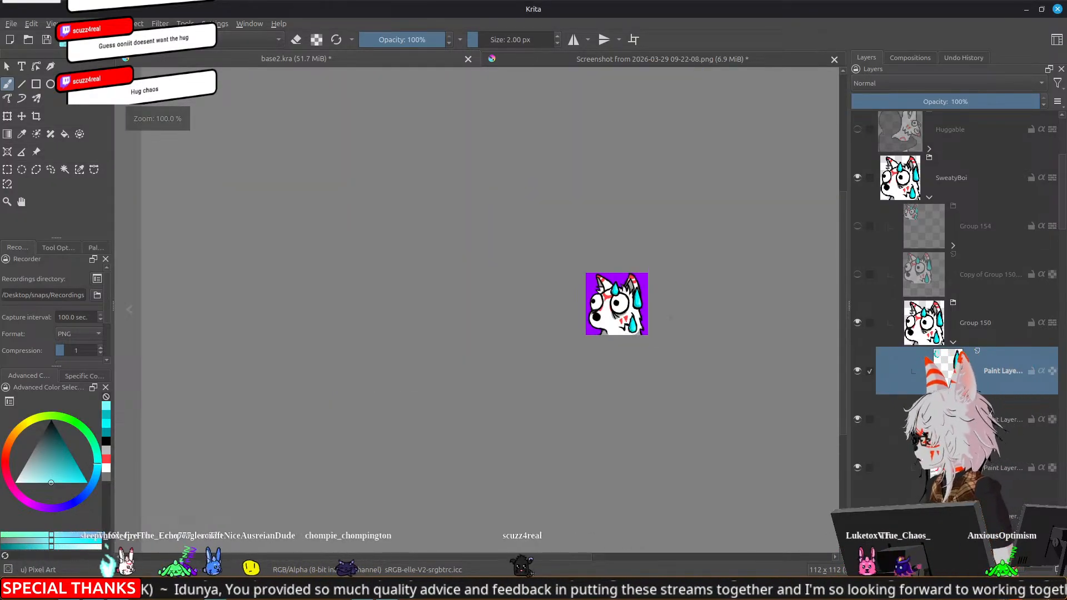
{"action": "left_click_drag", "start_coordinate": [688, 312], "coordinate": [627, 336]}
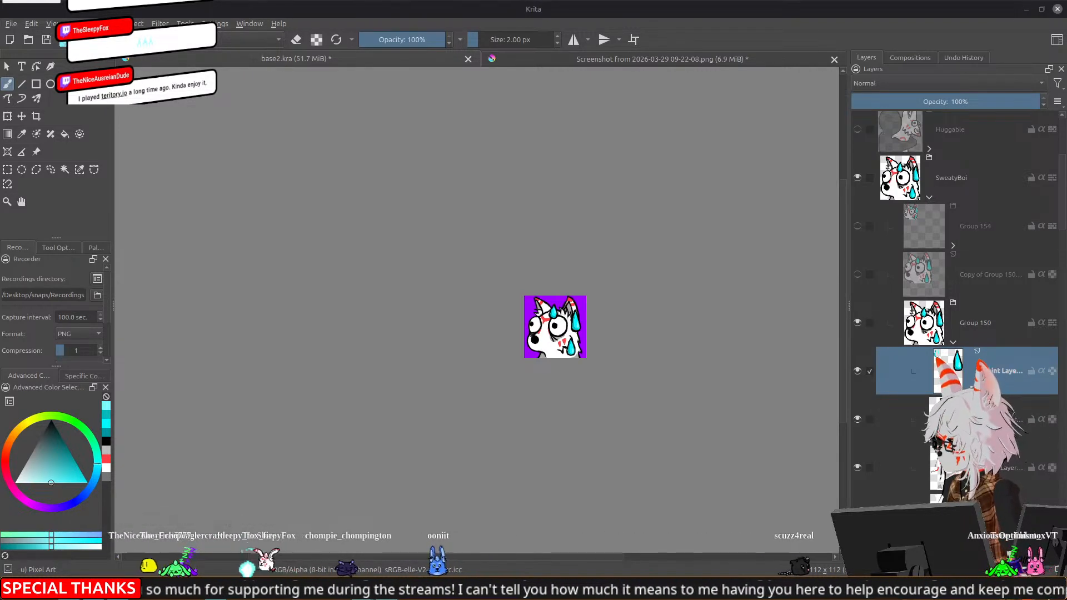
Paint brighter highlights inside the three sweat drops in paler cyan #a8fbff using the Basic-5 Size brush at 13 px
{"action": "scroll", "coordinate": [610, 394], "scroll_direction": "up", "scroll_amount": 2}
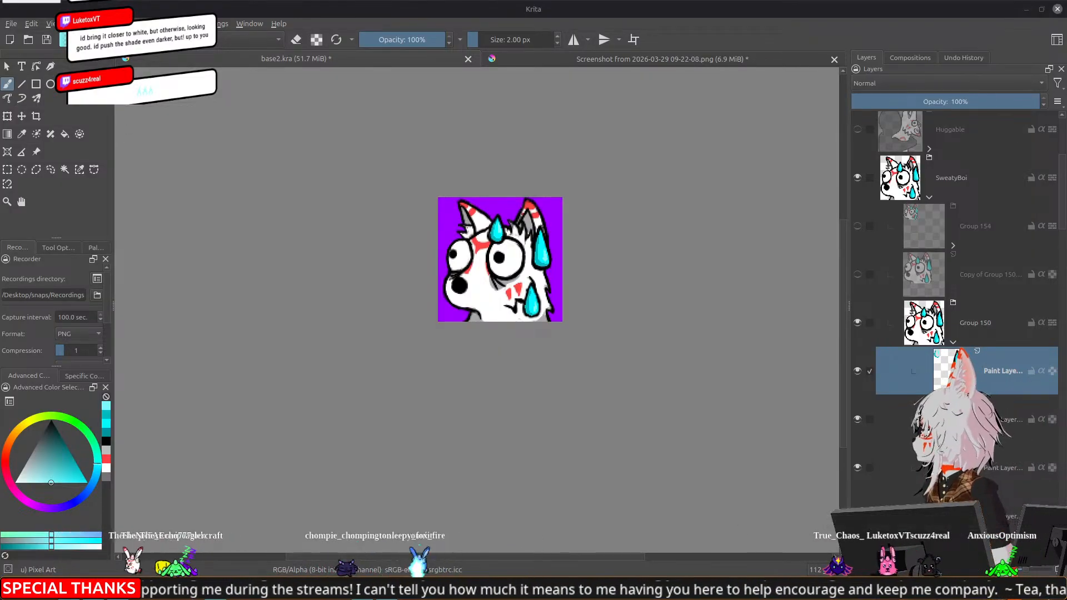
{"action": "left_click", "coordinate": [105, 38]}
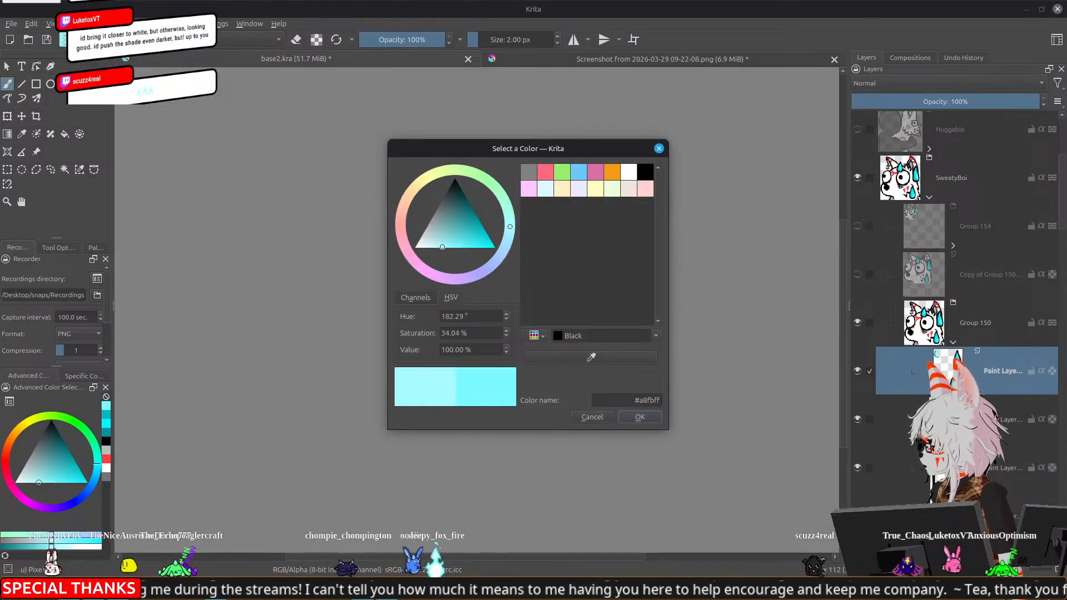
{"action": "left_click", "coordinate": [650, 417]}
{"action": "left_click", "coordinate": [148, 40]}
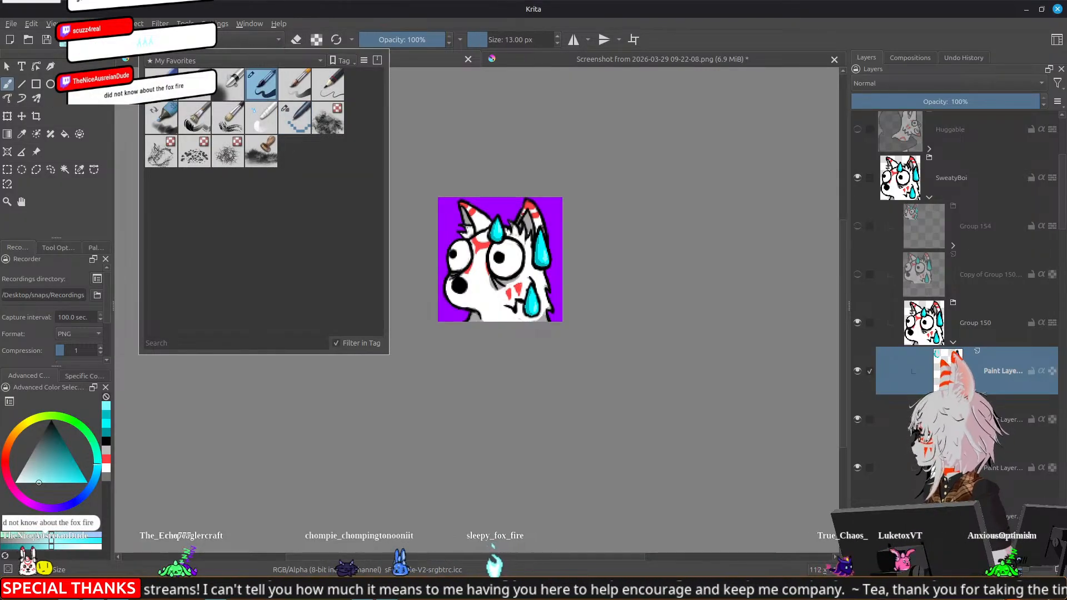
{"action": "left_click", "coordinate": [260, 94]}
{"action": "scroll", "coordinate": [571, 263], "scroll_direction": "up", "scroll_amount": 2}
{"action": "scroll", "coordinate": [369, 219], "scroll_direction": "up", "scroll_amount": 3}
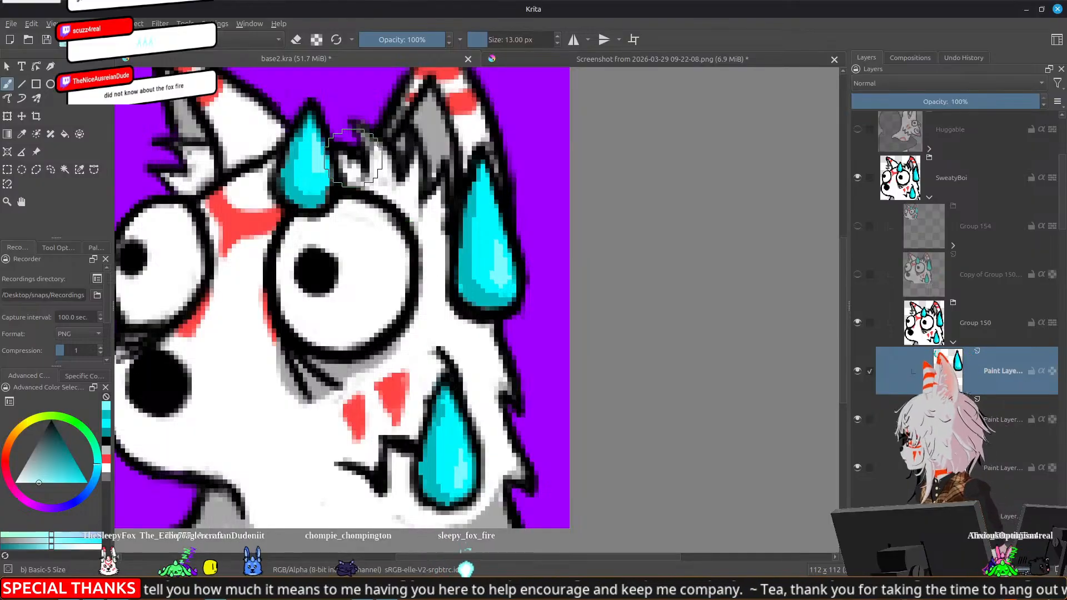
{"action": "left_click_drag", "start_coordinate": [315, 174], "coordinate": [315, 167]}
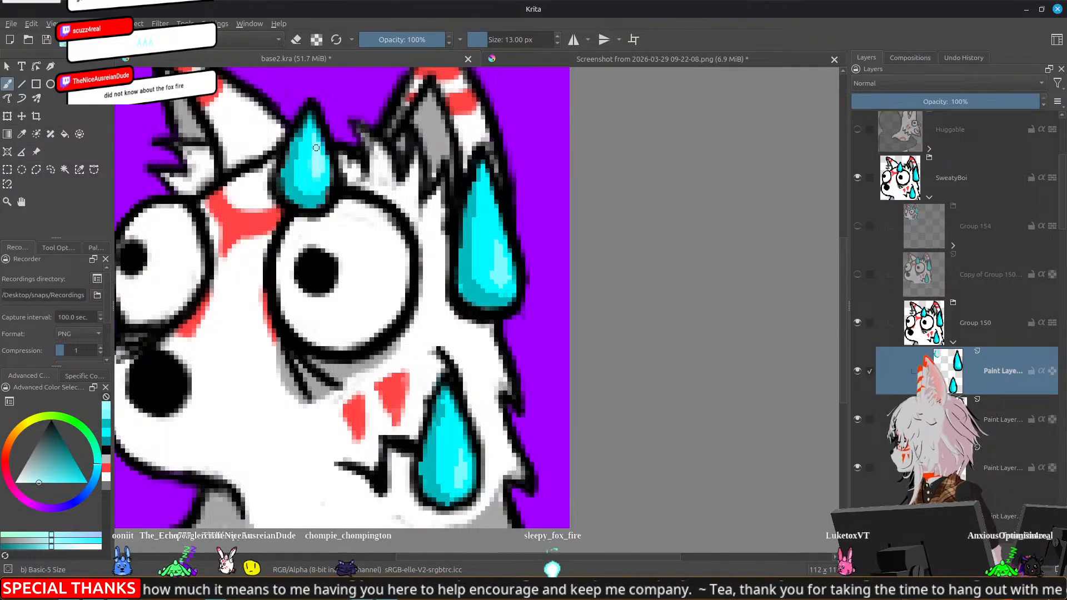
{"action": "mouse_move", "coordinate": [489, 280]}
{"action": "left_mouse_down"}
{"action": "mouse_move", "coordinate": [481, 259]}
{"action": "mouse_move", "coordinate": [501, 245]}
{"action": "left_mouse_up"}
{"action": "left_click_drag", "start_coordinate": [497, 281], "coordinate": [474, 143]}
{"action": "left_click_drag", "start_coordinate": [438, 379], "coordinate": [445, 364]}
{"action": "left_click_drag", "start_coordinate": [444, 364], "coordinate": [449, 359]}
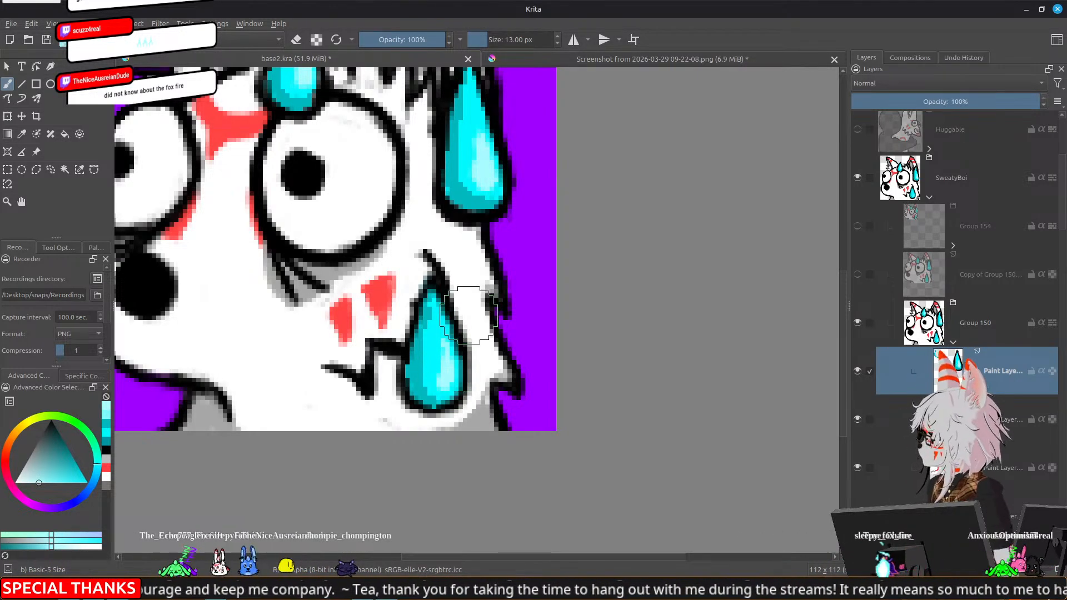
Examine how the highlighted sweat drops read on the whole emote at small and larger display sizes
{"action": "scroll", "coordinate": [470, 314], "scroll_direction": "down", "scroll_amount": 5}
{"action": "scroll", "coordinate": [566, 290], "scroll_direction": "down", "scroll_amount": 2}
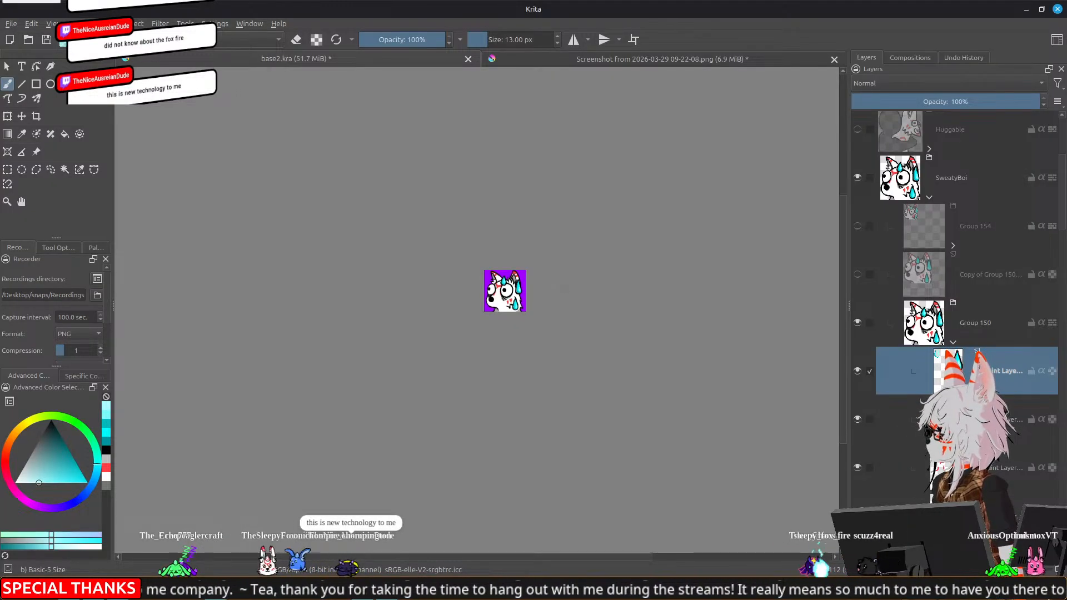
{"action": "scroll", "coordinate": [568, 289], "scroll_direction": "up", "scroll_amount": 1}
{"action": "scroll", "coordinate": [567, 289], "scroll_direction": "down", "scroll_amount": 1}
{"action": "scroll", "coordinate": [568, 290], "scroll_direction": "up", "scroll_amount": 1}
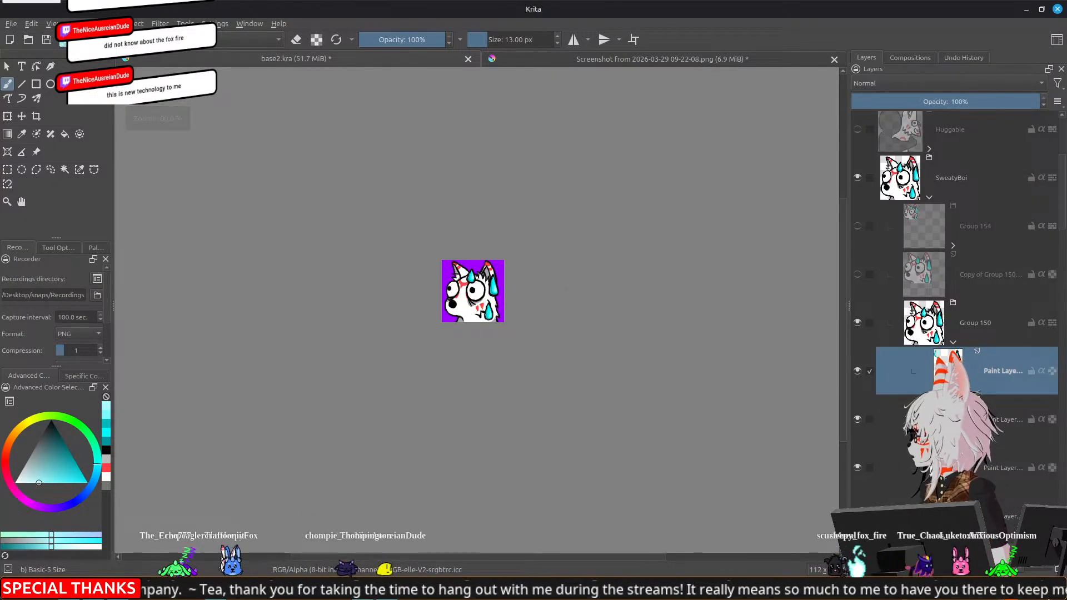
{"action": "left_click_drag", "start_coordinate": [564, 236], "coordinate": [589, 282]}
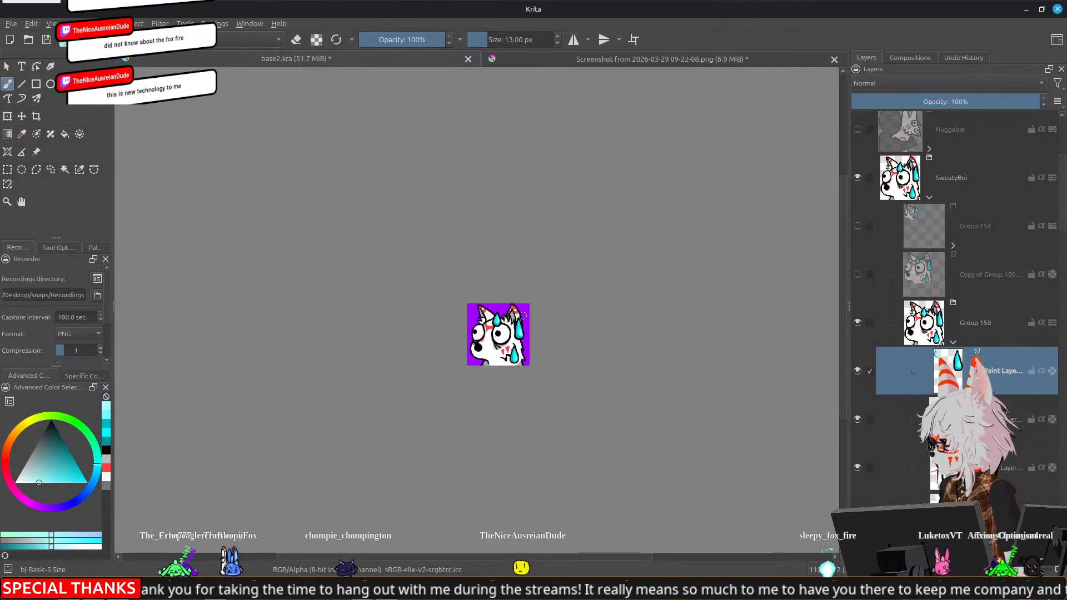
{"action": "scroll", "coordinate": [523, 315], "scroll_direction": "up", "scroll_amount": 3}
{"action": "left_click_drag", "start_coordinate": [396, 382], "coordinate": [499, 247]}
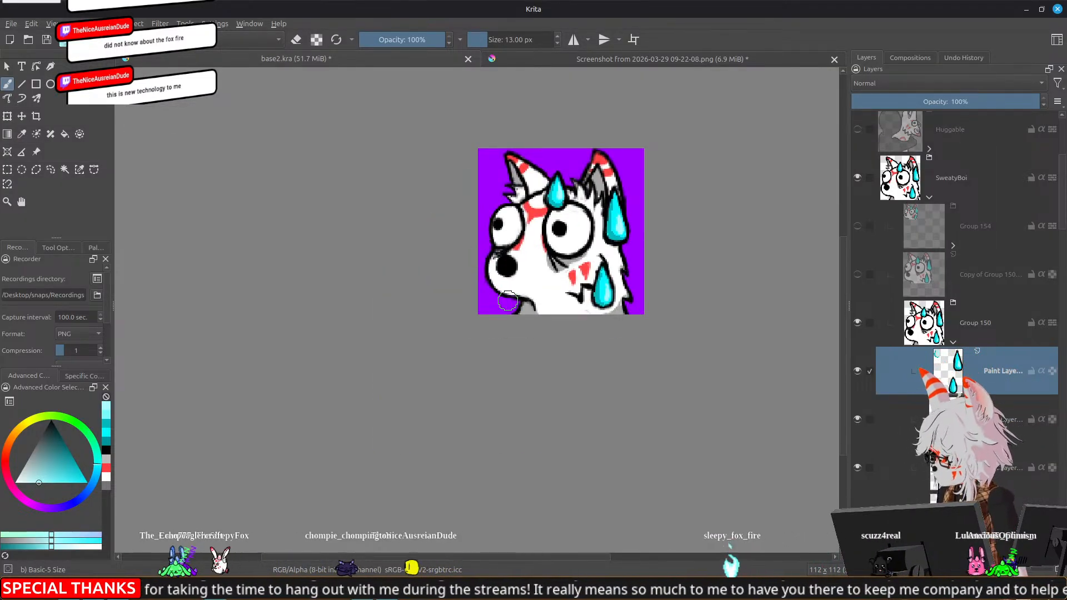
{"action": "scroll", "coordinate": [507, 301], "scroll_direction": "up", "scroll_amount": 2}
{"action": "left_click_drag", "start_coordinate": [587, 192], "coordinate": [467, 312]}
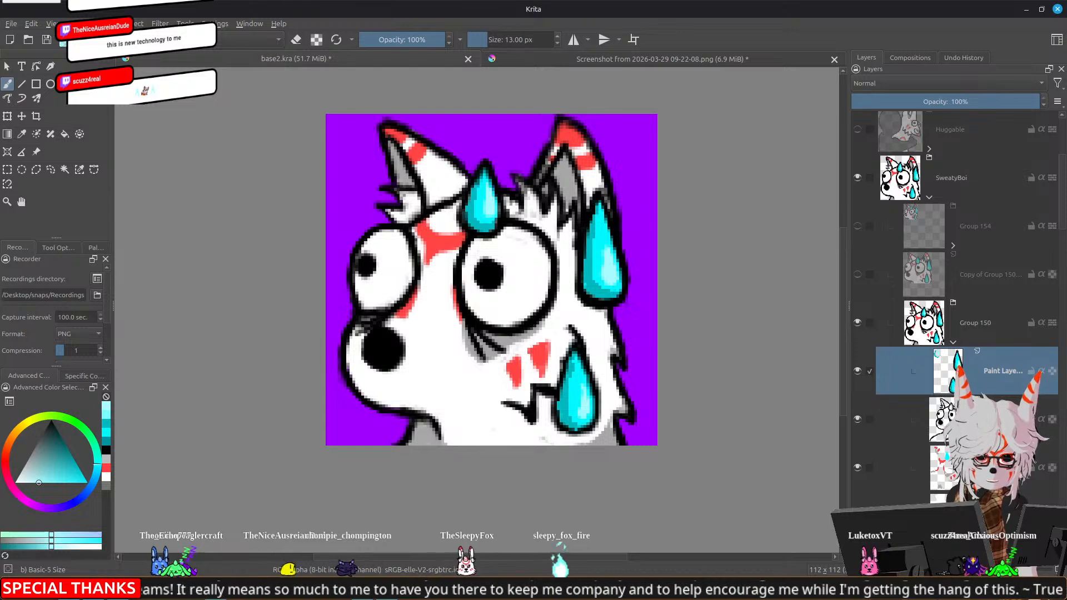
Deepen the shadows on the forehead and ear sweat drops with the sampled dark cyan darkened to #00aeb3
{"action": "scroll", "coordinate": [553, 262], "scroll_direction": "up", "scroll_amount": 8}
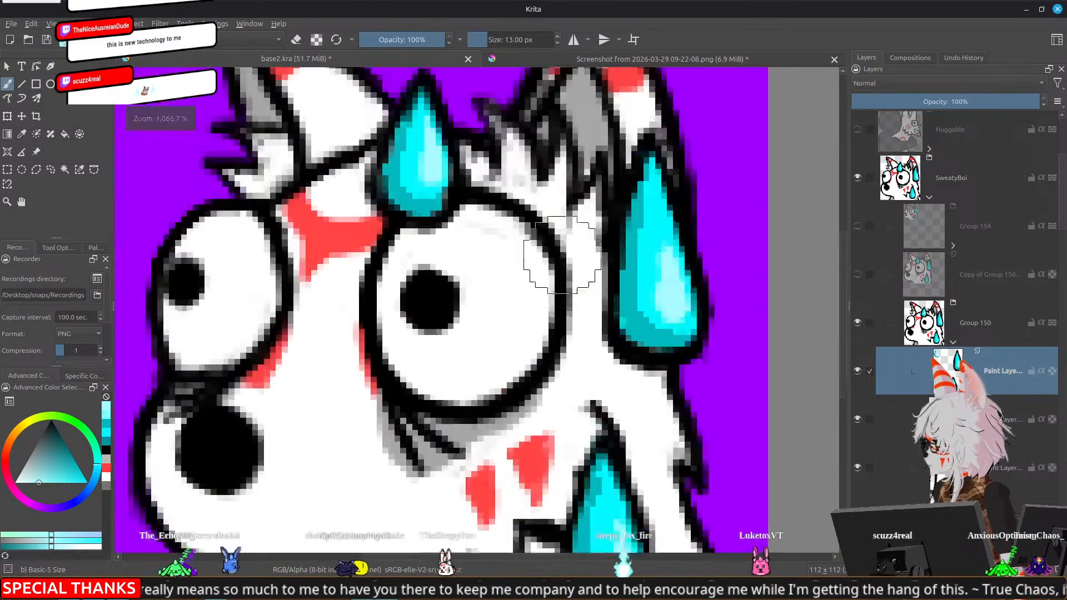
{"action": "left_click", "coordinate": [612, 294], "text": "ctrl"}
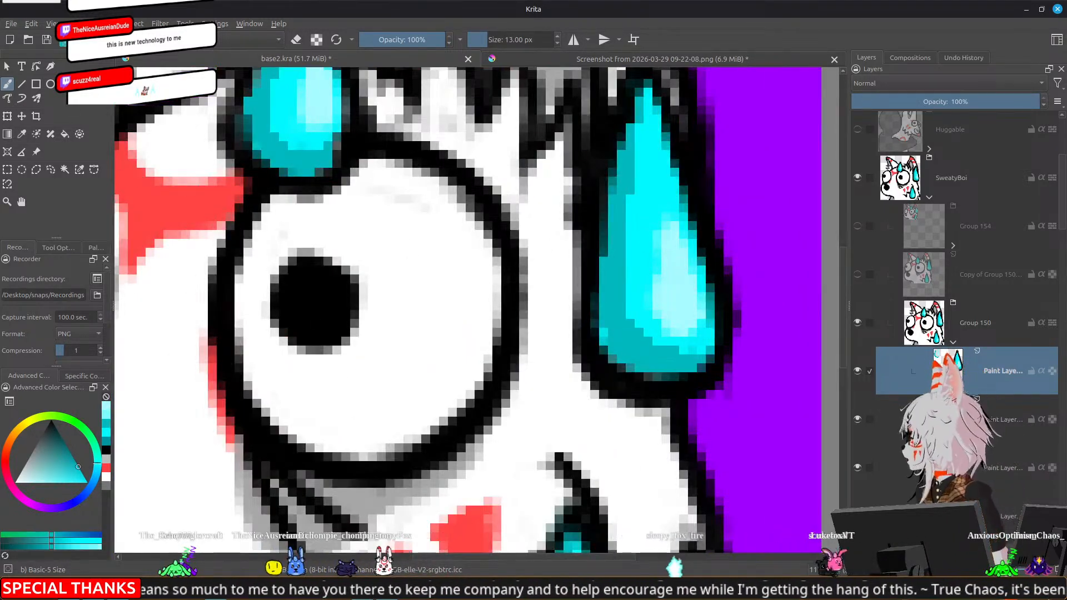
{"action": "left_click", "coordinate": [64, 41]}
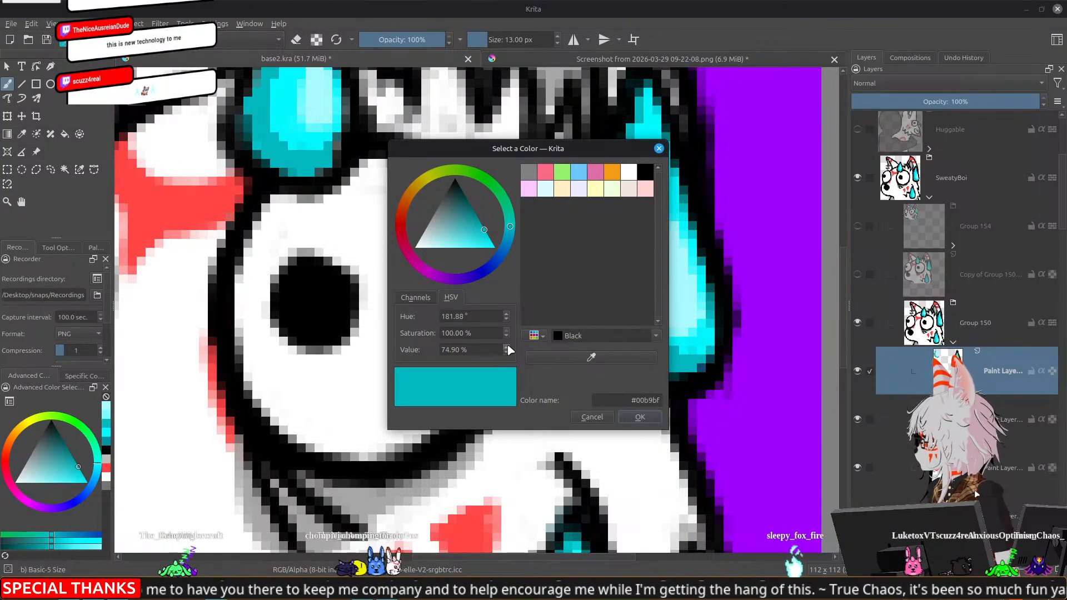
{"action": "left_click", "coordinate": [481, 226]}
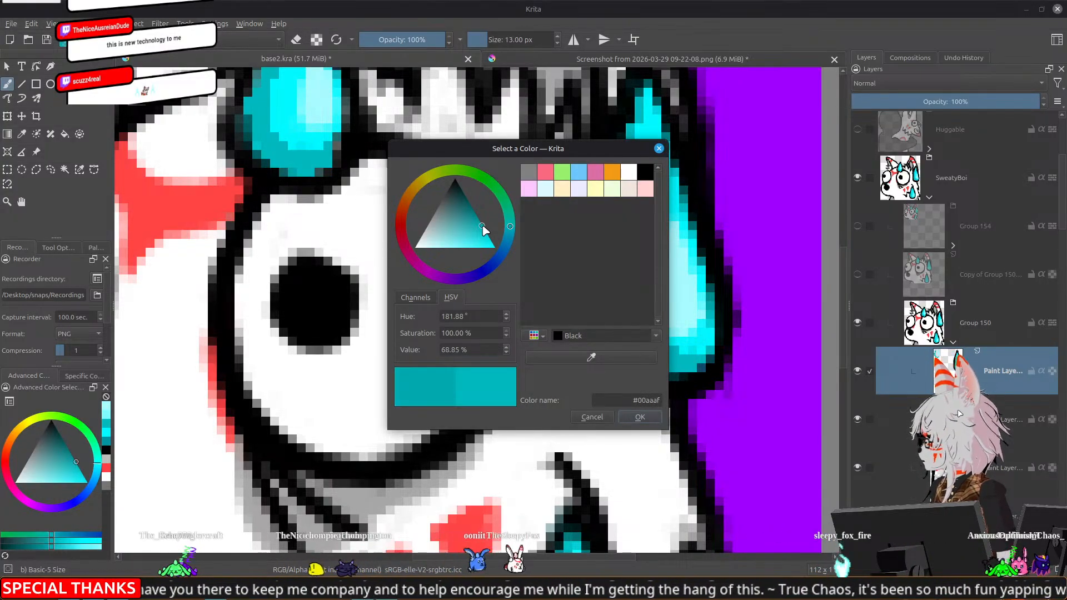
{"action": "left_click", "coordinate": [640, 418]}
{"action": "scroll", "coordinate": [658, 228], "scroll_direction": "down", "scroll_amount": 5}
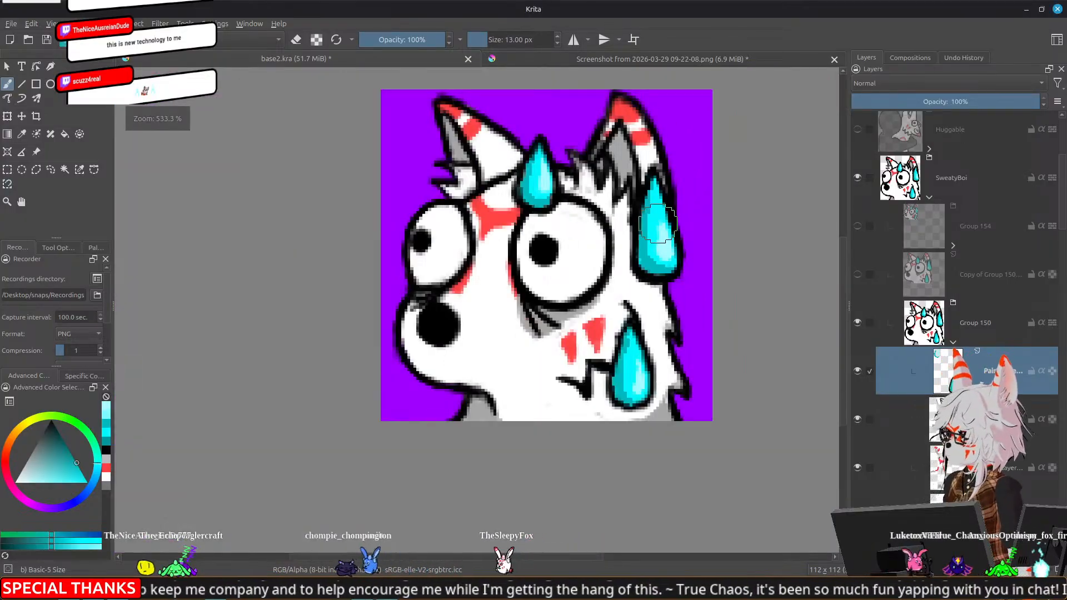
{"action": "scroll", "coordinate": [507, 149], "scroll_direction": "up", "scroll_amount": 1}
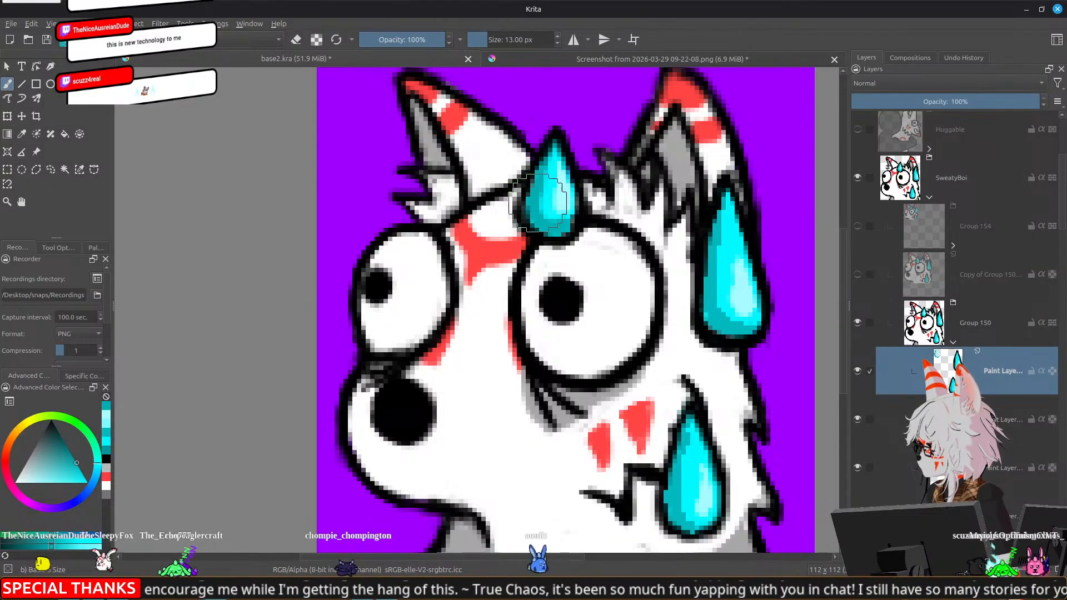
{"action": "left_click_drag", "start_coordinate": [713, 235], "coordinate": [654, 147]}
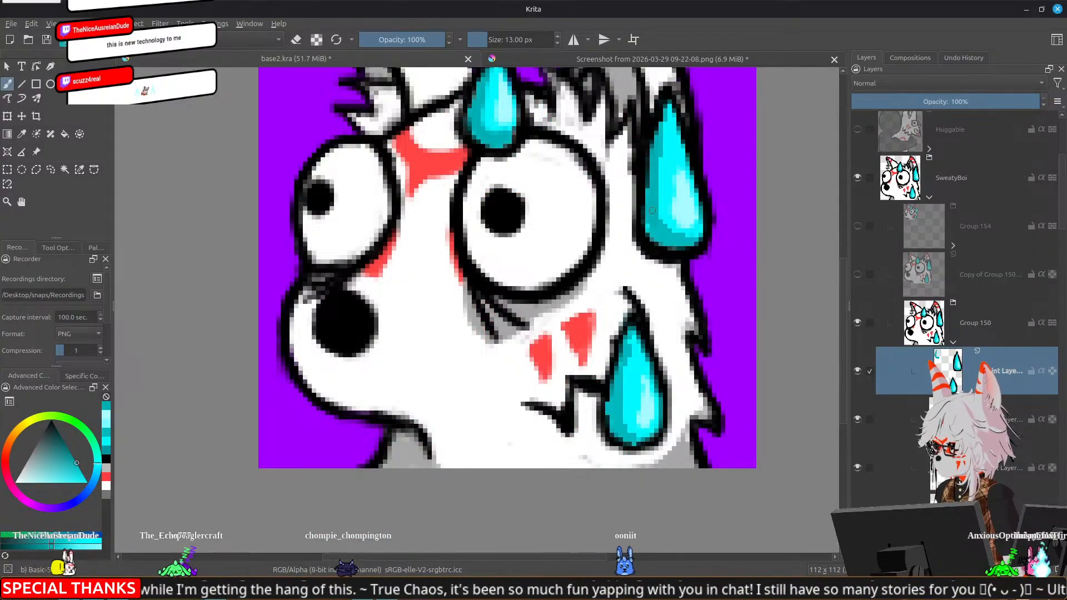
{"action": "left_click_drag", "start_coordinate": [654, 227], "coordinate": [671, 240]}
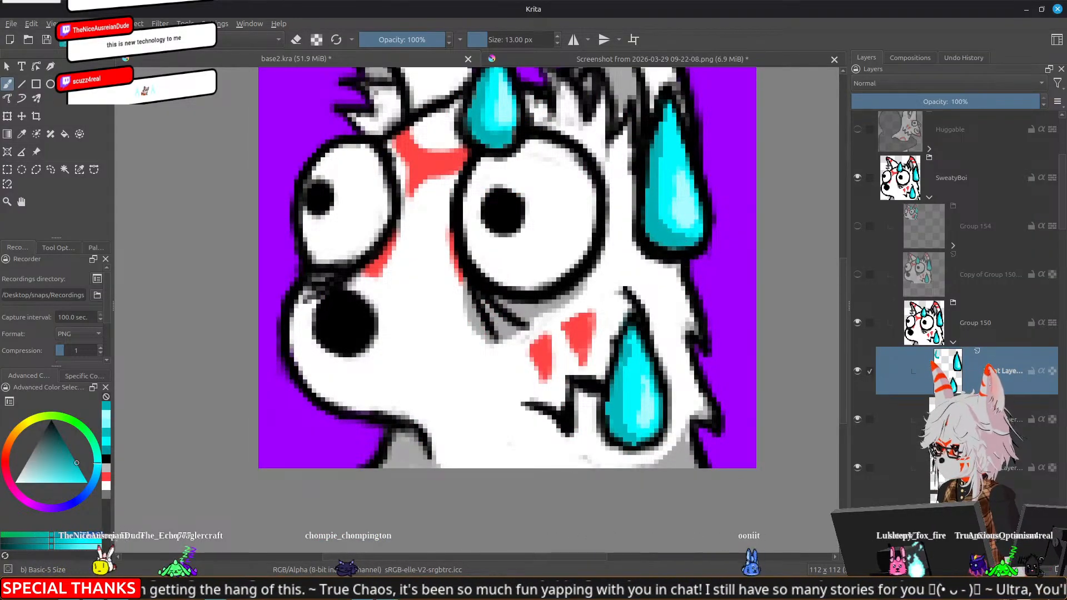
Deepen the shadow along the lower edge of the cheek sweat drop with the dark cyan set to 65% value, #00a1a6
{"action": "mouse_move", "coordinate": [637, 399]}
{"action": "left_mouse_down"}
{"action": "mouse_move", "coordinate": [622, 266]}
{"action": "mouse_move", "coordinate": [605, 263]}
{"action": "mouse_move", "coordinate": [603, 288]}
{"action": "mouse_move", "coordinate": [619, 304]}
{"action": "left_mouse_up"}
{"action": "left_click", "coordinate": [66, 42]}
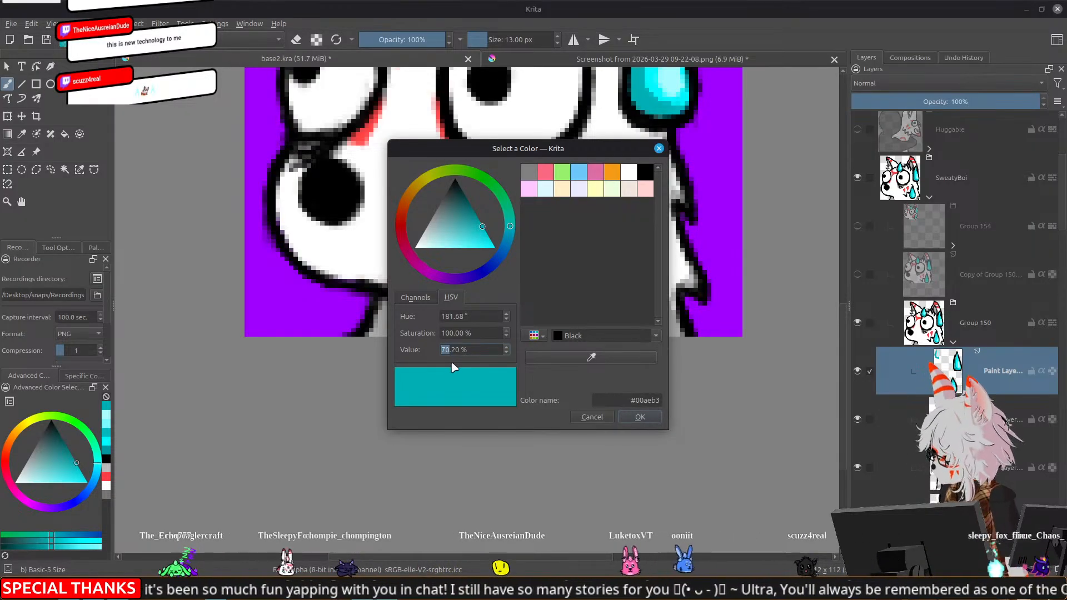
{"action": "type", "text": "65"}
{"action": "left_click", "coordinate": [642, 418]}
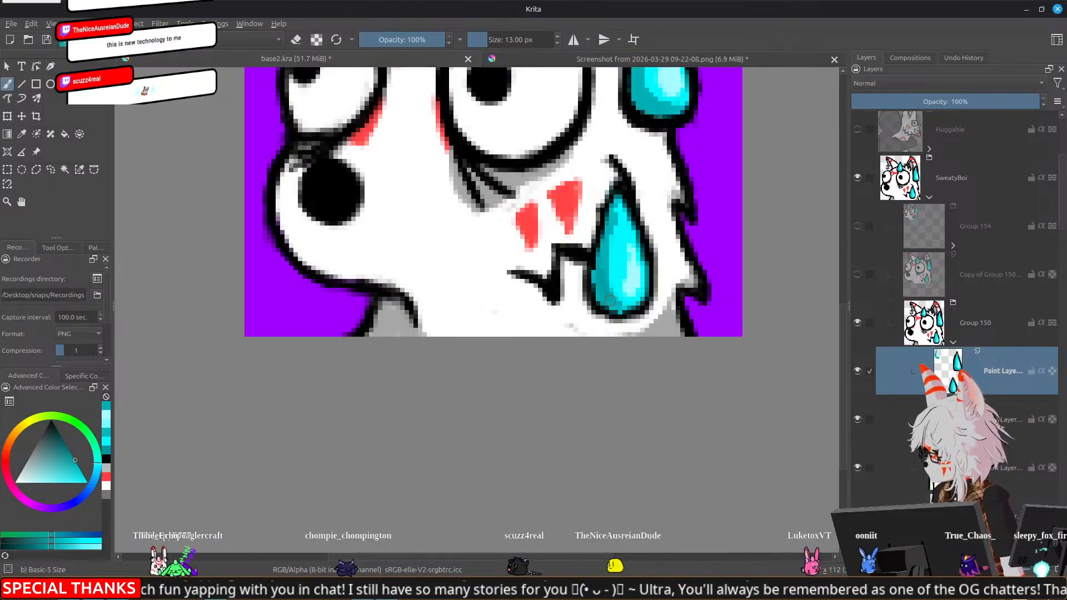
{"action": "left_click_drag", "start_coordinate": [610, 300], "coordinate": [617, 305]}
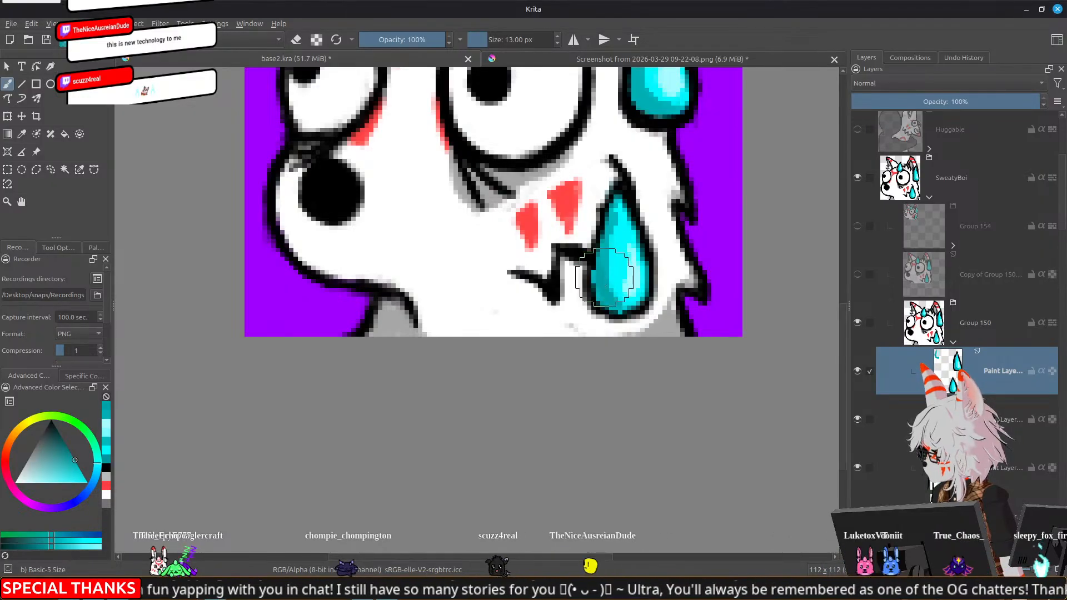
Touch up the cheek drop's shading with sampled cyans and carry the #00a1a6 shadow over to the other sweat drops
{"action": "left_click", "coordinate": [618, 239], "text": "ctrl"}
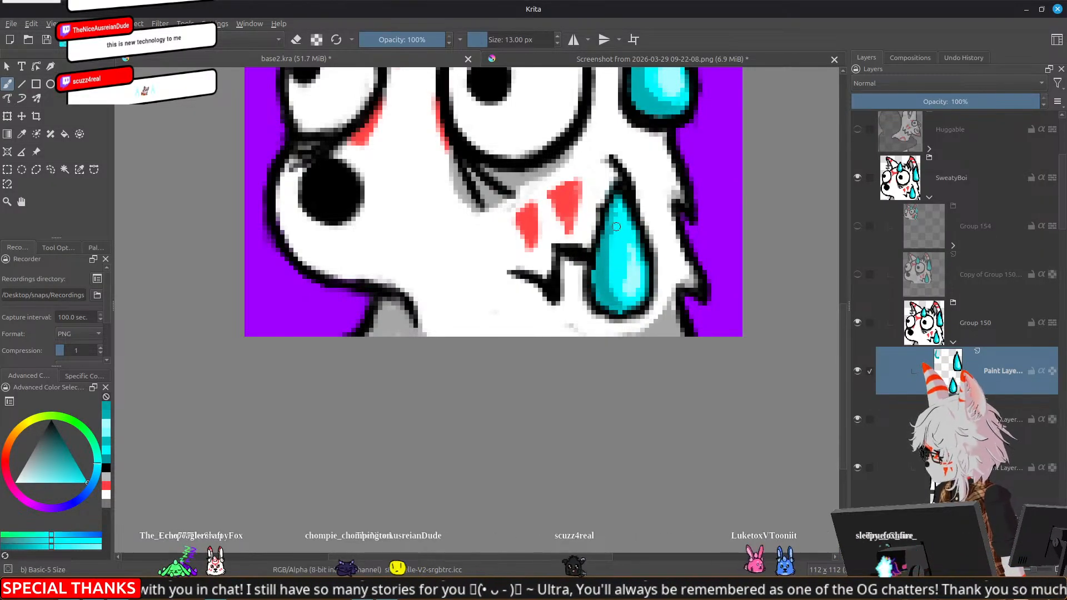
{"action": "left_click_drag", "start_coordinate": [617, 270], "coordinate": [612, 251]}
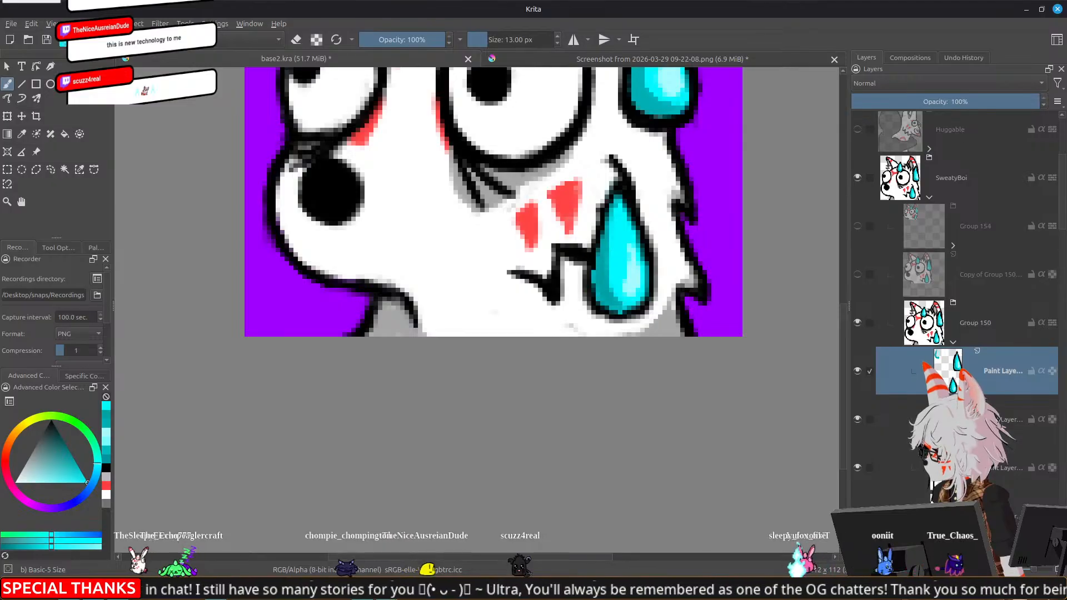
{"action": "left_click", "coordinate": [602, 283], "text": "ctrl"}
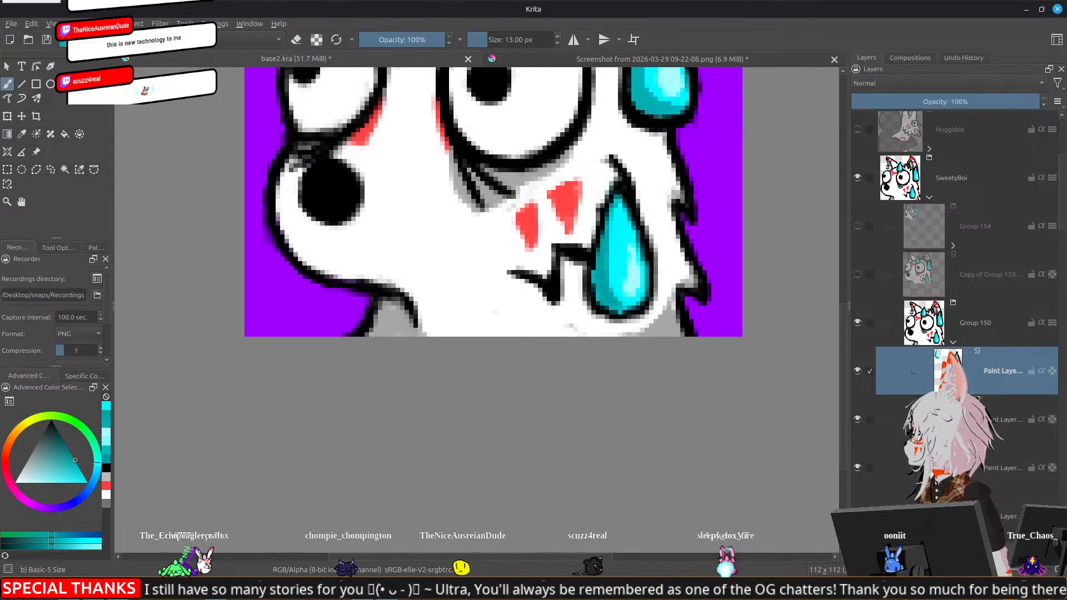
{"action": "left_click", "coordinate": [66, 38]}
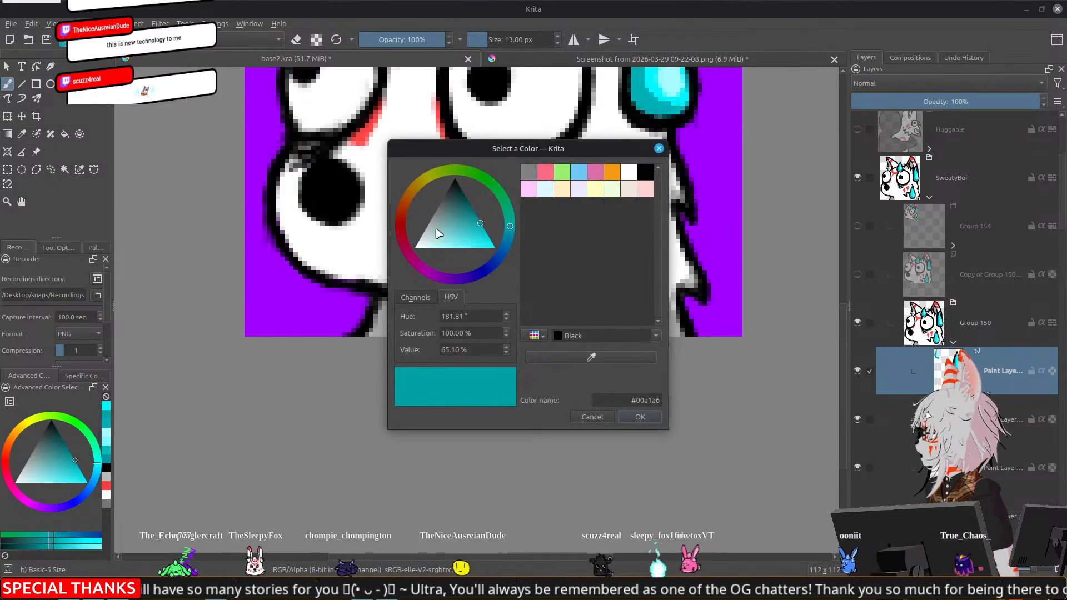
{"action": "left_click", "coordinate": [636, 421]}
{"action": "scroll", "coordinate": [521, 290], "scroll_direction": "up", "scroll_amount": 3}
{"action": "mouse_move", "coordinate": [522, 290]}
{"action": "left_mouse_down"}
{"action": "mouse_move", "coordinate": [499, 282]}
{"action": "mouse_move", "coordinate": [449, 314]}
{"action": "left_mouse_up"}
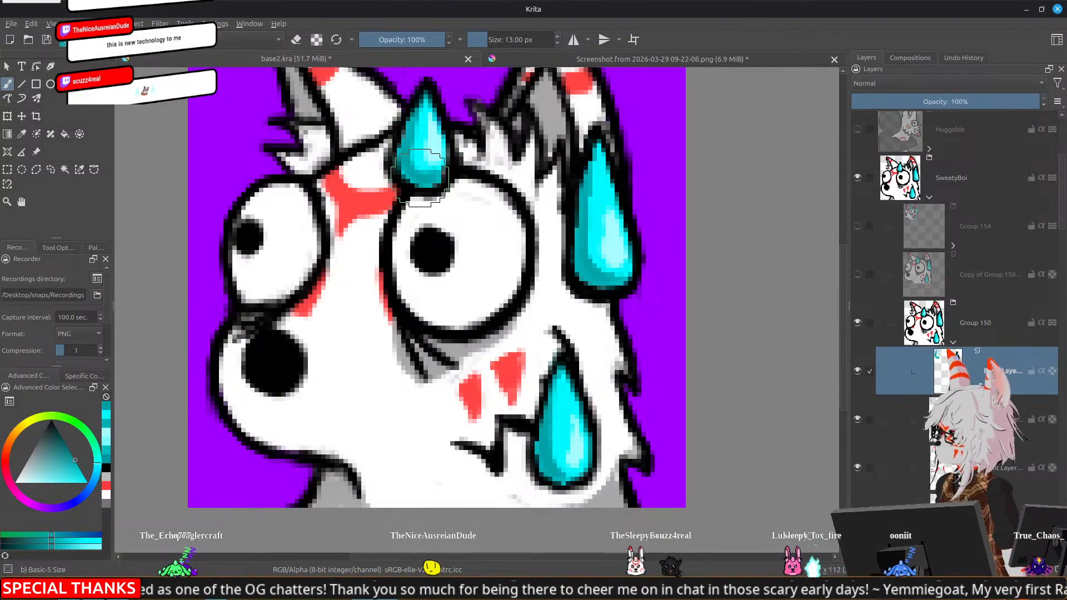
Examine how the darker sweat drop shadows read on the emote at small and larger display sizes
{"action": "scroll", "coordinate": [419, 177], "scroll_direction": "down", "scroll_amount": 3}
{"action": "scroll", "coordinate": [445, 194], "scroll_direction": "down", "scroll_amount": 5}
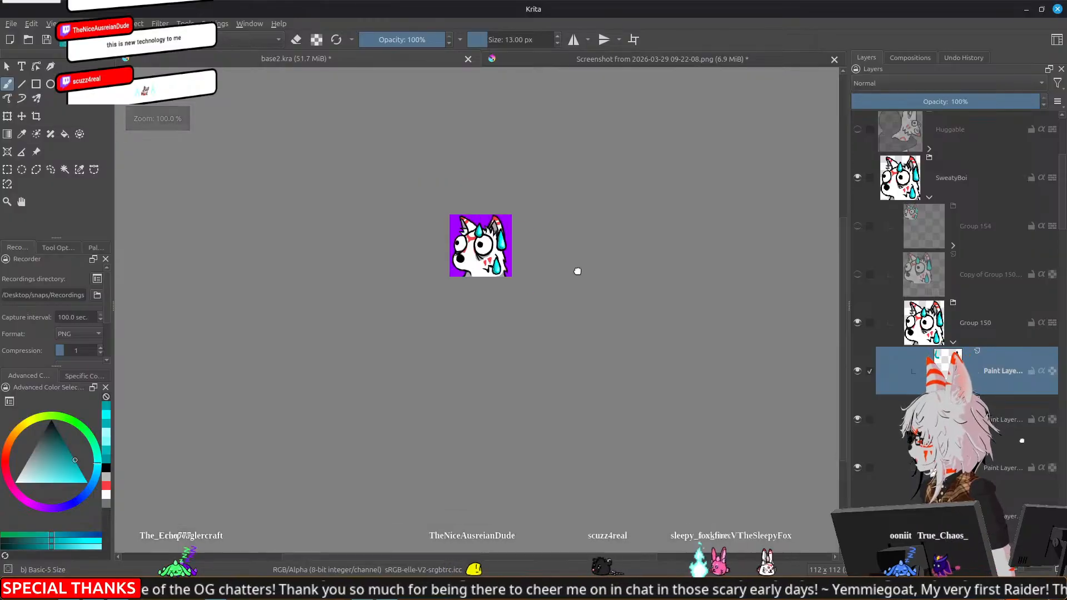
{"action": "scroll", "coordinate": [577, 268], "scroll_direction": "down", "scroll_amount": 2}
{"action": "scroll", "coordinate": [578, 268], "scroll_direction": "up", "scroll_amount": 1}
{"action": "left_click_drag", "start_coordinate": [588, 242], "coordinate": [631, 195]}
{"action": "scroll", "coordinate": [590, 254], "scroll_direction": "up", "scroll_amount": 1}
{"action": "scroll", "coordinate": [592, 249], "scroll_direction": "down", "scroll_amount": 1}
{"action": "scroll", "coordinate": [595, 243], "scroll_direction": "up", "scroll_amount": 1}
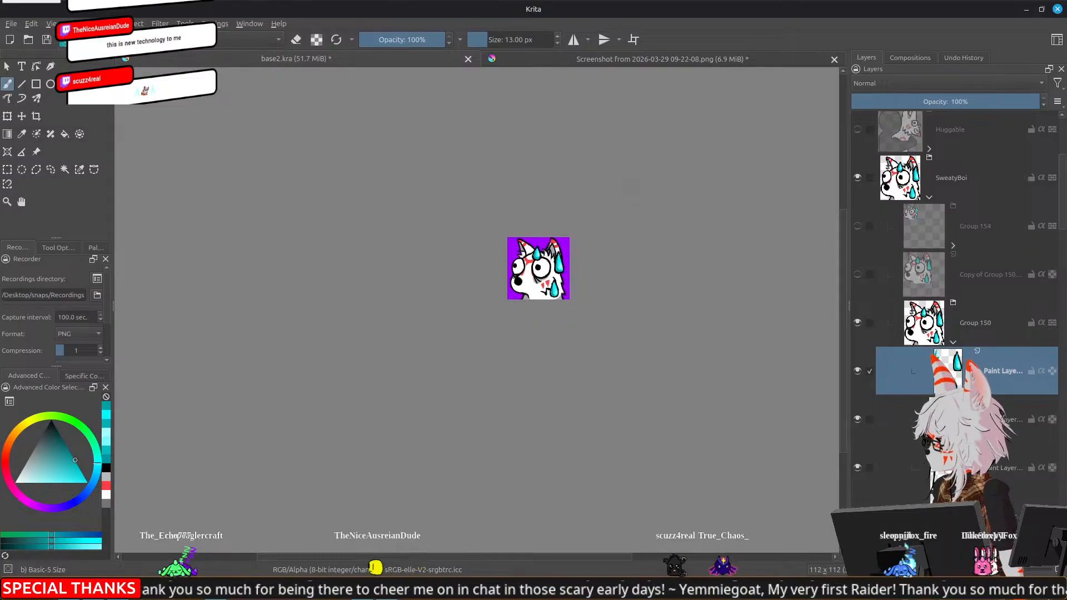
{"action": "scroll", "coordinate": [520, 298], "scroll_direction": "up", "scroll_amount": 3}
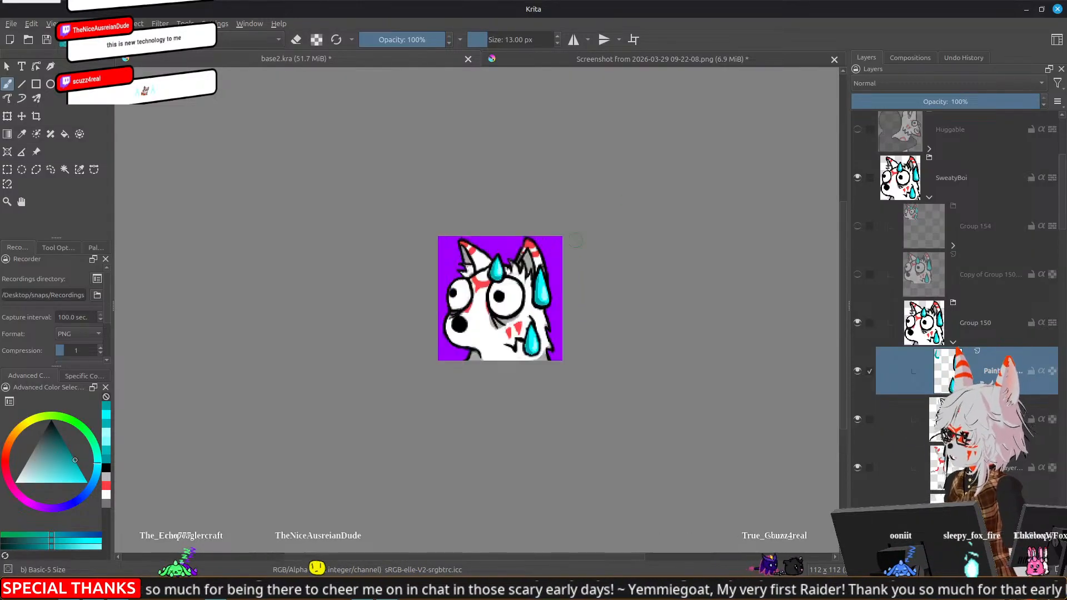
{"action": "scroll", "coordinate": [520, 298], "scroll_direction": "up", "scroll_amount": 3}
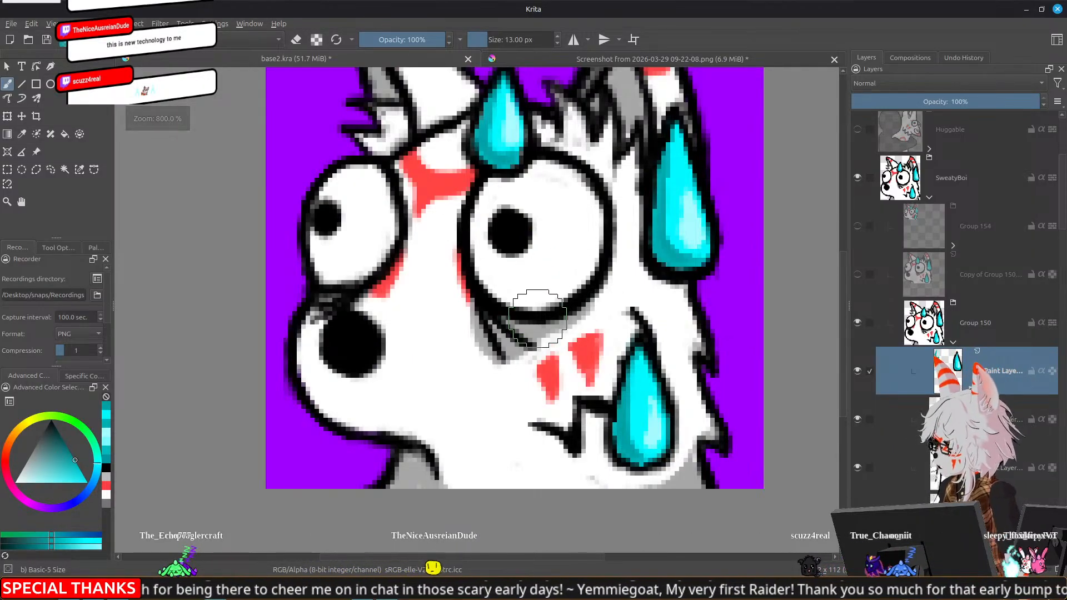
Shade the right and lower inner edges of the larger eye with the sampled under-eye grey on the red markings layer
{"action": "left_click", "coordinate": [540, 331], "text": "ctrl"}
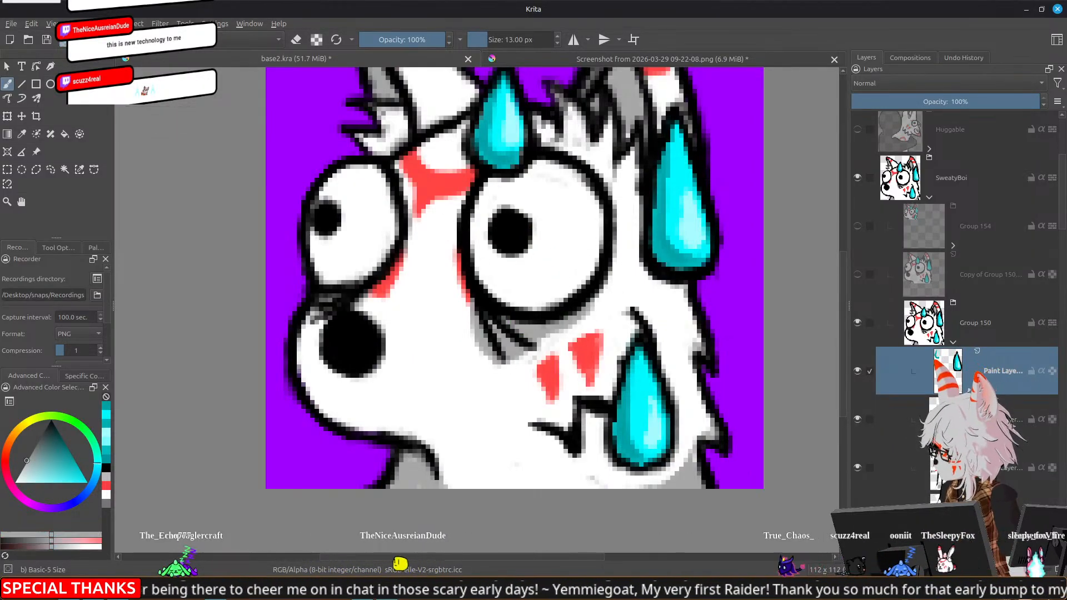
{"action": "scroll", "coordinate": [978, 339], "scroll_direction": "down", "scroll_amount": 3}
{"action": "left_click", "coordinate": [977, 340]}
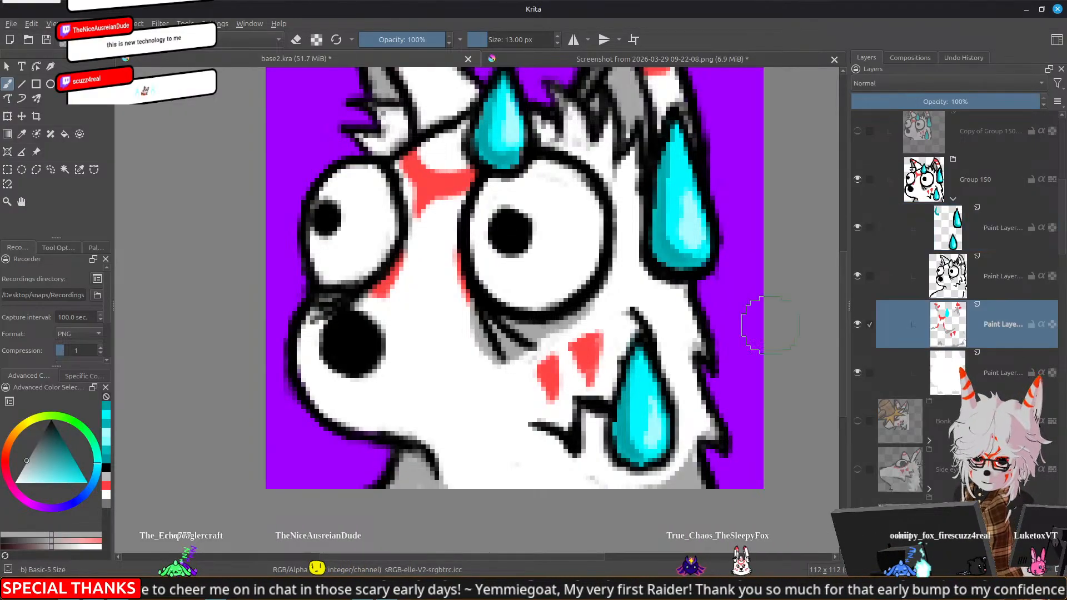
{"action": "mouse_move", "coordinate": [525, 308]}
{"action": "left_mouse_down"}
{"action": "mouse_move", "coordinate": [536, 318]}
{"action": "mouse_move", "coordinate": [567, 292]}
{"action": "left_mouse_up"}
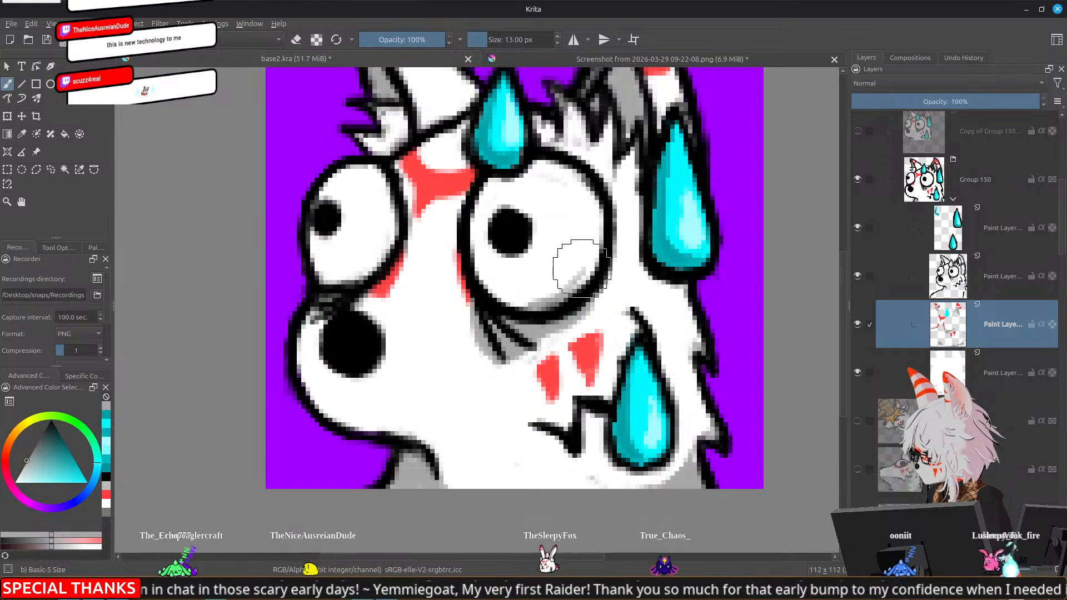
{"action": "left_click_drag", "start_coordinate": [594, 258], "coordinate": [579, 281]}
{"action": "left_click_drag", "start_coordinate": [596, 226], "coordinate": [597, 245]}
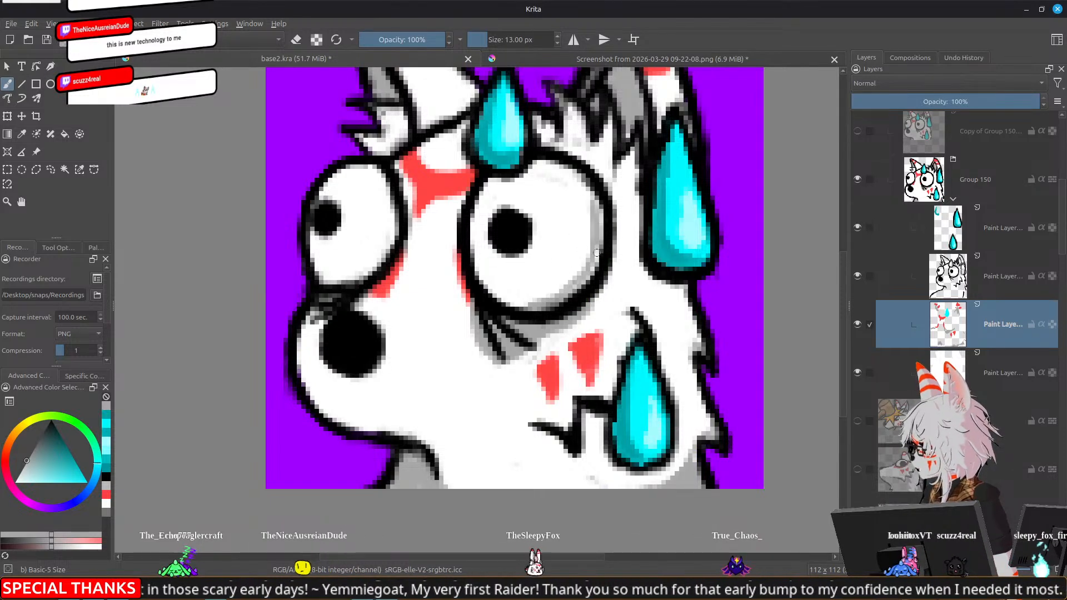
{"action": "left_click_drag", "start_coordinate": [568, 292], "coordinate": [595, 270]}
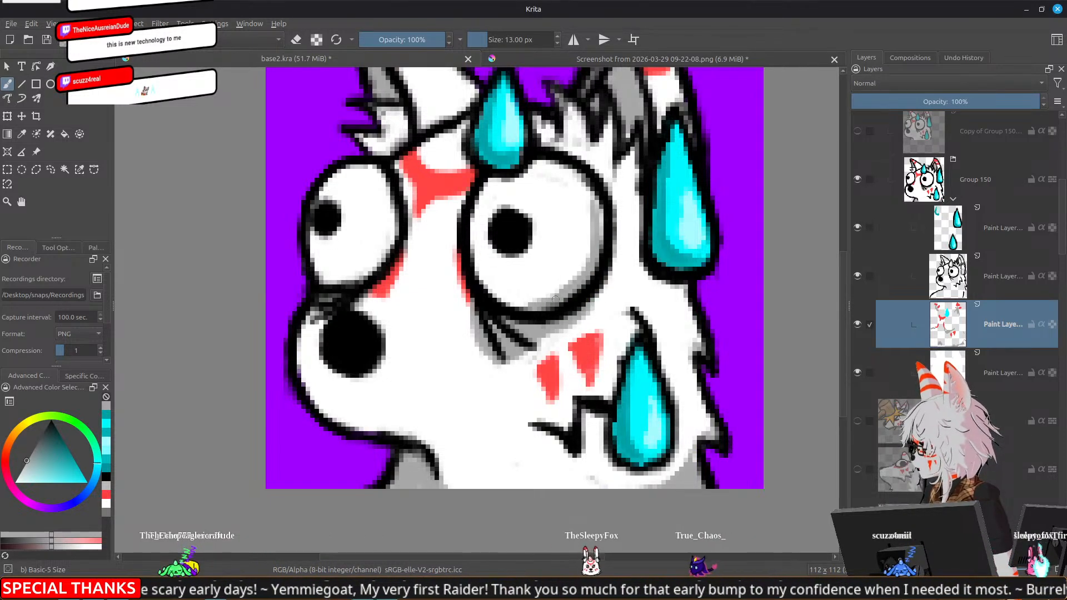
Extend the grey shading across the bottom of the larger eye and add it to the bottom of the smaller eye
{"action": "mouse_move", "coordinate": [500, 292]}
{"action": "left_mouse_down"}
{"action": "mouse_move", "coordinate": [529, 303]}
{"action": "mouse_move", "coordinate": [515, 295]}
{"action": "left_mouse_up"}
{"action": "mouse_move", "coordinate": [514, 294]}
{"action": "left_mouse_down"}
{"action": "mouse_move", "coordinate": [555, 296]}
{"action": "mouse_move", "coordinate": [534, 300]}
{"action": "left_mouse_up"}
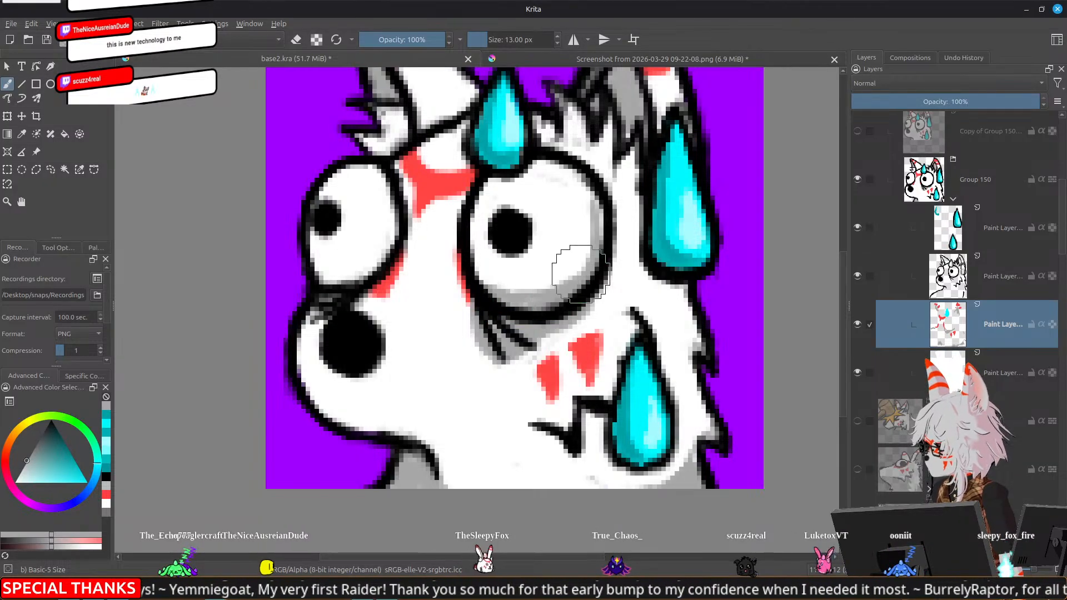
{"action": "left_click_drag", "start_coordinate": [583, 266], "coordinate": [599, 204]}
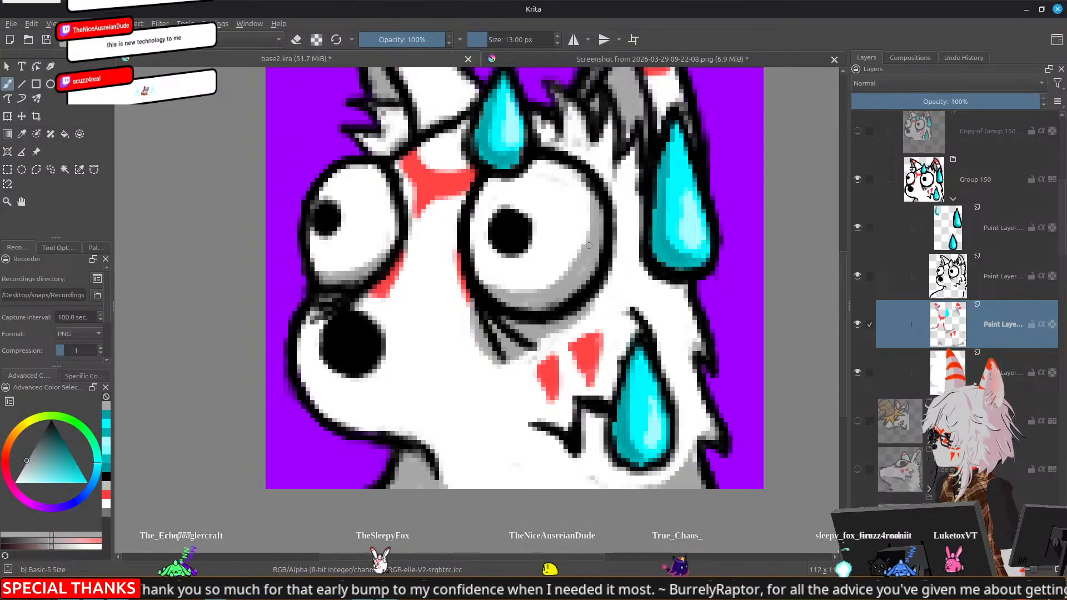
Try to add a sampled white highlight to the larger eye's pupil and select the line art layer above
{"action": "left_click", "coordinate": [408, 303], "text": "ctrl"}
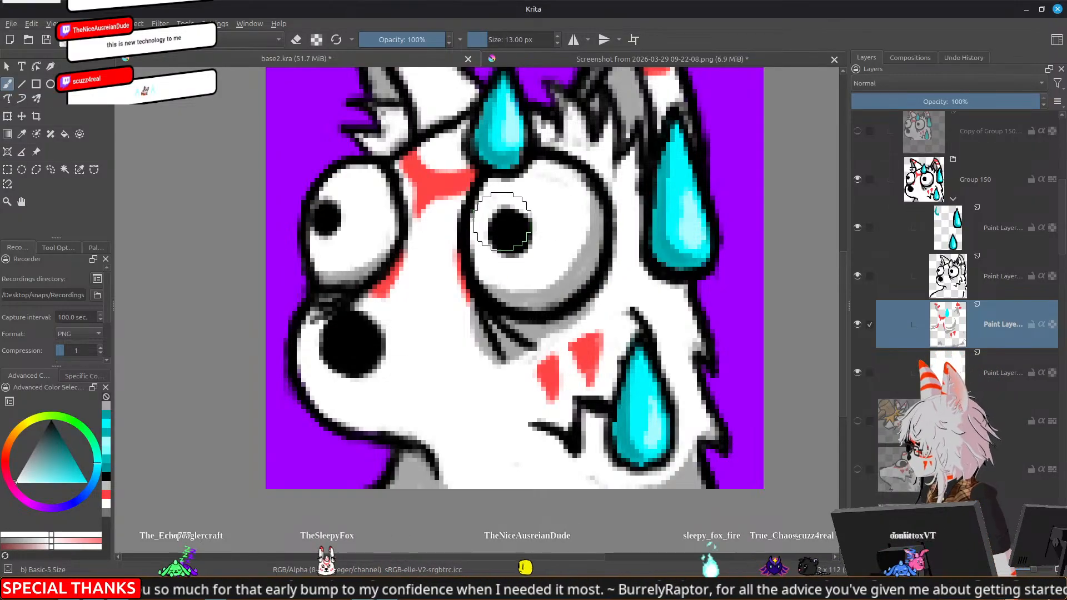
{"action": "left_click", "coordinate": [498, 225]}
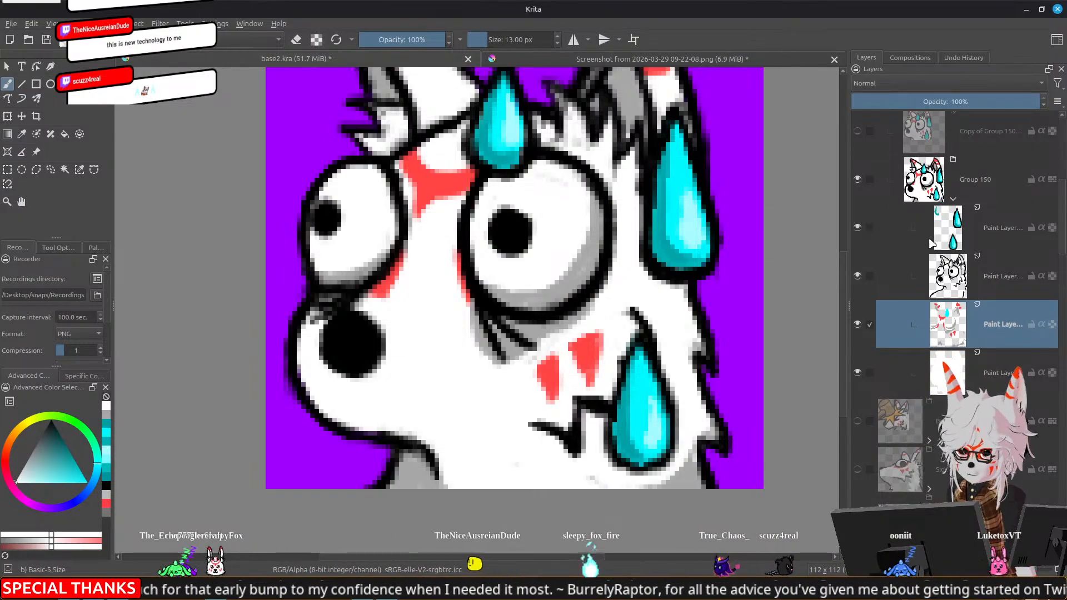
{"action": "key", "text": "Page_Up"}
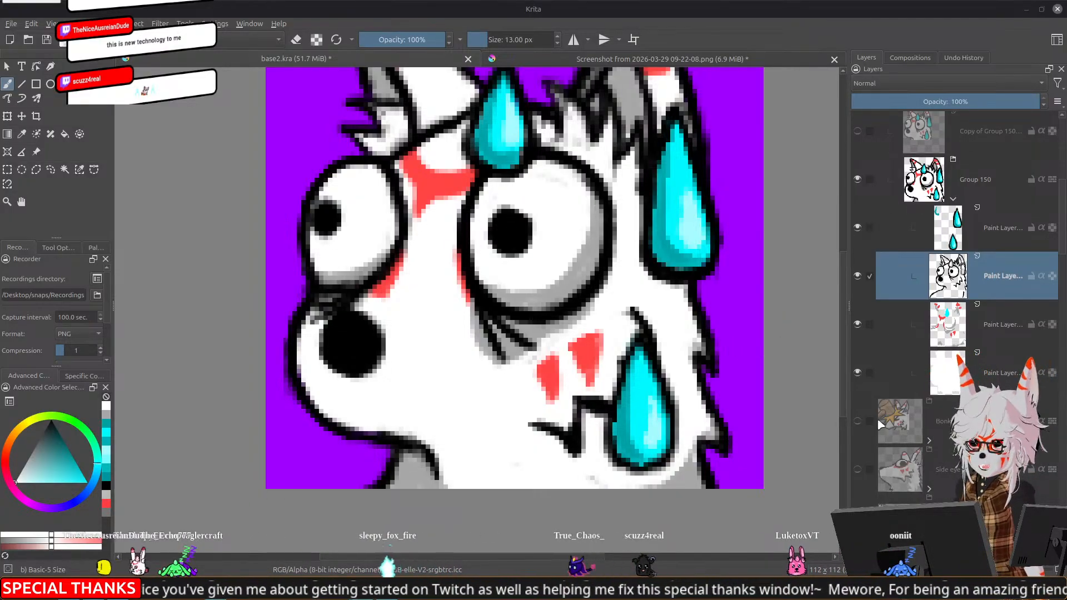
Collapse the SweatyBoi and Shocked groups and show the Yapping emote
{"action": "scroll", "coordinate": [890, 418], "scroll_direction": "up", "scroll_amount": 5}
{"action": "scroll", "coordinate": [890, 417], "scroll_direction": "up", "scroll_amount": 1}
{"action": "left_click", "coordinate": [930, 397]}
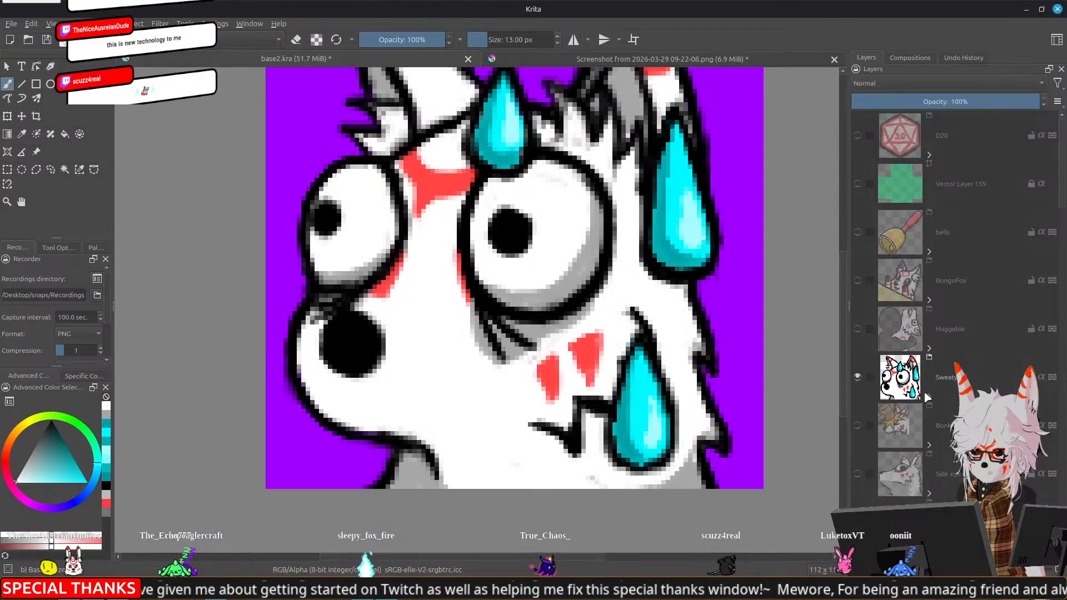
{"action": "scroll", "coordinate": [871, 383], "scroll_direction": "down", "scroll_amount": 6}
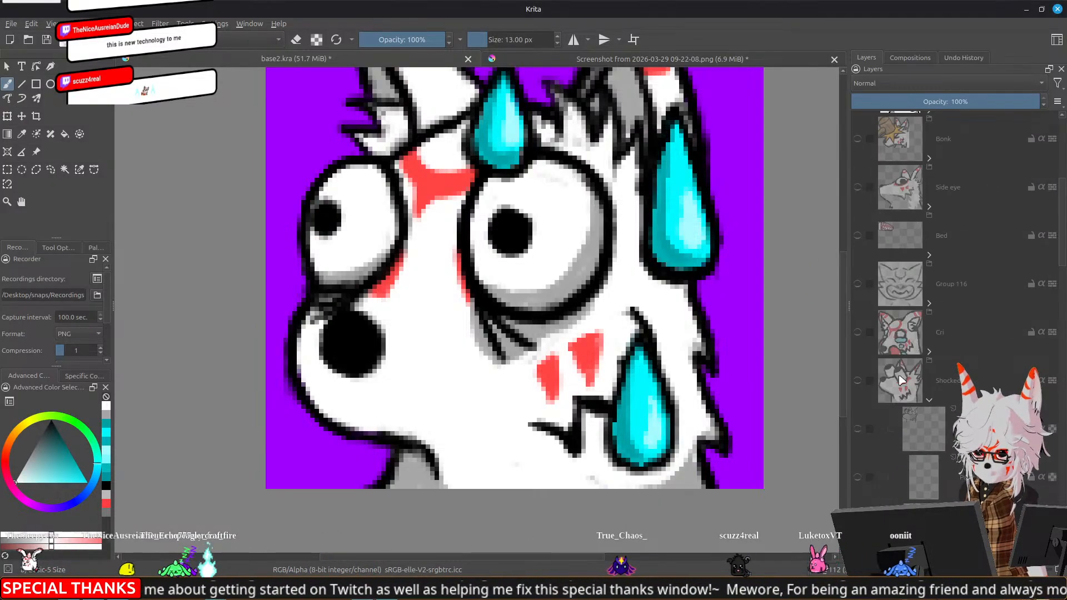
{"action": "left_click", "coordinate": [929, 398]}
{"action": "scroll", "coordinate": [930, 399], "scroll_direction": "down", "scroll_amount": 6}
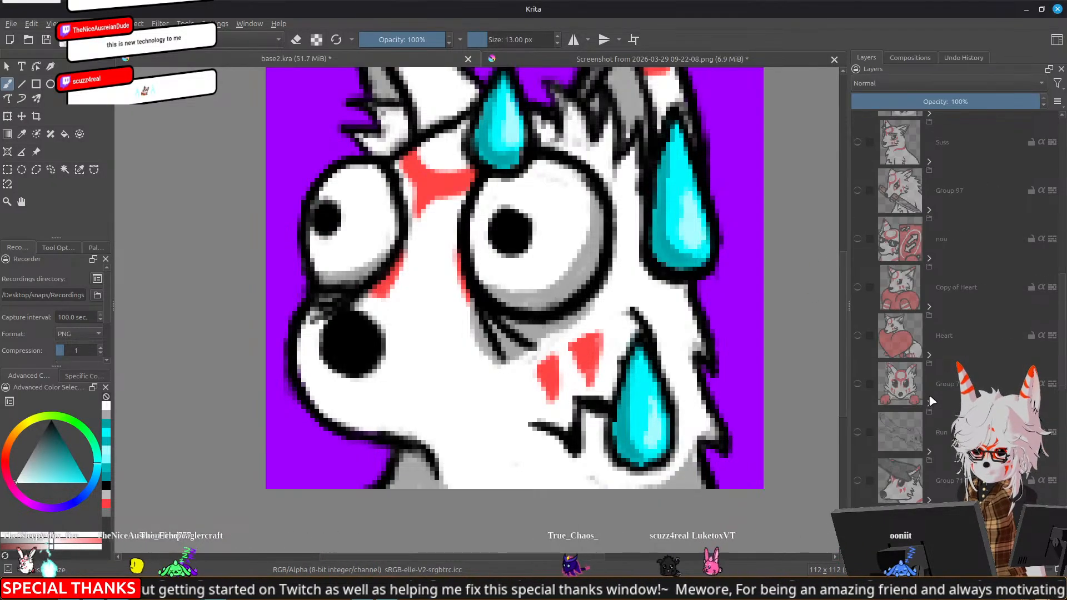
{"action": "scroll", "coordinate": [932, 400], "scroll_direction": "down", "scroll_amount": 3}
{"action": "left_click", "coordinate": [857, 290]}
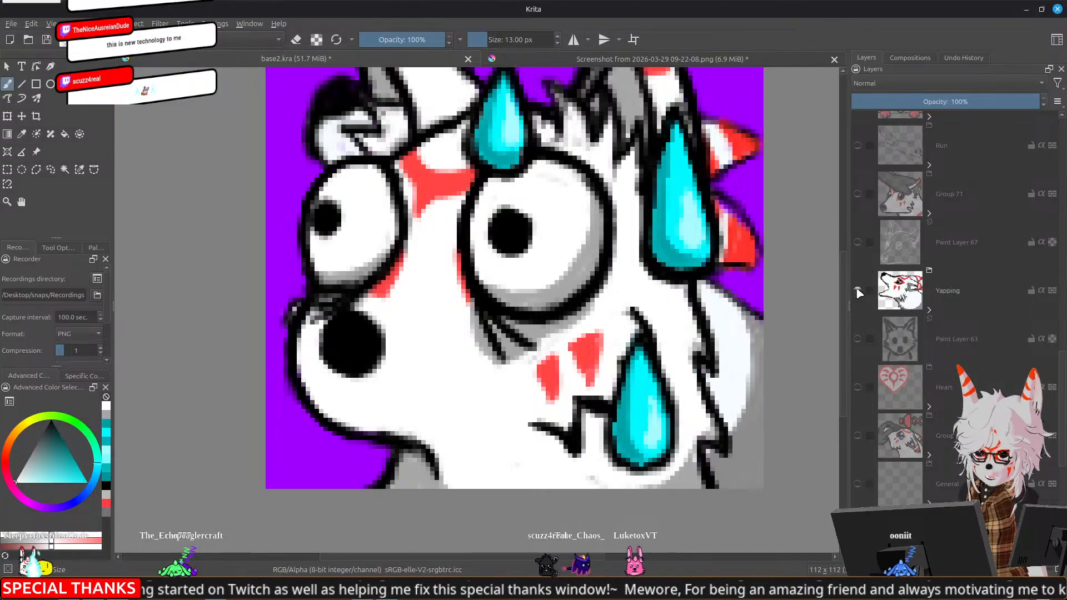
Hide the SweatyBoi group and the purple background, and select the whole canvas to copy the Yapping emote
{"action": "scroll", "coordinate": [900, 310], "scroll_direction": "up", "scroll_amount": 9}
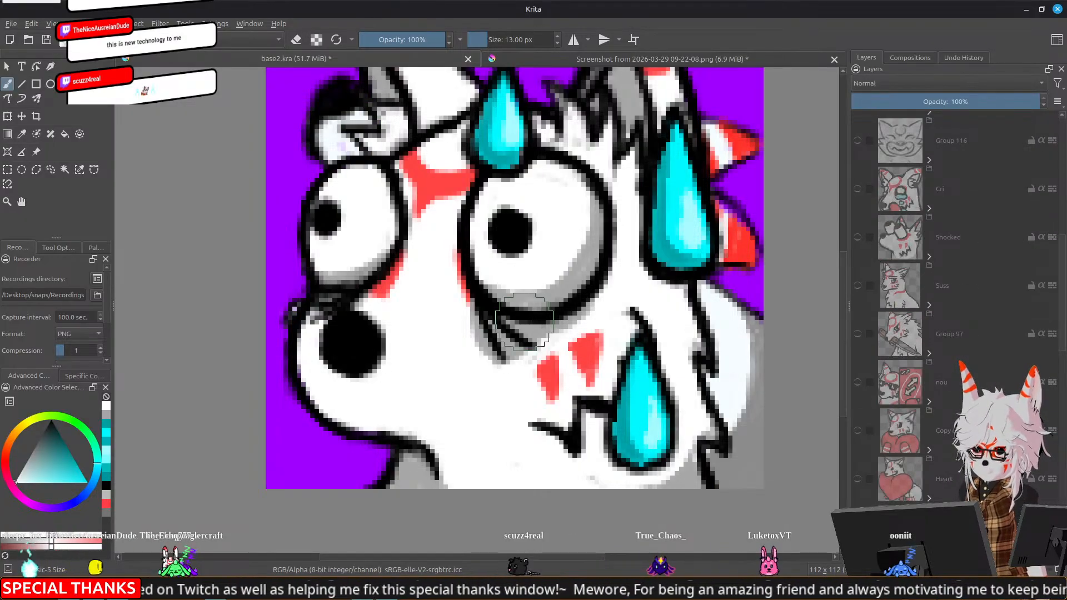
{"action": "scroll", "coordinate": [527, 318], "scroll_direction": "down", "scroll_amount": 4}
{"action": "scroll", "coordinate": [884, 333], "scroll_direction": "down", "scroll_amount": 10}
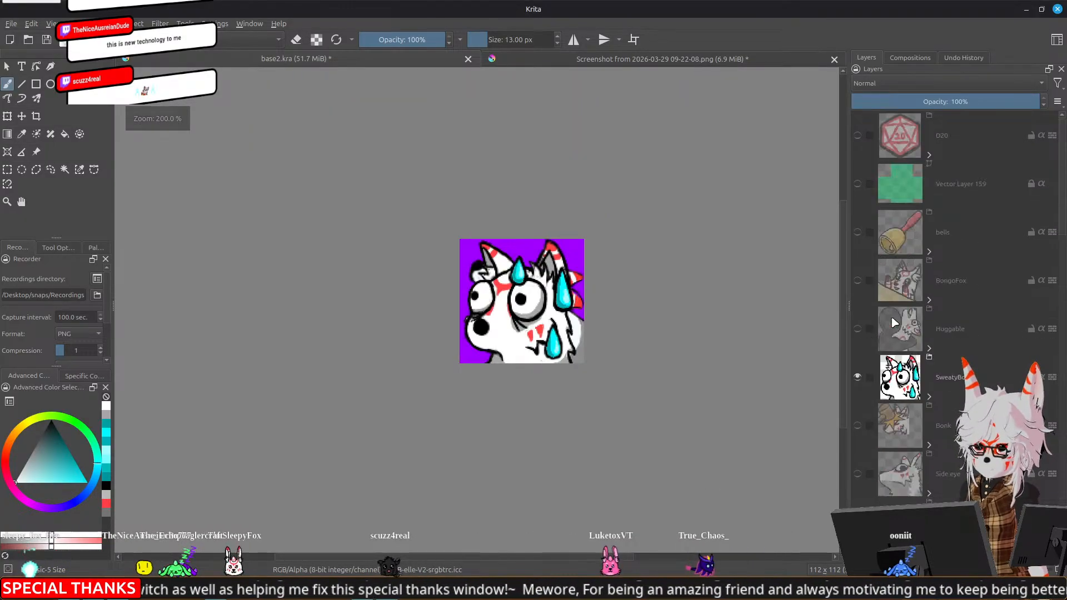
{"action": "left_click", "coordinate": [857, 377]}
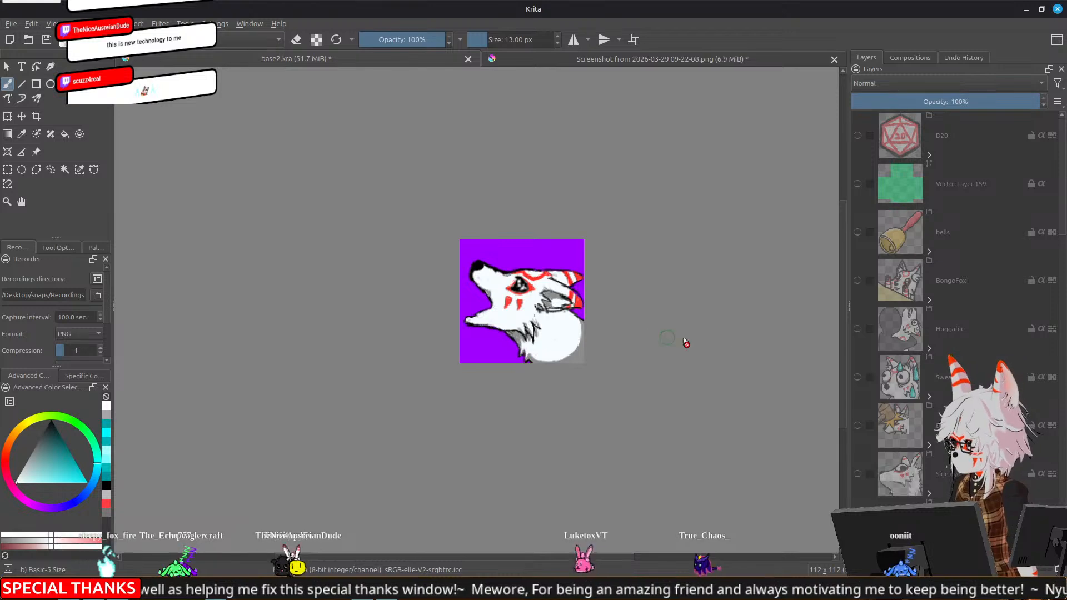
{"action": "scroll", "coordinate": [900, 333], "scroll_direction": "down", "scroll_amount": 9}
{"action": "scroll", "coordinate": [900, 305], "scroll_direction": "down", "scroll_amount": 7}
{"action": "left_click", "coordinate": [857, 519]}
{"action": "key", "text": "ctrl+a"}
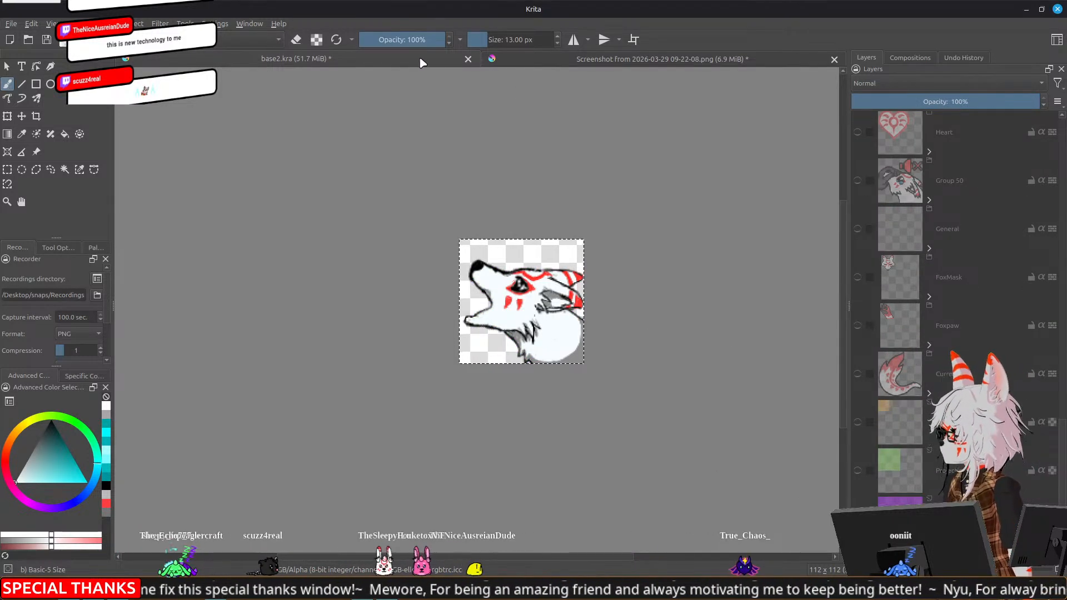
Paste the Yapping emote into the tier list screenshot and move it to the end of the Awesome row
{"action": "left_click", "coordinate": [573, 63]}
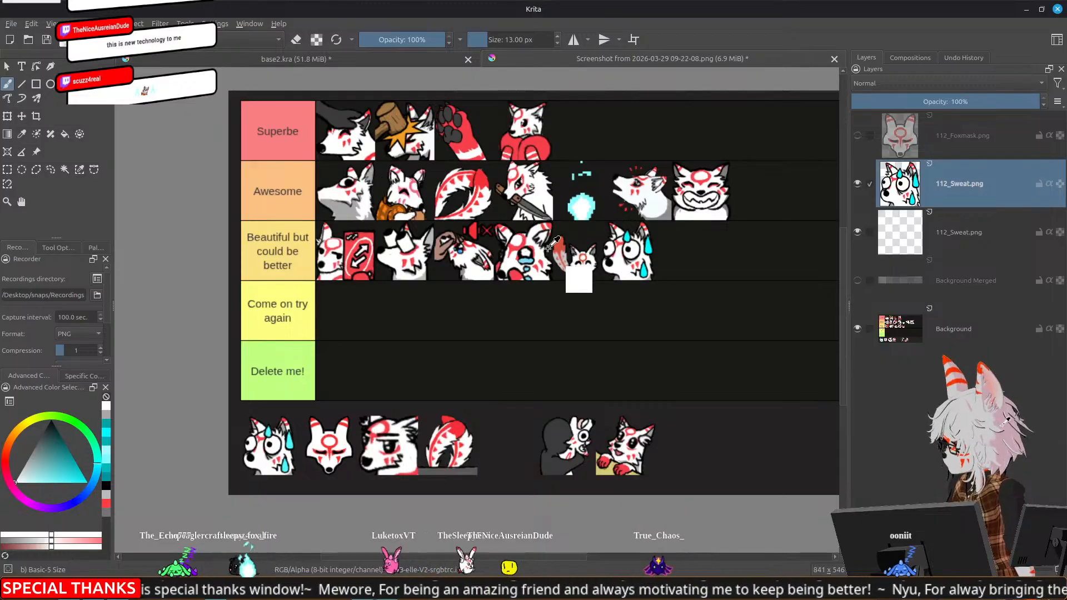
{"action": "key", "text": "ctrl+v"}
{"action": "key", "text": "t"}
{"action": "left_click_drag", "start_coordinate": [275, 122], "coordinate": [778, 190]}
{"action": "left_click_drag", "start_coordinate": [714, 218], "coordinate": [540, 259]}
Scale the pasted Yapping emote down to fit the height of the Awesome row
{"action": "key", "text": "ctrl+t"}
{"action": "scroll", "coordinate": [658, 282], "scroll_direction": "up", "scroll_amount": 1}
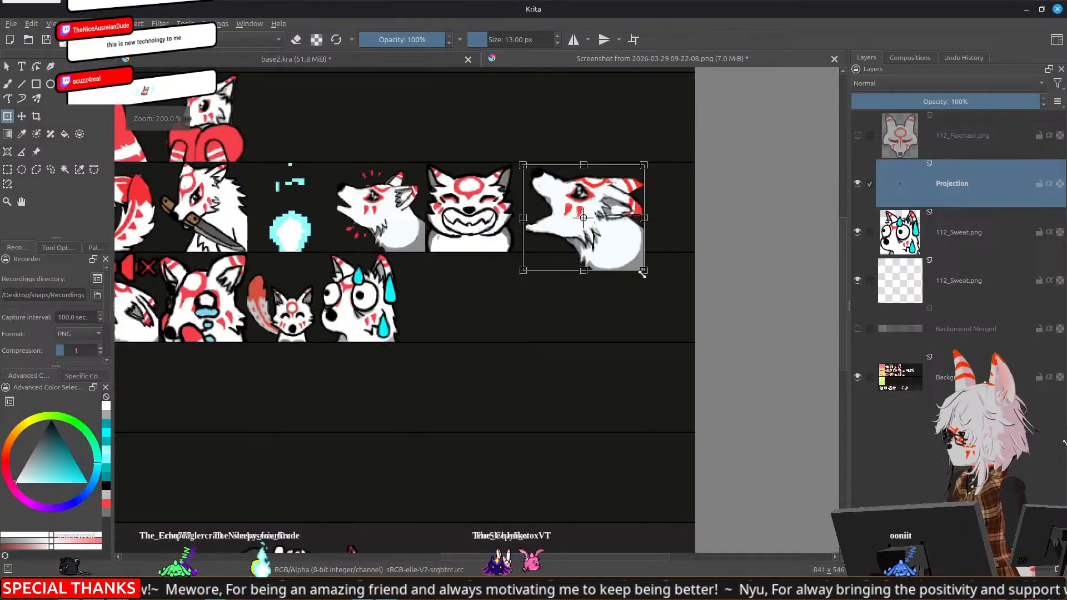
{"action": "left_click_drag", "start_coordinate": [618, 253], "coordinate": [600, 229]}
{"action": "key", "text": "Return"}
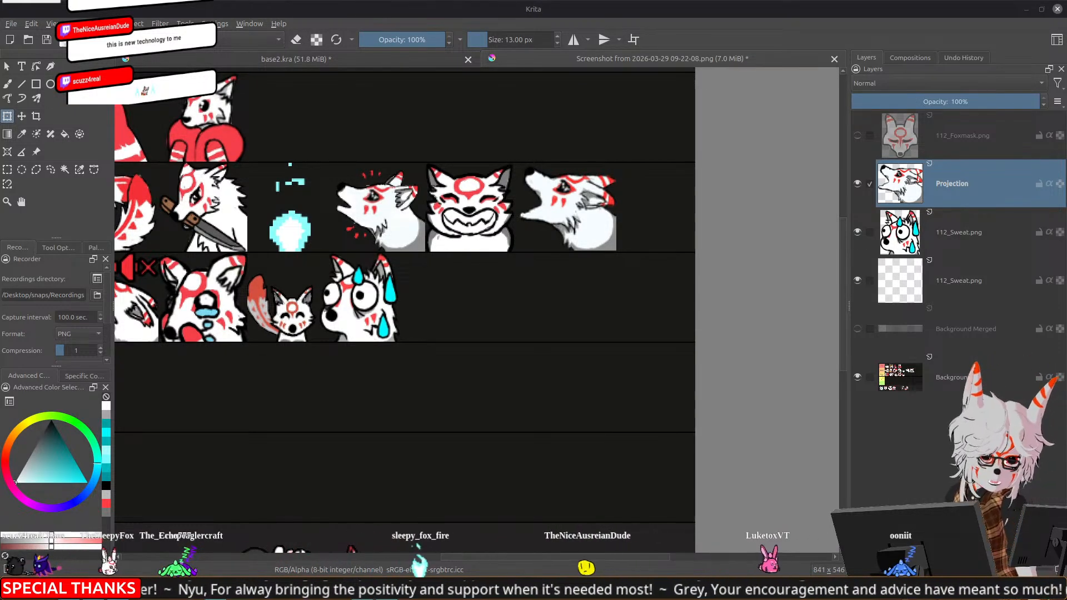
Switch to wheelofnames.com in the browser and spin the Fox Emote wheel for the next emote
{"action": "left_click_drag", "start_coordinate": [457, 321], "coordinate": [689, 317]}
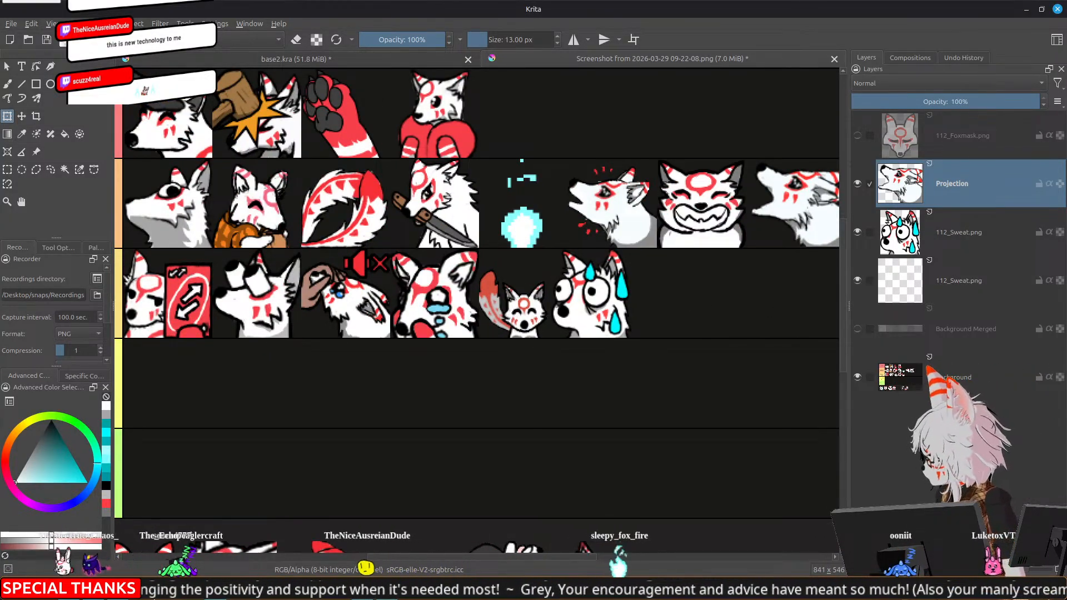
{"action": "key", "text": "alt+Tab"}
{"action": "left_click", "coordinate": [532, 315]}
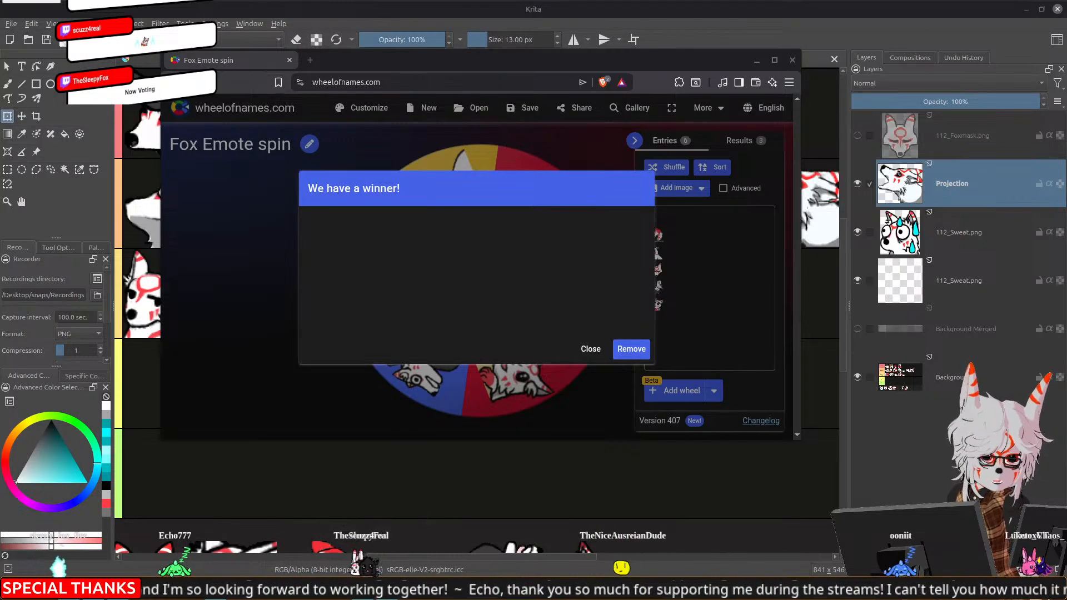
Close the wheel's winner message without removing the entry and return to the tier list in Krita
{"action": "left_click", "coordinate": [589, 352]}
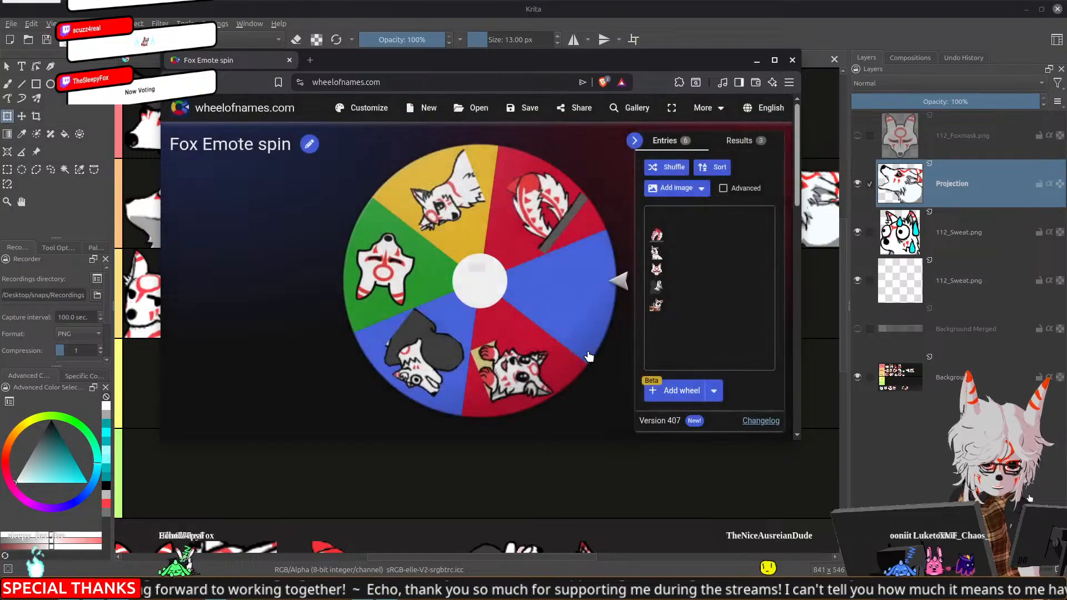
{"action": "left_click", "coordinate": [745, 4]}
{"action": "key", "text": "1"}
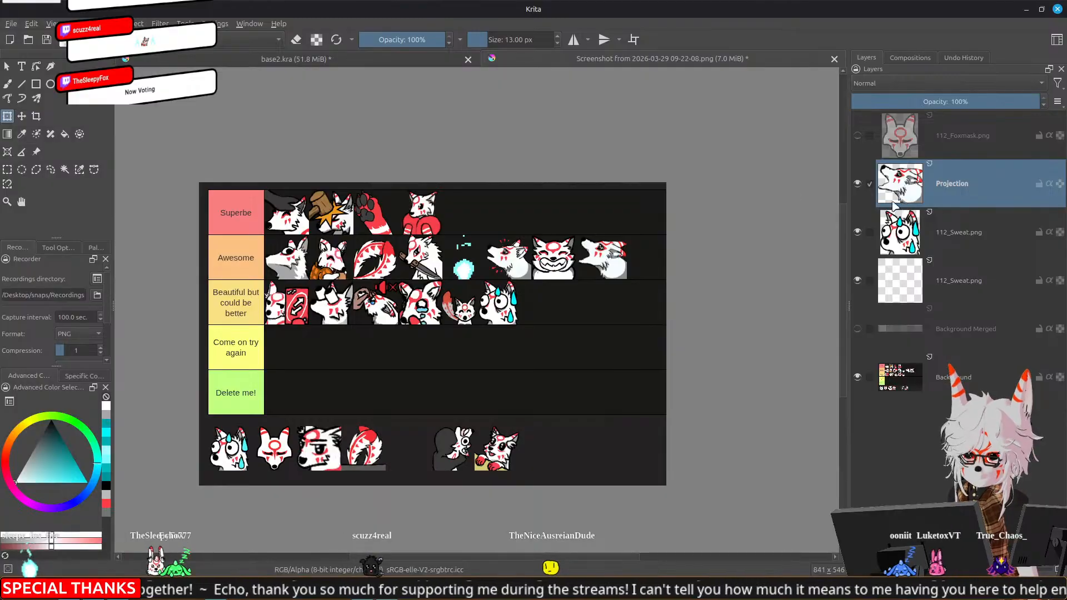
{"action": "left_click_drag", "start_coordinate": [481, 118], "coordinate": [530, 133]}
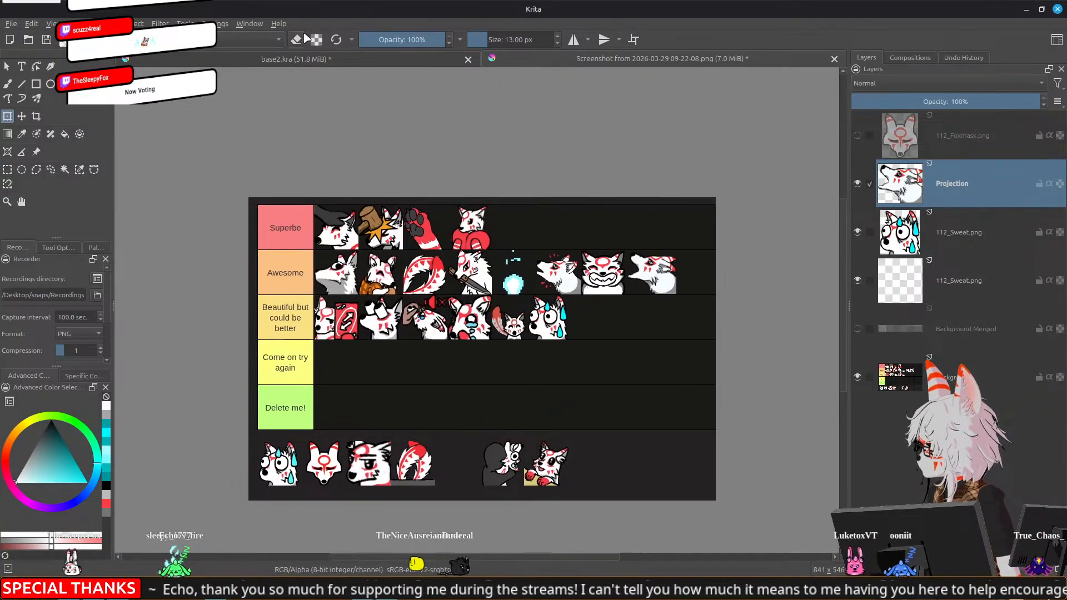
In base2.kra, show the SweatyBoi group and hide the Yapping group
{"action": "left_click", "coordinate": [305, 60]}
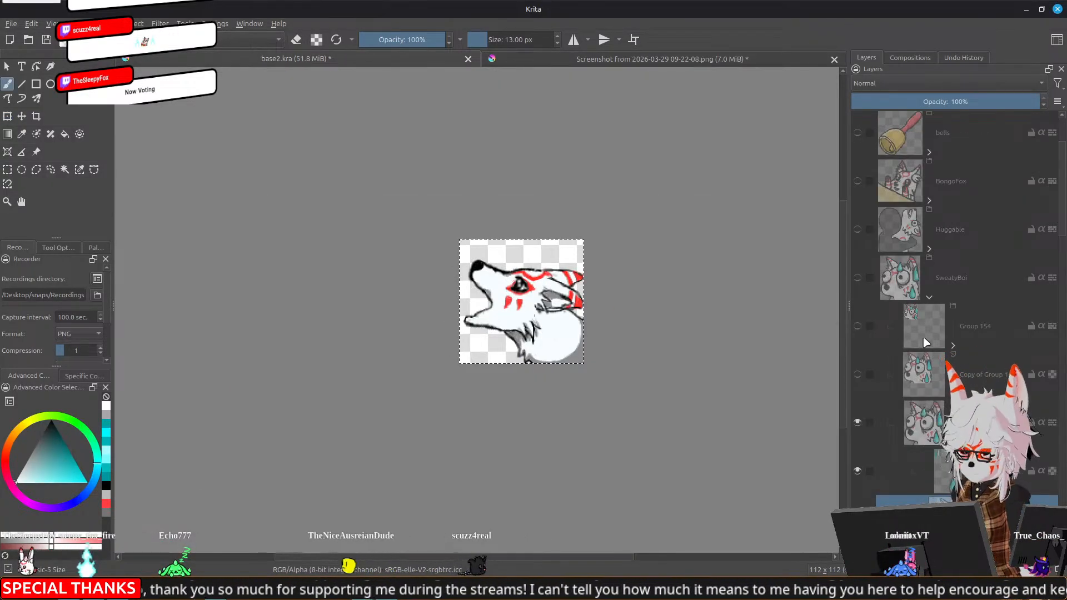
{"action": "left_click", "coordinate": [857, 278]}
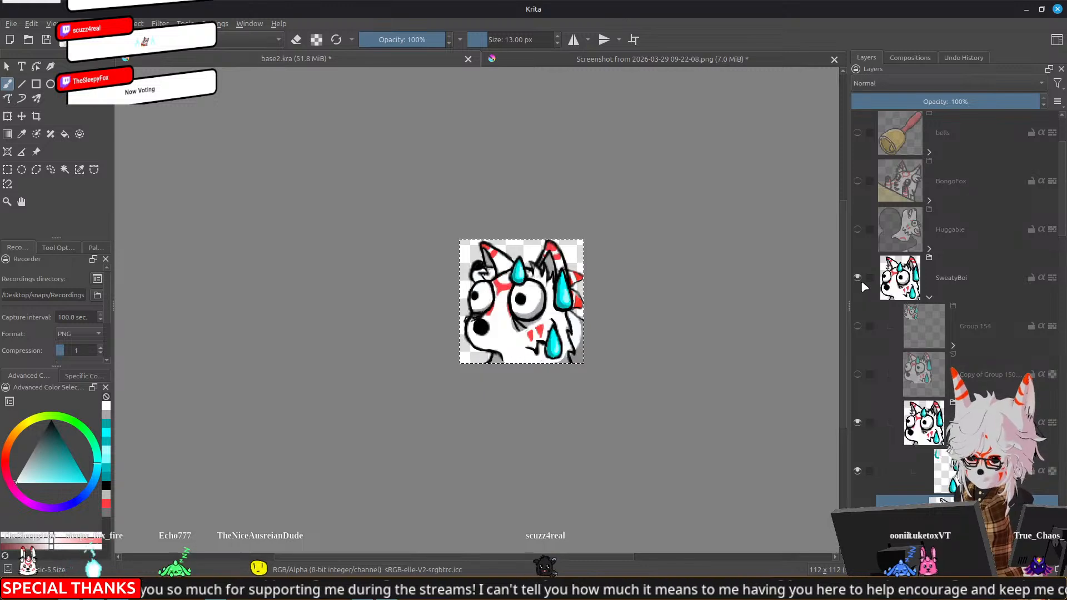
{"action": "scroll", "coordinate": [890, 348], "scroll_direction": "down", "scroll_amount": 10}
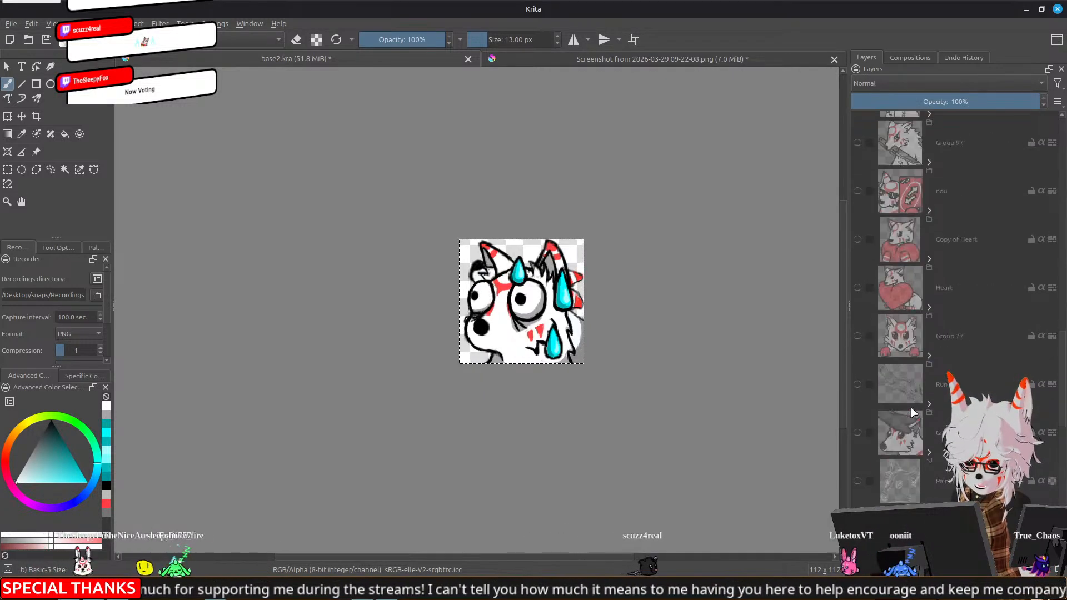
{"action": "scroll", "coordinate": [890, 348], "scroll_direction": "up", "scroll_amount": 3}
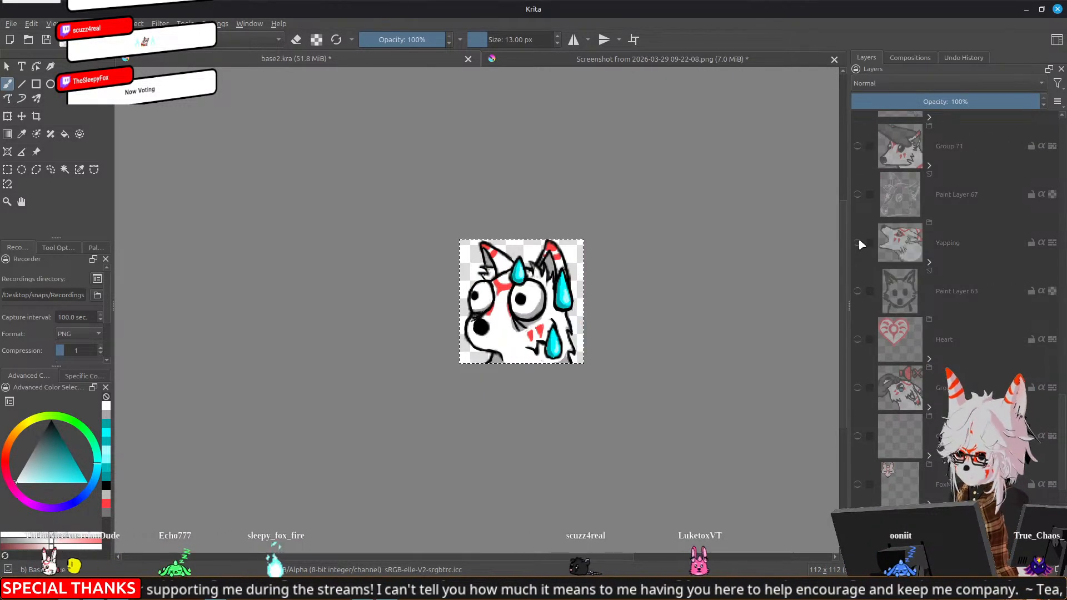
{"action": "scroll", "coordinate": [889, 361], "scroll_direction": "up", "scroll_amount": 8}
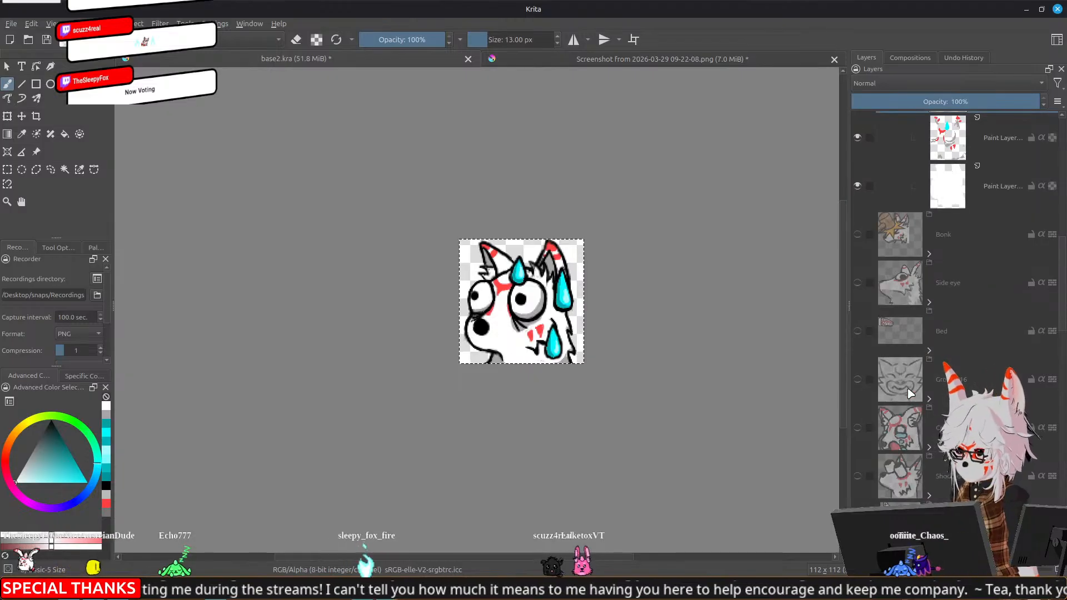
Shrink both of SweatyBoi's black pupils by erasing their edges on the line art layer with the 13 px brush
{"action": "scroll", "coordinate": [910, 393], "scroll_direction": "down", "scroll_amount": 3}
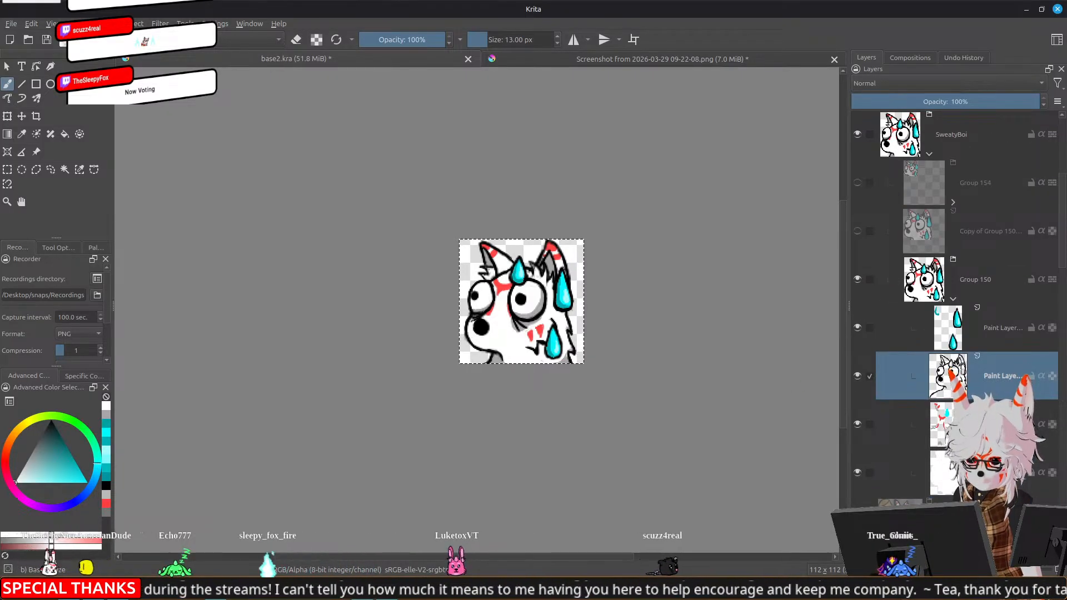
{"action": "scroll", "coordinate": [525, 313], "scroll_direction": "up", "scroll_amount": 3}
{"action": "scroll", "coordinate": [525, 312], "scroll_direction": "up", "scroll_amount": 3}
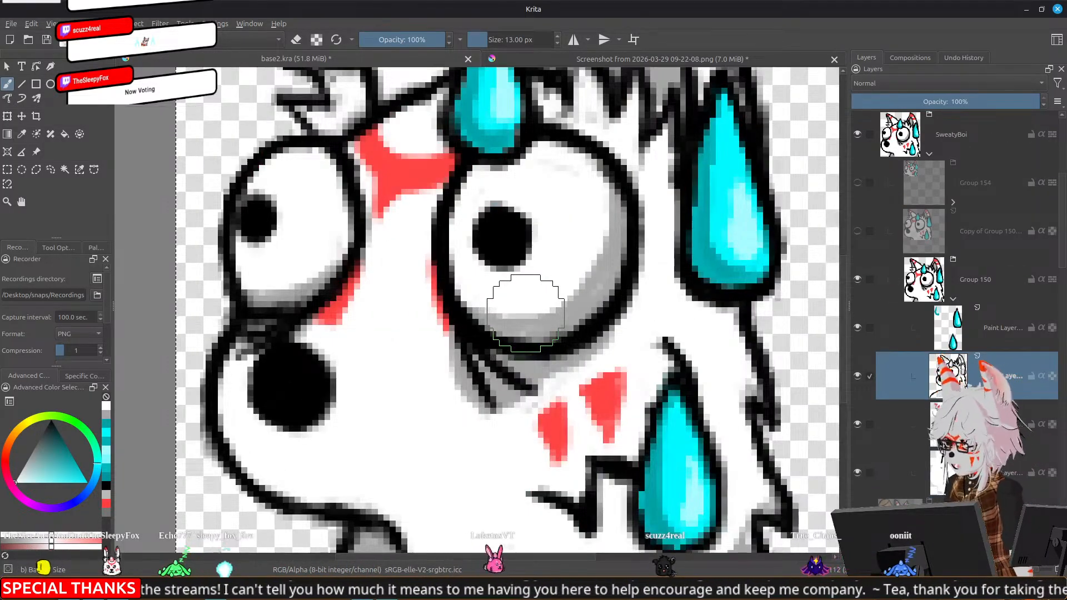
{"action": "key", "text": "e"}
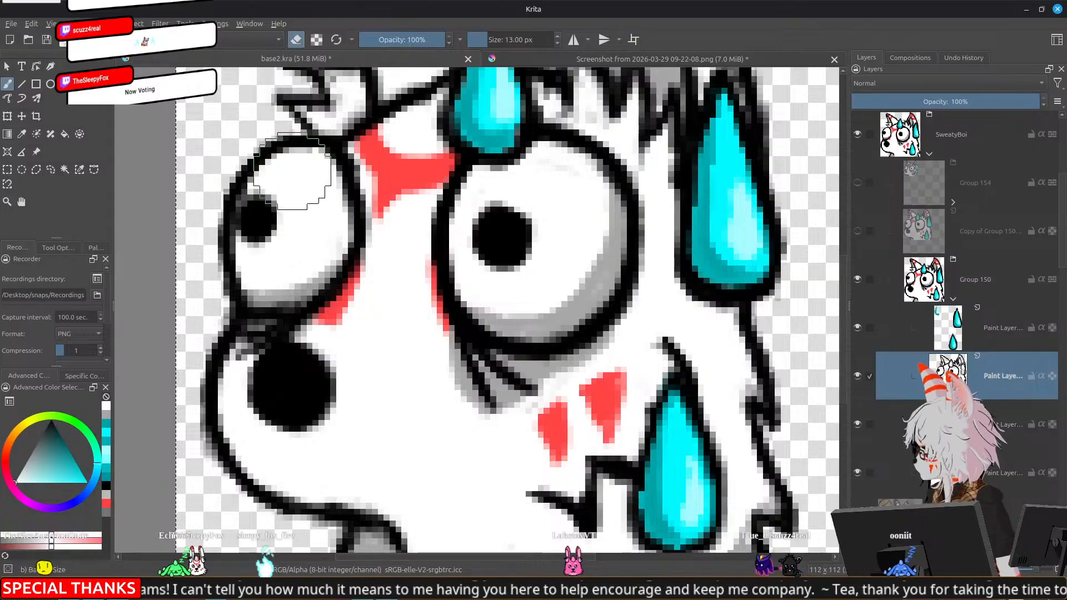
{"action": "mouse_move", "coordinate": [246, 194]}
{"action": "left_mouse_down"}
{"action": "mouse_move", "coordinate": [277, 203]}
{"action": "mouse_move", "coordinate": [261, 196]}
{"action": "mouse_move", "coordinate": [286, 221]}
{"action": "mouse_move", "coordinate": [268, 244]}
{"action": "mouse_move", "coordinate": [237, 231]}
{"action": "left_mouse_up"}
{"action": "left_click_drag", "start_coordinate": [243, 204], "coordinate": [242, 234]}
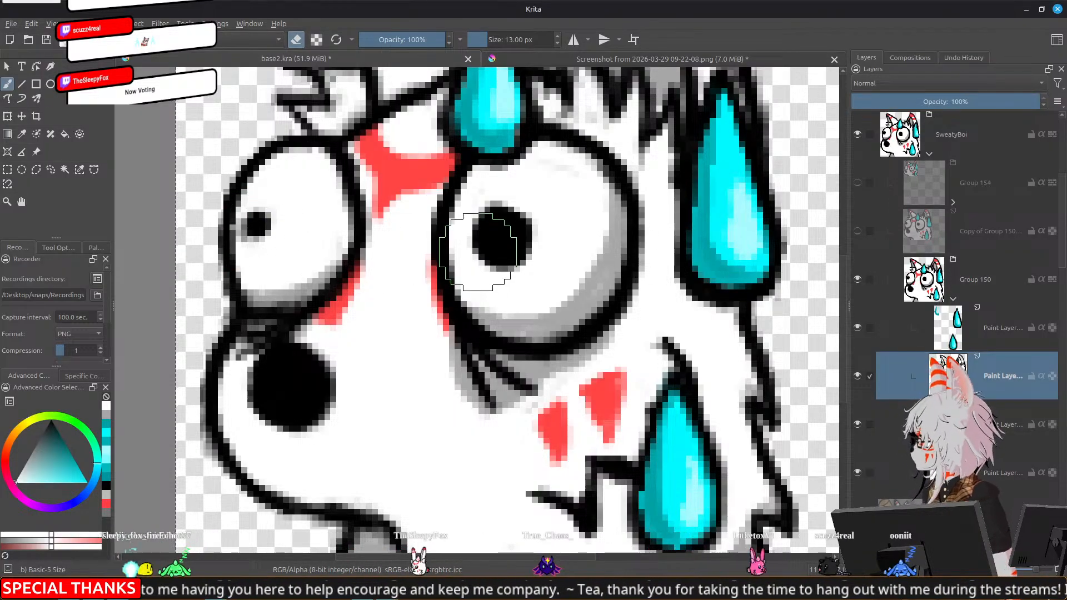
{"action": "left_click_drag", "start_coordinate": [517, 266], "coordinate": [535, 228]}
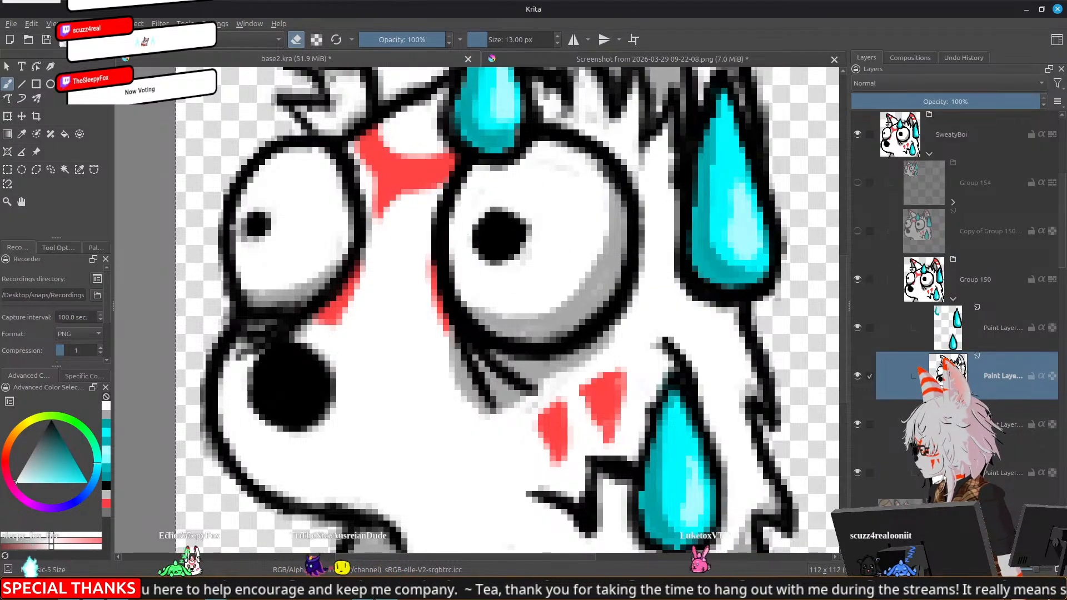
{"action": "mouse_move", "coordinate": [477, 245]}
{"action": "left_mouse_down"}
{"action": "mouse_move", "coordinate": [480, 221]}
{"action": "mouse_move", "coordinate": [471, 236]}
{"action": "mouse_move", "coordinate": [491, 263]}
{"action": "mouse_move", "coordinate": [525, 256]}
{"action": "mouse_move", "coordinate": [530, 215]}
{"action": "mouse_move", "coordinate": [509, 205]}
{"action": "mouse_move", "coordinate": [485, 209]}
{"action": "mouse_move", "coordinate": [477, 223]}
{"action": "mouse_move", "coordinate": [510, 214]}
{"action": "mouse_move", "coordinate": [526, 226]}
{"action": "mouse_move", "coordinate": [526, 249]}
{"action": "left_mouse_up"}
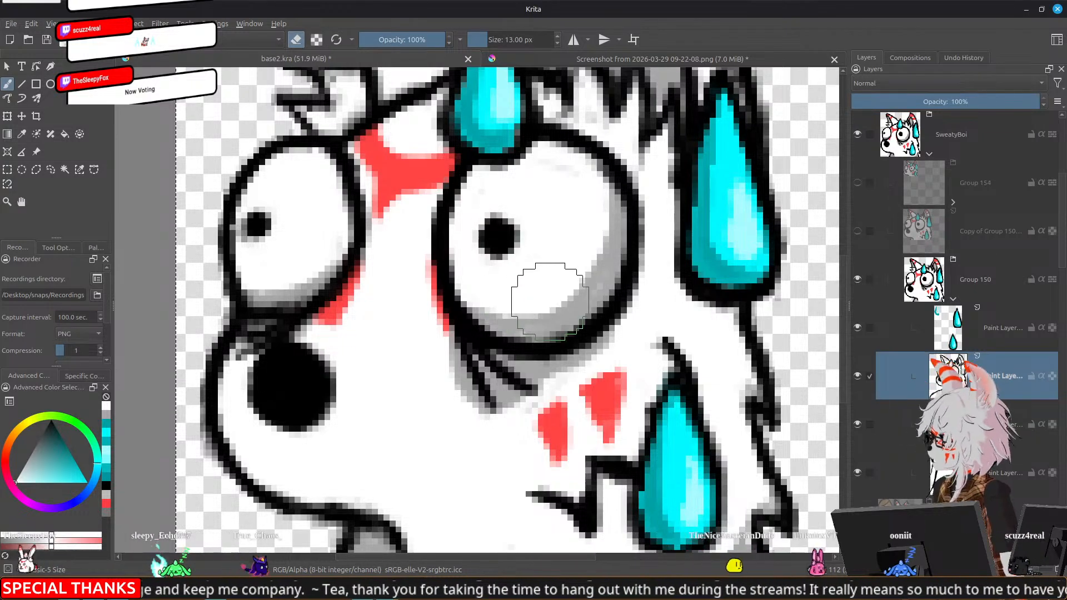
{"action": "scroll", "coordinate": [549, 301], "scroll_direction": "down", "scroll_amount": 6}
{"action": "scroll", "coordinate": [630, 347], "scroll_direction": "down", "scroll_amount": 2}
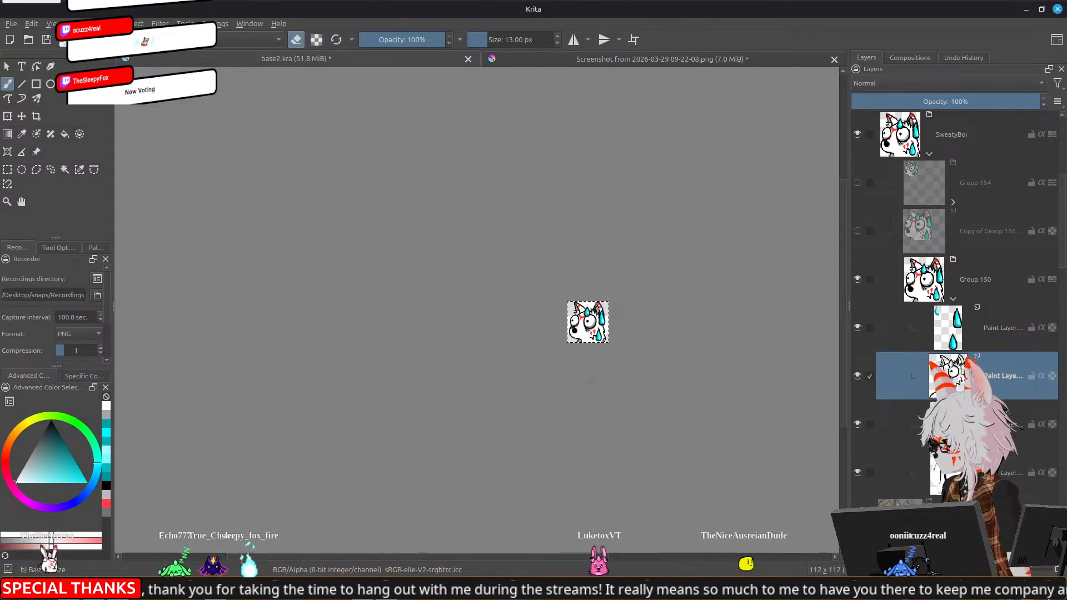
Cut the forehead sweat drop's black outline onto its own layer using a freehand selection, and hide it along with the sweat drop layer
{"action": "scroll", "coordinate": [590, 384], "scroll_direction": "up", "scroll_amount": 2}
{"action": "left_click", "coordinate": [973, 323]}
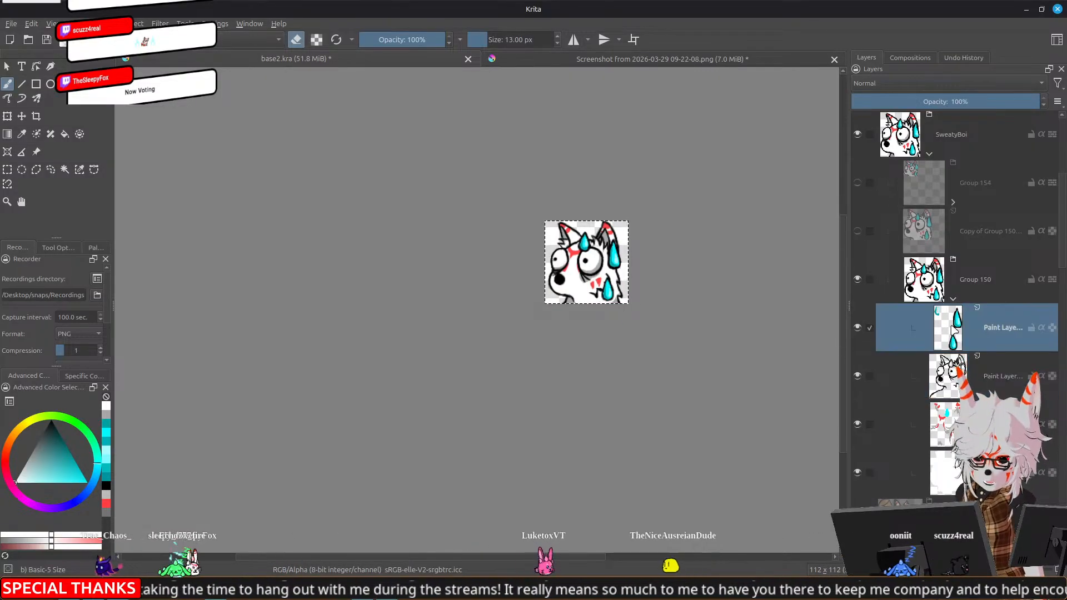
{"action": "left_click", "coordinate": [956, 376]}
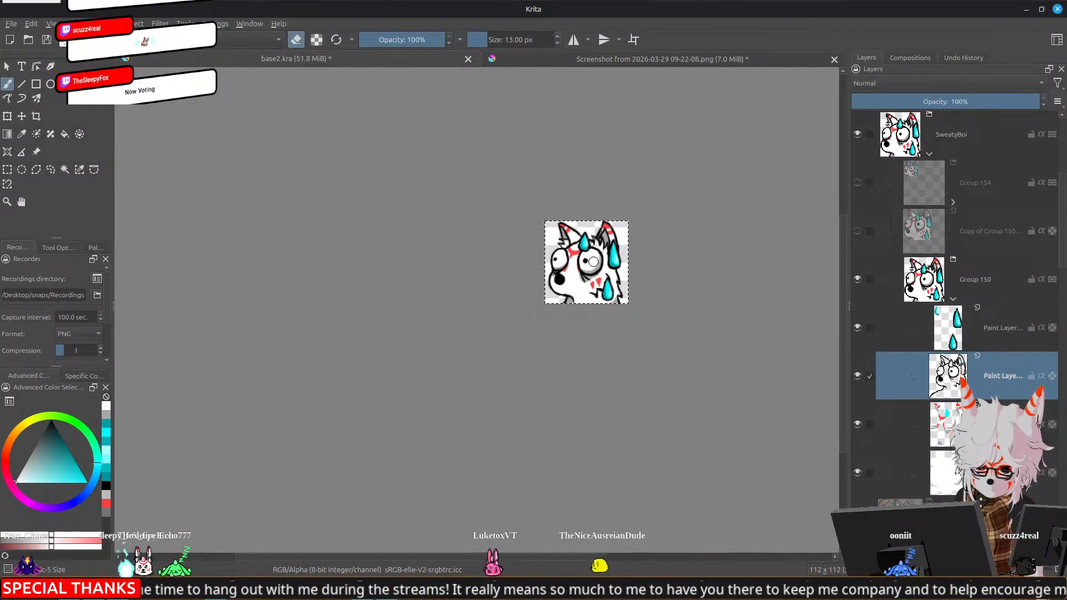
{"action": "scroll", "coordinate": [593, 262], "scroll_direction": "up", "scroll_amount": 5}
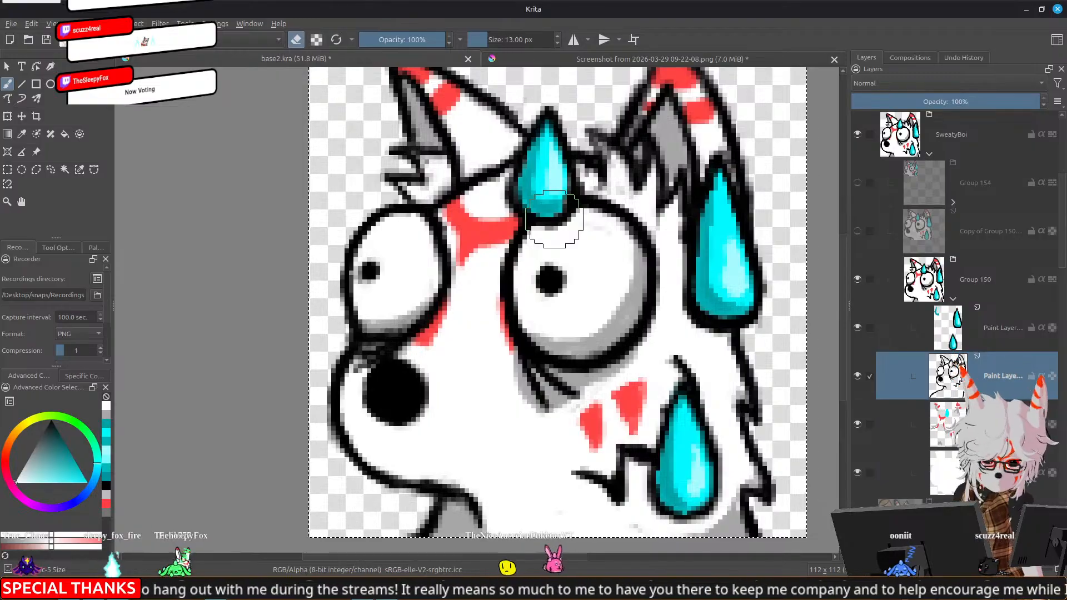
{"action": "left_click", "coordinate": [50, 170]}
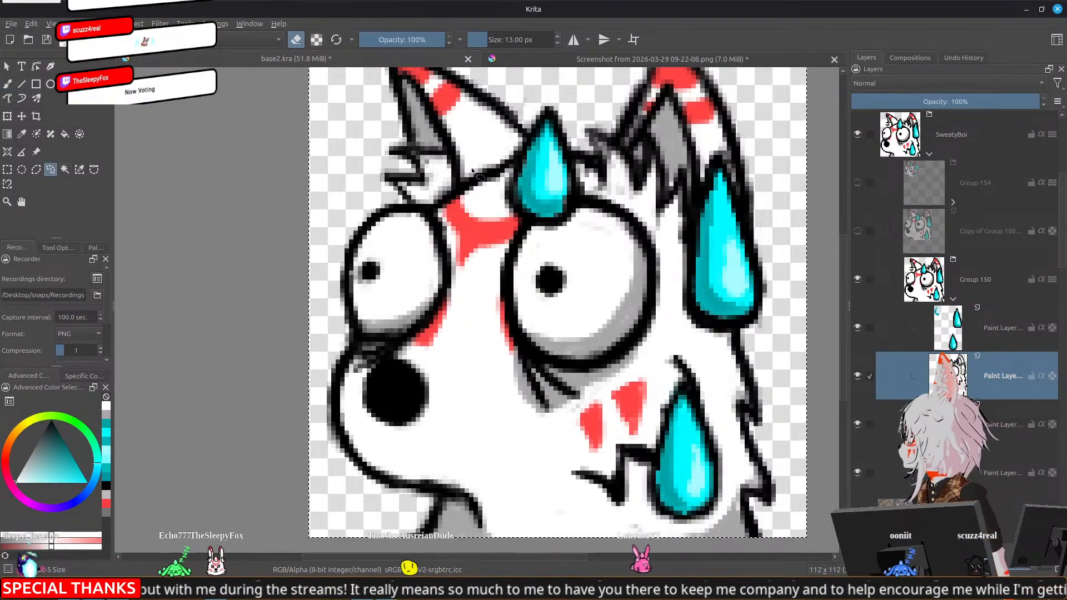
{"action": "mouse_move", "coordinate": [542, 96]}
{"action": "left_mouse_down"}
{"action": "mouse_move", "coordinate": [500, 192]}
{"action": "mouse_move", "coordinate": [503, 212]}
{"action": "mouse_move", "coordinate": [556, 237]}
{"action": "mouse_move", "coordinate": [581, 220]}
{"action": "mouse_move", "coordinate": [578, 156]}
{"action": "mouse_move", "coordinate": [555, 92]}
{"action": "left_mouse_up"}
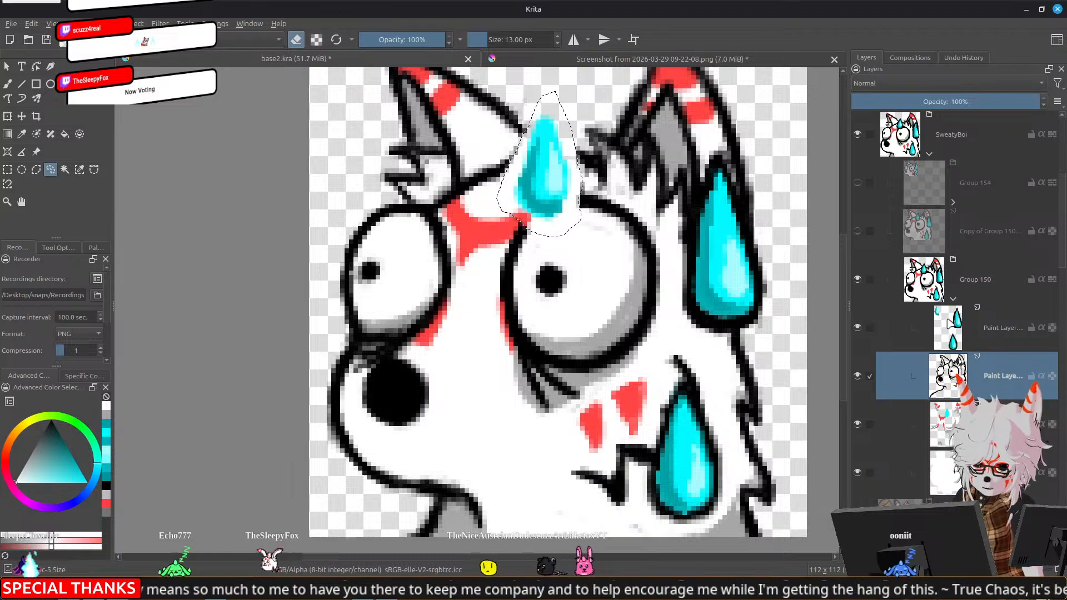
{"action": "left_click", "coordinate": [943, 325]}
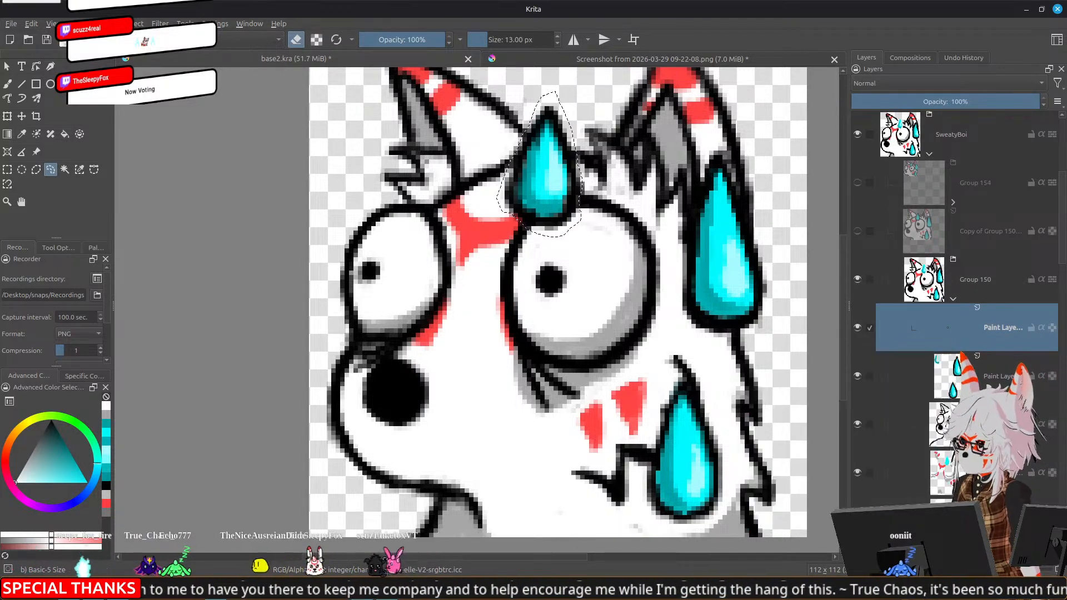
{"action": "left_click", "coordinate": [857, 328]}
{"action": "left_click", "coordinate": [857, 376]}
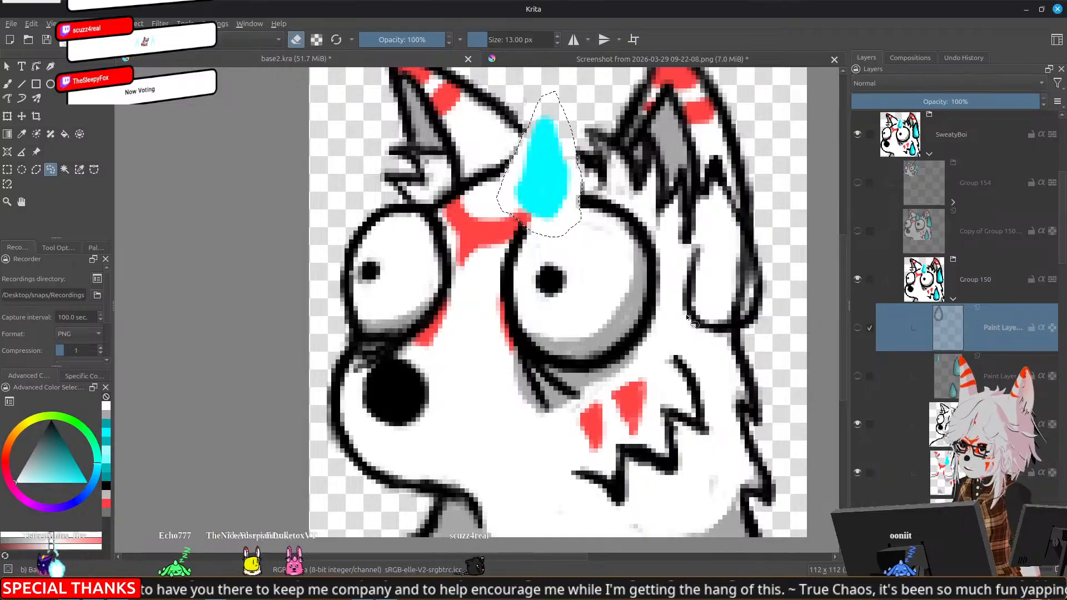
Cut the forehead drop's cyan fill from the colour layer onto its own layer using a freehand selection, and hide that new layer
{"action": "left_click", "coordinate": [883, 455]}
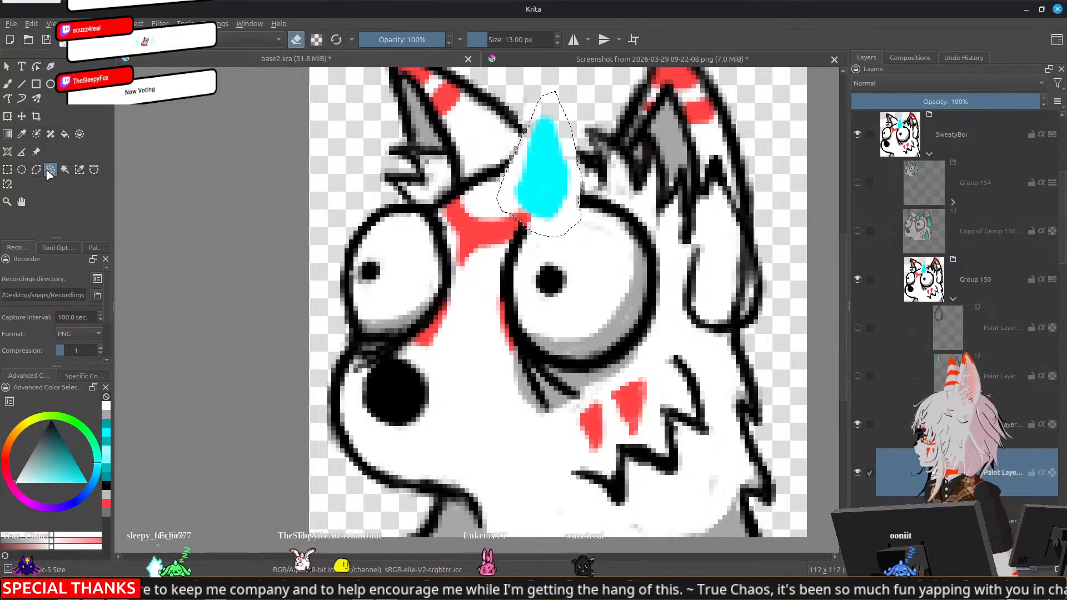
{"action": "scroll", "coordinate": [619, 150], "scroll_direction": "up", "scroll_amount": 1}
{"action": "left_click", "coordinate": [567, 106]}
{"action": "mouse_move", "coordinate": [533, 98]}
{"action": "left_mouse_down"}
{"action": "mouse_move", "coordinate": [499, 101]}
{"action": "mouse_move", "coordinate": [477, 203]}
{"action": "mouse_move", "coordinate": [514, 246]}
{"action": "mouse_move", "coordinate": [541, 244]}
{"action": "mouse_move", "coordinate": [555, 222]}
{"action": "mouse_move", "coordinate": [554, 145]}
{"action": "left_mouse_up"}
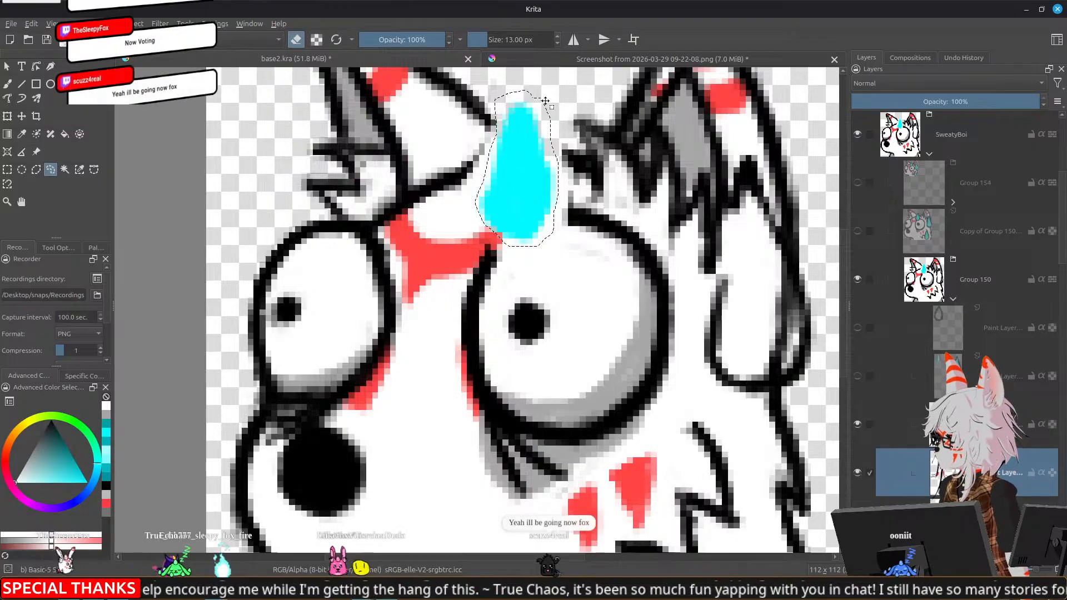
{"action": "key", "text": "Delete"}
{"action": "left_click", "coordinate": [952, 373]}
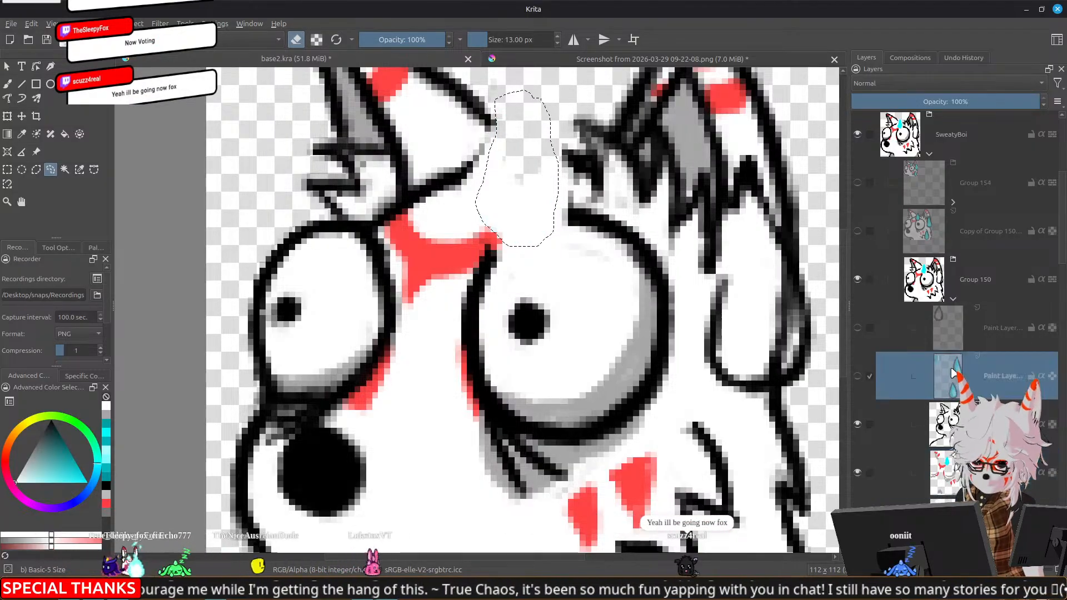
{"action": "key", "text": "ctrl+z"}
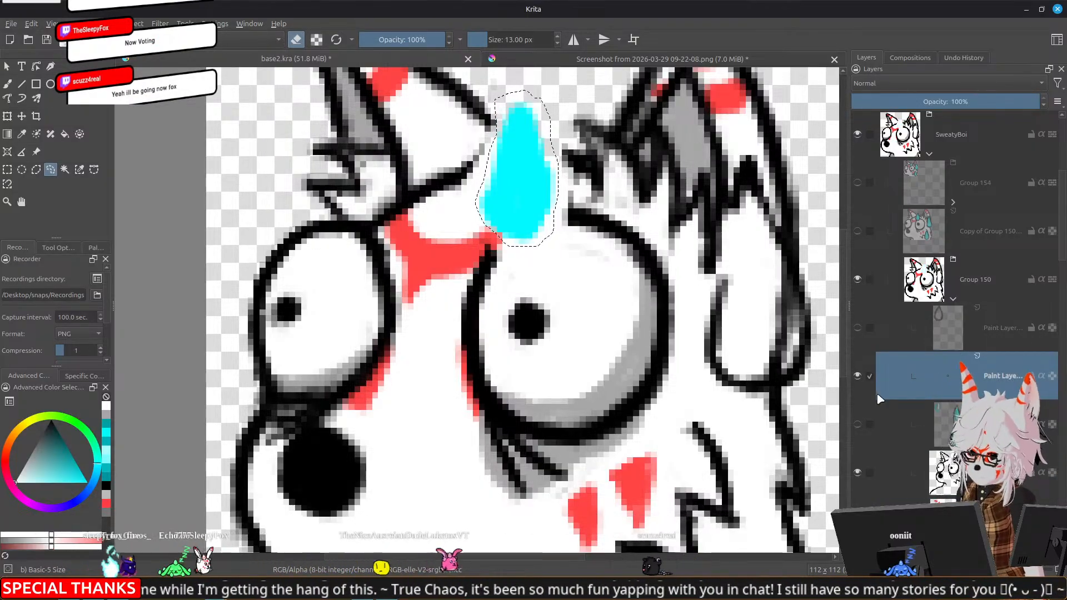
{"action": "left_click", "coordinate": [857, 377]}
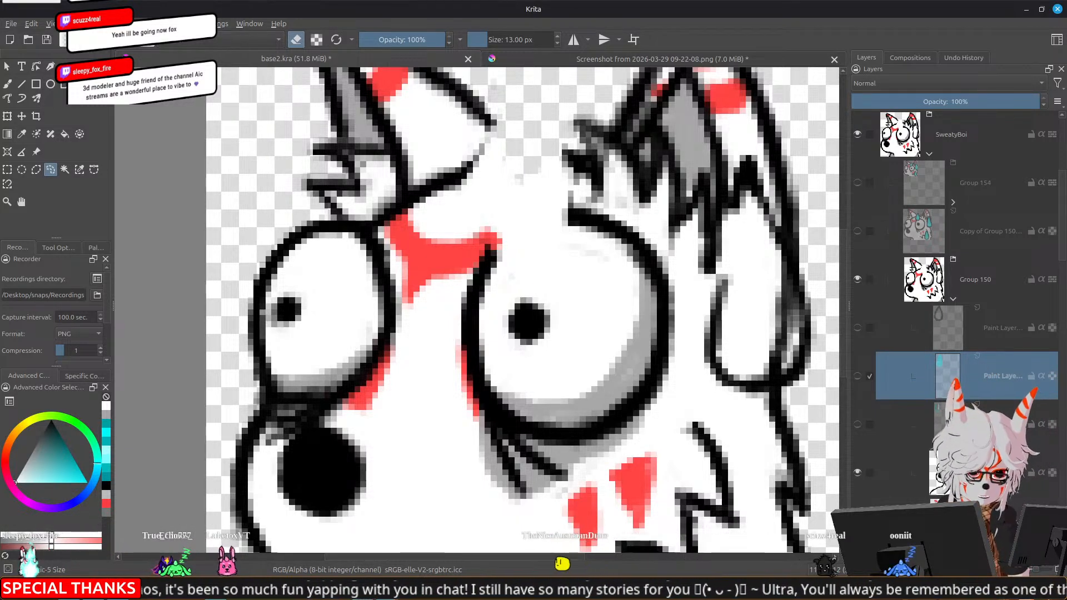
Show the purple background and redraw the missing black forehead line and upper outline of the larger eye on the line art layer
{"action": "scroll", "coordinate": [928, 361], "scroll_direction": "down", "scroll_amount": 5}
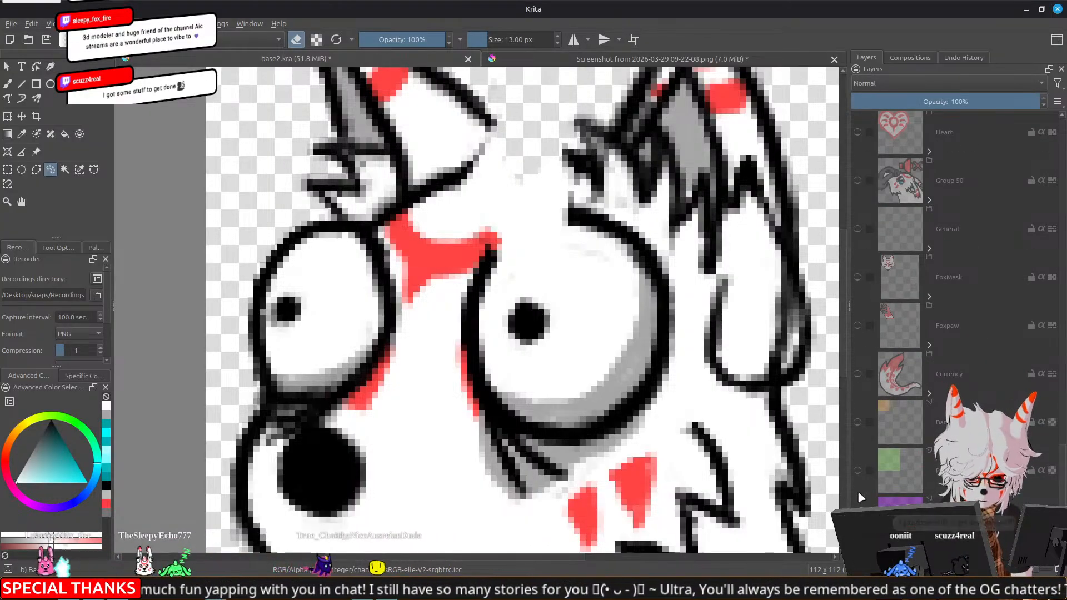
{"action": "left_click", "coordinate": [857, 518]}
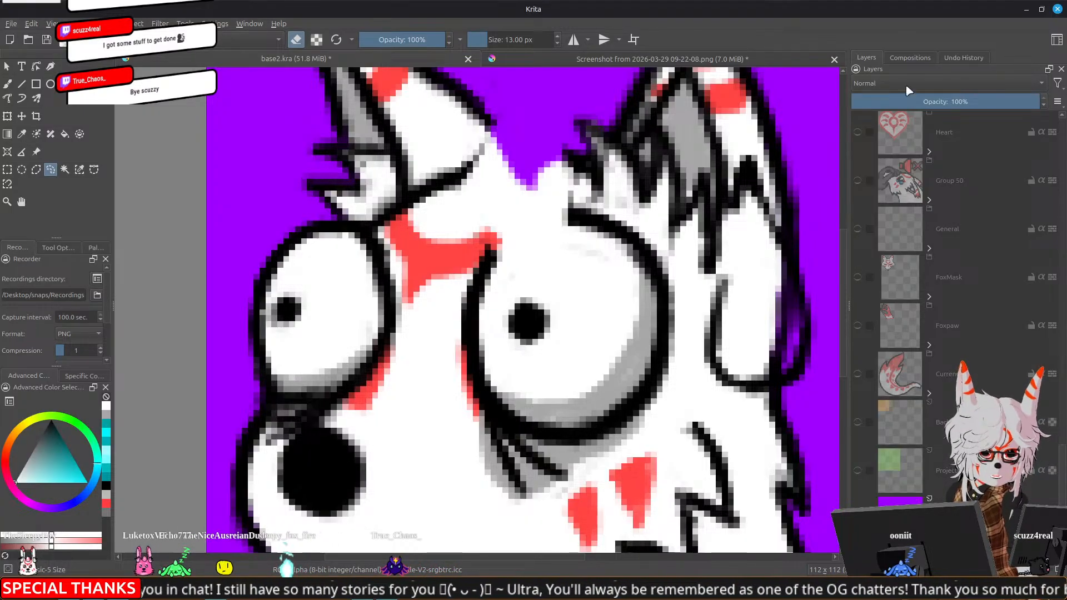
{"action": "key", "text": "b"}
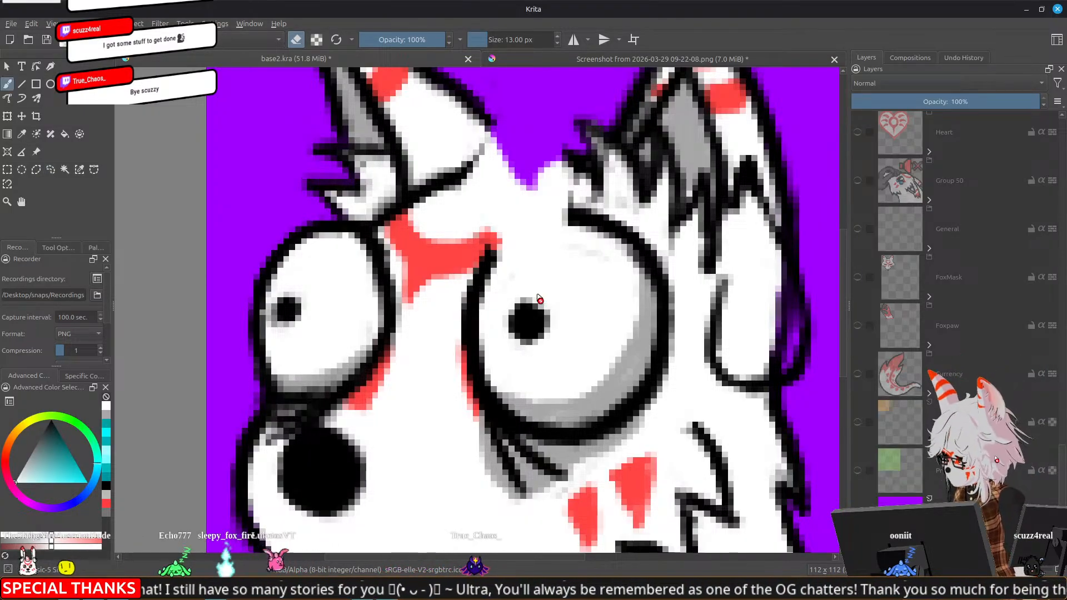
{"action": "scroll", "coordinate": [919, 387], "scroll_direction": "up", "scroll_amount": 10}
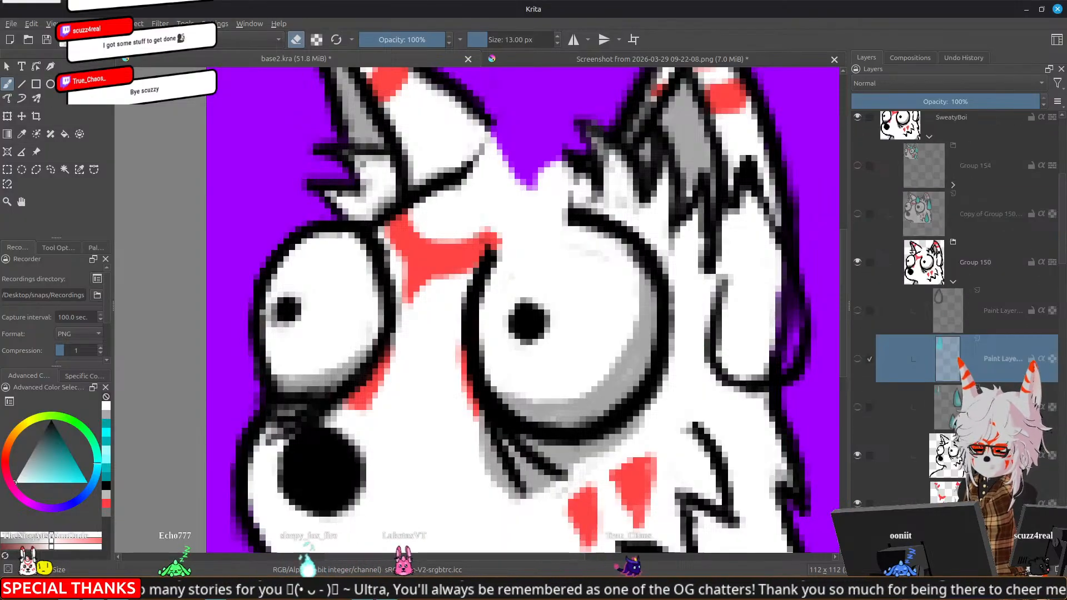
{"action": "left_click", "coordinate": [900, 454]}
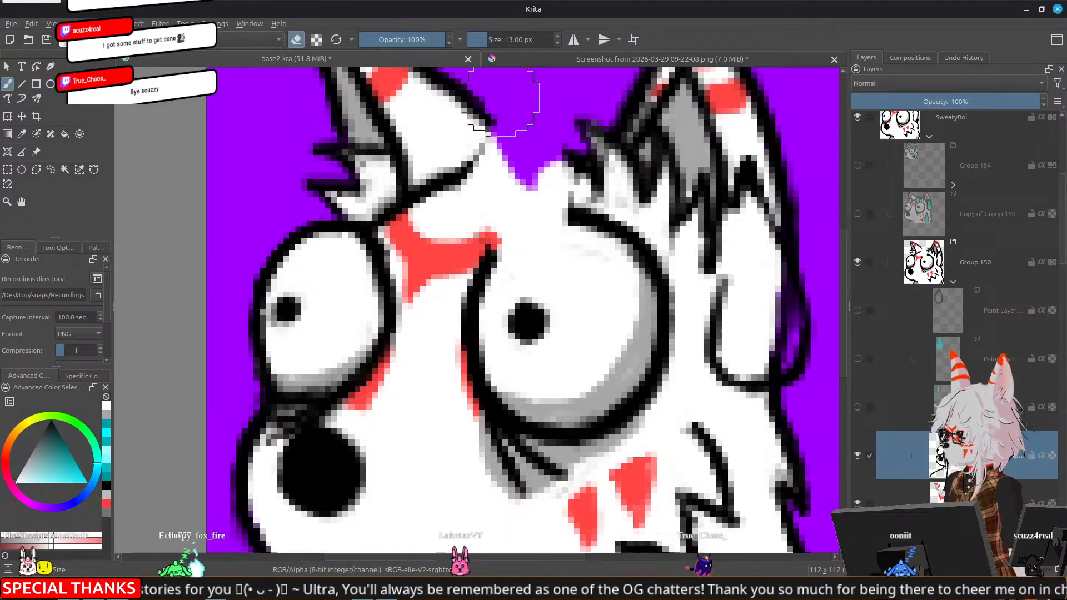
{"action": "key", "text": "e"}
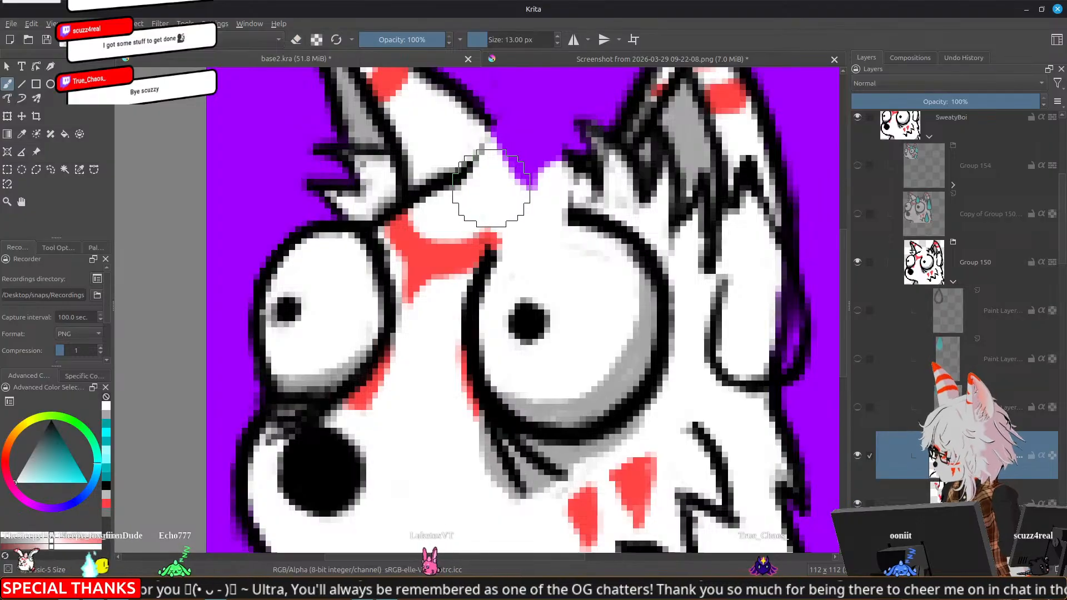
{"action": "left_click_drag", "start_coordinate": [460, 182], "coordinate": [469, 177]}
{"action": "left_click_drag", "start_coordinate": [463, 178], "coordinate": [494, 164]}
{"action": "left_click_drag", "start_coordinate": [465, 175], "coordinate": [493, 163]}
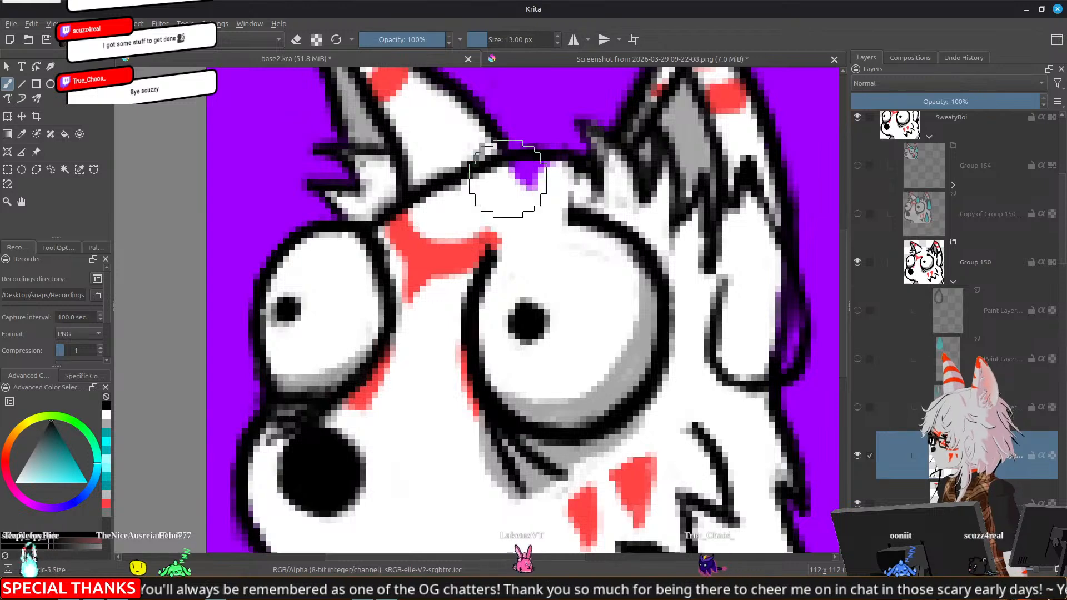
{"action": "left_click_drag", "start_coordinate": [509, 242], "coordinate": [569, 219]}
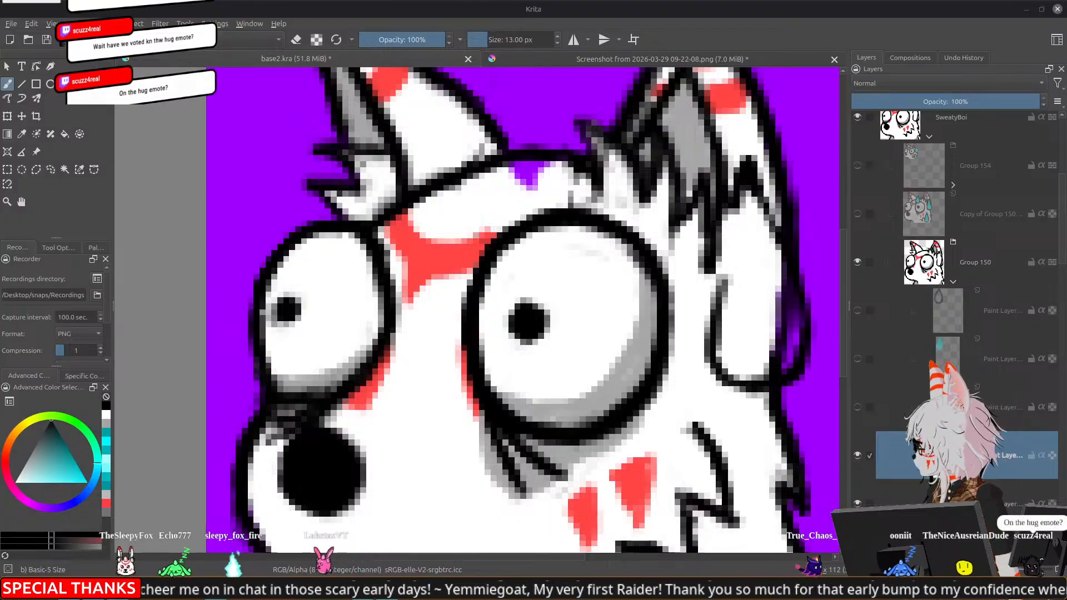
{"action": "left_click", "coordinate": [145, 590]}
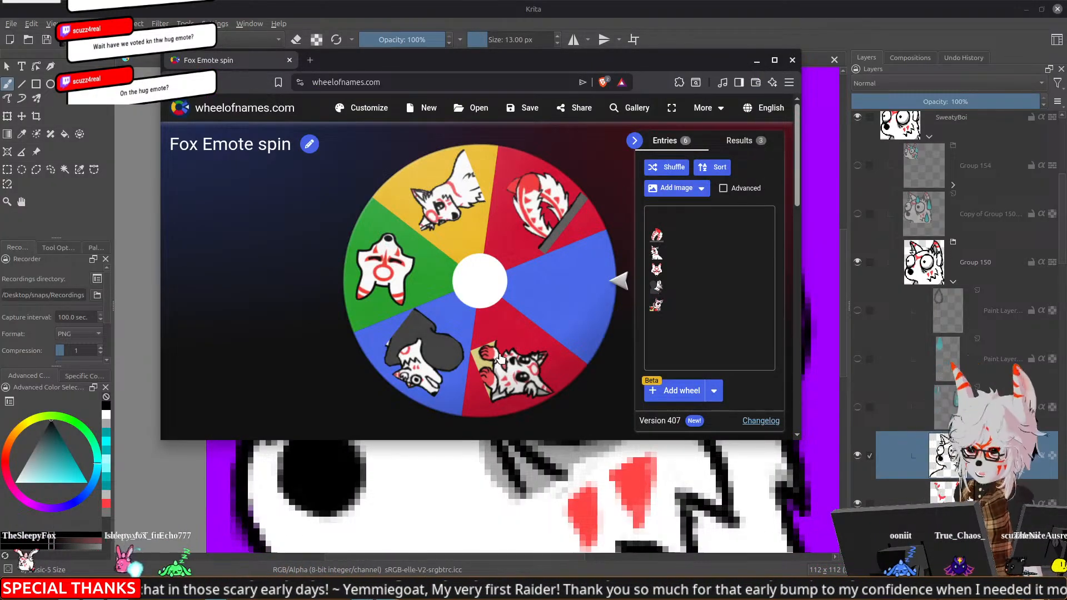
{"action": "left_click", "coordinate": [812, 16]}
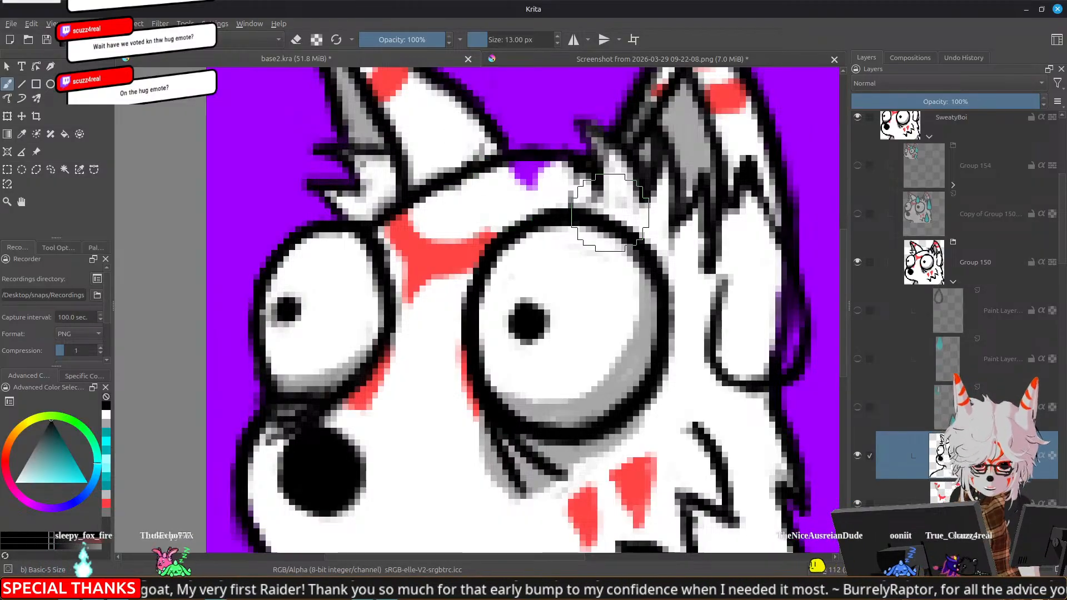
Fill the purple gap in SweatyBoi's forehead with white on the base colour layer using the 13 px brush
{"action": "left_click_drag", "start_coordinate": [674, 182], "coordinate": [696, 254]}
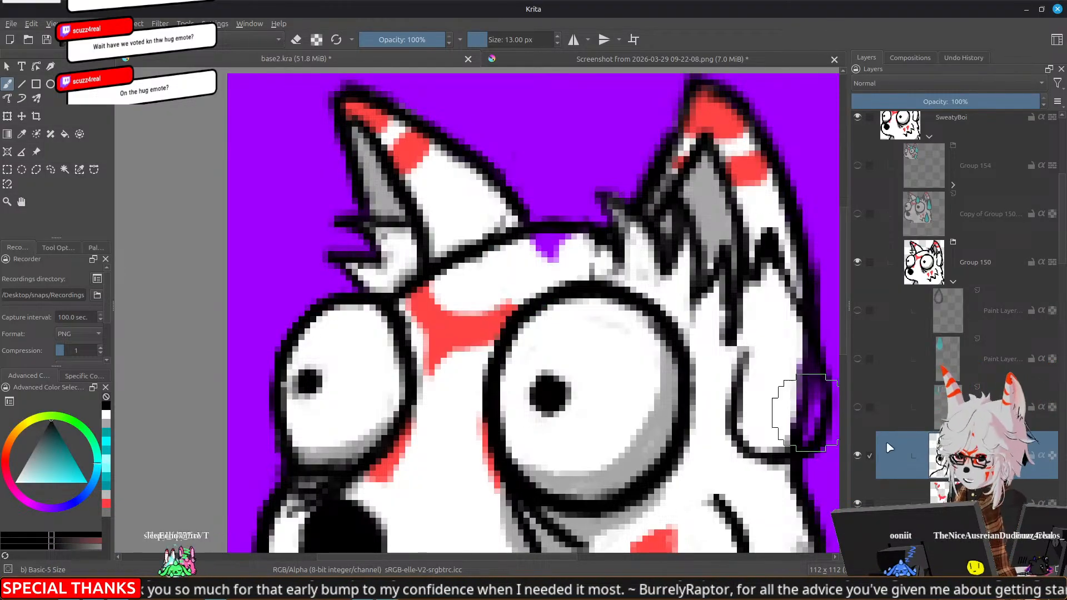
{"action": "left_click", "coordinate": [969, 540]}
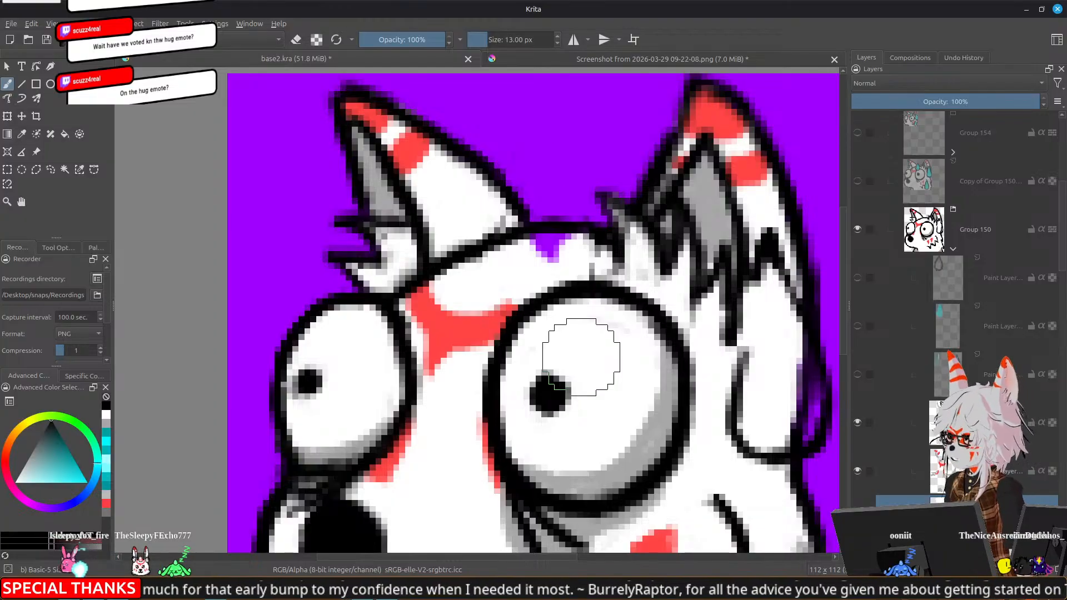
{"action": "left_click", "coordinate": [507, 254], "text": "ctrl"}
{"action": "mouse_move", "coordinate": [533, 250]}
{"action": "left_mouse_down"}
{"action": "mouse_move", "coordinate": [571, 250]}
{"action": "mouse_move", "coordinate": [585, 265]}
{"action": "mouse_move", "coordinate": [605, 226]}
{"action": "mouse_move", "coordinate": [584, 249]}
{"action": "mouse_move", "coordinate": [561, 247]}
{"action": "mouse_move", "coordinate": [597, 262]}
{"action": "left_mouse_up"}
{"action": "scroll", "coordinate": [596, 262], "scroll_direction": "down", "scroll_amount": 5}
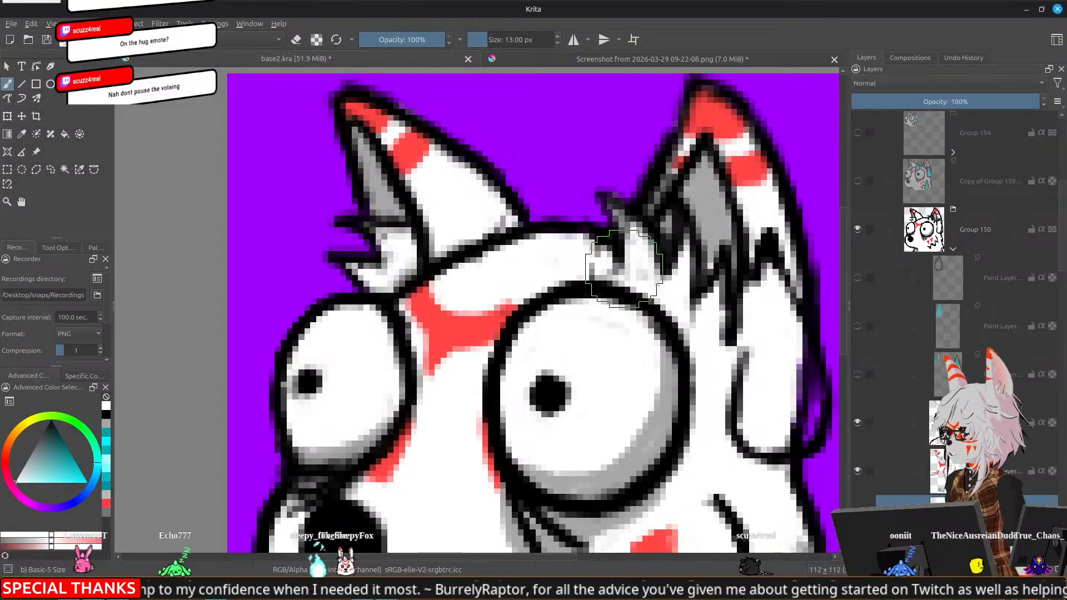
{"action": "scroll", "coordinate": [642, 266], "scroll_direction": "up", "scroll_amount": 5}
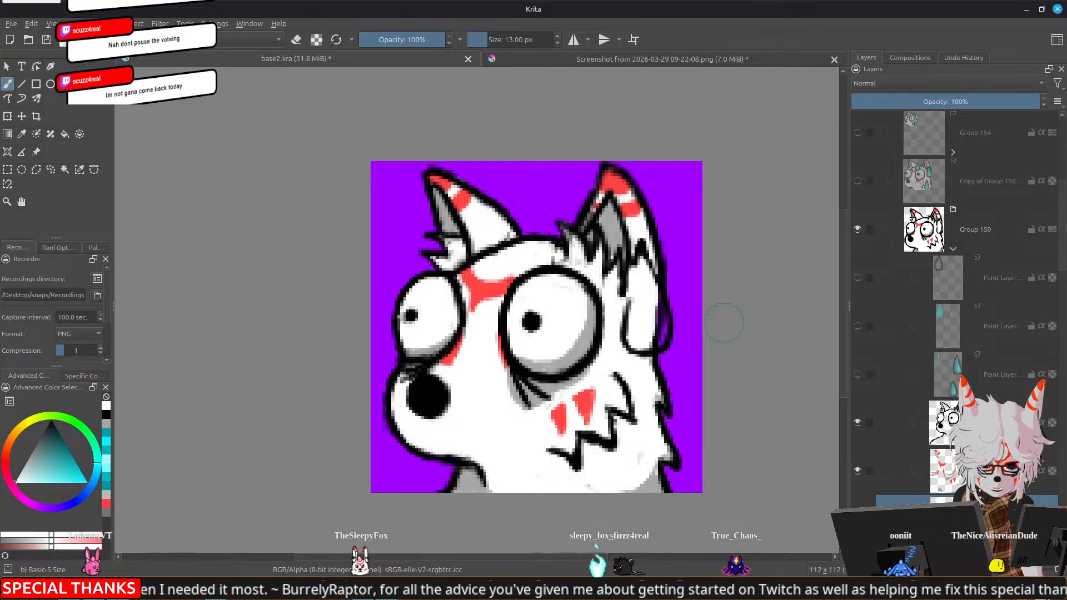
Erase the leftover sweat drop outline beside the larger ear on the line art layer, and undo the stray erasing near the nose
{"action": "left_click_drag", "start_coordinate": [680, 310], "coordinate": [677, 288]}
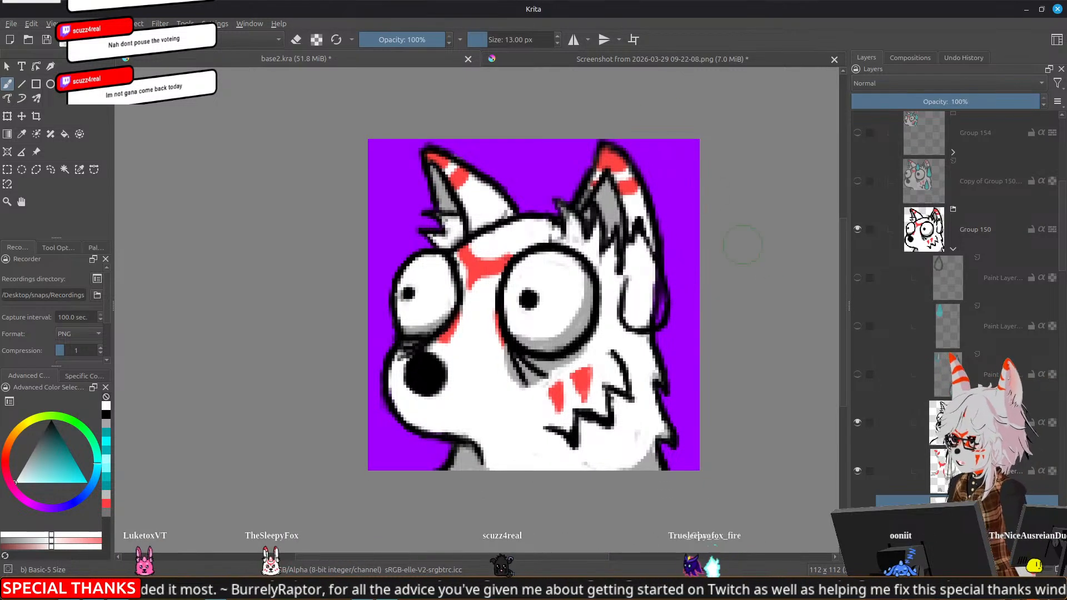
{"action": "left_click", "coordinate": [995, 423]}
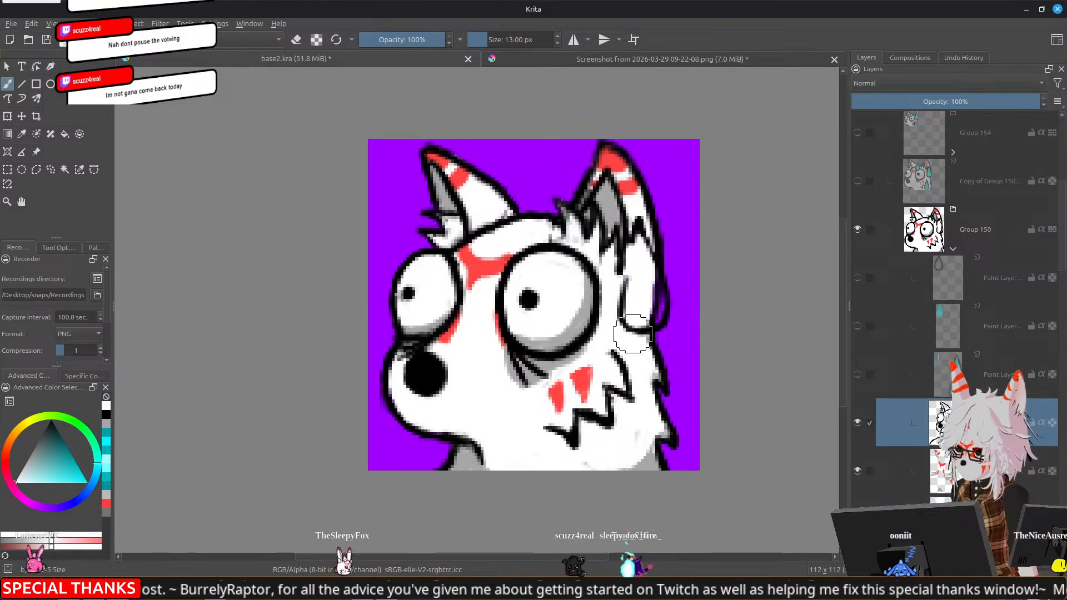
{"action": "key", "text": "e"}
{"action": "mouse_move", "coordinate": [671, 325]}
{"action": "left_mouse_down"}
{"action": "mouse_move", "coordinate": [668, 287]}
{"action": "mouse_move", "coordinate": [650, 305]}
{"action": "mouse_move", "coordinate": [623, 283]}
{"action": "mouse_move", "coordinate": [639, 326]}
{"action": "left_mouse_up"}
{"action": "mouse_move", "coordinate": [634, 242]}
{"action": "left_mouse_down"}
{"action": "mouse_move", "coordinate": [638, 231]}
{"action": "mouse_move", "coordinate": [642, 250]}
{"action": "left_mouse_up"}
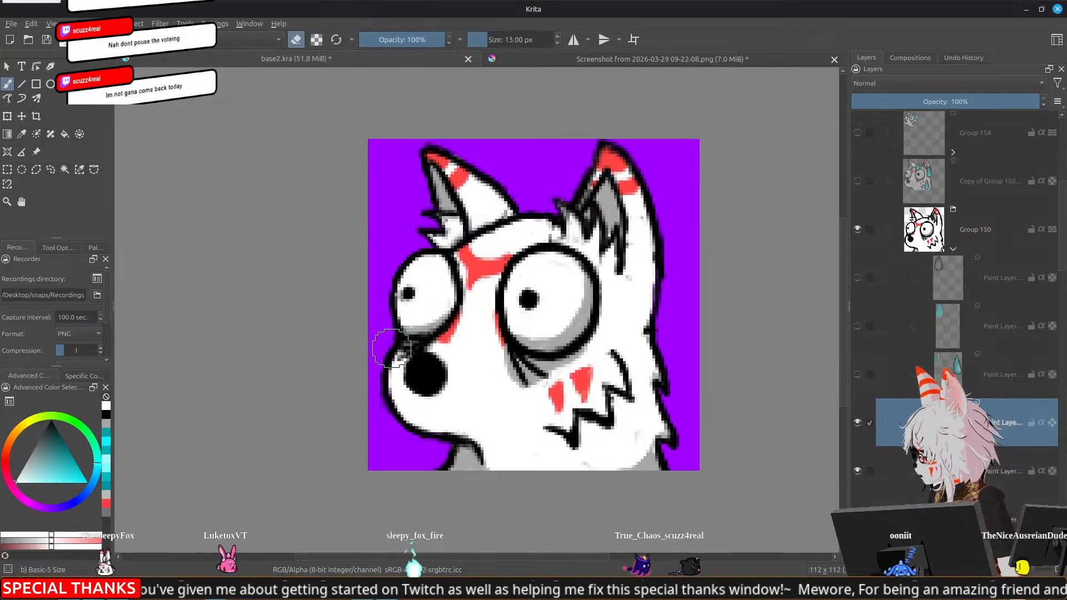
{"action": "left_click", "coordinate": [425, 381]}
{"action": "key", "text": "ctrl+z"}
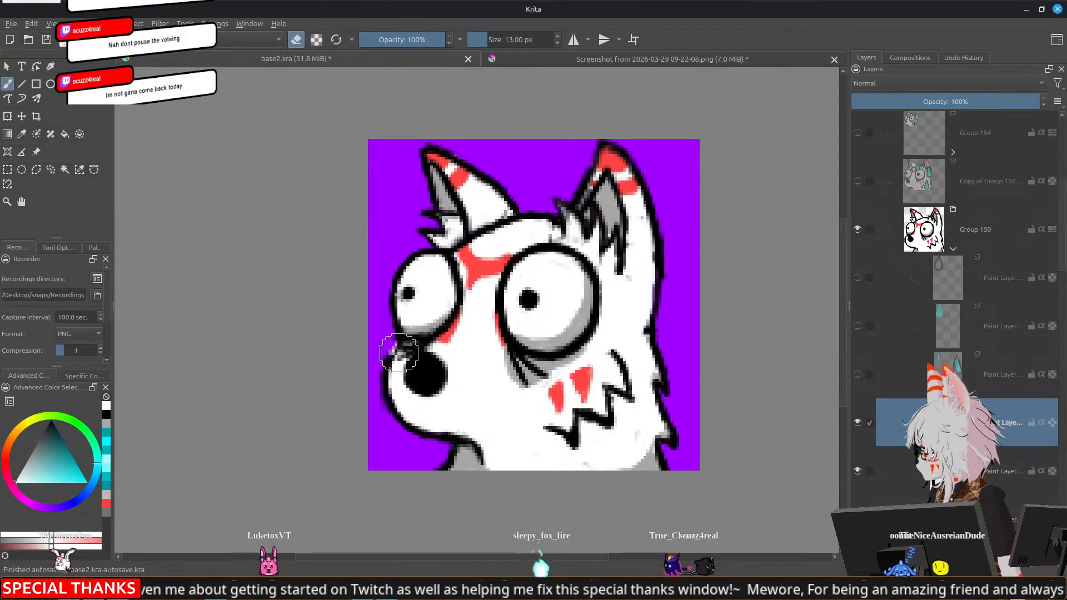
Thicken and reconnect the black outlines of the head, ears and cheek fur on the line art layer with the 13 px brush
{"action": "key", "text": "e"}
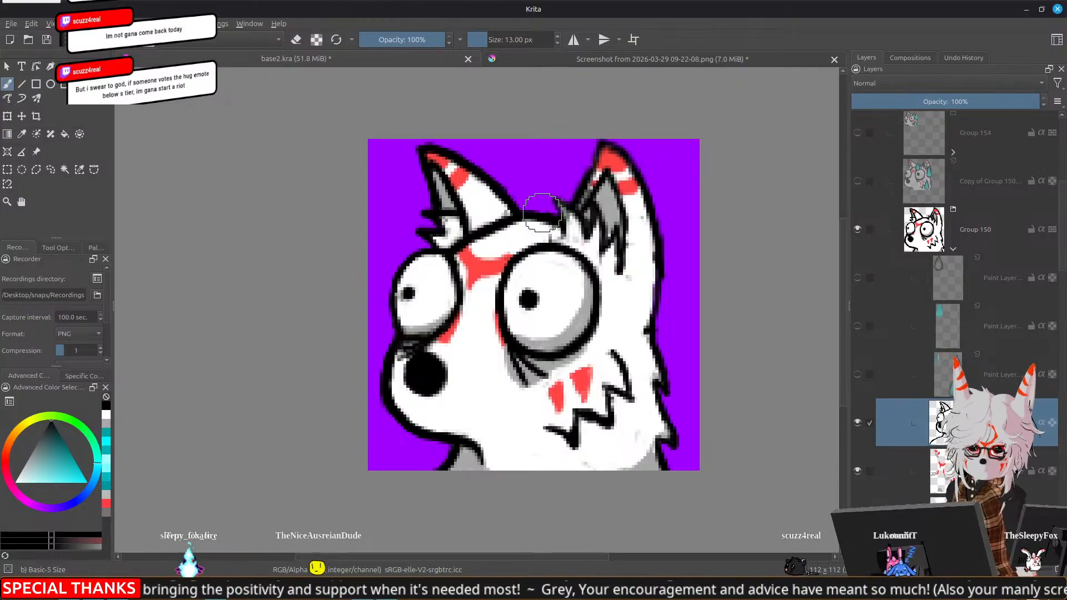
{"action": "left_click_drag", "start_coordinate": [542, 213], "coordinate": [442, 205]}
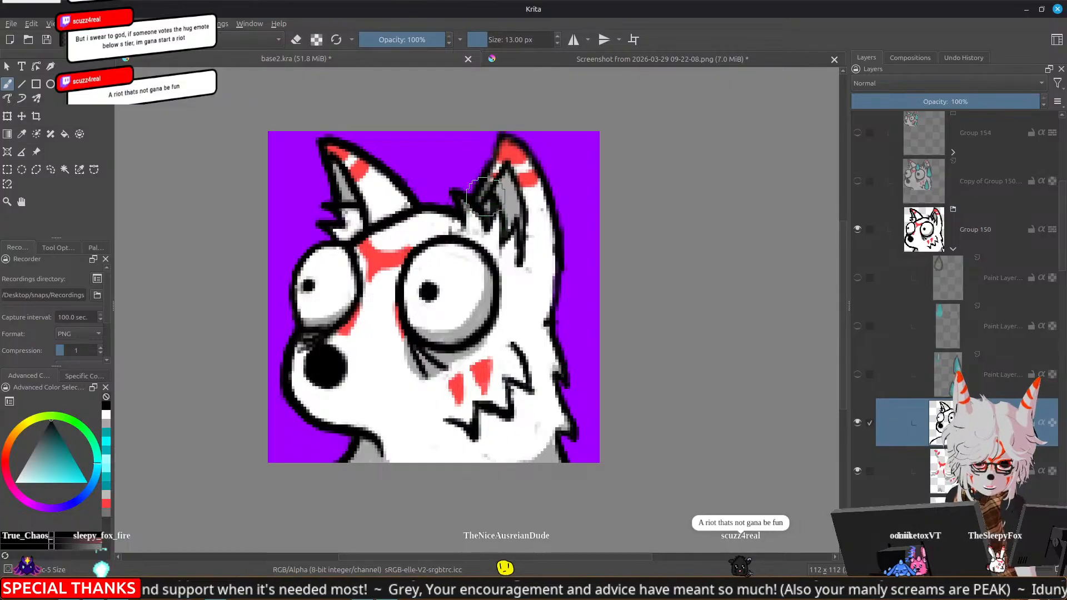
{"action": "left_click_drag", "start_coordinate": [477, 183], "coordinate": [453, 215]}
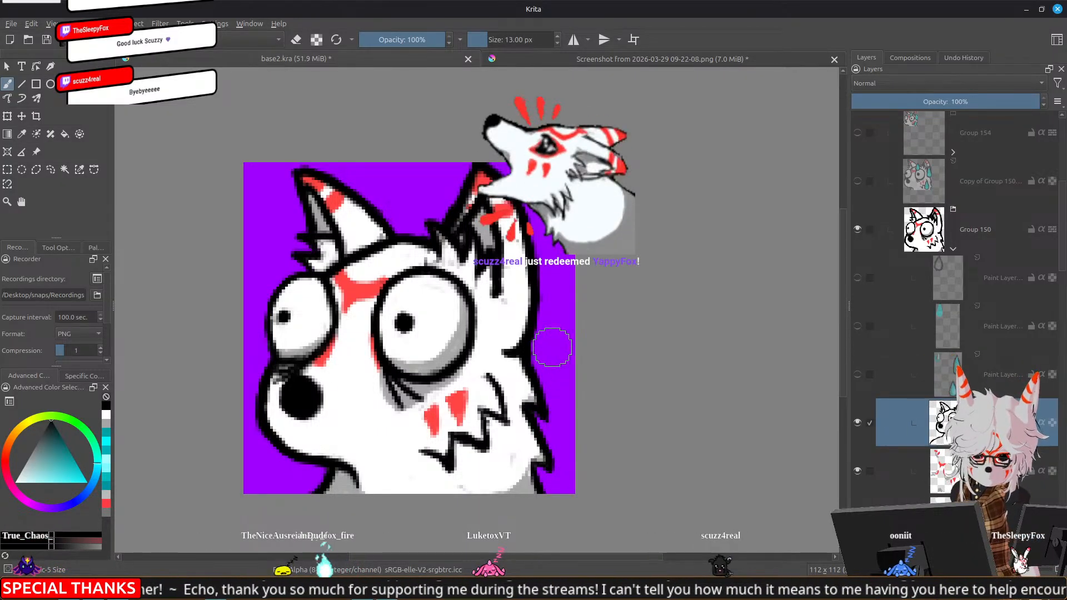
{"action": "left_click_drag", "start_coordinate": [553, 377], "coordinate": [502, 320]}
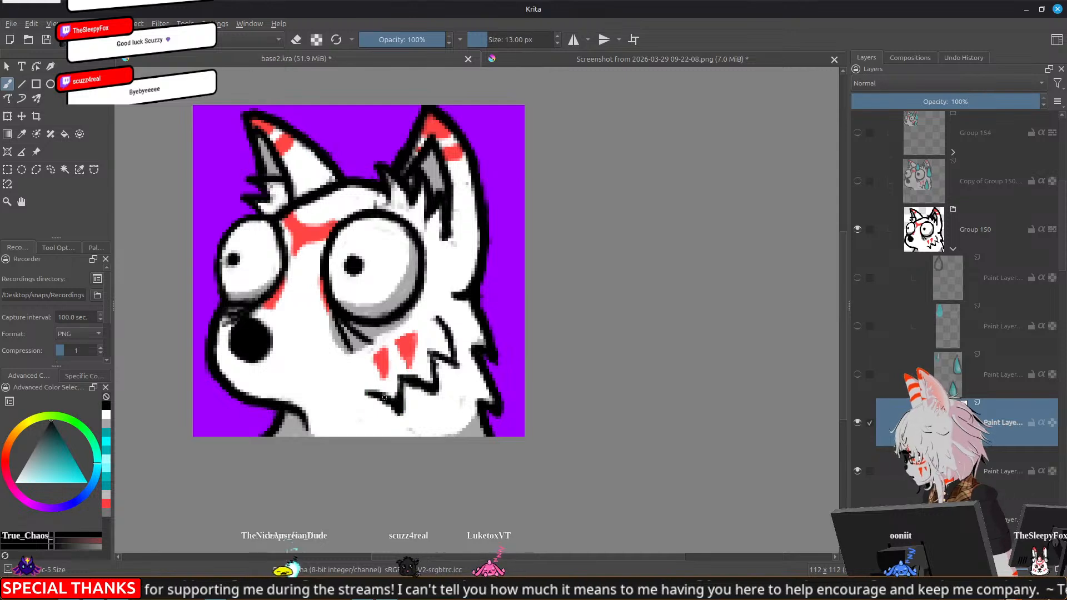
{"action": "left_click_drag", "start_coordinate": [397, 414], "coordinate": [398, 391]}
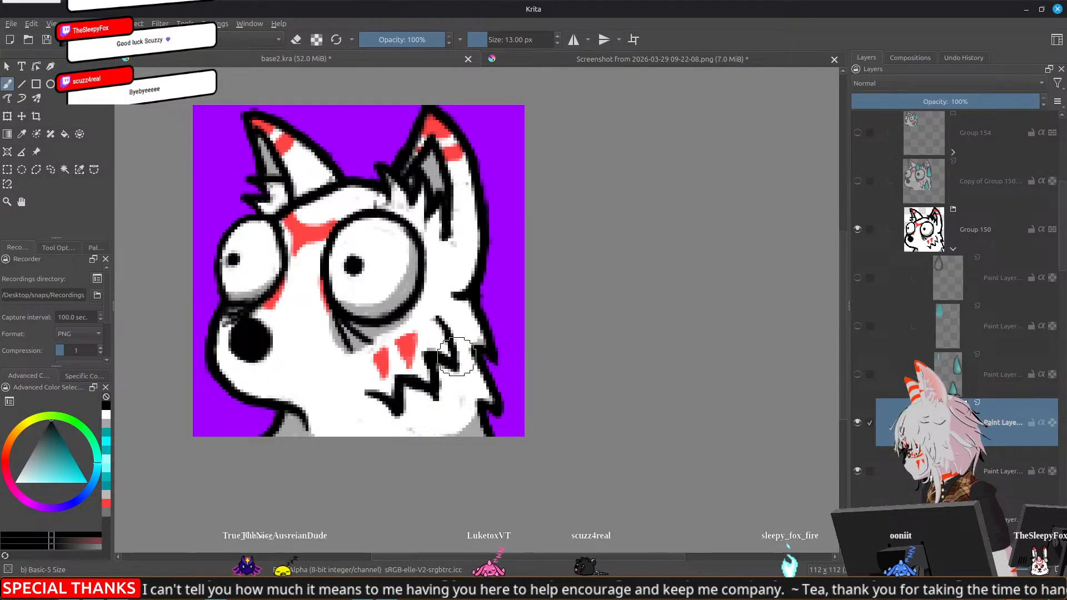
Examine the thickened line art at emote size to judge how well SweatyBoi reads
{"action": "scroll", "coordinate": [454, 371], "scroll_direction": "down", "scroll_amount": 4}
{"action": "scroll", "coordinate": [631, 341], "scroll_direction": "down", "scroll_amount": 2}
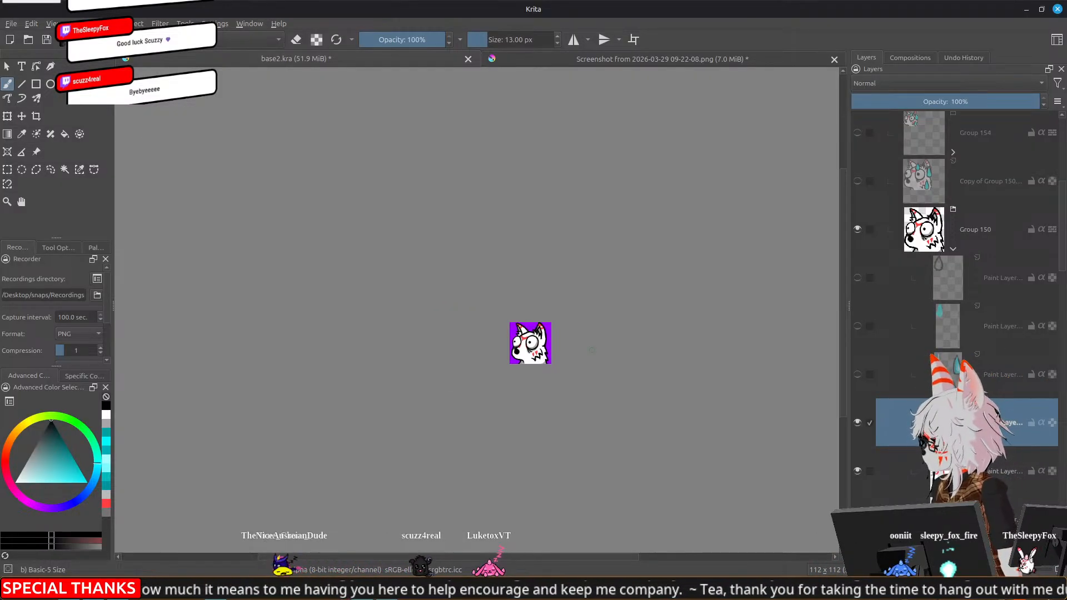
{"action": "scroll", "coordinate": [591, 350], "scroll_direction": "up", "scroll_amount": 1}
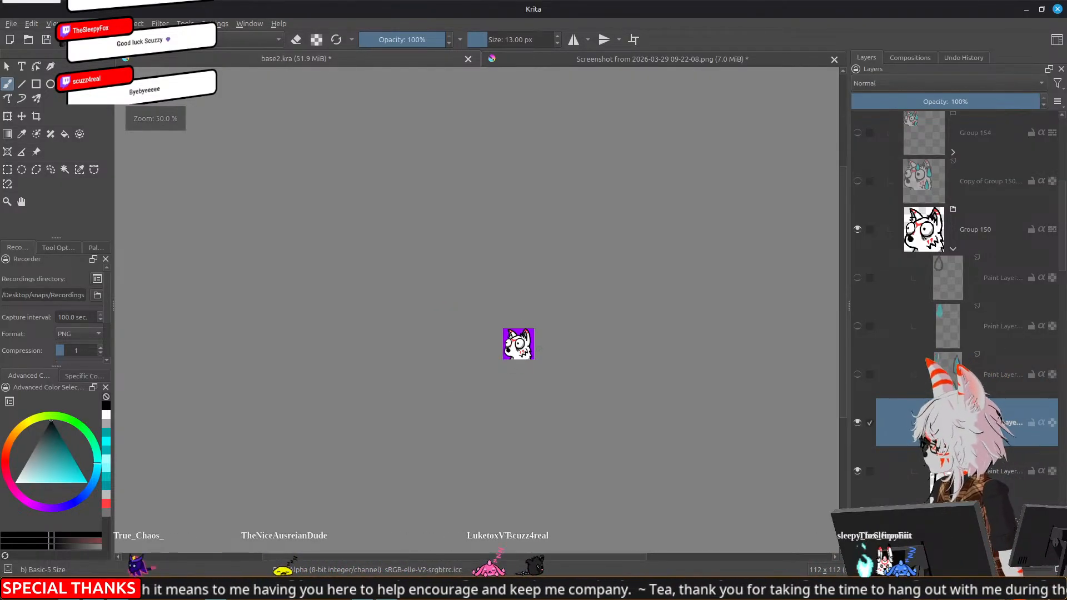
{"action": "scroll", "coordinate": [534, 347], "scroll_direction": "up", "scroll_amount": 2}
{"action": "scroll", "coordinate": [483, 354], "scroll_direction": "up", "scroll_amount": 3}
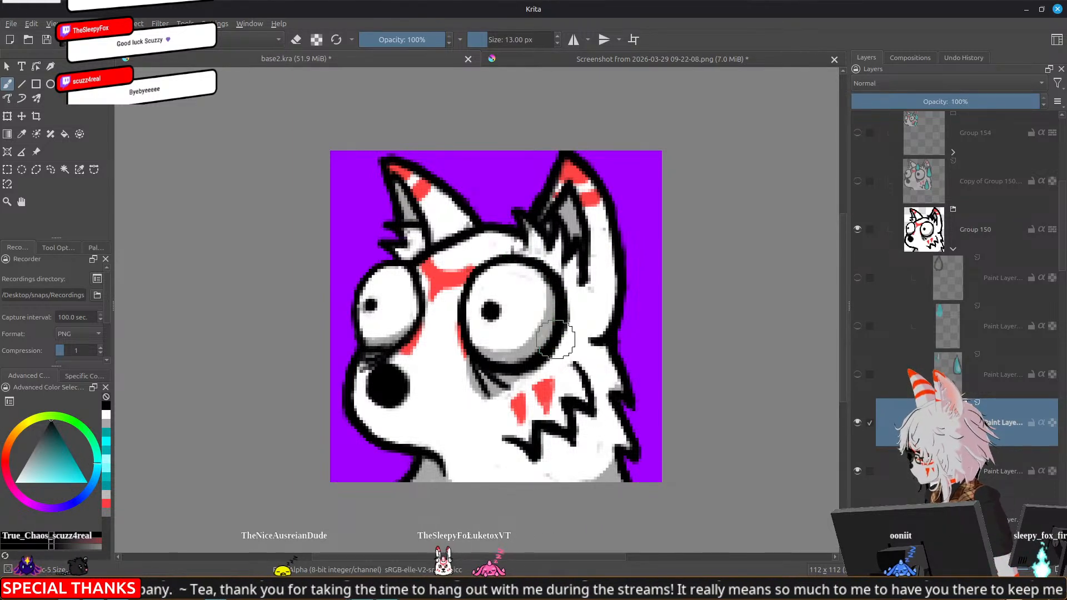
{"action": "scroll", "coordinate": [617, 336], "scroll_direction": "down", "scroll_amount": 6}
{"action": "scroll", "coordinate": [667, 343], "scroll_direction": "down", "scroll_amount": 1}
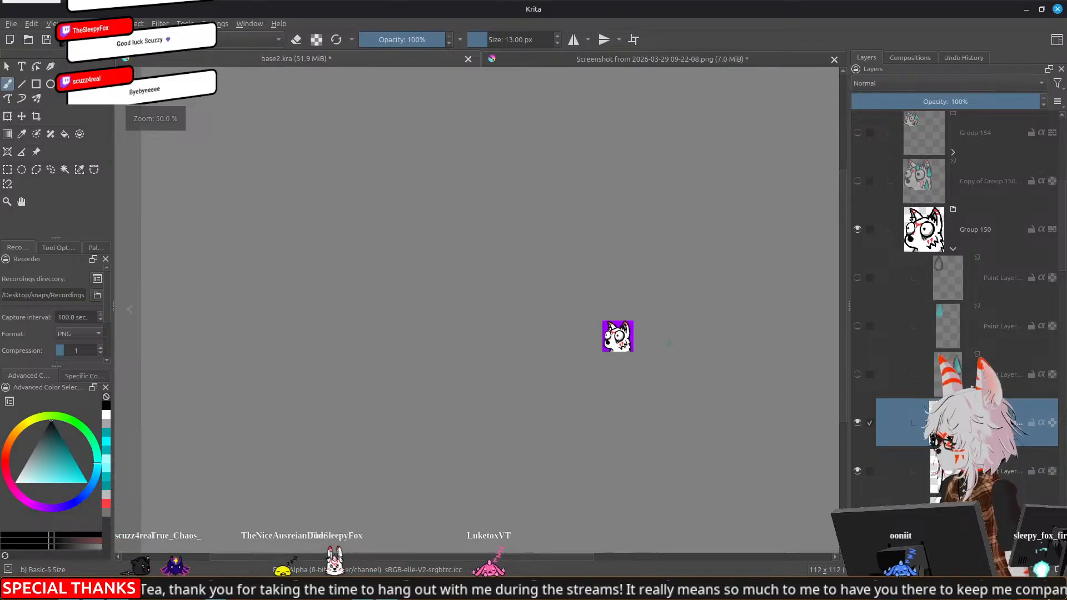
{"action": "left_click_drag", "start_coordinate": [674, 340], "coordinate": [610, 328]}
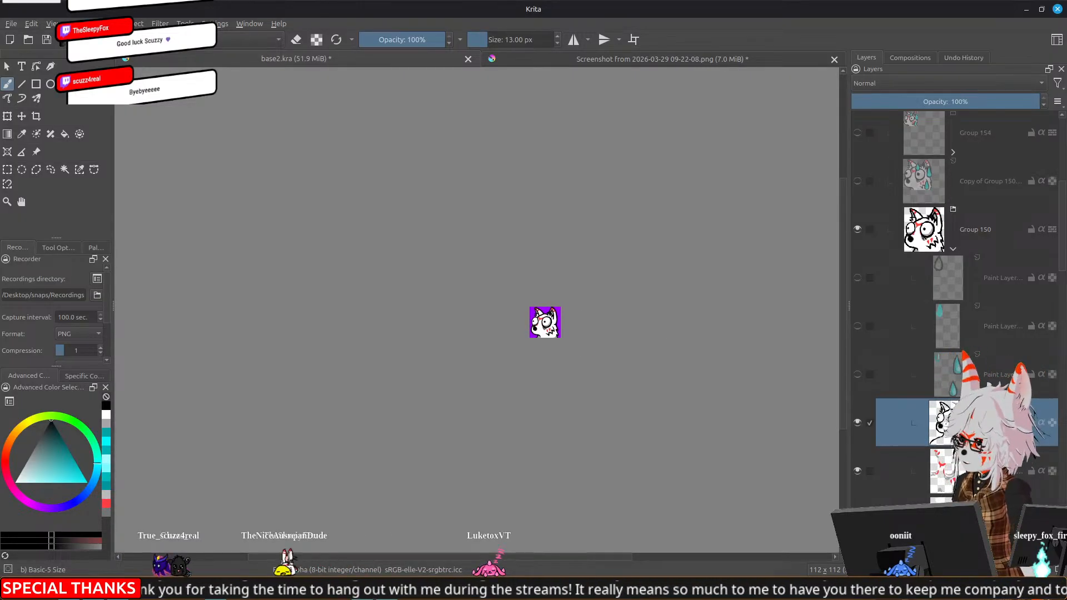
{"action": "scroll", "coordinate": [610, 328], "scroll_direction": "down", "scroll_amount": 1}
{"action": "scroll", "coordinate": [585, 339], "scroll_direction": "up", "scroll_amount": 1}
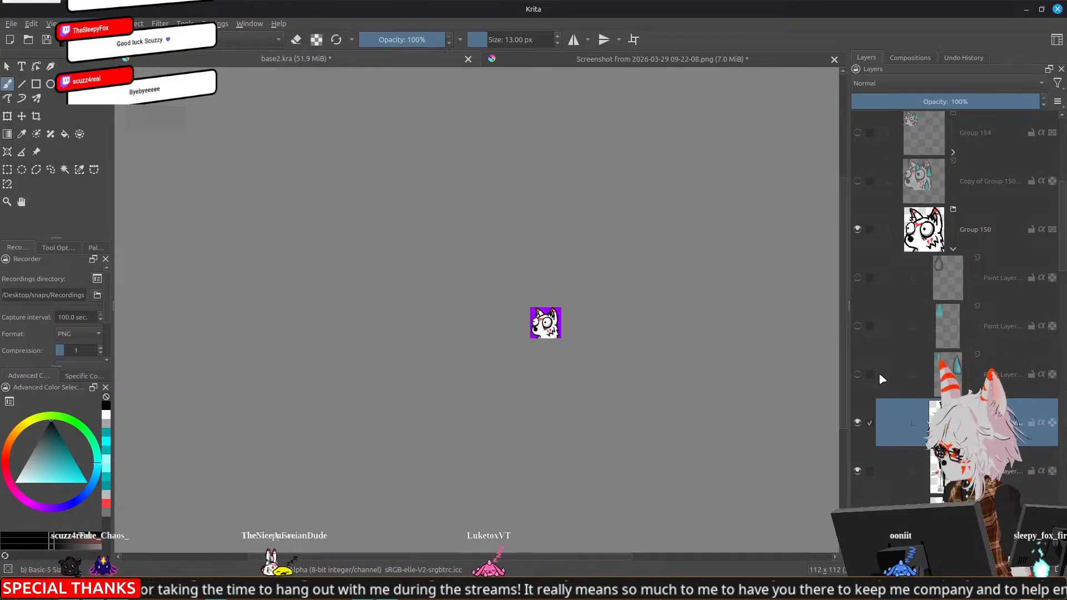
Show the side sweat drops layer and compare the emote with and without the forehead drop, leaving the forehead drop layers hidden
{"action": "left_click", "coordinate": [858, 375]}
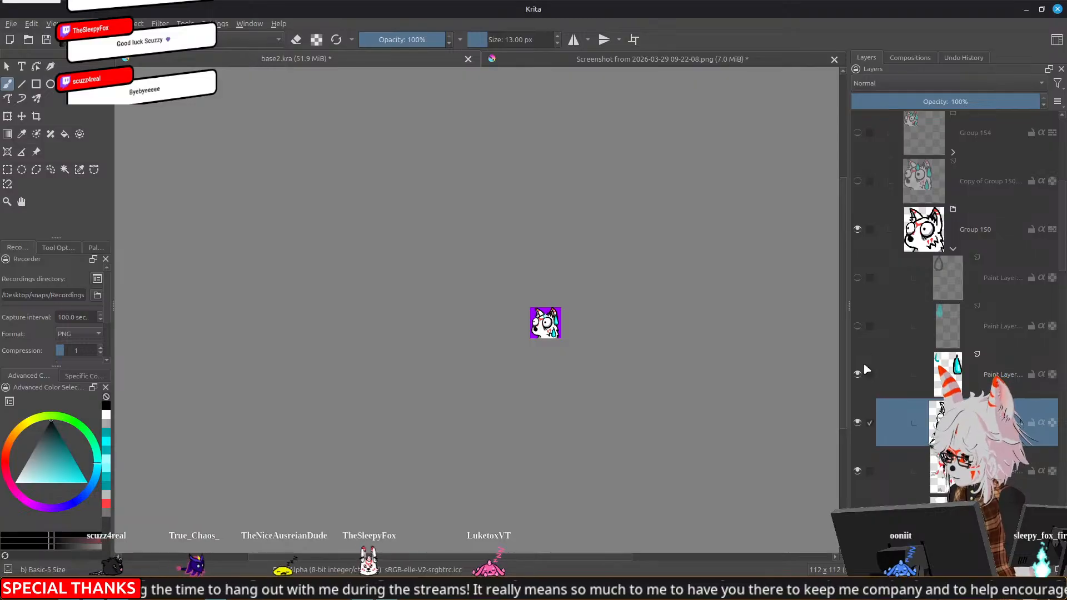
{"action": "left_click", "coordinate": [857, 326]}
{"action": "left_click", "coordinate": [857, 278]}
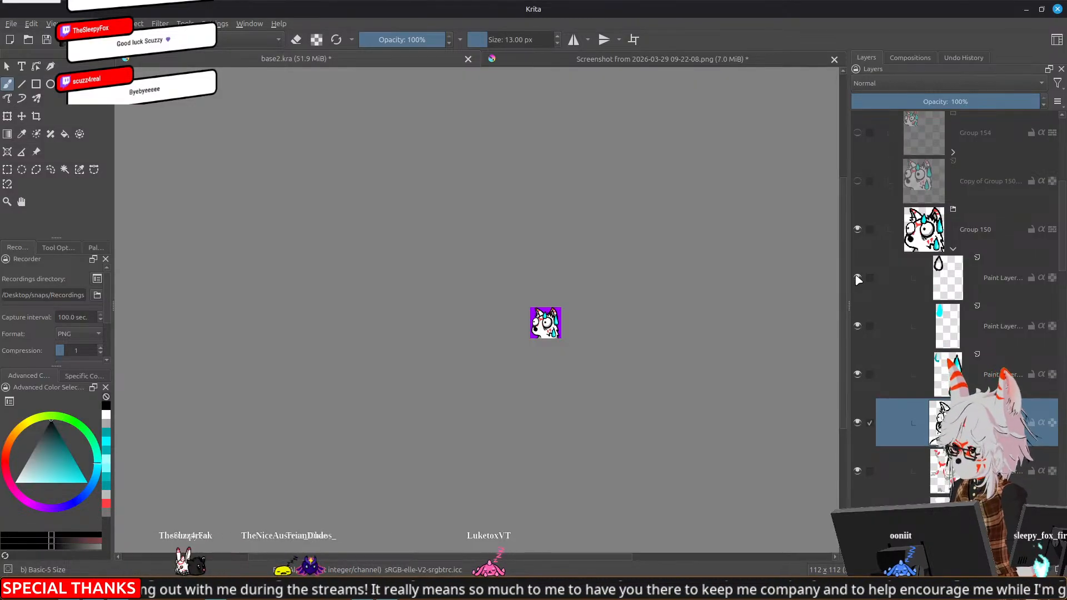
{"action": "left_click", "coordinate": [857, 278]}
{"action": "left_click", "coordinate": [857, 325]}
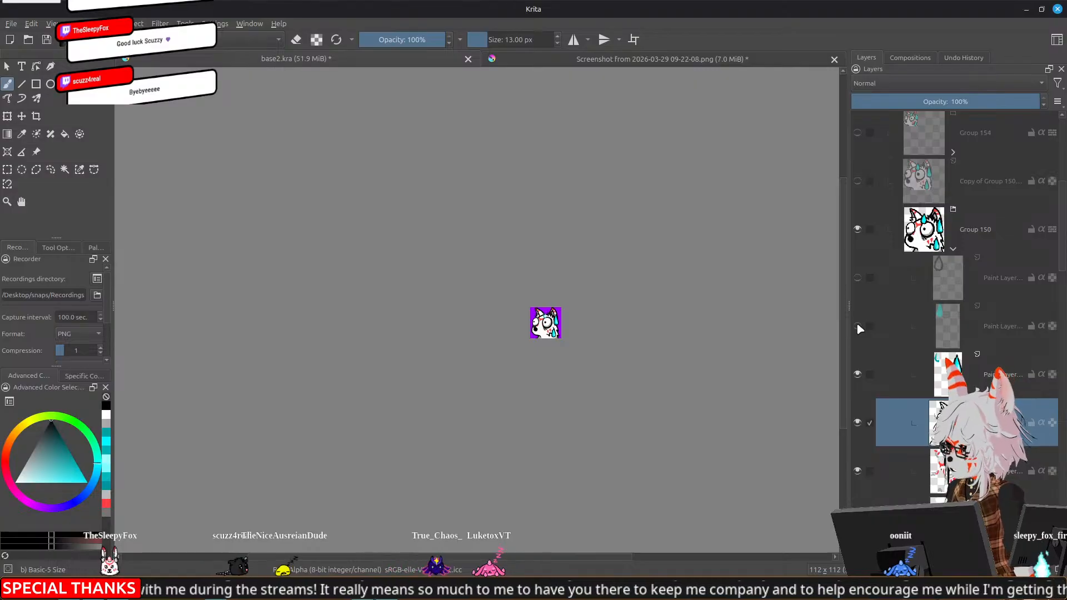
Erase the leftover cyan remnants of the forehead drop from the side sweat drops layer
{"action": "scroll", "coordinate": [516, 332], "scroll_direction": "up", "scroll_amount": 4}
{"action": "scroll", "coordinate": [516, 332], "scroll_direction": "up", "scroll_amount": 3}
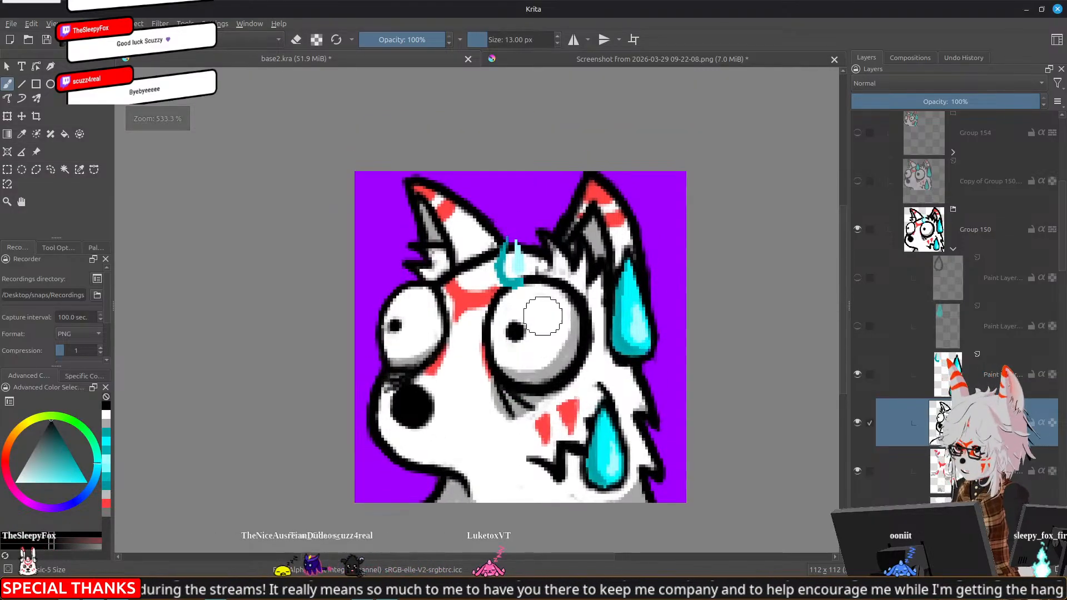
{"action": "left_click", "coordinate": [941, 375]}
{"action": "key", "text": "e"}
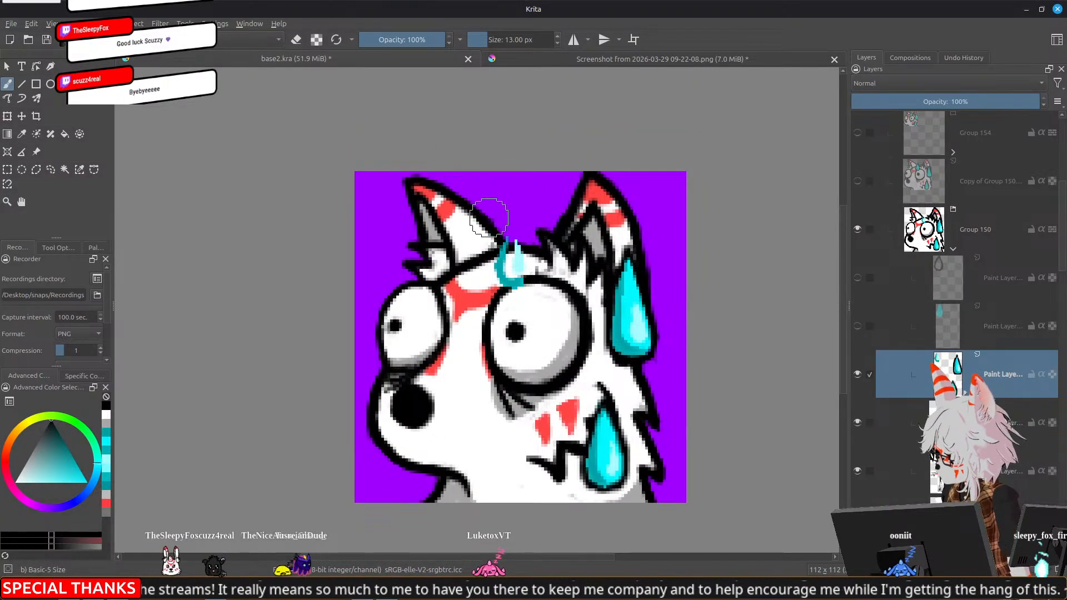
{"action": "left_click_drag", "start_coordinate": [503, 250], "coordinate": [516, 278]}
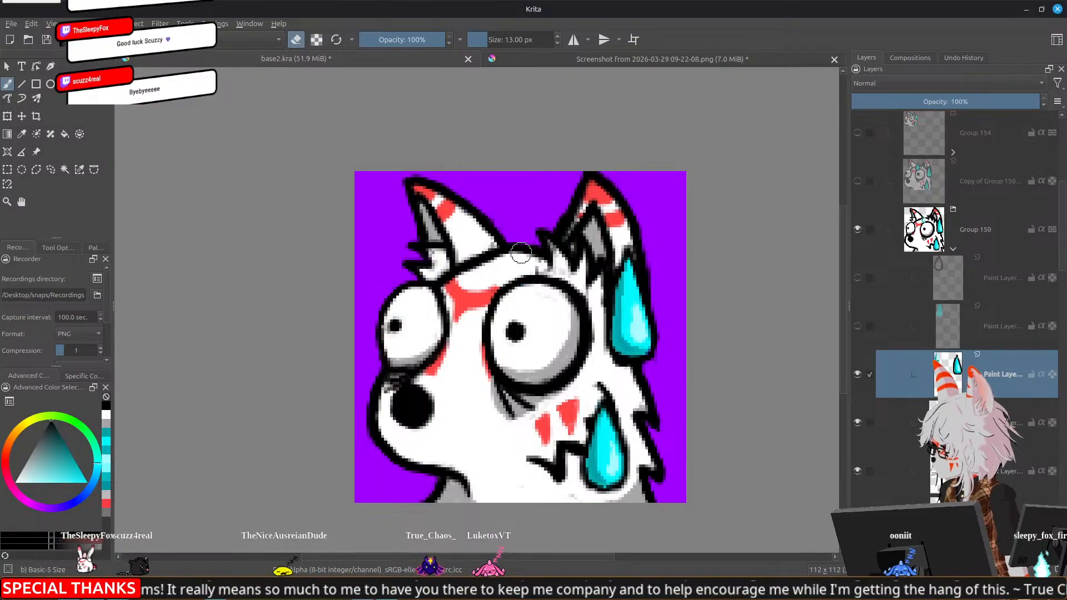
Check the emote at small size and nudge the two side sweat drops slightly up and outward from the face
{"action": "scroll", "coordinate": [648, 235], "scroll_direction": "down", "scroll_amount": 8}
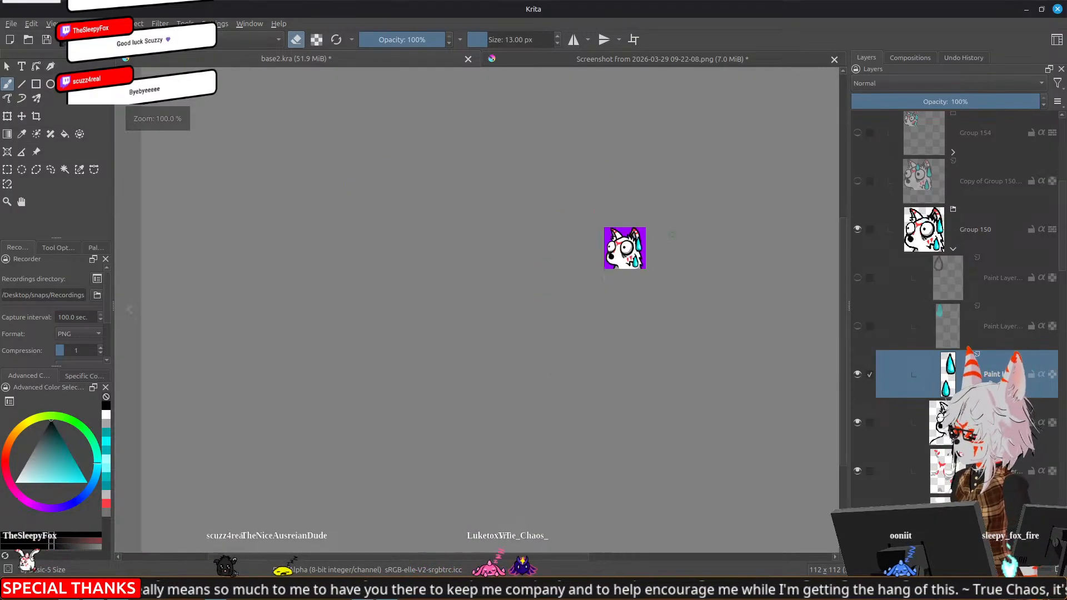
{"action": "left_click_drag", "start_coordinate": [702, 258], "coordinate": [606, 316]}
{"action": "scroll", "coordinate": [629, 322], "scroll_direction": "down", "scroll_amount": 1}
{"action": "scroll", "coordinate": [628, 322], "scroll_direction": "up", "scroll_amount": 1}
{"action": "scroll", "coordinate": [584, 310], "scroll_direction": "up", "scroll_amount": 2}
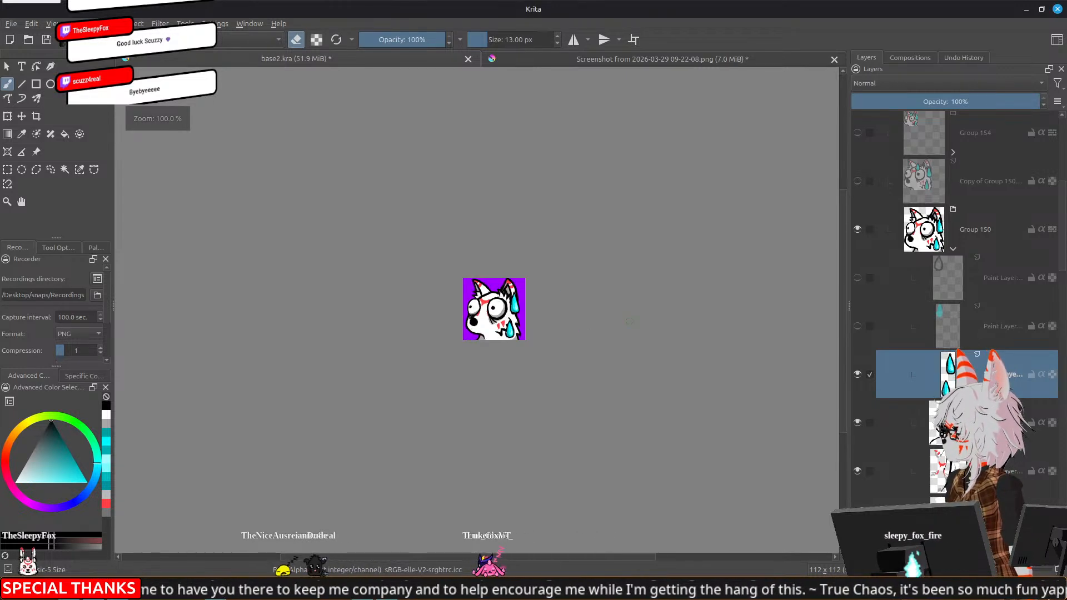
{"action": "left_click_drag", "start_coordinate": [357, 329], "coordinate": [453, 373]}
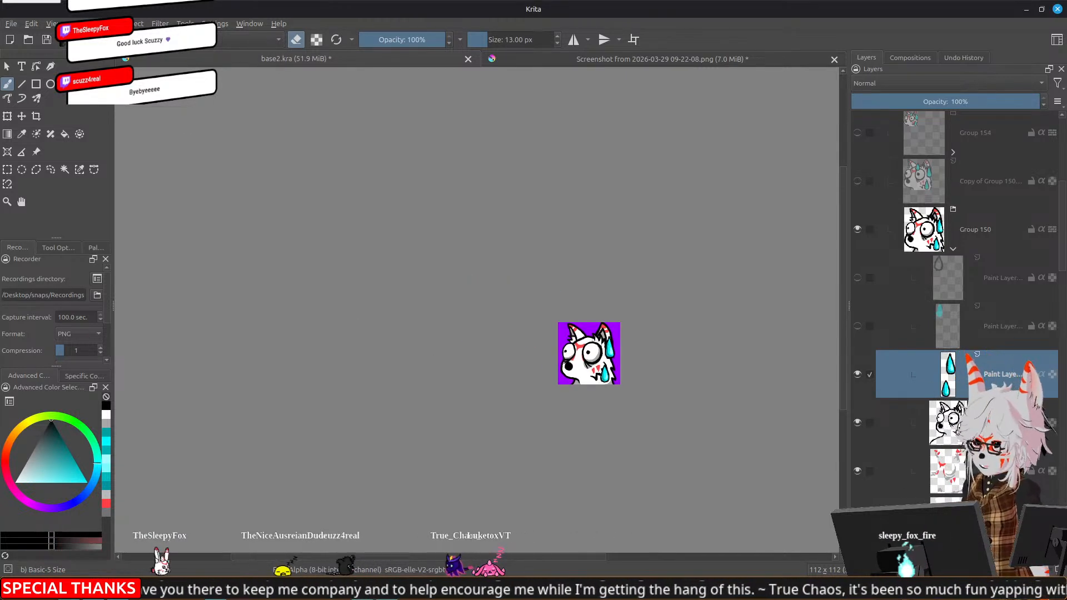
{"action": "scroll", "coordinate": [568, 391], "scroll_direction": "up", "scroll_amount": 2}
{"action": "key", "text": "t"}
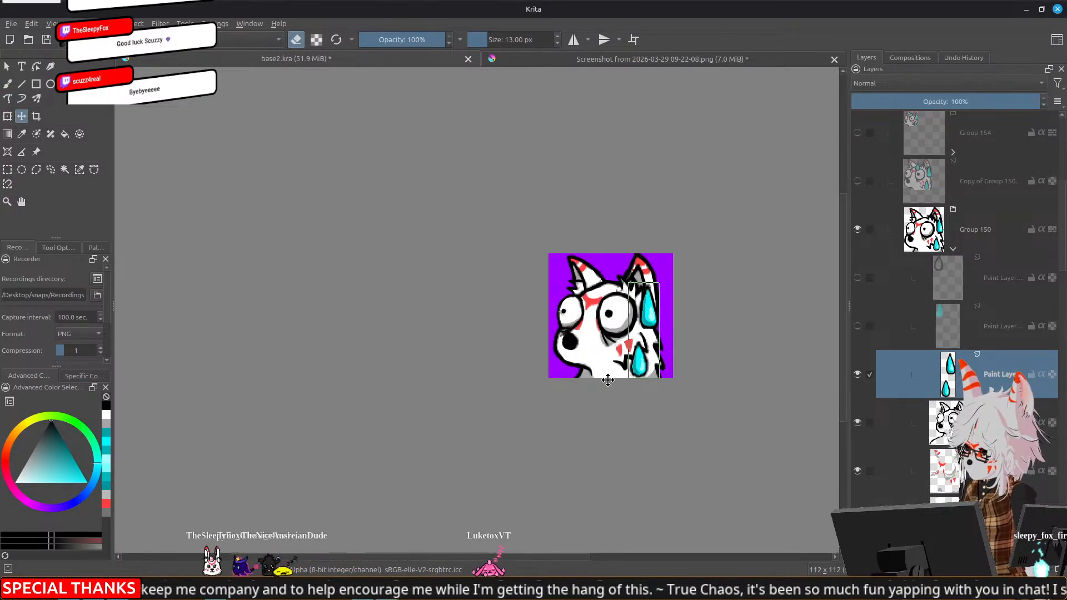
{"action": "left_click_drag", "start_coordinate": [608, 380], "coordinate": [609, 381]}
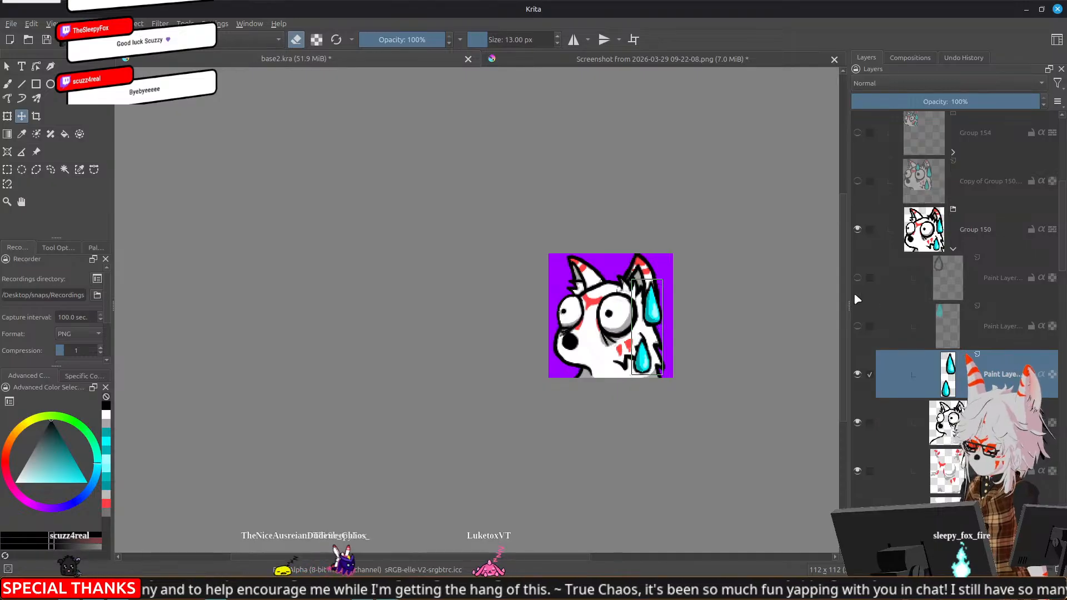
Show the forehead drop's outline and cyan fill layers and select both of them together
{"action": "left_click", "coordinate": [858, 278]}
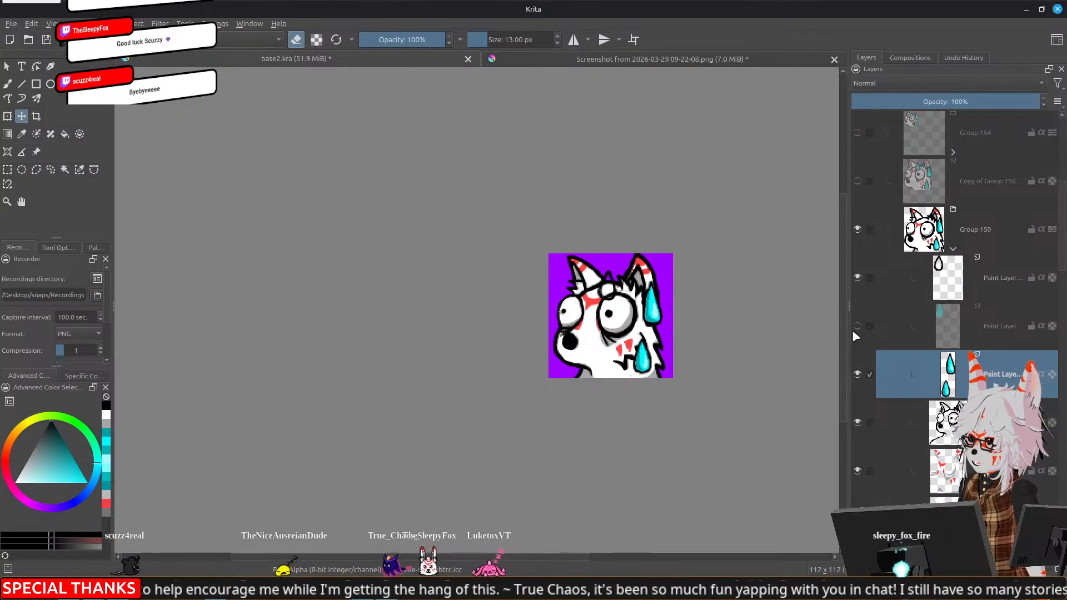
{"action": "left_click", "coordinate": [956, 327]}
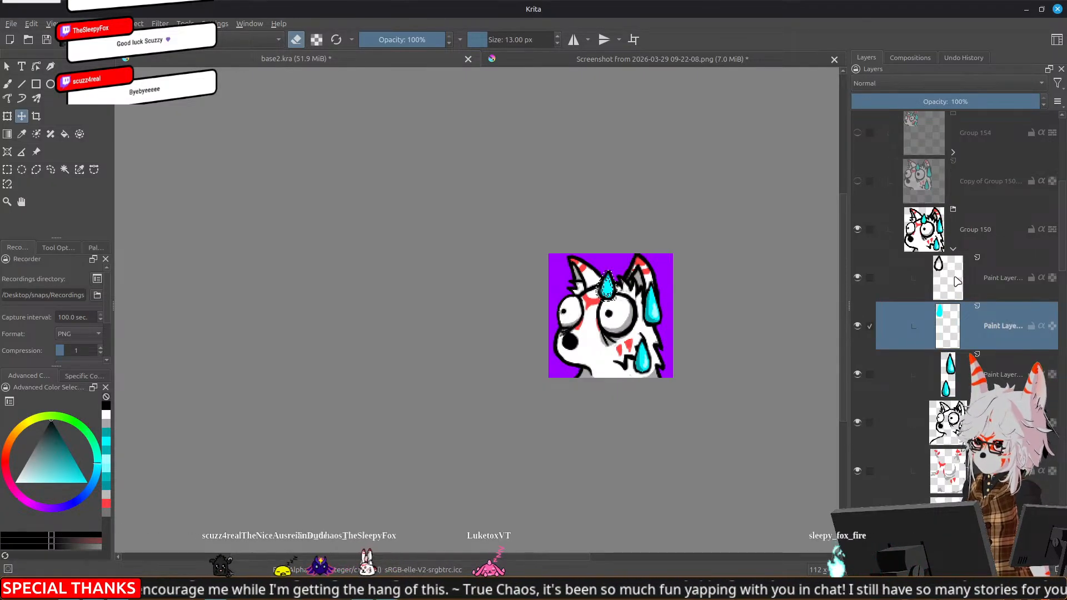
{"action": "left_click", "coordinate": [1013, 292], "text": "ctrl"}
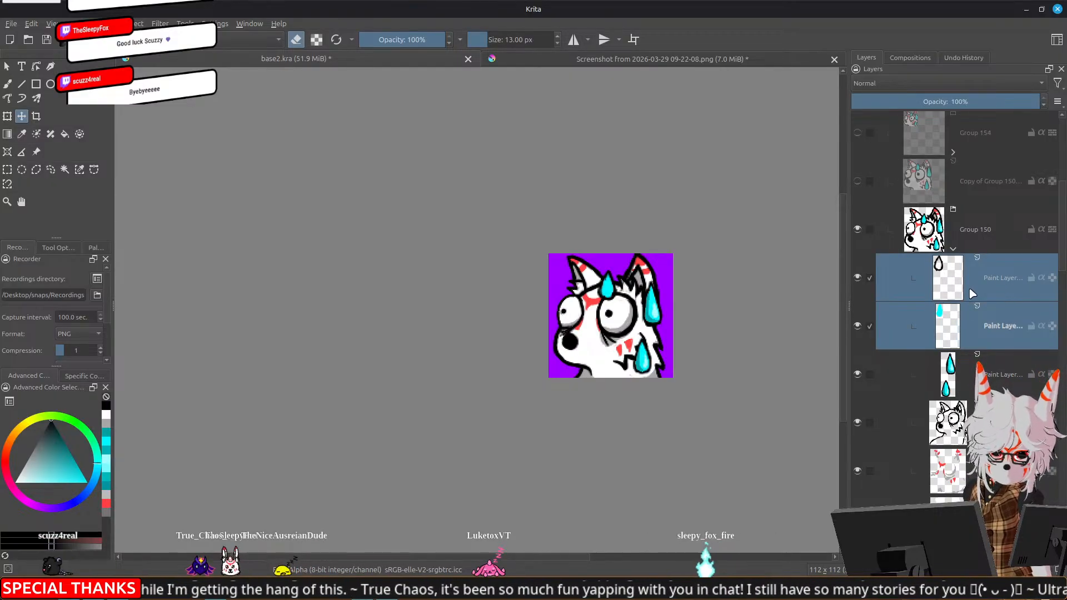
Try the forehead drop beside the lower cheek, return it to the forehead, and hide its outline and fill layers
{"action": "left_click_drag", "start_coordinate": [697, 308], "coordinate": [684, 369]}
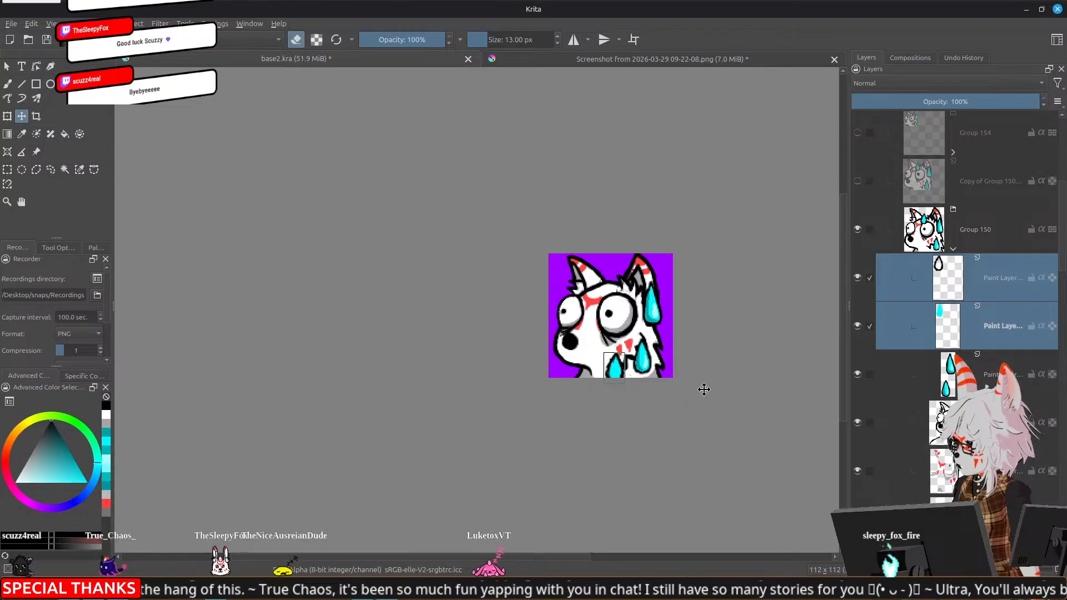
{"action": "left_click_drag", "start_coordinate": [705, 389], "coordinate": [690, 298]}
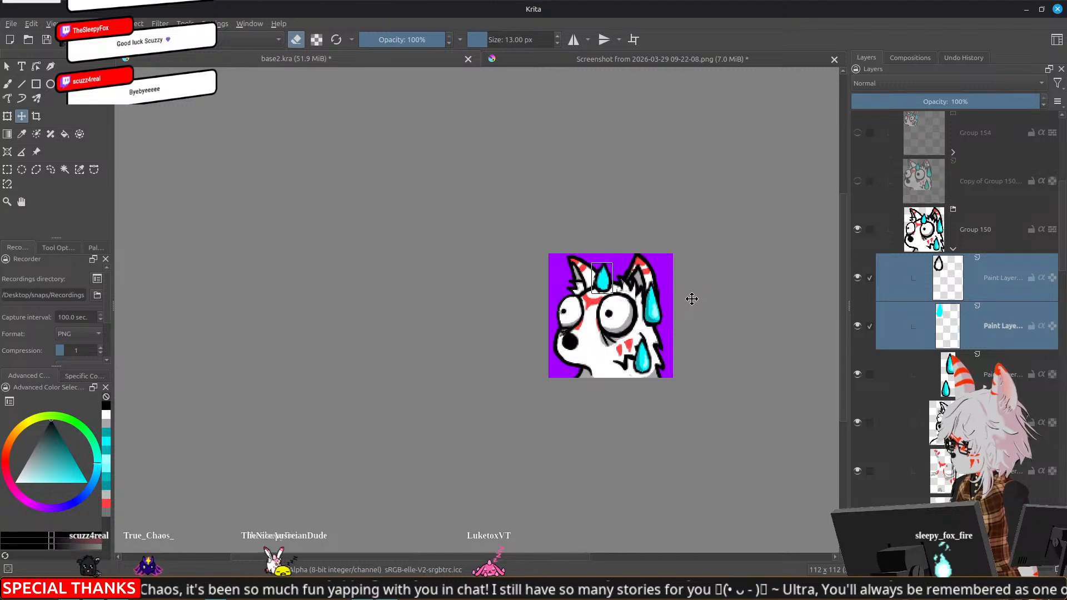
{"action": "left_click", "coordinate": [858, 277]}
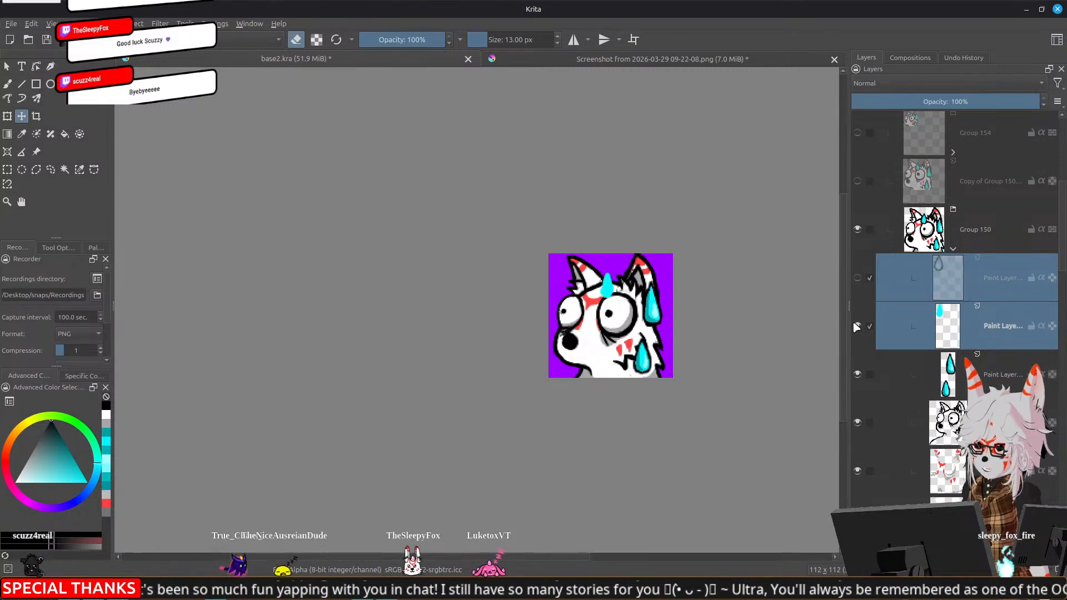
{"action": "left_click", "coordinate": [857, 326]}
On SweatyBoi's line art layer, clean up and redraw the head outline between the ears, and check it at small size
{"action": "left_click", "coordinate": [901, 422]}
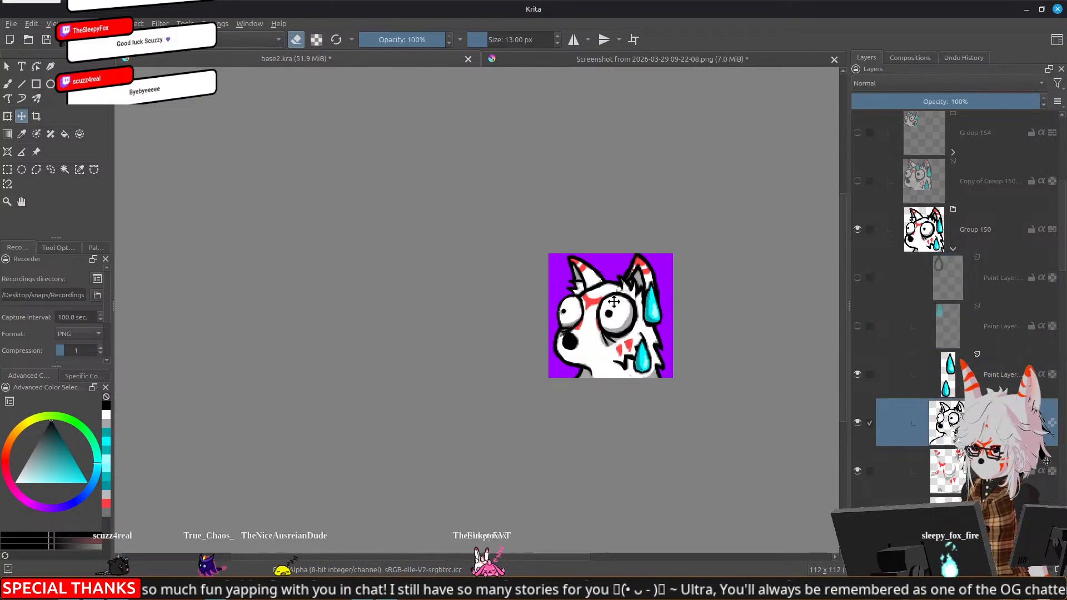
{"action": "scroll", "coordinate": [609, 297], "scroll_direction": "up", "scroll_amount": 5}
{"action": "key", "text": "b"}
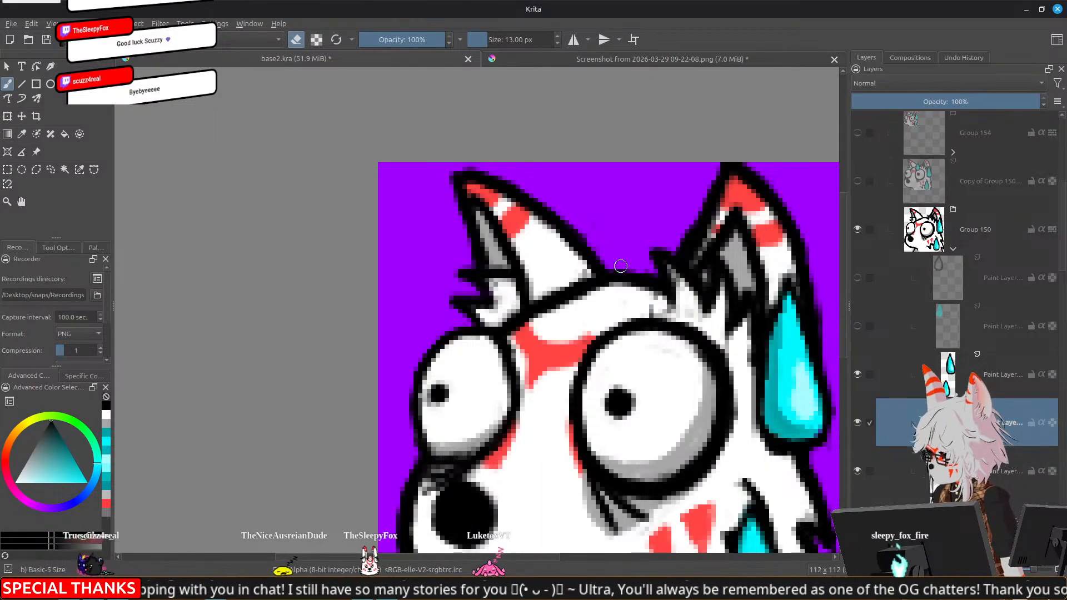
{"action": "mouse_move", "coordinate": [617, 270]}
{"action": "left_mouse_down"}
{"action": "mouse_move", "coordinate": [635, 271]}
{"action": "mouse_move", "coordinate": [598, 272]}
{"action": "mouse_move", "coordinate": [638, 280]}
{"action": "mouse_move", "coordinate": [587, 309]}
{"action": "mouse_move", "coordinate": [619, 285]}
{"action": "mouse_move", "coordinate": [660, 284]}
{"action": "mouse_move", "coordinate": [591, 256]}
{"action": "left_mouse_up"}
{"action": "key", "text": "e"}
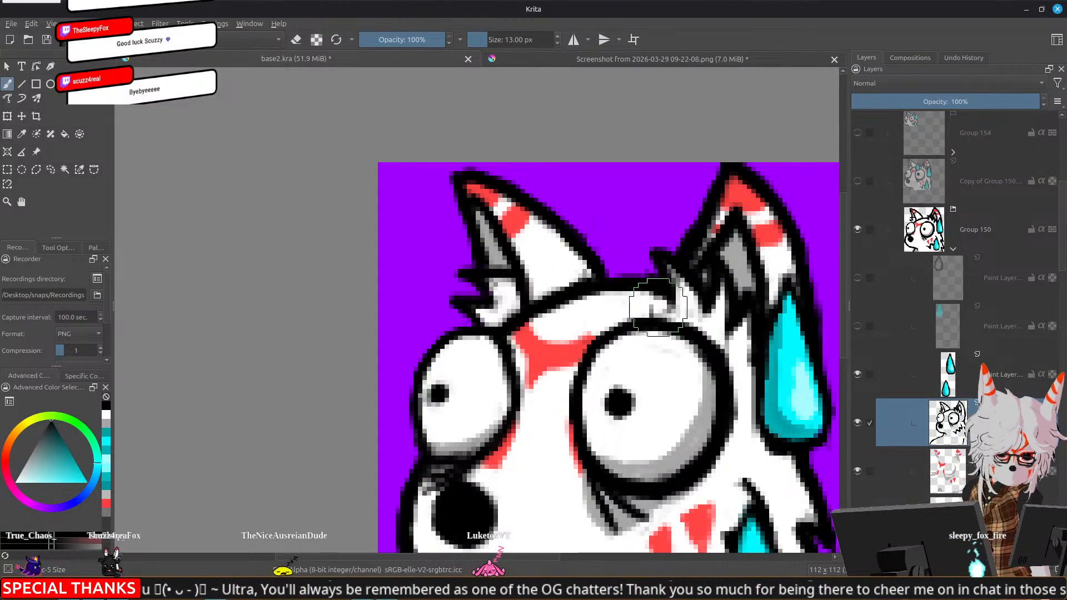
{"action": "scroll", "coordinate": [659, 289], "scroll_direction": "down", "scroll_amount": 10}
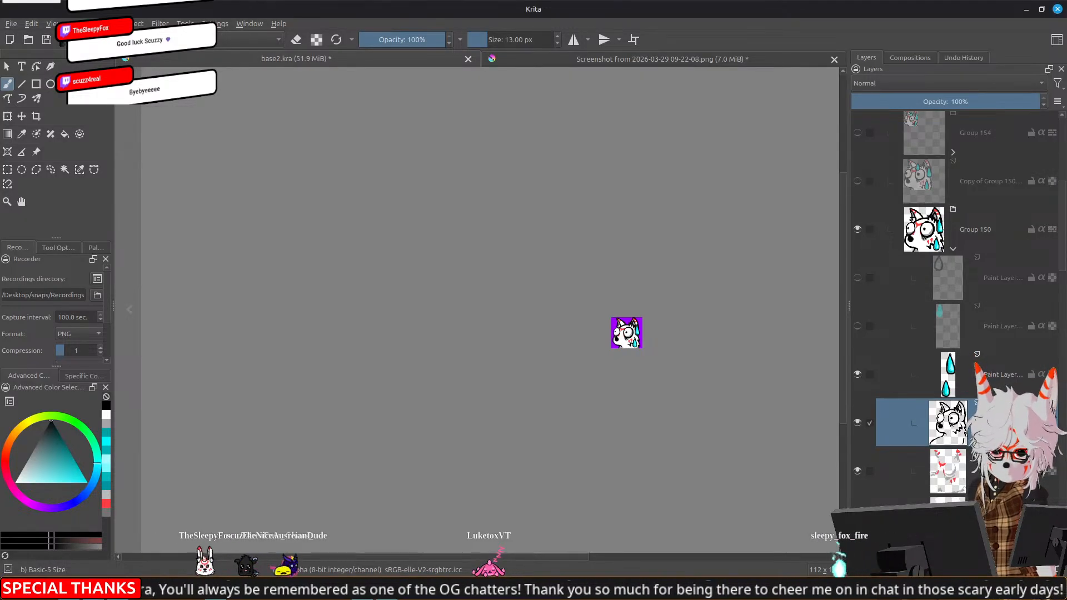
Collapse the SweatyBoi group, show the Side eye emote and hide SweatyBoi to work on Side eye alone
{"action": "scroll", "coordinate": [923, 285], "scroll_direction": "up", "scroll_amount": 5}
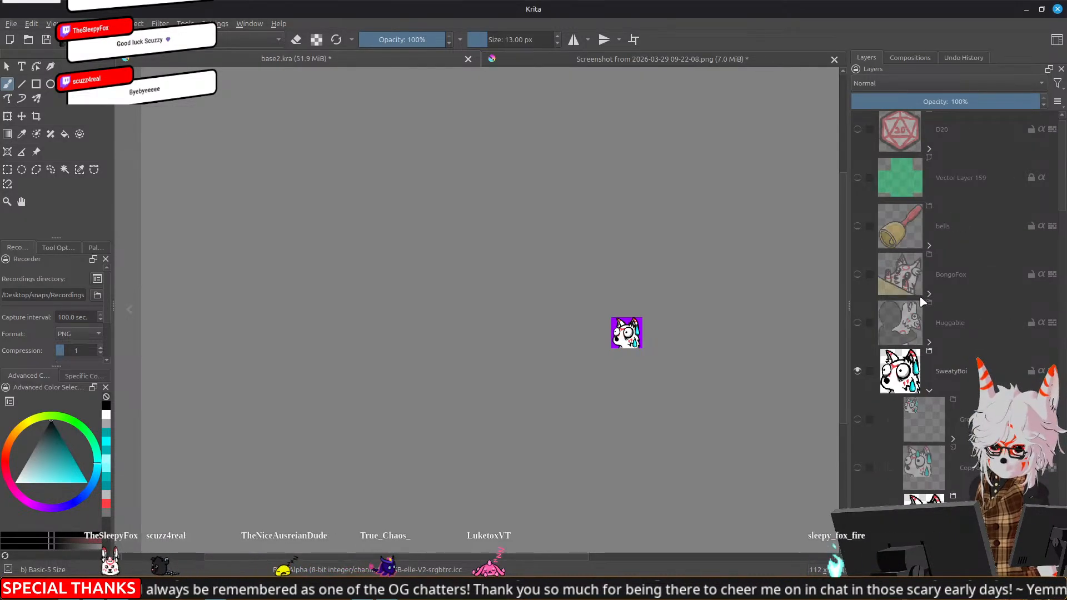
{"action": "left_click", "coordinate": [929, 393]}
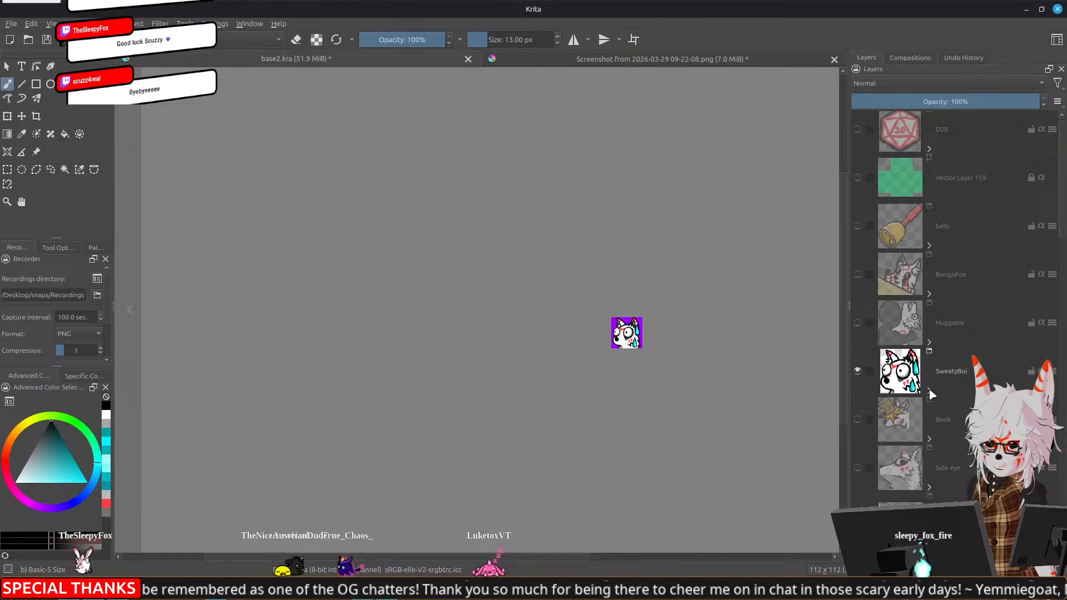
{"action": "scroll", "coordinate": [883, 325], "scroll_direction": "down", "scroll_amount": 3}
{"action": "left_click", "coordinate": [857, 324]}
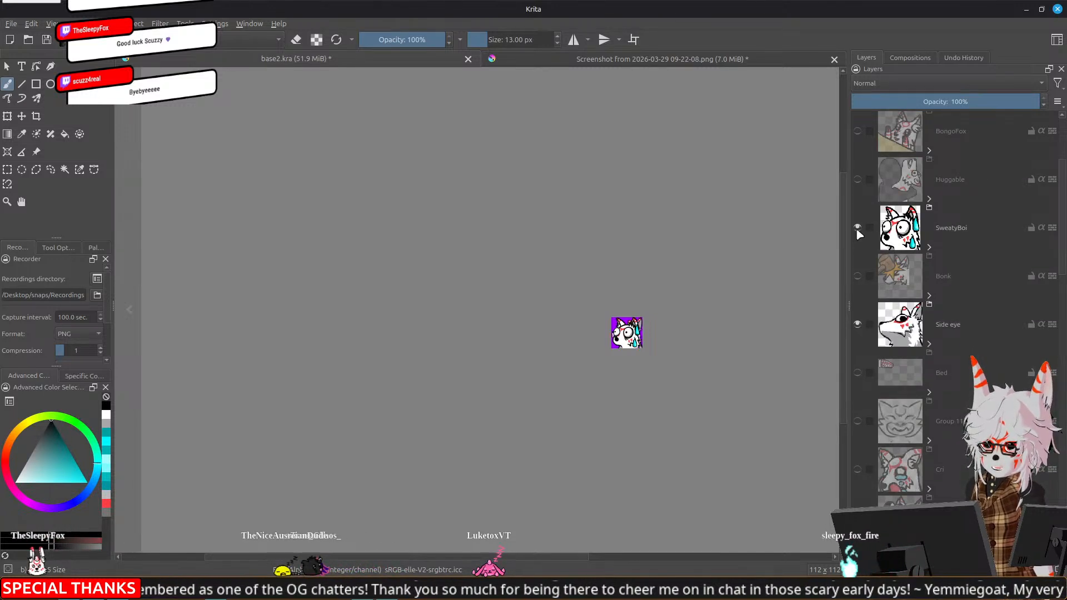
{"action": "left_click", "coordinate": [858, 228]}
{"action": "scroll", "coordinate": [634, 346], "scroll_direction": "up", "scroll_amount": 3}
{"action": "left_click_drag", "start_coordinate": [763, 324], "coordinate": [742, 358]}
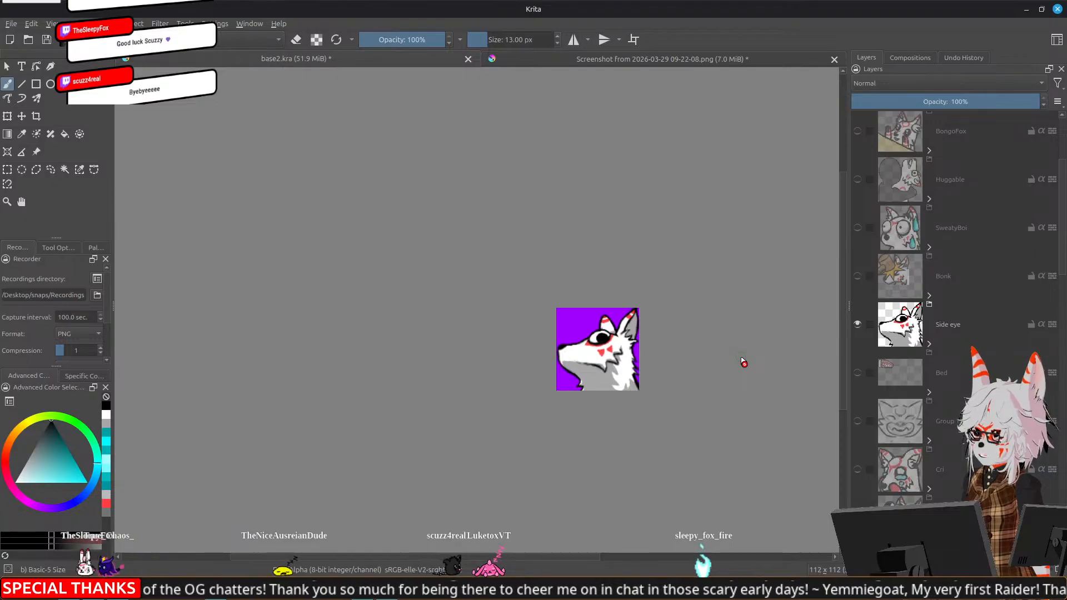
{"action": "scroll", "coordinate": [598, 337], "scroll_direction": "up", "scroll_amount": 4}
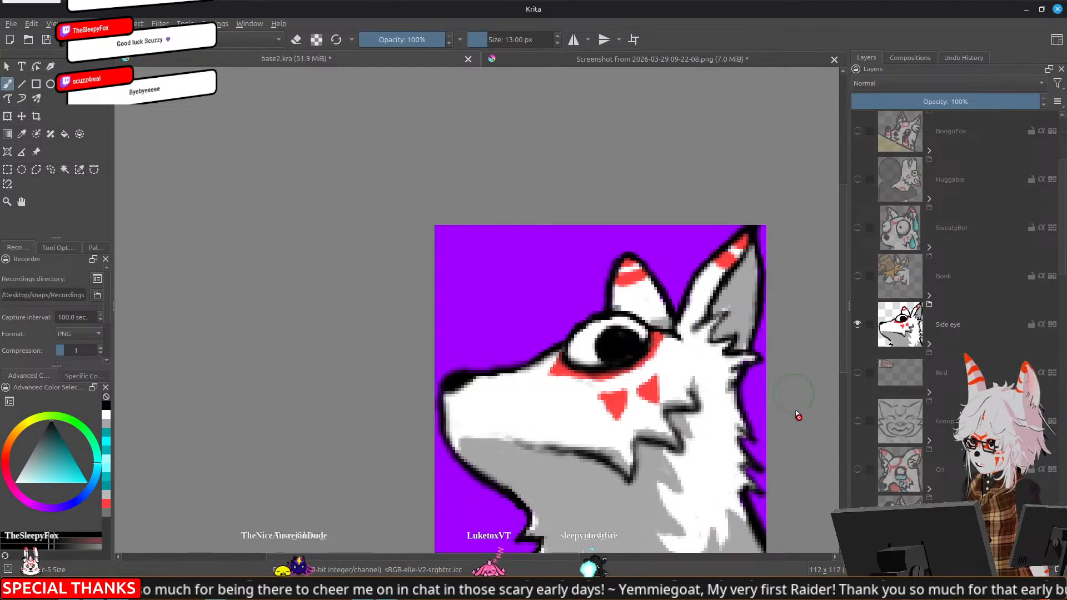
Expand the Side eye group and its Group 139, and make the black line art layer active
{"action": "left_click", "coordinate": [926, 341]}
{"action": "left_click", "coordinate": [927, 344]}
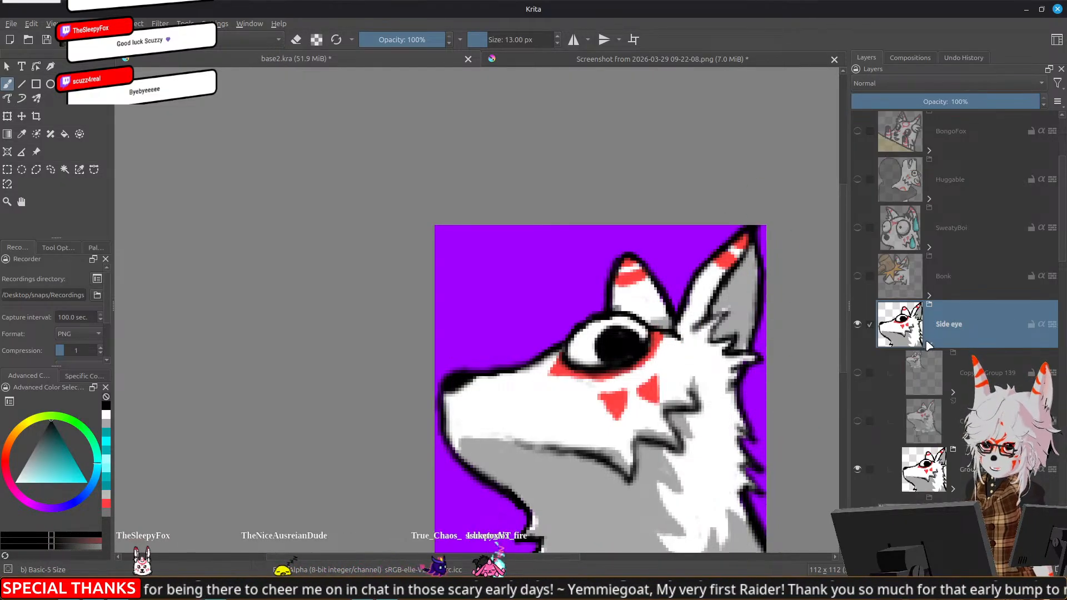
{"action": "left_click", "coordinate": [923, 471]}
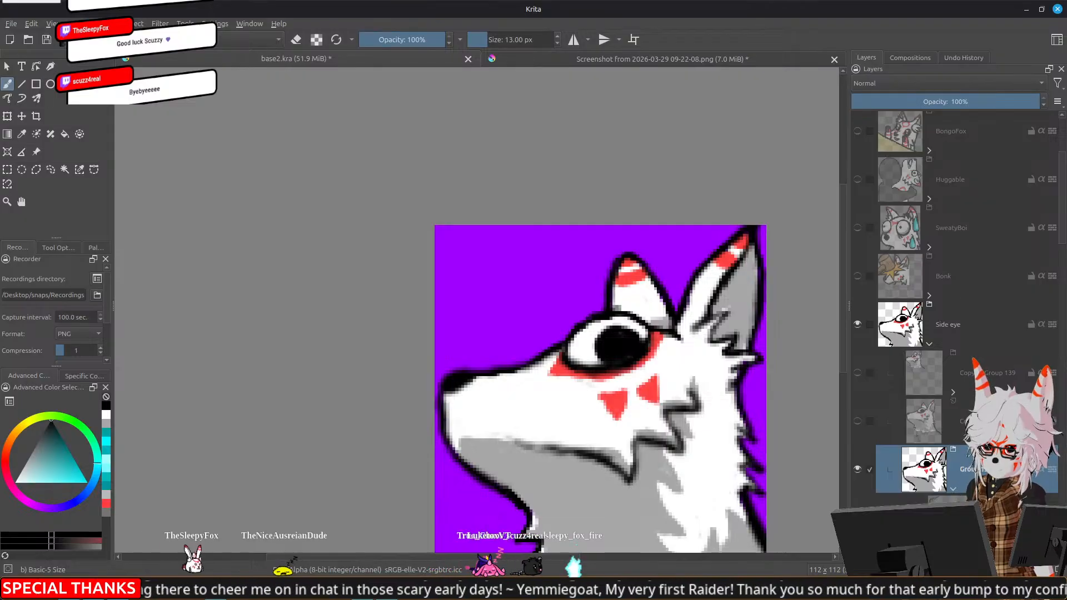
{"action": "scroll", "coordinate": [924, 470], "scroll_direction": "down", "scroll_amount": 2}
{"action": "left_click", "coordinate": [954, 294]}
Draw bolder black outlines on the near ear and its inner fur, and check the emote at small size
{"action": "left_click_drag", "start_coordinate": [697, 376], "coordinate": [647, 366]}
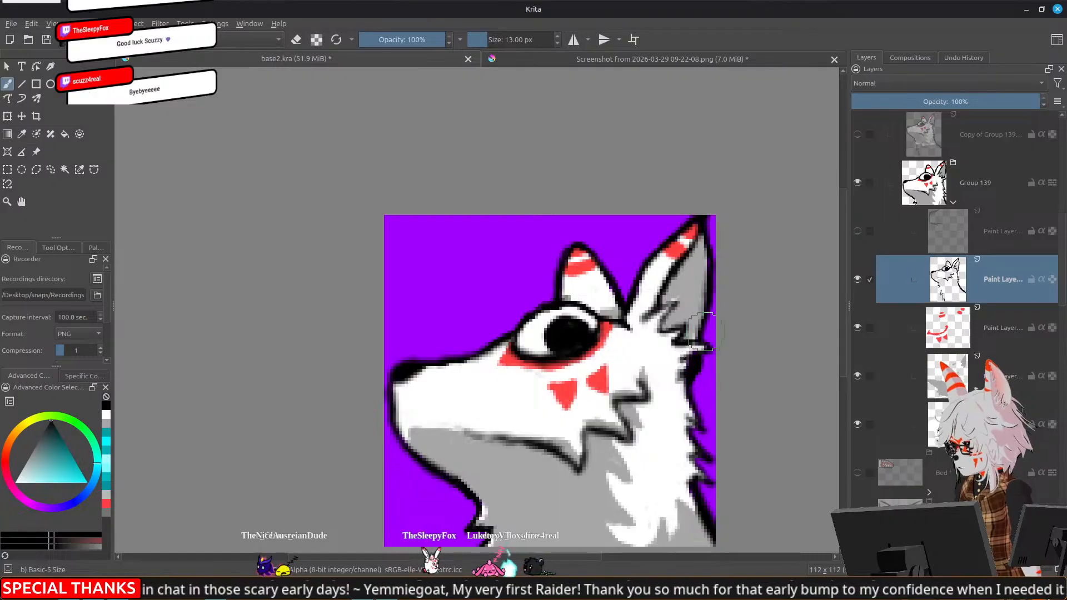
{"action": "left_click_drag", "start_coordinate": [708, 315], "coordinate": [705, 332]}
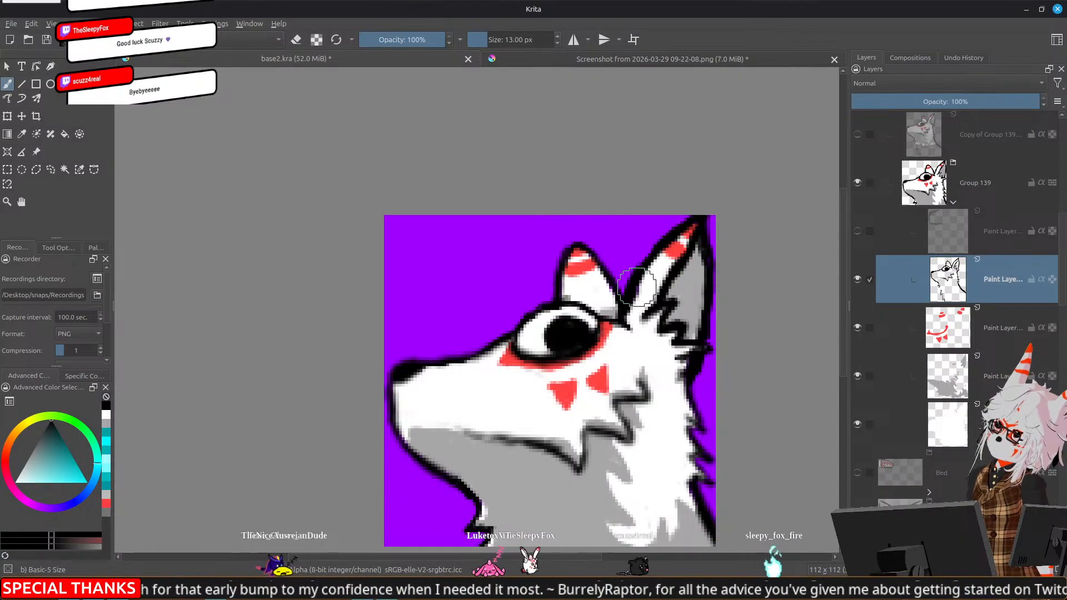
{"action": "left_click_drag", "start_coordinate": [658, 384], "coordinate": [615, 283]}
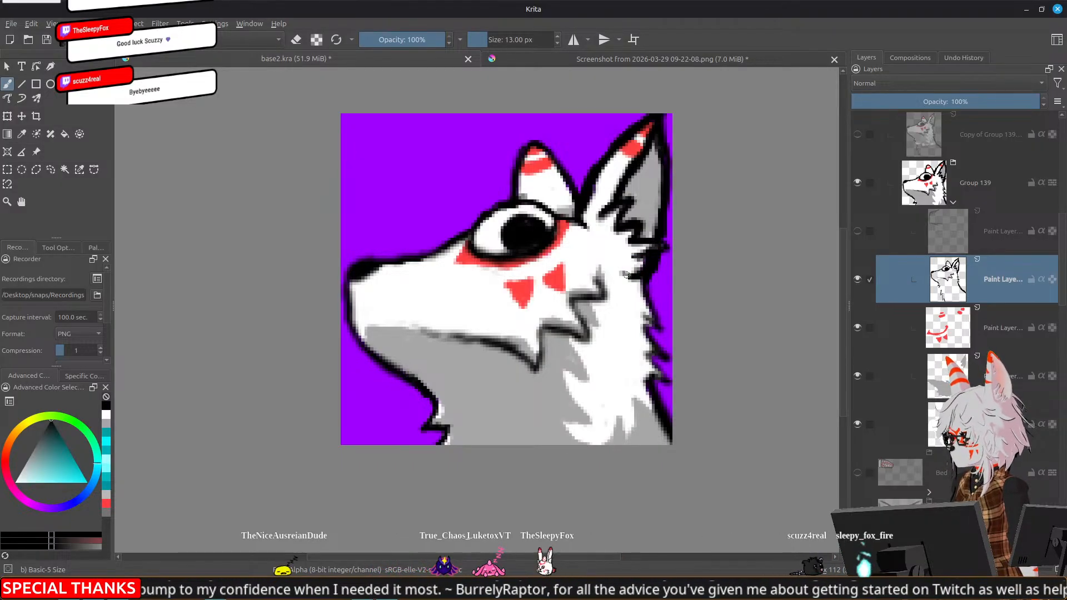
{"action": "scroll", "coordinate": [695, 286], "scroll_direction": "down", "scroll_amount": 8}
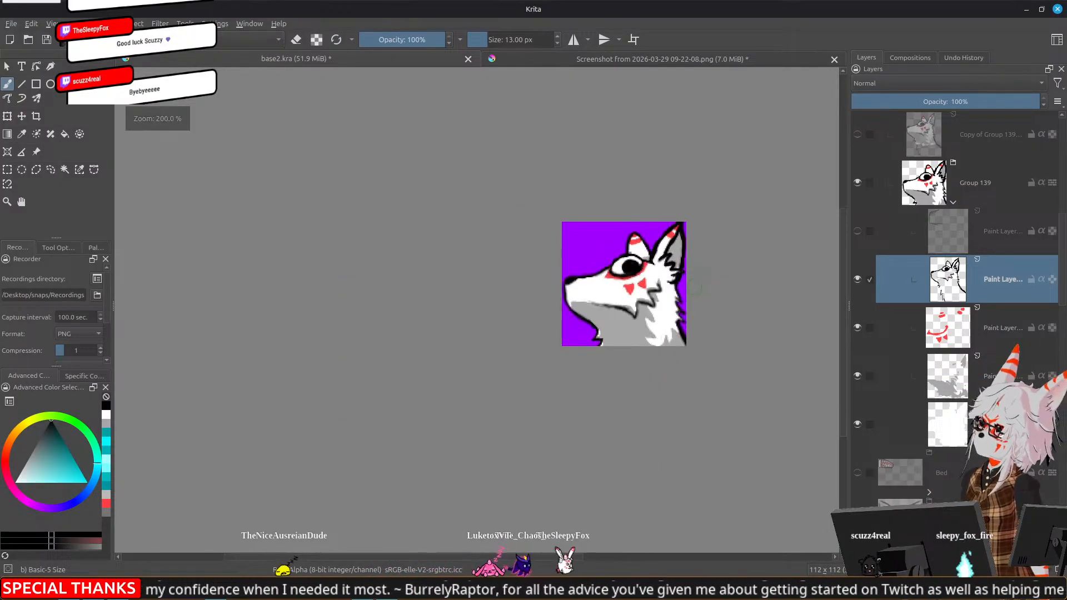
{"action": "scroll", "coordinate": [695, 289], "scroll_direction": "up", "scroll_amount": 8}
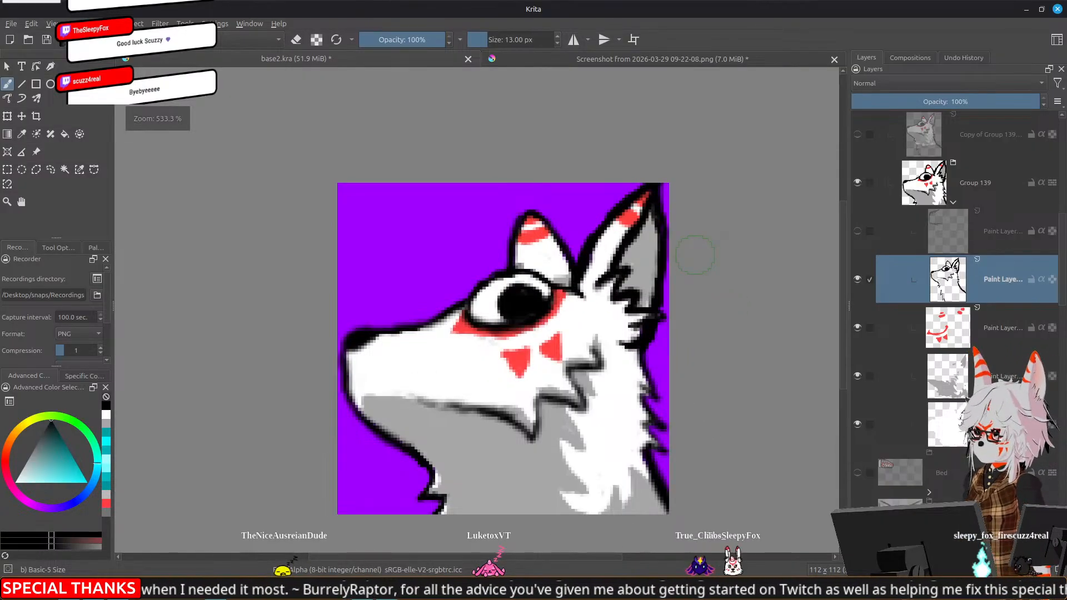
Hide the red markings, grey shading and white base layers, leaving only the line art over the purple background
{"action": "left_click", "coordinate": [858, 378]}
{"action": "left_click", "coordinate": [857, 329]}
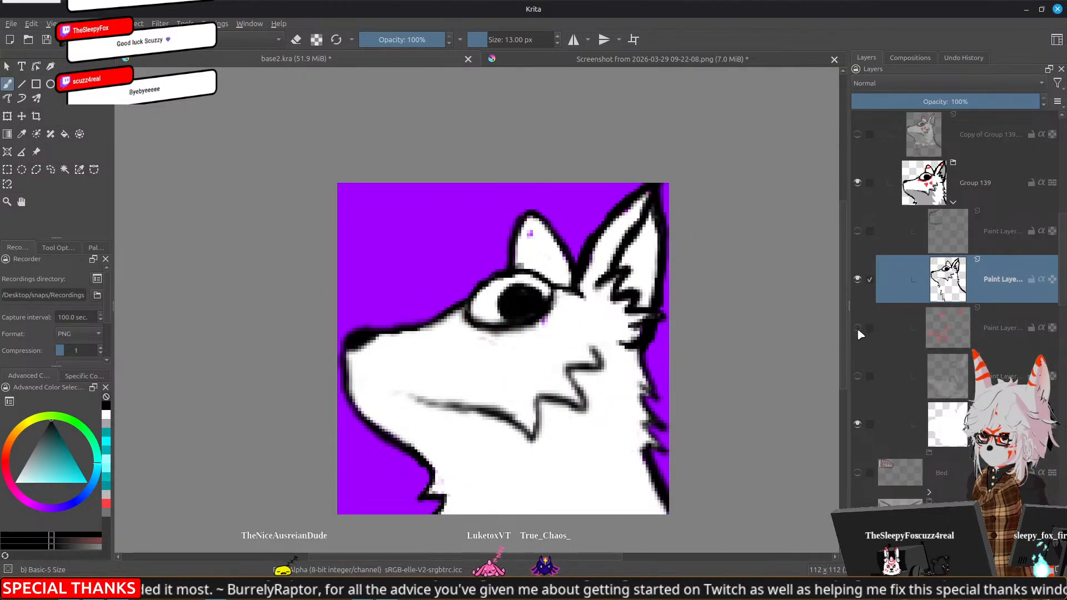
{"action": "left_click", "coordinate": [858, 424]}
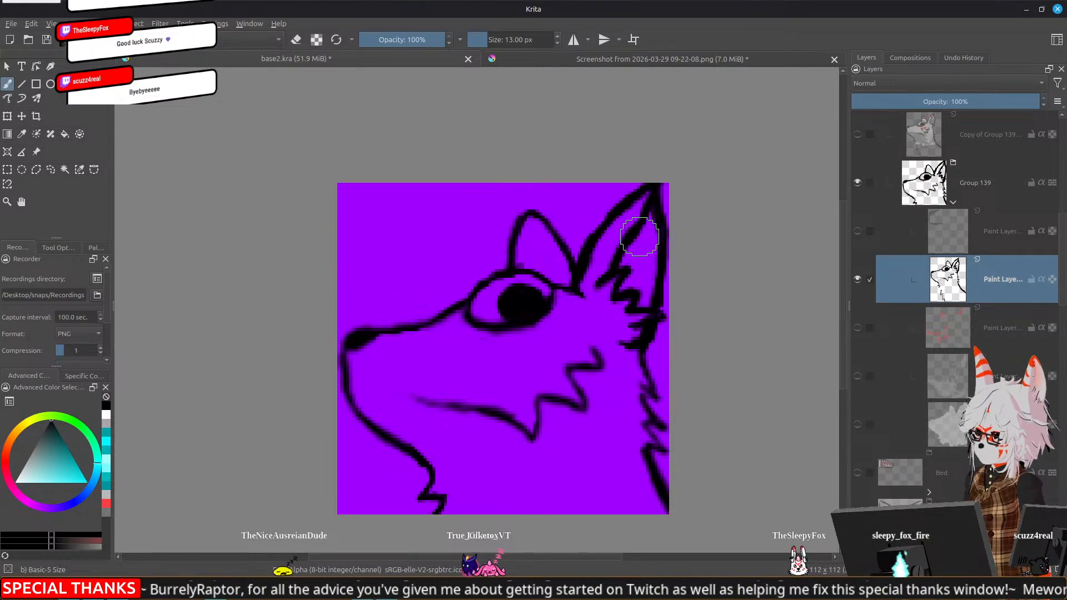
Erase the near ear's tip cut off by the canvas edge and redraw it slightly lower, inside the canvas
{"action": "key", "text": "ctrl+z"}
{"action": "key", "text": "ctrl+shift+z"}
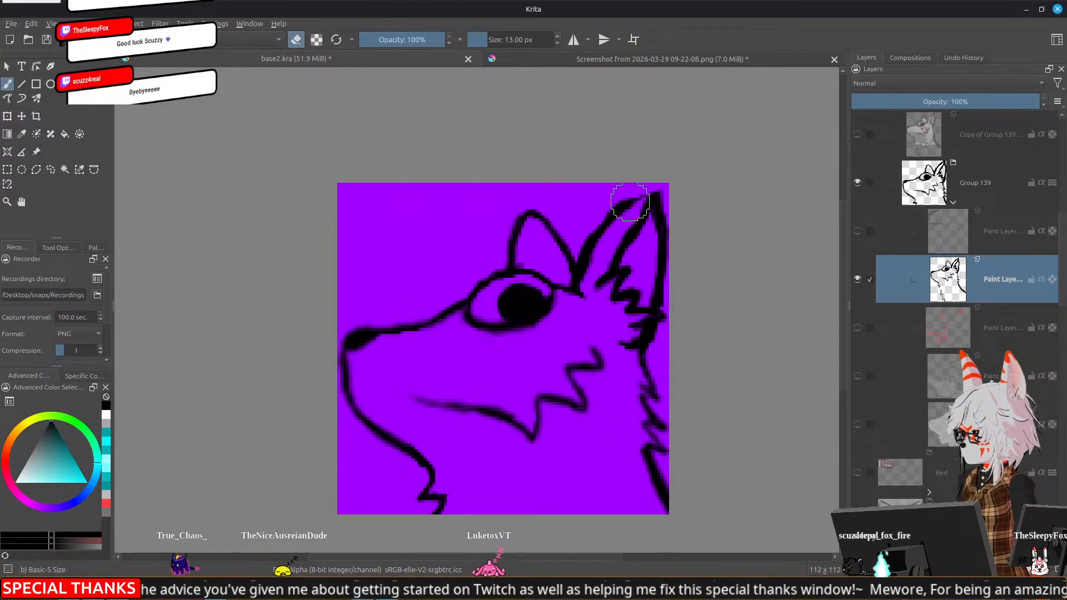
{"action": "key", "text": "e"}
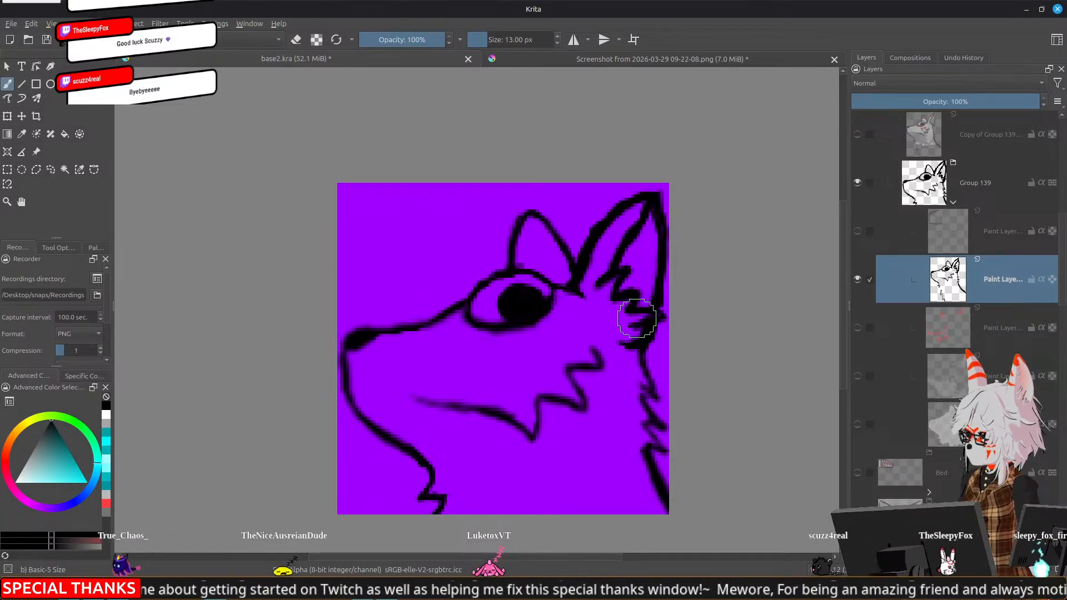
Lasso the fur tufts at the base of the near ear and move them slightly down and toward the face
{"action": "left_click_drag", "start_coordinate": [620, 306], "coordinate": [606, 260]}
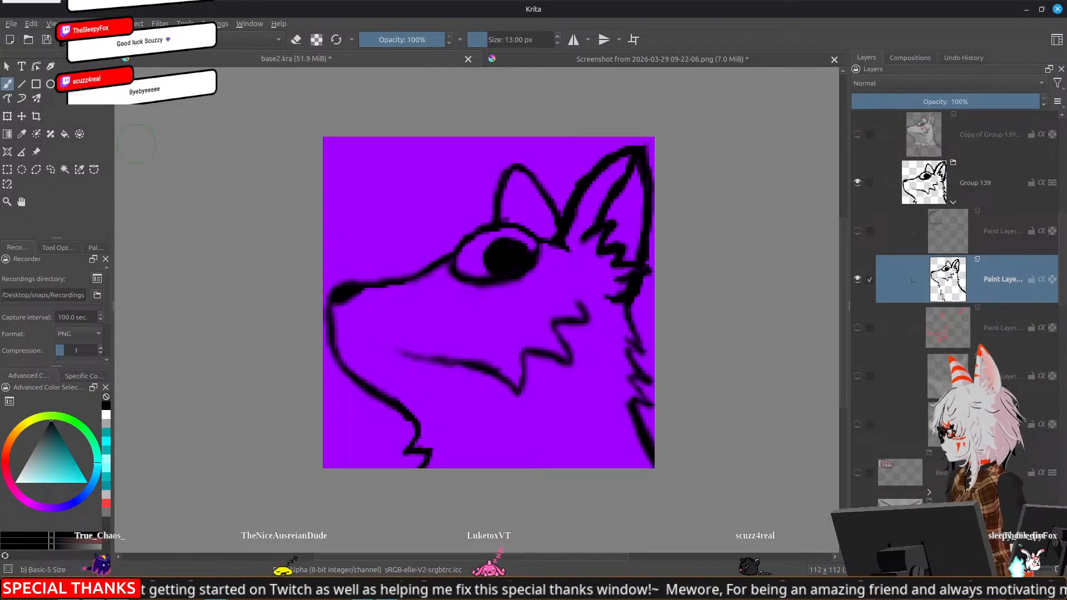
{"action": "left_click", "coordinate": [50, 170]}
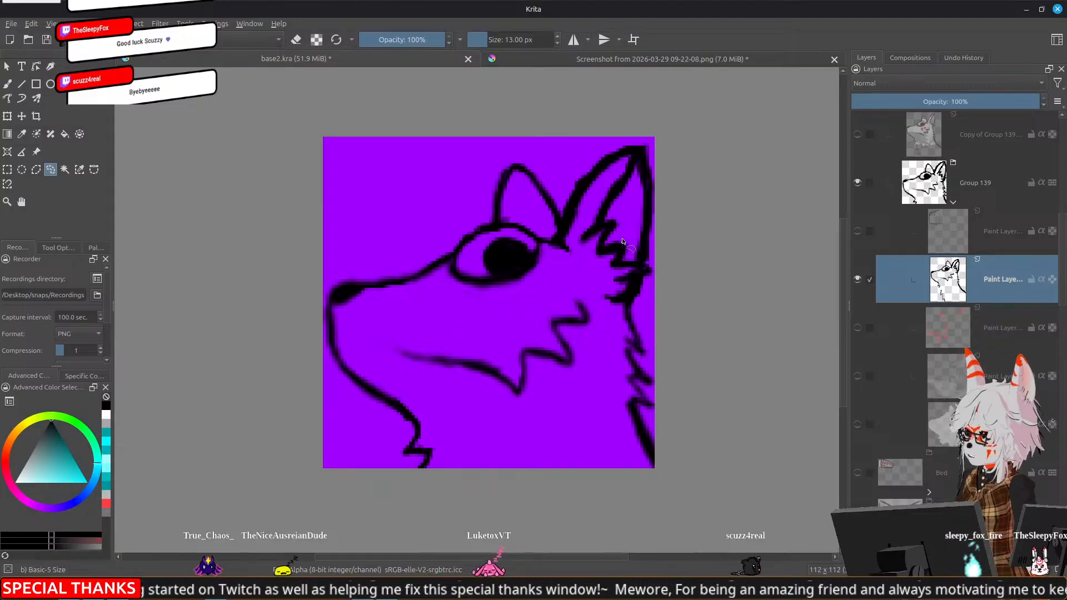
{"action": "mouse_move", "coordinate": [621, 241]}
{"action": "left_mouse_down"}
{"action": "mouse_move", "coordinate": [576, 233]}
{"action": "mouse_move", "coordinate": [594, 285]}
{"action": "mouse_move", "coordinate": [618, 290]}
{"action": "mouse_move", "coordinate": [635, 255]}
{"action": "mouse_move", "coordinate": [623, 243]}
{"action": "mouse_move", "coordinate": [606, 278]}
{"action": "left_mouse_up"}
{"action": "key", "text": "t"}
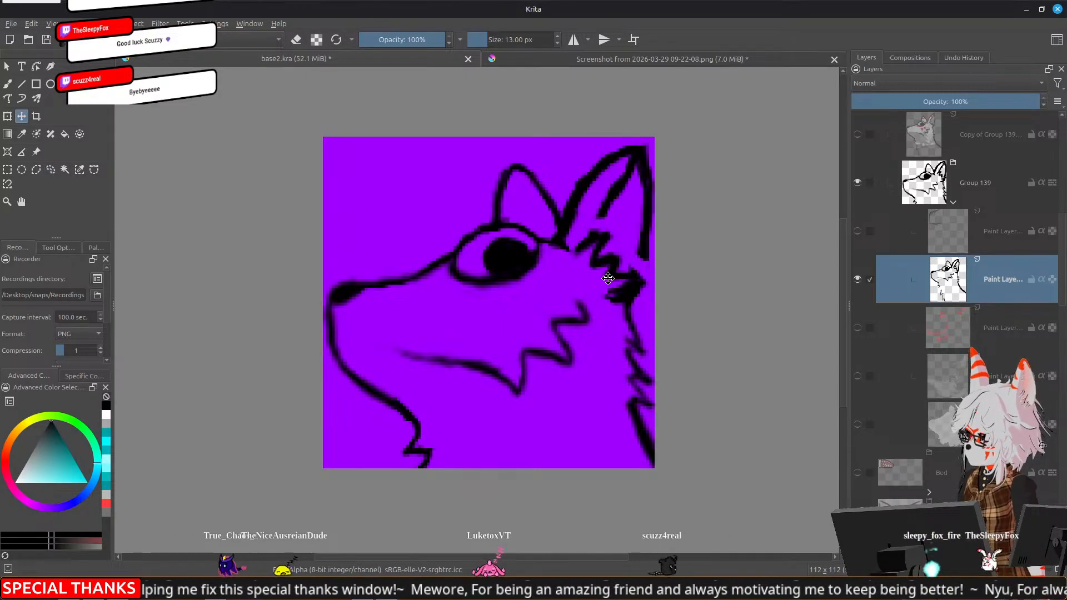
{"action": "left_click_drag", "start_coordinate": [605, 279], "coordinate": [607, 283]}
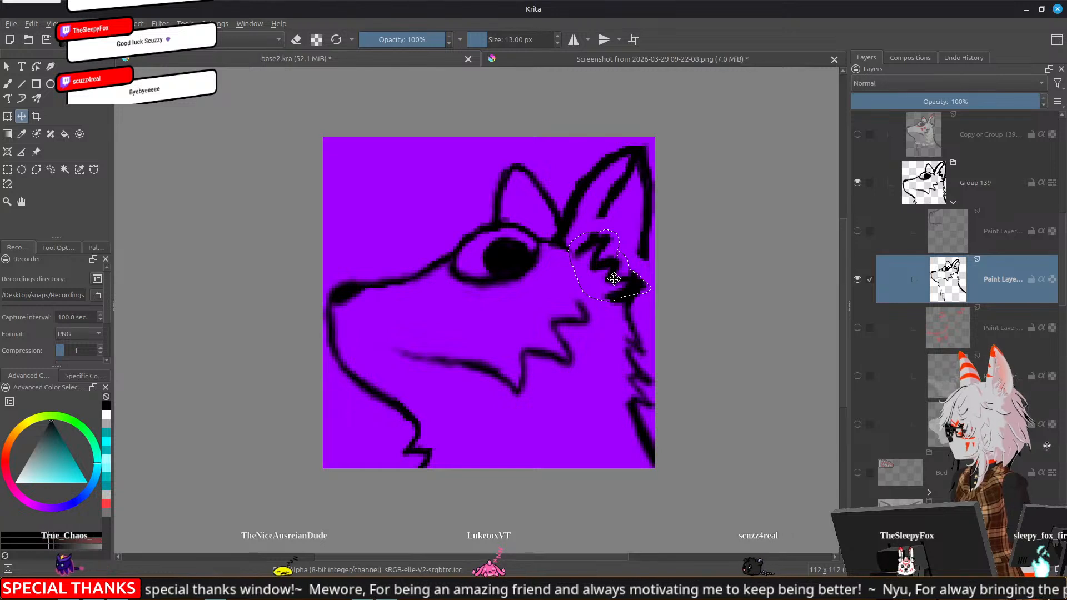
Reconnect the near ear's lines to the moved fur tufts and thicken the far ear, eye, muzzle and jaw outlines
{"action": "key", "text": "b"}
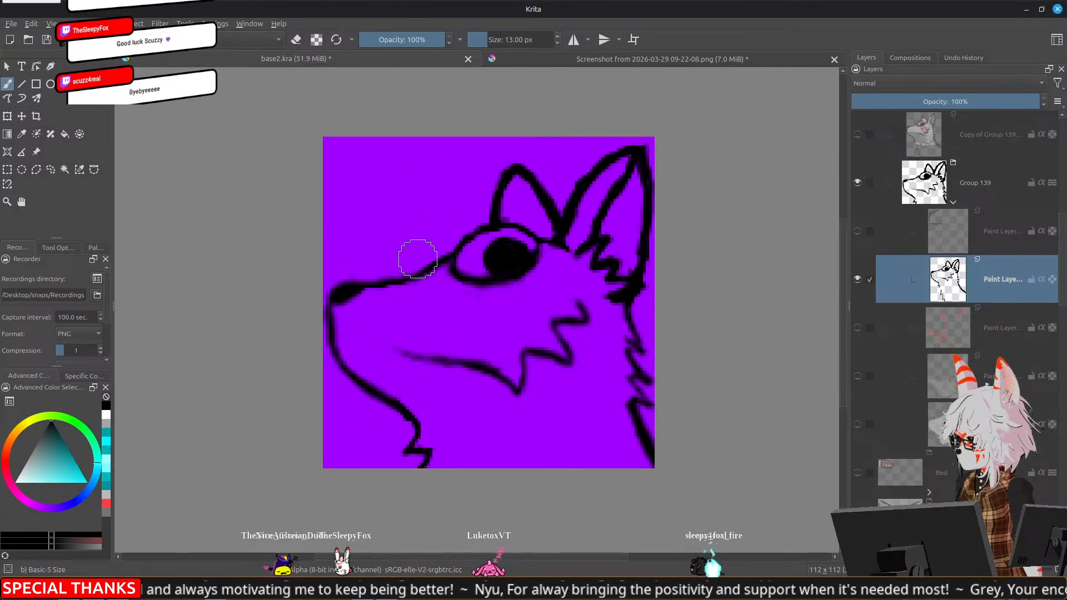
{"action": "scroll", "coordinate": [361, 278], "scroll_direction": "down", "scroll_amount": 2}
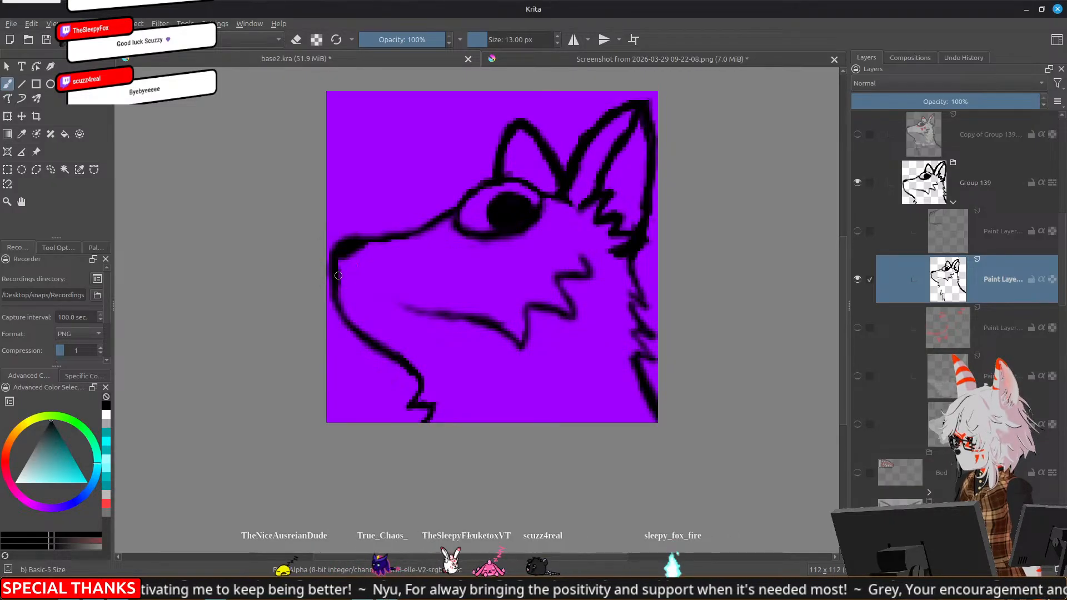
{"action": "left_click_drag", "start_coordinate": [376, 340], "coordinate": [369, 336]}
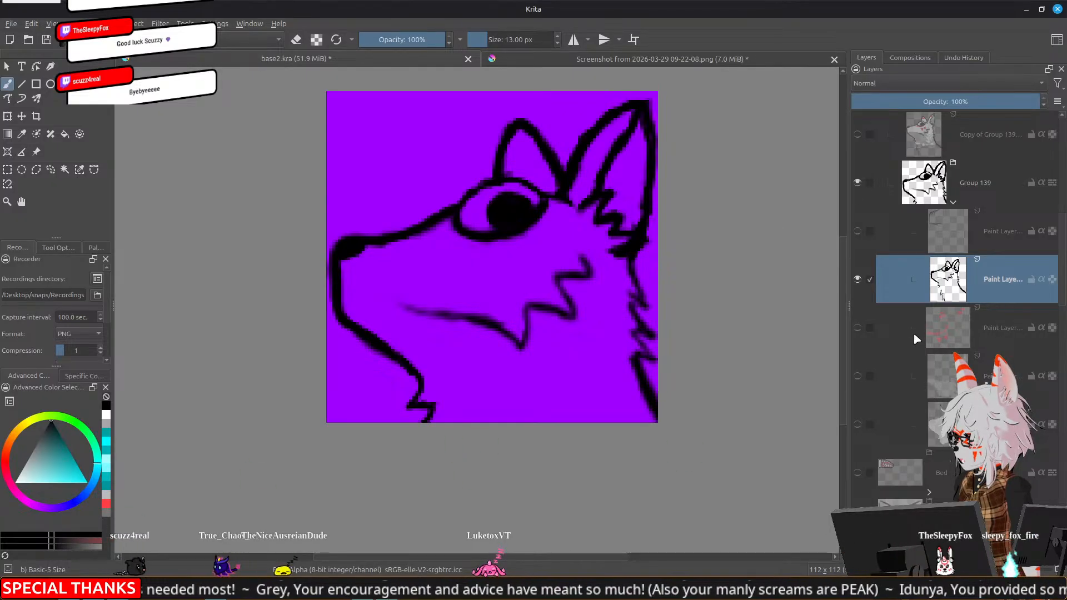
Hide the whole Side eye group in base2.kra
{"action": "scroll", "coordinate": [921, 354], "scroll_direction": "up", "scroll_amount": 5}
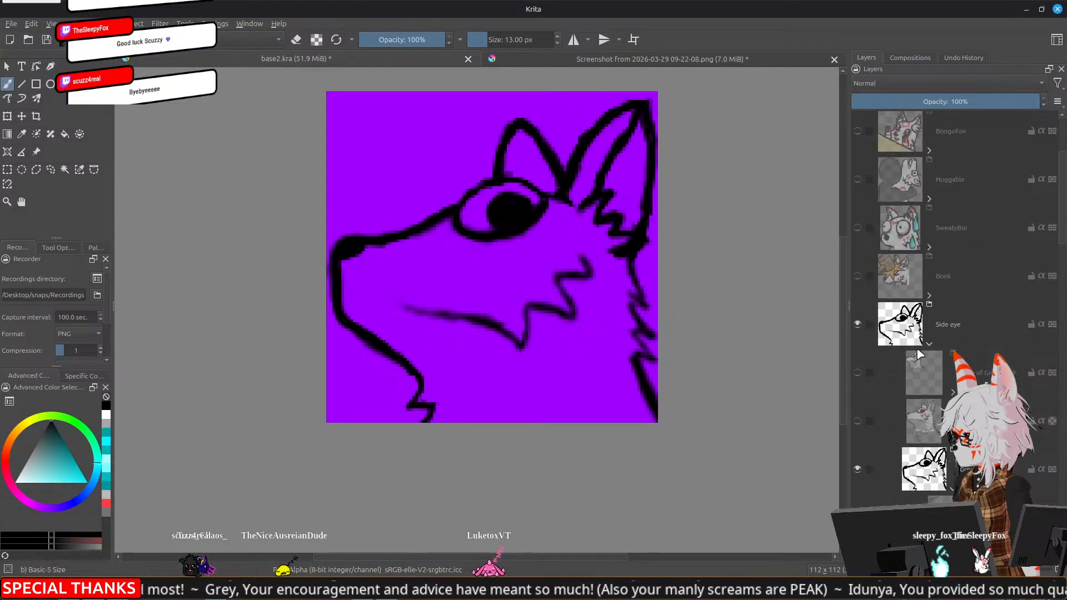
{"action": "scroll", "coordinate": [949, 353], "scroll_direction": "down", "scroll_amount": 3}
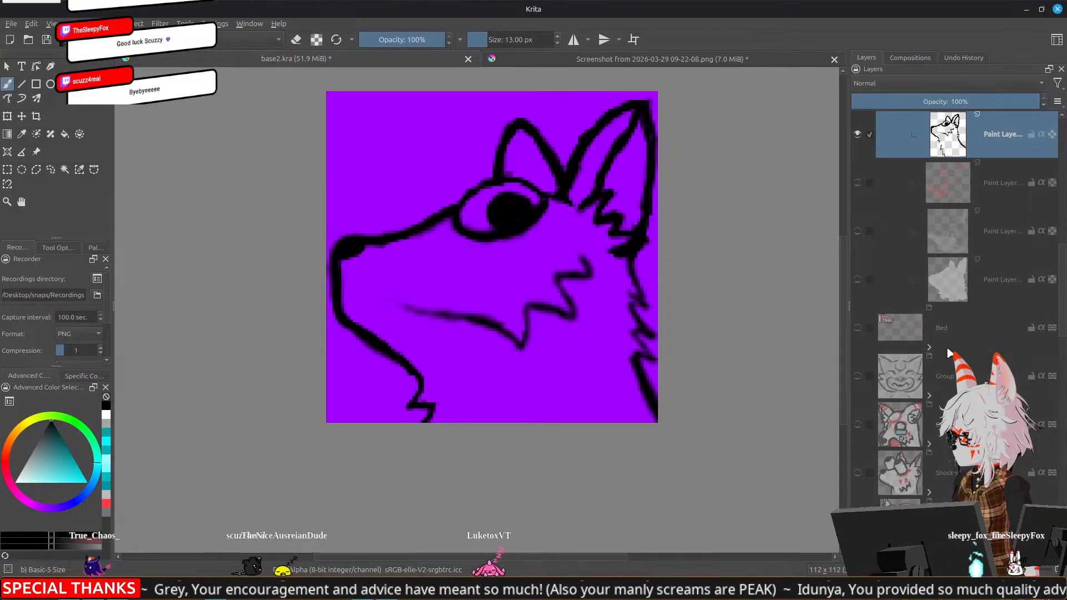
{"action": "scroll", "coordinate": [950, 353], "scroll_direction": "up", "scroll_amount": 2}
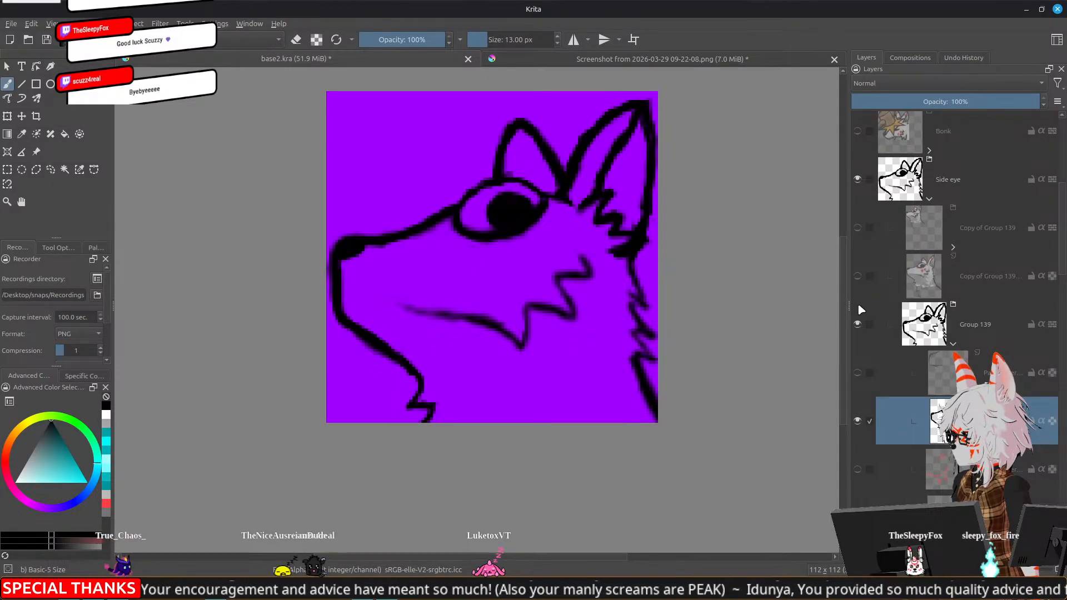
{"action": "left_click", "coordinate": [857, 179]}
Look through the other emote groups in the base2.kra layer list
{"action": "scroll", "coordinate": [885, 239], "scroll_direction": "down", "scroll_amount": 8}
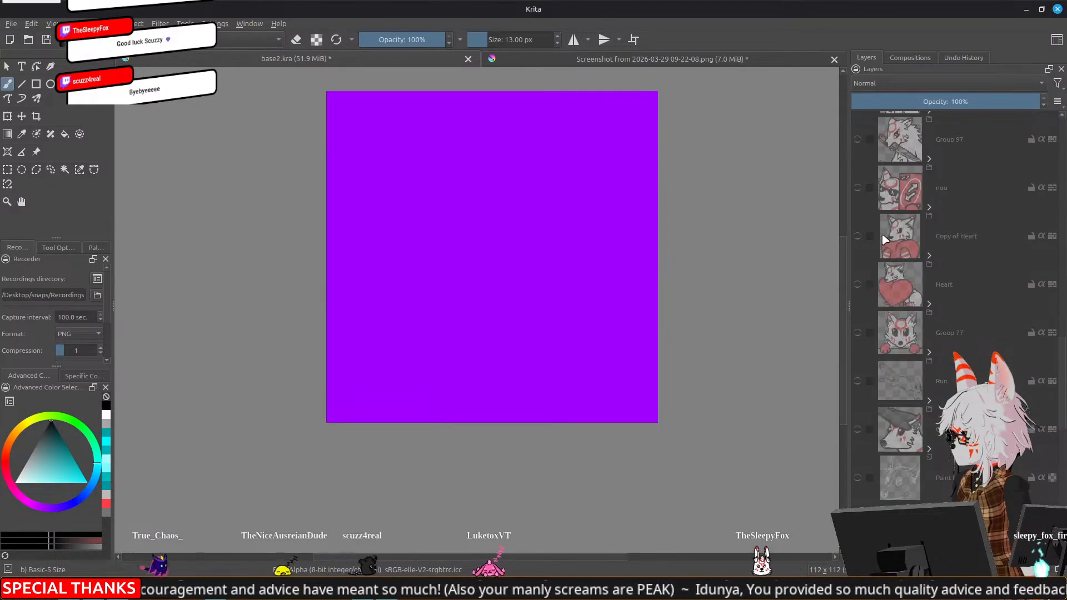
{"action": "scroll", "coordinate": [886, 240], "scroll_direction": "down", "scroll_amount": 4}
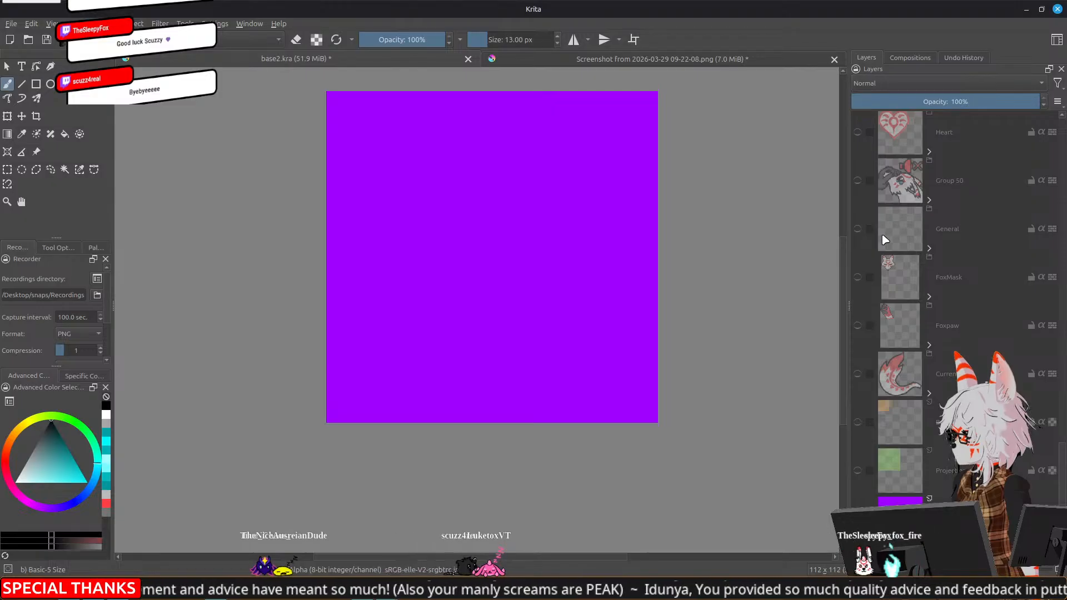
{"action": "scroll", "coordinate": [885, 240], "scroll_direction": "down", "scroll_amount": 8}
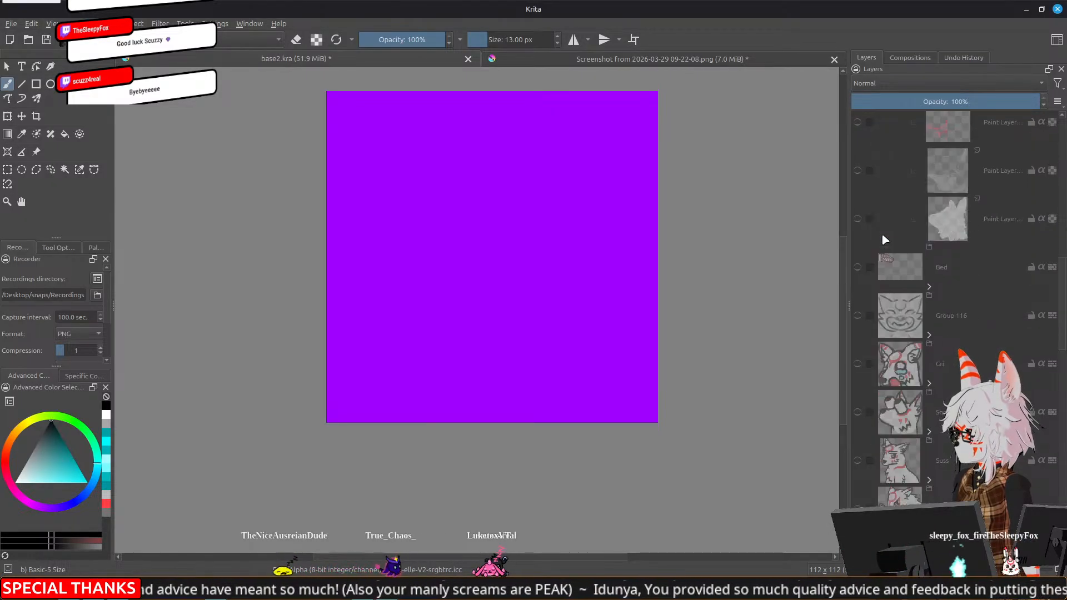
{"action": "scroll", "coordinate": [885, 239], "scroll_direction": "up", "scroll_amount": 15}
{"action": "scroll", "coordinate": [885, 239], "scroll_direction": "down", "scroll_amount": 14}
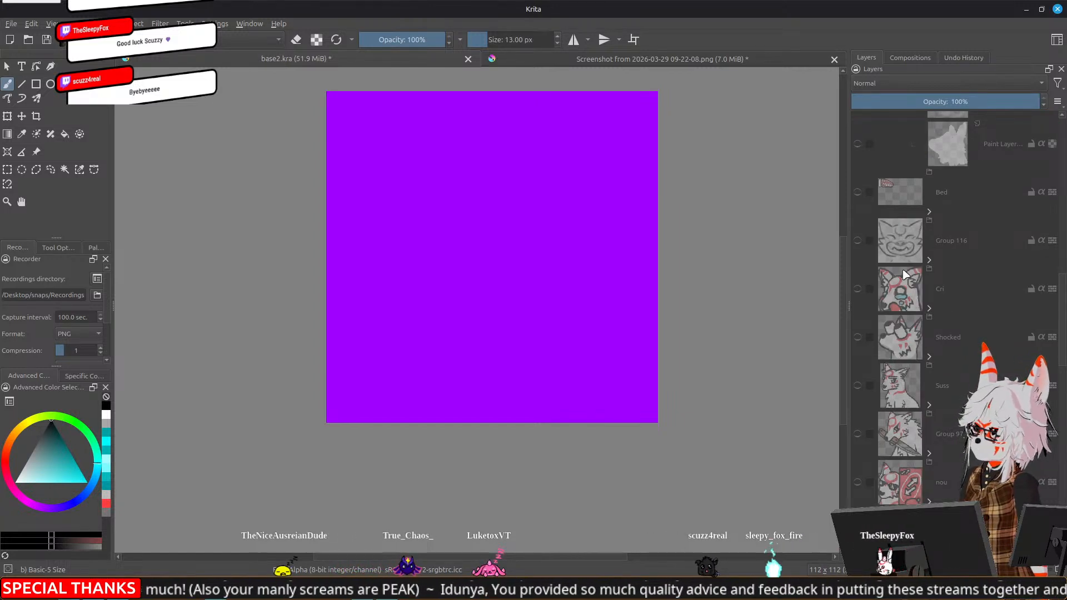
{"action": "scroll", "coordinate": [905, 283], "scroll_direction": "down", "scroll_amount": 6}
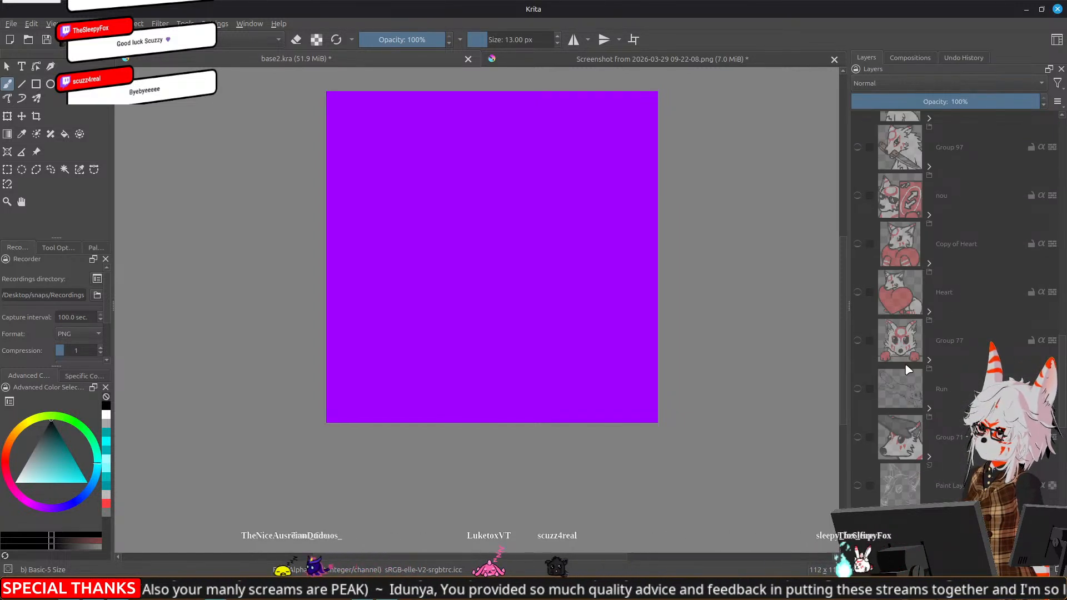
{"action": "scroll", "coordinate": [908, 370], "scroll_direction": "down", "scroll_amount": 3}
{"action": "scroll", "coordinate": [908, 369], "scroll_direction": "down", "scroll_amount": 3}
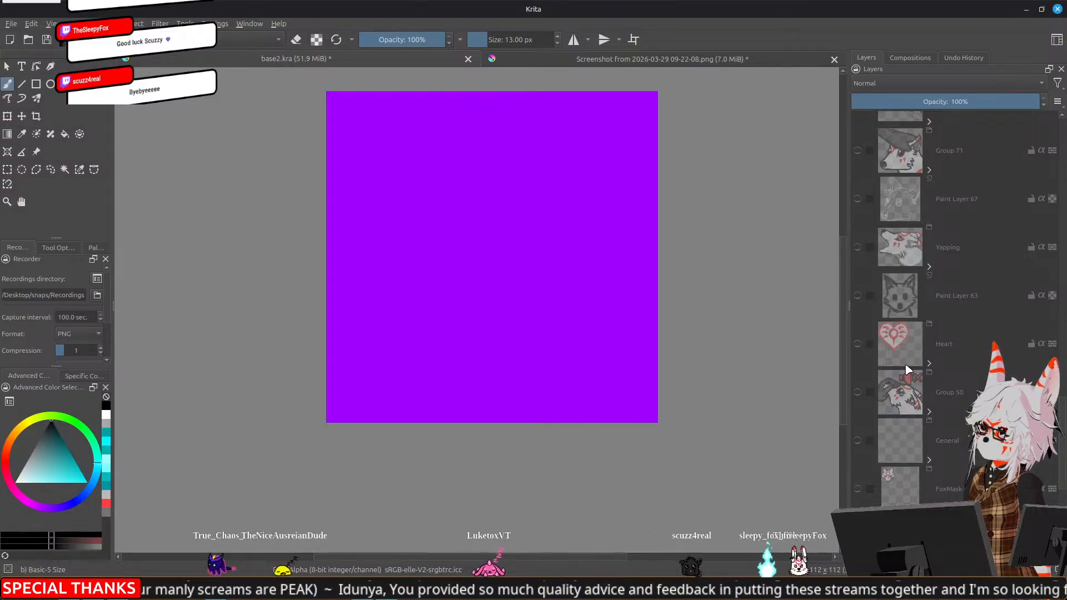
{"action": "scroll", "coordinate": [908, 369], "scroll_direction": "down", "scroll_amount": 4}
{"action": "scroll", "coordinate": [908, 369], "scroll_direction": "up", "scroll_amount": 10}
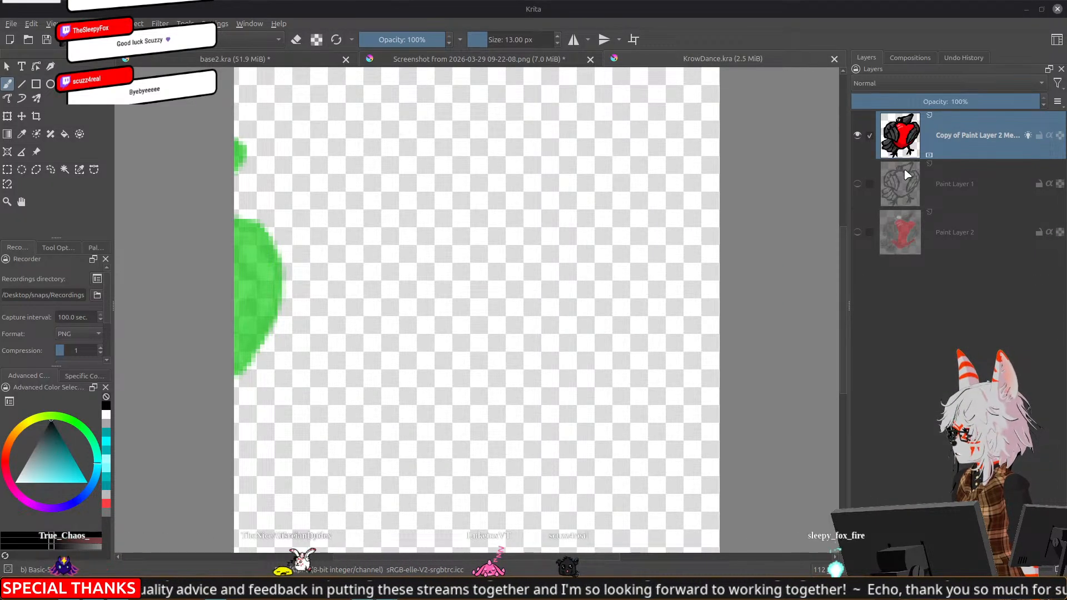
Switch to the Animation workspace and go to frame 25 of the crow animation in KrowDance.kra
{"action": "left_click", "coordinate": [1057, 40]}
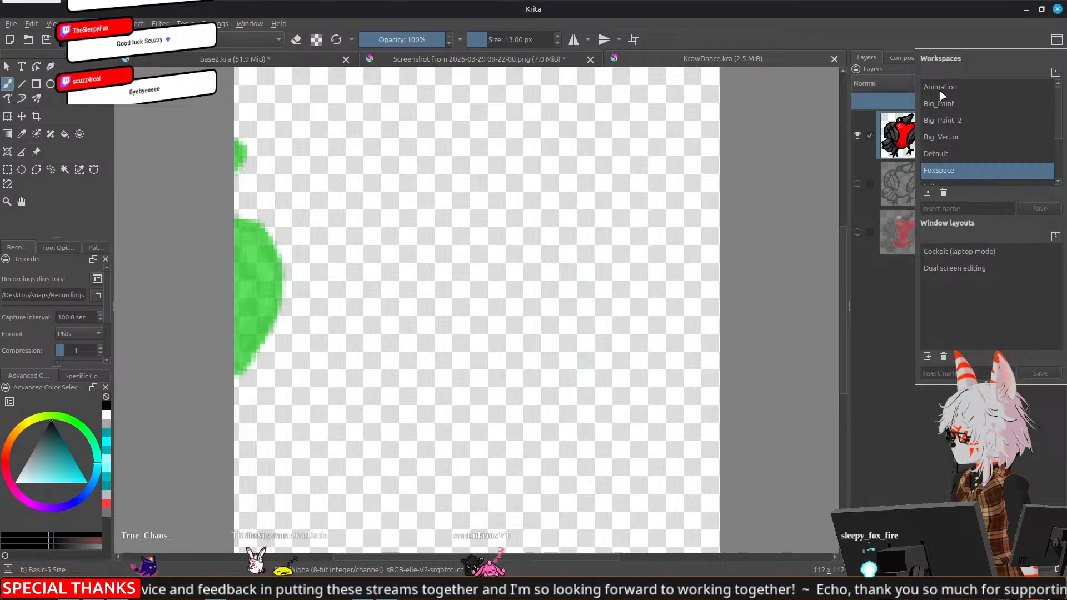
{"action": "left_click", "coordinate": [940, 88]}
{"action": "left_click", "coordinate": [500, 487]}
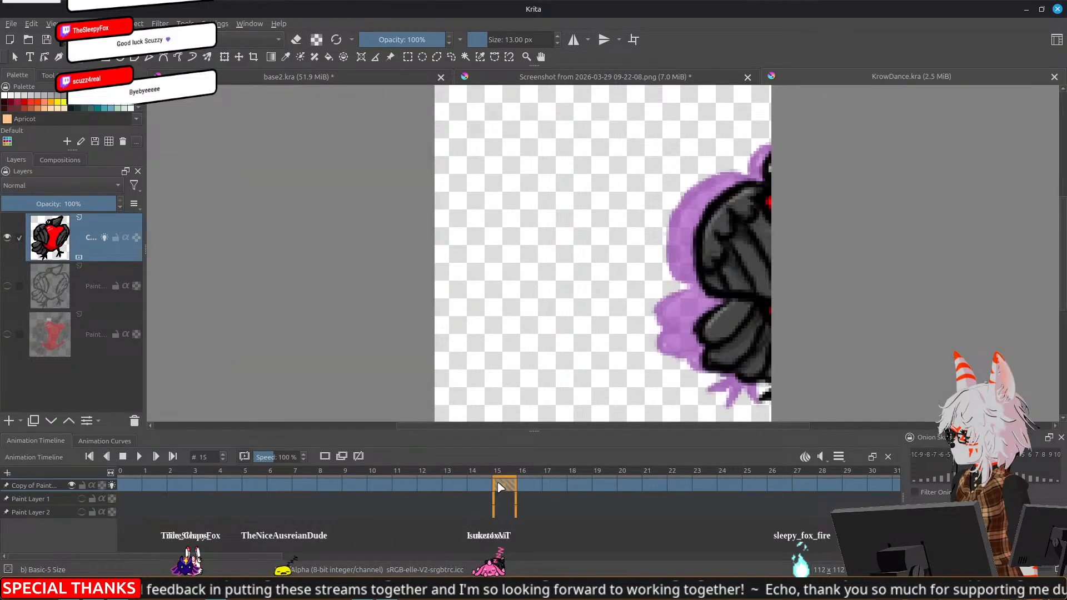
{"action": "left_click", "coordinate": [653, 481]}
{"action": "left_click", "coordinate": [739, 483]}
{"action": "left_click", "coordinate": [807, 482]}
{"action": "left_click", "coordinate": [738, 484]}
{"action": "left_click", "coordinate": [751, 486]}
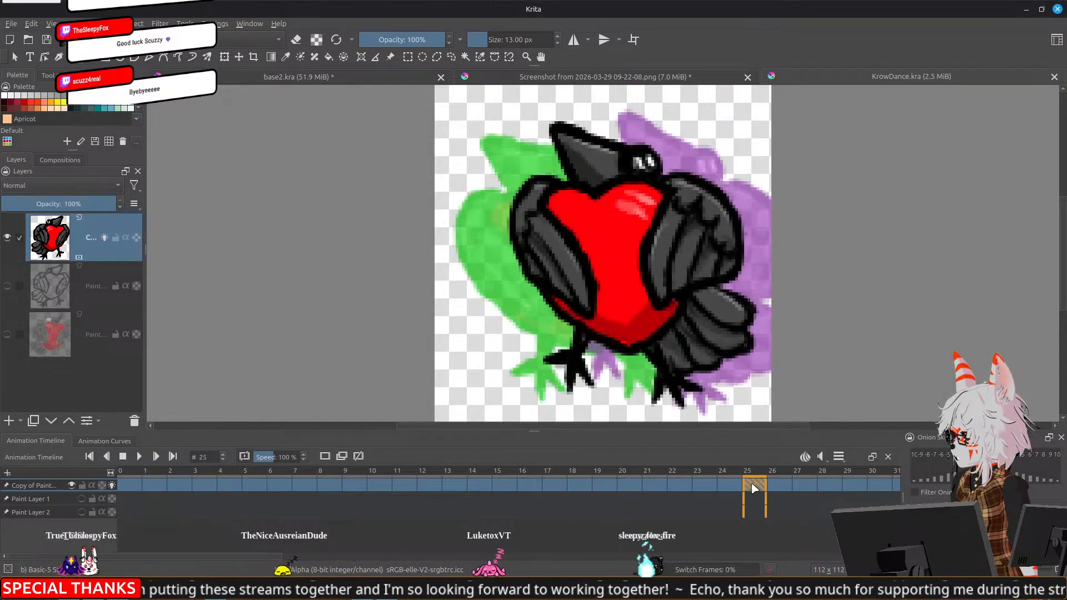
{"action": "left_click", "coordinate": [780, 487]}
{"action": "left_click", "coordinate": [755, 490]}
Copy the whole crow frame with its onion skins into the tier list image and place it at the end of the Superbe row
{"action": "key", "text": "ctrl+a"}
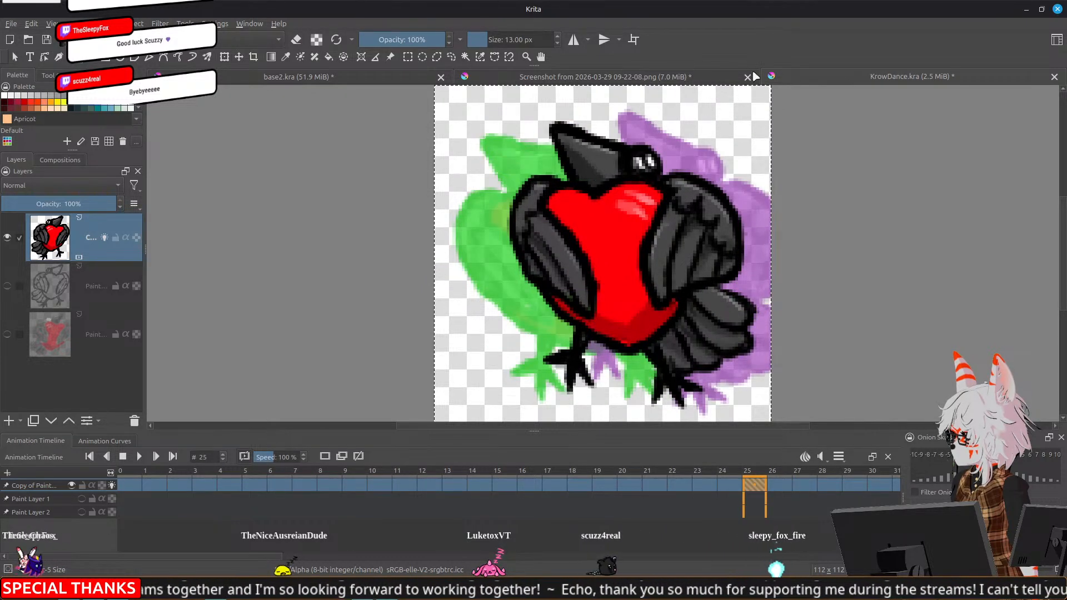
{"action": "left_click", "coordinate": [704, 76]}
{"action": "left_click_drag", "start_coordinate": [609, 336], "coordinate": [597, 358]}
{"action": "key", "text": "ctrl+v"}
{"action": "key", "text": "t"}
{"action": "left_click_drag", "start_coordinate": [317, 162], "coordinate": [554, 164]}
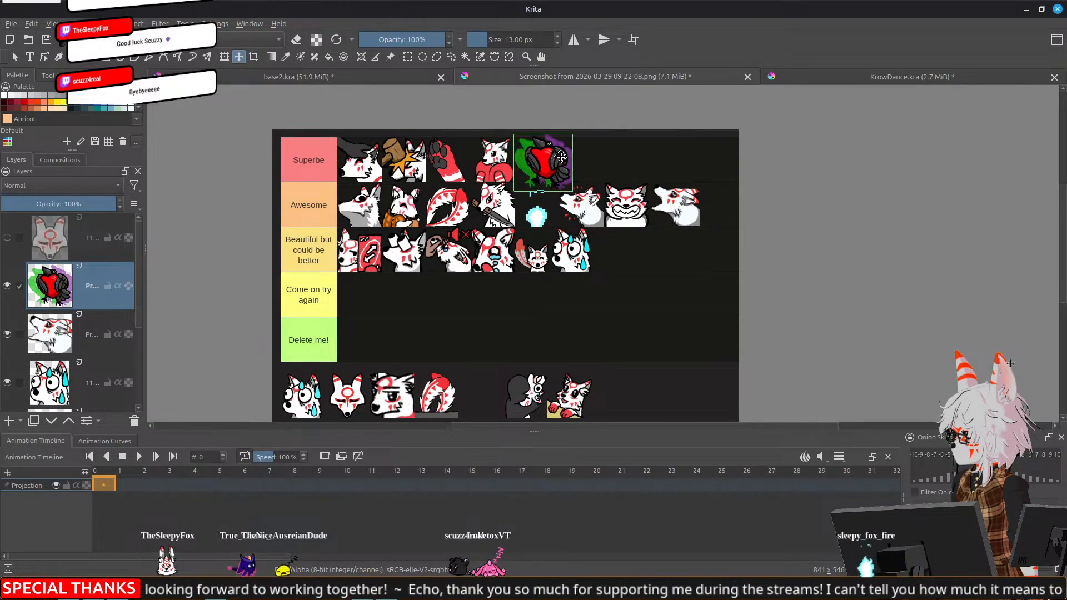
Turn off the crow layer's onion skins, recopy the frame, and undo the previous crow paste in the tier list image
{"action": "left_click", "coordinate": [915, 76]}
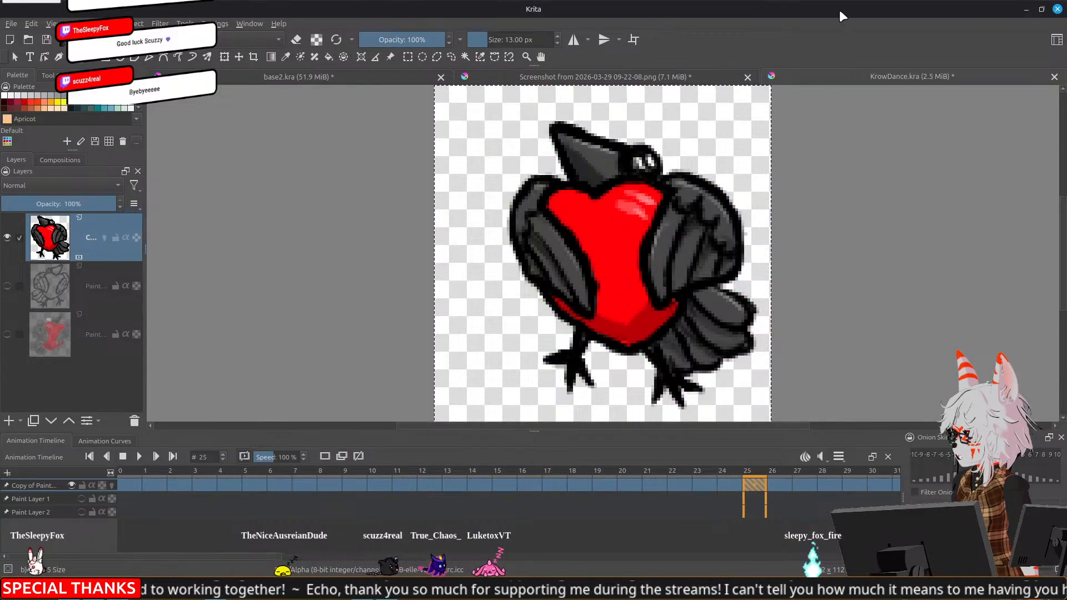
{"action": "left_click", "coordinate": [593, 78]}
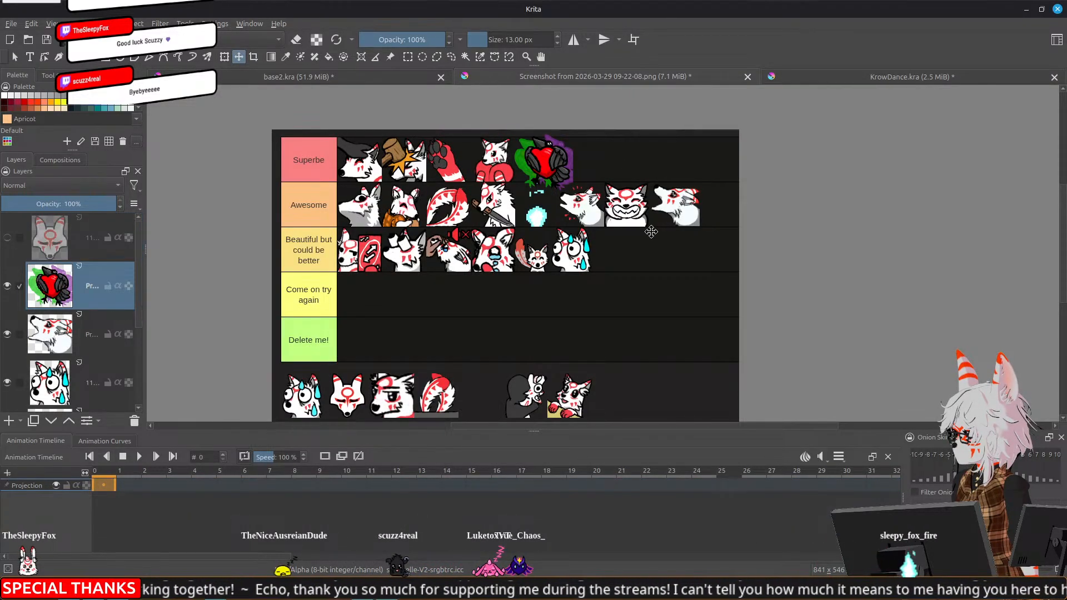
{"action": "key", "text": "ctrl+z"}
{"action": "key", "text": "ctrl+z"}
Paste the clean crow frame into the tier list image and move it to the end of the Superbe row
{"action": "key", "text": "ctrl+v"}
{"action": "left_click_drag", "start_coordinate": [318, 163], "coordinate": [560, 163]}
{"action": "scroll", "coordinate": [561, 163], "scroll_direction": "up", "scroll_amount": 3}
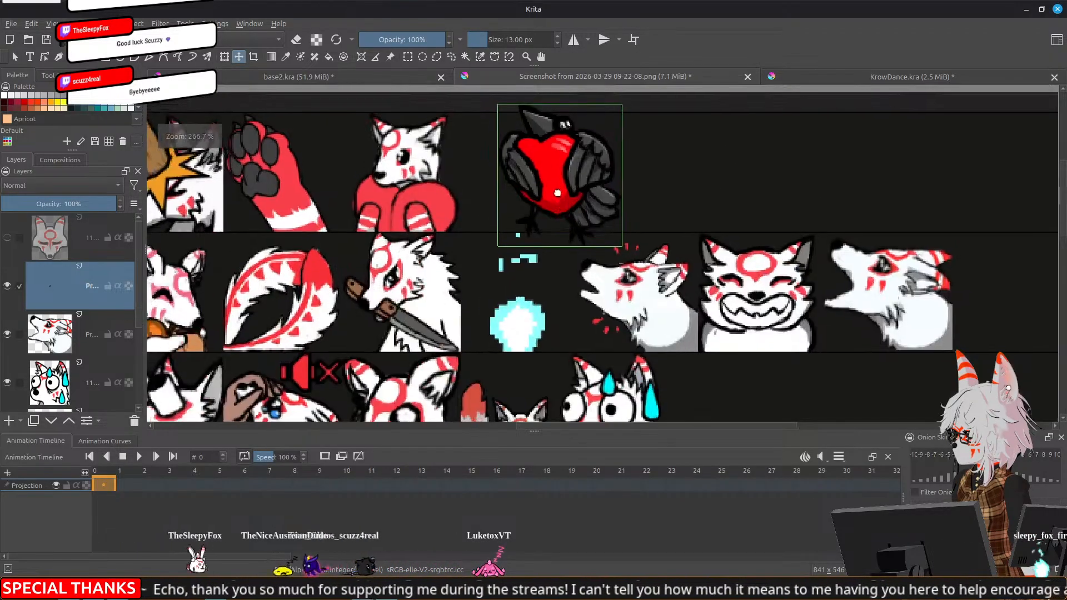
Scale the pasted crow down to the Superbe row's height and shift it closer to the fox with the red heart
{"action": "key", "text": "ctrl+t"}
{"action": "left_click_drag", "start_coordinate": [622, 106], "coordinate": [595, 133]}
{"action": "left_click_drag", "start_coordinate": [570, 168], "coordinate": [545, 161]}
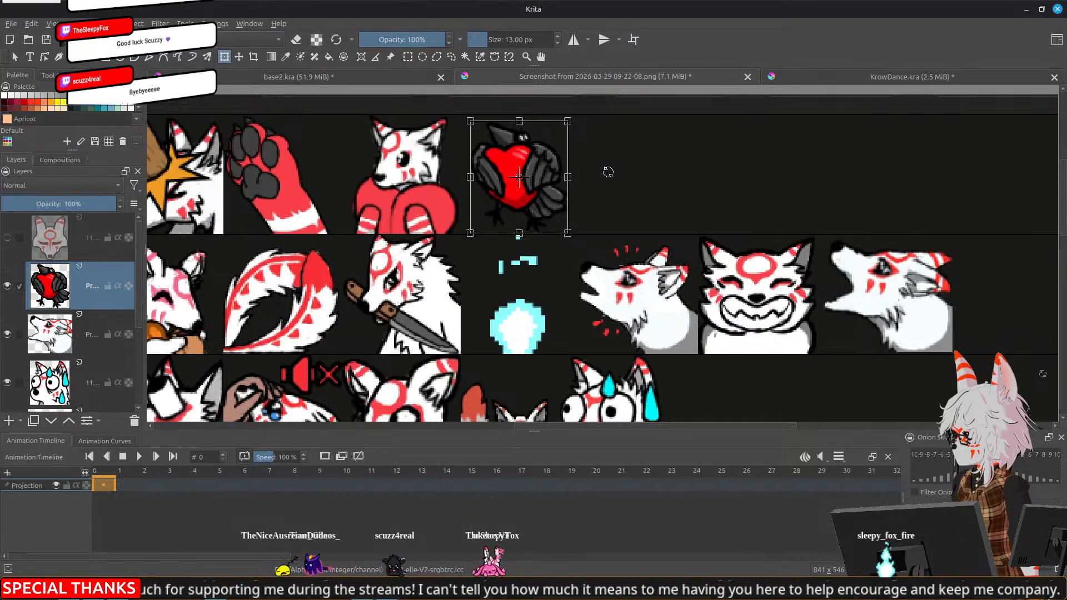
{"action": "key", "text": "Return"}
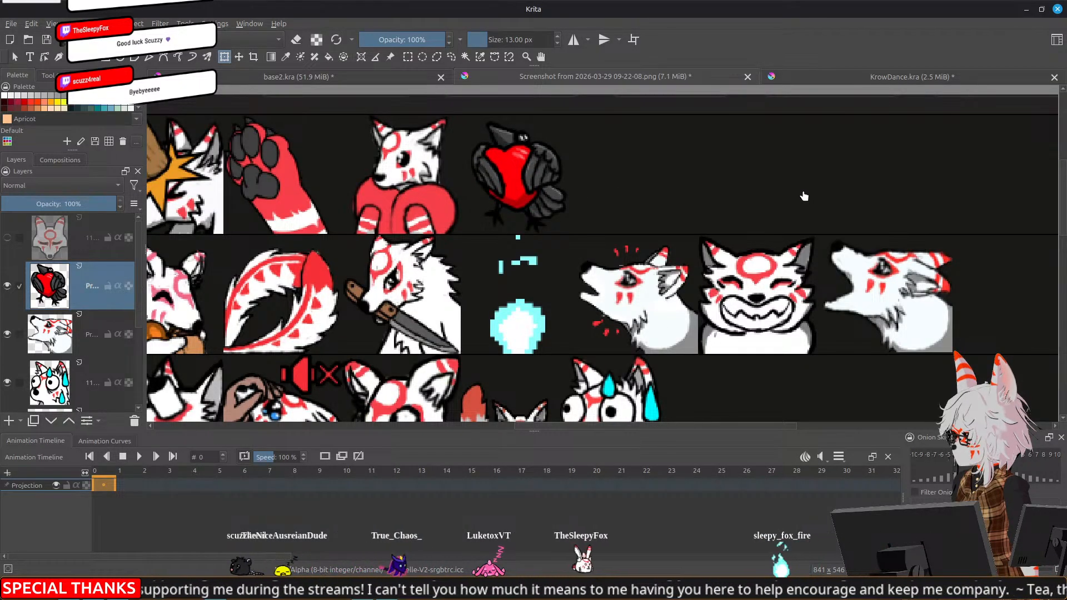
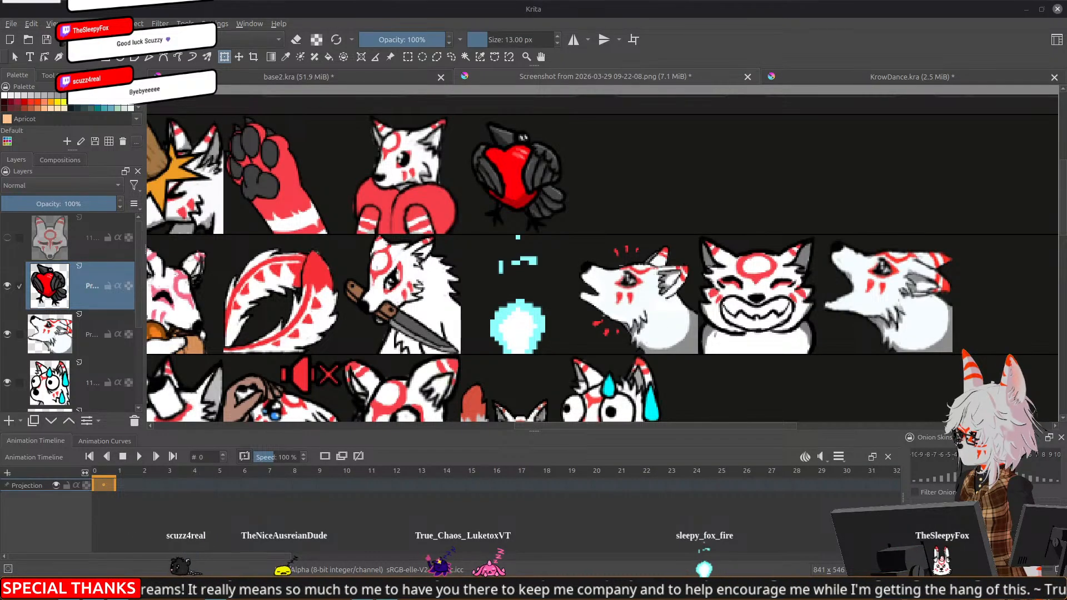
Close KrowDance.kra without saving its changes
{"action": "scroll", "coordinate": [499, 312], "scroll_direction": "down", "scroll_amount": 2}
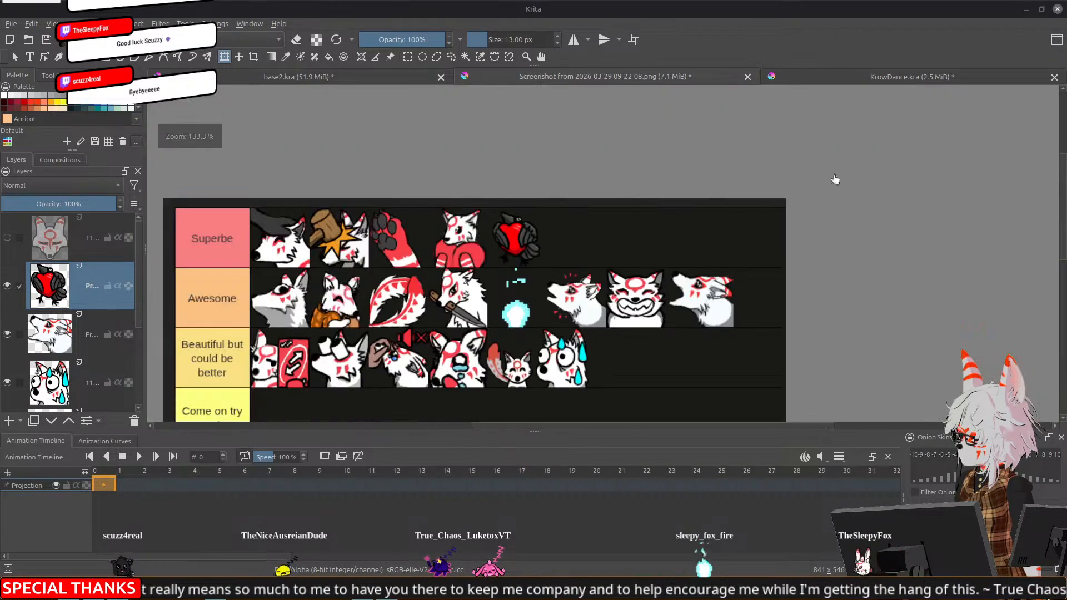
{"action": "left_click", "coordinate": [1026, 76]}
{"action": "left_click", "coordinate": [1055, 76]}
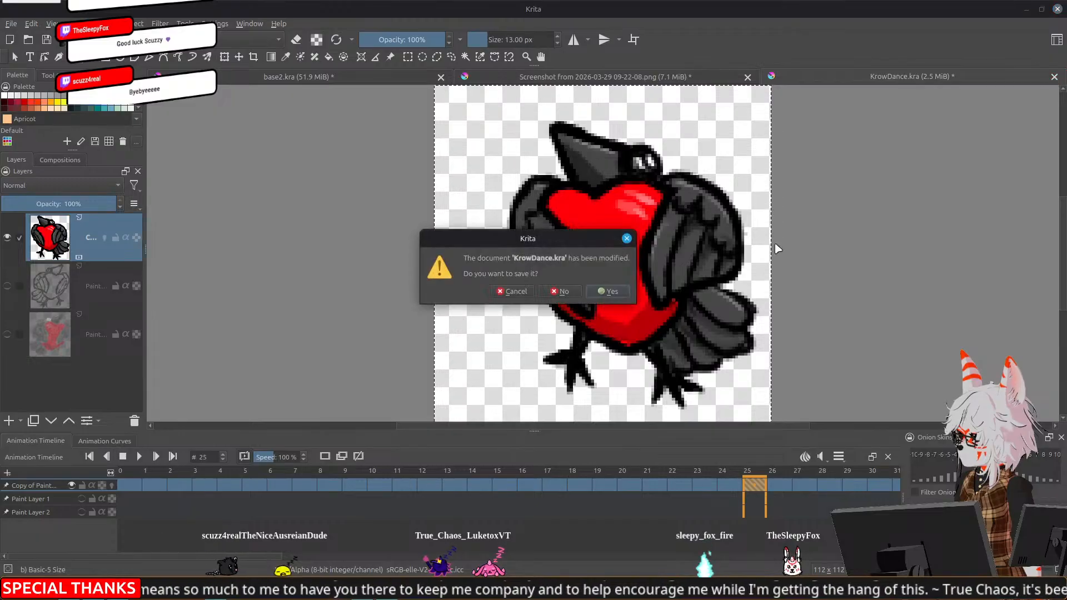
{"action": "left_click", "coordinate": [548, 294]}
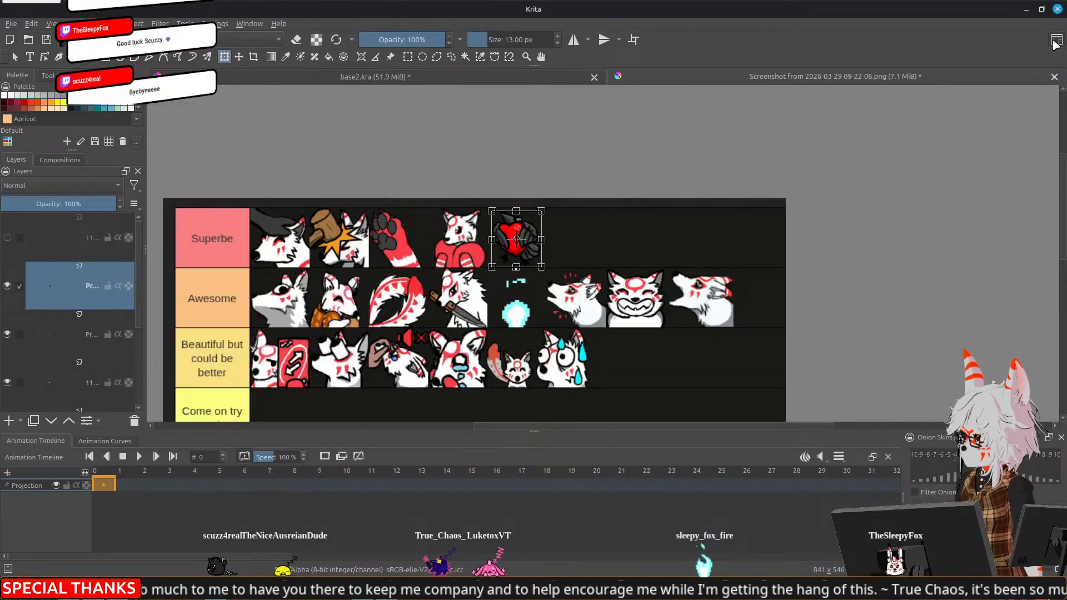
Load the FoxSpace workspace, switch to base2.kra and make the Side eye group visible
{"action": "left_click", "coordinate": [1056, 39]}
{"action": "left_click", "coordinate": [945, 171]}
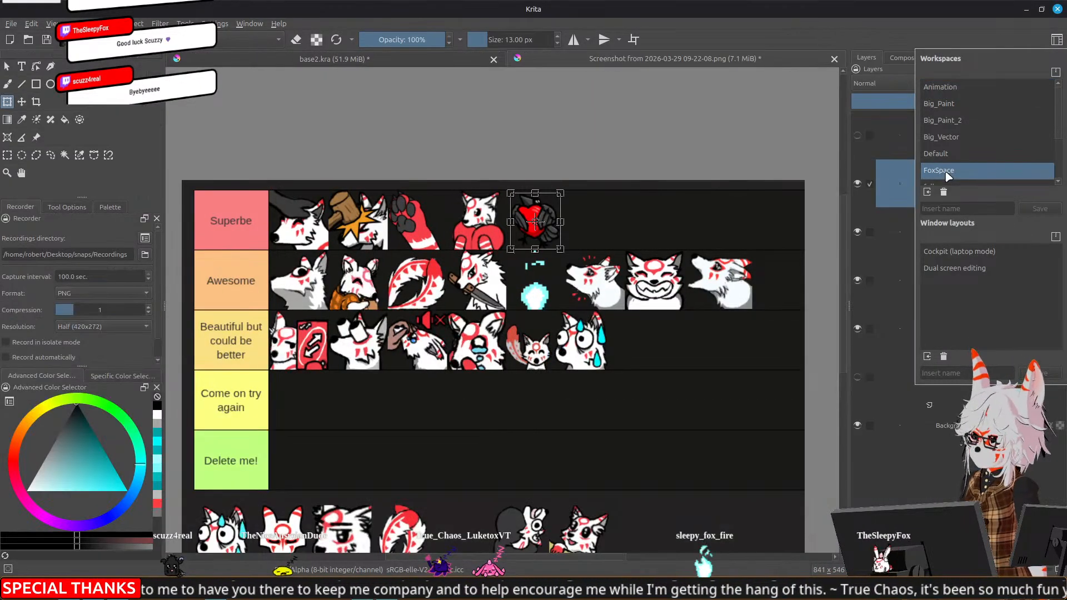
{"action": "left_click", "coordinate": [368, 56]}
{"action": "left_click", "coordinate": [362, 59]}
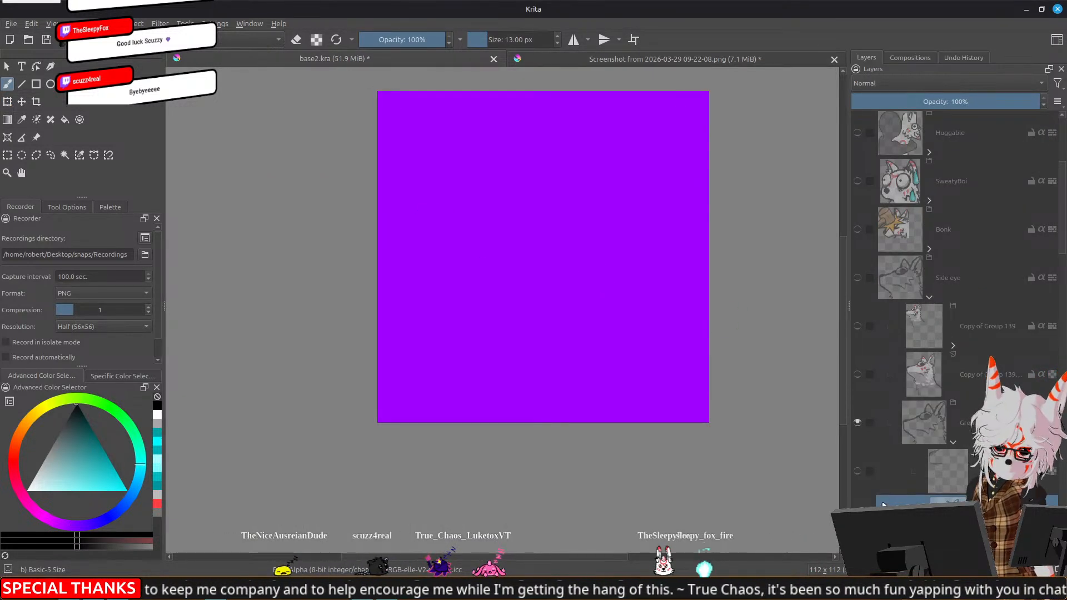
{"action": "left_click", "coordinate": [856, 277]}
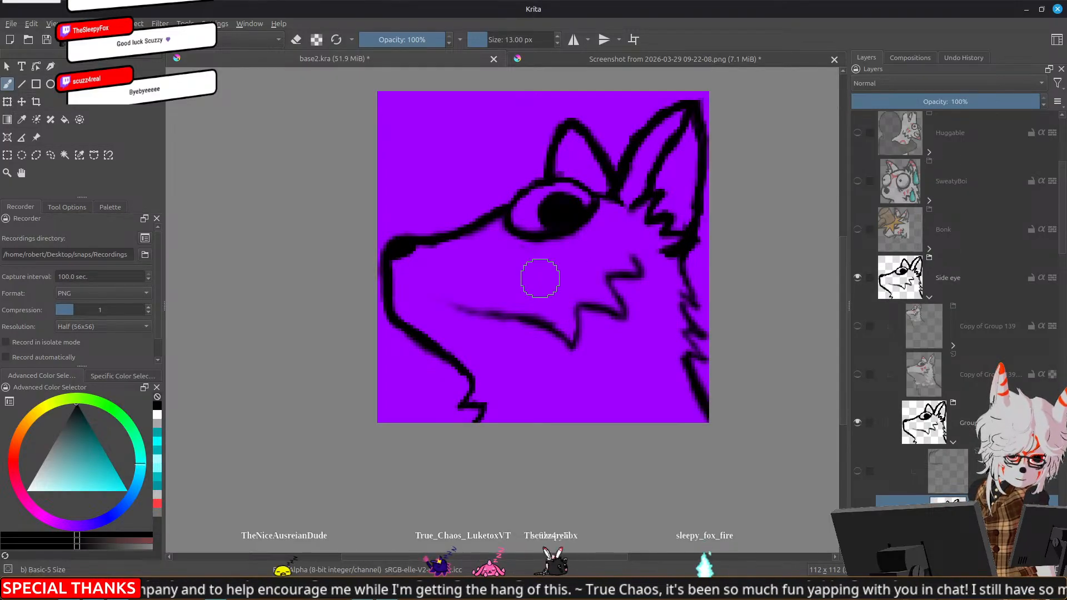
Thicken the Side eye fox's black outline along the throat tuft, mouth line, cheek fur and back of the neck
{"action": "mouse_move", "coordinate": [466, 376]}
{"action": "left_mouse_down"}
{"action": "mouse_move", "coordinate": [460, 405]}
{"action": "mouse_move", "coordinate": [483, 407]}
{"action": "mouse_move", "coordinate": [479, 419]}
{"action": "left_mouse_up"}
{"action": "mouse_move", "coordinate": [458, 309]}
{"action": "left_mouse_down"}
{"action": "mouse_move", "coordinate": [516, 316]}
{"action": "mouse_move", "coordinate": [557, 338]}
{"action": "left_mouse_up"}
{"action": "mouse_move", "coordinate": [553, 334]}
{"action": "left_mouse_down"}
{"action": "mouse_move", "coordinate": [577, 311]}
{"action": "mouse_move", "coordinate": [624, 316]}
{"action": "mouse_move", "coordinate": [603, 282]}
{"action": "mouse_move", "coordinate": [641, 278]}
{"action": "mouse_move", "coordinate": [633, 256]}
{"action": "left_mouse_up"}
{"action": "left_click_drag", "start_coordinate": [570, 338], "coordinate": [572, 342]}
{"action": "mouse_move", "coordinate": [684, 269]}
{"action": "left_mouse_down"}
{"action": "mouse_move", "coordinate": [704, 308]}
{"action": "mouse_move", "coordinate": [682, 303]}
{"action": "mouse_move", "coordinate": [703, 334]}
{"action": "mouse_move", "coordinate": [687, 337]}
{"action": "mouse_move", "coordinate": [707, 361]}
{"action": "mouse_move", "coordinate": [687, 353]}
{"action": "mouse_move", "coordinate": [709, 417]}
{"action": "left_mouse_up"}
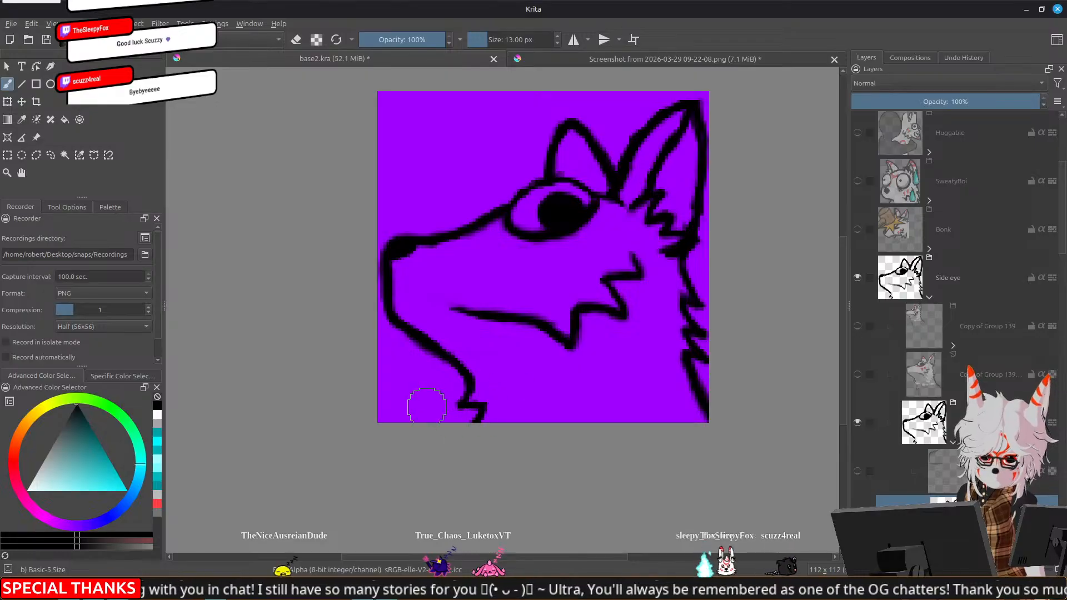
{"action": "mouse_move", "coordinate": [465, 400]}
{"action": "left_mouse_down"}
{"action": "mouse_move", "coordinate": [460, 409]}
{"action": "mouse_move", "coordinate": [483, 409]}
{"action": "mouse_move", "coordinate": [476, 423]}
{"action": "left_mouse_up"}
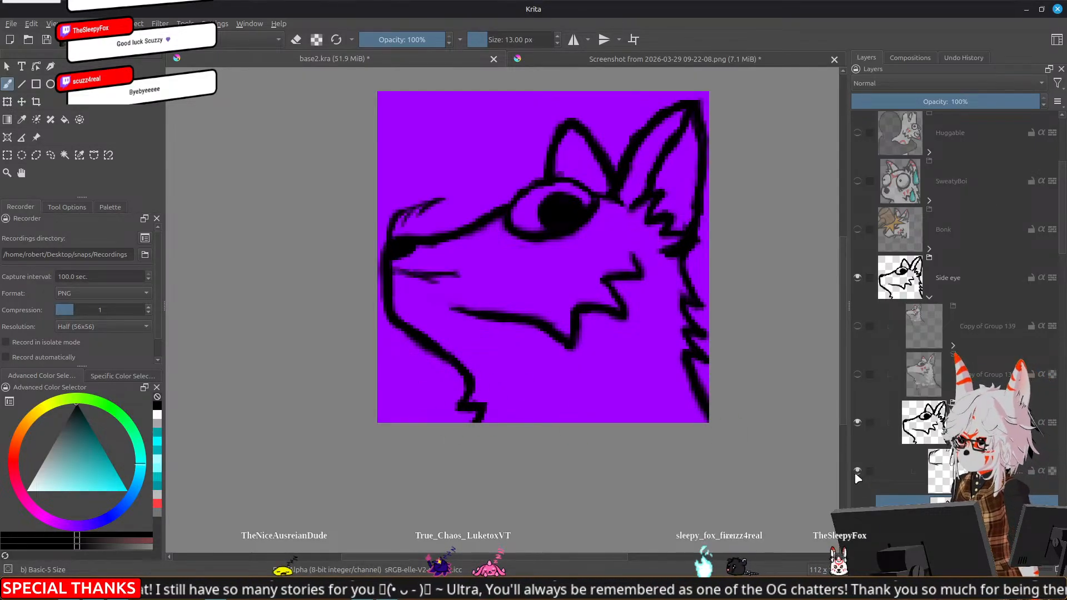
Show the white base, grey shading and red markings layers in Group 139 of the Side eye emote
{"action": "left_click", "coordinate": [995, 278]}
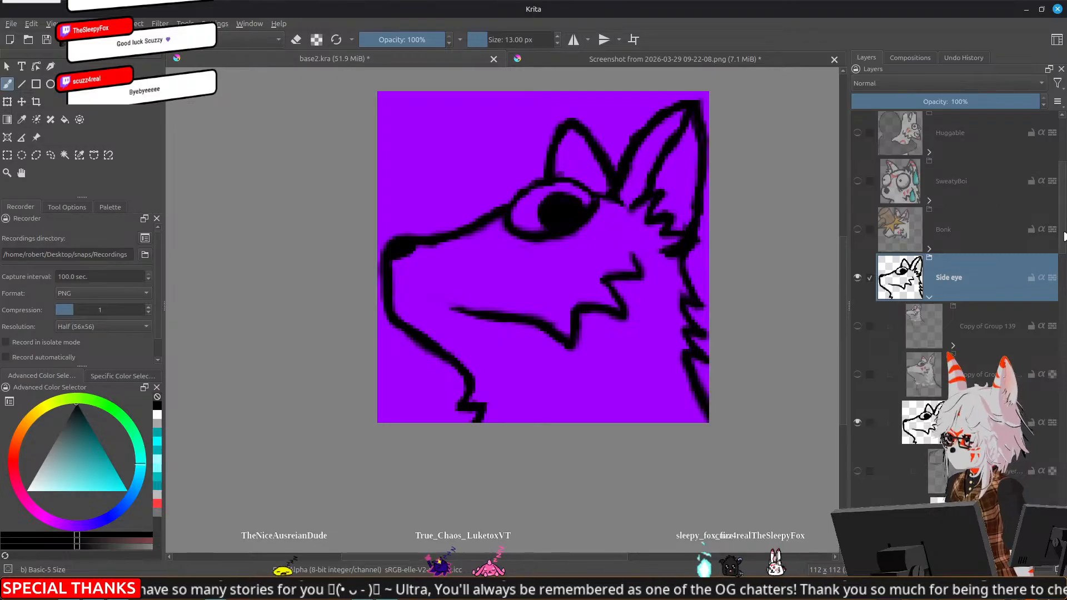
{"action": "scroll", "coordinate": [978, 311], "scroll_direction": "down", "scroll_amount": 4}
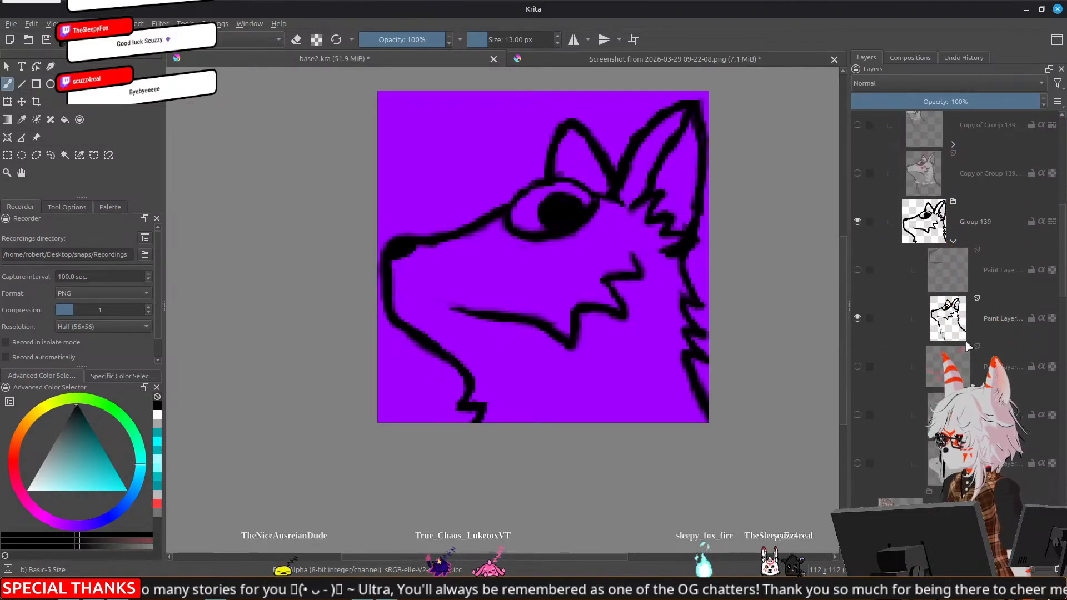
{"action": "left_click", "coordinate": [857, 463]}
{"action": "left_click", "coordinate": [857, 415]}
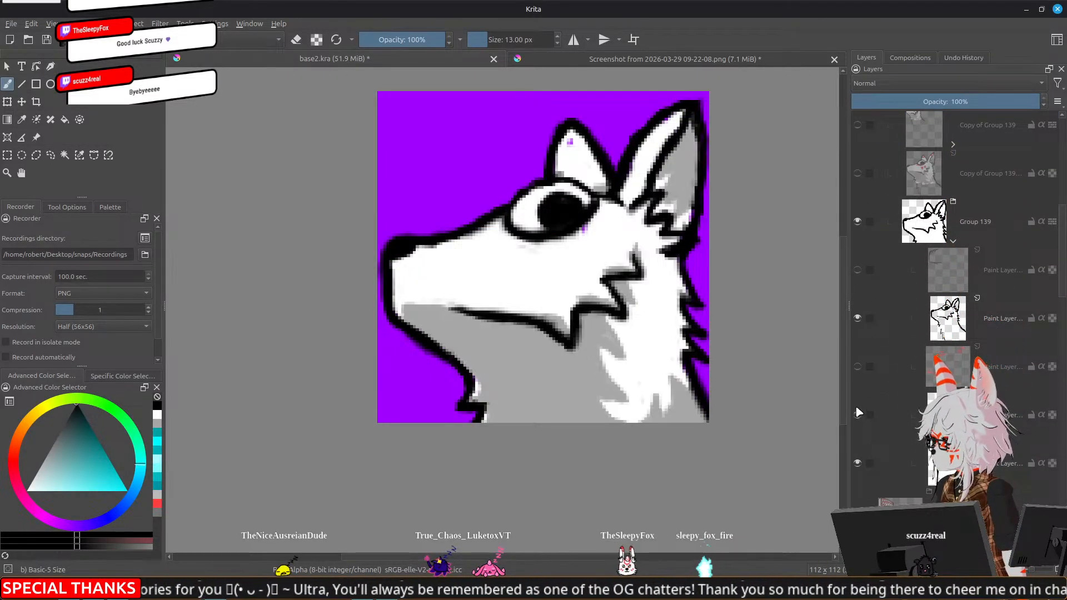
{"action": "left_click", "coordinate": [858, 366]}
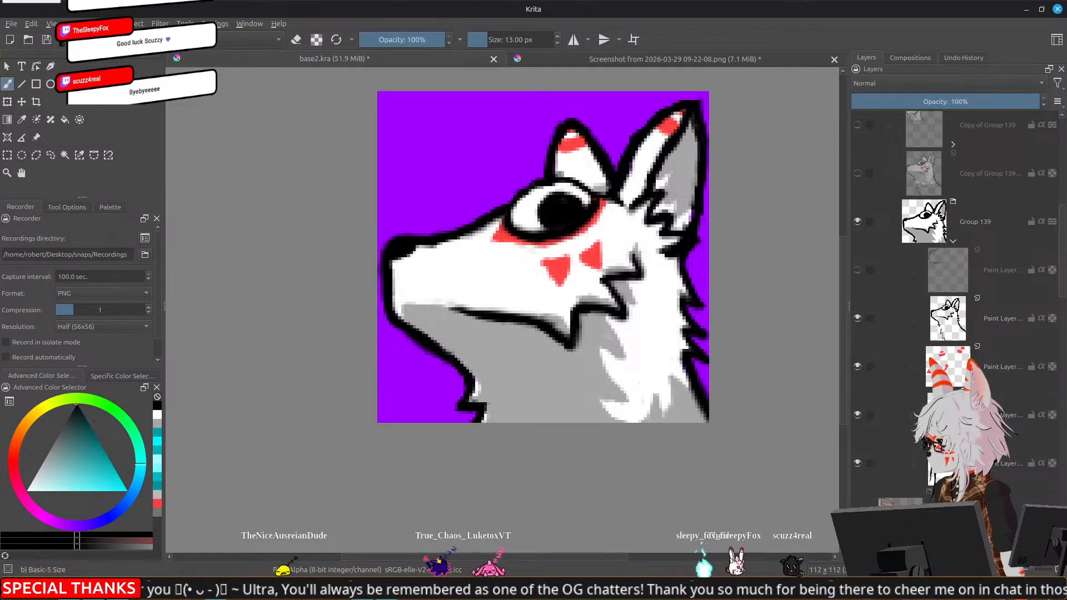
Sample the neck's grey and touch up the shading inside the fox's near ear on the shading layer
{"action": "left_click", "coordinate": [944, 415]}
{"action": "left_click", "coordinate": [571, 383], "text": "ctrl"}
{"action": "mouse_move", "coordinate": [663, 186]}
{"action": "left_mouse_down"}
{"action": "mouse_move", "coordinate": [660, 208]}
{"action": "mouse_move", "coordinate": [684, 216]}
{"action": "left_mouse_up"}
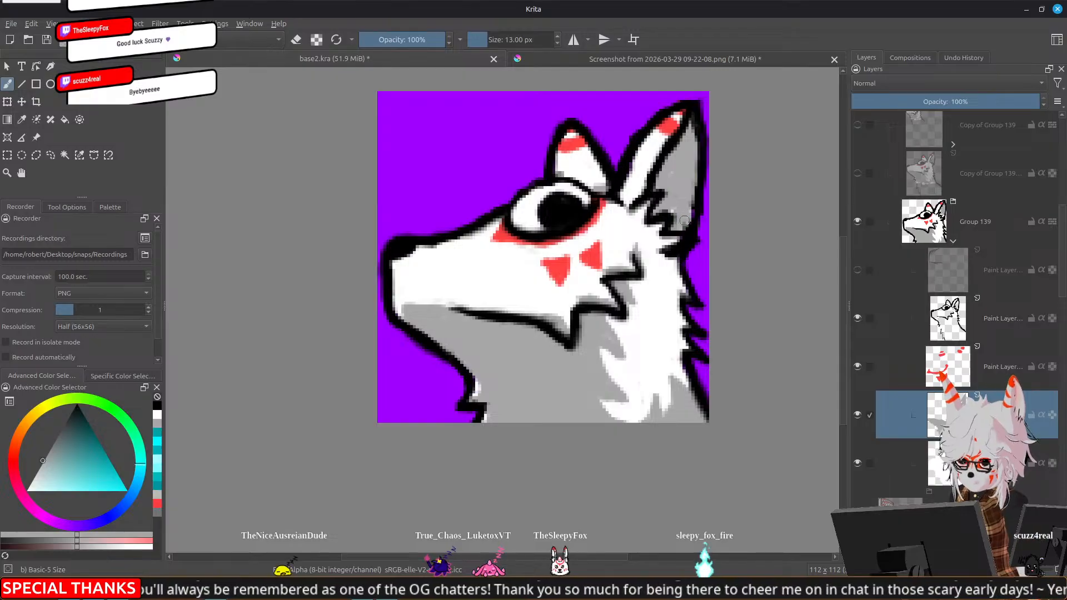
{"action": "scroll", "coordinate": [568, 303], "scroll_direction": "down", "scroll_amount": 1}
{"action": "scroll", "coordinate": [568, 303], "scroll_direction": "down", "scroll_amount": 2}
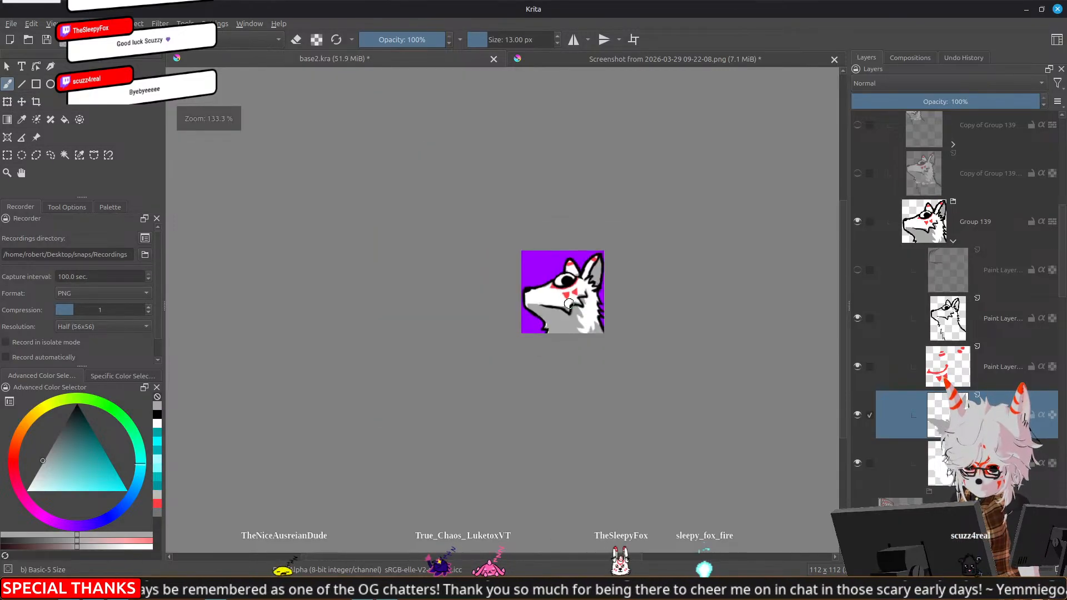
Try jagged black fur strokes on the fox's neck below the jaw in the line art layer, reshaping them with the eraser
{"action": "left_click", "coordinate": [994, 318]}
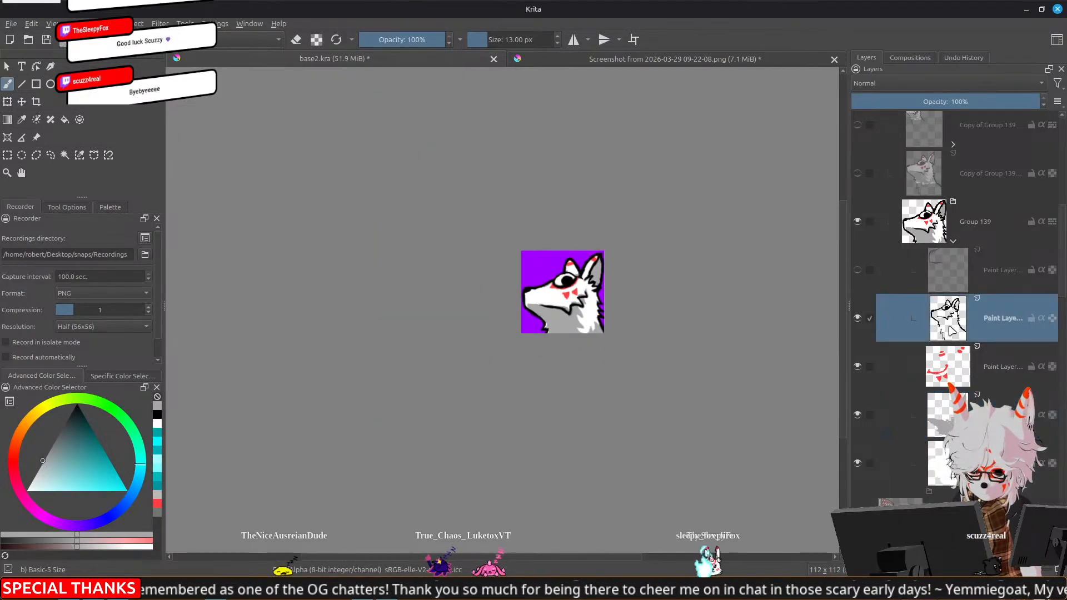
{"action": "scroll", "coordinate": [535, 306], "scroll_direction": "up", "scroll_amount": 3}
{"action": "left_click_drag", "start_coordinate": [669, 315], "coordinate": [658, 317]}
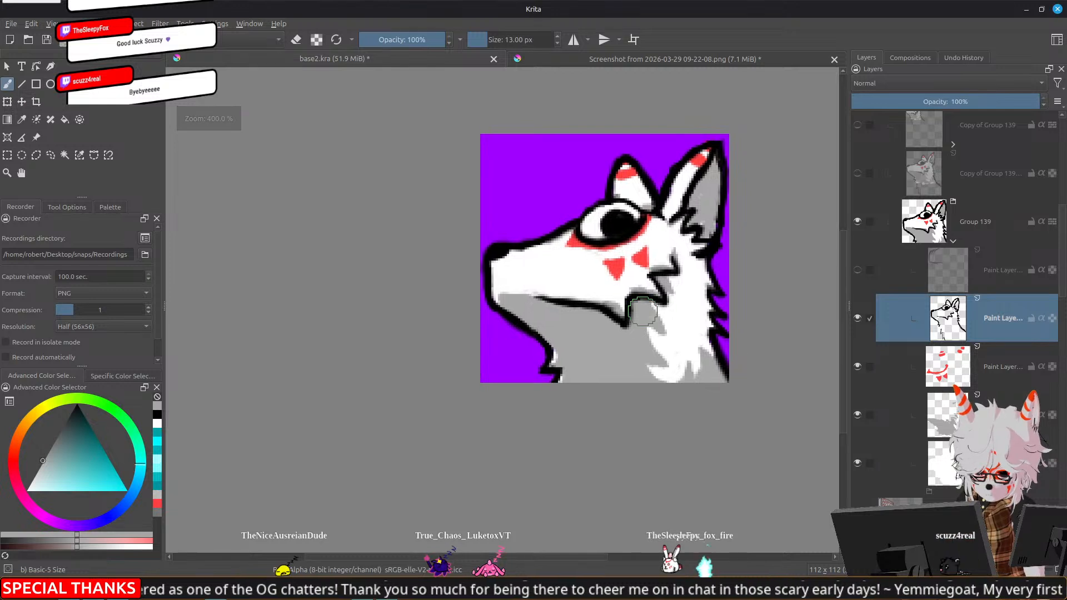
{"action": "left_click", "coordinate": [581, 306], "text": "ctrl"}
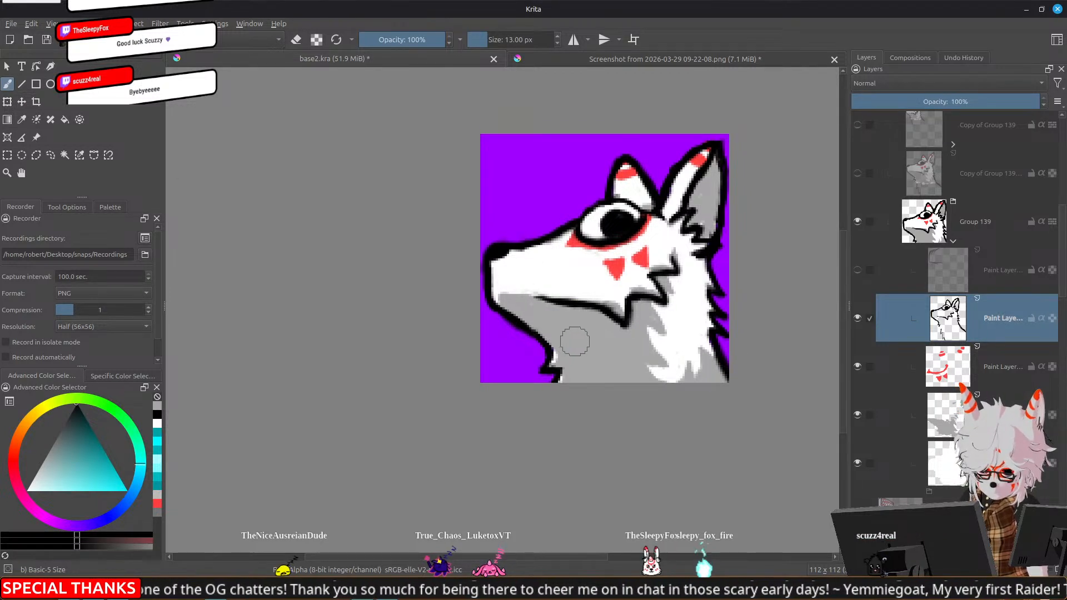
{"action": "left_click_drag", "start_coordinate": [577, 342], "coordinate": [584, 360]}
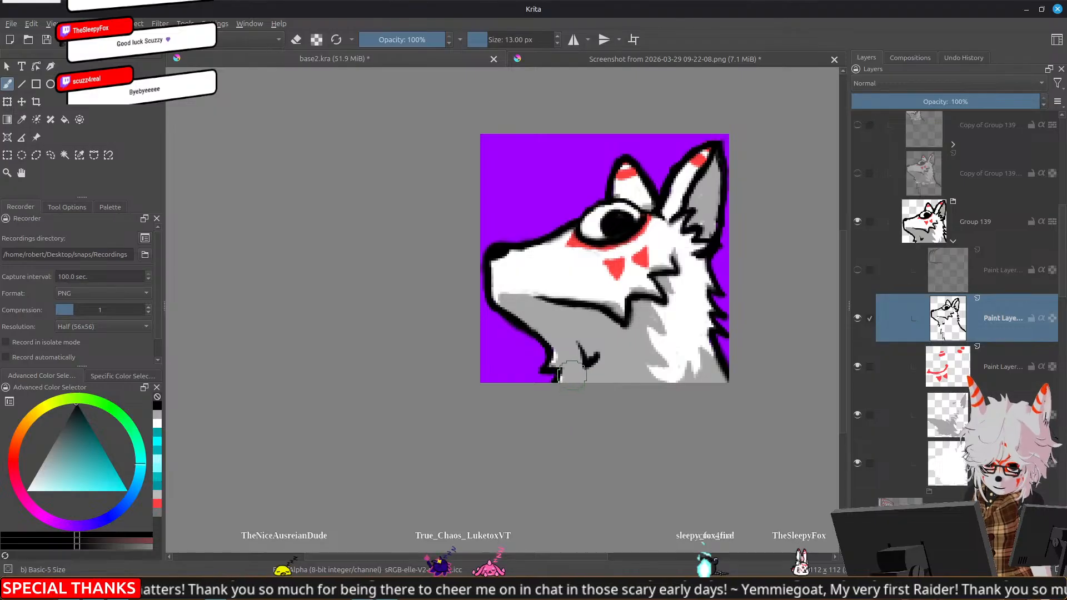
{"action": "key", "text": "e"}
{"action": "key", "text": "e"}
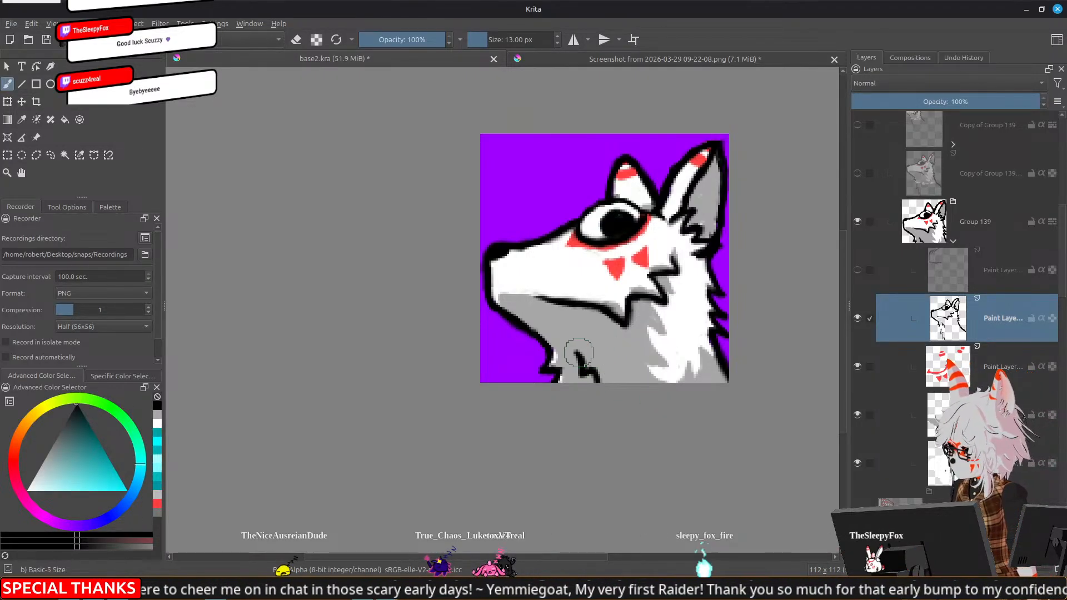
{"action": "key", "text": "e"}
{"action": "key", "text": "e"}
{"action": "left_click_drag", "start_coordinate": [565, 324], "coordinate": [577, 344]}
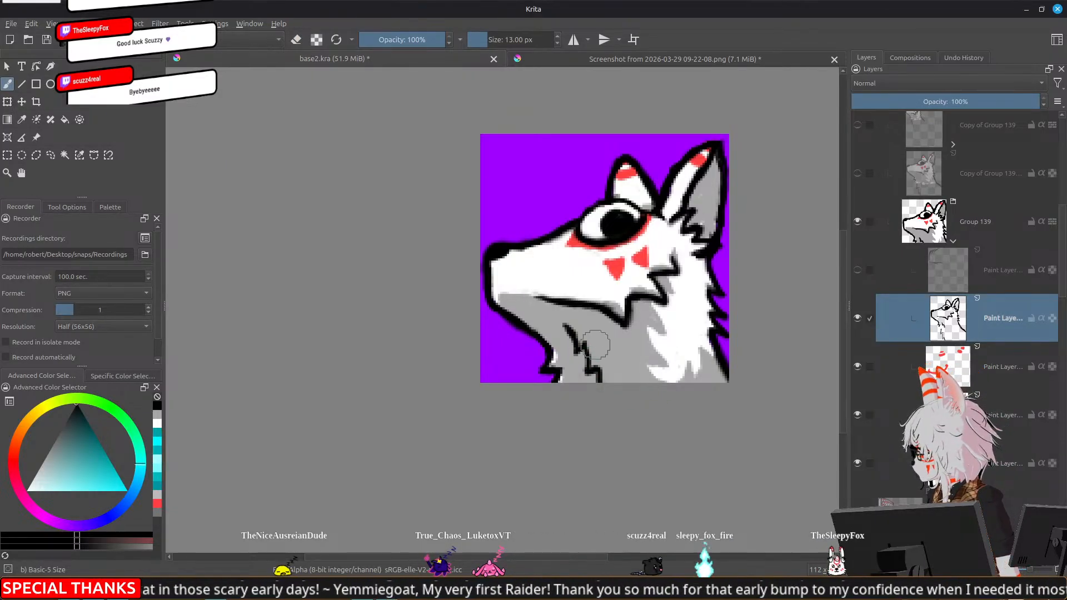
{"action": "key", "text": "e"}
{"action": "mouse_move", "coordinate": [570, 329]}
{"action": "left_mouse_down"}
{"action": "mouse_move", "coordinate": [591, 358]}
{"action": "mouse_move", "coordinate": [588, 325]}
{"action": "mouse_move", "coordinate": [602, 359]}
{"action": "mouse_move", "coordinate": [617, 350]}
{"action": "mouse_move", "coordinate": [622, 378]}
{"action": "left_mouse_up"}
{"action": "key", "text": "e"}
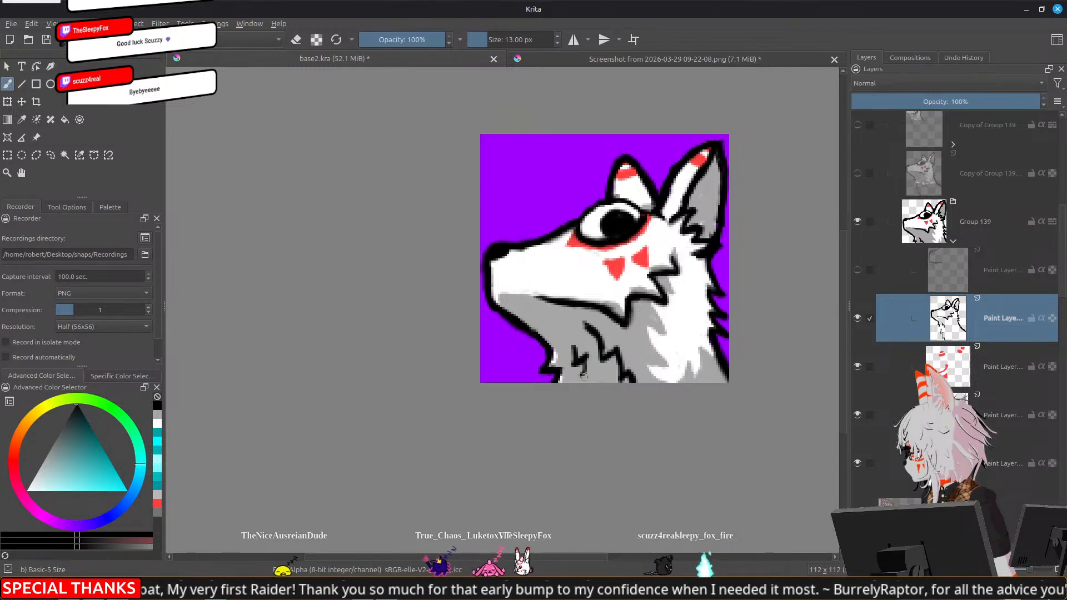
{"action": "scroll", "coordinate": [635, 399], "scroll_direction": "down", "scroll_amount": 7}
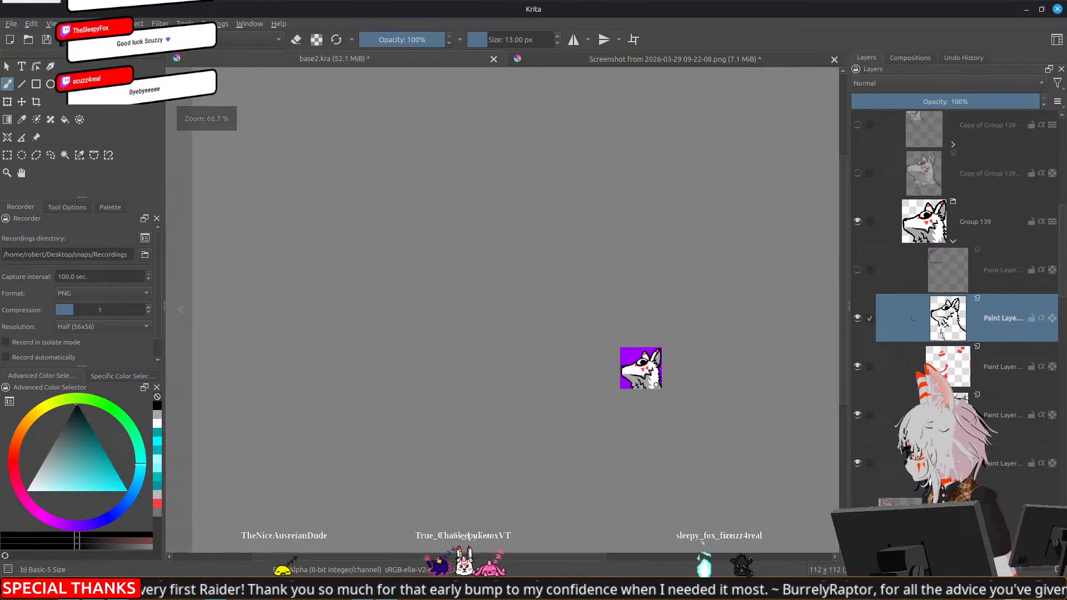
{"action": "scroll", "coordinate": [644, 371], "scroll_direction": "up", "scroll_amount": 1}
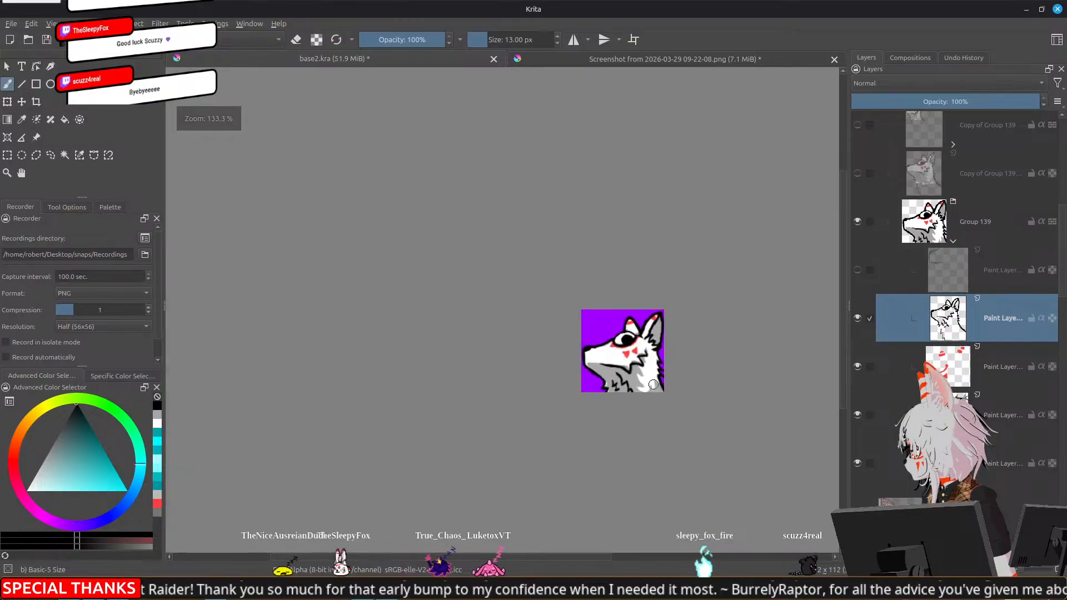
{"action": "scroll", "coordinate": [651, 384], "scroll_direction": "up", "scroll_amount": 6}
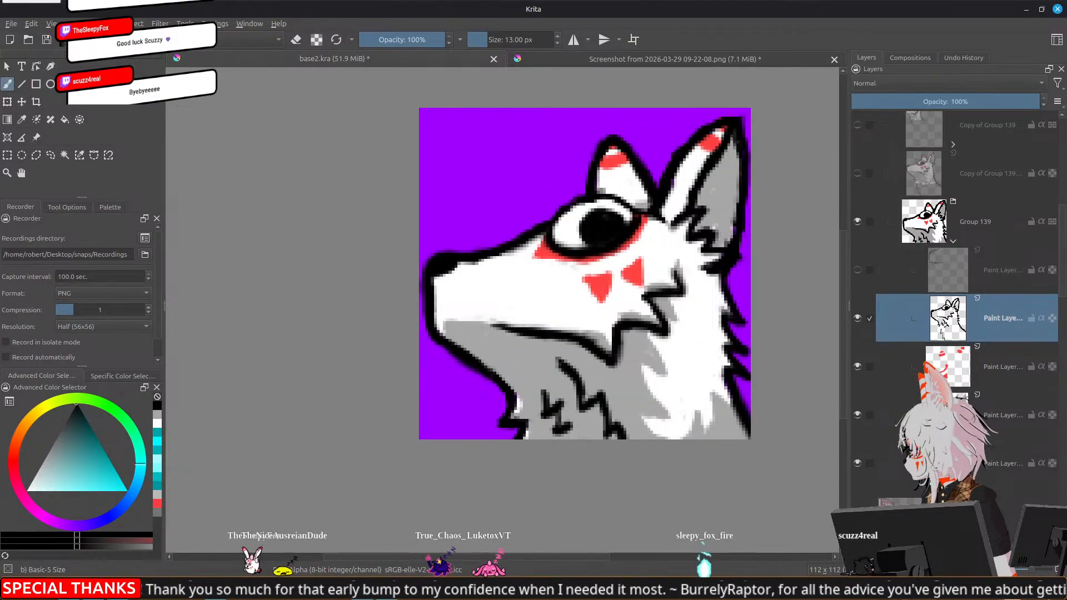
Rework the neck fur as a zigzag line running down from the jaw with a smaller tuft beside it
{"action": "mouse_move", "coordinate": [533, 359]}
{"action": "left_mouse_down"}
{"action": "mouse_move", "coordinate": [576, 382]}
{"action": "mouse_move", "coordinate": [542, 390]}
{"action": "mouse_move", "coordinate": [567, 430]}
{"action": "left_mouse_up"}
{"action": "key", "text": "e"}
{"action": "mouse_move", "coordinate": [584, 395]}
{"action": "left_mouse_down"}
{"action": "mouse_move", "coordinate": [587, 409]}
{"action": "mouse_move", "coordinate": [573, 364]}
{"action": "mouse_move", "coordinate": [561, 391]}
{"action": "left_mouse_up"}
{"action": "mouse_move", "coordinate": [612, 434]}
{"action": "left_mouse_down"}
{"action": "mouse_move", "coordinate": [598, 398]}
{"action": "mouse_move", "coordinate": [627, 431]}
{"action": "left_mouse_up"}
{"action": "key", "text": "e"}
{"action": "mouse_move", "coordinate": [552, 366]}
{"action": "left_mouse_down"}
{"action": "mouse_move", "coordinate": [565, 395]}
{"action": "mouse_move", "coordinate": [582, 387]}
{"action": "mouse_move", "coordinate": [589, 419]}
{"action": "mouse_move", "coordinate": [604, 410]}
{"action": "mouse_move", "coordinate": [608, 437]}
{"action": "left_mouse_up"}
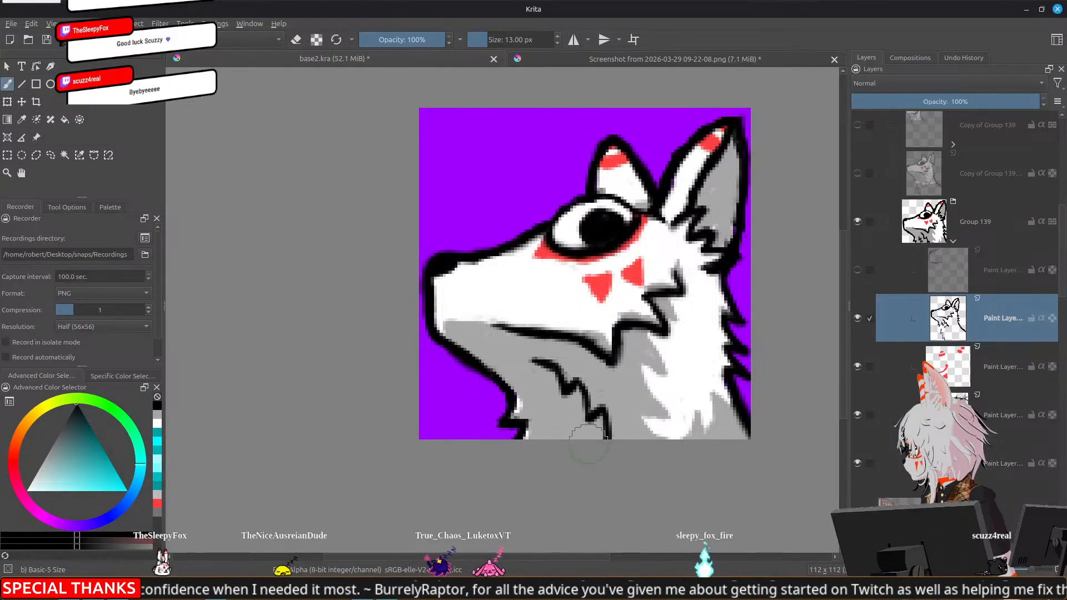
{"action": "mouse_move", "coordinate": [542, 404]}
{"action": "left_mouse_down"}
{"action": "mouse_move", "coordinate": [546, 429]}
{"action": "mouse_move", "coordinate": [561, 421]}
{"action": "mouse_move", "coordinate": [546, 430]}
{"action": "mouse_move", "coordinate": [544, 412]}
{"action": "mouse_move", "coordinate": [565, 418]}
{"action": "mouse_move", "coordinate": [567, 437]}
{"action": "mouse_move", "coordinate": [585, 423]}
{"action": "mouse_move", "coordinate": [589, 414]}
{"action": "left_mouse_up"}
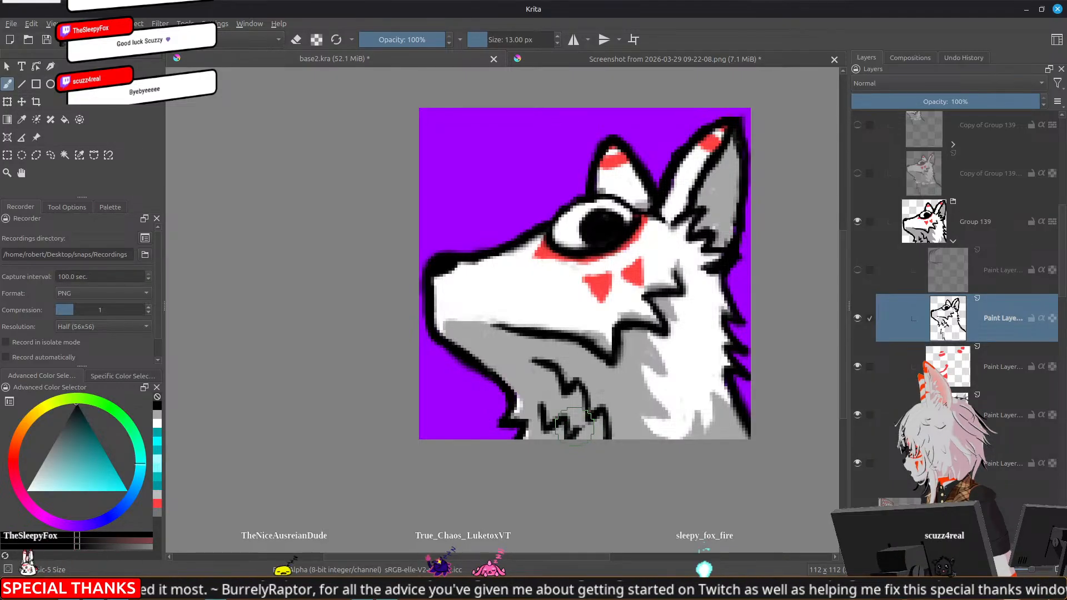
{"action": "scroll", "coordinate": [576, 425], "scroll_direction": "down", "scroll_amount": 8}
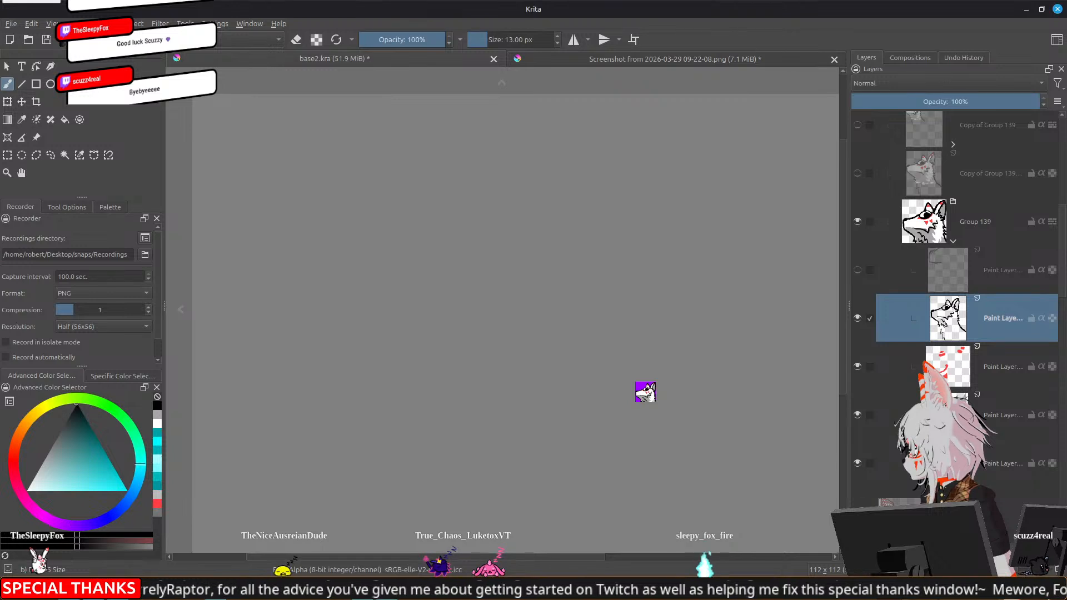
{"action": "scroll", "coordinate": [645, 392], "scroll_direction": "up", "scroll_amount": 7}
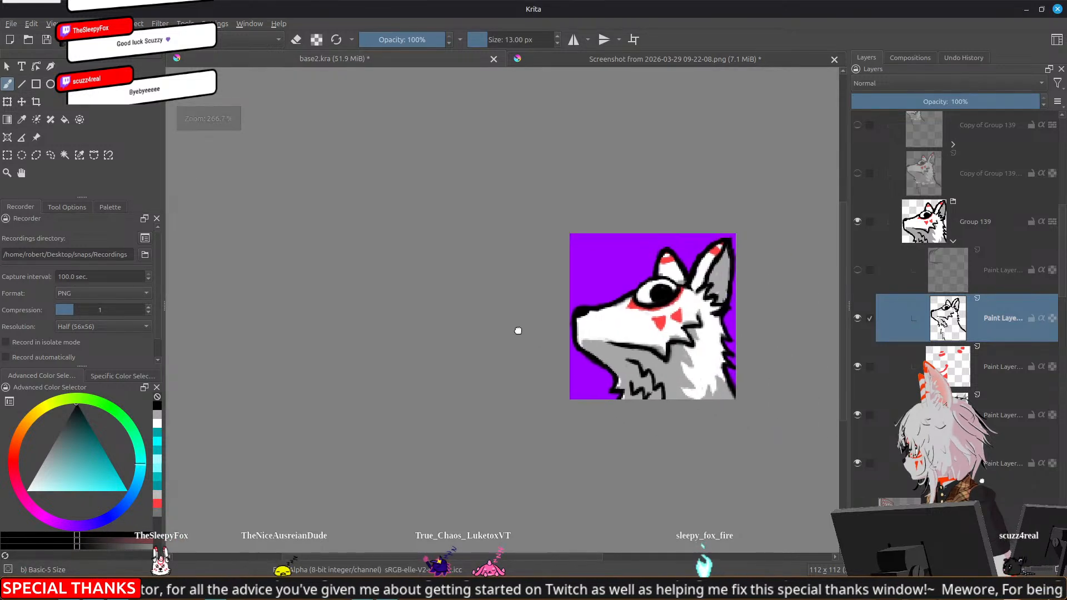
Erase the jagged fur strokes from the grey area of the fox's neck
{"action": "left_click_drag", "start_coordinate": [525, 332], "coordinate": [444, 307]}
{"action": "scroll", "coordinate": [613, 344], "scroll_direction": "up", "scroll_amount": 1}
{"action": "key", "text": "e"}
{"action": "mouse_move", "coordinate": [519, 369]}
{"action": "left_mouse_down"}
{"action": "mouse_move", "coordinate": [552, 375]}
{"action": "mouse_move", "coordinate": [571, 392]}
{"action": "mouse_move", "coordinate": [556, 365]}
{"action": "mouse_move", "coordinate": [545, 373]}
{"action": "mouse_move", "coordinate": [548, 350]}
{"action": "mouse_move", "coordinate": [517, 337]}
{"action": "mouse_move", "coordinate": [540, 358]}
{"action": "left_mouse_up"}
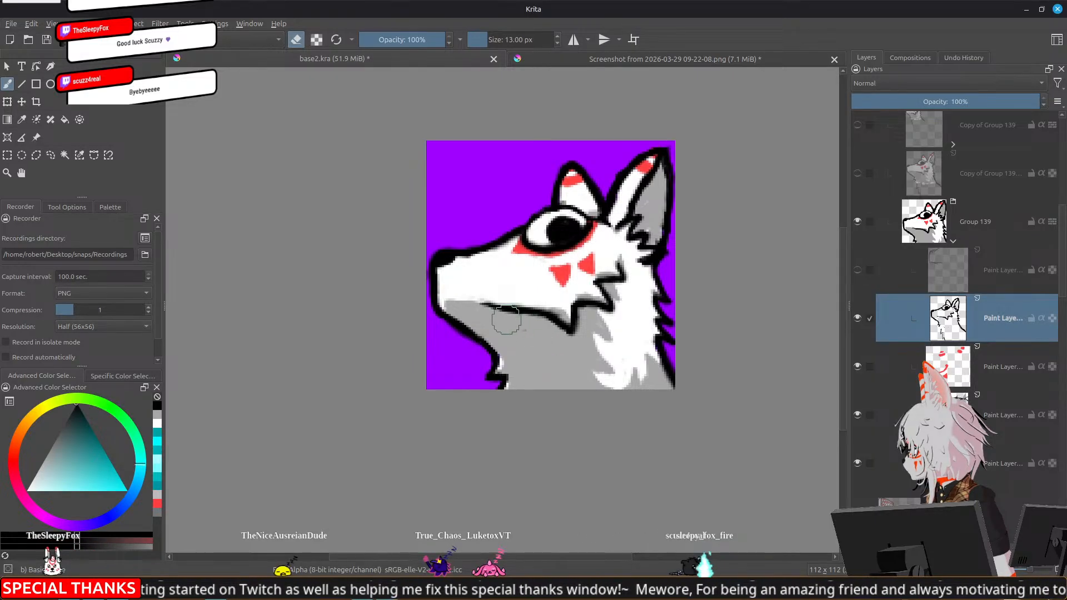
Refine the fox's mouth line to a cleaner taper and redraw the cheek fur tip in black
{"action": "key", "text": "e"}
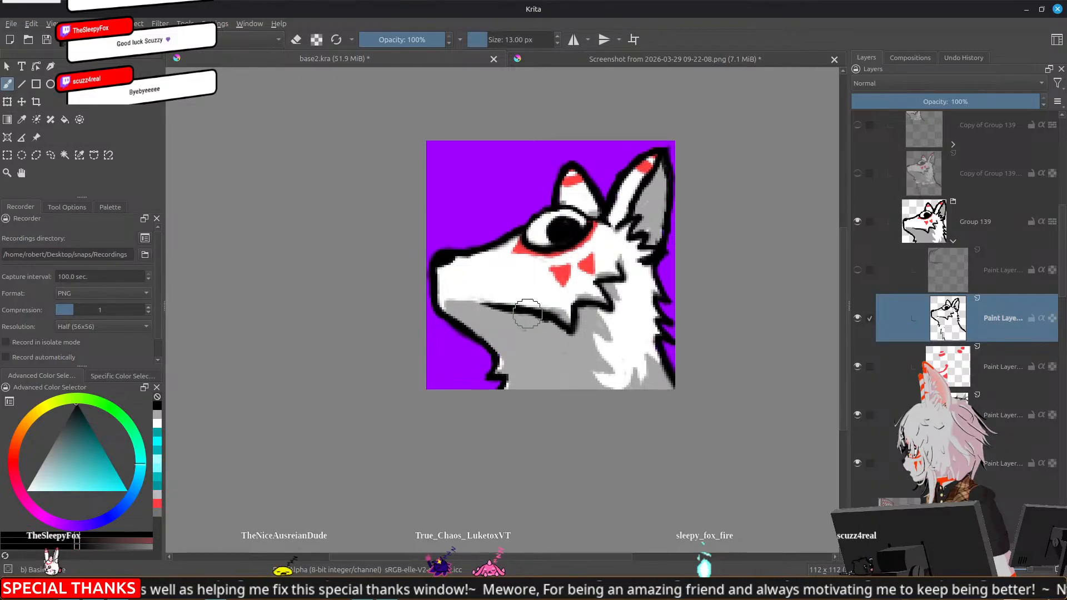
{"action": "key", "text": "e"}
{"action": "left_click_drag", "start_coordinate": [554, 313], "coordinate": [563, 317]}
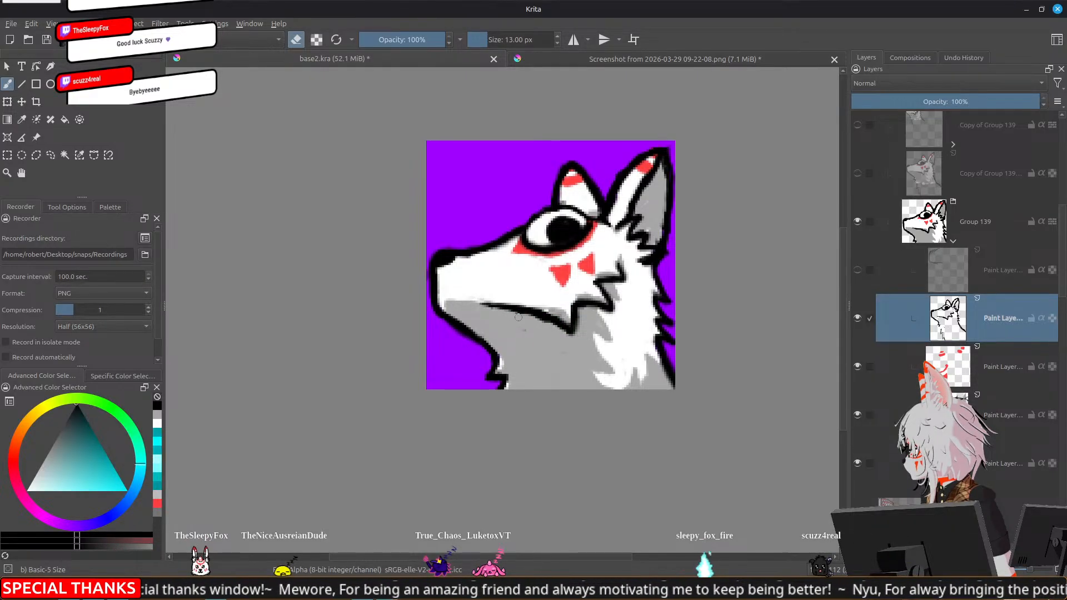
{"action": "key", "text": "e"}
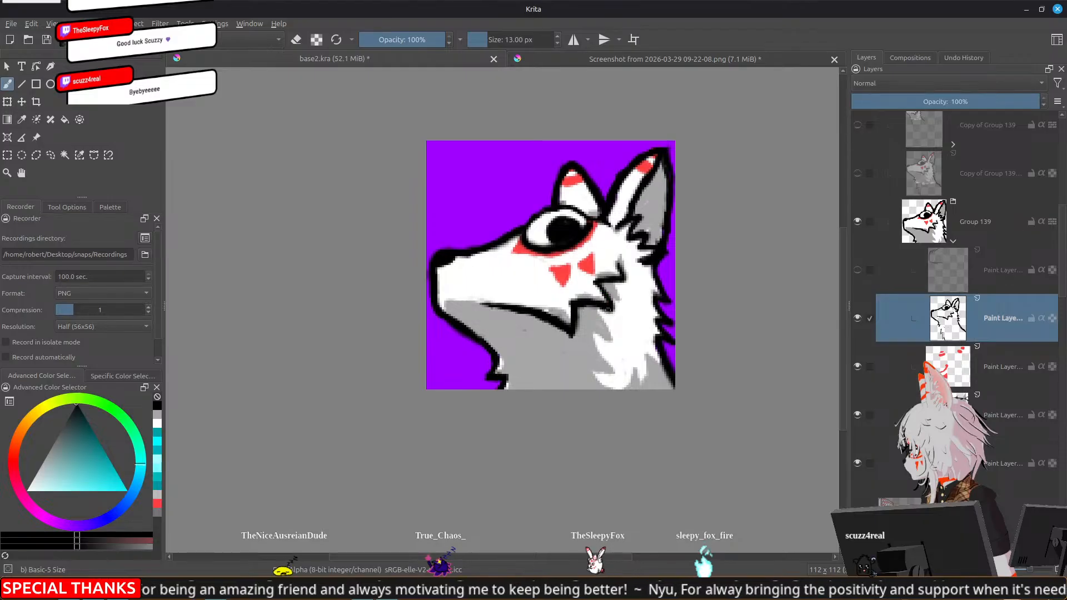
{"action": "mouse_move", "coordinate": [602, 296]}
{"action": "left_mouse_down"}
{"action": "mouse_move", "coordinate": [608, 305]}
{"action": "mouse_move", "coordinate": [603, 280]}
{"action": "left_mouse_up"}
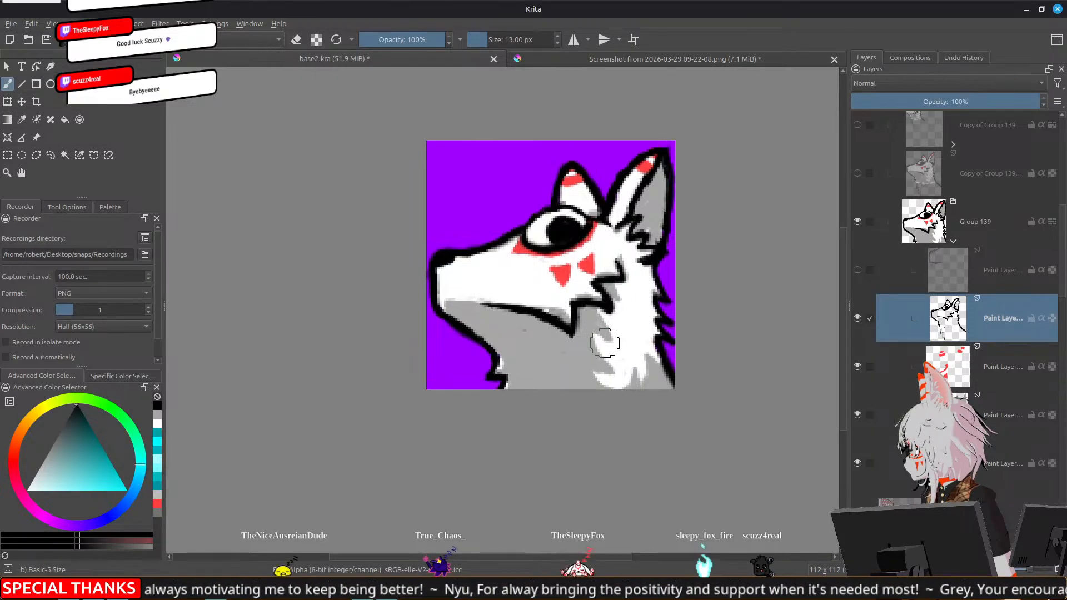
Collapse Group 139 and its parent Side eye group in the layer list
{"action": "scroll", "coordinate": [605, 343], "scroll_direction": "down", "scroll_amount": 5}
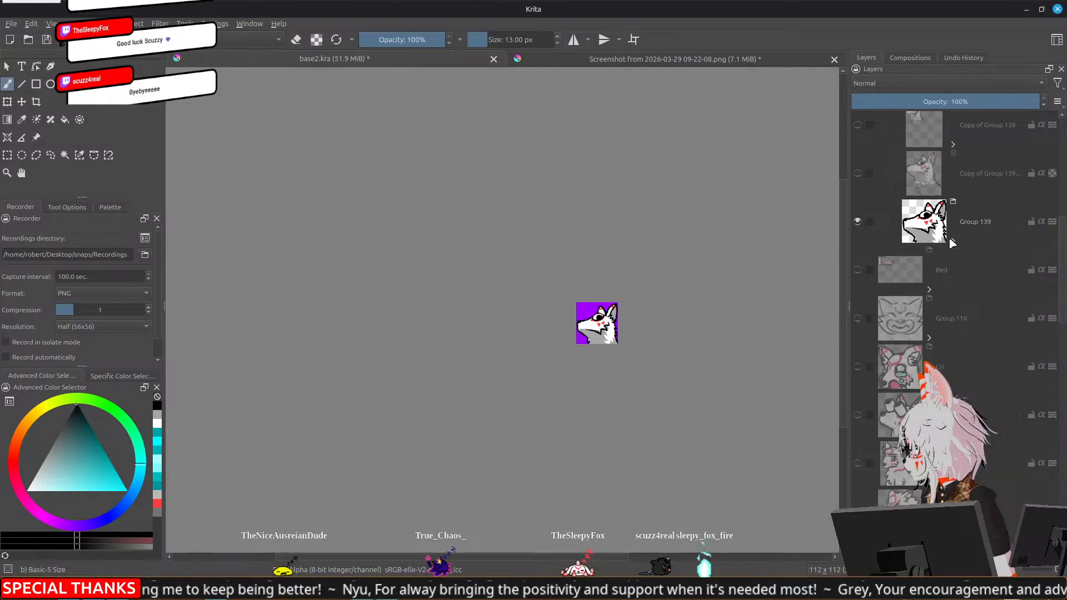
{"action": "scroll", "coordinate": [950, 250], "scroll_direction": "up", "scroll_amount": 5}
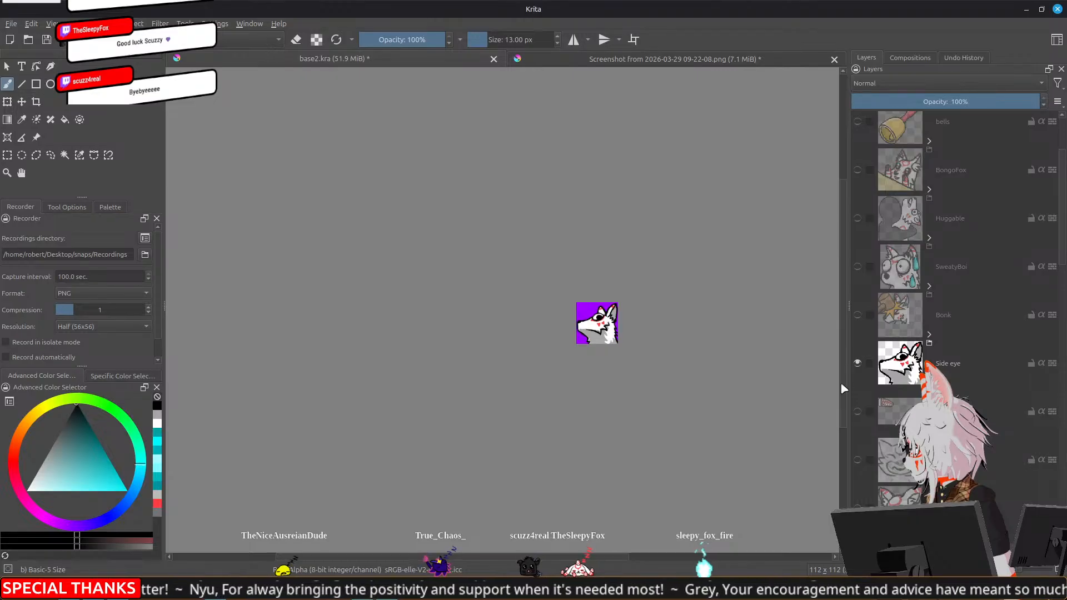
Switch the visible emote from Side eye to SweatyBoi and expand the SweatyBoi group
{"action": "left_click", "coordinate": [857, 364]}
{"action": "left_click", "coordinate": [858, 268]}
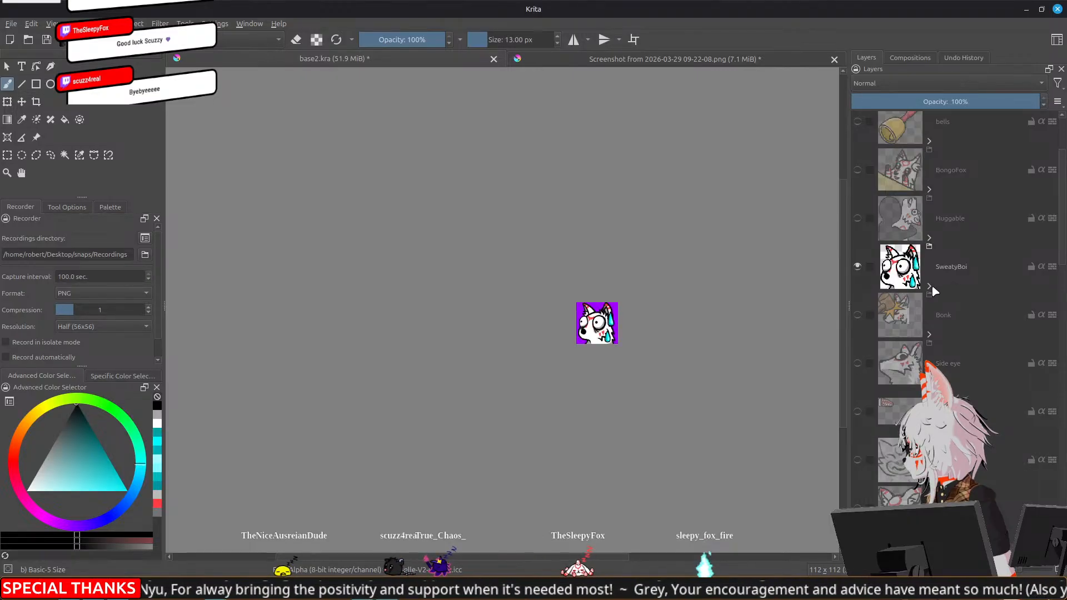
{"action": "left_click", "coordinate": [930, 287]}
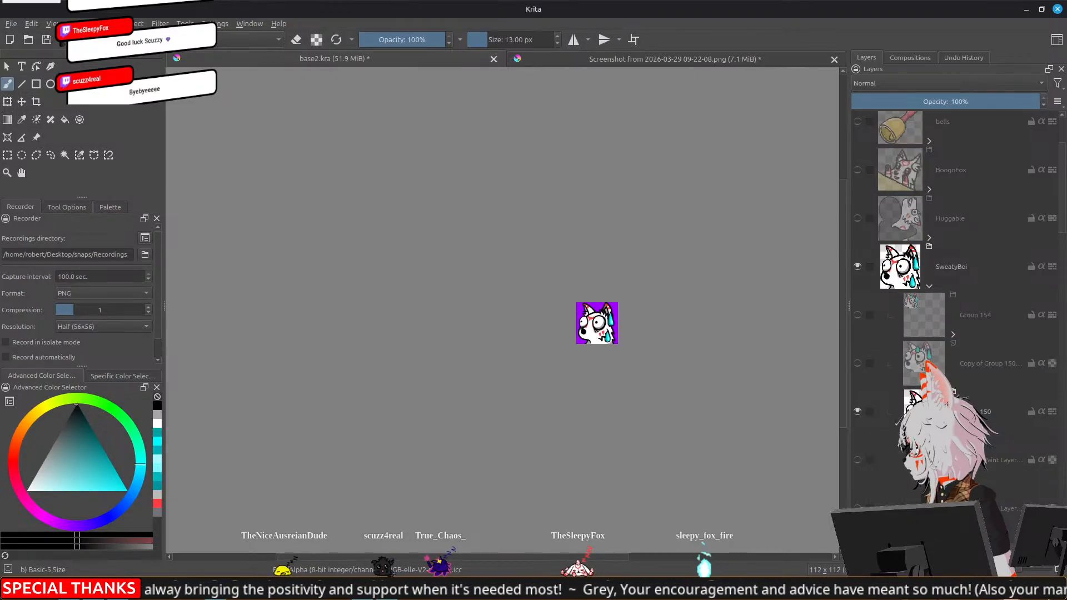
Enlarge the two sweat drops on their paint layer in Group 150 so the upper drop reaches the ear tip
{"action": "scroll", "coordinate": [944, 334], "scroll_direction": "down", "scroll_amount": 1}
{"action": "left_click", "coordinate": [878, 425]}
{"action": "key", "text": "ctrl+t"}
{"action": "scroll", "coordinate": [601, 356], "scroll_direction": "up", "scroll_amount": 2}
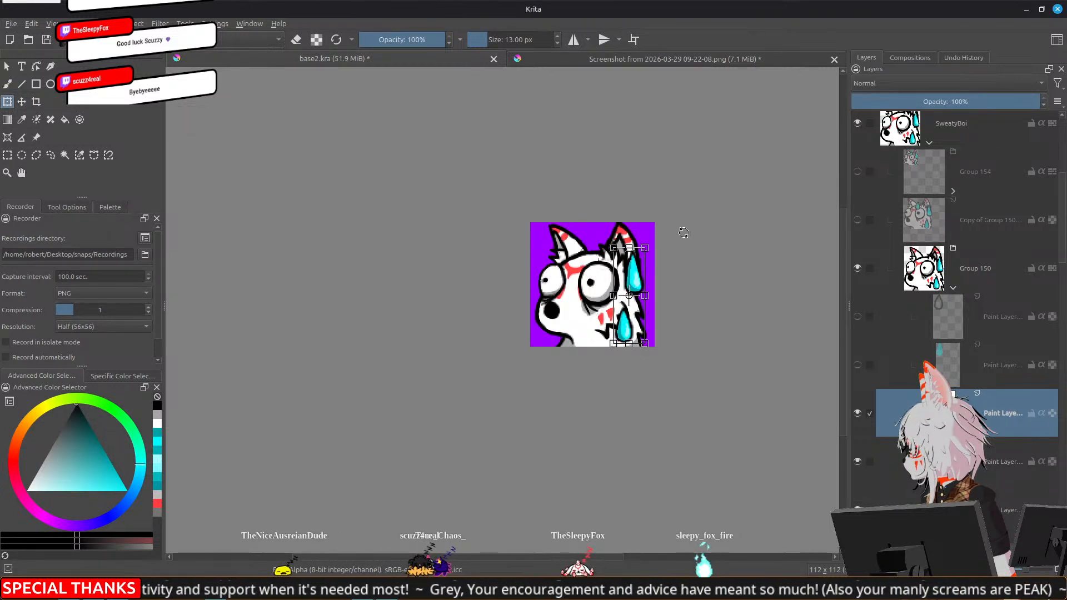
{"action": "left_click_drag", "start_coordinate": [646, 246], "coordinate": [652, 225]}
{"action": "key", "text": "Return"}
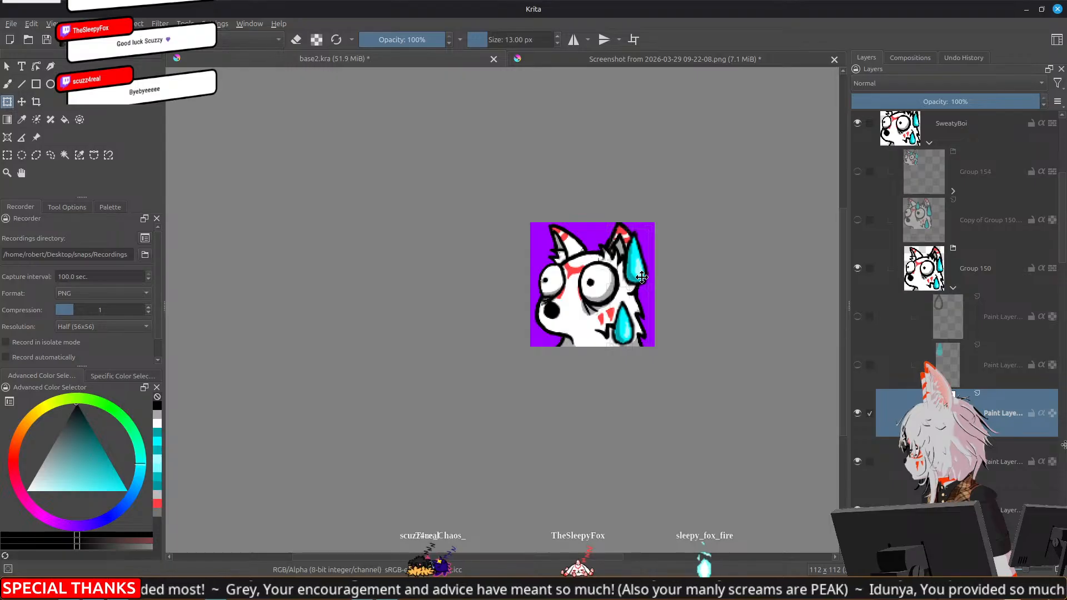
{"action": "left_click", "coordinate": [642, 269]}
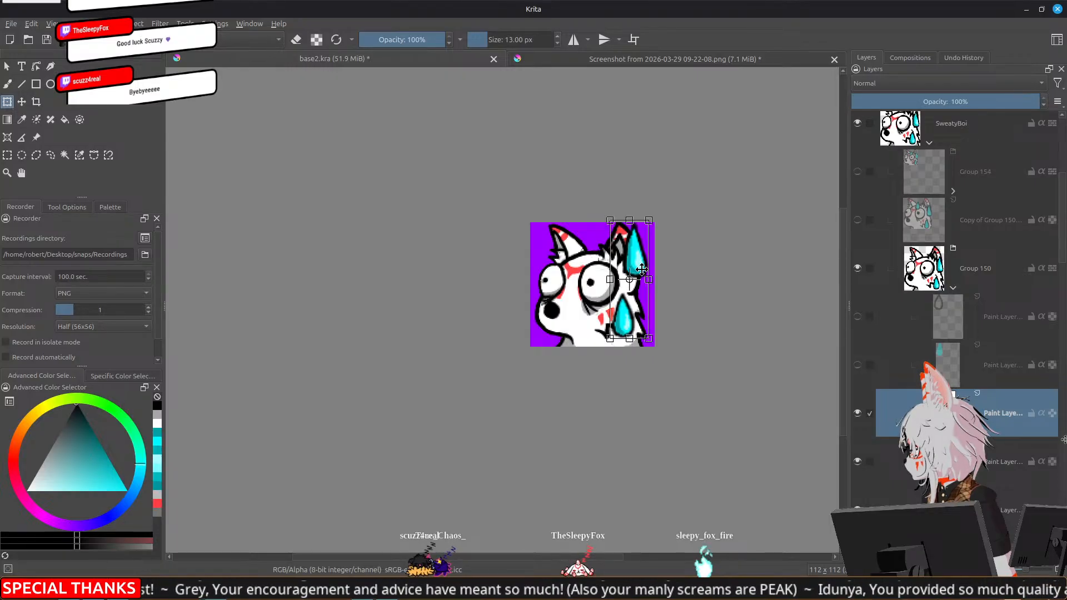
{"action": "key", "text": "Return"}
Select the lower sweat drop with a freehand outline and move it down towards the canvas's lower edge
{"action": "scroll", "coordinate": [639, 302], "scroll_direction": "up", "scroll_amount": 2}
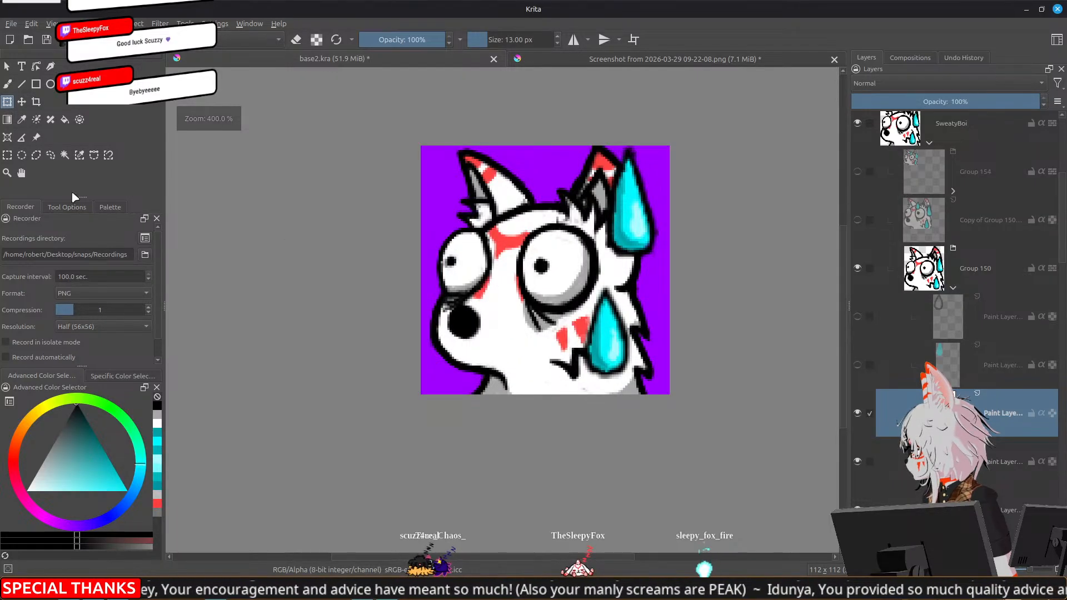
{"action": "left_click", "coordinate": [51, 155]}
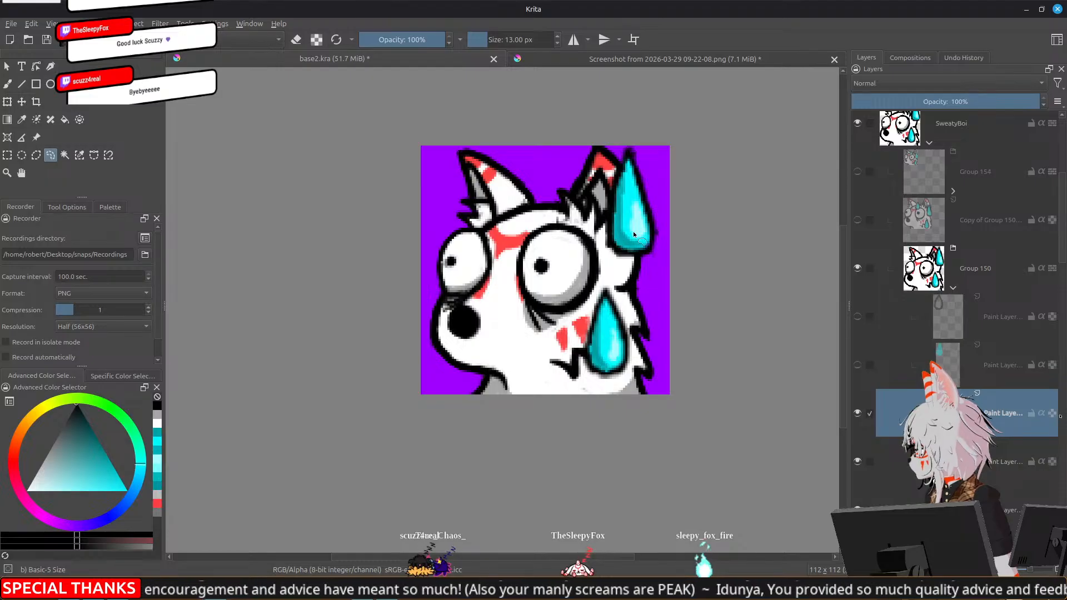
{"action": "mouse_move", "coordinate": [609, 273]}
{"action": "left_mouse_down"}
{"action": "mouse_move", "coordinate": [670, 423]}
{"action": "mouse_move", "coordinate": [642, 268]}
{"action": "left_mouse_up"}
{"action": "key", "text": "t"}
{"action": "left_click_drag", "start_coordinate": [608, 320], "coordinate": [613, 340]}
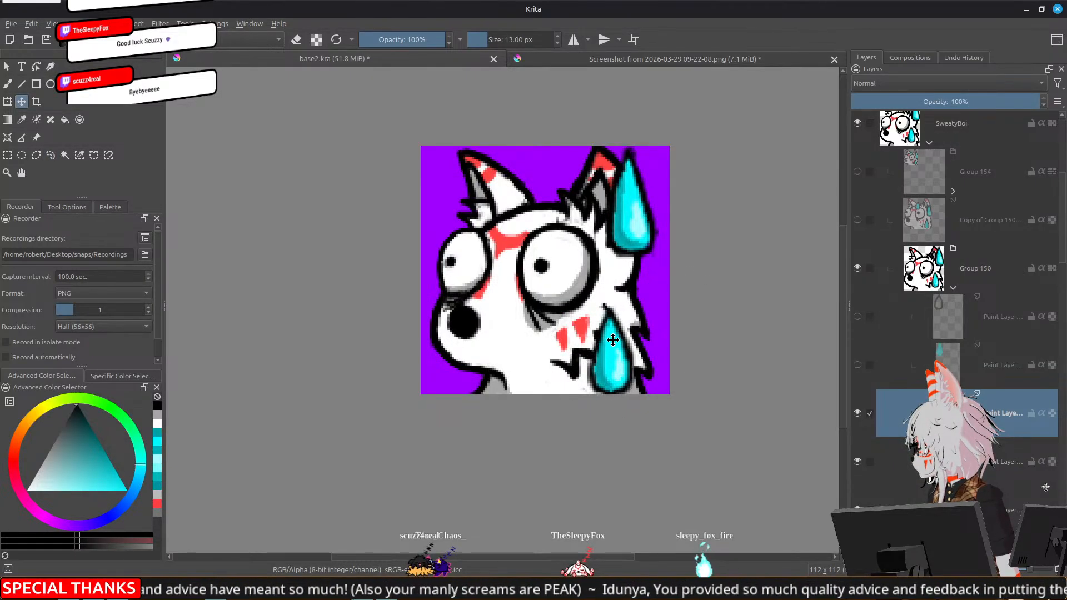
Select the upper sweat drop with a freehand outline and move it slightly down beside the ear
{"action": "left_click", "coordinate": [50, 155]}
{"action": "mouse_move", "coordinate": [634, 102]}
{"action": "left_mouse_down"}
{"action": "mouse_move", "coordinate": [603, 293]}
{"action": "mouse_move", "coordinate": [707, 113]}
{"action": "left_mouse_up"}
{"action": "key", "text": "t"}
{"action": "left_click_drag", "start_coordinate": [634, 219], "coordinate": [637, 250]}
Reselect the lower sweat drop with a freehand outline and nudge it slightly left and up against the cheek
{"action": "scroll", "coordinate": [685, 285], "scroll_direction": "down", "scroll_amount": 5}
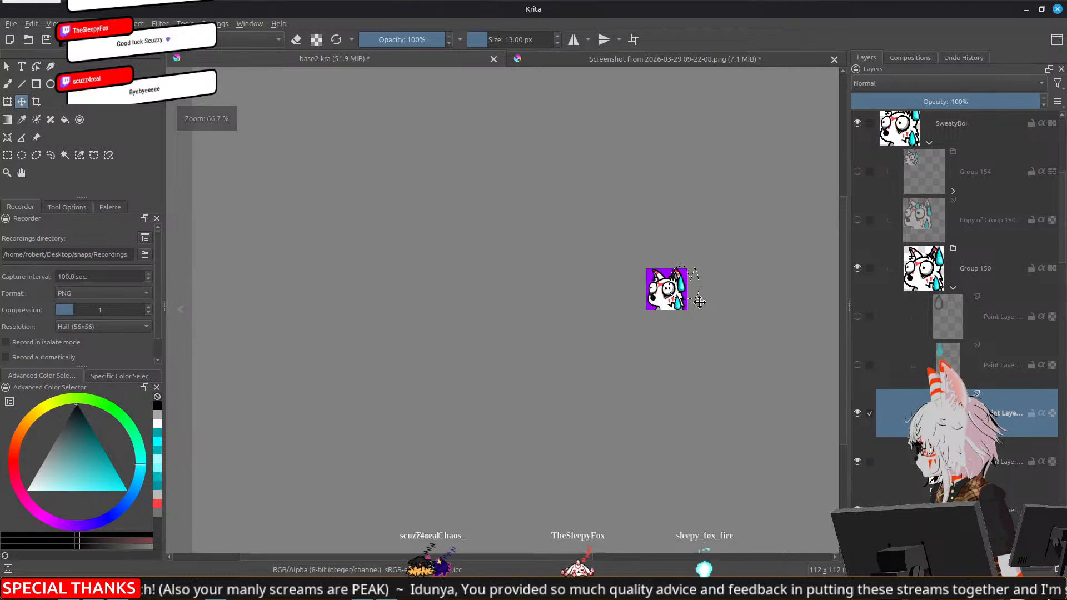
{"action": "scroll", "coordinate": [705, 302], "scroll_direction": "up", "scroll_amount": 5}
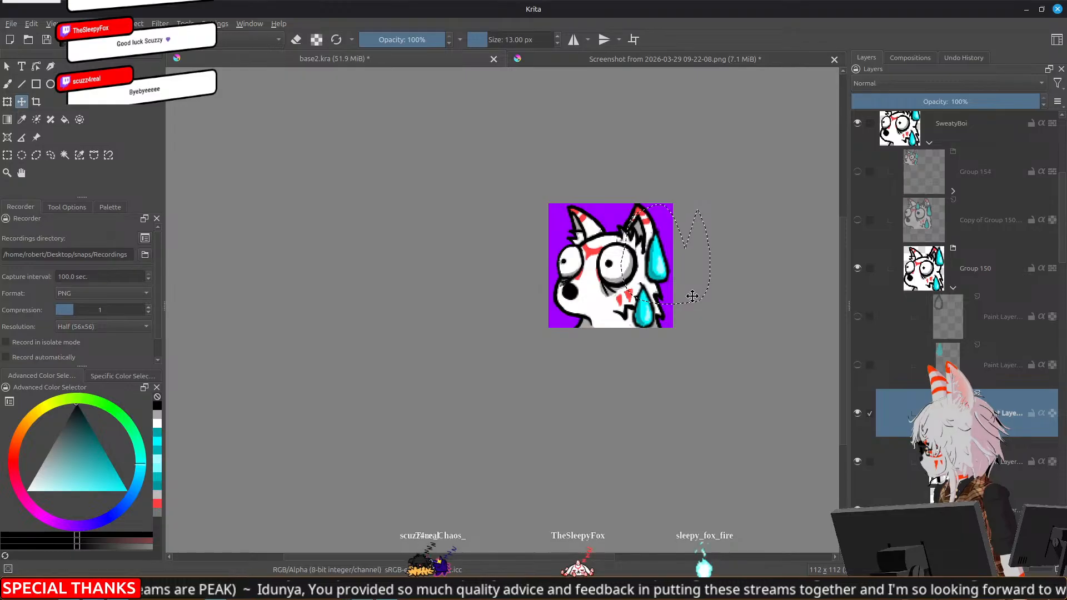
{"action": "scroll", "coordinate": [692, 295], "scroll_direction": "down", "scroll_amount": 5}
{"action": "scroll", "coordinate": [713, 308], "scroll_direction": "up", "scroll_amount": 4}
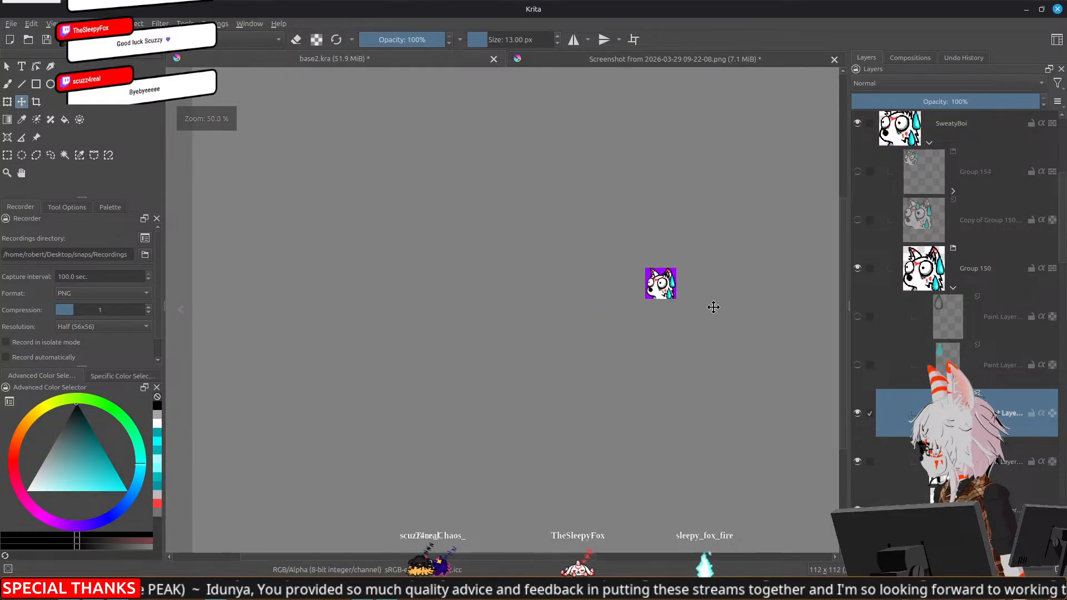
{"action": "left_click_drag", "start_coordinate": [713, 328], "coordinate": [708, 363]}
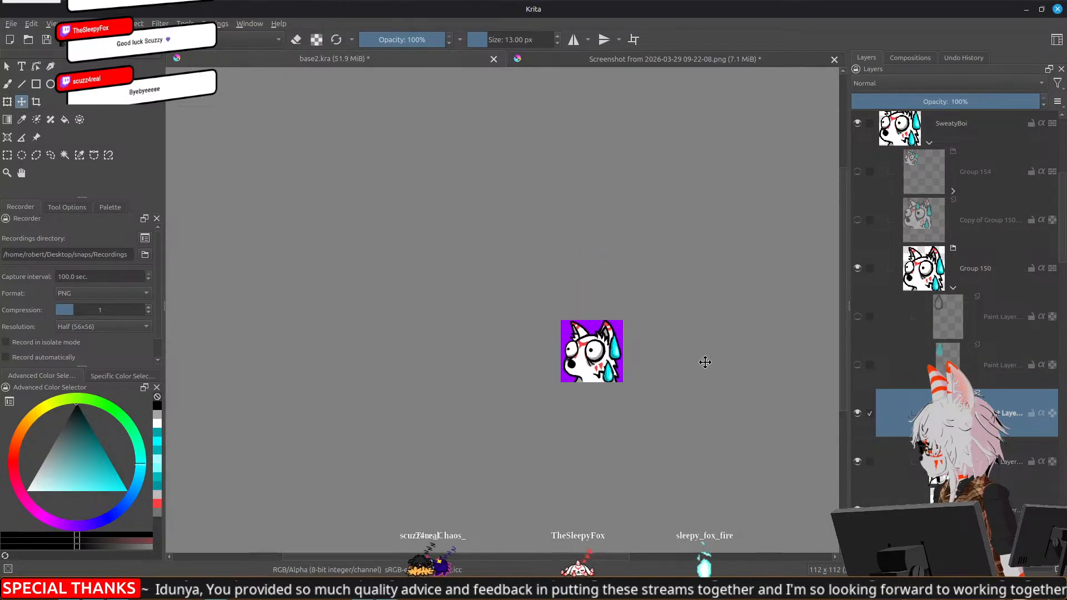
{"action": "scroll", "coordinate": [621, 363], "scroll_direction": "up", "scroll_amount": 3}
{"action": "left_click", "coordinate": [50, 155]}
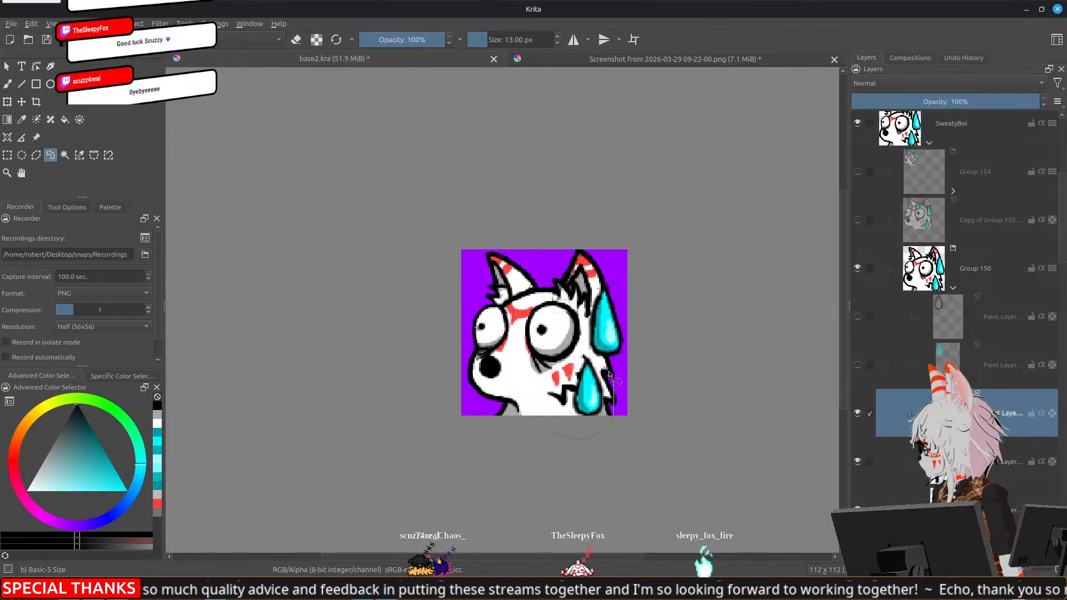
{"action": "left_click_drag", "start_coordinate": [647, 426], "coordinate": [648, 427]}
{"action": "key", "text": "t"}
{"action": "mouse_move", "coordinate": [589, 405]}
{"action": "left_mouse_down"}
{"action": "mouse_move", "coordinate": [564, 403]}
{"action": "mouse_move", "coordinate": [590, 402]}
{"action": "left_mouse_up"}
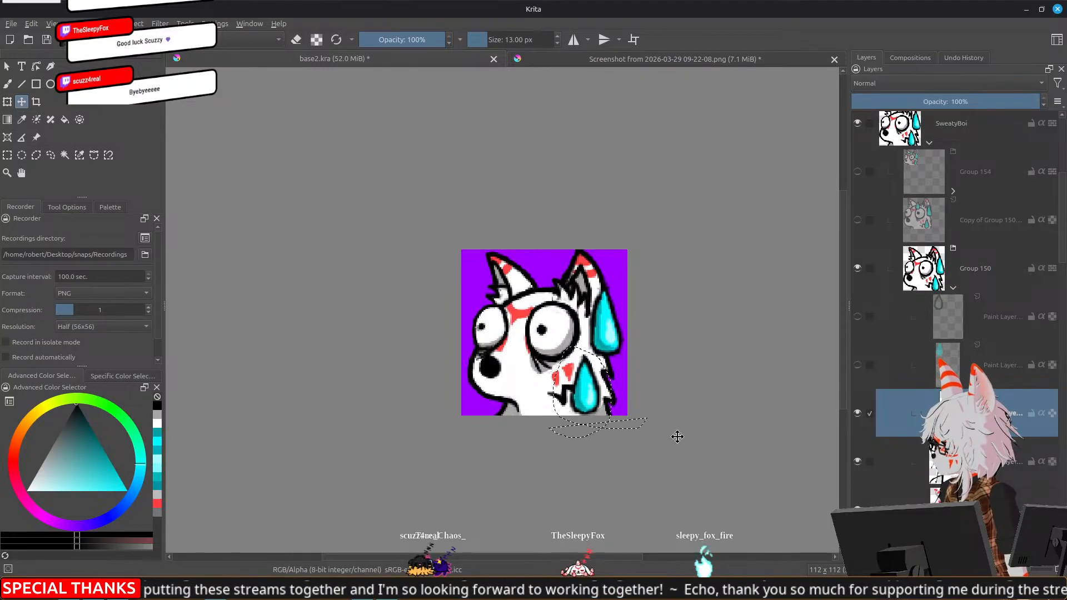
Hide Group 150 and show the small pixel version of the emote in Group 154
{"action": "scroll", "coordinate": [668, 434], "scroll_direction": "down", "scroll_amount": 5}
{"action": "scroll", "coordinate": [672, 442], "scroll_direction": "up", "scroll_amount": 2}
{"action": "left_click_drag", "start_coordinate": [622, 427], "coordinate": [607, 420]}
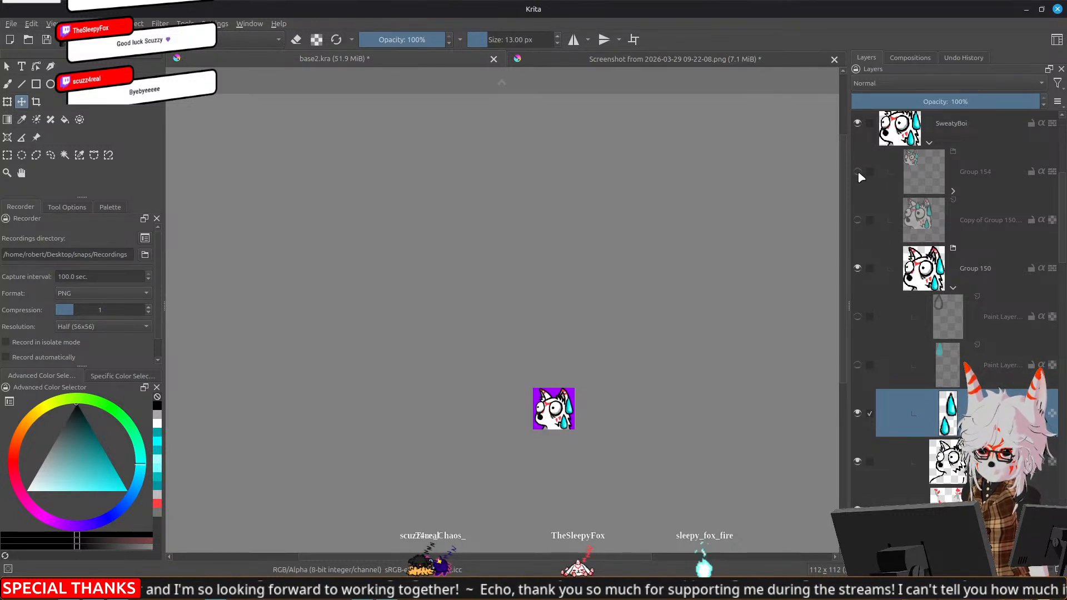
{"action": "left_click", "coordinate": [857, 268]}
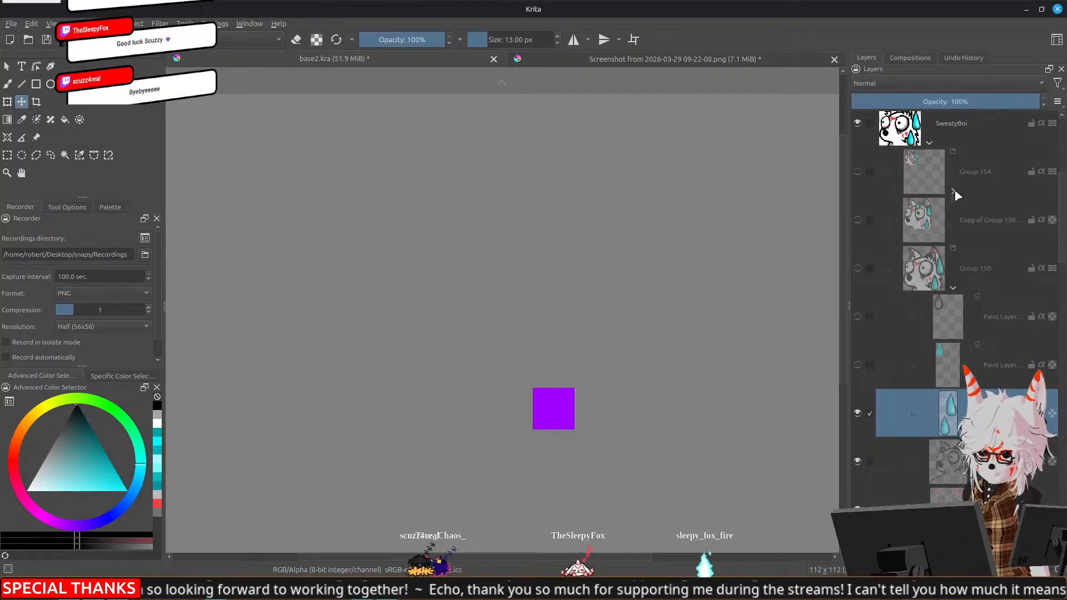
{"action": "left_click", "coordinate": [859, 173]}
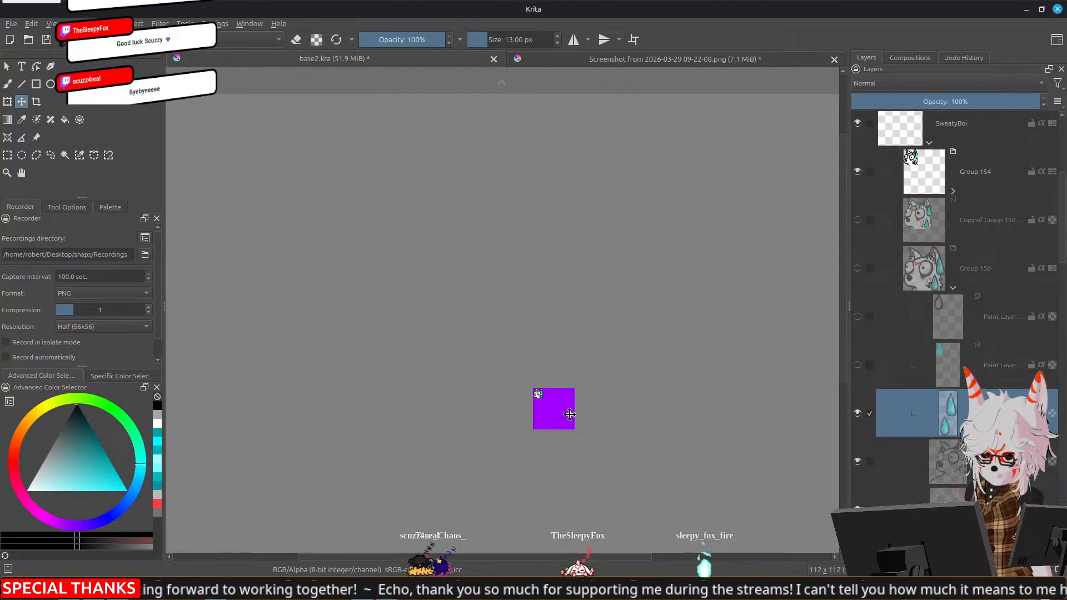
{"action": "scroll", "coordinate": [542, 409], "scroll_direction": "up", "scroll_amount": 5}
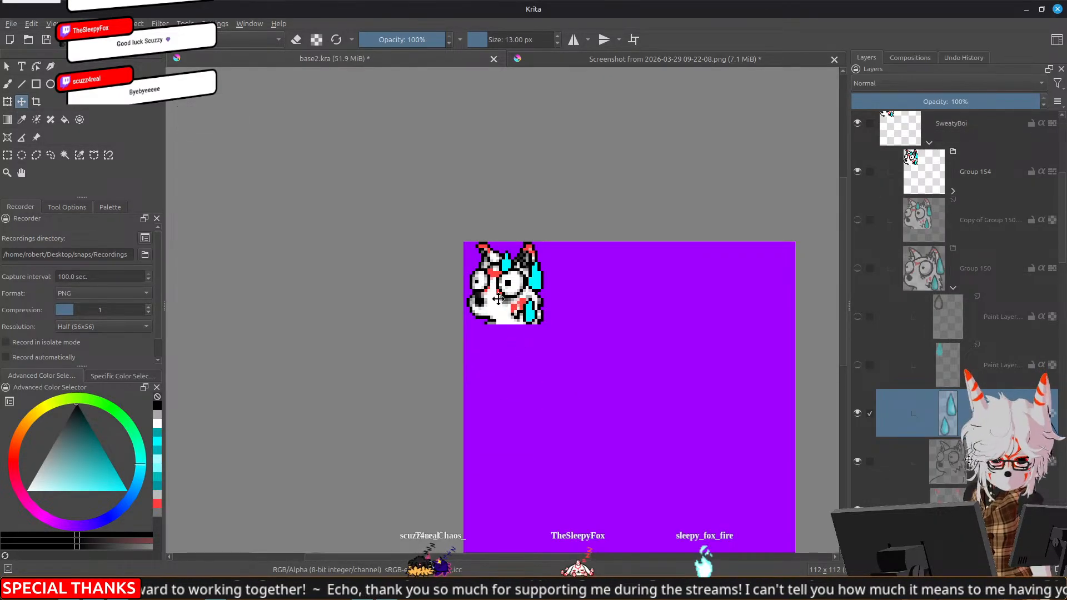
{"action": "scroll", "coordinate": [502, 300], "scroll_direction": "up", "scroll_amount": 1}
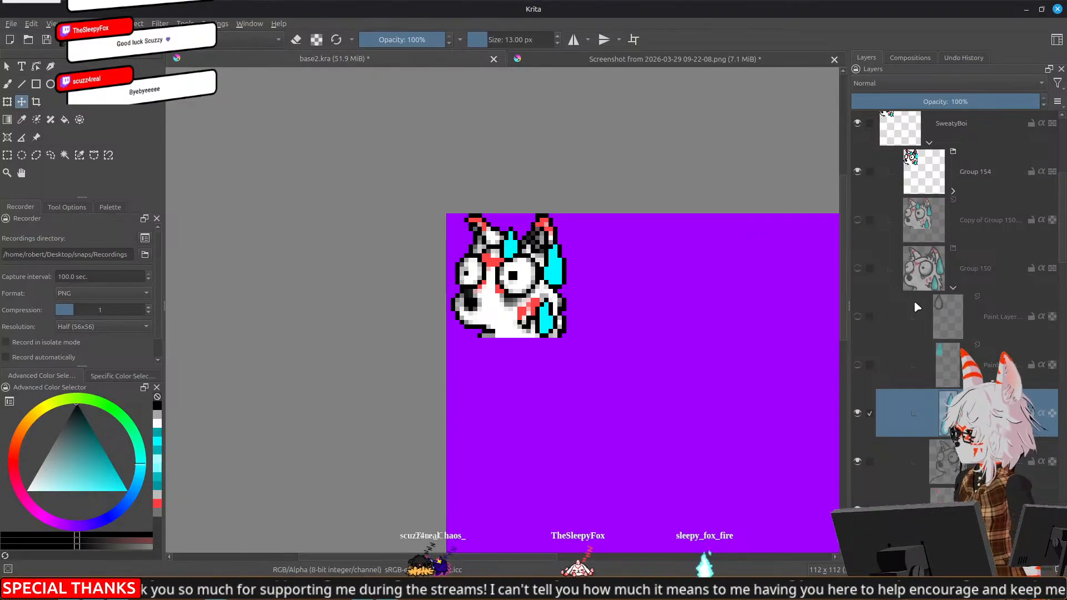
Show Group 150 again and sample the dark teal shadow and light cyan highlight colours from its upper sweat drop
{"action": "left_click", "coordinate": [857, 270]}
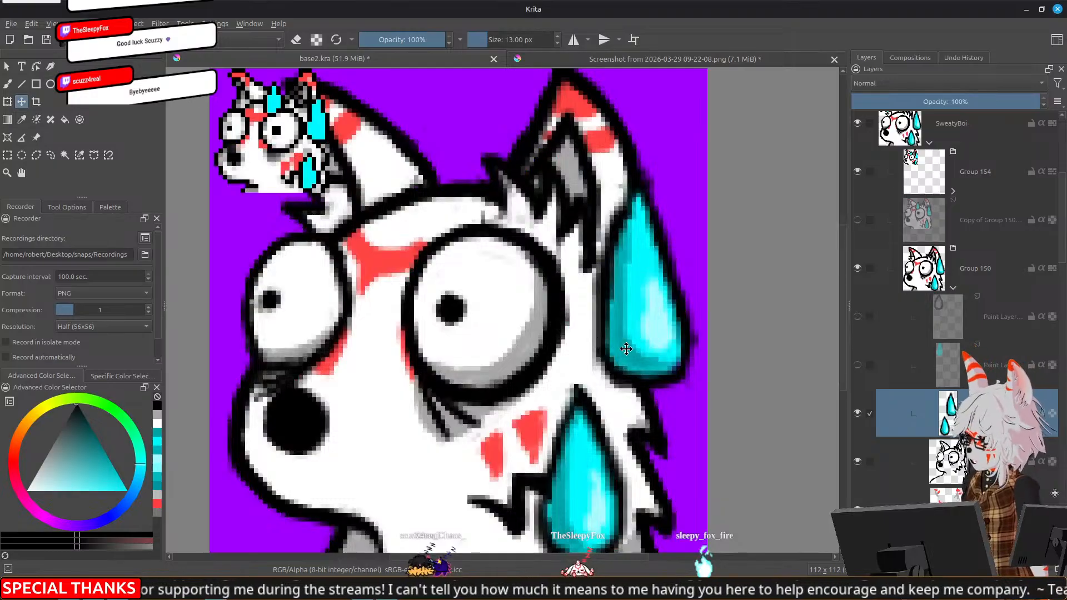
{"action": "key", "text": "b"}
{"action": "left_click", "coordinate": [624, 349], "text": "ctrl"}
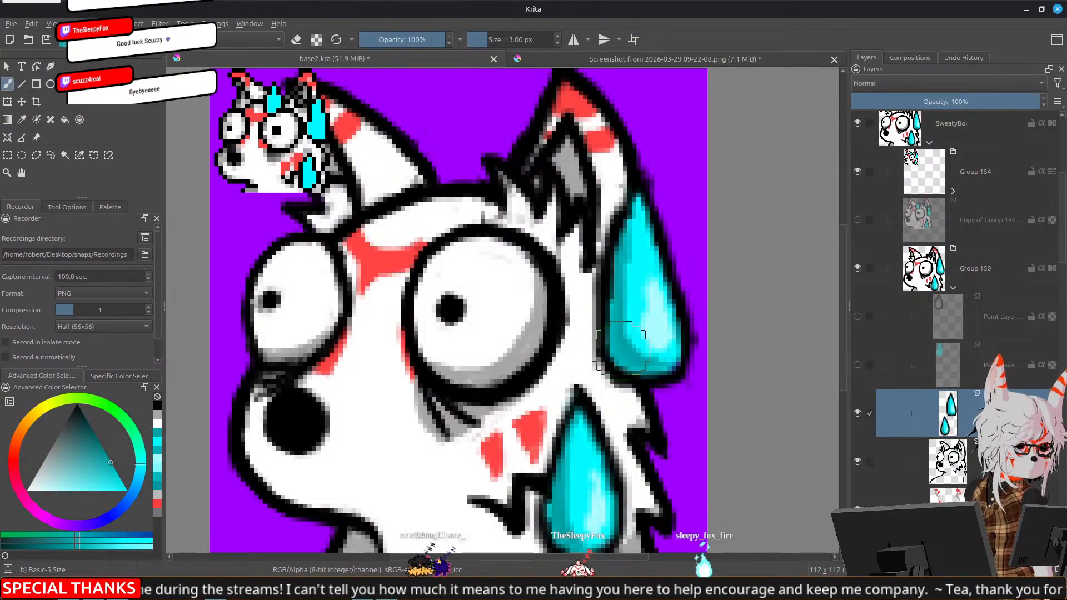
{"action": "left_click", "coordinate": [669, 352], "text": "ctrl"}
{"action": "left_click_drag", "start_coordinate": [404, 216], "coordinate": [493, 292]}
Hide Group 150, and in Group 154 make the paint layer with the red and cyan colours active
{"action": "left_click", "coordinate": [859, 268]}
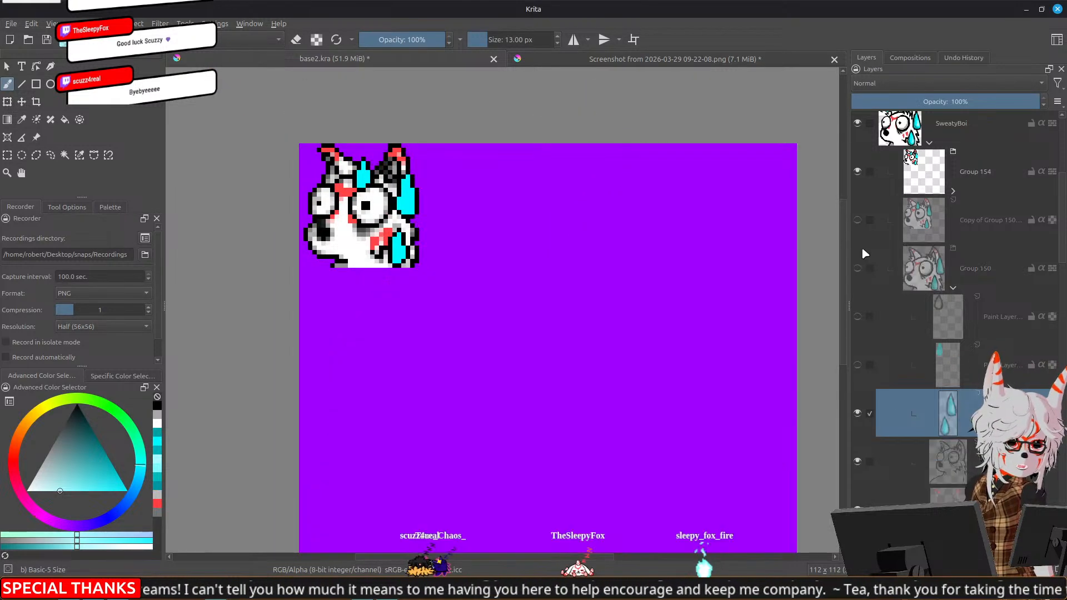
{"action": "left_click", "coordinate": [954, 192]}
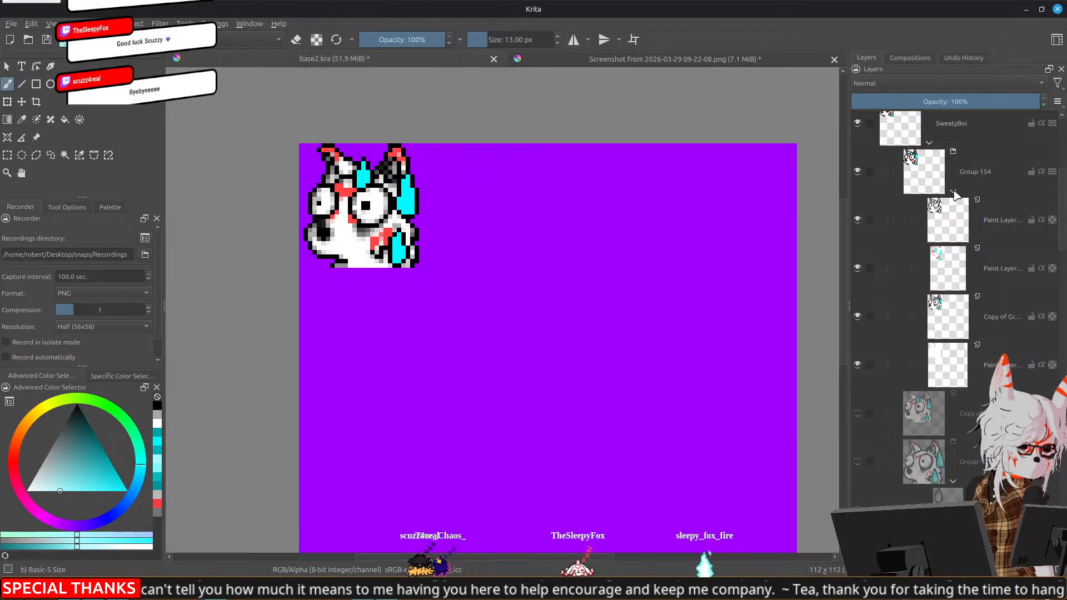
{"action": "left_click", "coordinate": [946, 272]}
{"action": "scroll", "coordinate": [419, 250], "scroll_direction": "up", "scroll_amount": 3}
{"action": "mouse_move", "coordinate": [397, 328]}
{"action": "left_mouse_down"}
{"action": "mouse_move", "coordinate": [493, 371]}
{"action": "mouse_move", "coordinate": [638, 463]}
{"action": "left_mouse_up"}
Paint light cyan highlights along the right edges of the ear and cheek drops with the 1 px Pixel Art brush
{"action": "left_click", "coordinate": [146, 41]}
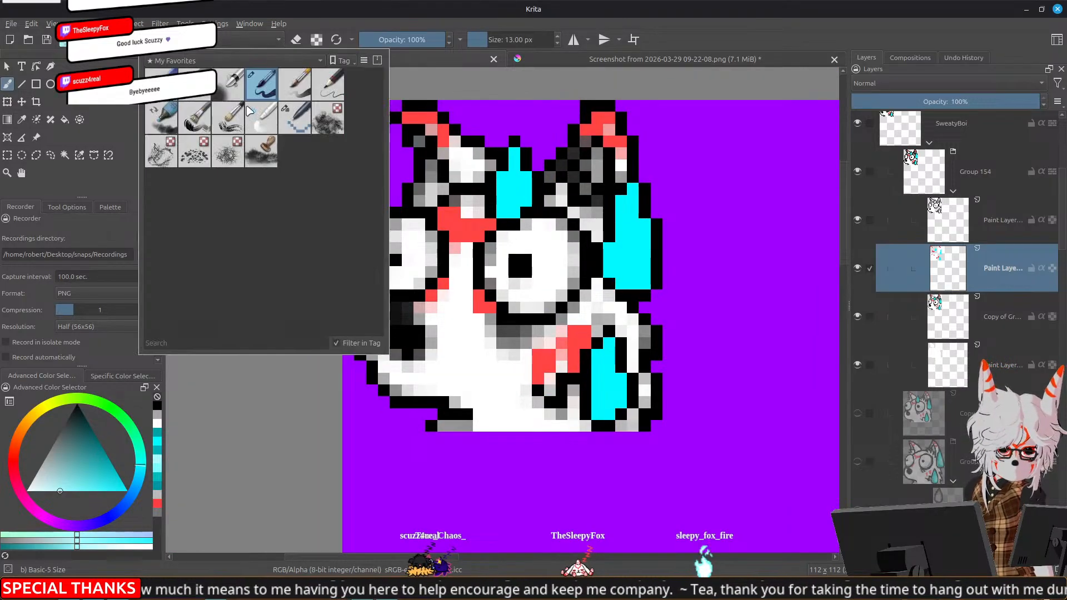
{"action": "left_click", "coordinate": [294, 127]}
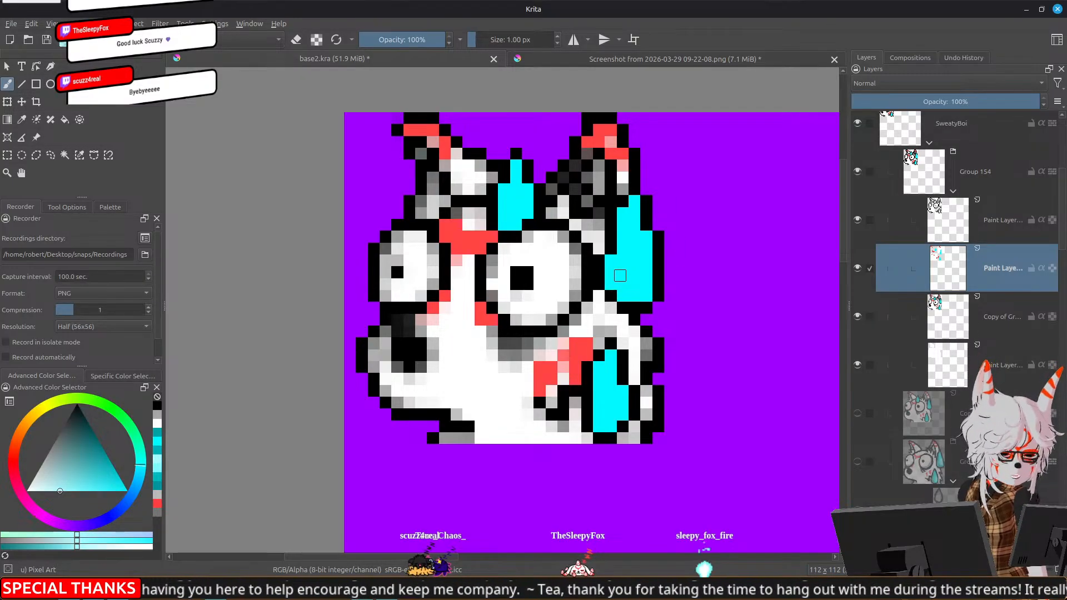
{"action": "key", "text": "bracketleft"}
{"action": "left_click_drag", "start_coordinate": [647, 259], "coordinate": [647, 283]}
{"action": "left_click_drag", "start_coordinate": [621, 398], "coordinate": [623, 409]}
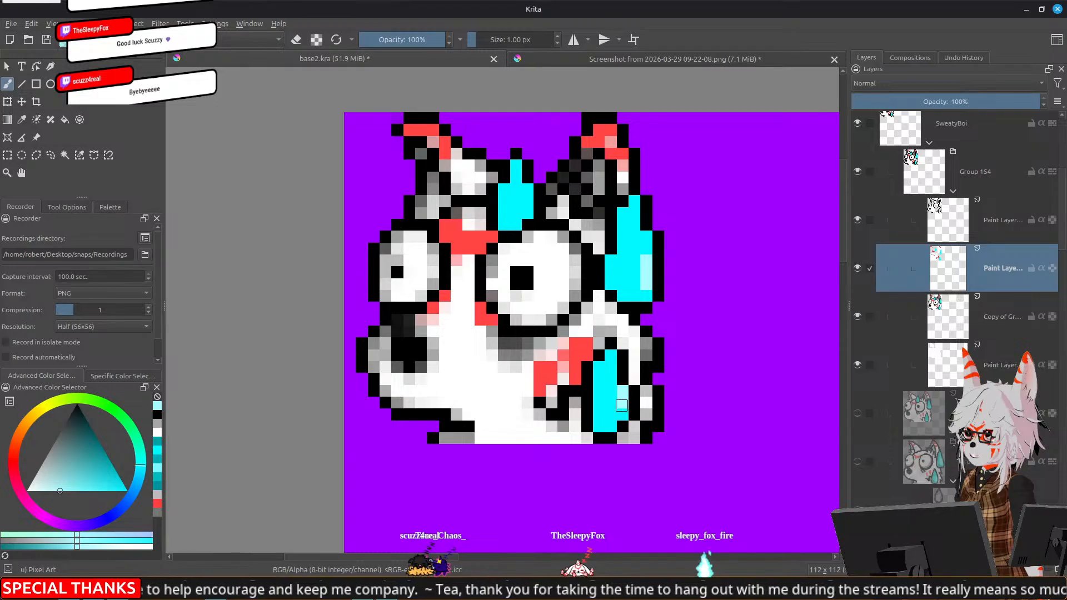
Shade the left sides of the cheek and ear drops with dark teal pixels
{"action": "left_click", "coordinate": [605, 414], "text": "ctrl"}
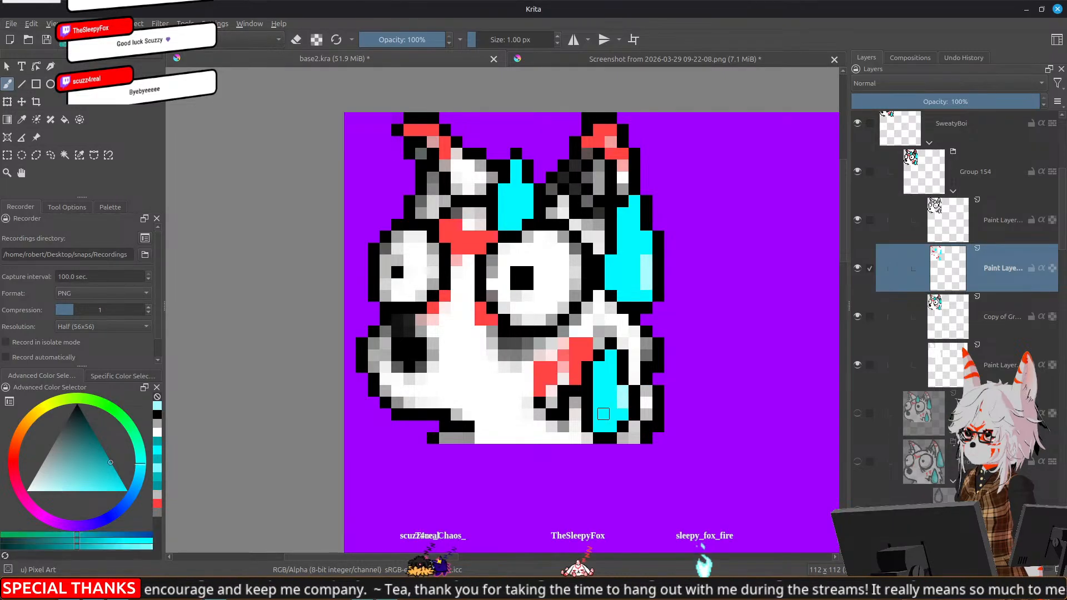
{"action": "left_click_drag", "start_coordinate": [597, 389], "coordinate": [598, 413]}
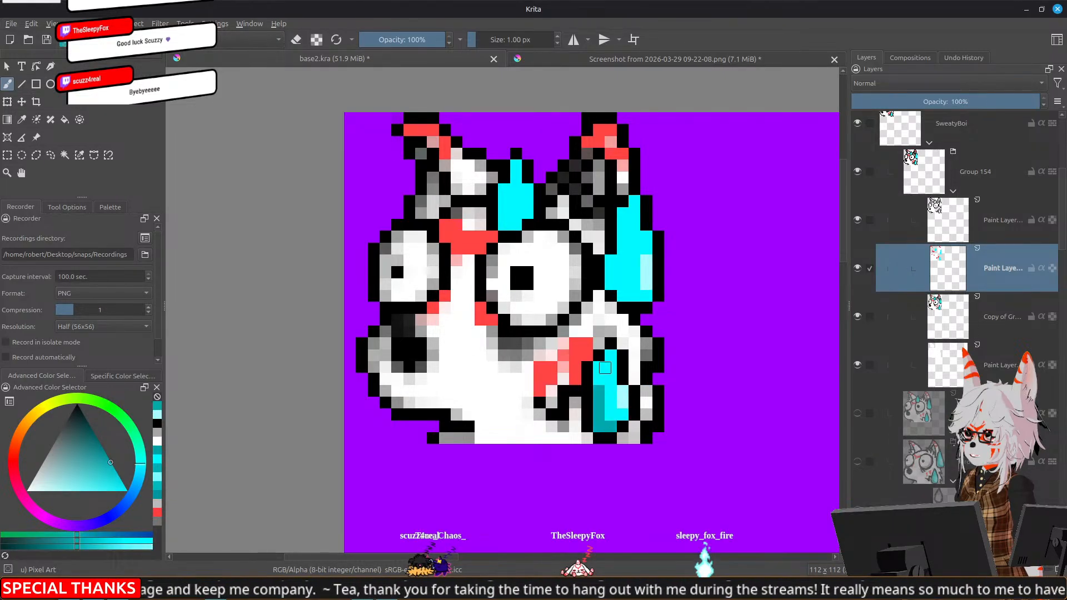
{"action": "left_click_drag", "start_coordinate": [612, 267], "coordinate": [611, 282]}
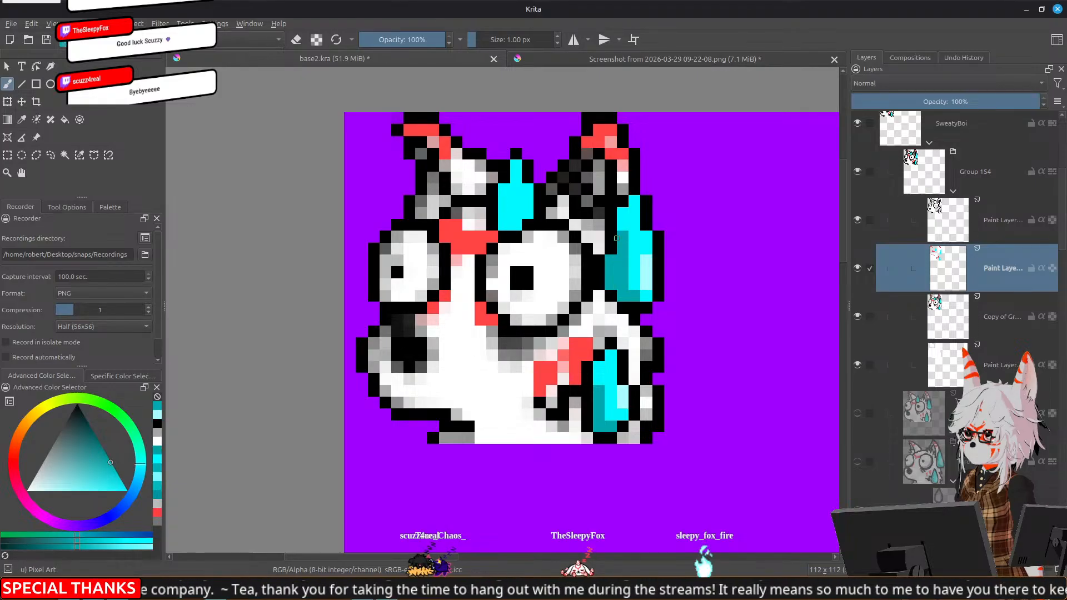
Examine the shaded sweat drops on the small pixel emote at several zoom levels
{"action": "scroll", "coordinate": [659, 300], "scroll_direction": "down", "scroll_amount": 4}
{"action": "scroll", "coordinate": [699, 315], "scroll_direction": "down", "scroll_amount": 2}
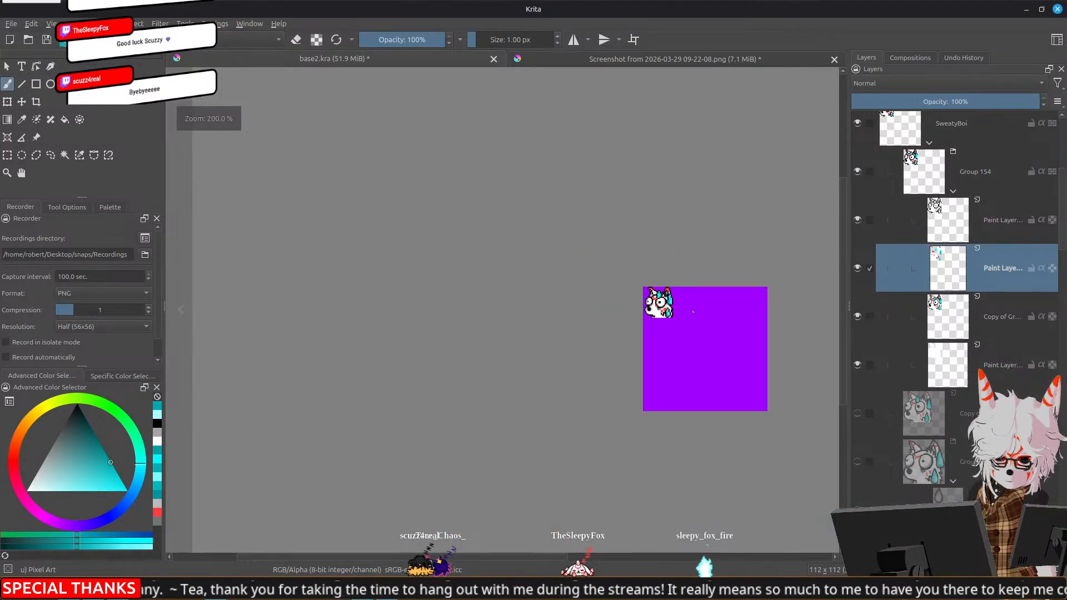
{"action": "scroll", "coordinate": [699, 315], "scroll_direction": "down", "scroll_amount": 1}
{"action": "scroll", "coordinate": [698, 315], "scroll_direction": "up", "scroll_amount": 1}
{"action": "scroll", "coordinate": [699, 315], "scroll_direction": "down", "scroll_amount": 2}
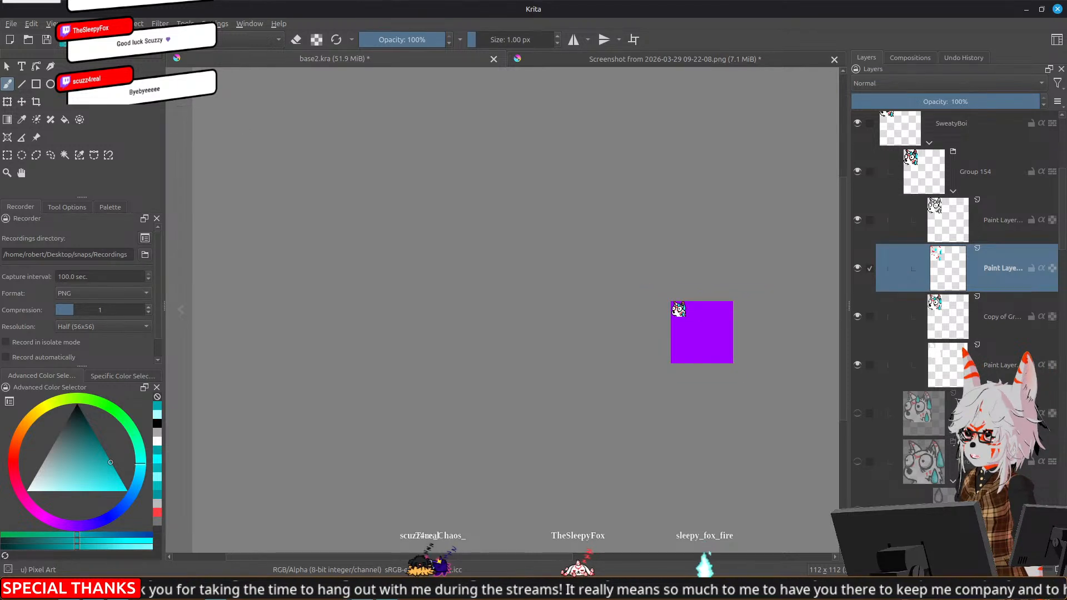
{"action": "left_click_drag", "start_coordinate": [736, 325], "coordinate": [639, 354]}
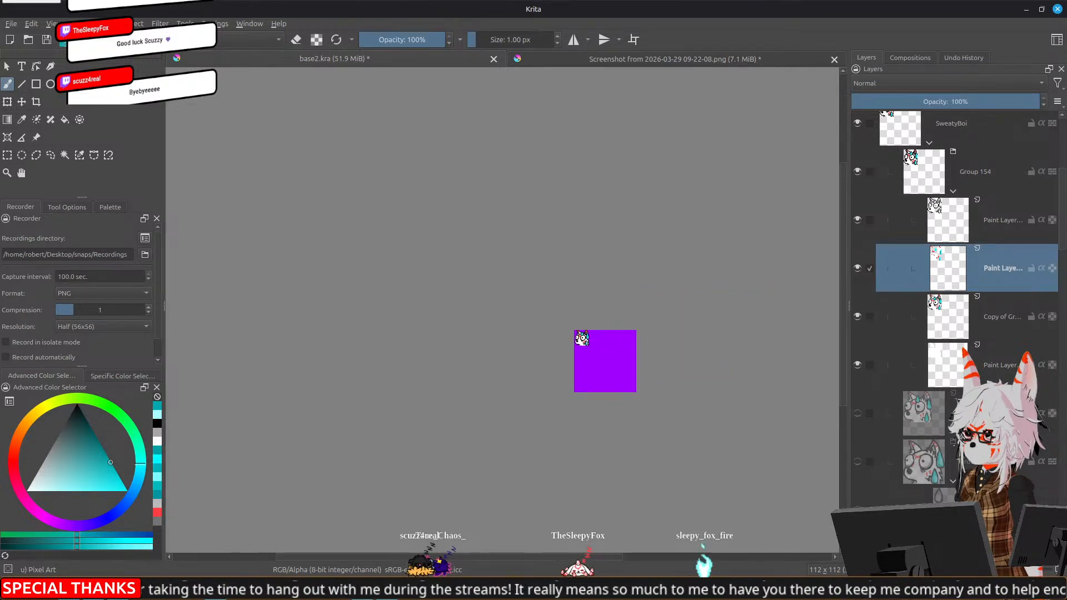
{"action": "scroll", "coordinate": [517, 351], "scroll_direction": "up", "scroll_amount": 3}
{"action": "scroll", "coordinate": [689, 309], "scroll_direction": "up", "scroll_amount": 3}
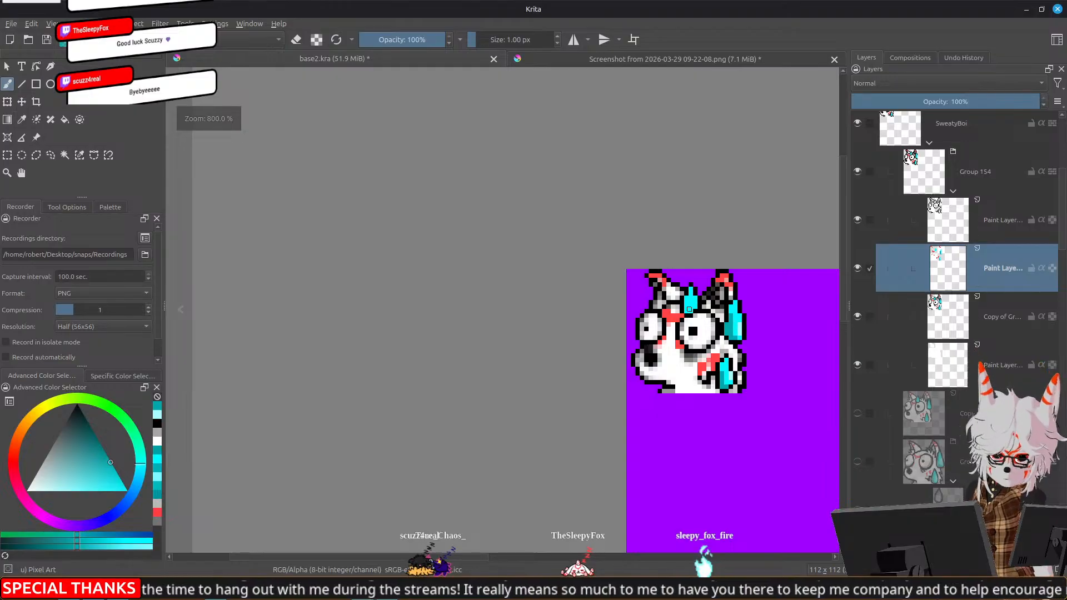
{"action": "scroll", "coordinate": [689, 309], "scroll_direction": "up", "scroll_amount": 4}
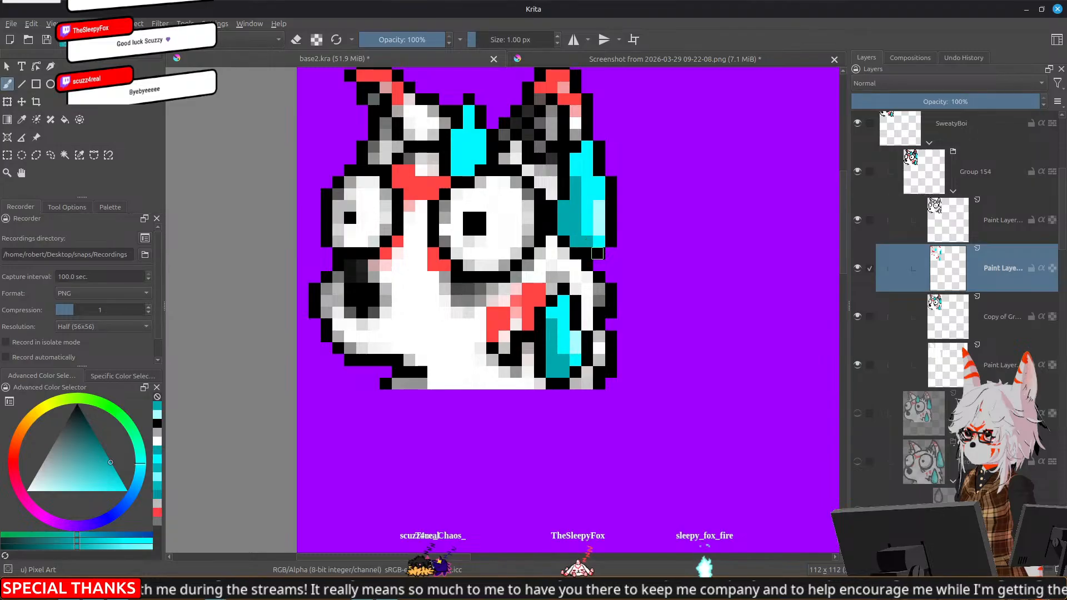
{"action": "scroll", "coordinate": [649, 320], "scroll_direction": "down", "scroll_amount": 4}
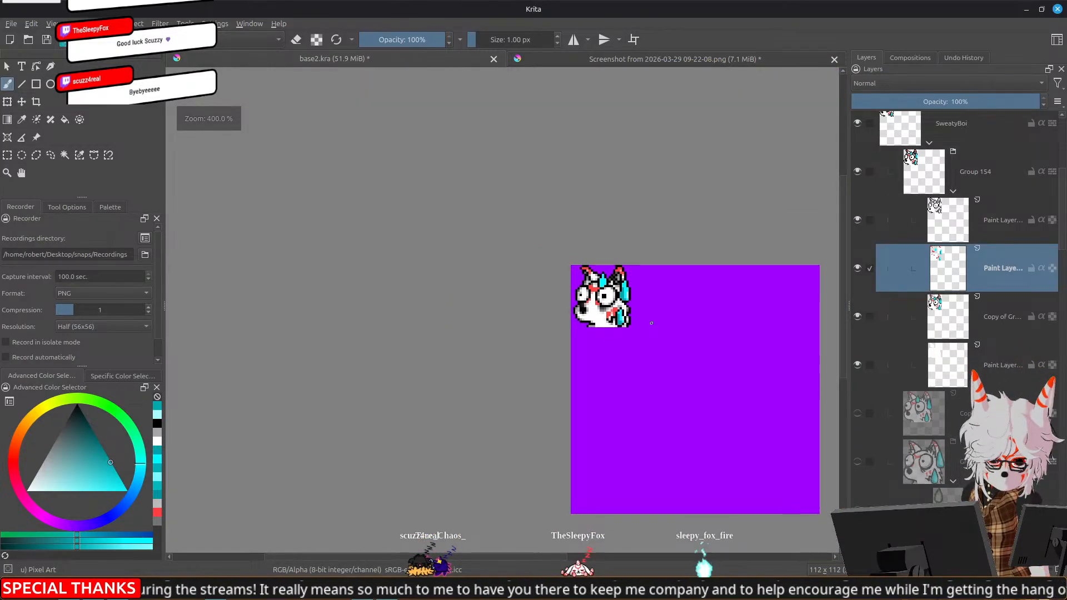
On the line-art paint layer, erase the forehead drop's dark outline and draw a black head outline across the gap between the ears
{"action": "scroll", "coordinate": [598, 311], "scroll_direction": "up", "scroll_amount": 3}
{"action": "mouse_move", "coordinate": [597, 311]}
{"action": "left_mouse_down"}
{"action": "mouse_move", "coordinate": [572, 247]}
{"action": "mouse_move", "coordinate": [599, 283]}
{"action": "mouse_move", "coordinate": [590, 309]}
{"action": "mouse_move", "coordinate": [610, 290]}
{"action": "left_mouse_up"}
{"action": "key", "text": "e"}
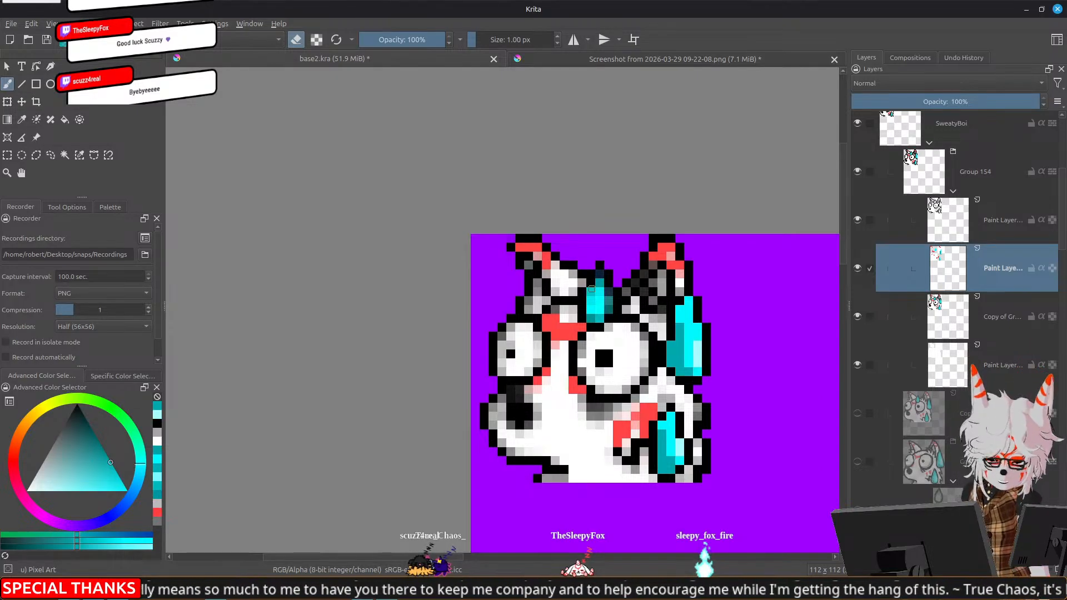
{"action": "left_click", "coordinate": [953, 221]}
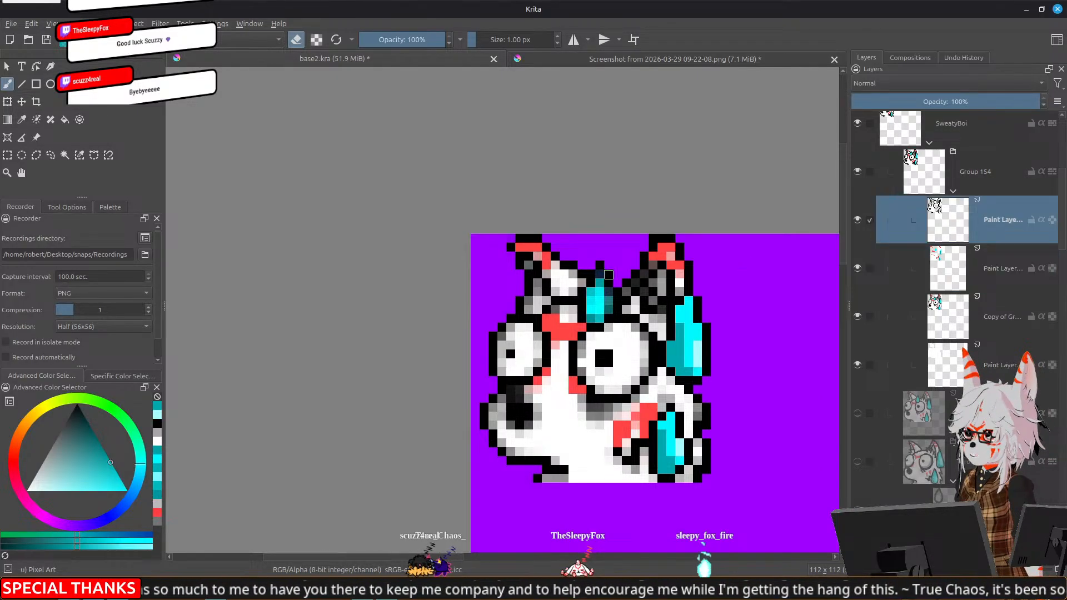
{"action": "mouse_move", "coordinate": [598, 267]}
{"action": "left_mouse_down"}
{"action": "mouse_move", "coordinate": [584, 302]}
{"action": "mouse_move", "coordinate": [609, 282]}
{"action": "mouse_move", "coordinate": [615, 294]}
{"action": "mouse_move", "coordinate": [582, 319]}
{"action": "left_mouse_up"}
{"action": "left_click", "coordinate": [615, 310]}
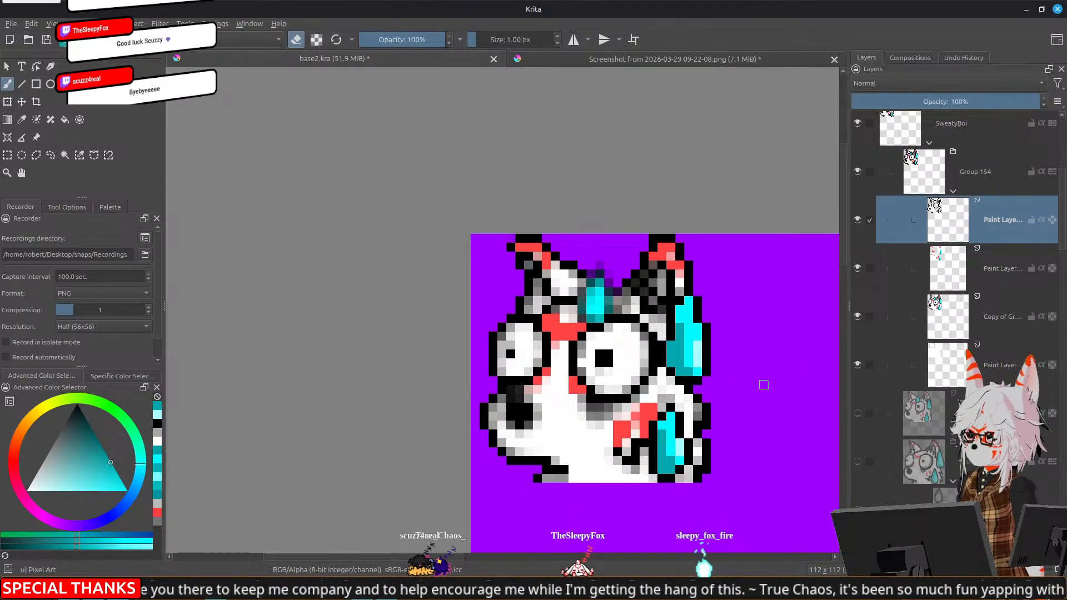
{"action": "key", "text": "e"}
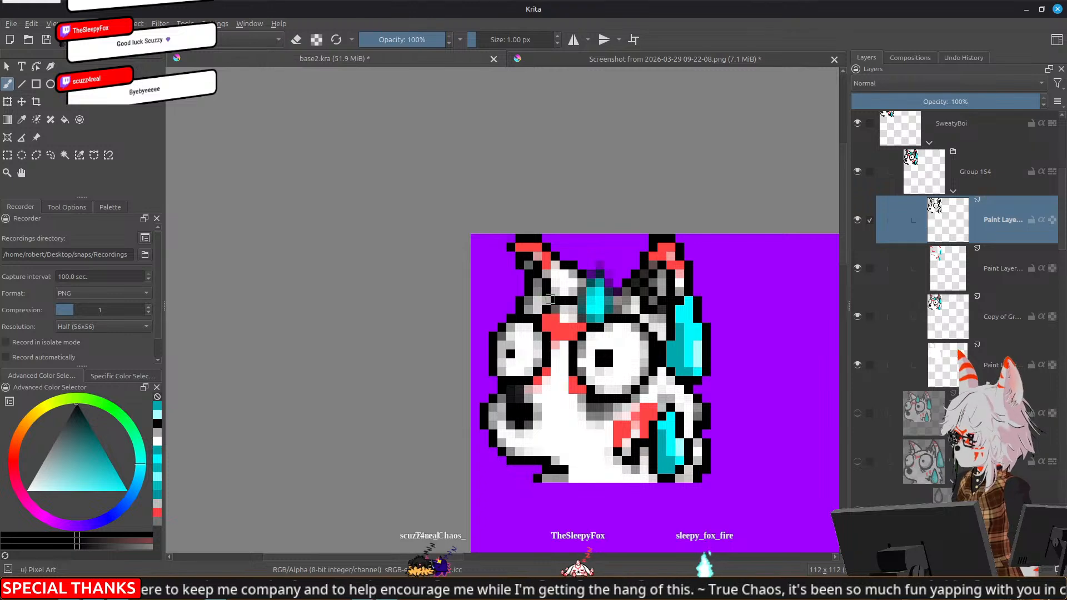
{"action": "left_click_drag", "start_coordinate": [582, 295], "coordinate": [613, 293]}
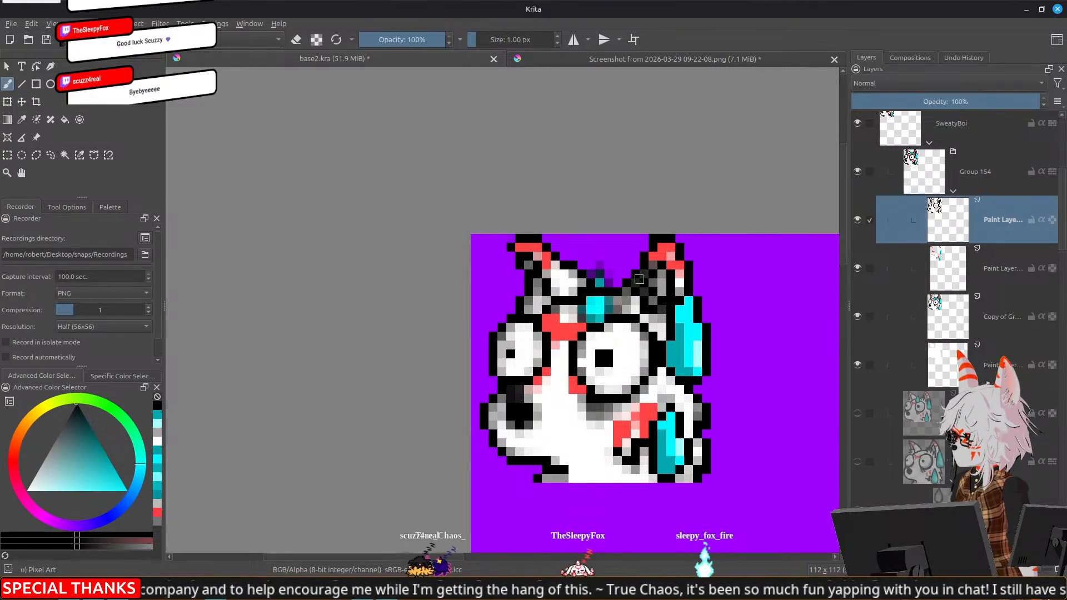
Erase the leftover forehead drop pixels above and below the head outline on the copied group layer
{"action": "left_click", "coordinate": [967, 338]}
{"action": "key", "text": "e"}
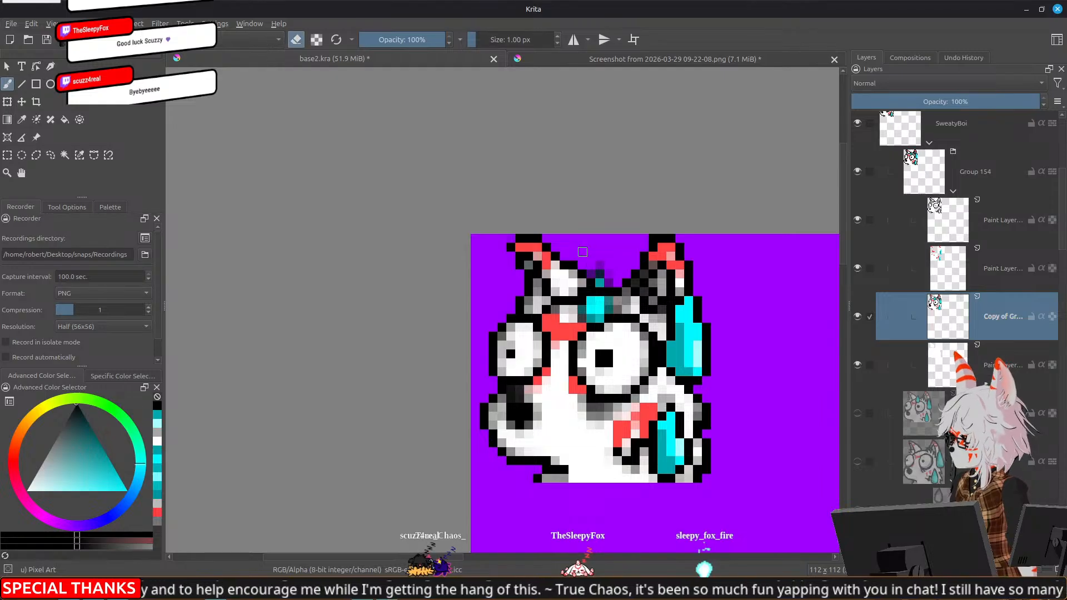
{"action": "left_click_drag", "start_coordinate": [600, 283], "coordinate": [610, 283]}
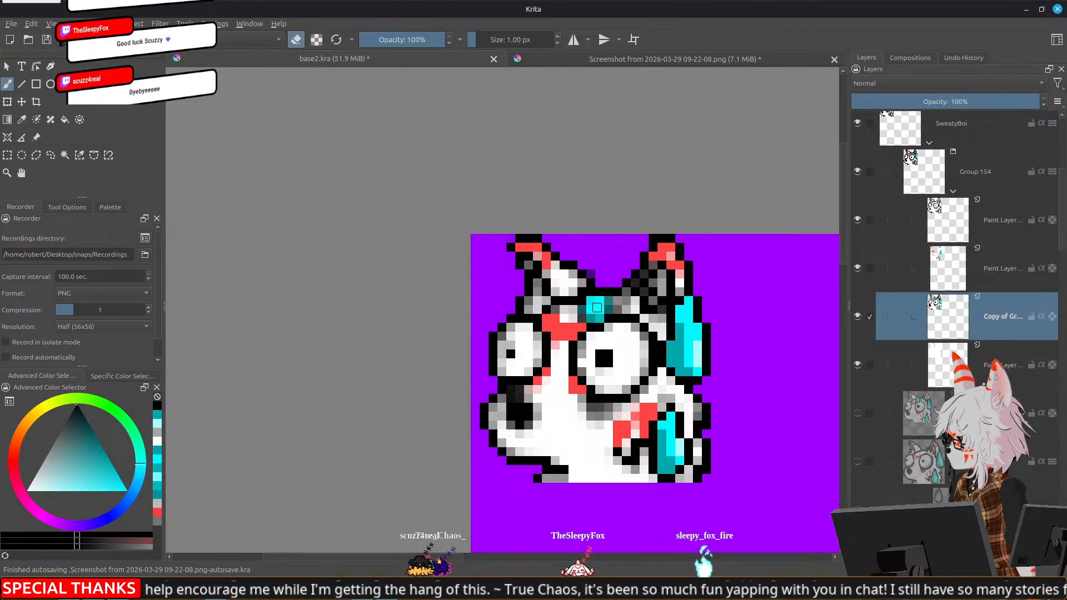
{"action": "mouse_move", "coordinate": [574, 318]}
{"action": "left_mouse_down"}
{"action": "mouse_move", "coordinate": [605, 300]}
{"action": "mouse_move", "coordinate": [609, 310]}
{"action": "mouse_move", "coordinate": [592, 316]}
{"action": "left_mouse_up"}
{"action": "left_click", "coordinate": [559, 380], "text": "ctrl"}
Repaint the erased forehead area above the large eye with sampled white and grey pixels
{"action": "key", "text": "e"}
{"action": "left_click", "coordinate": [617, 309], "text": "ctrl"}
{"action": "left_click", "coordinate": [621, 307], "text": "ctrl"}
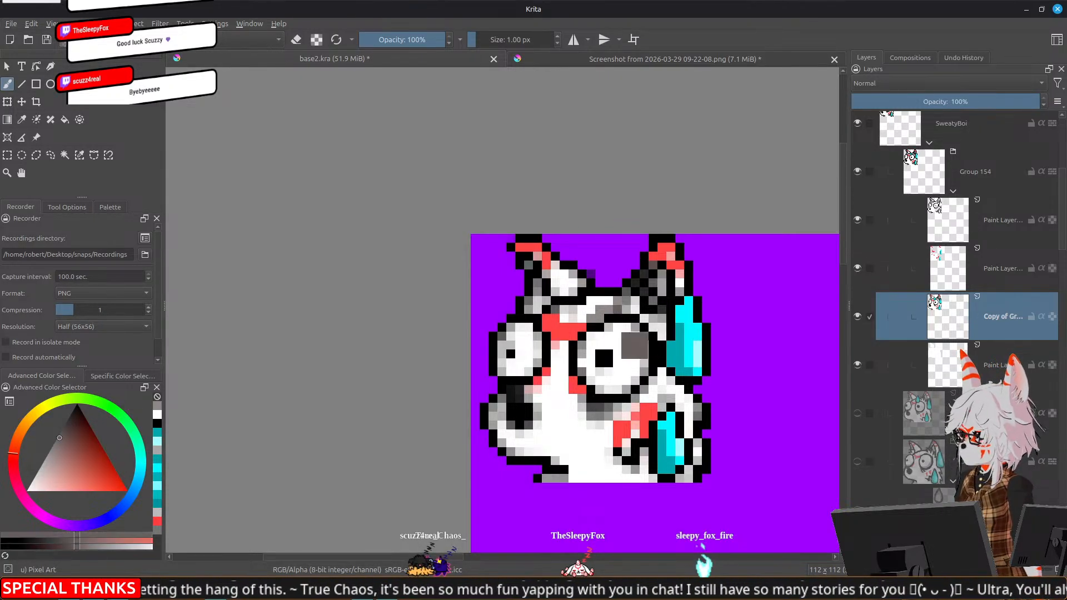
{"action": "left_click", "coordinate": [600, 318]}
{"action": "left_click", "coordinate": [598, 407], "text": "ctrl"}
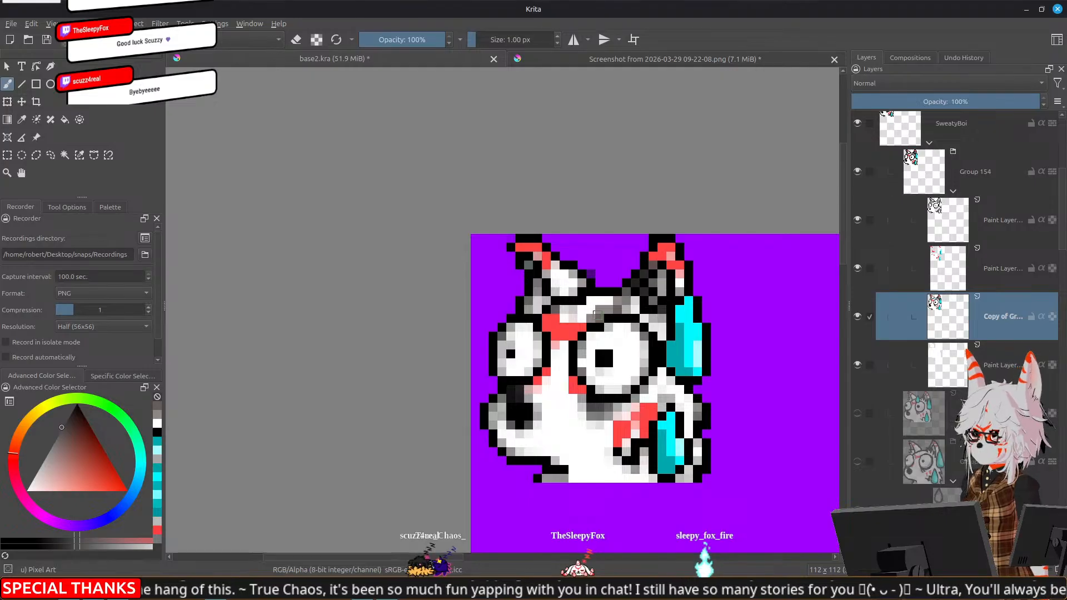
{"action": "left_click", "coordinate": [607, 315], "text": "ctrl"}
{"action": "left_click", "coordinate": [601, 318]}
{"action": "left_click", "coordinate": [607, 325], "text": "ctrl"}
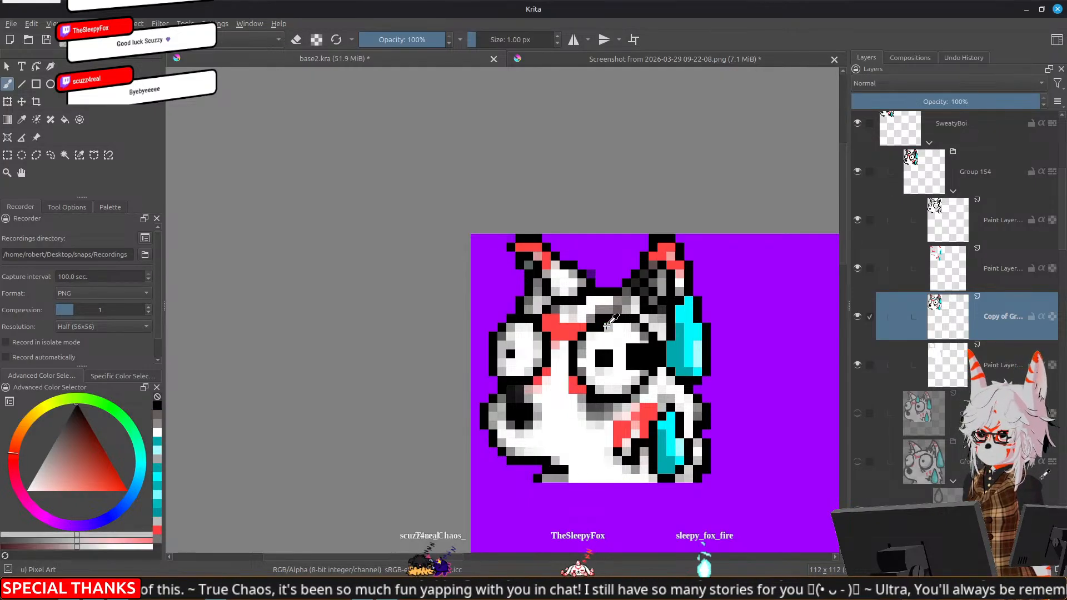
{"action": "left_click", "coordinate": [600, 327]}
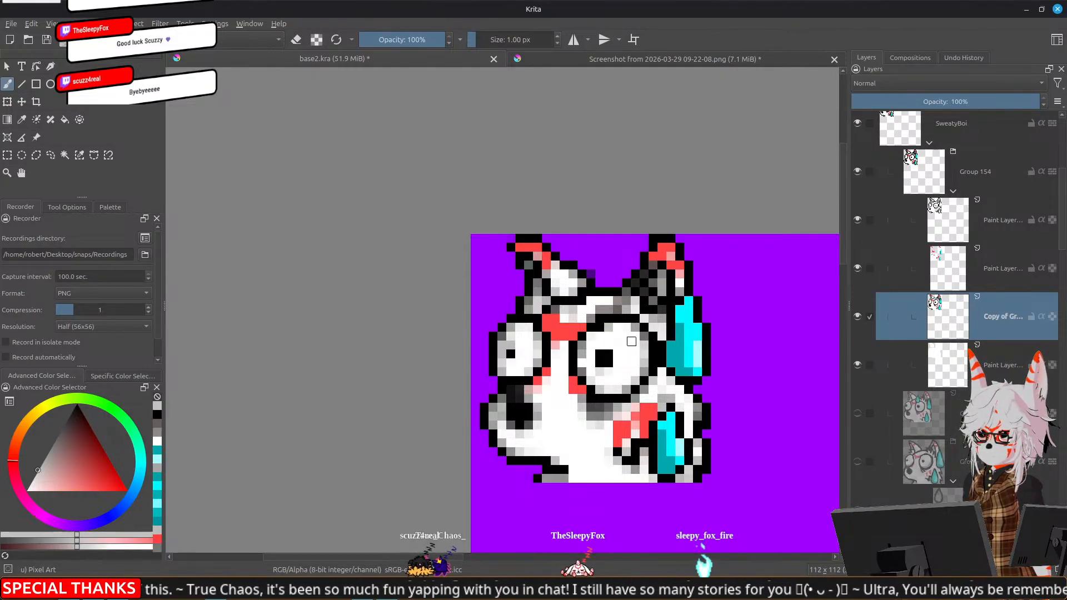
Make the line-art paint layer active, check the small emote at 100% zoom and save base2.kra
{"action": "left_click", "coordinate": [945, 222]}
{"action": "key", "text": "e"}
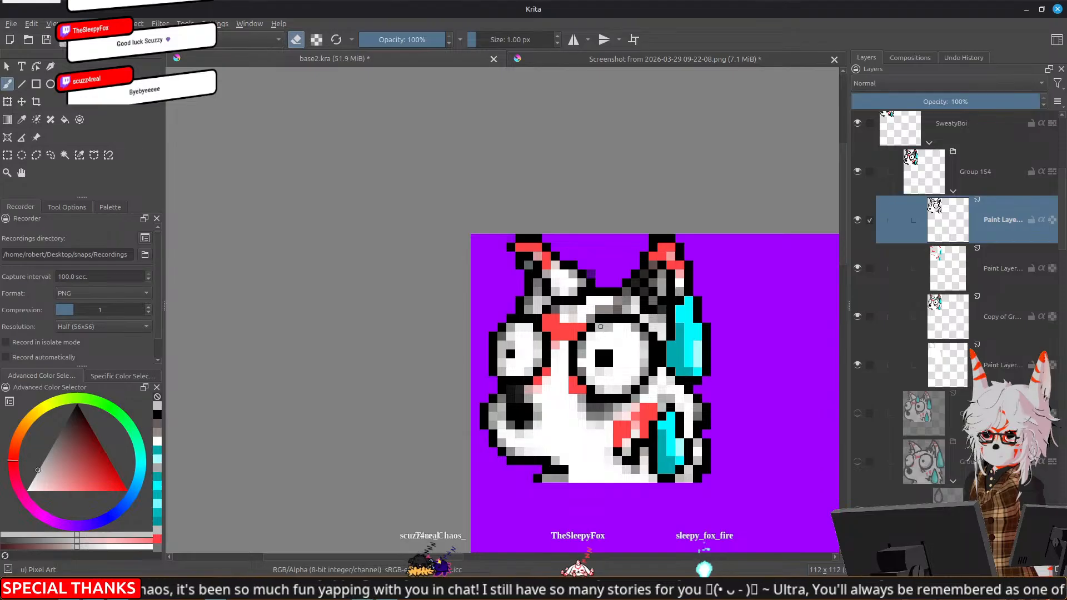
{"action": "scroll", "coordinate": [637, 330], "scroll_direction": "down", "scroll_amount": 6}
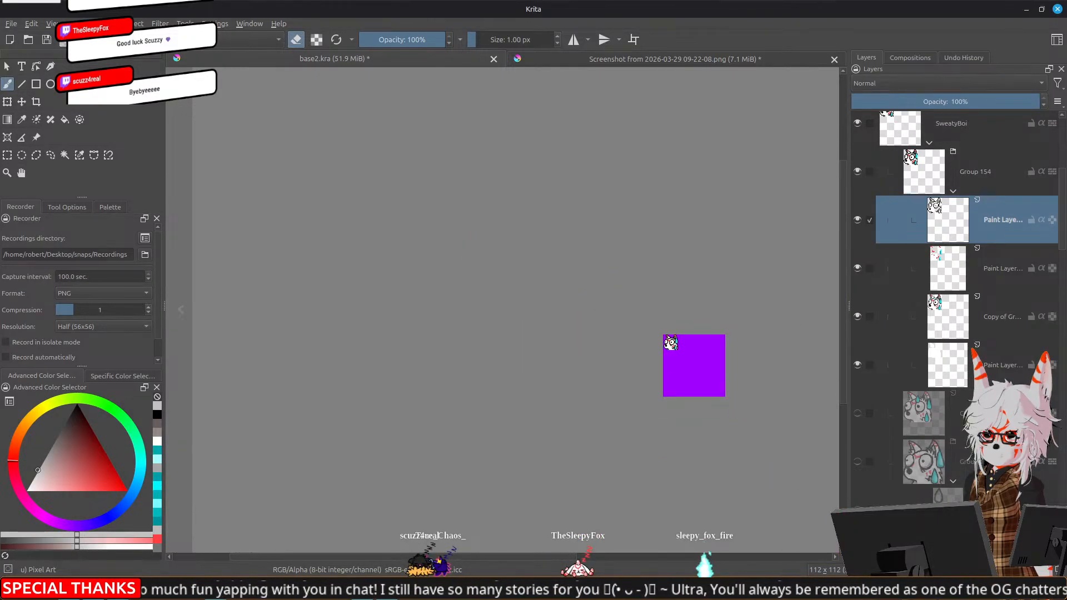
{"action": "left_click_drag", "start_coordinate": [711, 361], "coordinate": [608, 348]}
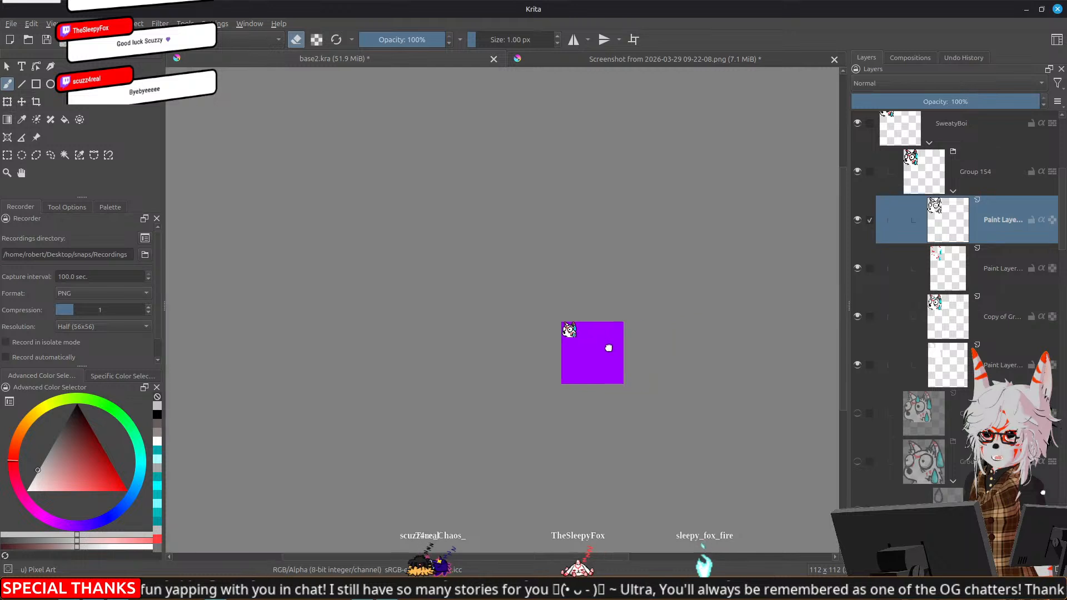
{"action": "scroll", "coordinate": [609, 349], "scroll_direction": "down", "scroll_amount": 1}
{"action": "scroll", "coordinate": [609, 348], "scroll_direction": "up", "scroll_amount": 1}
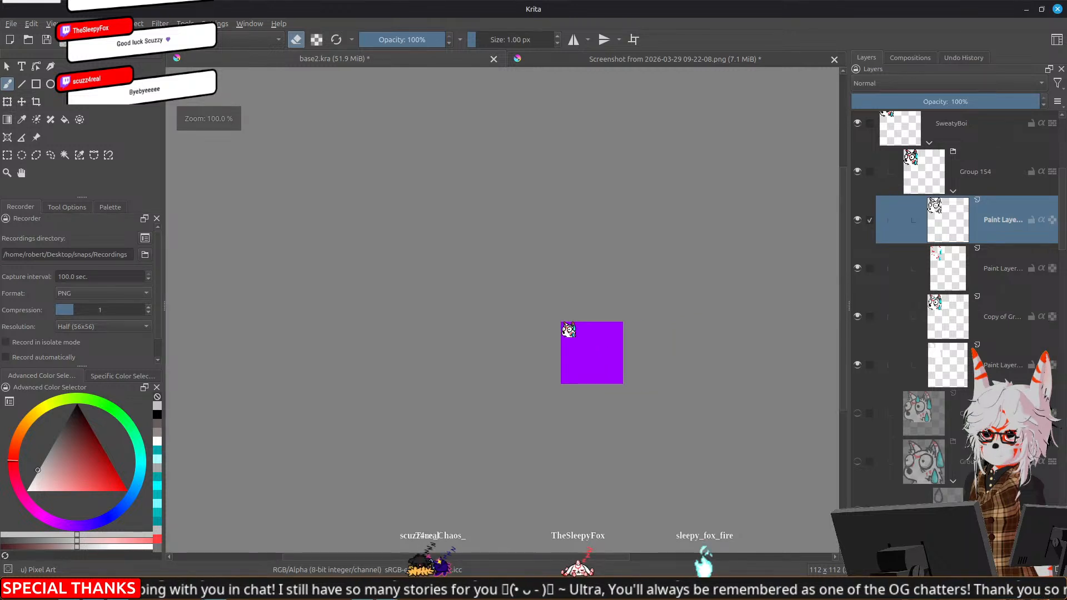
{"action": "key", "text": "ctrl+s"}
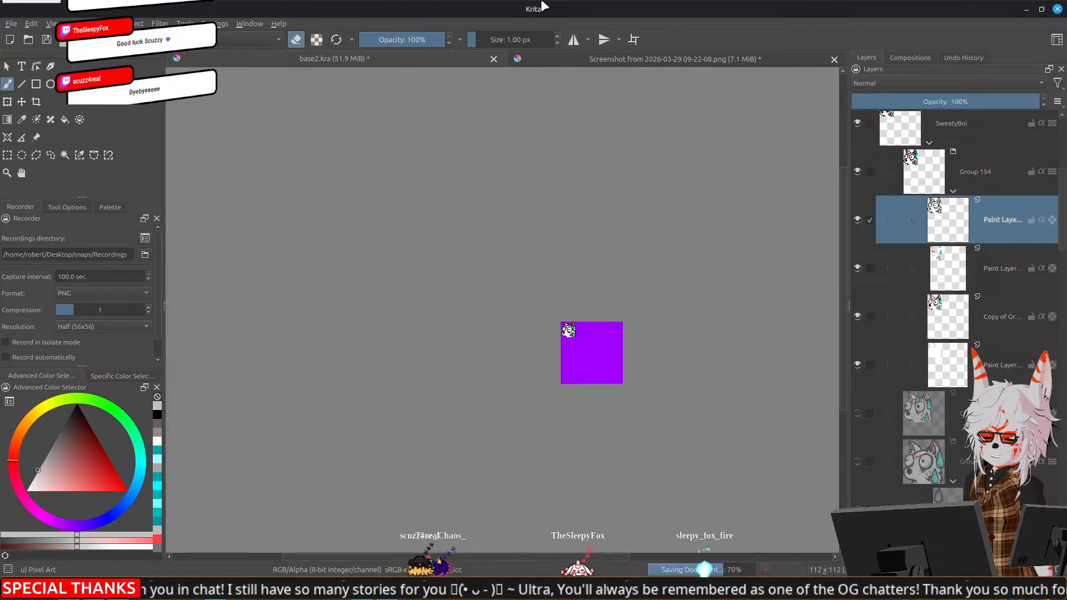
Review the emote rankings in the tier list document, leave the heart emote's transform and return to base2.kra
{"action": "left_click", "coordinate": [669, 60]}
{"action": "left_click_drag", "start_coordinate": [436, 284], "coordinate": [395, 177]}
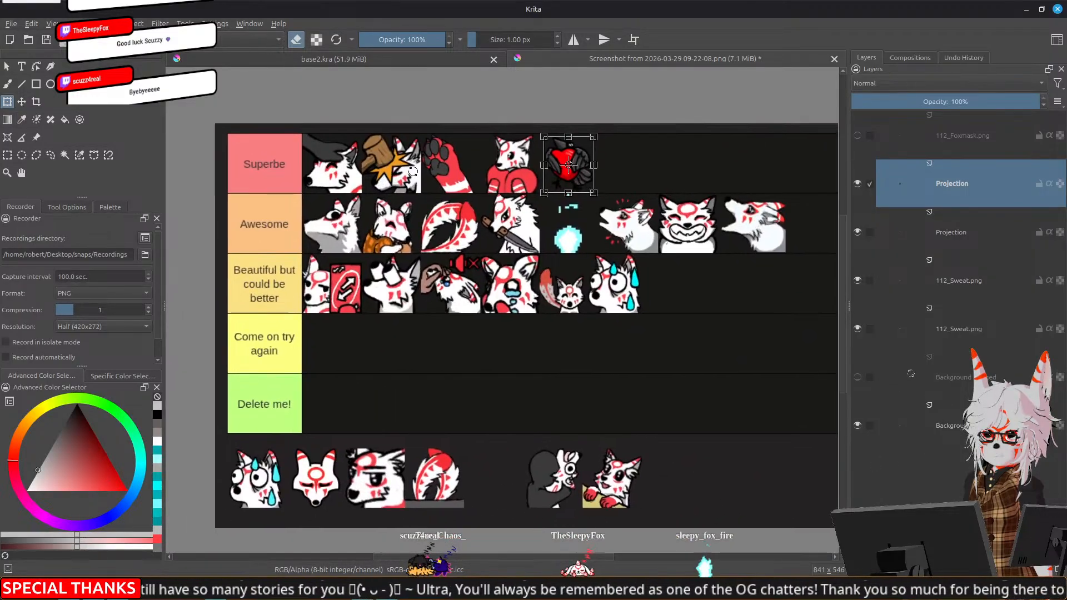
{"action": "left_click", "coordinate": [6, 65]}
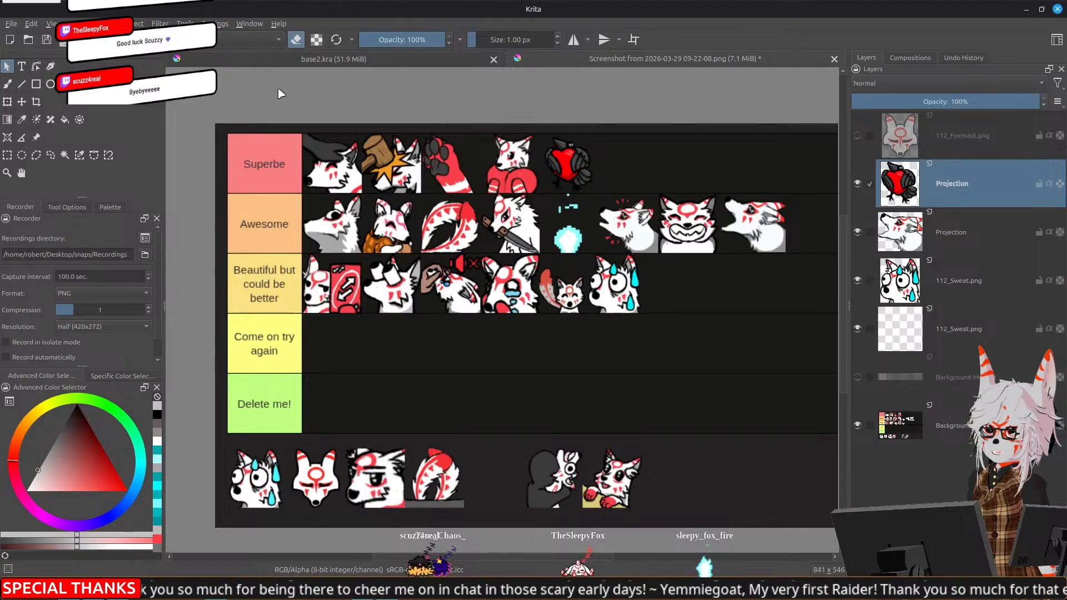
{"action": "left_click", "coordinate": [319, 60]}
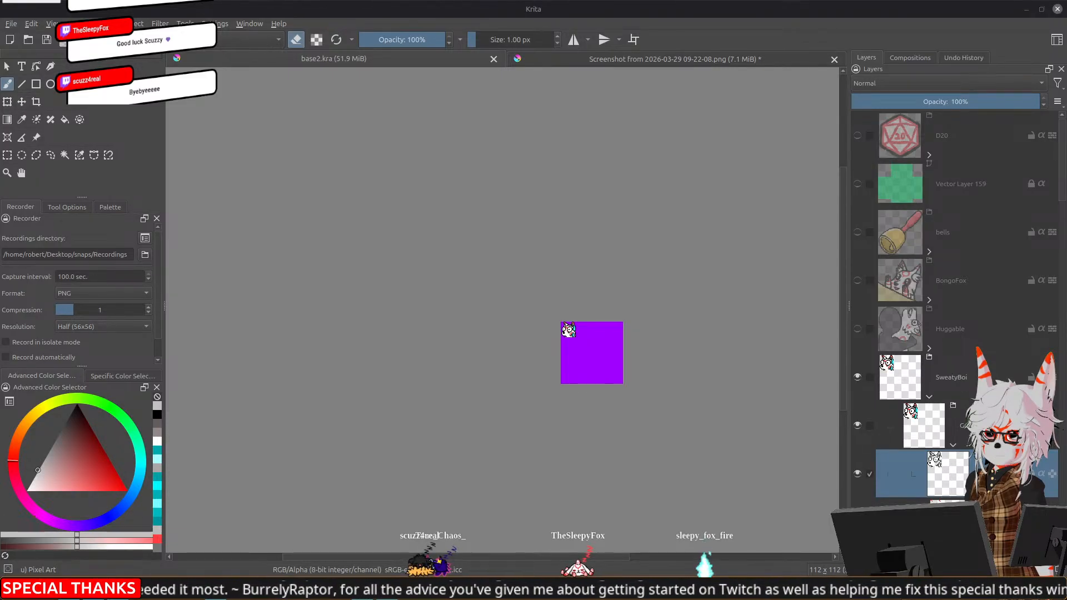
Switch to the terminal, stop the running webcam stream, rerun its last command and return to Krita
{"action": "left_click", "coordinate": [72, 589]}
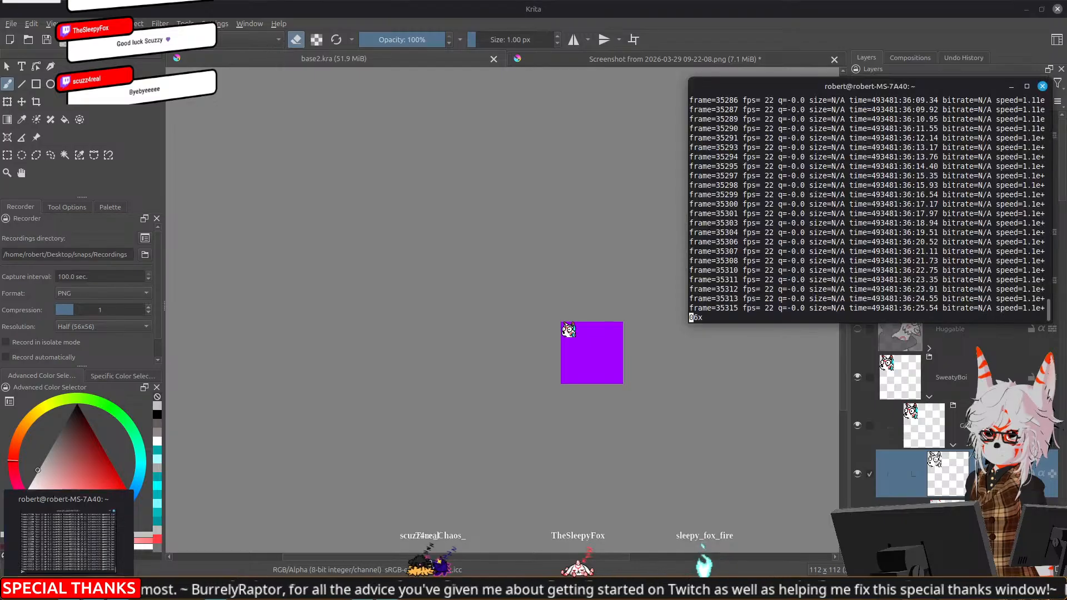
{"action": "key", "text": "ctrl+c"}
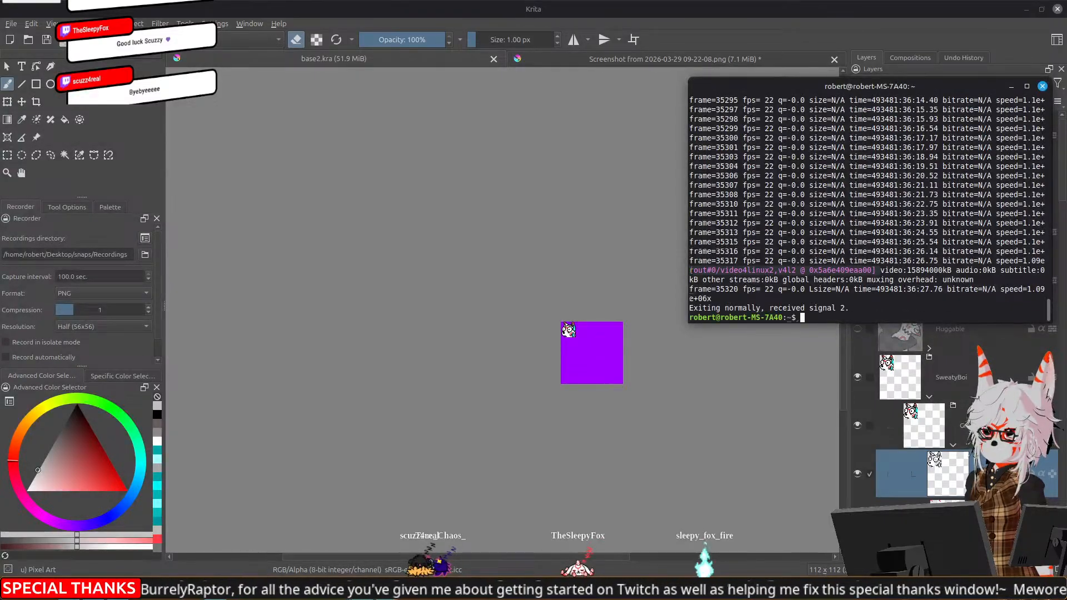
{"action": "key", "text": "Up"}
{"action": "key", "text": "Return"}
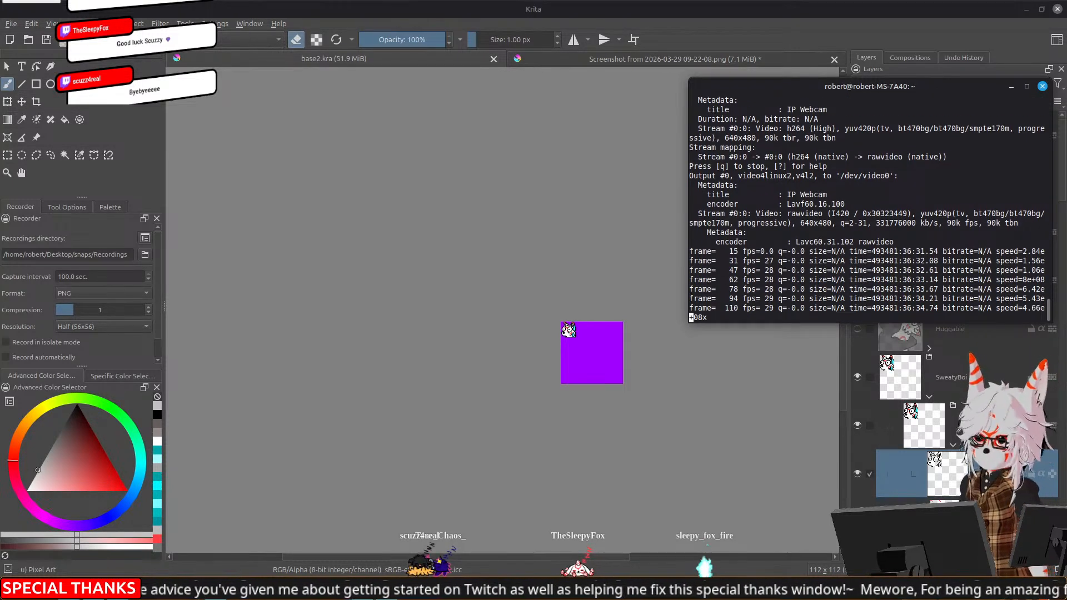
{"action": "left_click", "coordinate": [753, 10]}
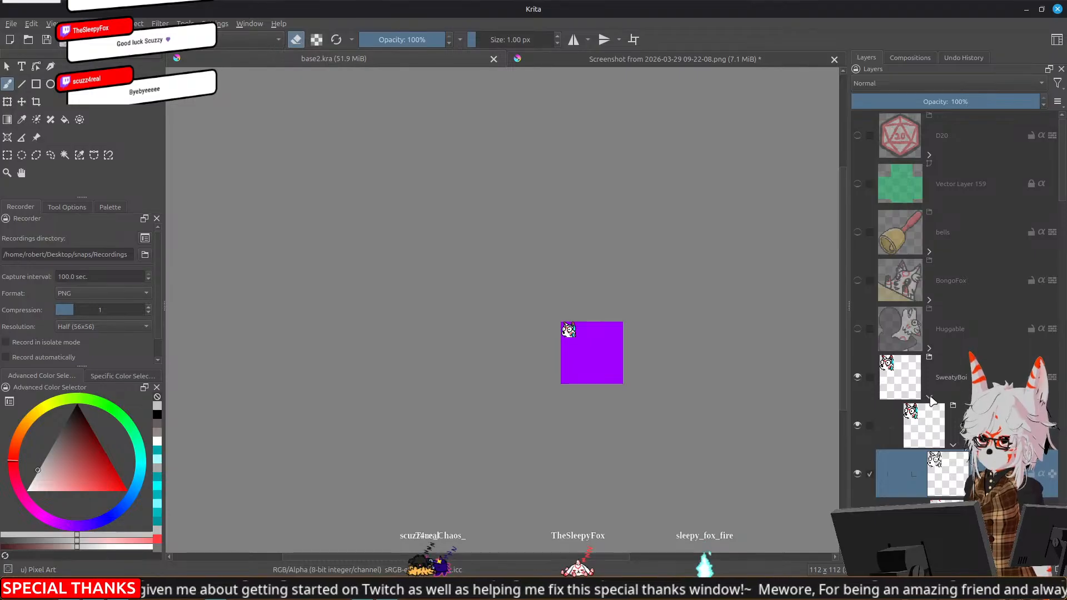
Collapse the SweatyBoi group and show Group 50, the fox emote with the muted speaker
{"action": "left_click", "coordinate": [929, 396]}
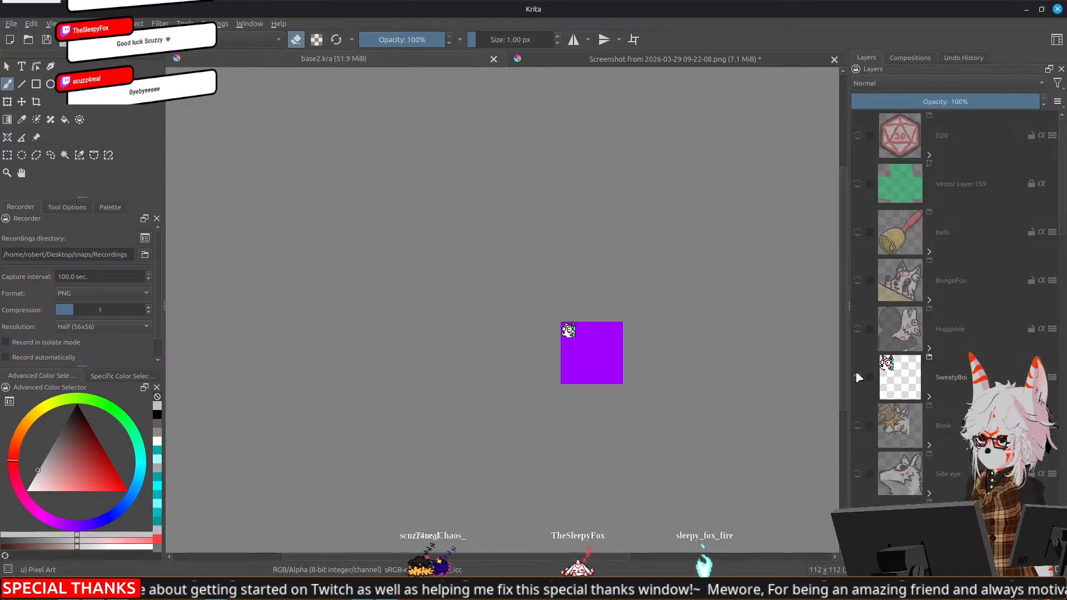
{"action": "mouse_move", "coordinate": [859, 378]}
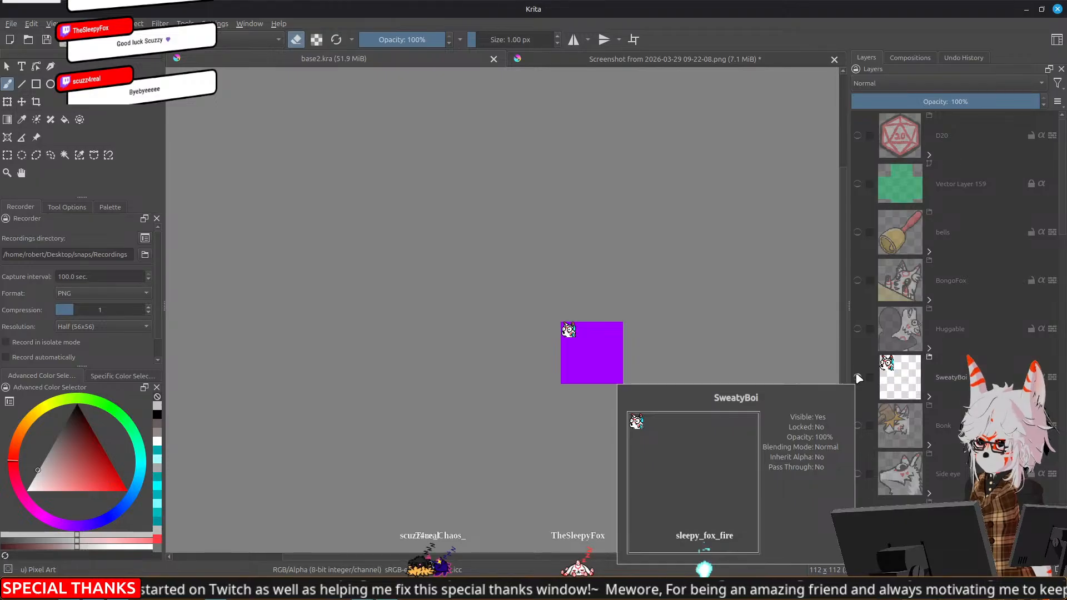
{"action": "scroll", "coordinate": [896, 417], "scroll_direction": "down", "scroll_amount": 3}
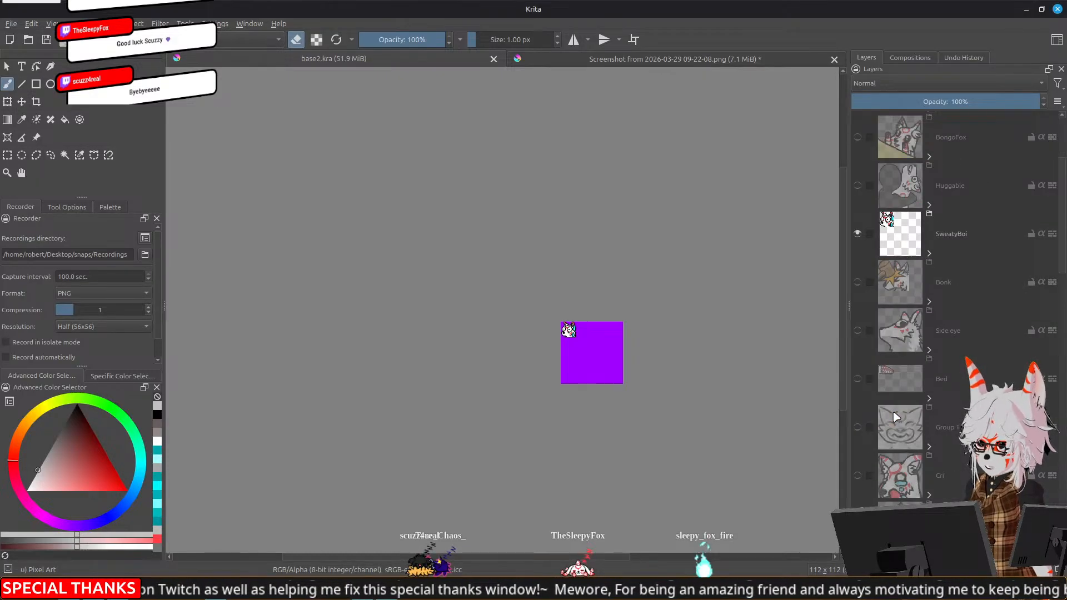
{"action": "scroll", "coordinate": [896, 417], "scroll_direction": "down", "scroll_amount": 6}
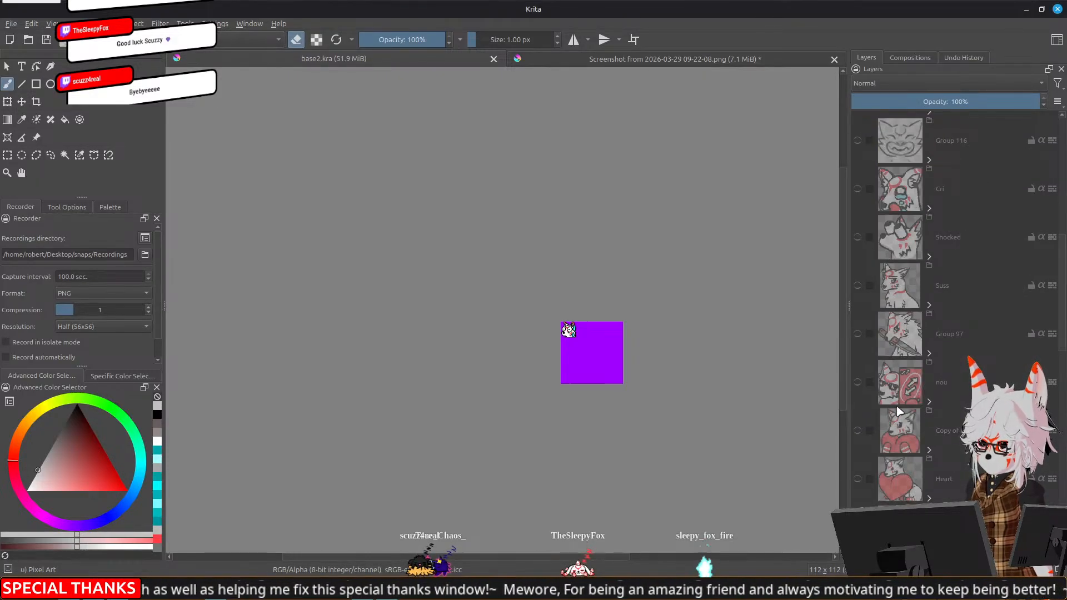
{"action": "scroll", "coordinate": [917, 414], "scroll_direction": "down", "scroll_amount": 5}
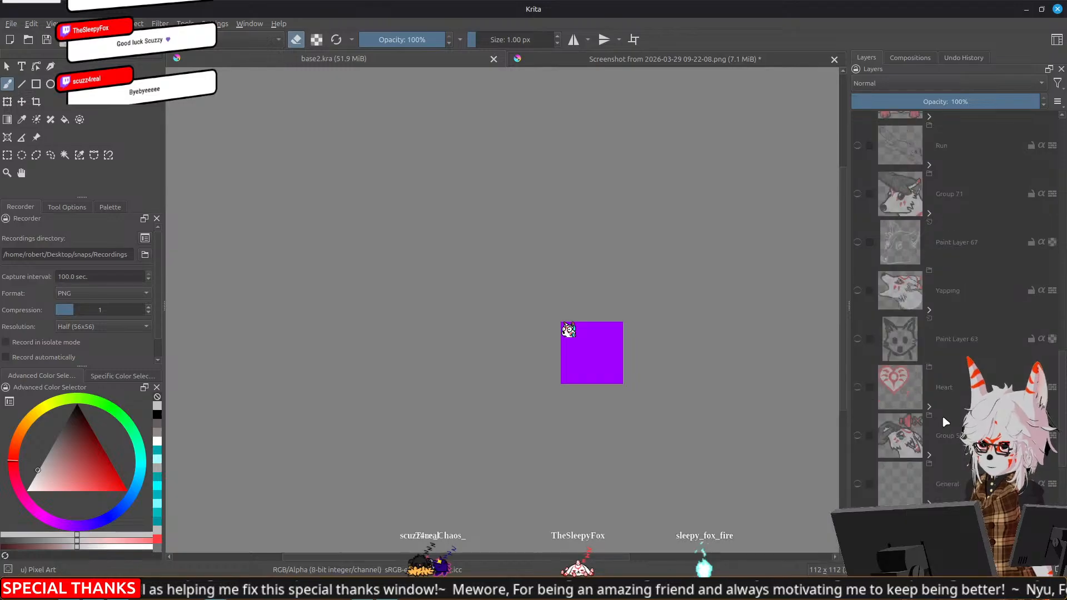
{"action": "left_click", "coordinate": [858, 436]}
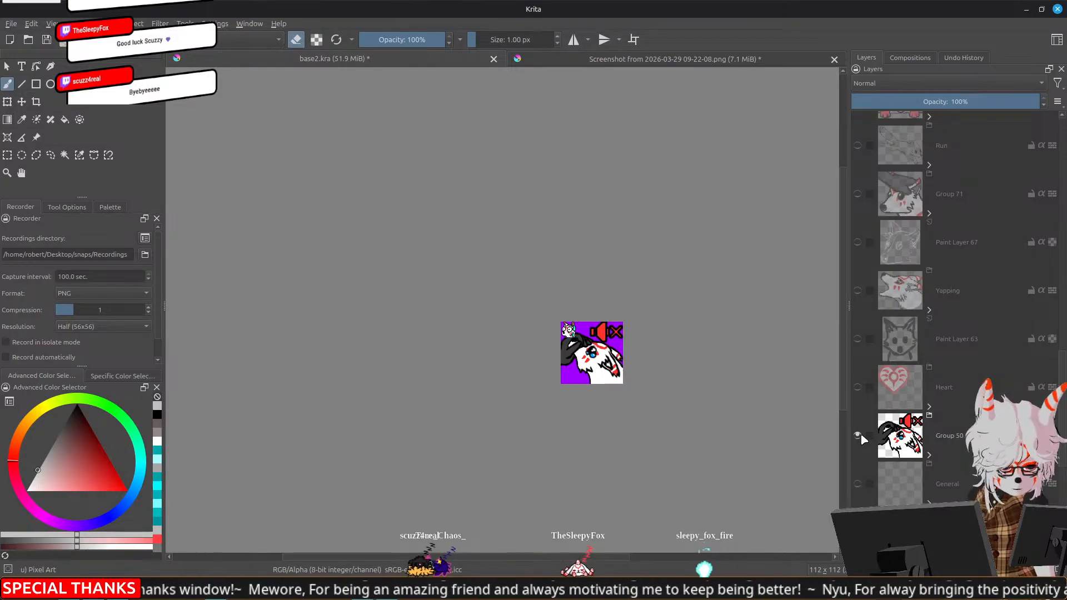
Expand Group 50 and its 112 subgroup, and make the fox head's line-art layer active
{"action": "left_click", "coordinate": [928, 455]}
{"action": "scroll", "coordinate": [909, 483], "scroll_direction": "down", "scroll_amount": 2}
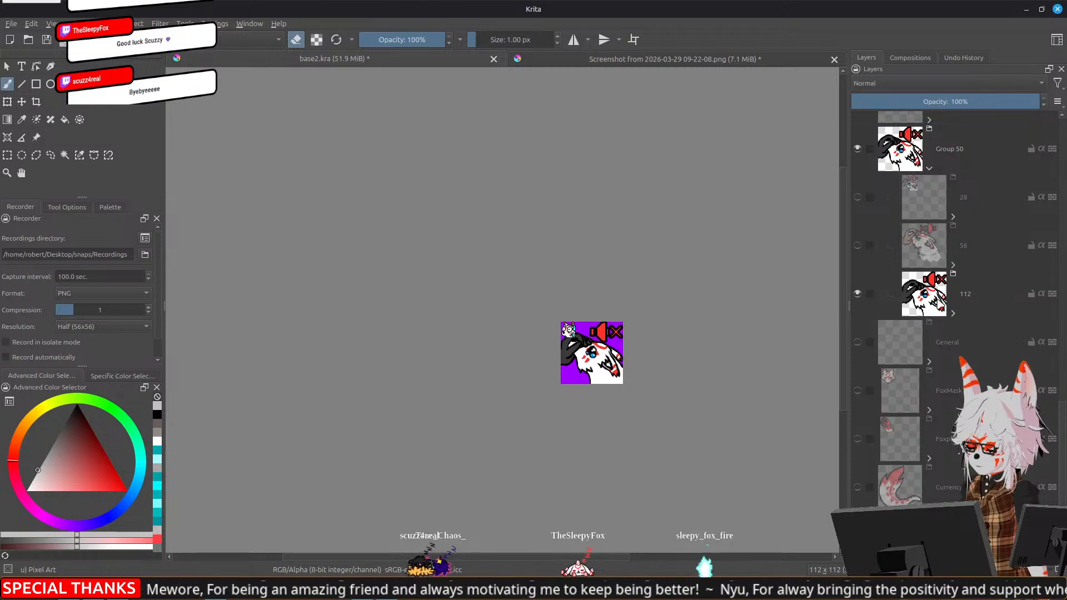
{"action": "left_click", "coordinate": [941, 304]}
{"action": "left_click", "coordinate": [952, 314]}
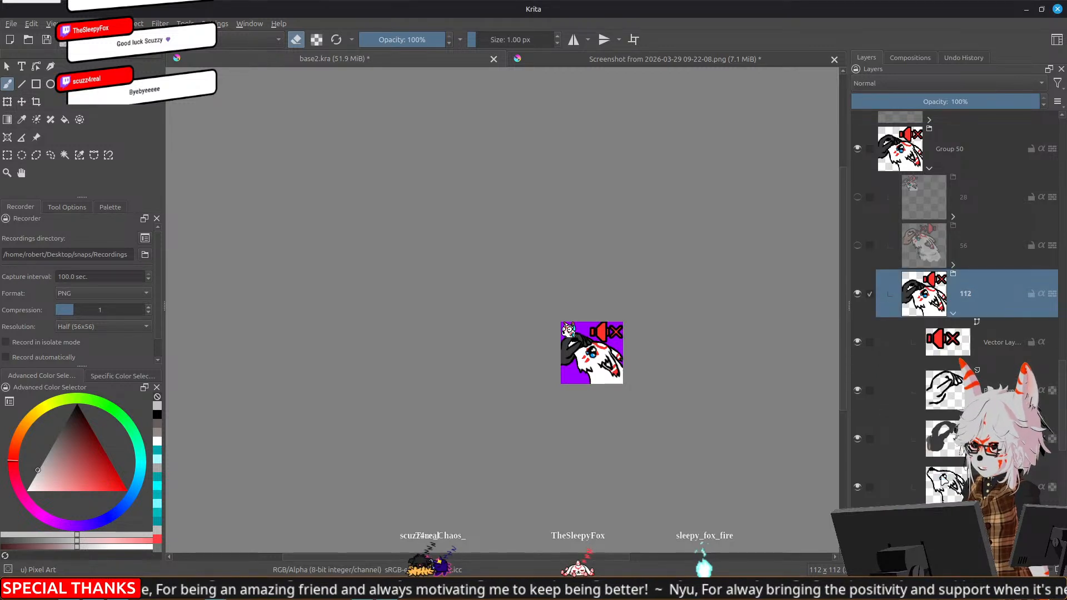
{"action": "left_click", "coordinate": [943, 470]}
Choose the Basic-5 Size brush at 13 px and erase part of the neck outline below the fox's chin
{"action": "scroll", "coordinate": [593, 335], "scroll_direction": "up", "scroll_amount": 4}
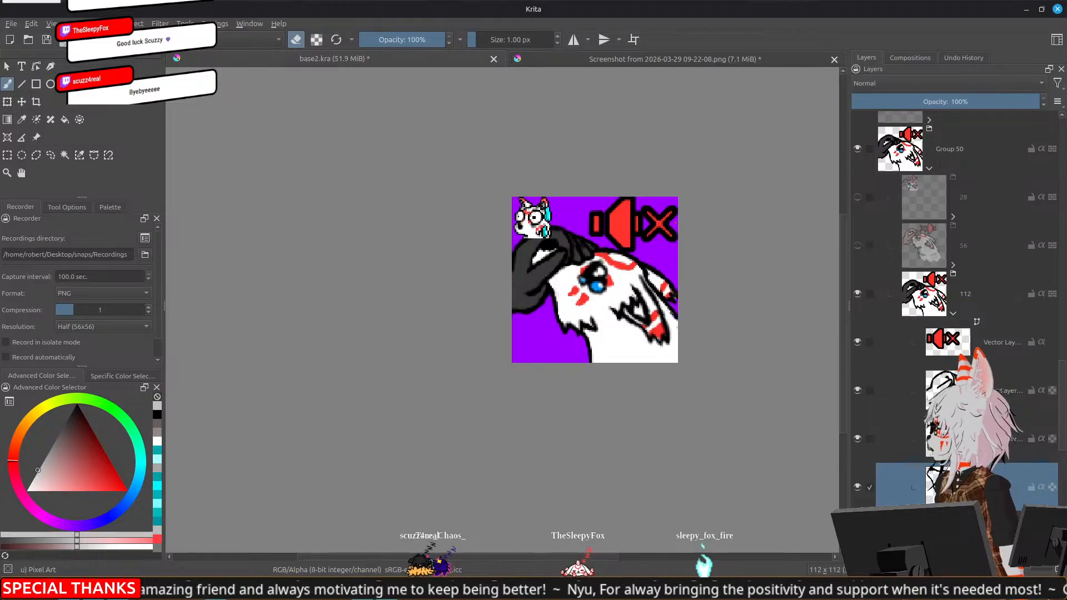
{"action": "key", "text": "F6"}
{"action": "left_click", "coordinate": [261, 84]}
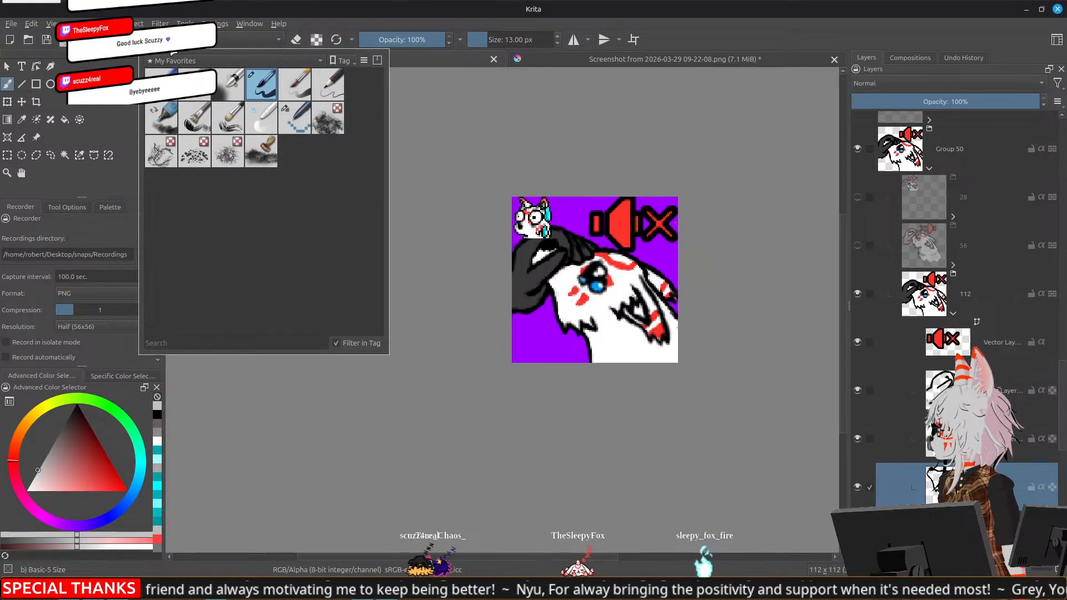
{"action": "scroll", "coordinate": [600, 338], "scroll_direction": "up", "scroll_amount": 4}
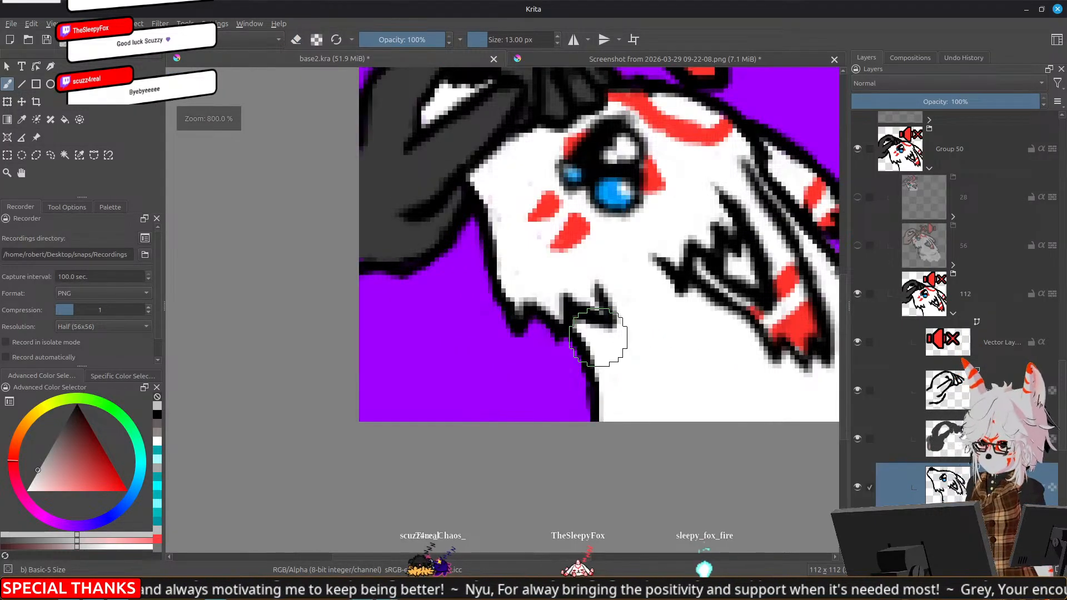
{"action": "key", "text": "e"}
{"action": "mouse_move", "coordinate": [595, 367]}
{"action": "left_mouse_down"}
{"action": "mouse_move", "coordinate": [589, 382]}
{"action": "mouse_move", "coordinate": [598, 358]}
{"action": "mouse_move", "coordinate": [574, 364]}
{"action": "left_mouse_up"}
{"action": "key", "text": "e"}
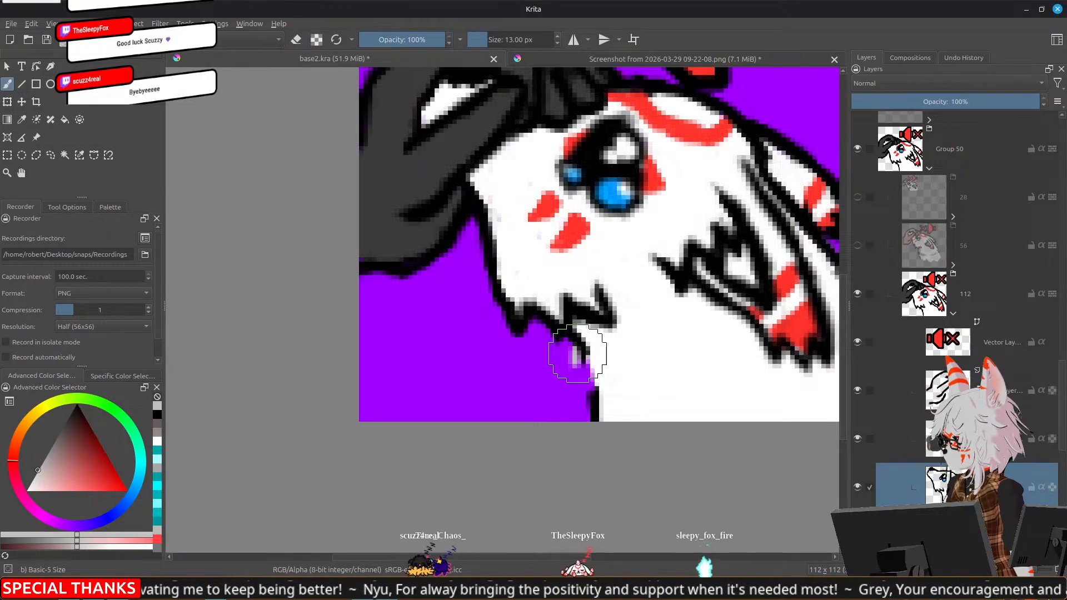
Redraw the neck outline below the fox's chin as jagged black fur tufts, erasing the excess parts of the strokes
{"action": "left_click_drag", "start_coordinate": [576, 352], "coordinate": [575, 359]}
{"action": "left_click_drag", "start_coordinate": [576, 352], "coordinate": [565, 393]}
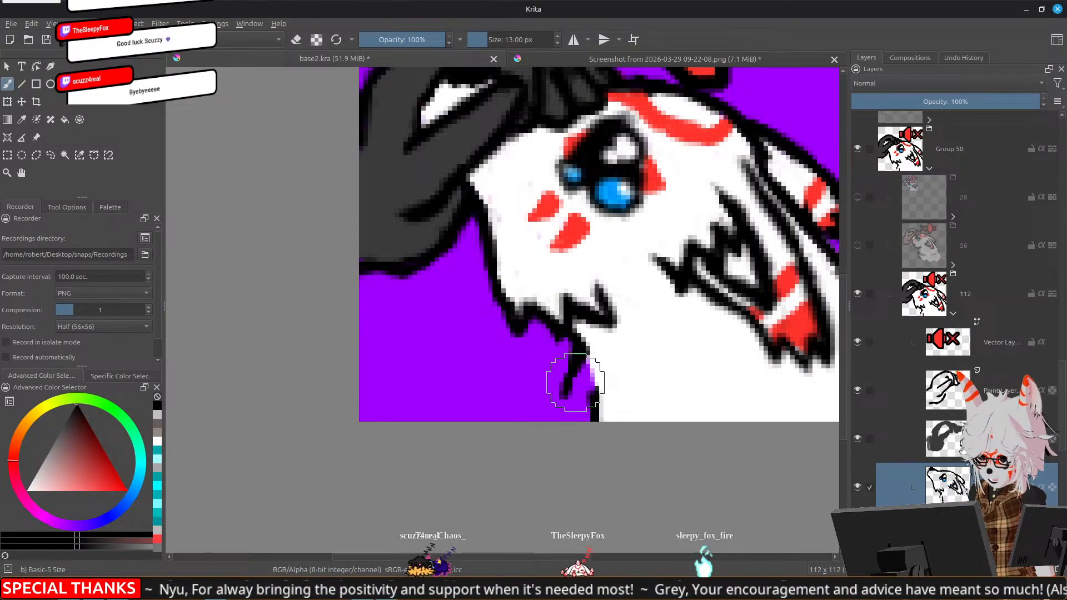
{"action": "key", "text": "e"}
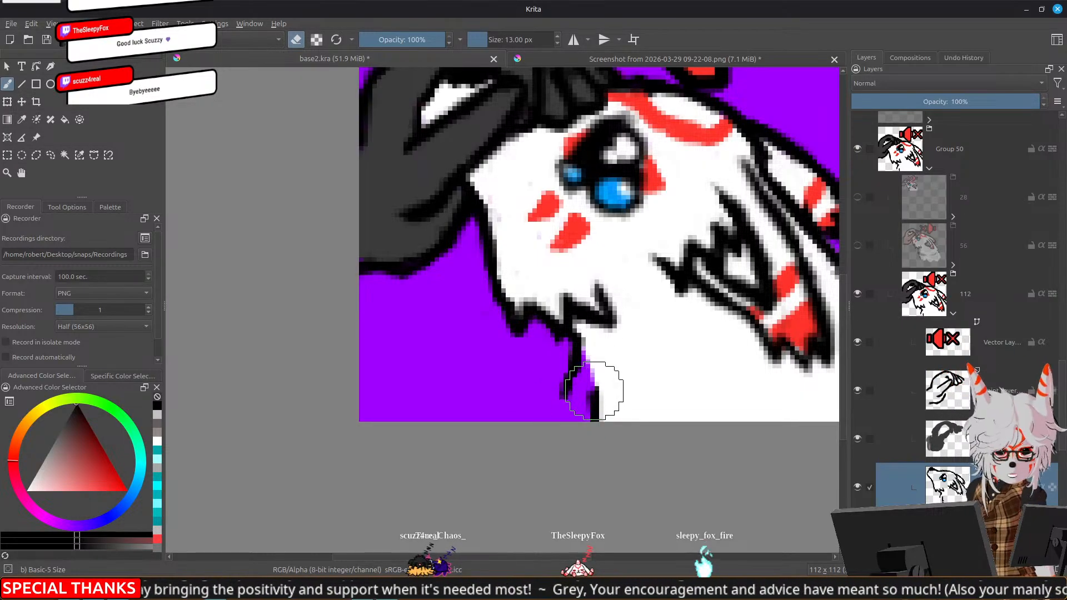
{"action": "key", "text": "e"}
{"action": "left_click_drag", "start_coordinate": [566, 397], "coordinate": [592, 397]}
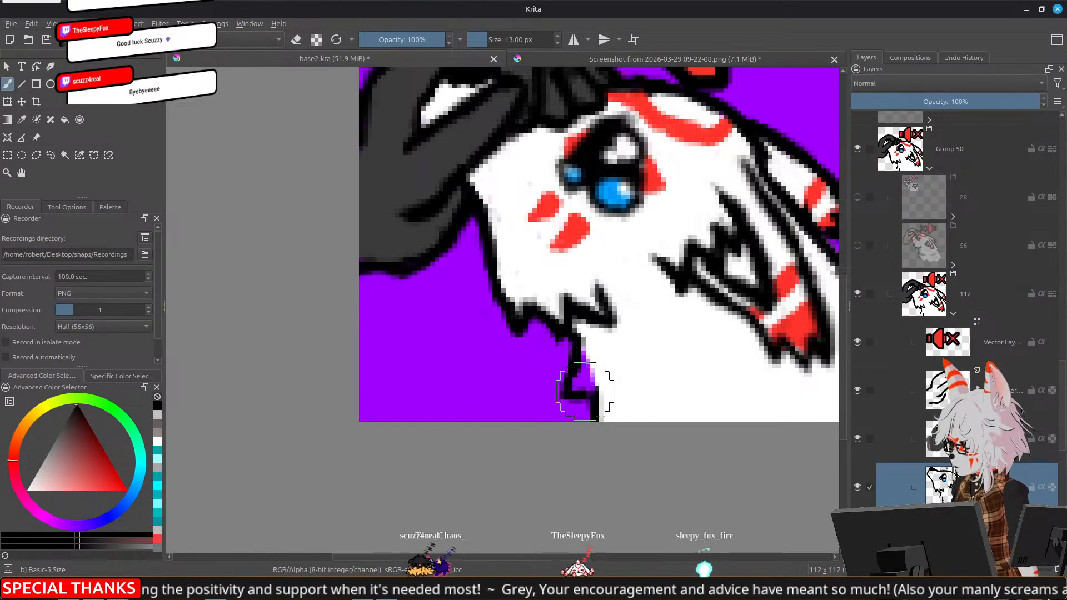
{"action": "key", "text": "e"}
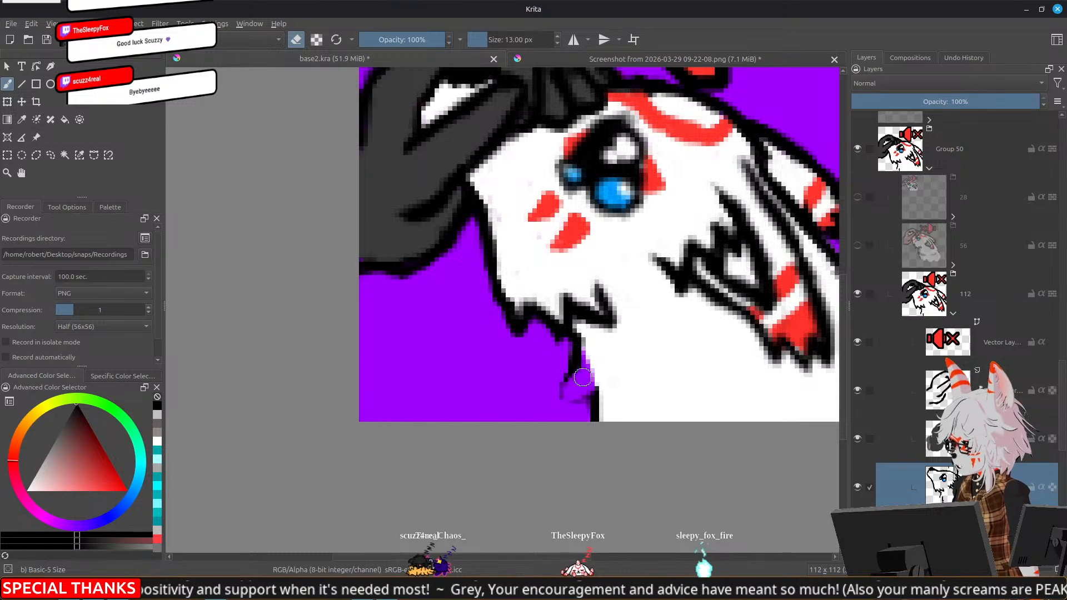
{"action": "key", "text": "e"}
{"action": "key", "text": "e"}
{"action": "mouse_move", "coordinate": [581, 340]}
{"action": "left_mouse_down"}
{"action": "mouse_move", "coordinate": [568, 380]}
{"action": "mouse_move", "coordinate": [569, 337]}
{"action": "mouse_move", "coordinate": [566, 373]}
{"action": "mouse_move", "coordinate": [575, 374]}
{"action": "mouse_move", "coordinate": [566, 376]}
{"action": "mouse_move", "coordinate": [587, 371]}
{"action": "mouse_move", "coordinate": [596, 391]}
{"action": "mouse_move", "coordinate": [590, 398]}
{"action": "mouse_move", "coordinate": [587, 378]}
{"action": "mouse_move", "coordinate": [566, 407]}
{"action": "mouse_move", "coordinate": [597, 412]}
{"action": "left_mouse_up"}
{"action": "key", "text": "e"}
{"action": "key", "text": "e"}
{"action": "key", "text": "e"}
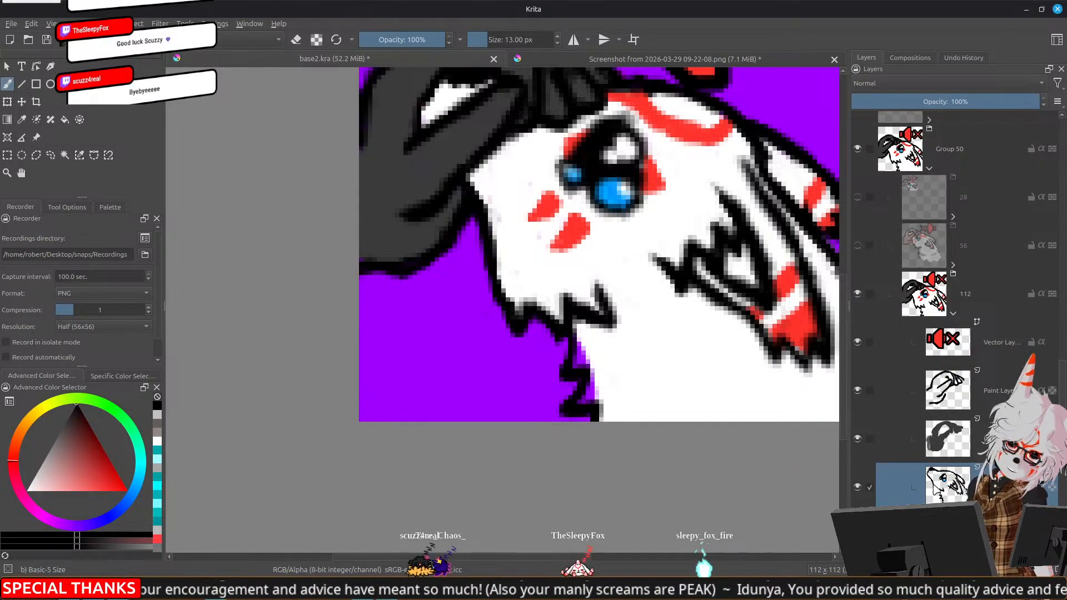
On the paint layer with the red markings, paint white between the new jagged neck outline and the fox's body
{"action": "scroll", "coordinate": [1061, 378], "scroll_direction": "down", "scroll_amount": 5}
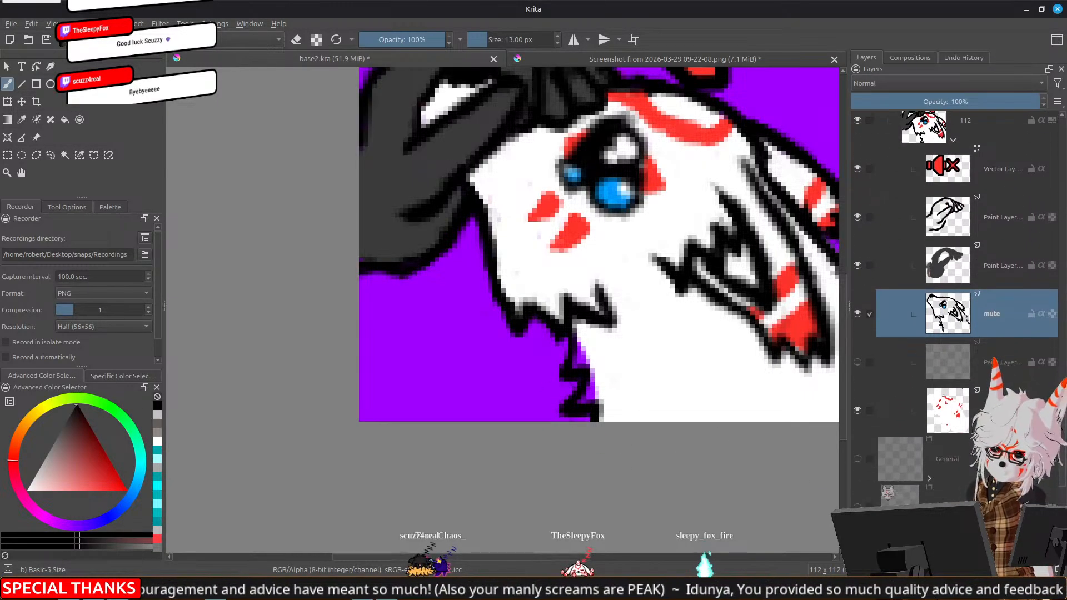
{"action": "left_click", "coordinate": [947, 411]}
{"action": "left_click", "coordinate": [680, 394], "text": "ctrl"}
{"action": "mouse_move", "coordinate": [594, 359]}
{"action": "left_mouse_down"}
{"action": "mouse_move", "coordinate": [575, 363]}
{"action": "mouse_move", "coordinate": [587, 359]}
{"action": "mouse_move", "coordinate": [587, 400]}
{"action": "mouse_move", "coordinate": [620, 399]}
{"action": "left_mouse_up"}
{"action": "scroll", "coordinate": [644, 392], "scroll_direction": "down", "scroll_amount": 1}
{"action": "scroll", "coordinate": [645, 393], "scroll_direction": "down", "scroll_amount": 5}
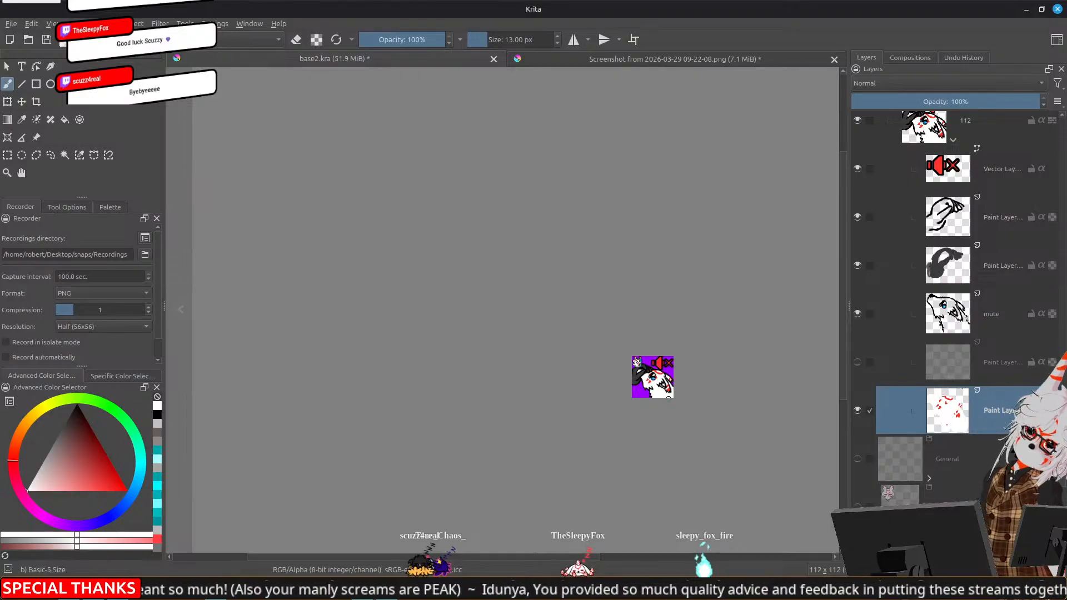
{"action": "scroll", "coordinate": [668, 397], "scroll_direction": "up", "scroll_amount": 4}
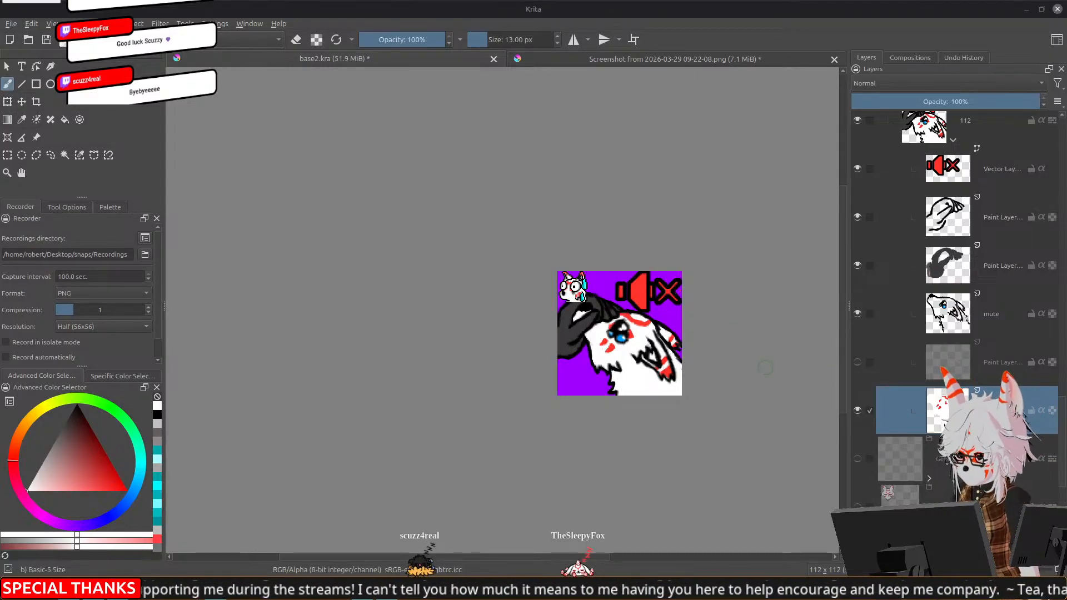
Hide the SweatyBoi group and collapse Group 50
{"action": "scroll", "coordinate": [960, 364], "scroll_direction": "down", "scroll_amount": 10}
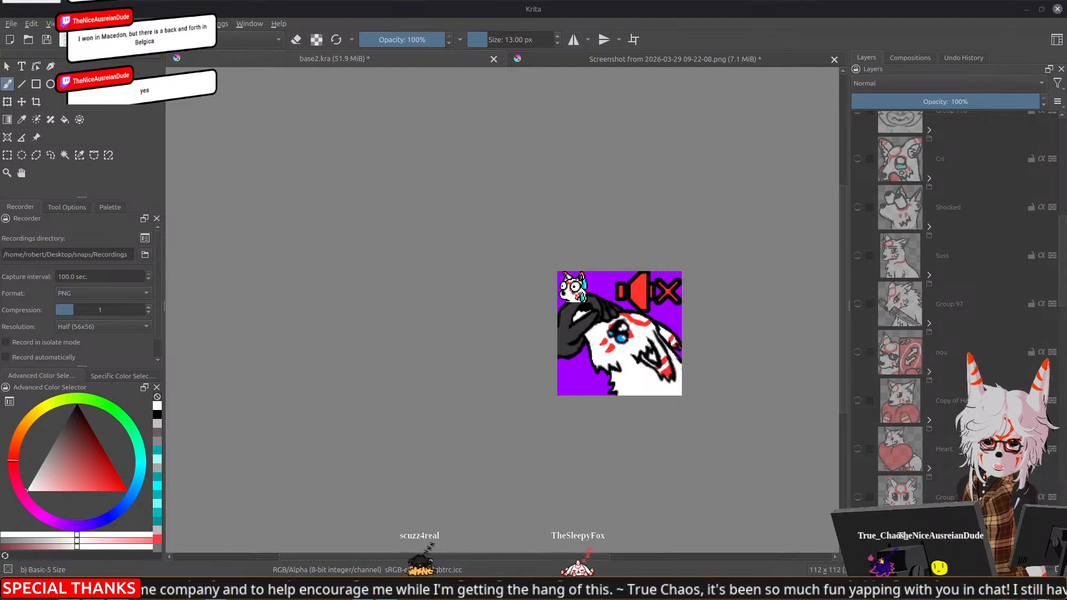
{"action": "scroll", "coordinate": [973, 312], "scroll_direction": "up", "scroll_amount": 5}
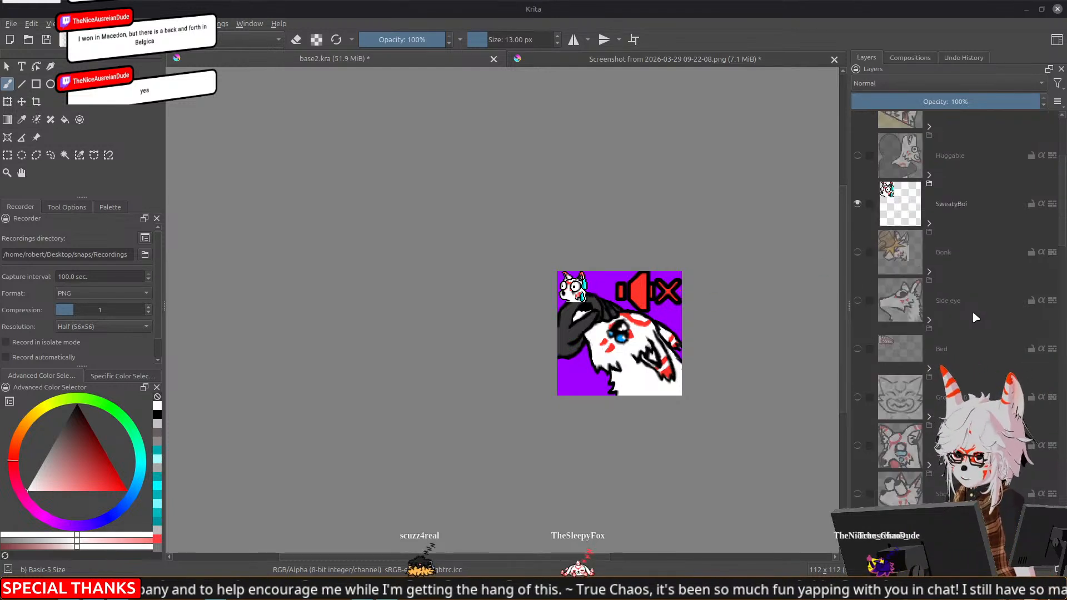
{"action": "left_click", "coordinate": [858, 378]}
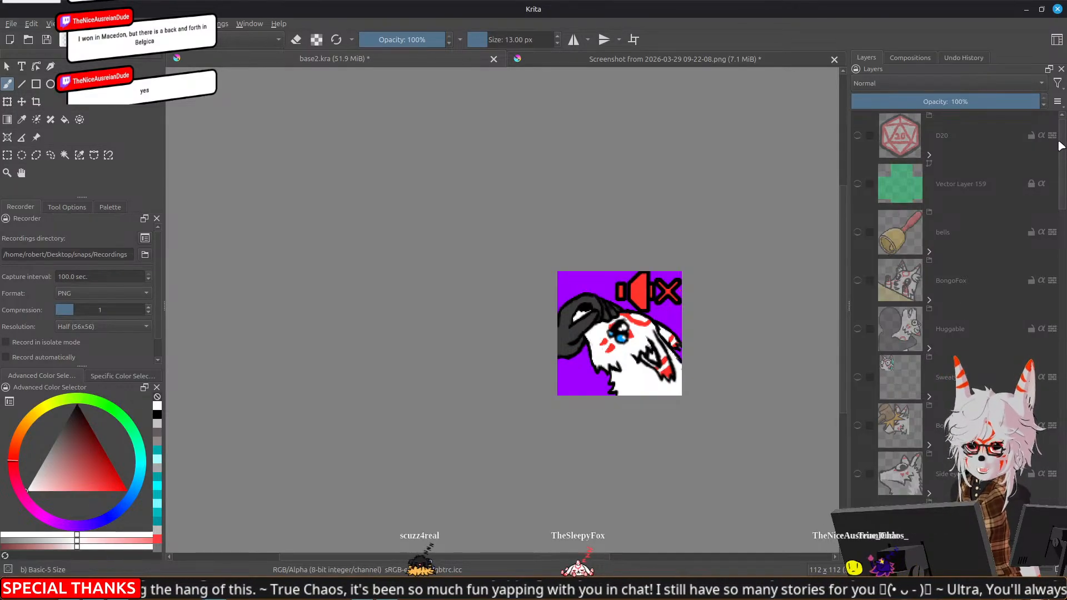
{"action": "left_click_drag", "start_coordinate": [1062, 160], "coordinate": [1062, 174]}
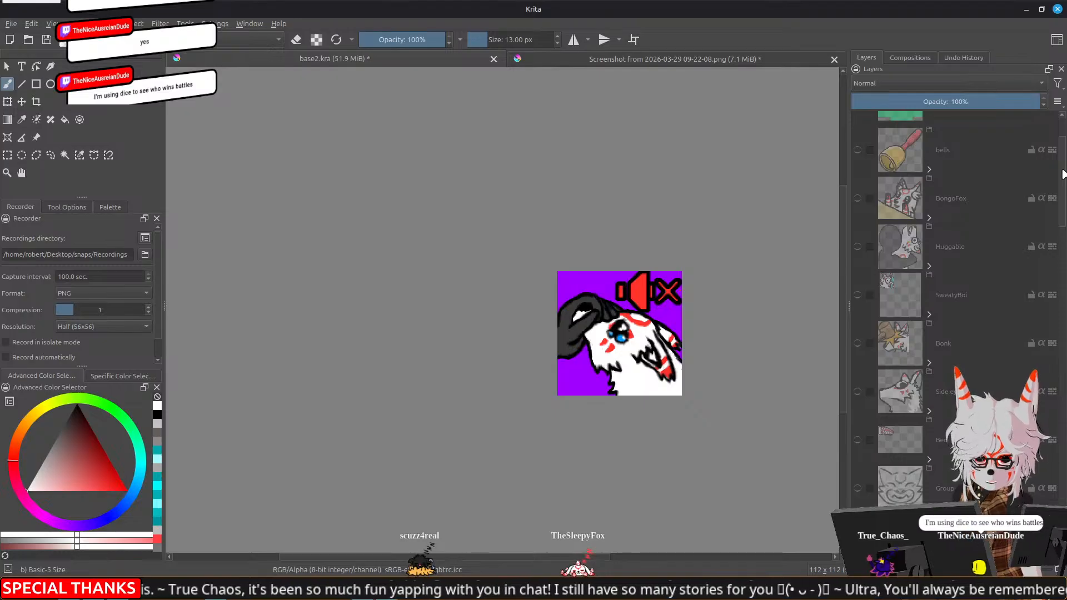
{"action": "left_click_drag", "start_coordinate": [1063, 174], "coordinate": [1065, 372]}
{"action": "left_click", "coordinate": [929, 290]}
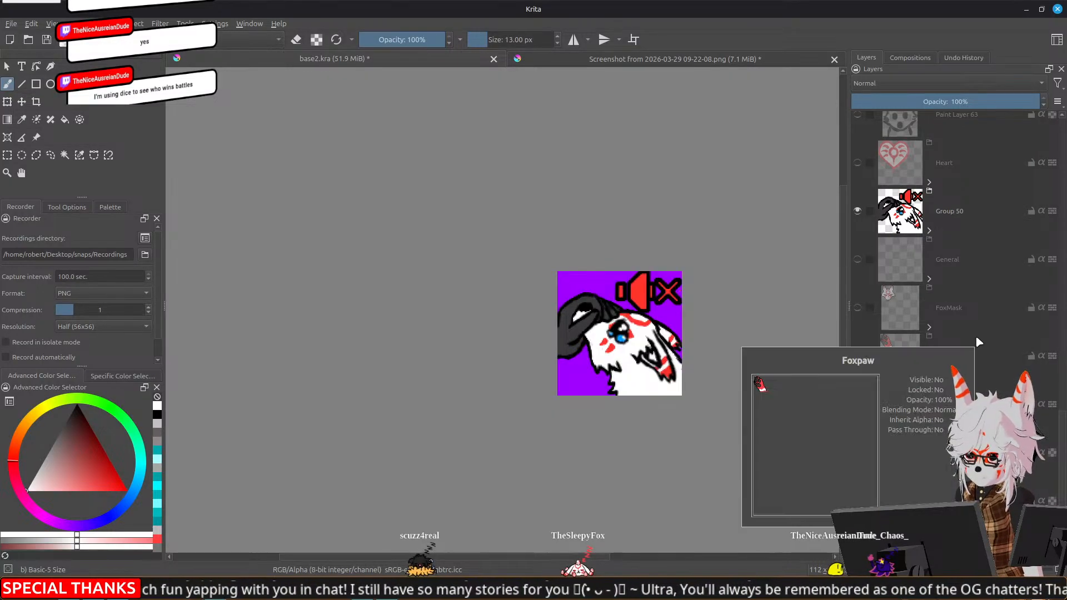
Hide Group 50, then show and expand Group 71, the fox emote with the dark arm over its head
{"action": "scroll", "coordinate": [975, 335], "scroll_direction": "up", "scroll_amount": 3}
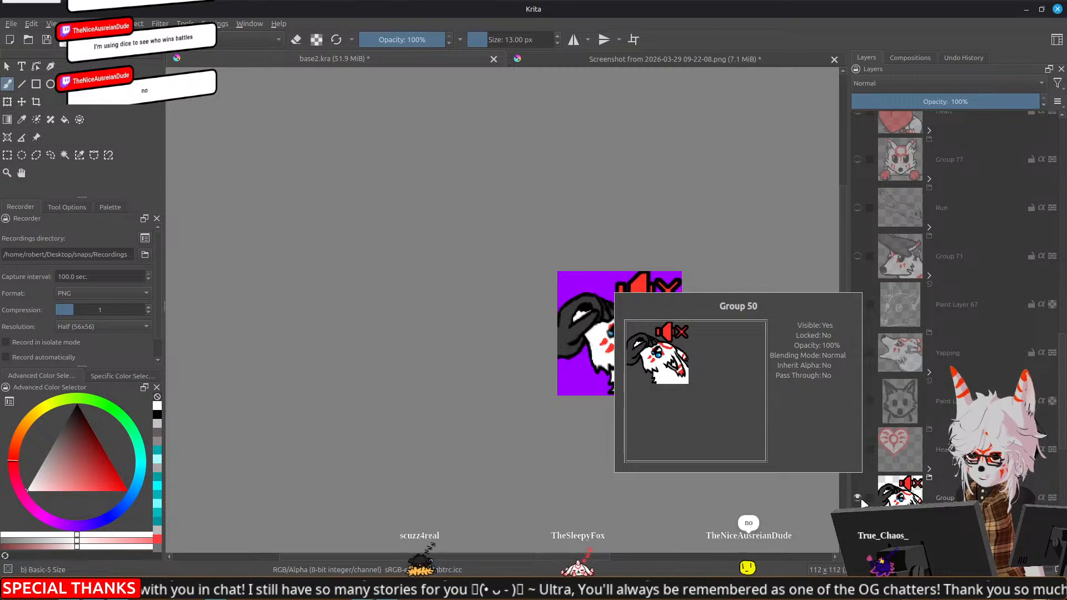
{"action": "left_click", "coordinate": [858, 498]}
{"action": "left_click", "coordinate": [857, 255]}
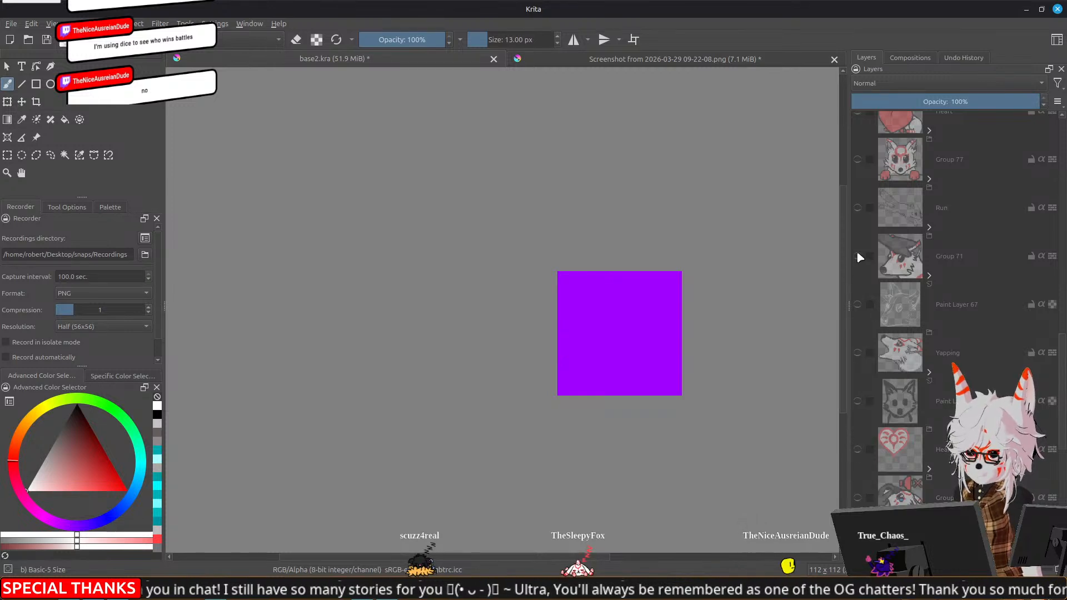
{"action": "left_click", "coordinate": [930, 276]}
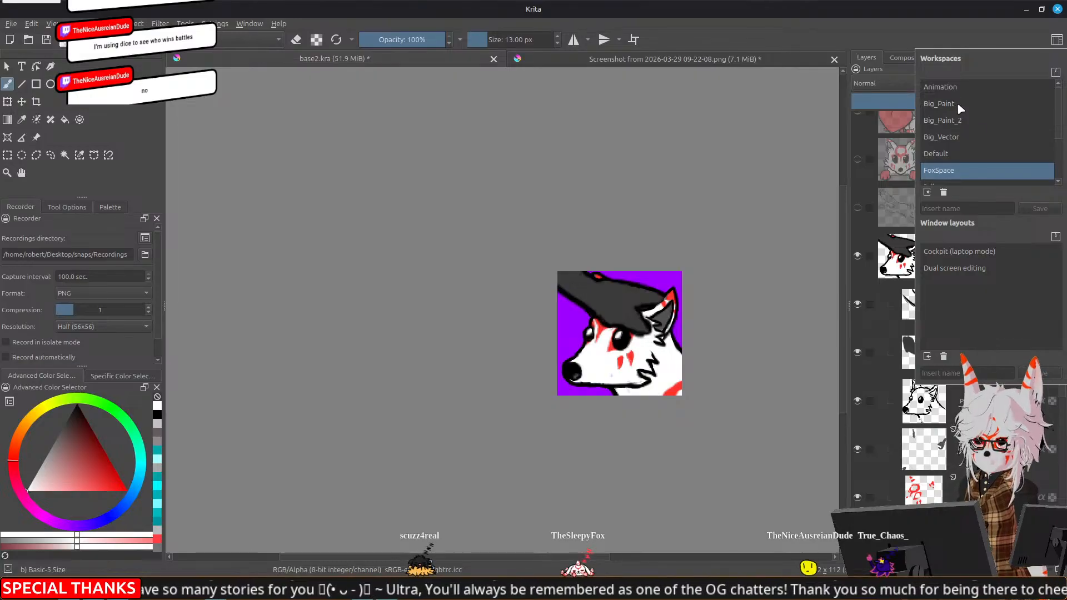
Switch to the Animation workspace and make the fox head's line-art layer in Group 71 active
{"action": "left_click", "coordinate": [958, 89]}
{"action": "left_click_drag", "start_coordinate": [723, 414], "coordinate": [688, 314]}
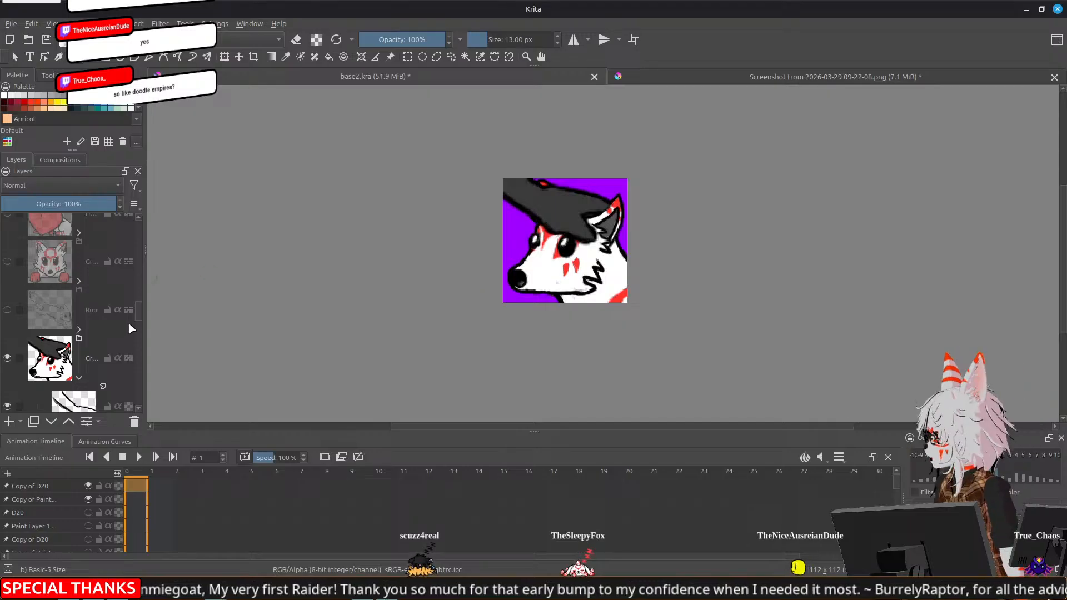
{"action": "scroll", "coordinate": [101, 342], "scroll_direction": "down", "scroll_amount": 3}
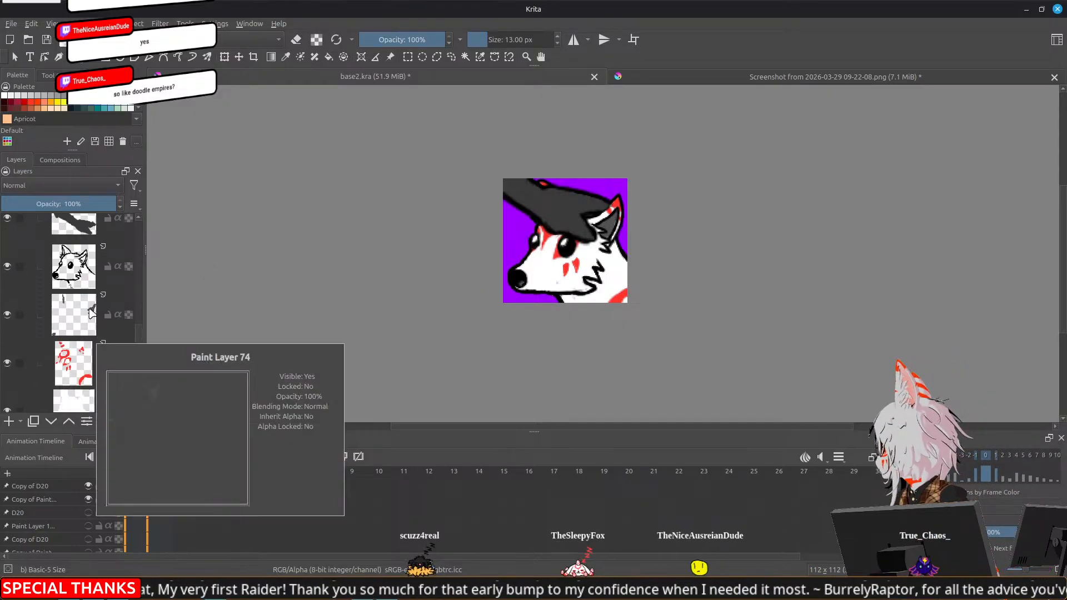
{"action": "left_click", "coordinate": [107, 281]}
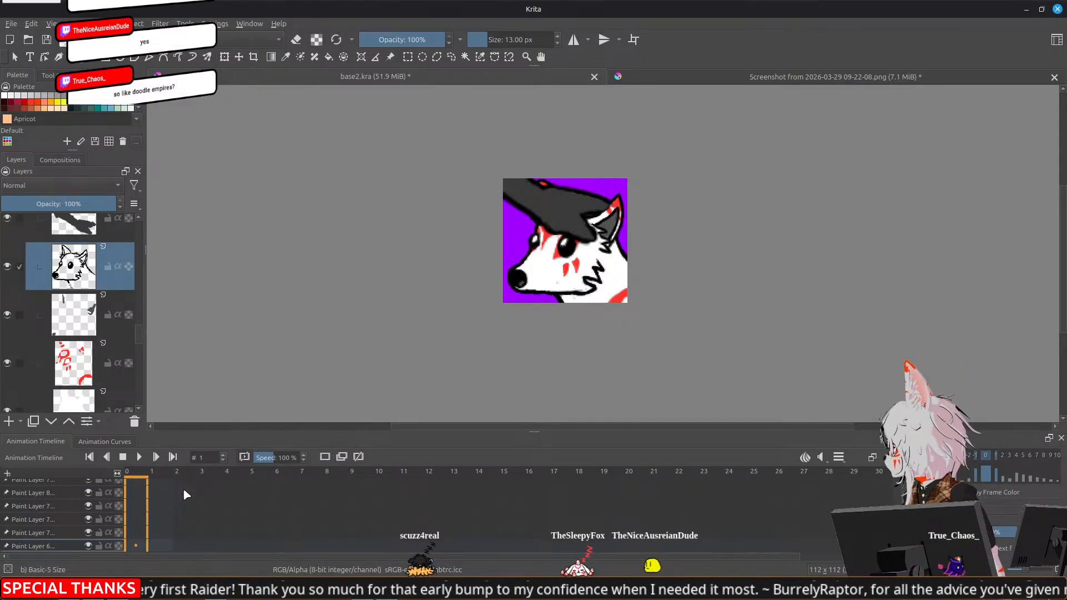
Erase the lower part of the fox's black nose on the line-art layer in Group 71
{"action": "left_click_drag", "start_coordinate": [896, 519], "coordinate": [896, 519]}
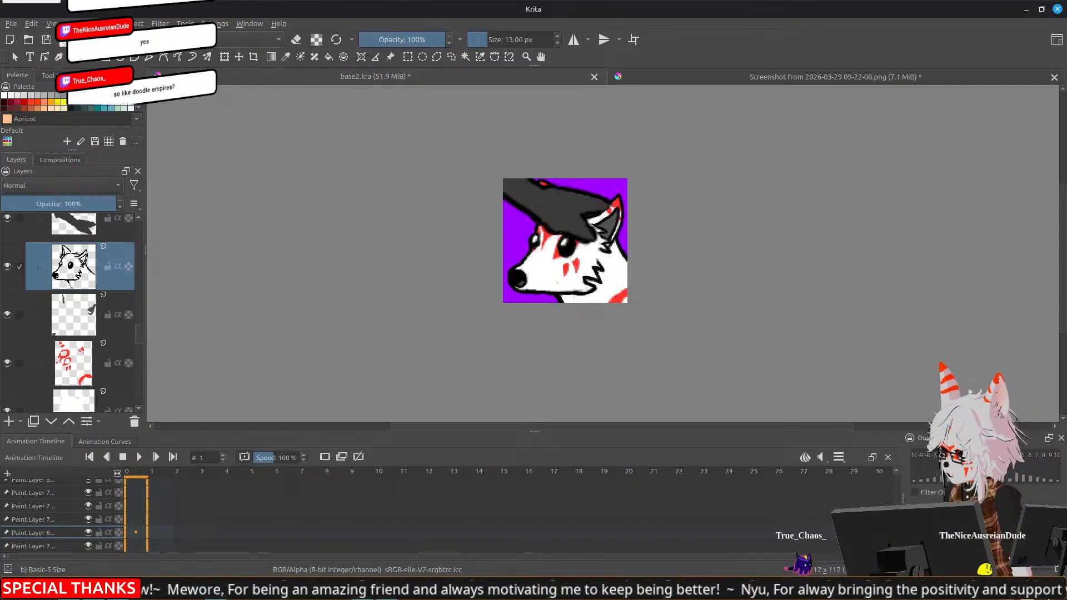
{"action": "scroll", "coordinate": [612, 244], "scroll_direction": "up", "scroll_amount": 3}
{"action": "left_click_drag", "start_coordinate": [421, 221], "coordinate": [485, 256]}
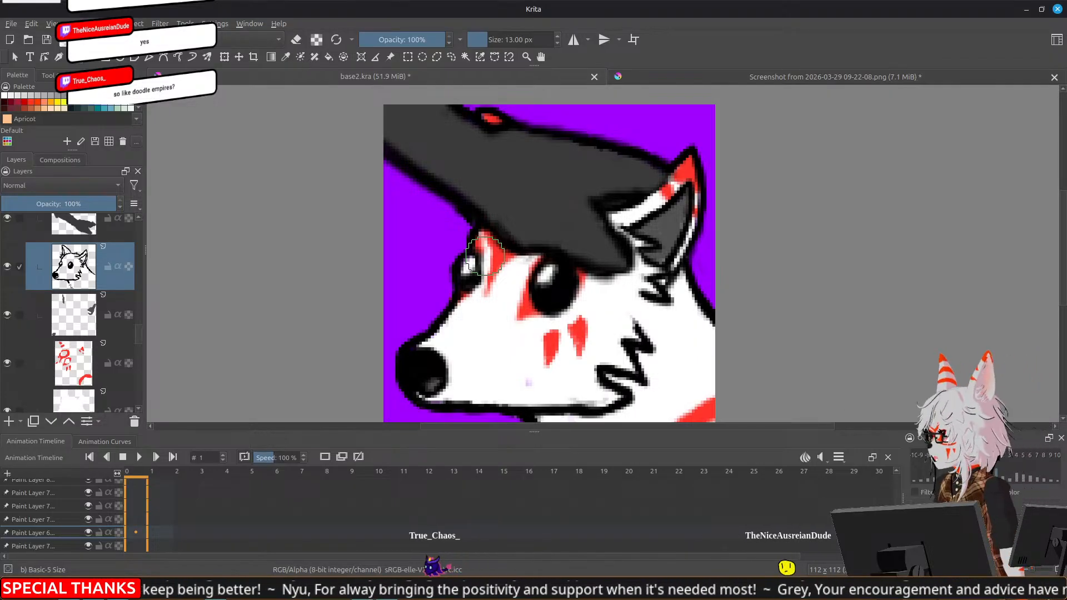
{"action": "left_click_drag", "start_coordinate": [688, 216], "coordinate": [676, 240]}
{"action": "left_click_drag", "start_coordinate": [648, 296], "coordinate": [617, 260]}
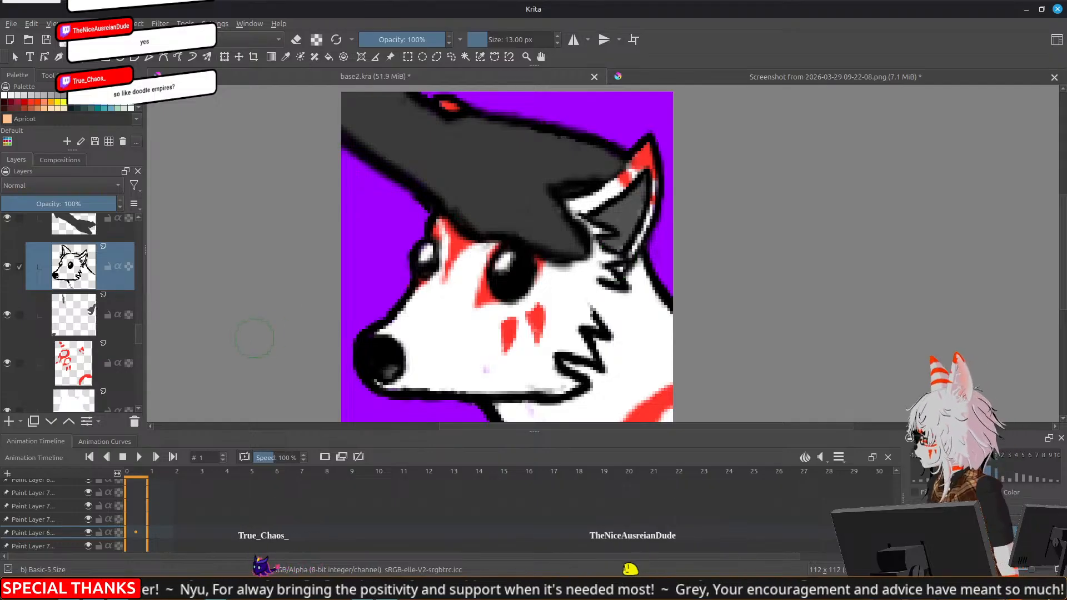
{"action": "left_click_drag", "start_coordinate": [372, 312], "coordinate": [351, 218]}
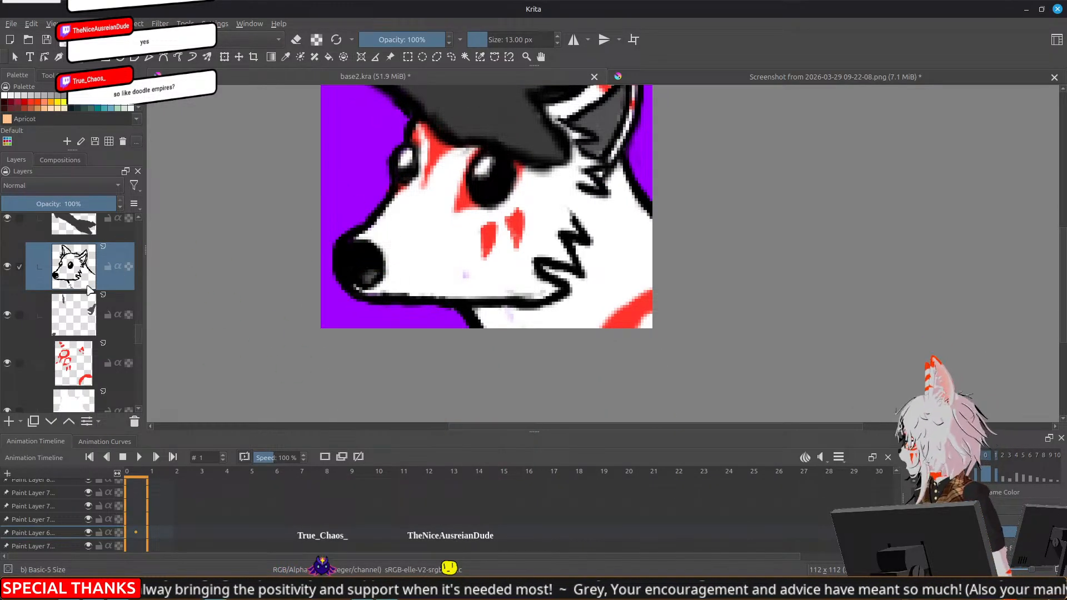
{"action": "scroll", "coordinate": [111, 333], "scroll_direction": "down", "scroll_amount": 1}
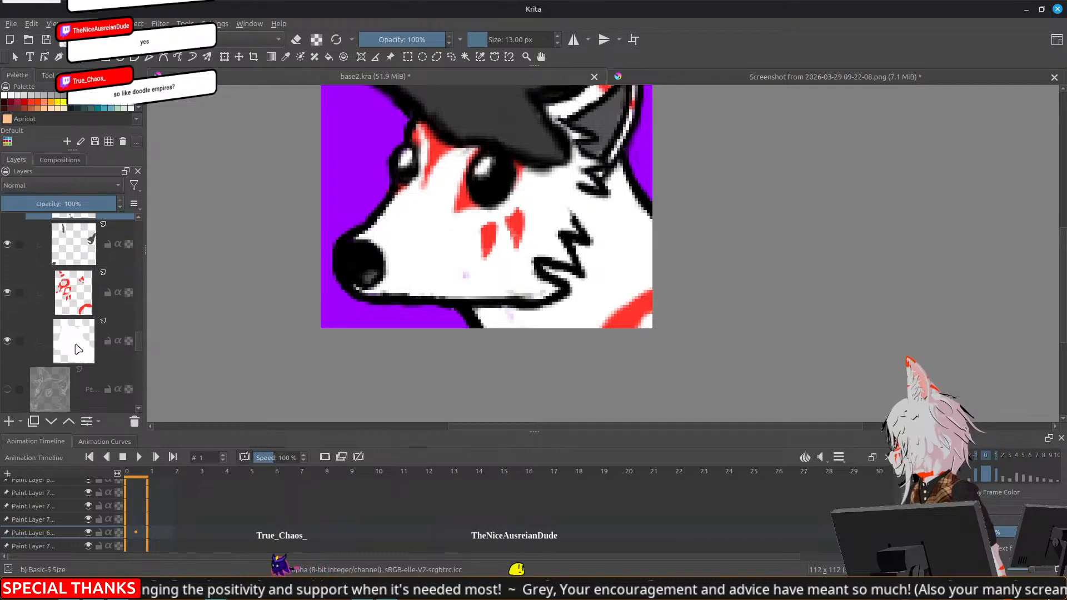
{"action": "left_click", "coordinate": [107, 338]}
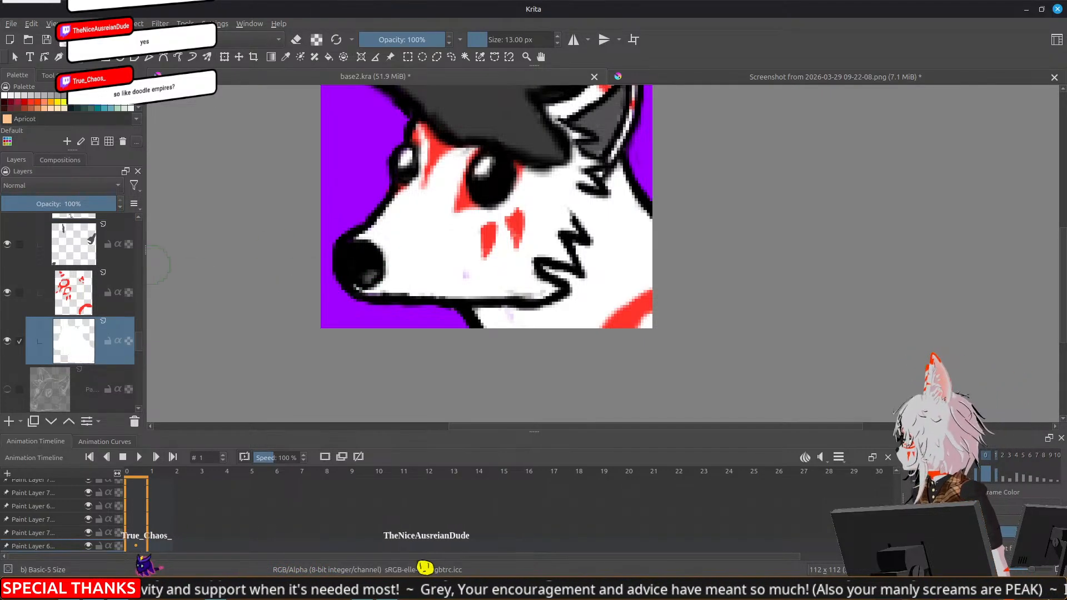
{"action": "scroll", "coordinate": [143, 342], "scroll_direction": "up", "scroll_amount": 1}
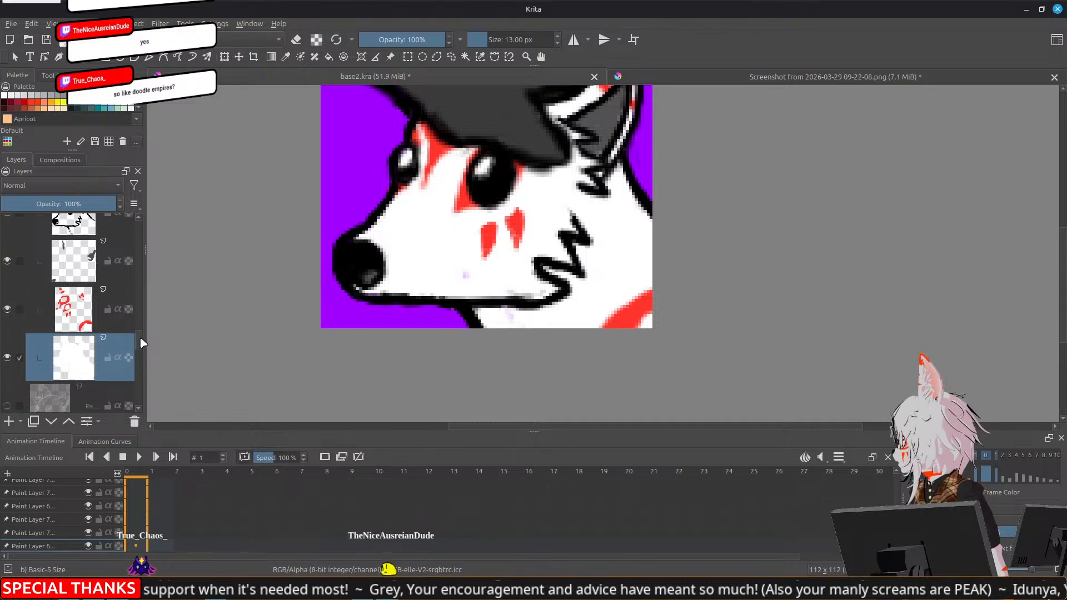
{"action": "scroll", "coordinate": [144, 339], "scroll_direction": "up", "scroll_amount": 1}
{"action": "left_click", "coordinate": [107, 289]}
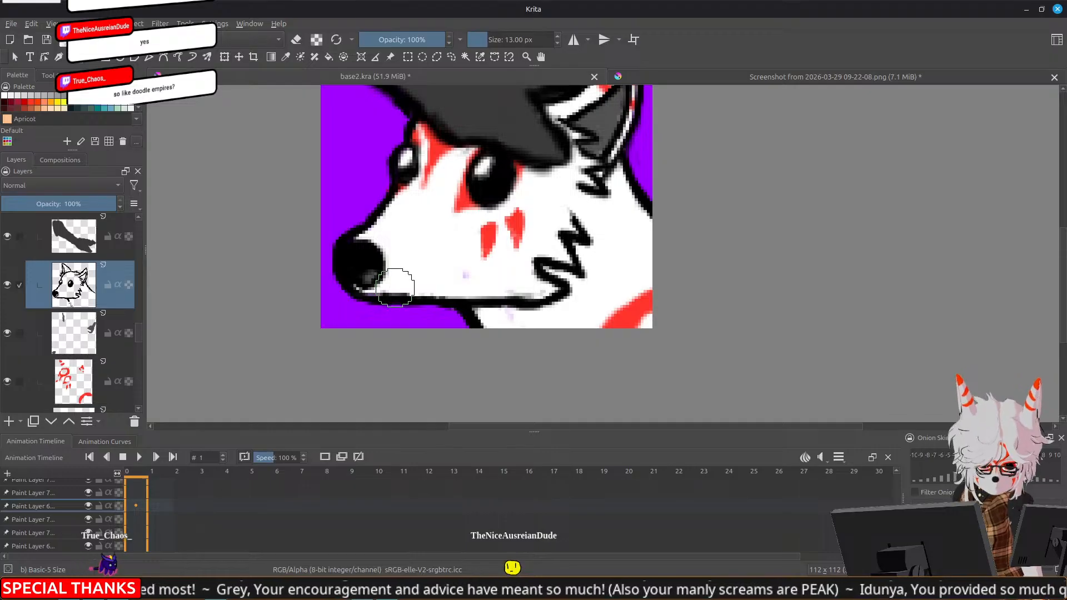
{"action": "key", "text": "e"}
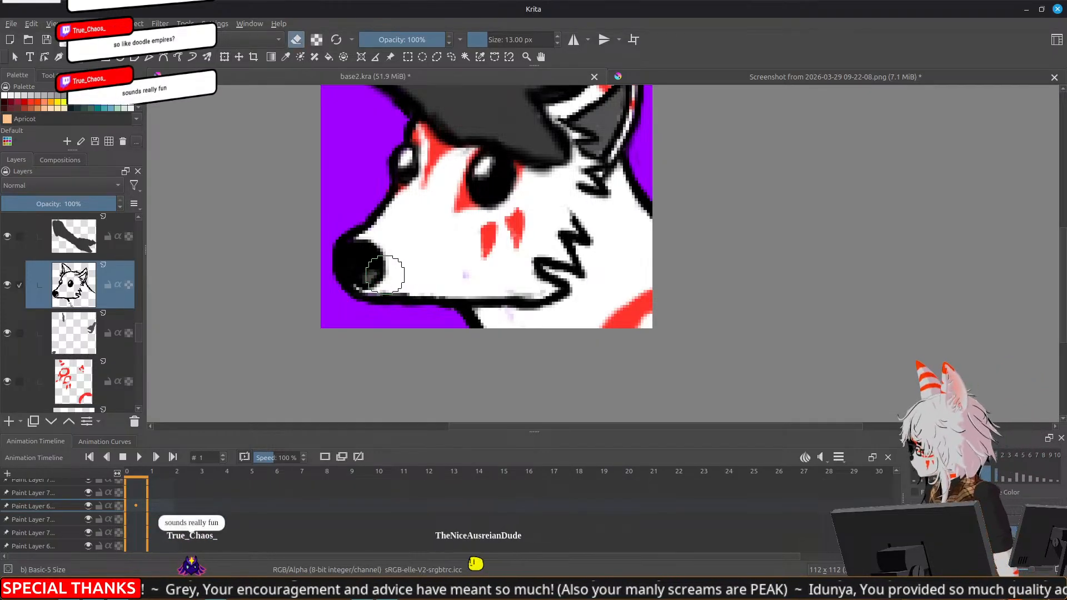
{"action": "mouse_move", "coordinate": [384, 277]}
{"action": "left_mouse_down"}
{"action": "mouse_move", "coordinate": [362, 286]}
{"action": "mouse_move", "coordinate": [354, 280]}
{"action": "mouse_move", "coordinate": [371, 284]}
{"action": "mouse_move", "coordinate": [350, 277]}
{"action": "mouse_move", "coordinate": [359, 286]}
{"action": "mouse_move", "coordinate": [387, 261]}
{"action": "mouse_move", "coordinate": [383, 240]}
{"action": "mouse_move", "coordinate": [376, 277]}
{"action": "mouse_move", "coordinate": [375, 237]}
{"action": "mouse_move", "coordinate": [380, 269]}
{"action": "left_mouse_up"}
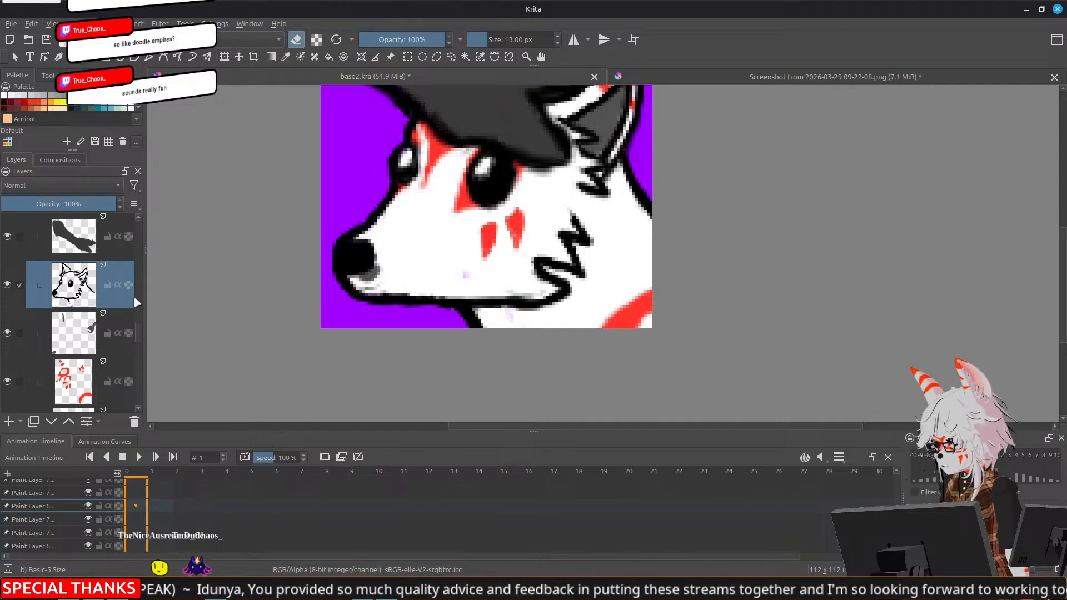
Remove the grey patch under the fox's nose on the shading layer, undo the extra stroke along the muzzle, and reactivate the line-art layer
{"action": "scroll", "coordinate": [140, 337], "scroll_direction": "down", "scroll_amount": 2}
{"action": "left_click", "coordinate": [106, 358]}
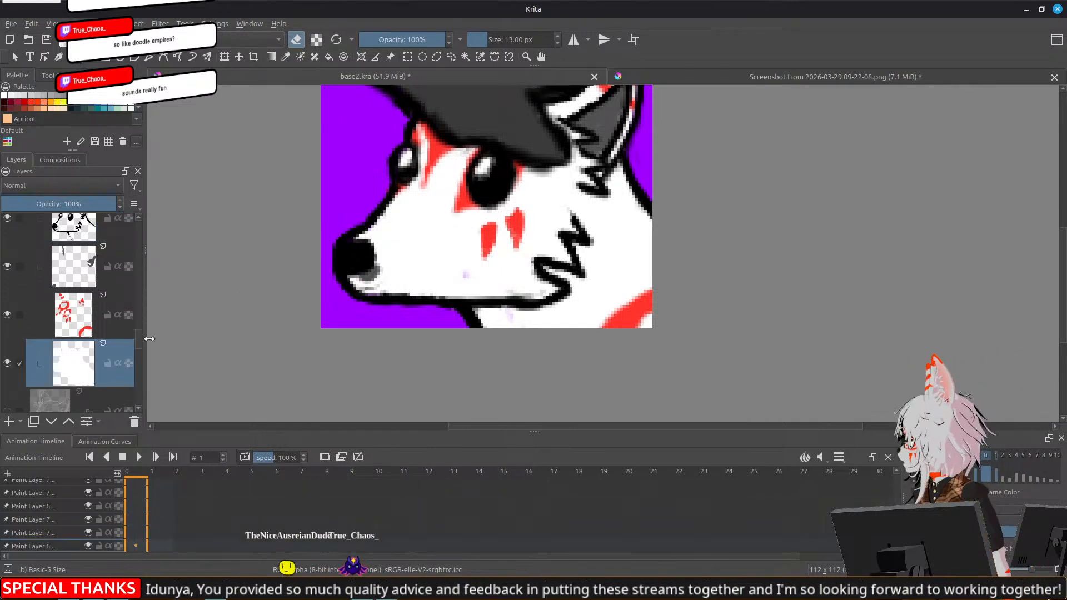
{"action": "key", "text": "e"}
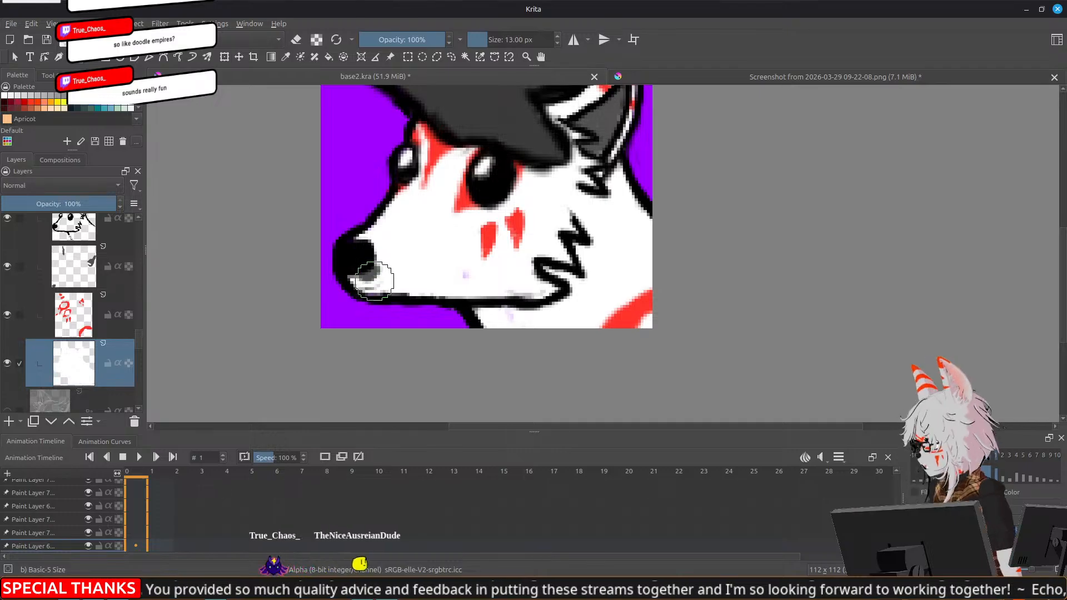
{"action": "left_click", "coordinate": [107, 262]}
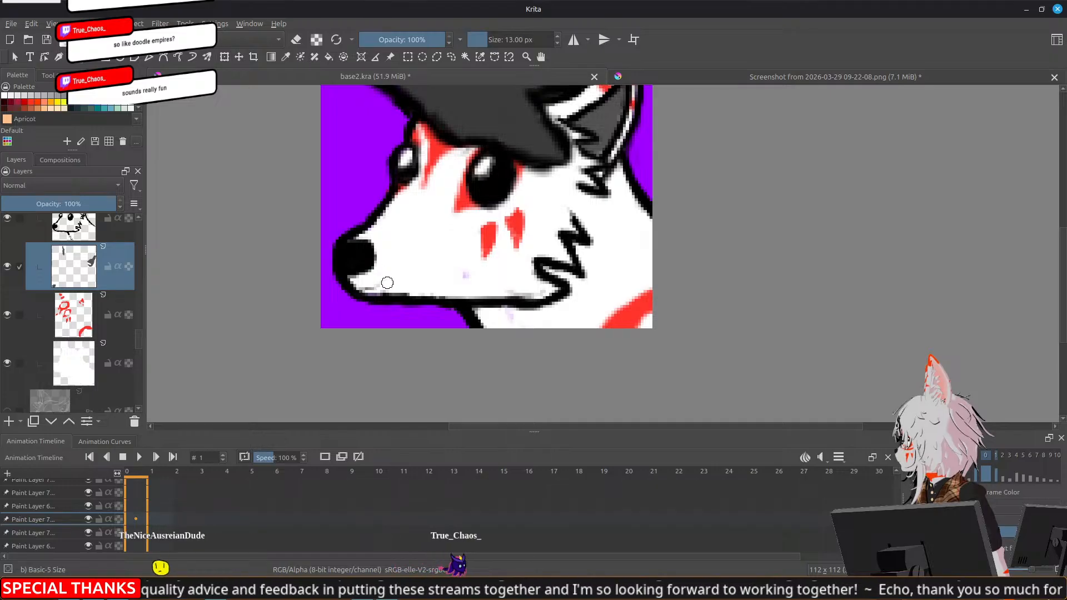
{"action": "left_click_drag", "start_coordinate": [365, 289], "coordinate": [389, 296]}
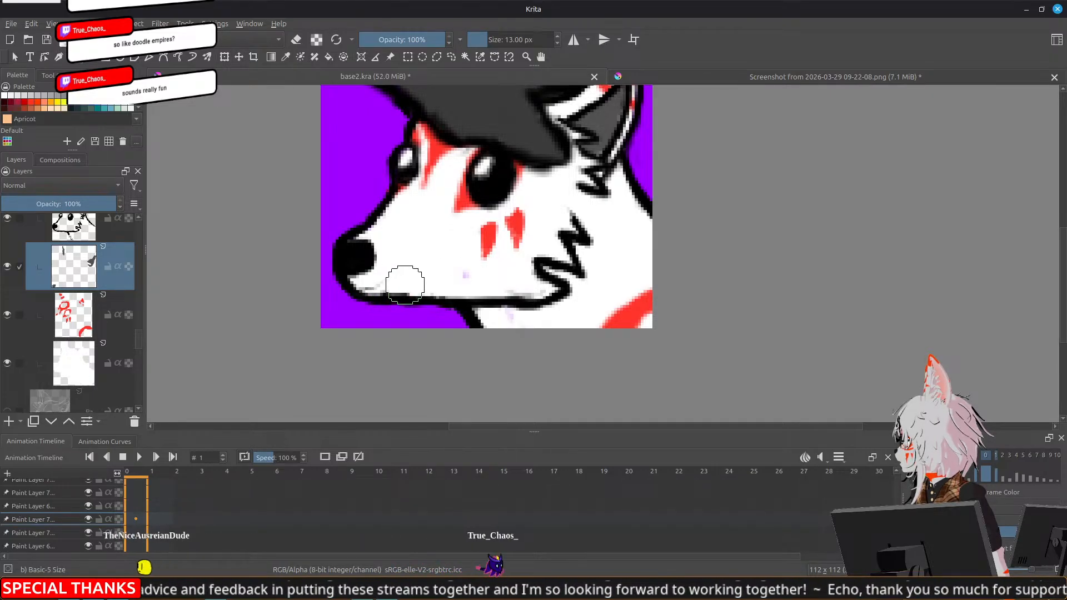
{"action": "key", "text": "ctrl+z"}
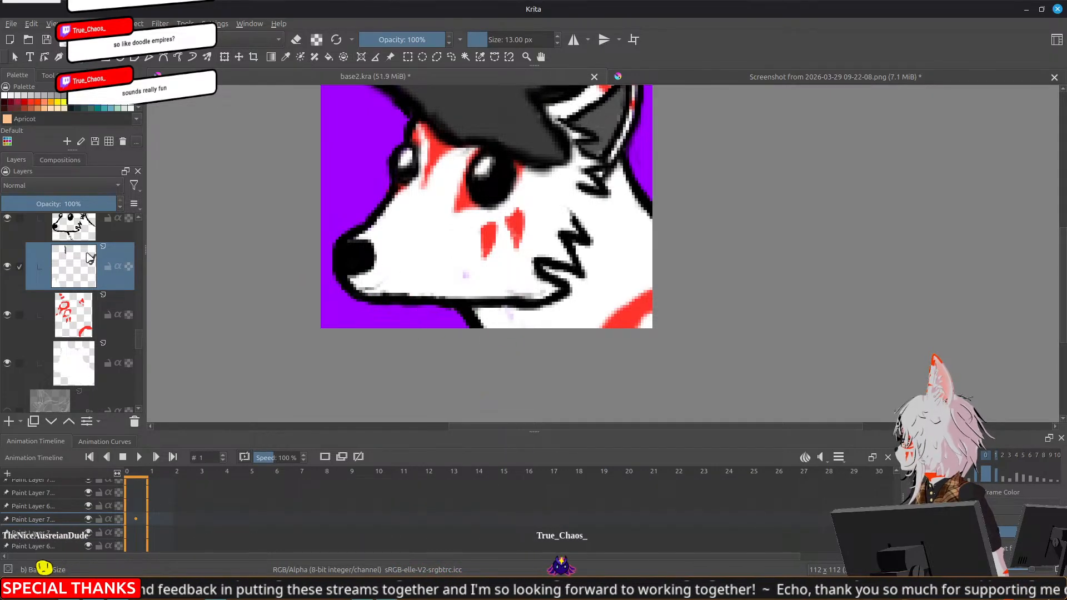
{"action": "left_click_drag", "start_coordinate": [139, 330], "coordinate": [139, 325]}
{"action": "left_click", "coordinate": [73, 281]}
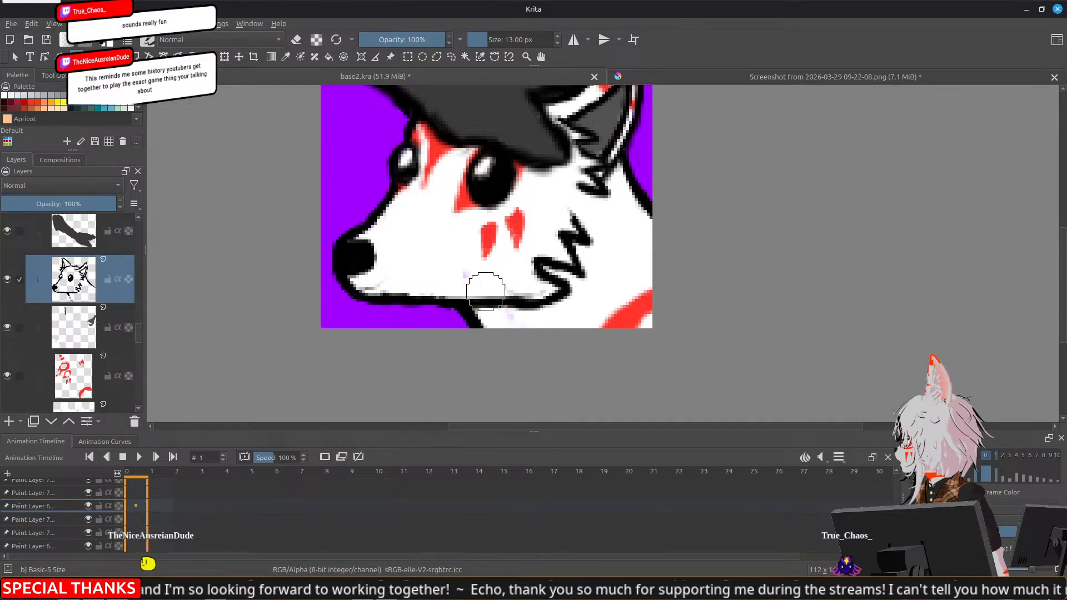
Erase the rear end of the fox's jawline and redraw it as a clean line meeting the zigzag cheek fur, trimming its lower edge
{"action": "key", "text": "e"}
{"action": "mouse_move", "coordinate": [562, 284]}
{"action": "left_mouse_down"}
{"action": "mouse_move", "coordinate": [553, 275]}
{"action": "mouse_move", "coordinate": [573, 294]}
{"action": "left_mouse_up"}
{"action": "mouse_move", "coordinate": [514, 312]}
{"action": "left_mouse_down"}
{"action": "mouse_move", "coordinate": [485, 302]}
{"action": "mouse_move", "coordinate": [519, 312]}
{"action": "left_mouse_up"}
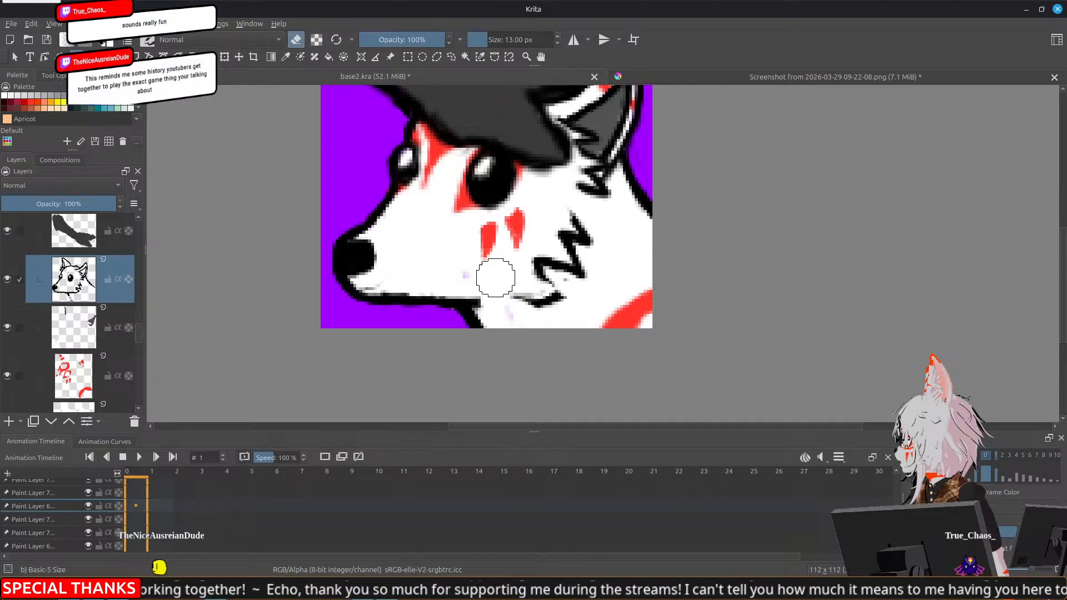
{"action": "key", "text": "e"}
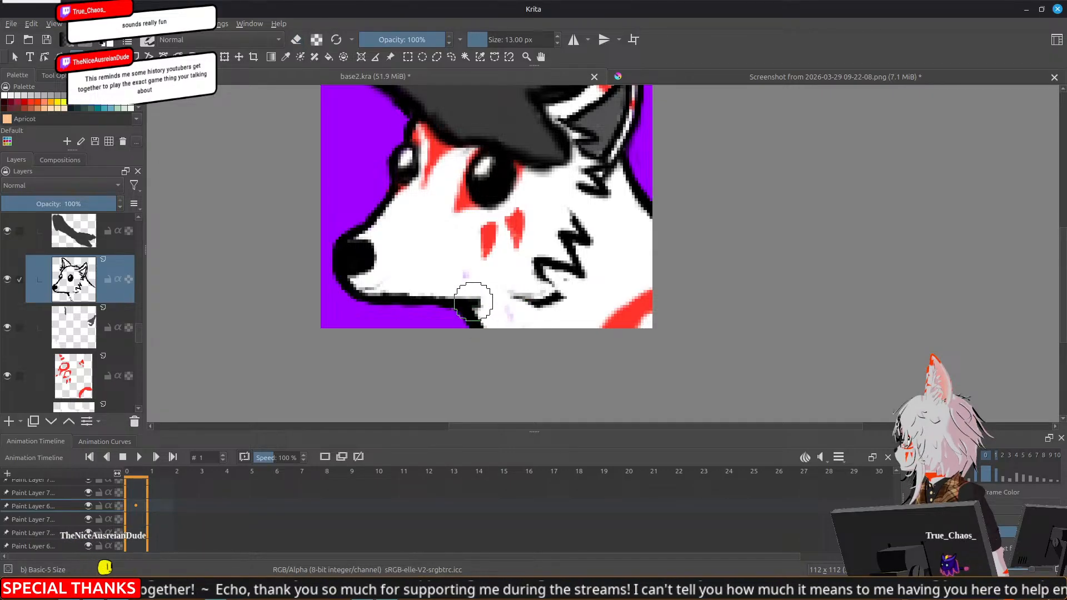
{"action": "mouse_move", "coordinate": [476, 304]}
{"action": "left_mouse_down"}
{"action": "mouse_move", "coordinate": [478, 300]}
{"action": "mouse_move", "coordinate": [516, 290]}
{"action": "mouse_move", "coordinate": [530, 304]}
{"action": "mouse_move", "coordinate": [557, 302]}
{"action": "mouse_move", "coordinate": [543, 272]}
{"action": "left_mouse_up"}
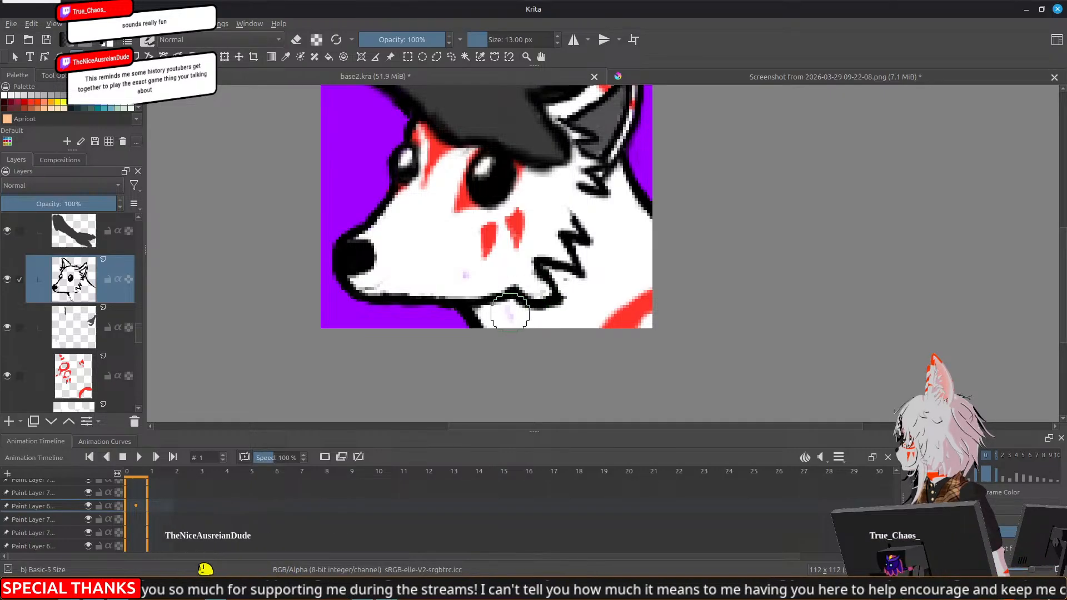
{"action": "key", "text": "e"}
{"action": "mouse_move", "coordinate": [505, 309]}
{"action": "left_mouse_down"}
{"action": "mouse_move", "coordinate": [537, 310]}
{"action": "mouse_move", "coordinate": [558, 289]}
{"action": "mouse_move", "coordinate": [549, 278]}
{"action": "mouse_move", "coordinate": [555, 301]}
{"action": "mouse_move", "coordinate": [535, 300]}
{"action": "mouse_move", "coordinate": [572, 354]}
{"action": "left_mouse_up"}
{"action": "key", "text": "e"}
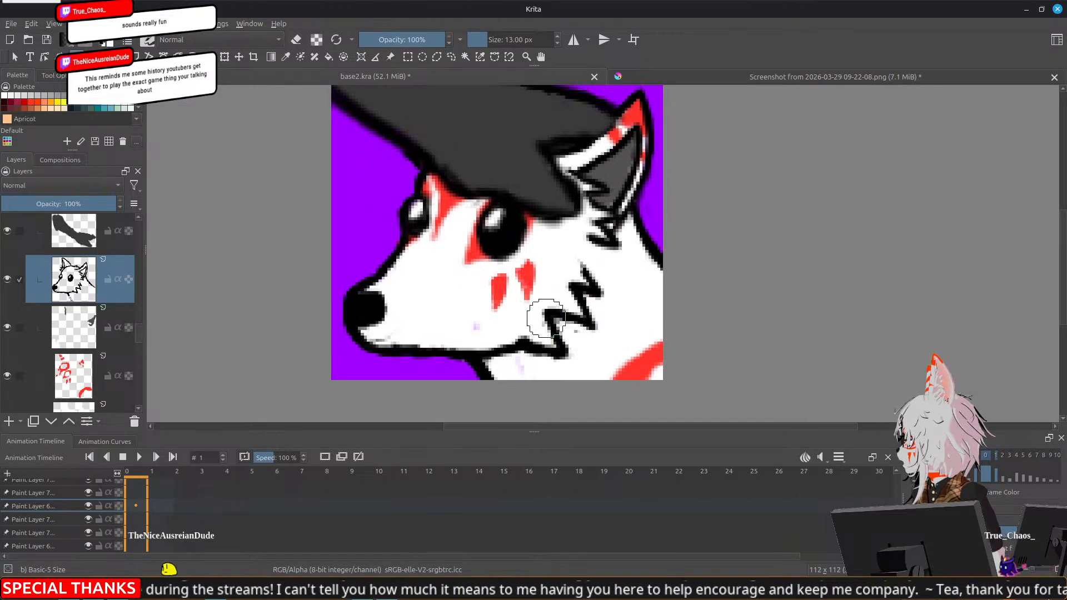
Erase the rough edges of the chin outline and redraw the black front edge of the fox's nose
{"action": "left_click_drag", "start_coordinate": [551, 202], "coordinate": [606, 156]}
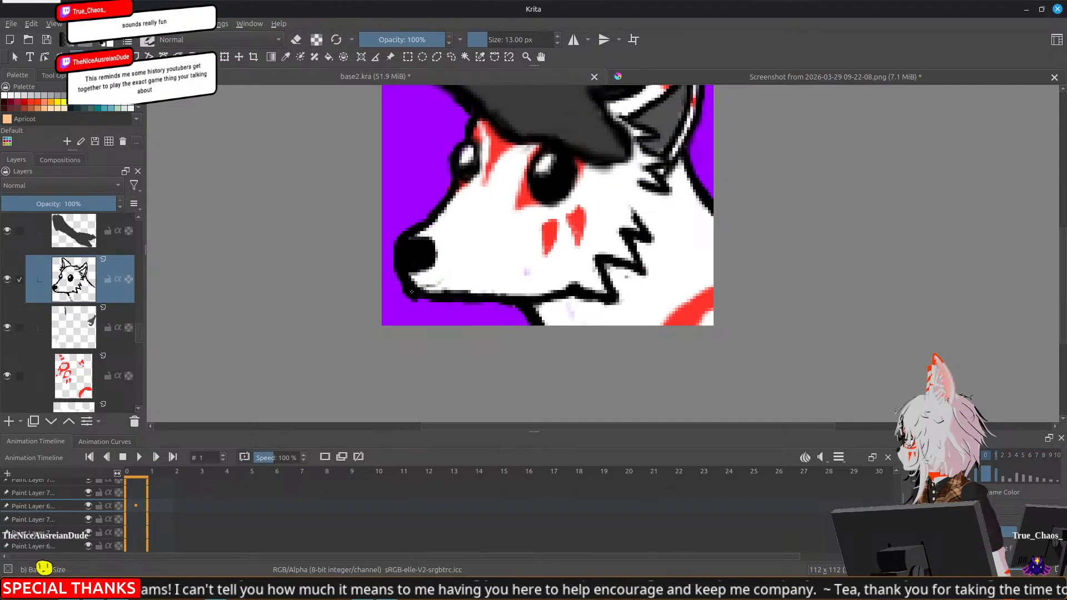
{"action": "key", "text": "e"}
{"action": "mouse_move", "coordinate": [414, 293]}
{"action": "left_mouse_down"}
{"action": "mouse_move", "coordinate": [446, 289]}
{"action": "mouse_move", "coordinate": [389, 299]}
{"action": "mouse_move", "coordinate": [403, 294]}
{"action": "mouse_move", "coordinate": [394, 271]}
{"action": "mouse_move", "coordinate": [423, 300]}
{"action": "mouse_move", "coordinate": [471, 297]}
{"action": "left_mouse_up"}
{"action": "key", "text": "e"}
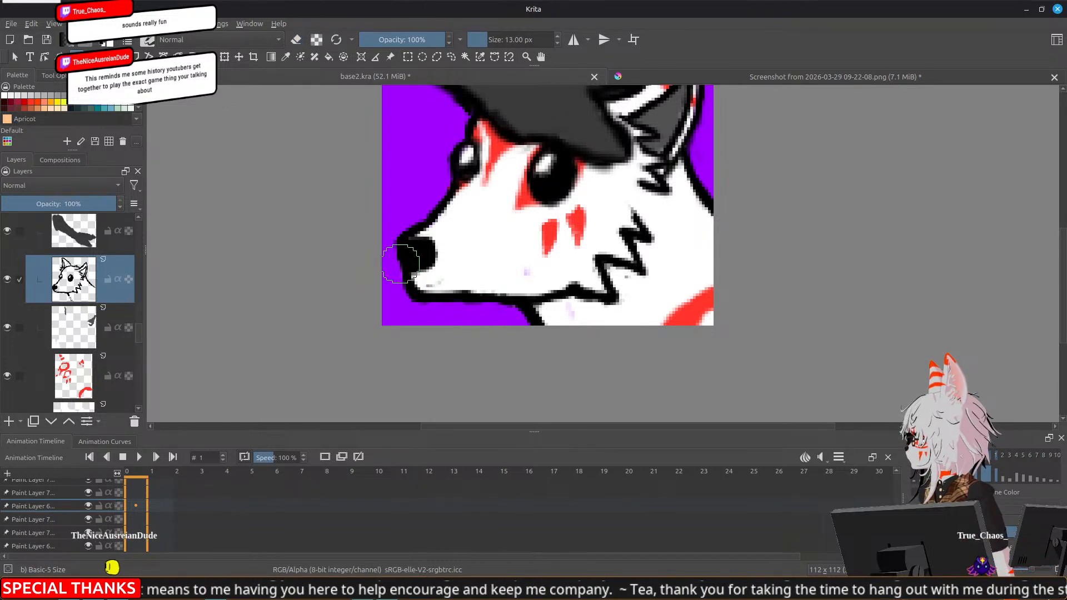
{"action": "left_click_drag", "start_coordinate": [404, 268], "coordinate": [398, 244]}
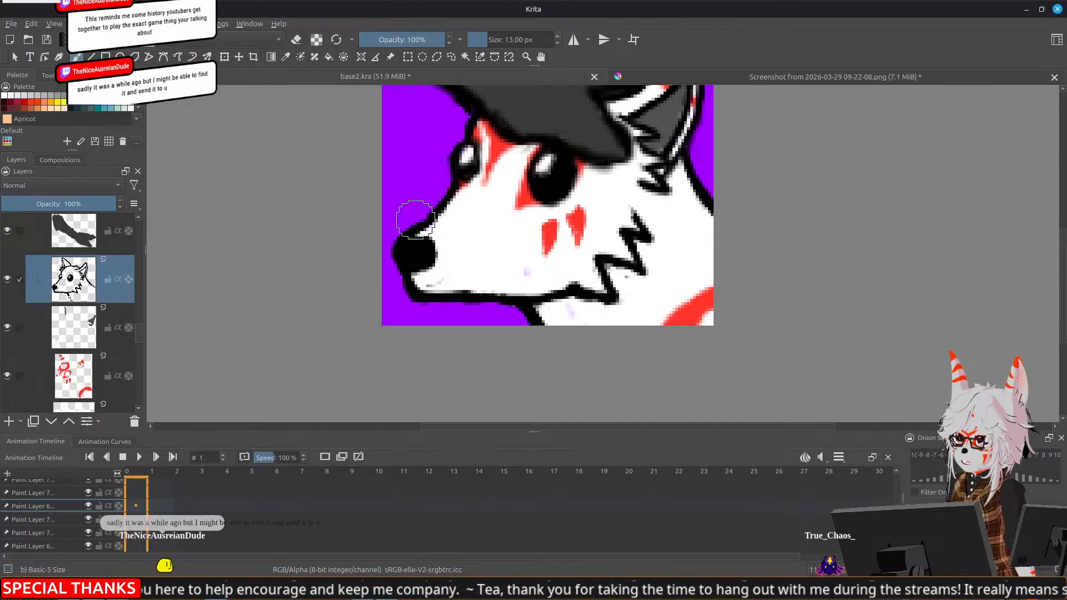
Smooth the fox's outline from the top of the nose along the muzzle bridge to the forehead under the dark arm
{"action": "mouse_move", "coordinate": [435, 232]}
{"action": "left_mouse_down"}
{"action": "mouse_move", "coordinate": [441, 270]}
{"action": "mouse_move", "coordinate": [434, 261]}
{"action": "mouse_move", "coordinate": [403, 290]}
{"action": "mouse_move", "coordinate": [459, 239]}
{"action": "left_mouse_up"}
{"action": "left_click_drag", "start_coordinate": [460, 237], "coordinate": [465, 218]}
{"action": "left_click_drag", "start_coordinate": [460, 172], "coordinate": [448, 227]}
{"action": "left_click_drag", "start_coordinate": [446, 270], "coordinate": [466, 208]}
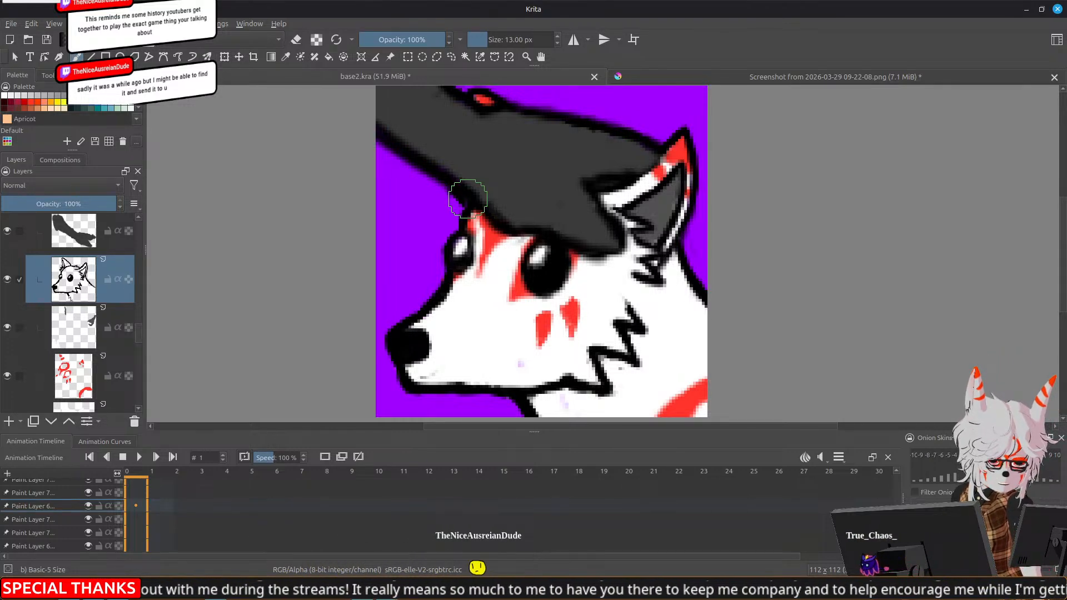
{"action": "left_click_drag", "start_coordinate": [460, 229], "coordinate": [458, 227]}
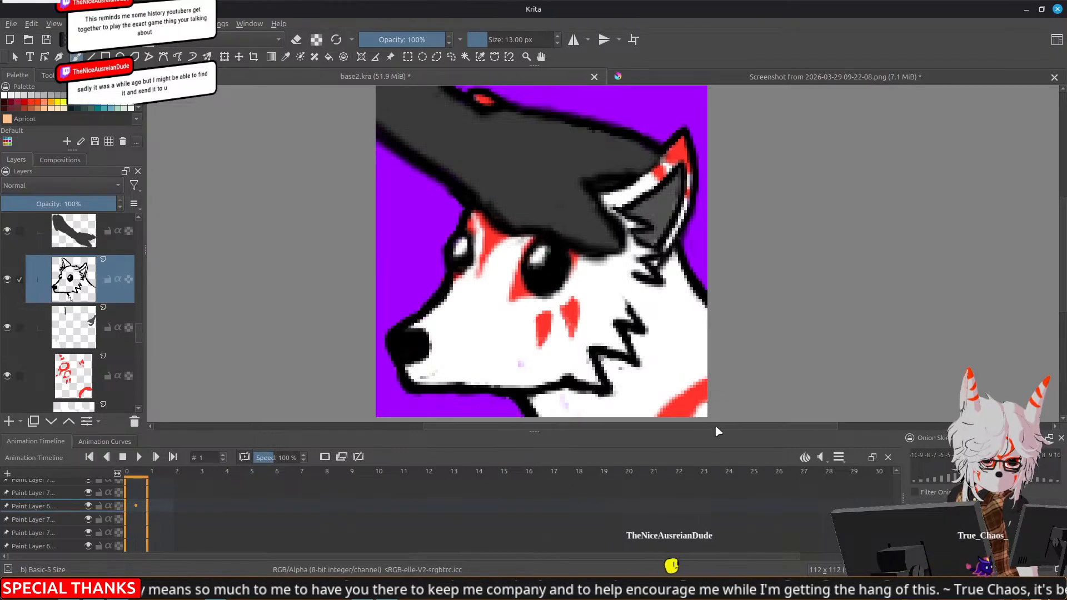
Check several timeline frames up to frame 10 and play the animation briefly to review the fox emote
{"action": "left_click", "coordinate": [162, 507]}
{"action": "left_click", "coordinate": [186, 503]}
{"action": "left_click", "coordinate": [206, 506]}
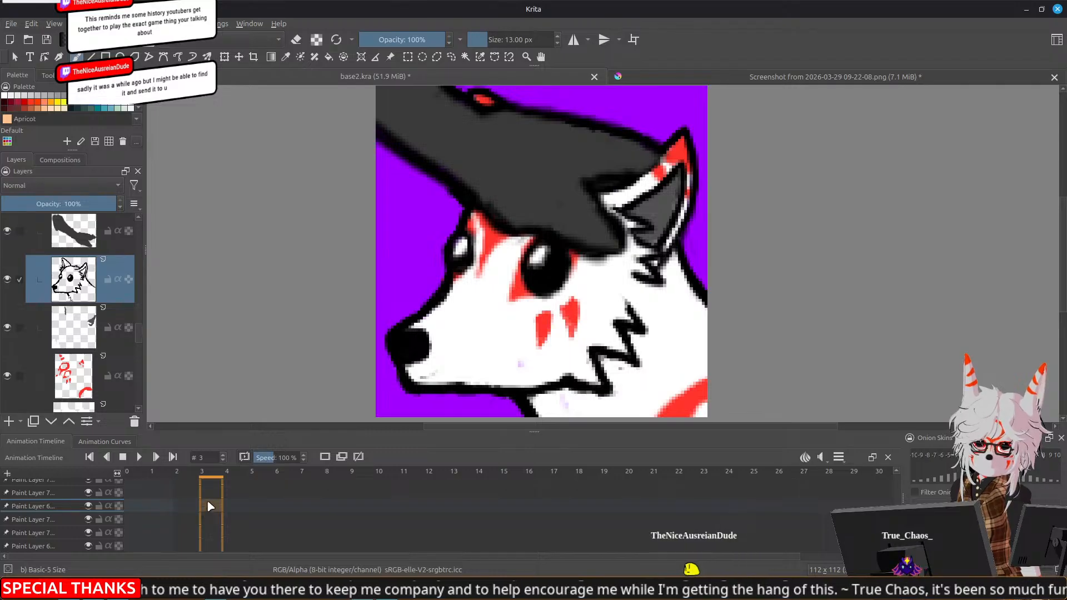
{"action": "mouse_move", "coordinate": [139, 332]}
{"action": "left_mouse_down"}
{"action": "mouse_move", "coordinate": [143, 347]}
{"action": "mouse_move", "coordinate": [143, 319]}
{"action": "mouse_move", "coordinate": [143, 337]}
{"action": "left_mouse_up"}
{"action": "left_click", "coordinate": [135, 457]}
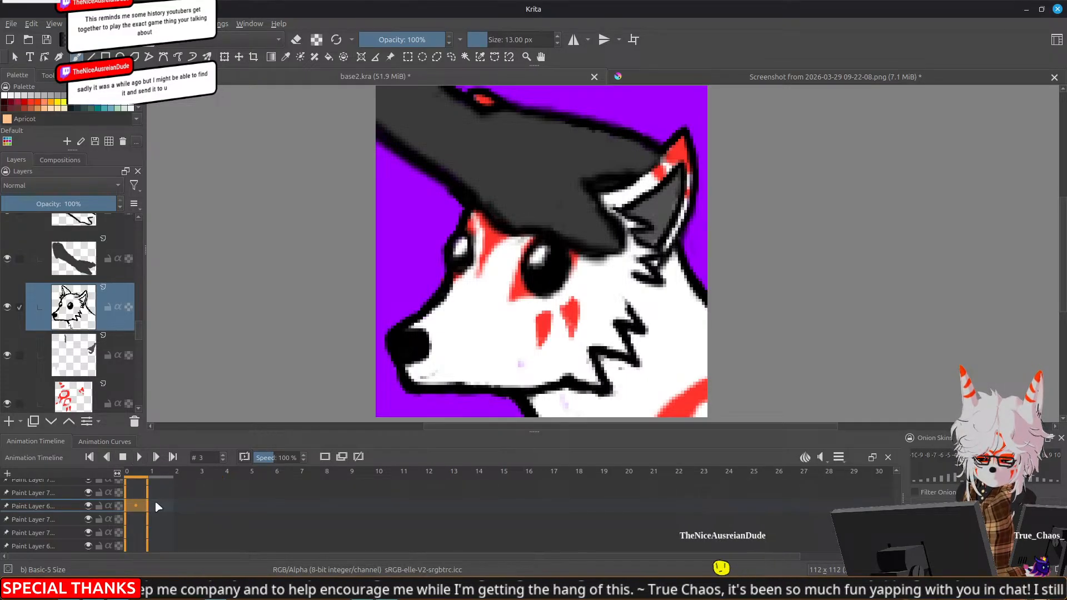
{"action": "left_click", "coordinate": [355, 508]}
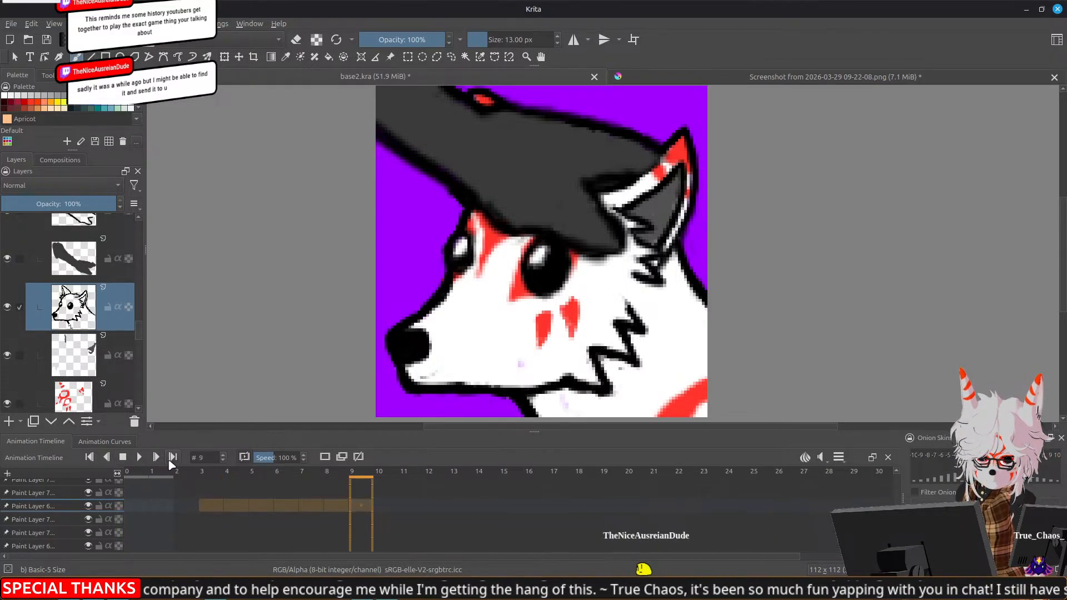
{"action": "left_click", "coordinate": [134, 505]}
{"action": "left_click", "coordinate": [397, 493], "text": "shift"}
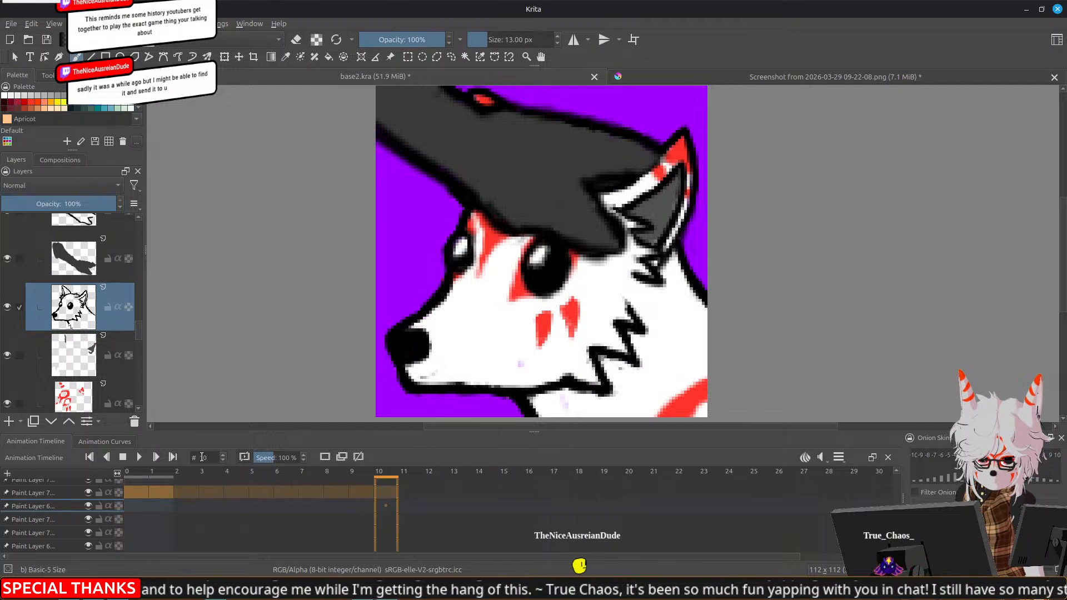
{"action": "left_click", "coordinate": [139, 457]}
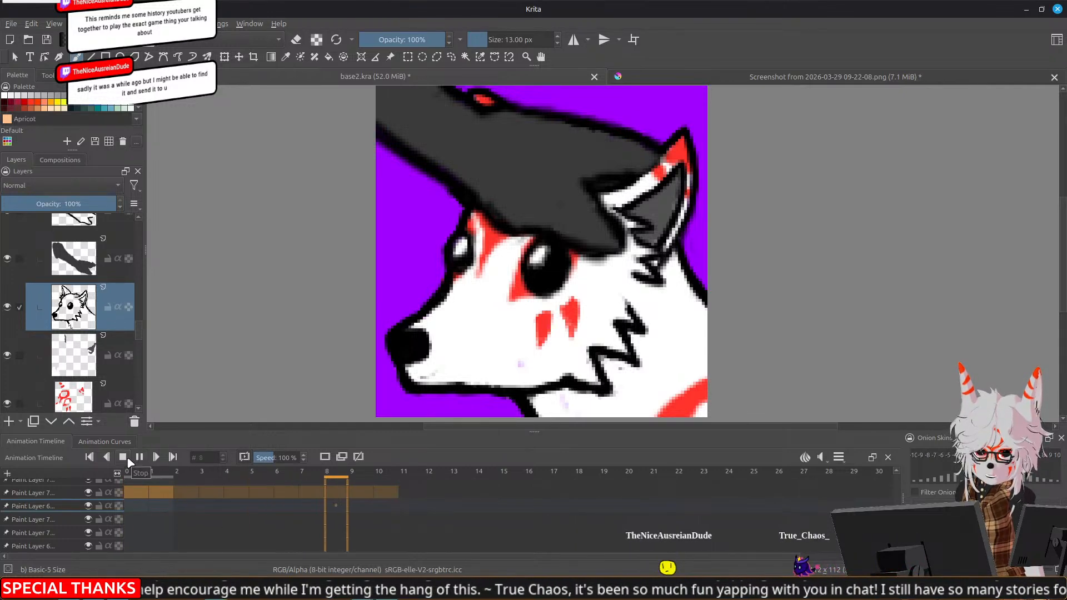
{"action": "left_click", "coordinate": [138, 458]}
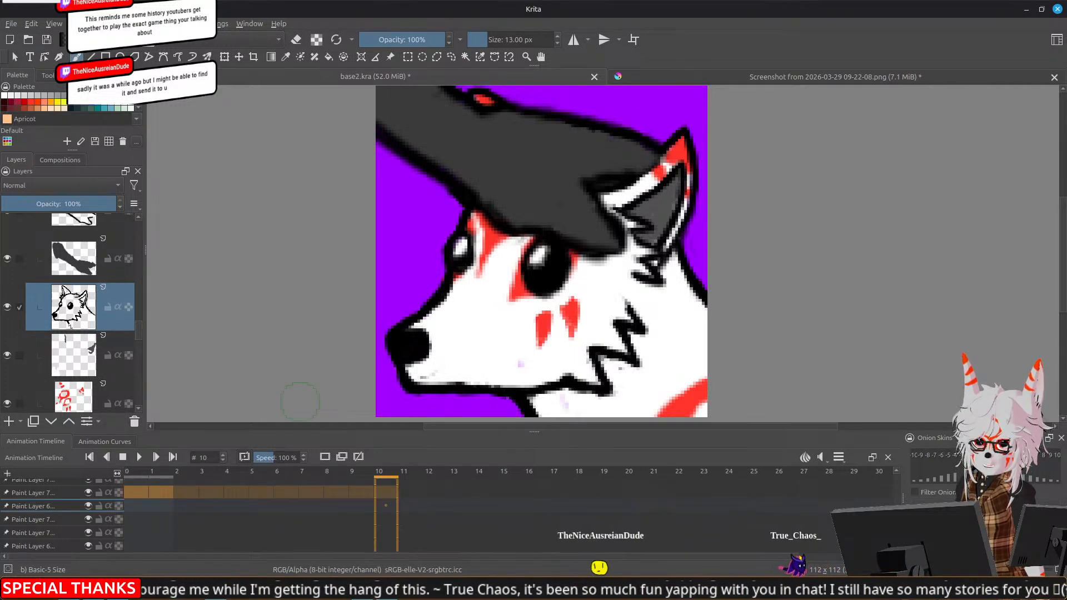
View the fox emote at 100% zoom and switch from the Animation workspace back to the drawing workspace with the Advanced Color Selector
{"action": "key", "text": "1"}
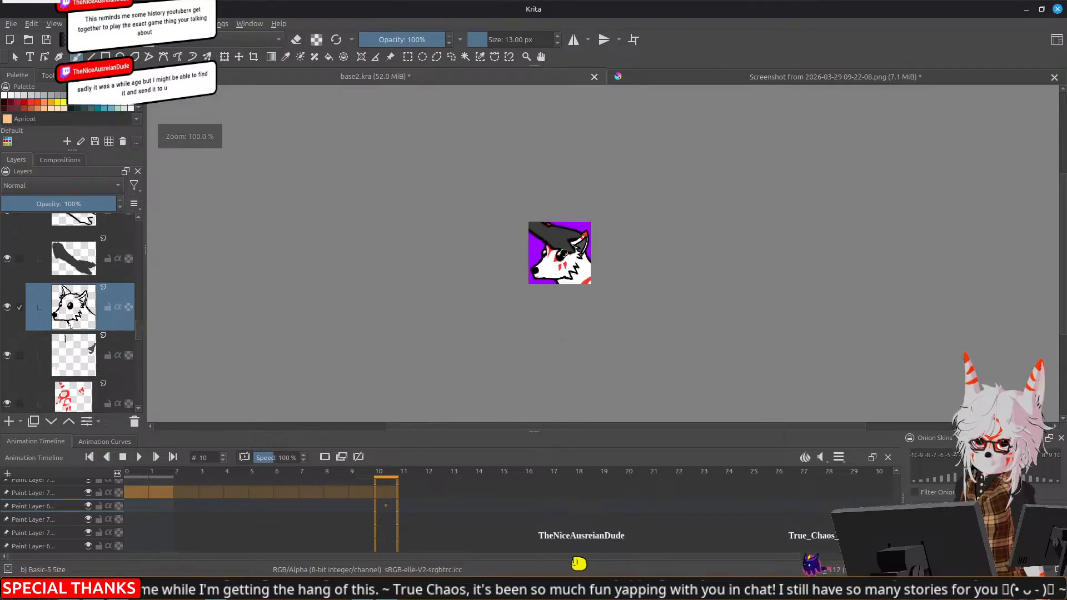
{"action": "left_click_drag", "start_coordinate": [752, 312], "coordinate": [701, 312]}
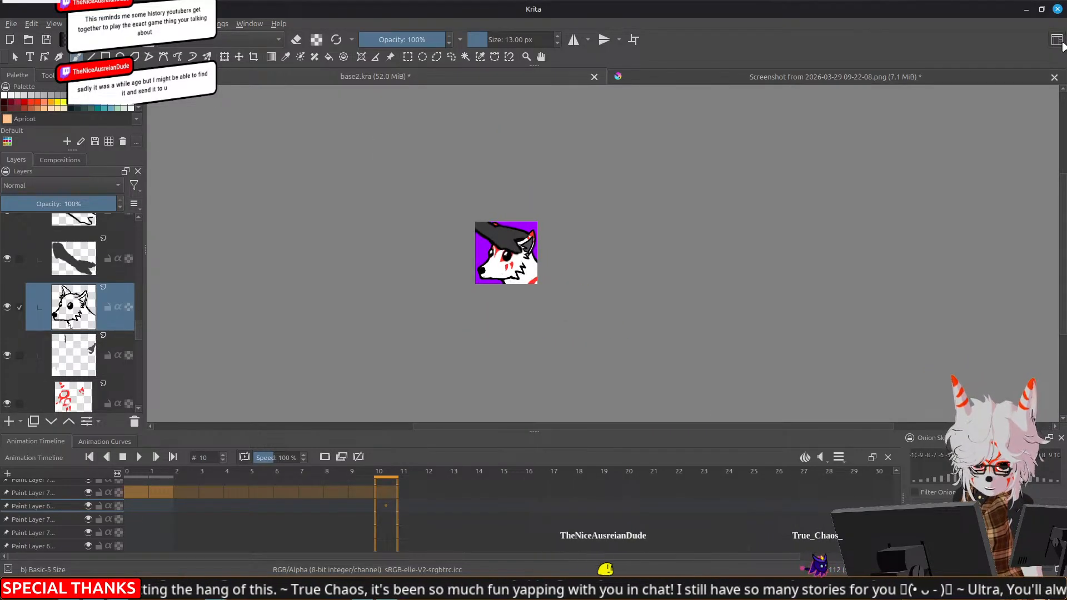
{"action": "left_click", "coordinate": [1058, 41]}
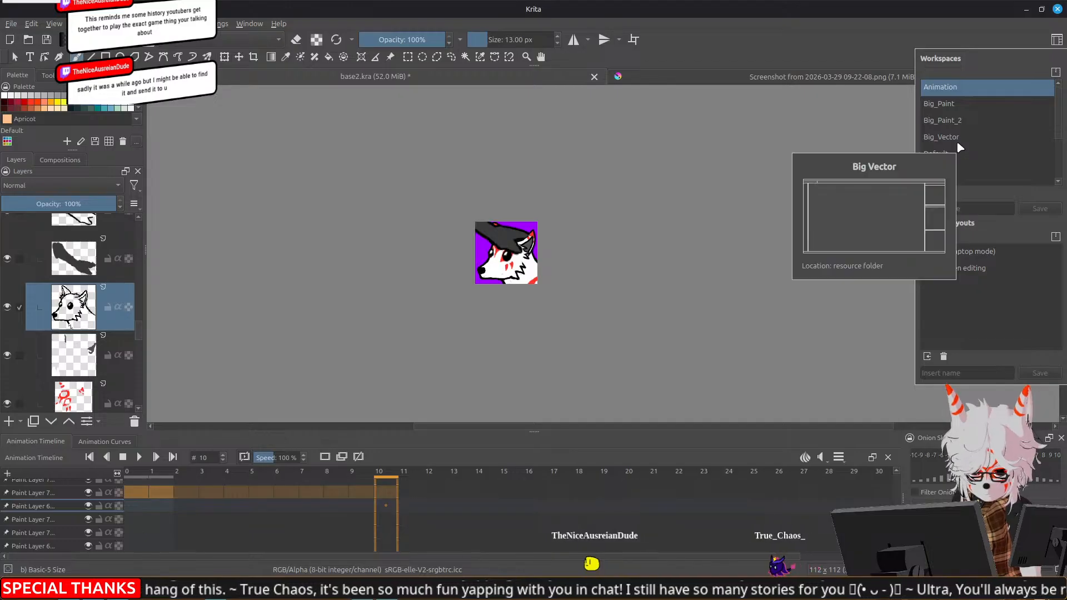
{"action": "left_click", "coordinate": [950, 171]}
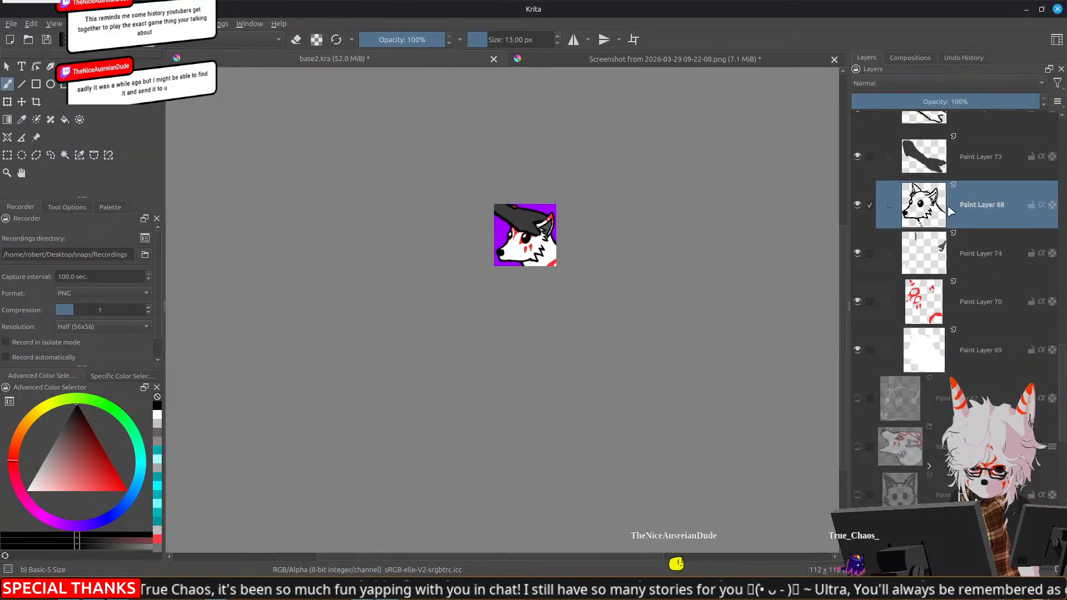
Collapse Group 71 in the layer stack and hide it
{"action": "scroll", "coordinate": [944, 161], "scroll_direction": "up", "scroll_amount": 3}
{"action": "left_click", "coordinate": [929, 223]}
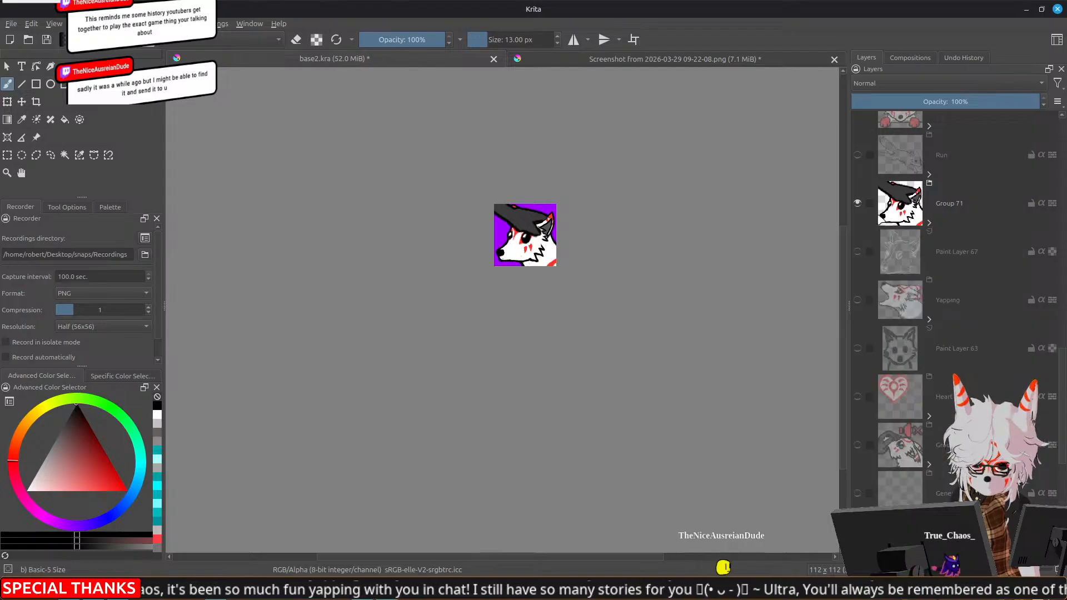
{"action": "left_click", "coordinate": [857, 204]}
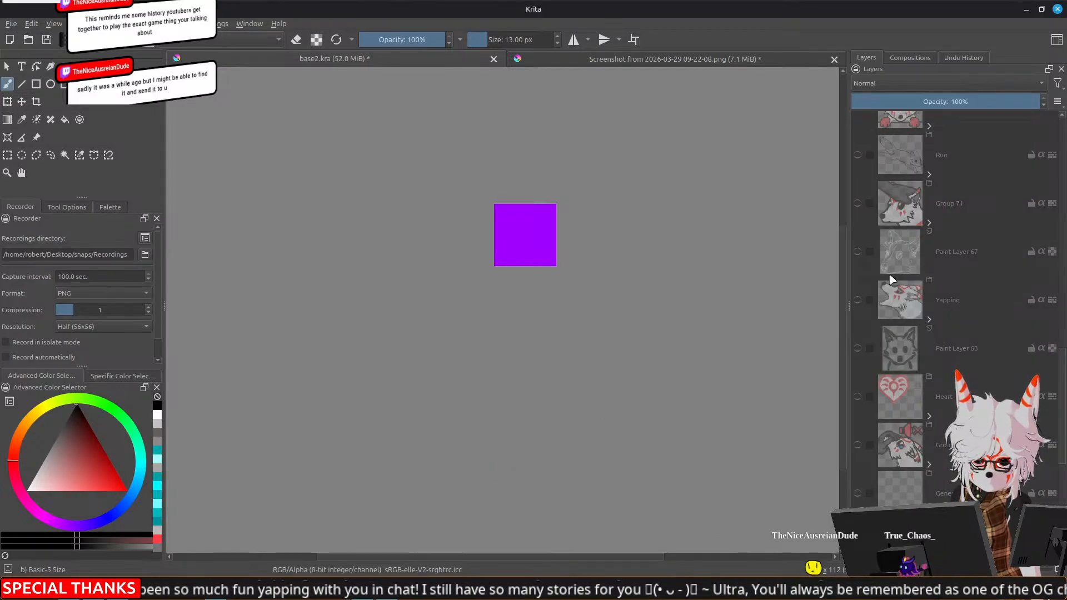
Preview Paint Layer 67, the bells group and the SweatyBoi group one at a time, hiding each again
{"action": "left_click", "coordinate": [857, 252]}
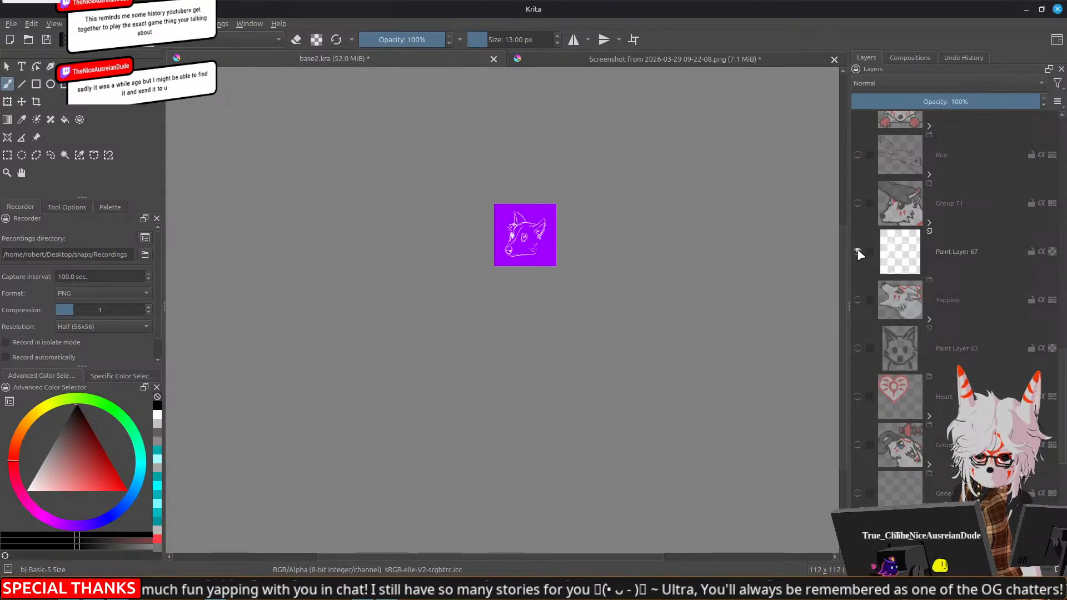
{"action": "left_click", "coordinate": [857, 252]}
{"action": "scroll", "coordinate": [903, 374], "scroll_direction": "down", "scroll_amount": 5}
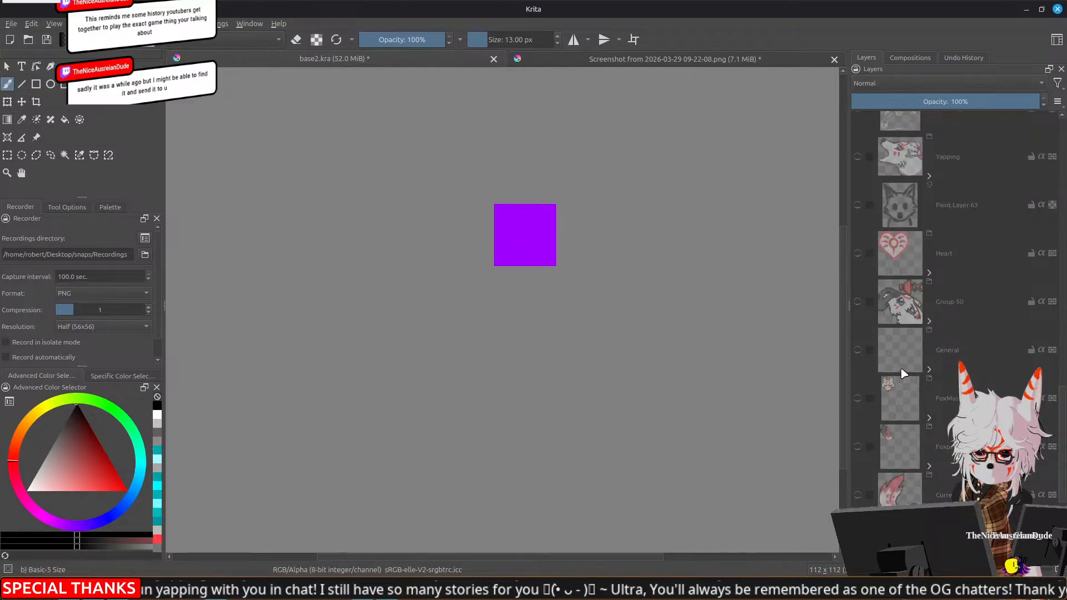
{"action": "scroll", "coordinate": [903, 374], "scroll_direction": "up", "scroll_amount": 10}
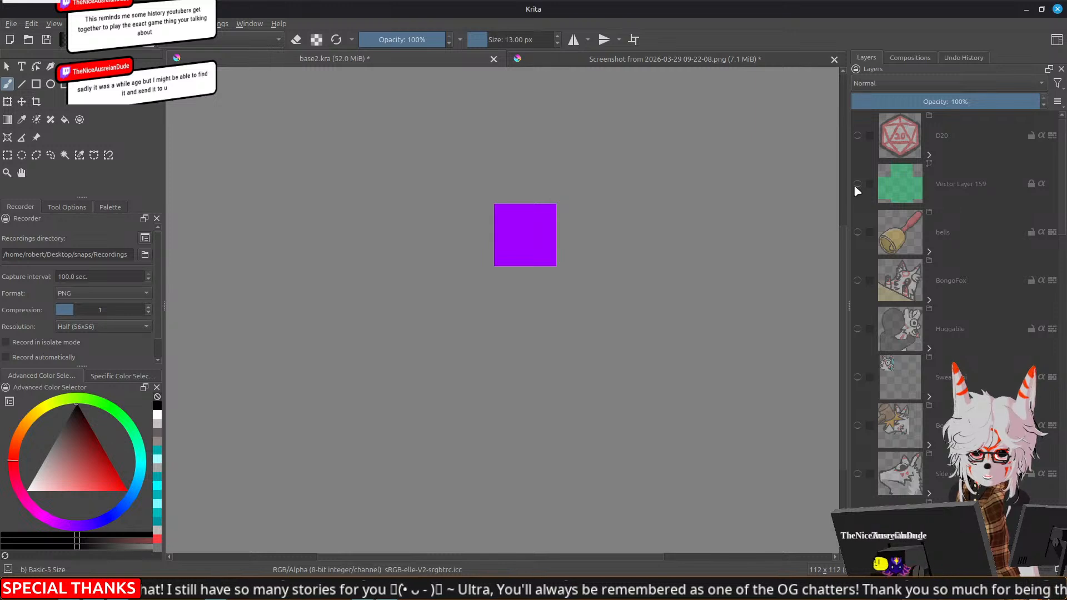
{"action": "left_click", "coordinate": [858, 233]}
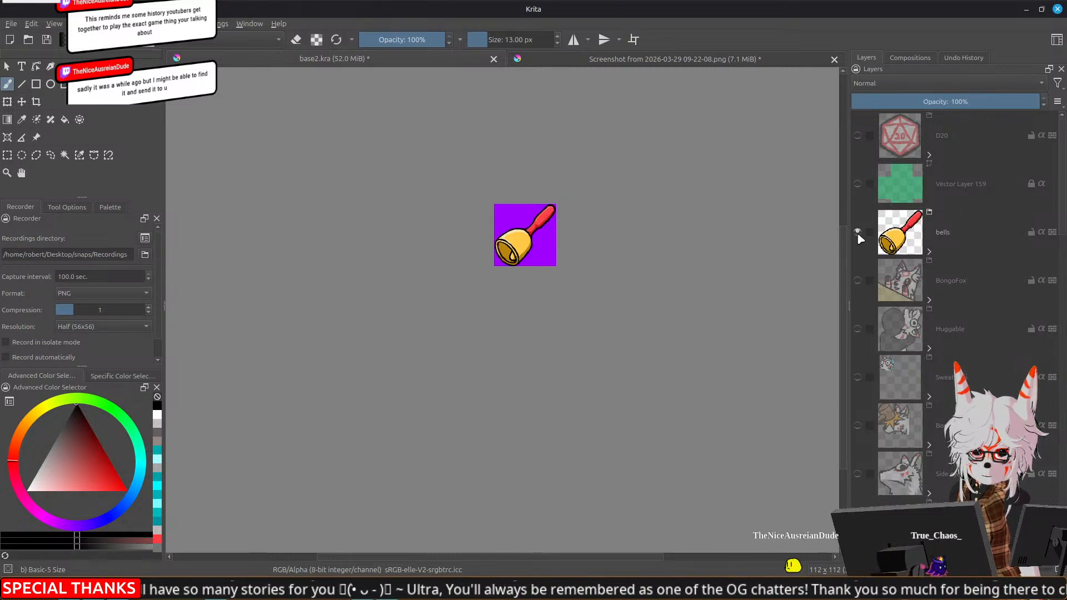
{"action": "left_click", "coordinate": [858, 233]}
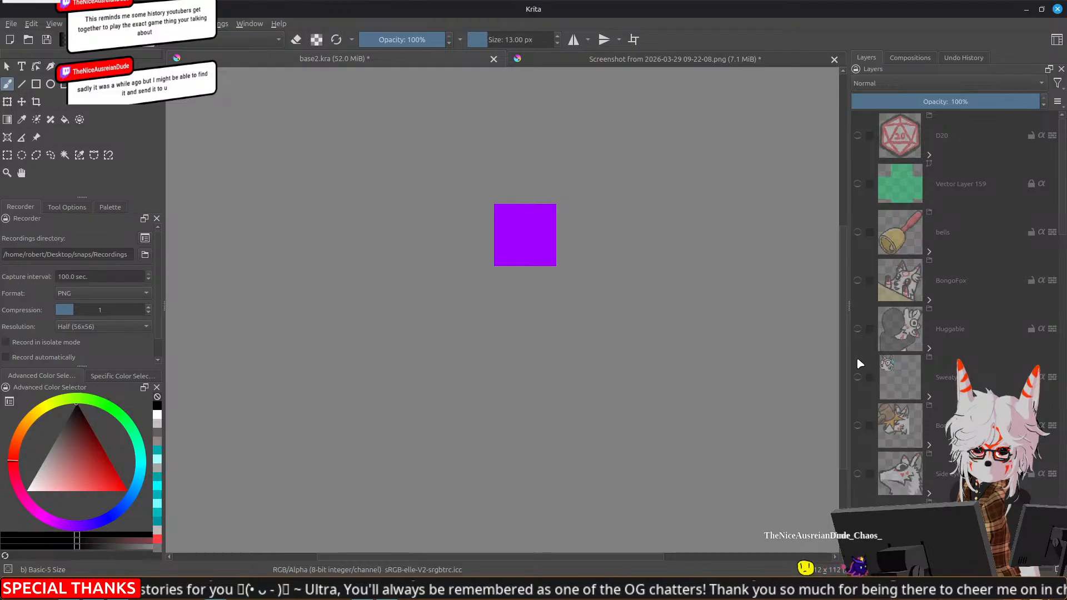
{"action": "left_click", "coordinate": [858, 378]}
{"action": "scroll", "coordinate": [583, 255], "scroll_direction": "up", "scroll_amount": 3}
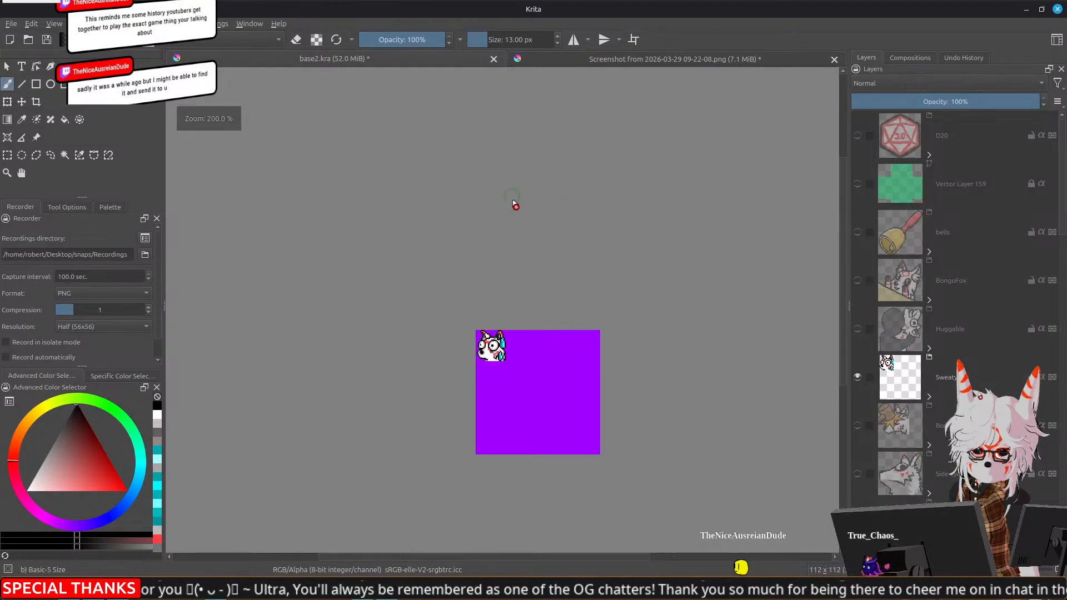
{"action": "left_click", "coordinate": [858, 378]}
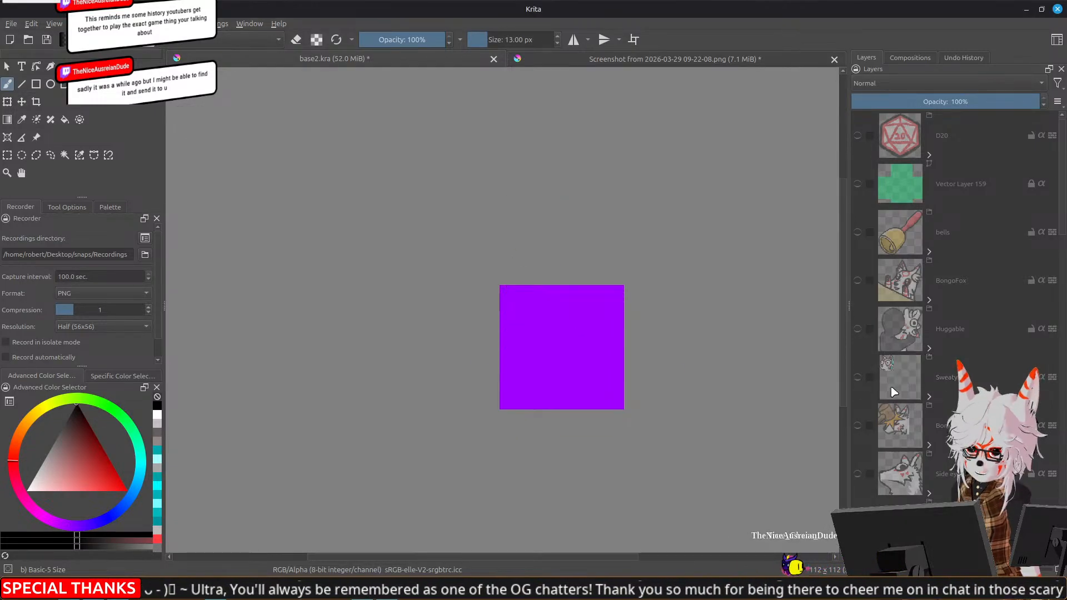
Inside SweatyBoi, hide and collapse Group 154, show Group 150 with the large sweating fox, and make SweatyBoi visible
{"action": "left_click", "coordinate": [929, 396]}
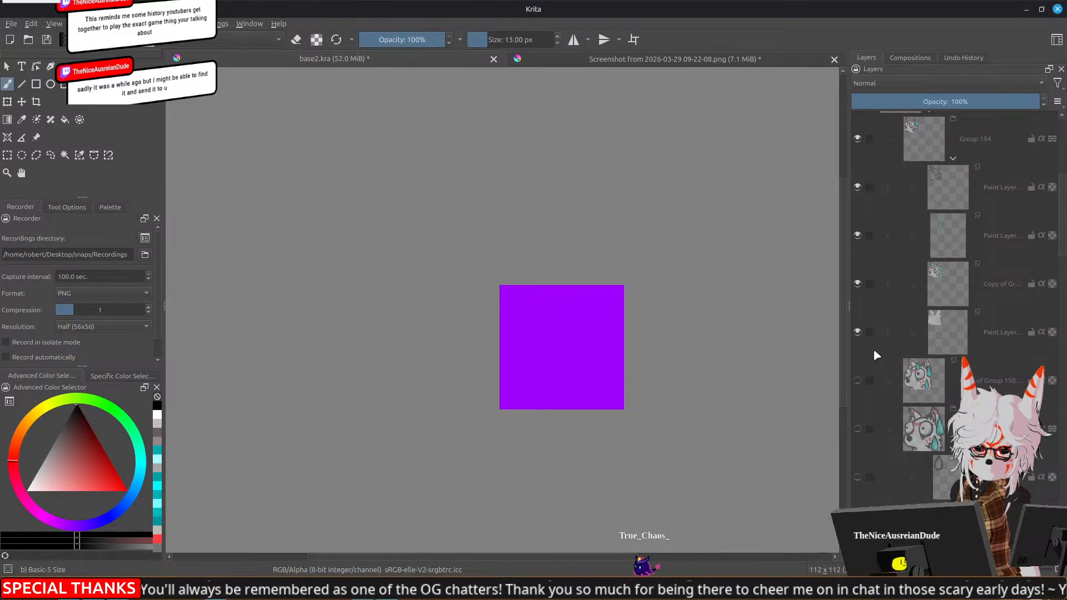
{"action": "left_click", "coordinate": [858, 282]}
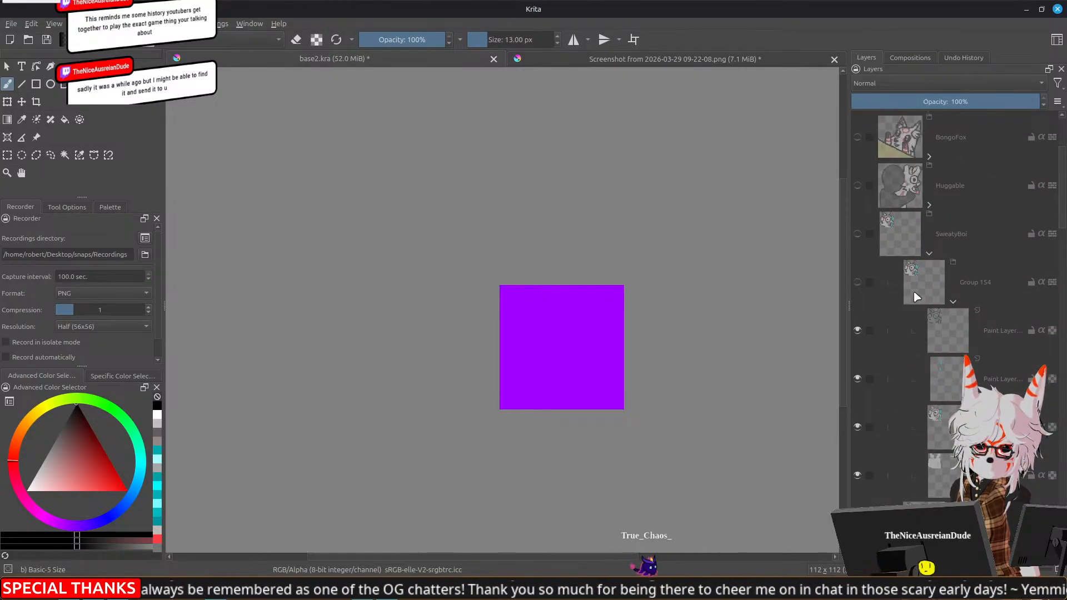
{"action": "left_click", "coordinate": [953, 302]}
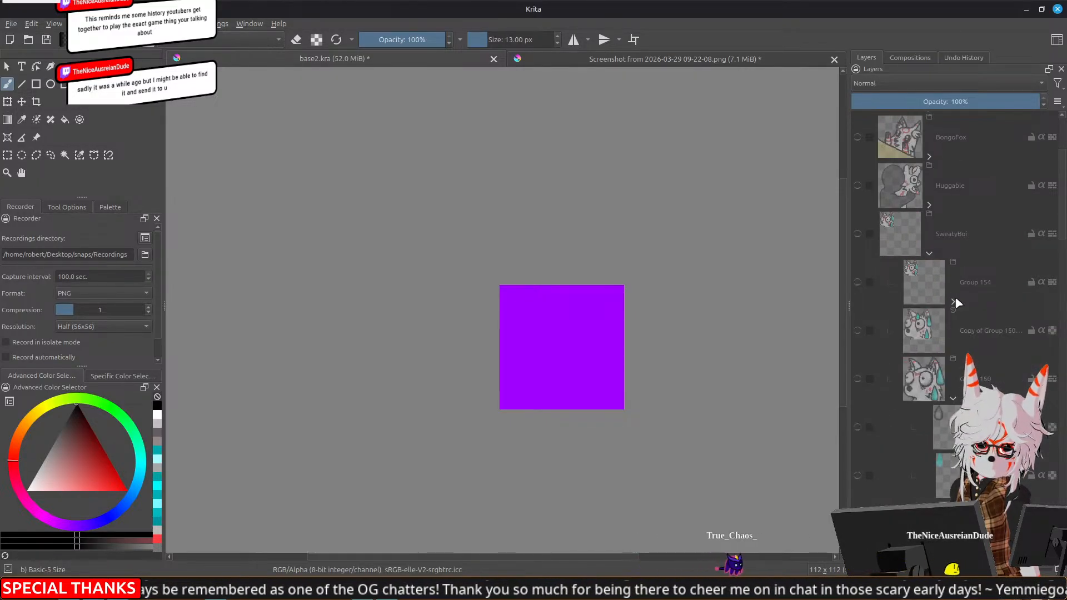
{"action": "left_click", "coordinate": [857, 380]}
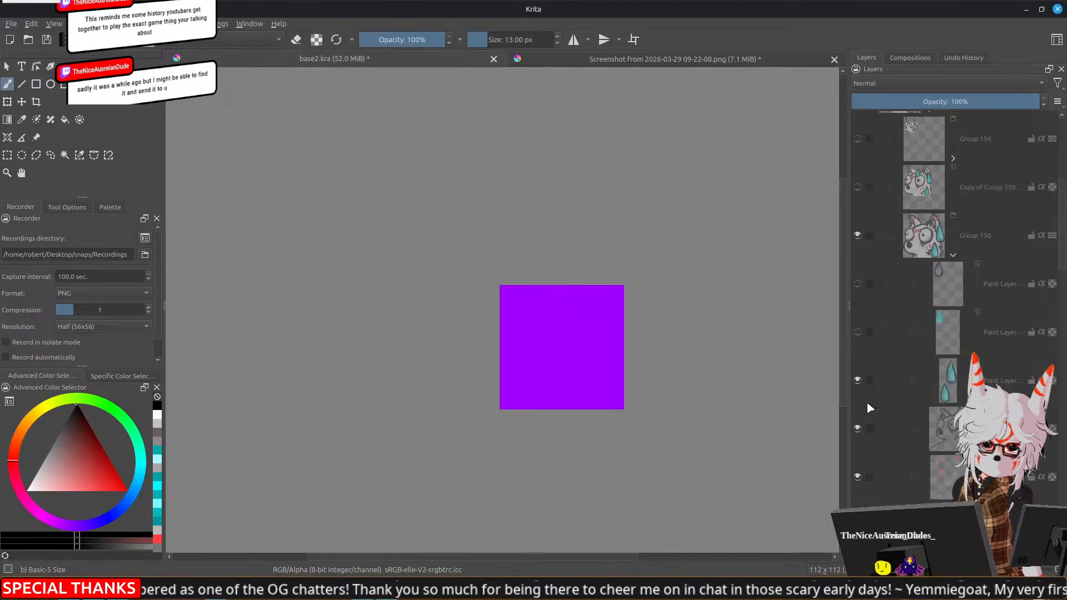
{"action": "left_click", "coordinate": [858, 233]}
Hide the purple background layer and export the sweating fox emote as 112_Sweat.png
{"action": "scroll", "coordinate": [871, 259], "scroll_direction": "down", "scroll_amount": 10}
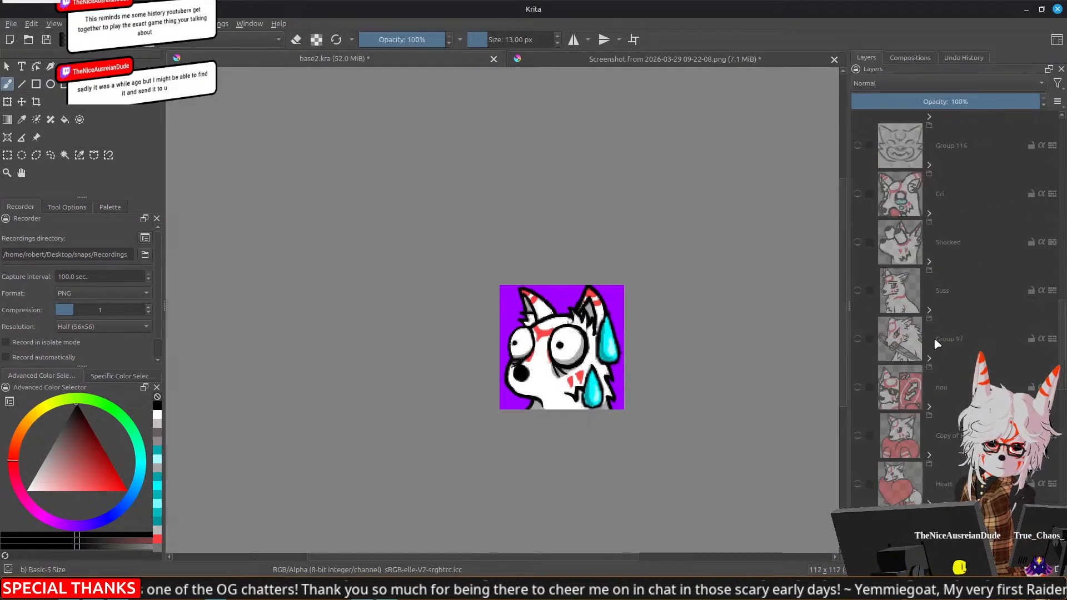
{"action": "left_click", "coordinate": [858, 519]}
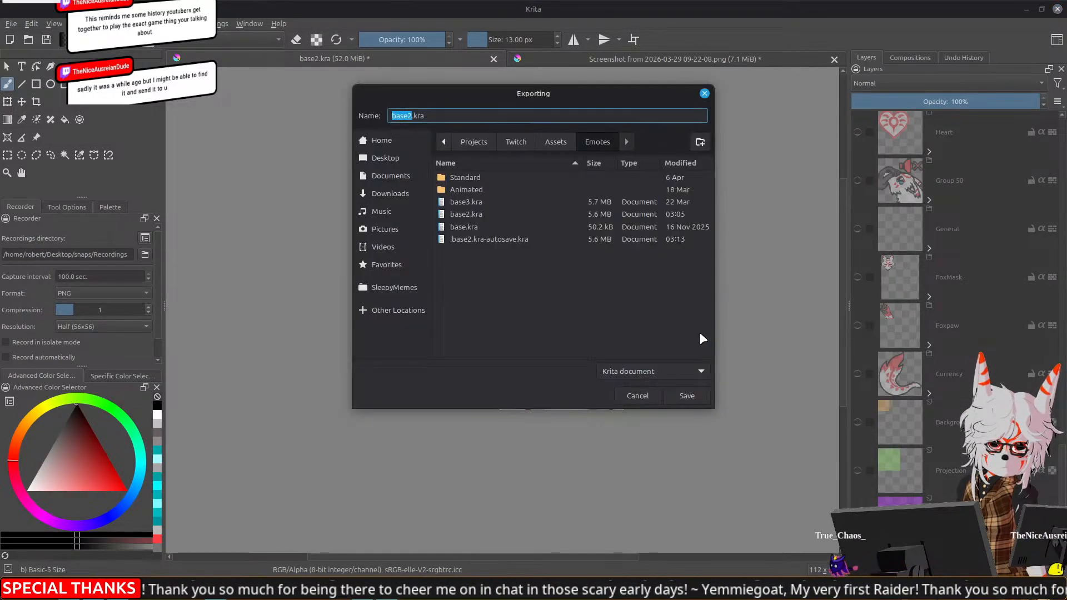
{"action": "key", "text": "Escape"}
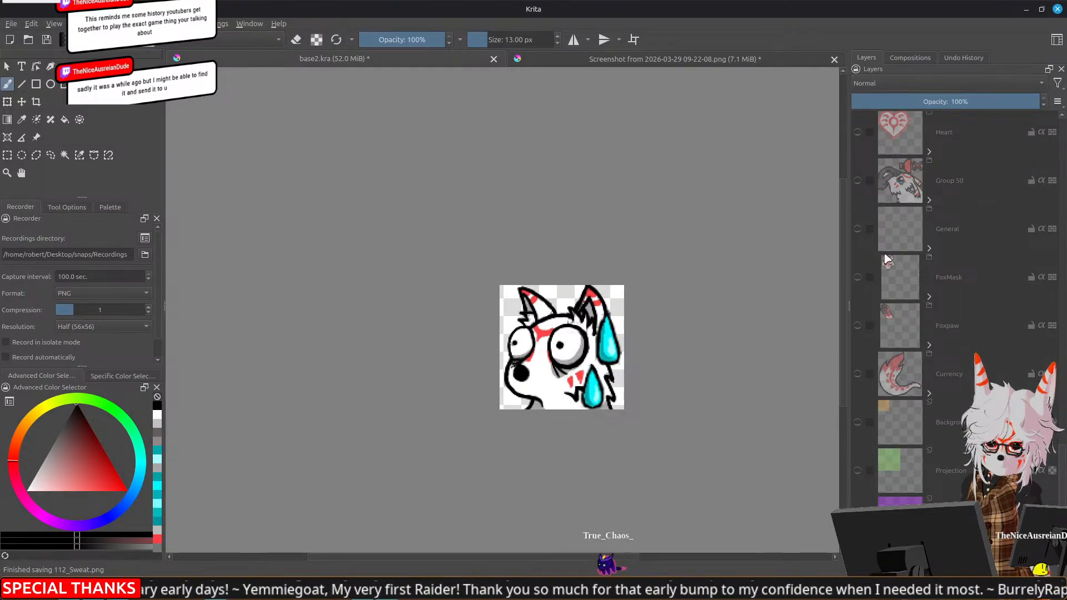
Collapse and duplicate Group 150, then show the small merged fox layer and place the duplicate directly above it
{"action": "scroll", "coordinate": [911, 244], "scroll_direction": "up", "scroll_amount": 10}
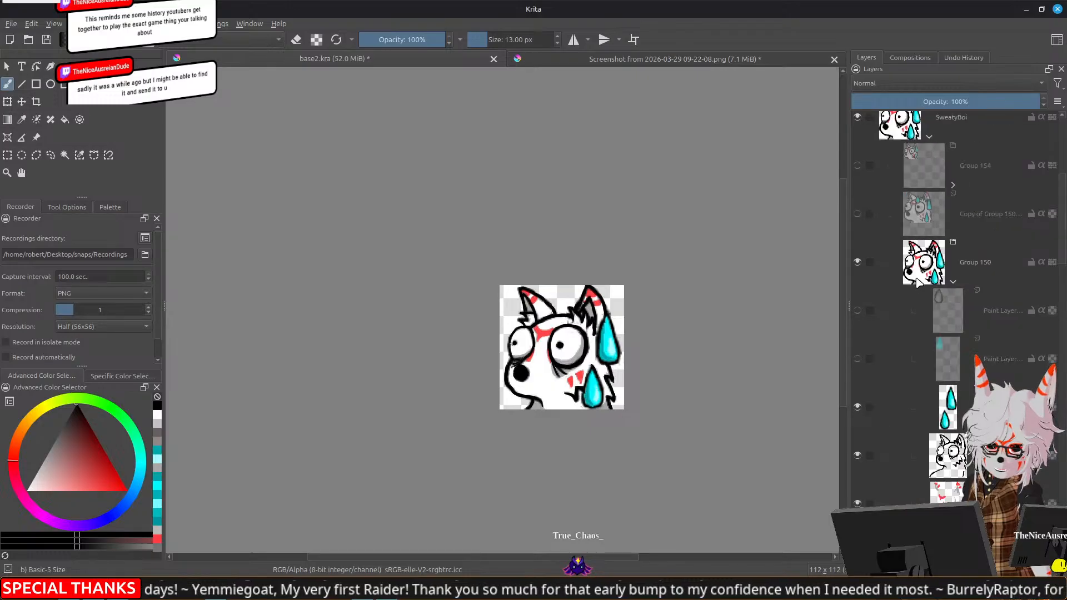
{"action": "left_click", "coordinate": [954, 284]}
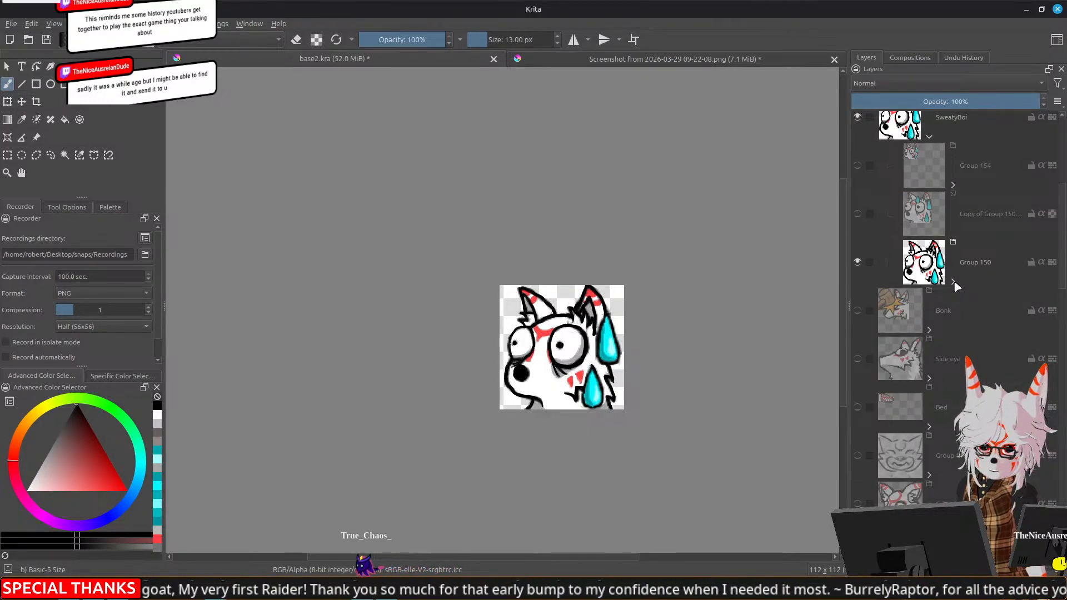
{"action": "right_click", "coordinate": [934, 262]}
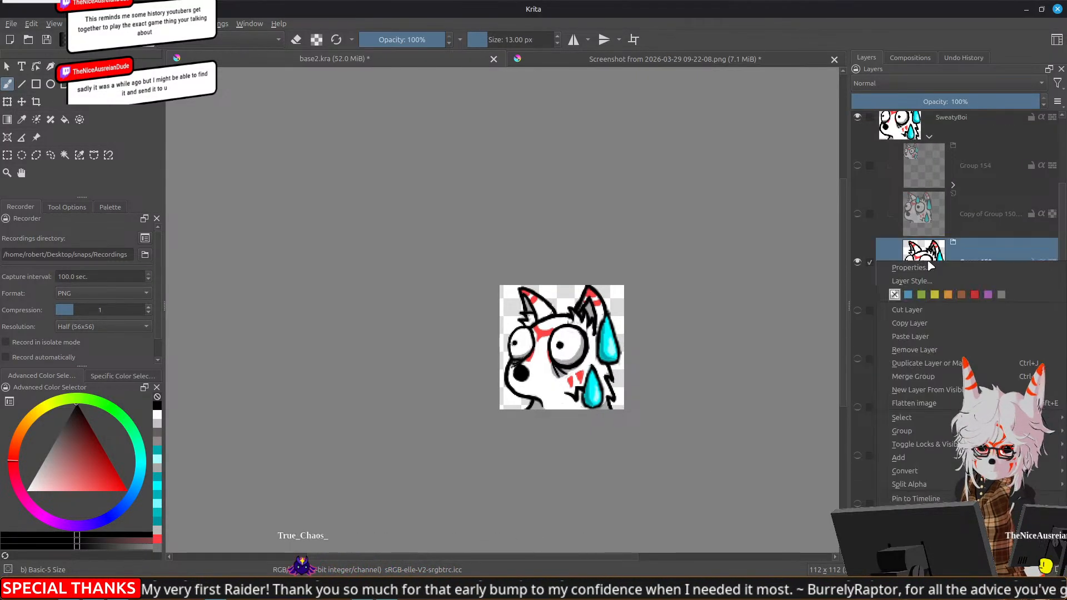
{"action": "left_click", "coordinate": [957, 364]}
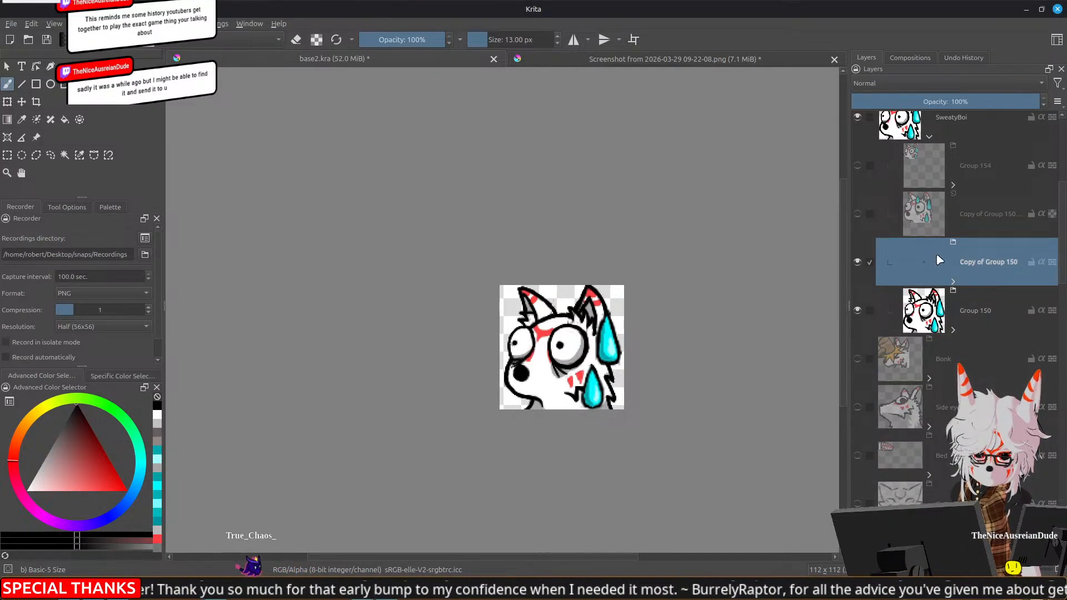
{"action": "left_click", "coordinate": [859, 216]}
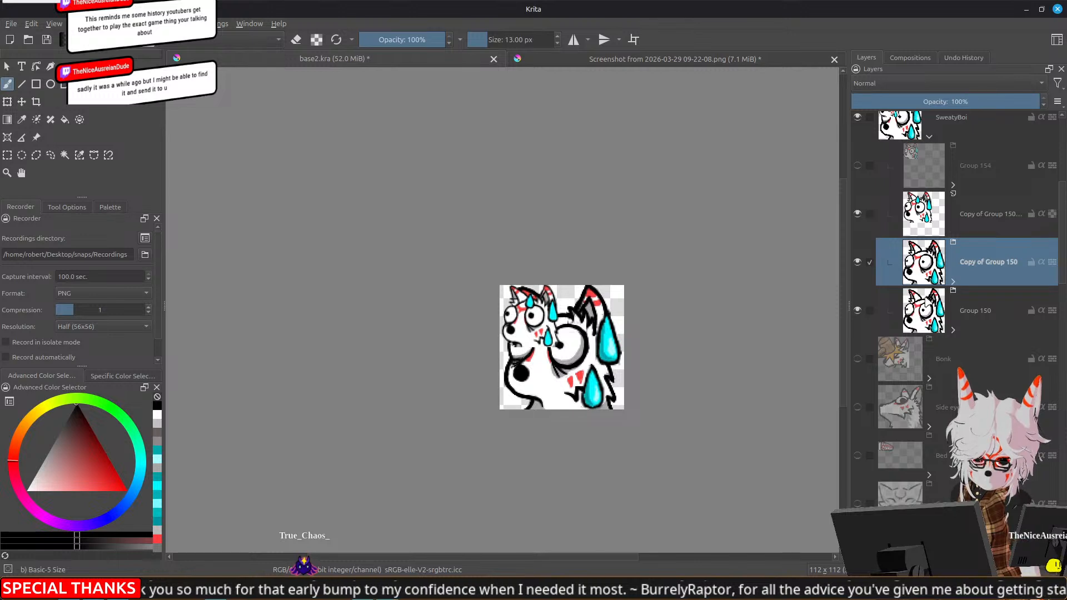
{"action": "left_click_drag", "start_coordinate": [1013, 268], "coordinate": [1004, 198]}
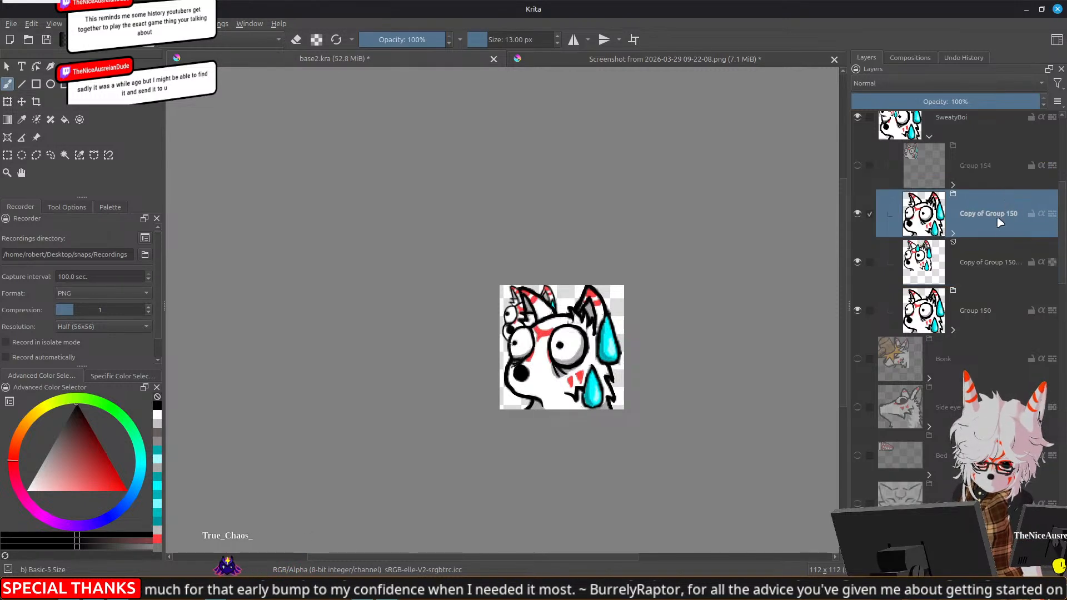
Scale the duplicated Group 150 down to about half size and align it with the small fox in the canvas's upper-left quarter
{"action": "key", "text": "ctrl+t"}
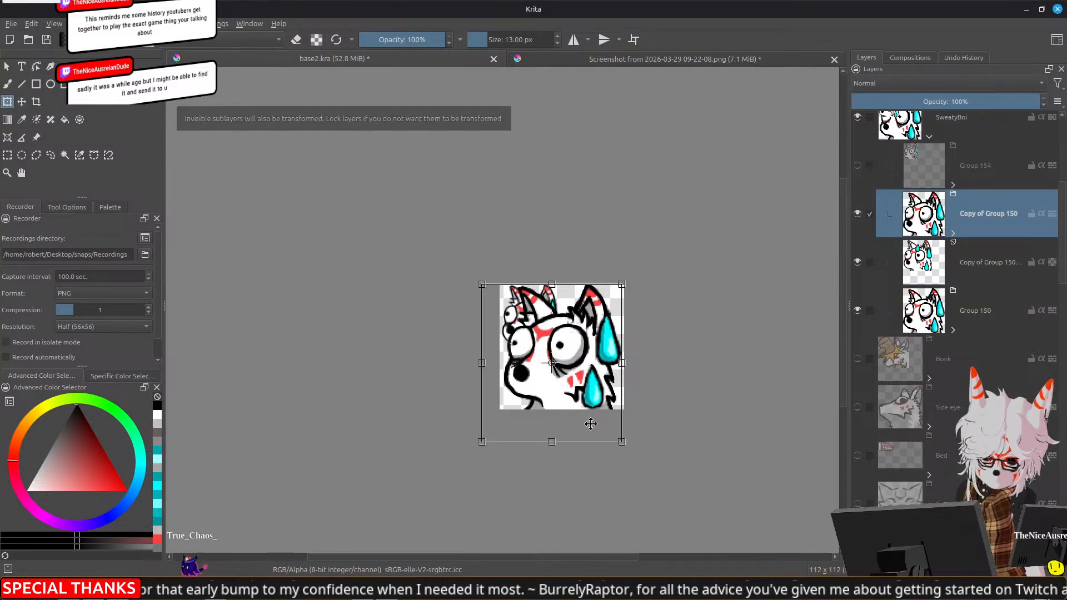
{"action": "scroll", "coordinate": [607, 428], "scroll_direction": "up", "scroll_amount": 2}
{"action": "left_click_drag", "start_coordinate": [668, 481], "coordinate": [552, 298]}
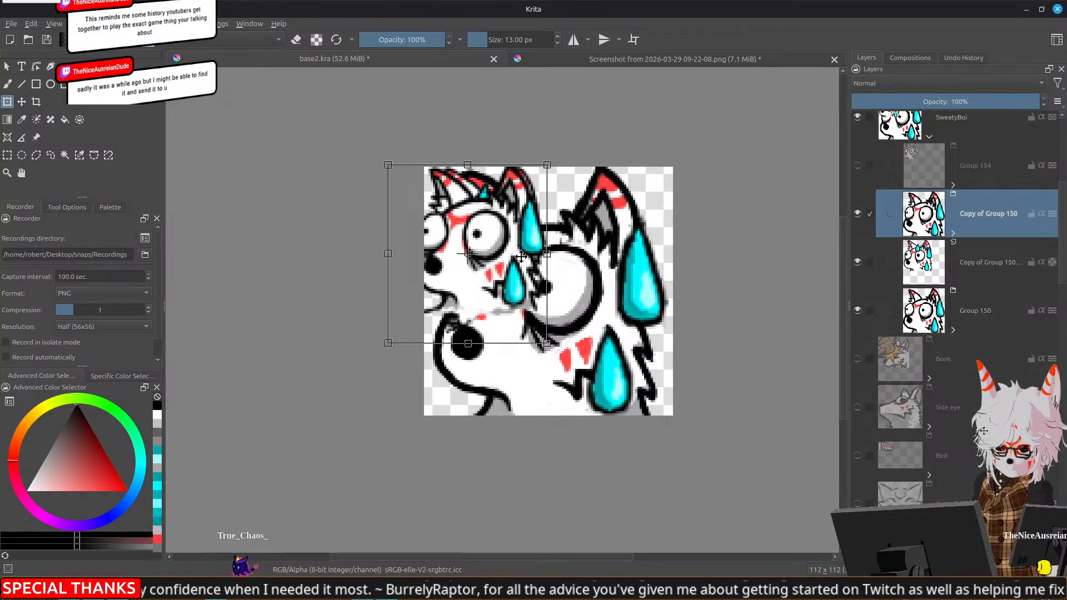
{"action": "scroll", "coordinate": [478, 239], "scroll_direction": "up", "scroll_amount": 4}
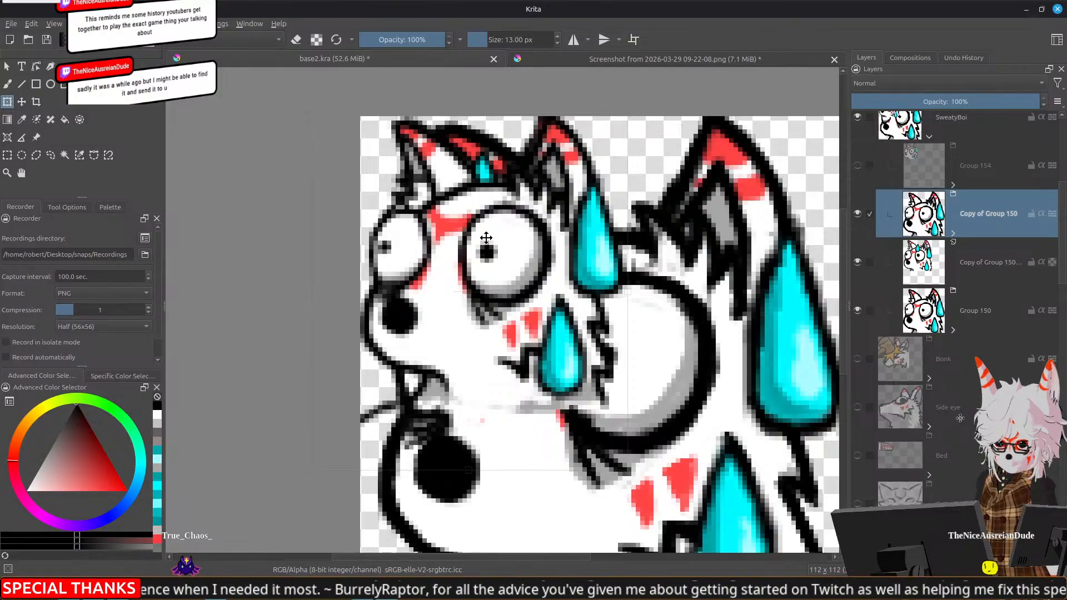
{"action": "left_click_drag", "start_coordinate": [626, 471], "coordinate": [601, 452]}
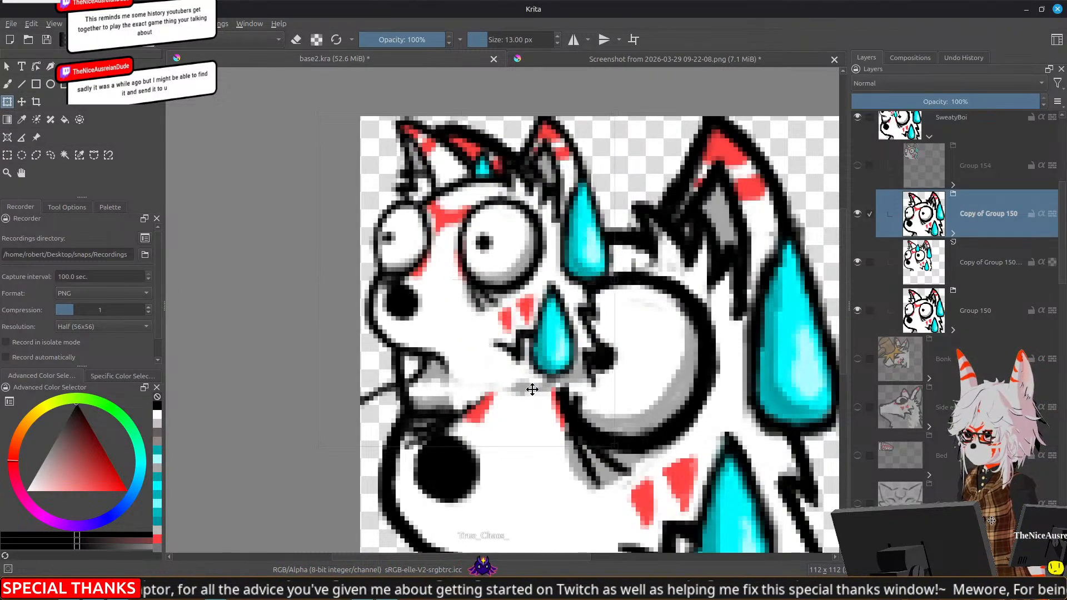
{"action": "left_click_drag", "start_coordinate": [538, 389], "coordinate": [535, 390]}
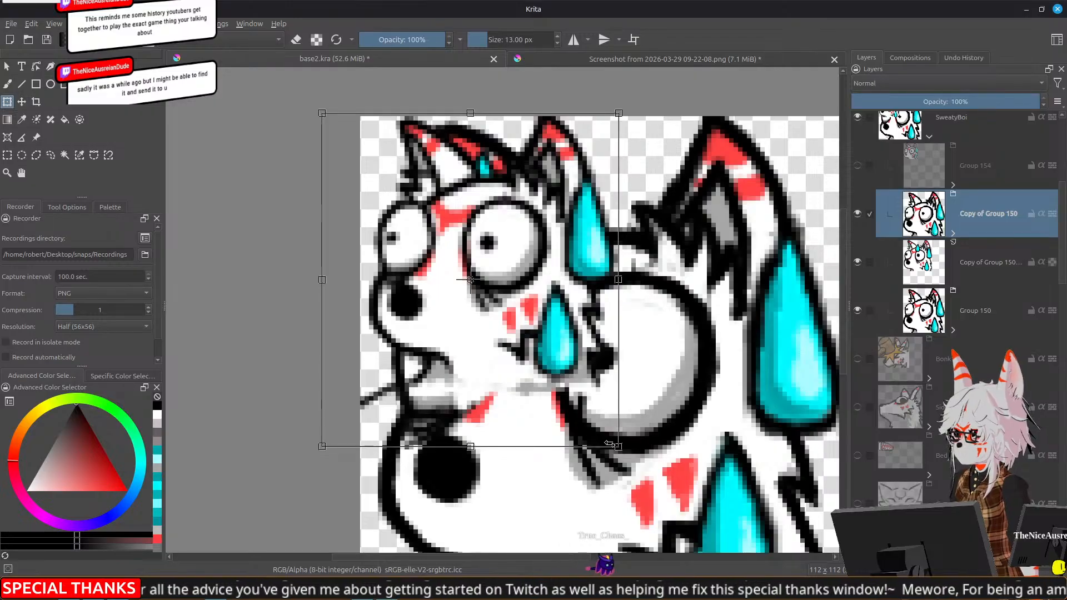
{"action": "left_click_drag", "start_coordinate": [615, 446], "coordinate": [607, 439]}
{"action": "left_click_drag", "start_coordinate": [545, 358], "coordinate": [549, 357]}
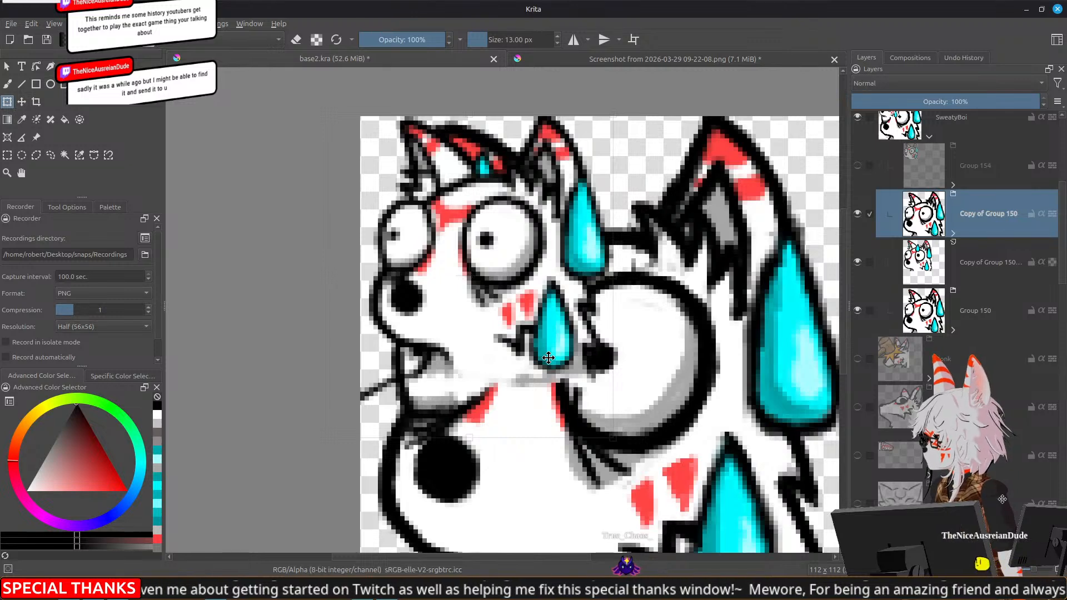
{"action": "key", "text": "Return"}
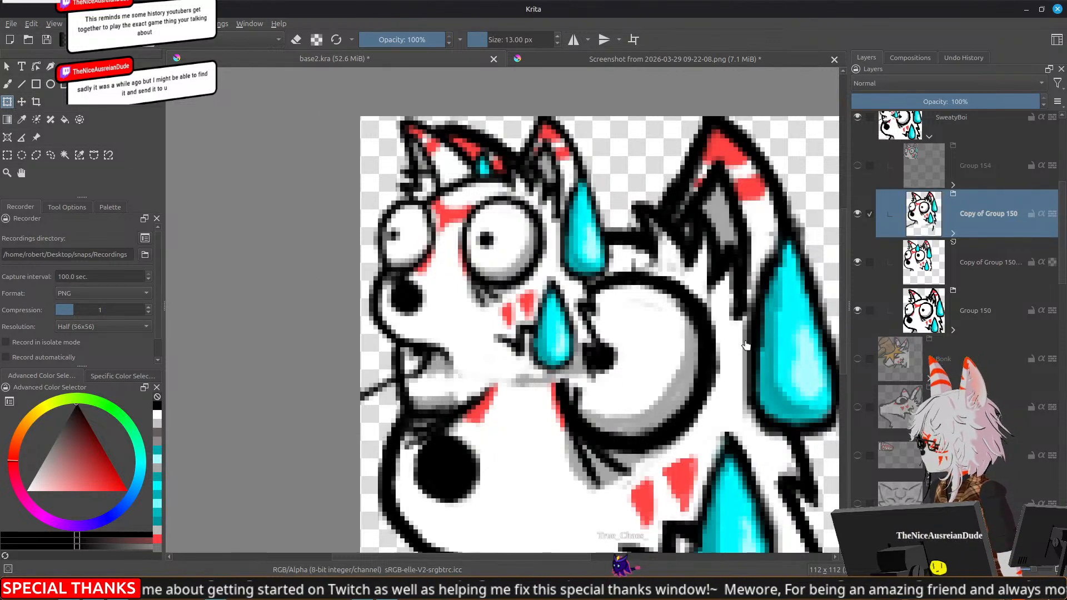
Hide the original Group 150 and, after comparing, the small merged fox layer, leaving only the scaled duplicate visible
{"action": "left_click", "coordinate": [858, 310]}
{"action": "left_click", "coordinate": [858, 263]}
{"action": "left_click", "coordinate": [858, 263]}
{"action": "left_click", "coordinate": [860, 265]}
{"action": "scroll", "coordinate": [581, 307], "scroll_direction": "down", "scroll_amount": 4}
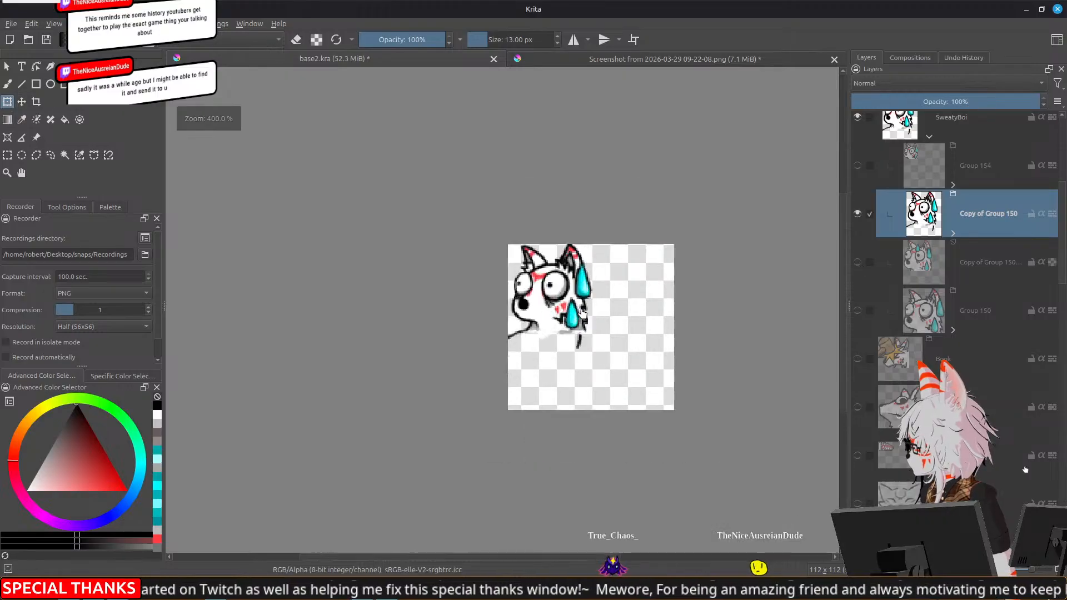
{"action": "scroll", "coordinate": [610, 332], "scroll_direction": "up", "scroll_amount": 2}
{"action": "scroll", "coordinate": [854, 473], "scroll_direction": "down", "scroll_amount": 10}
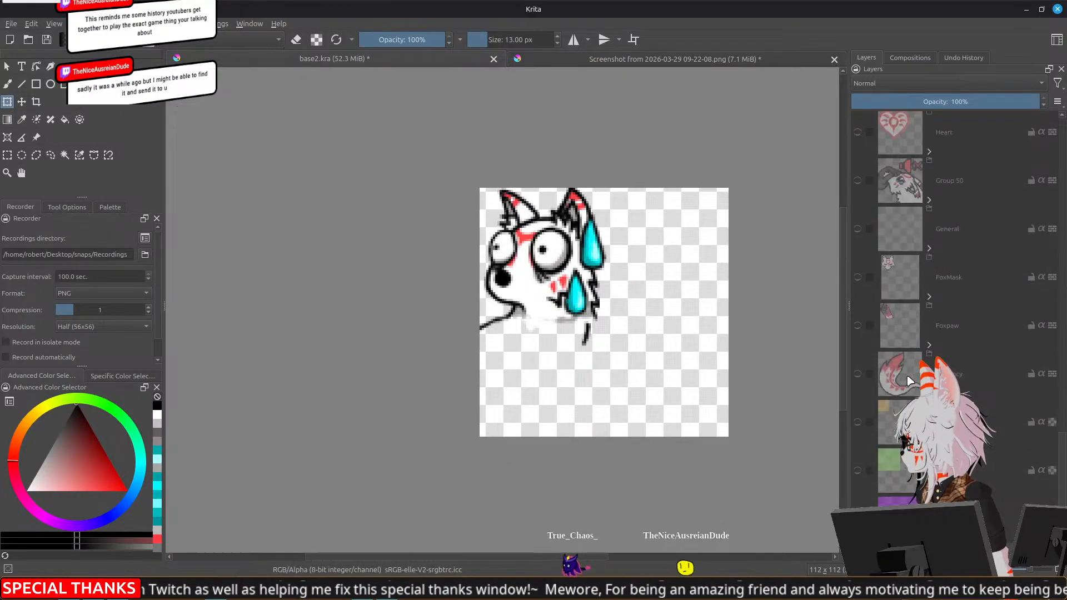
Show the green Projection layer as a guide, crop the canvas to its 56 × 56 px square, and hide the layer again
{"action": "left_click", "coordinate": [857, 470]}
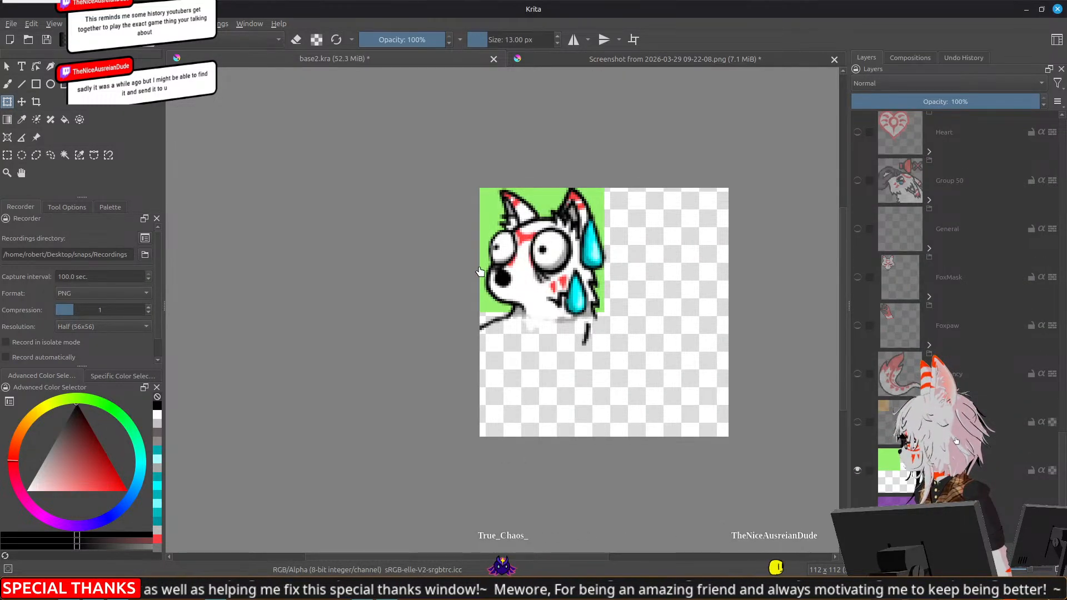
{"action": "scroll", "coordinate": [479, 267], "scroll_direction": "up", "scroll_amount": 2}
{"action": "left_click", "coordinate": [8, 156]}
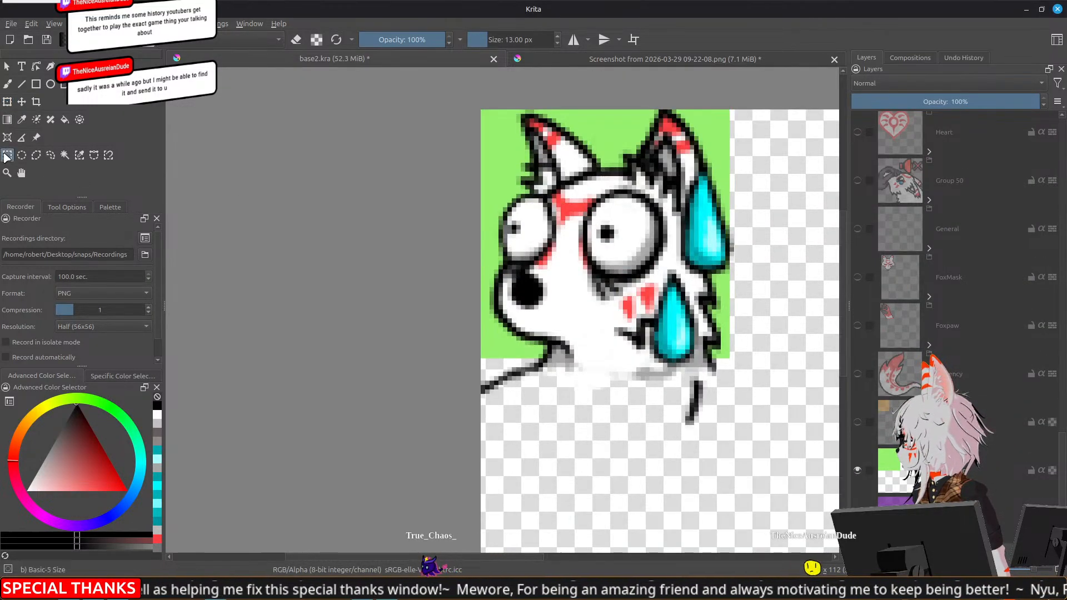
{"action": "left_click", "coordinate": [38, 104]}
{"action": "left_click_drag", "start_coordinate": [481, 111], "coordinate": [730, 360]}
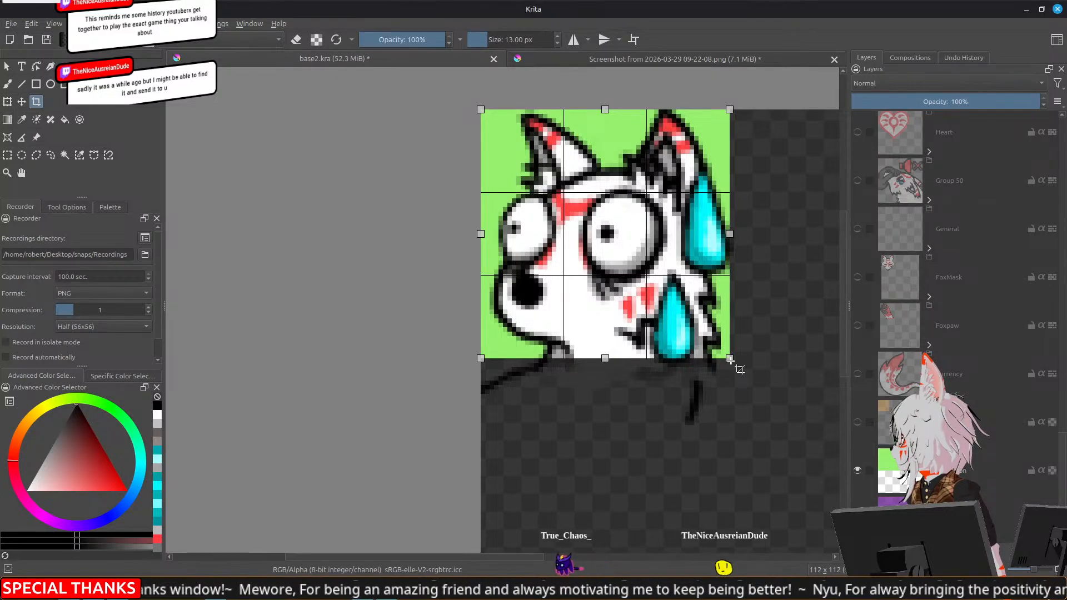
{"action": "key", "text": "Return"}
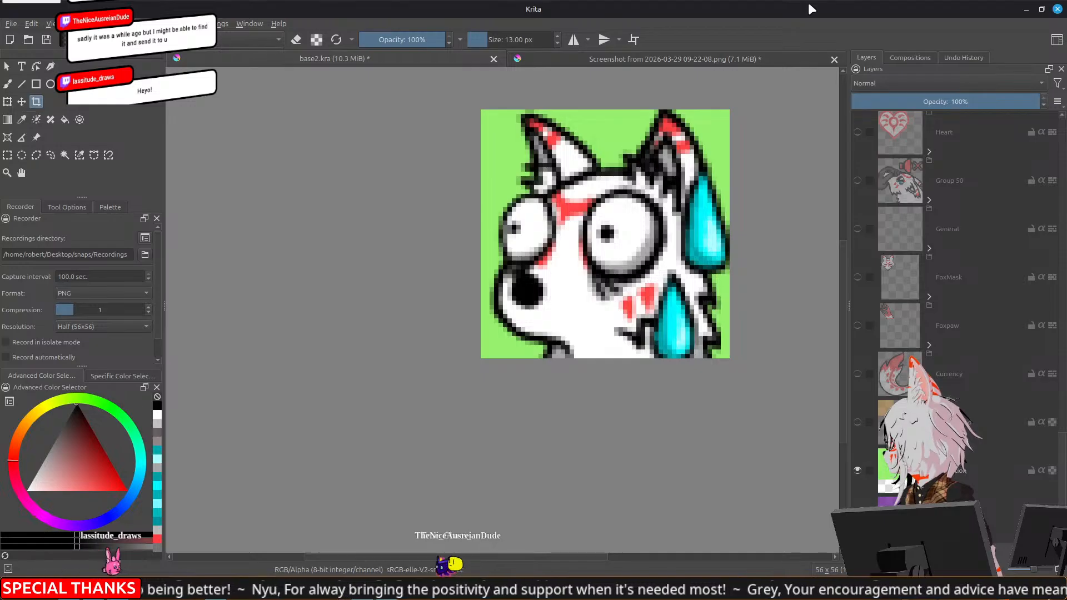
{"action": "left_click_drag", "start_coordinate": [772, 288], "coordinate": [723, 311]}
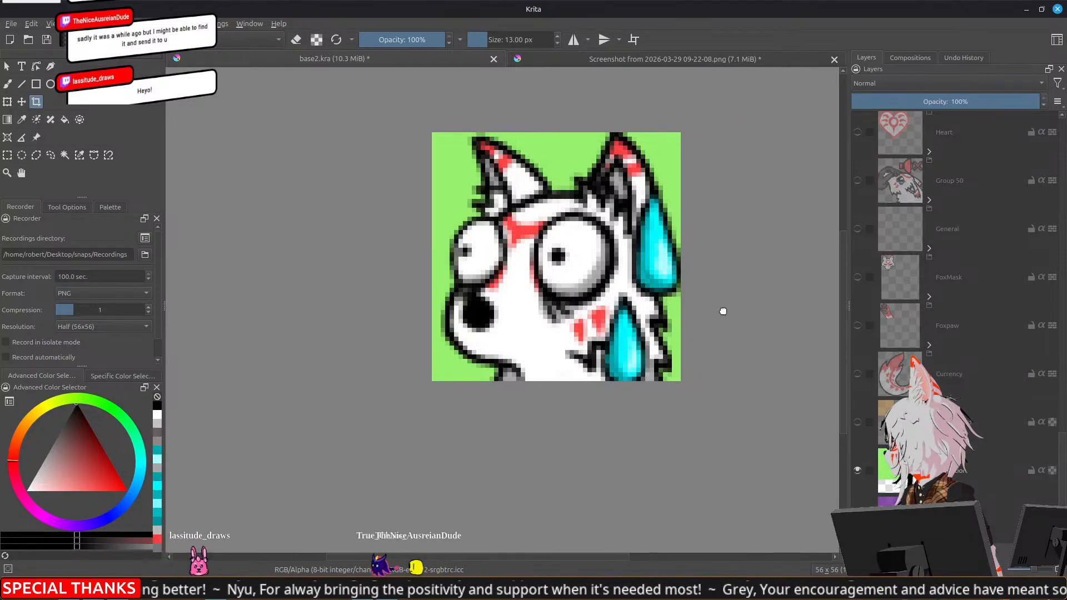
{"action": "left_click", "coordinate": [859, 471]}
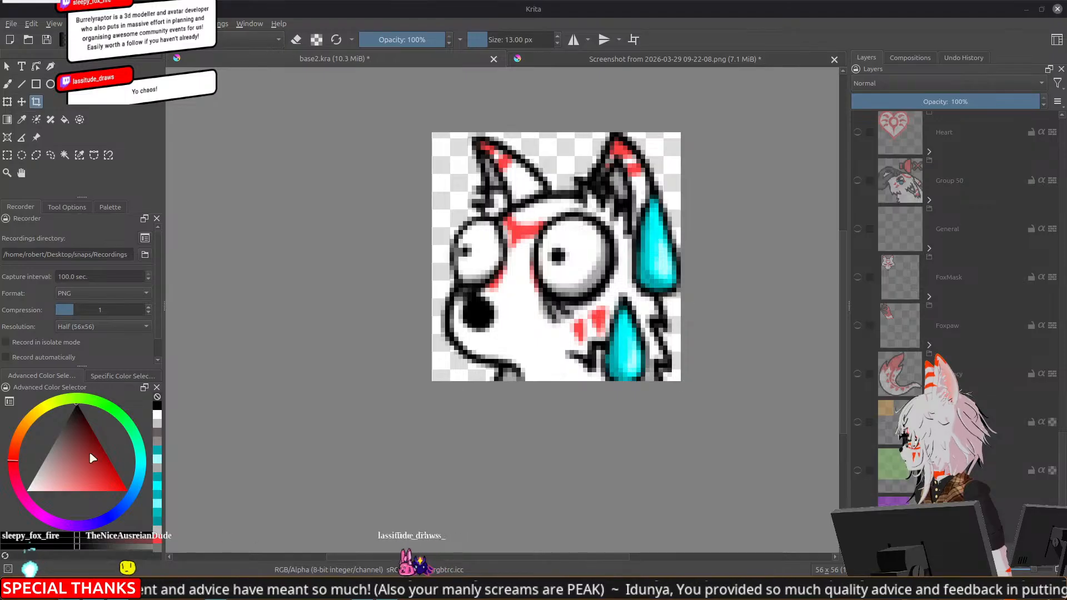
Switch to the terminal, stop and restart the webcam stream with the previous command, and return to Krita
{"action": "left_click", "coordinate": [218, 590]}
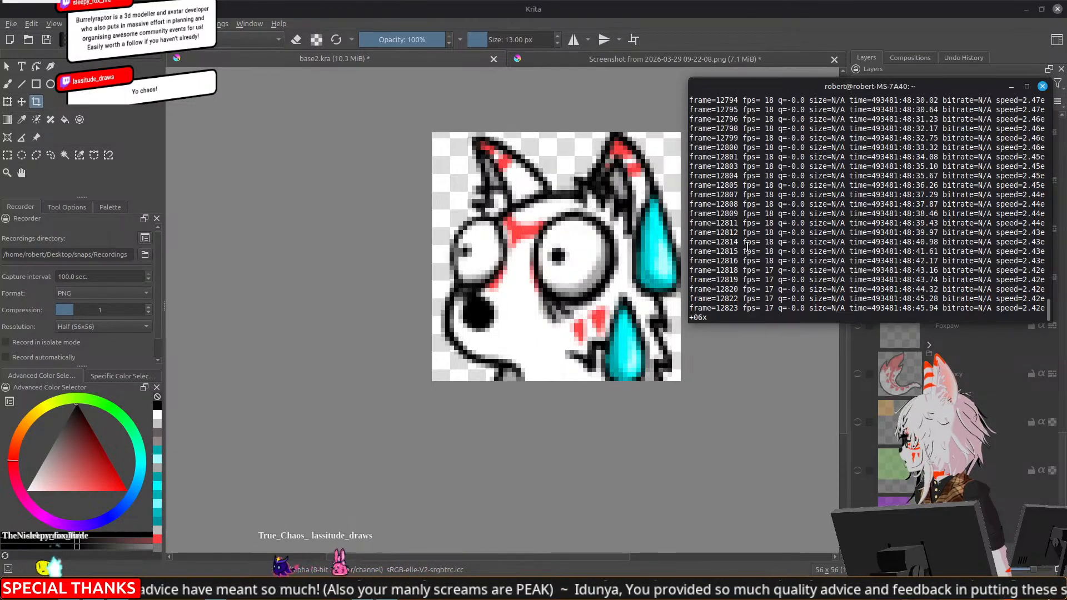
{"action": "key", "text": "ctrl+c"}
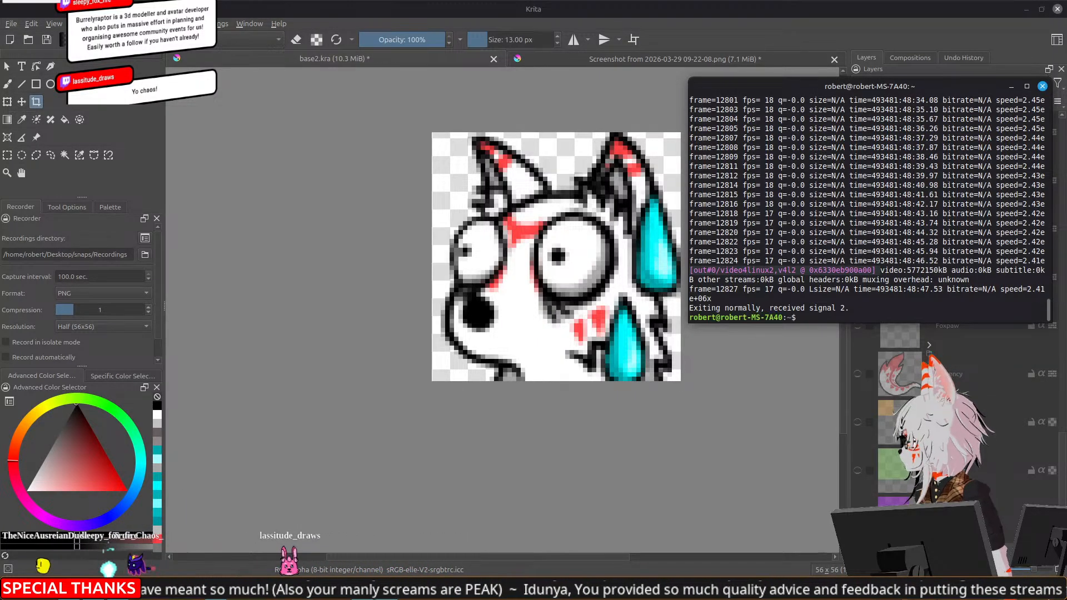
{"action": "key", "text": "Up"}
{"action": "key", "text": "Return"}
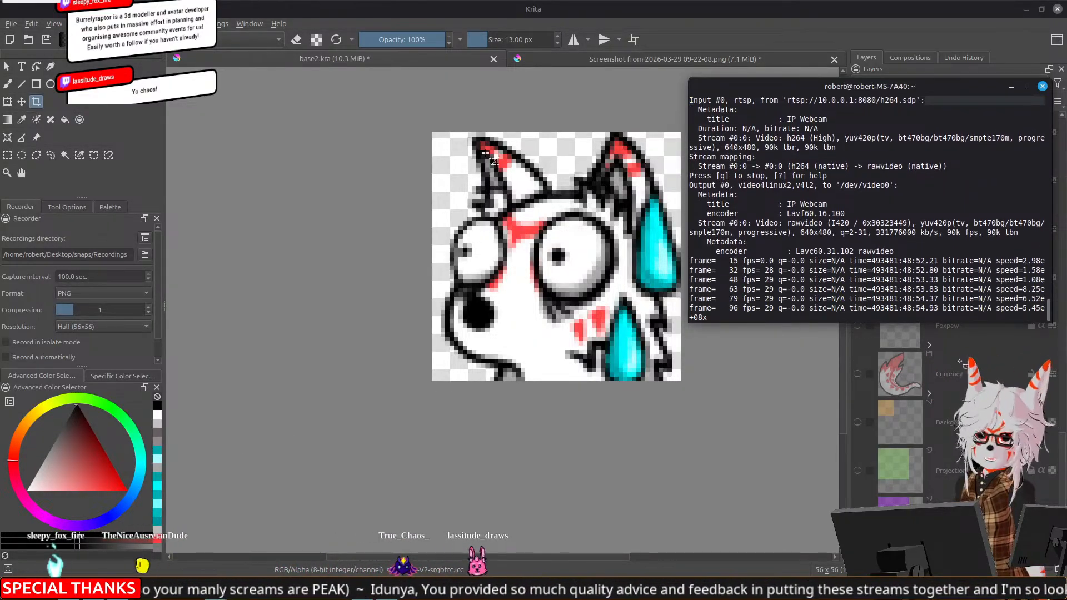
{"action": "left_click", "coordinate": [789, 10]}
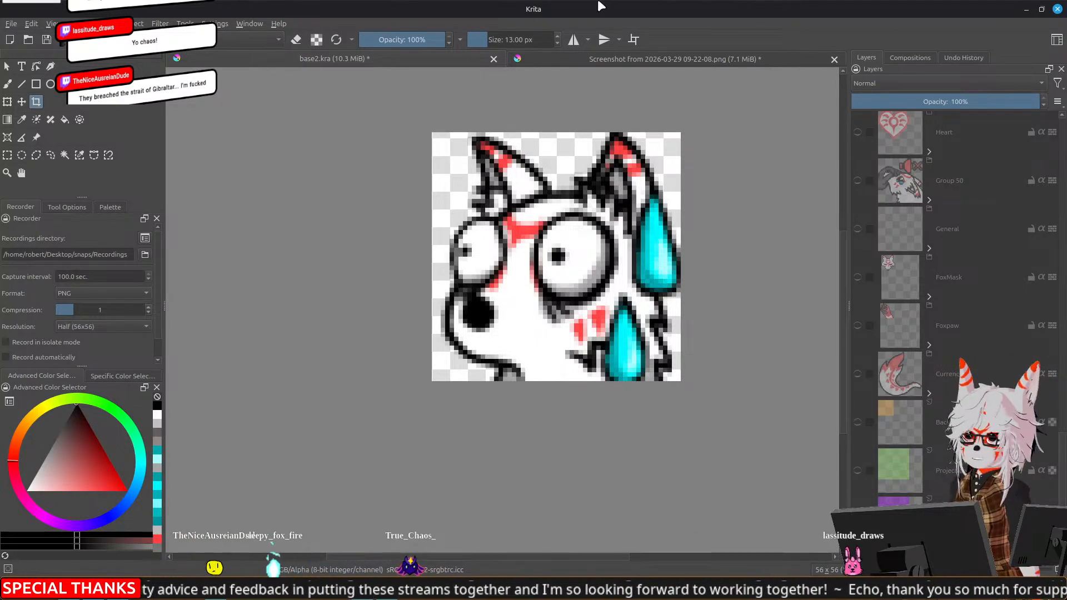
Collapse the SweatyBoi group and export the cropped emote as PNG, replacing 56_Sweat.png
{"action": "left_click_drag", "start_coordinate": [673, 298], "coordinate": [651, 298]}
{"action": "scroll", "coordinate": [923, 335], "scroll_direction": "up", "scroll_amount": 10}
{"action": "scroll", "coordinate": [923, 334], "scroll_direction": "up", "scroll_amount": 6}
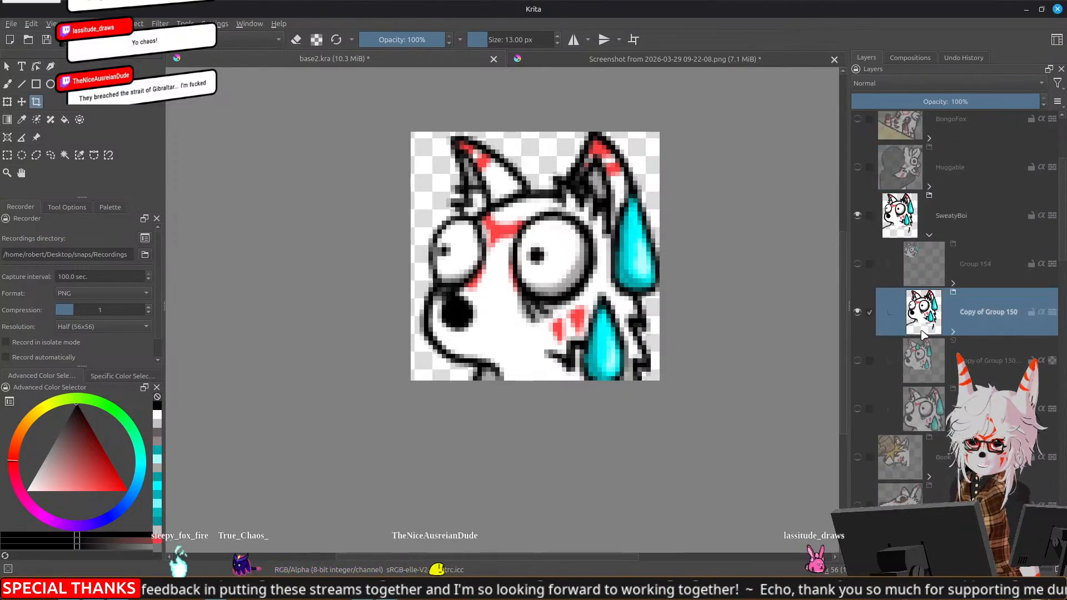
{"action": "left_click", "coordinate": [929, 236]}
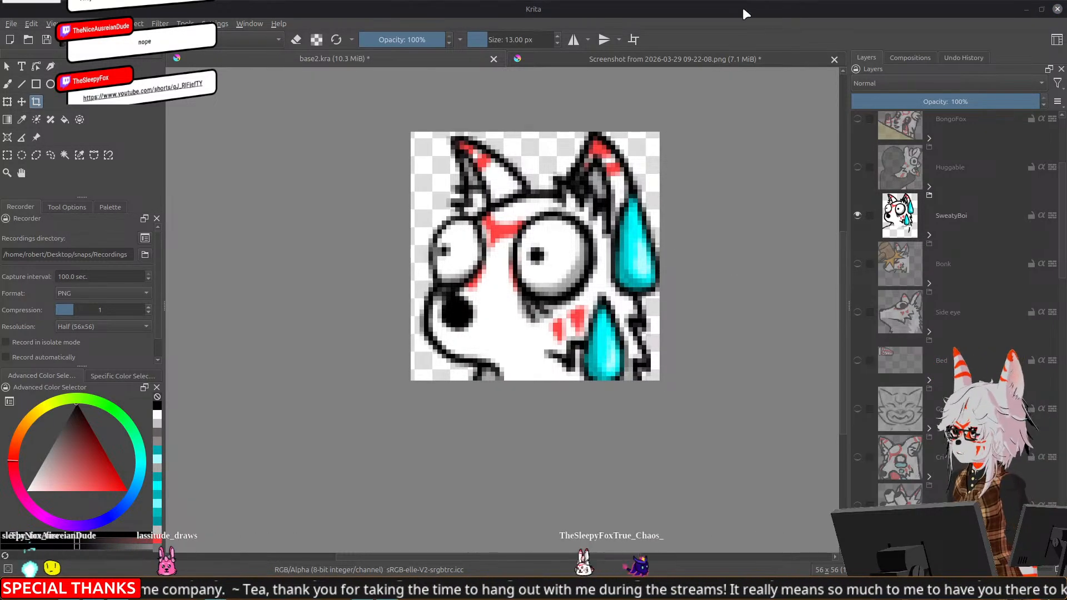
{"action": "key", "text": "ctrl+shift+e"}
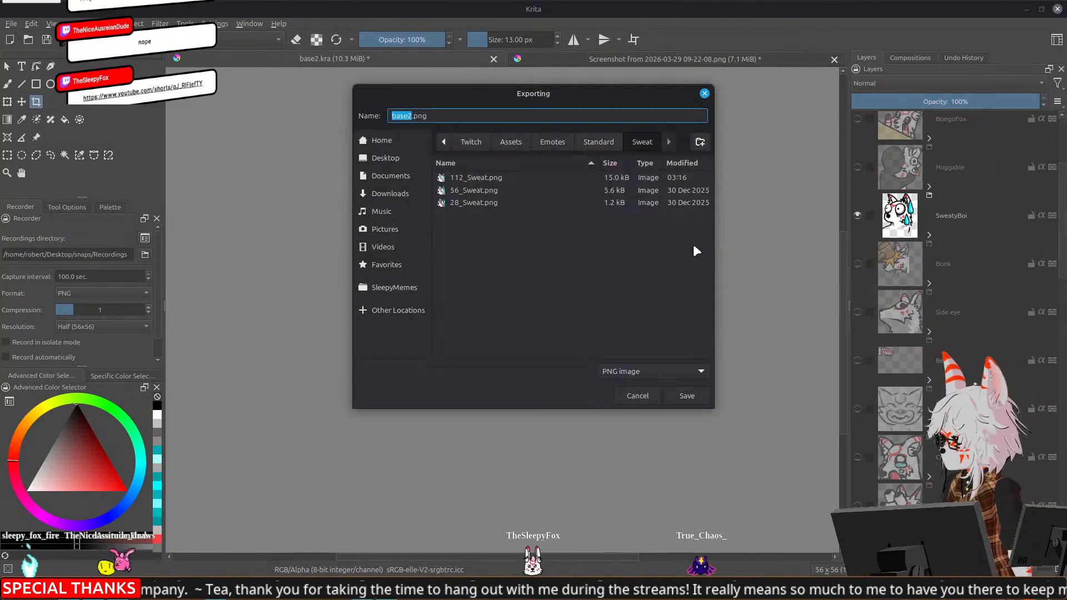
{"action": "double_click", "coordinate": [466, 192]}
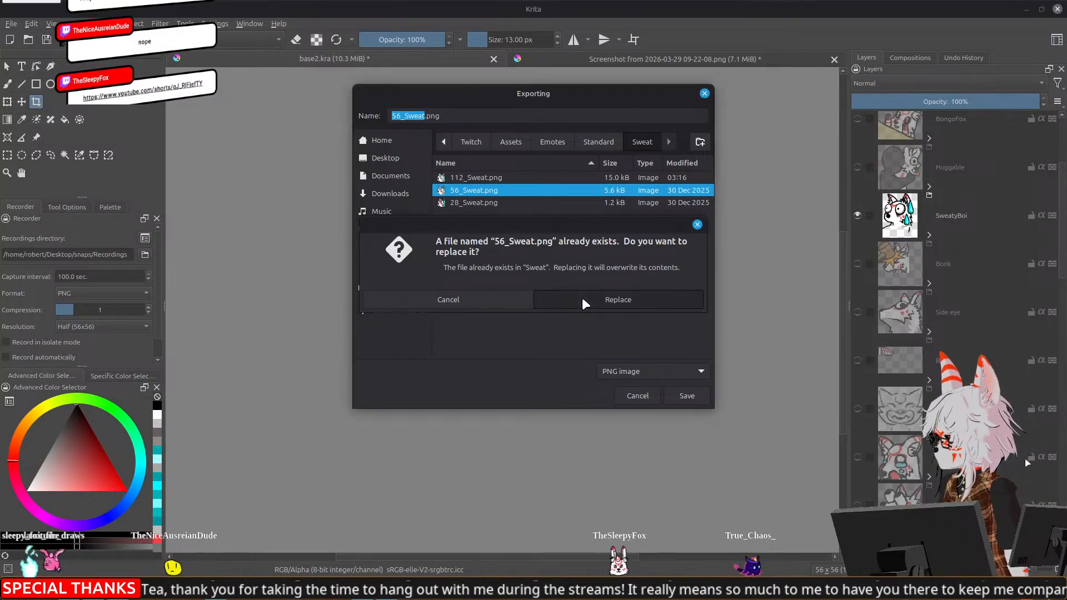
{"action": "left_click", "coordinate": [582, 298]}
{"action": "left_click", "coordinate": [637, 384]}
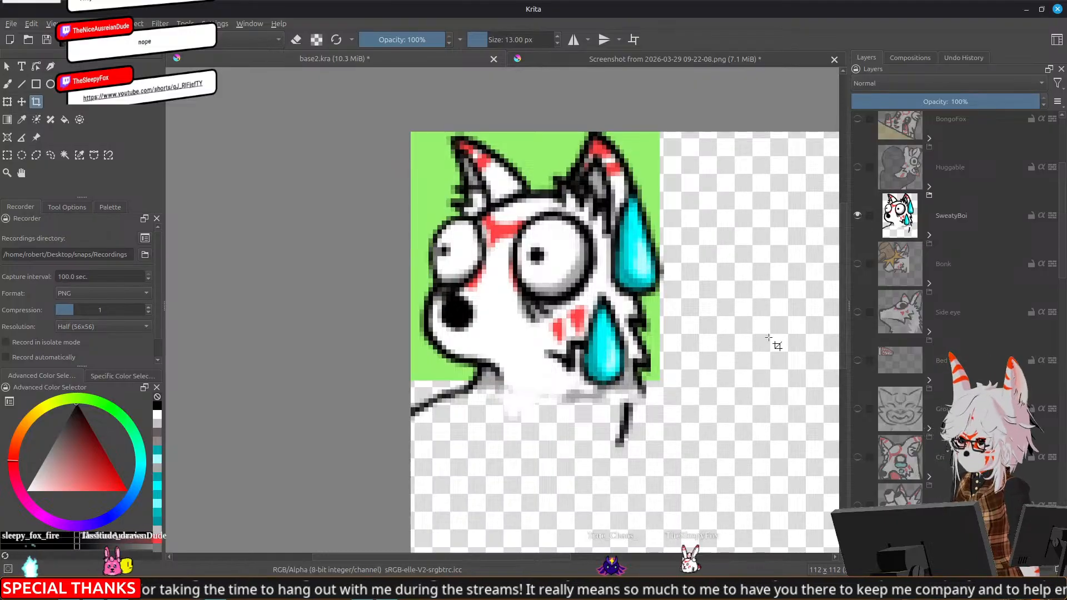
Expand SweatyBoi, hide the scaled duplicate of Group 150, and show Group 154 with the smallest fox
{"action": "left_click", "coordinate": [929, 235]}
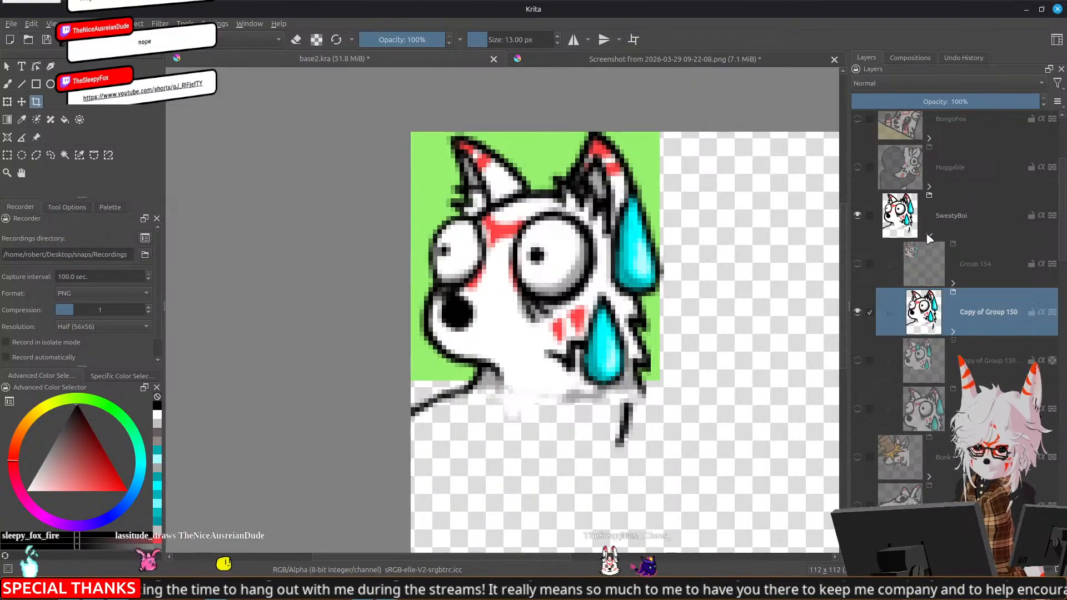
{"action": "left_click", "coordinate": [857, 312]}
{"action": "left_click", "coordinate": [858, 264]}
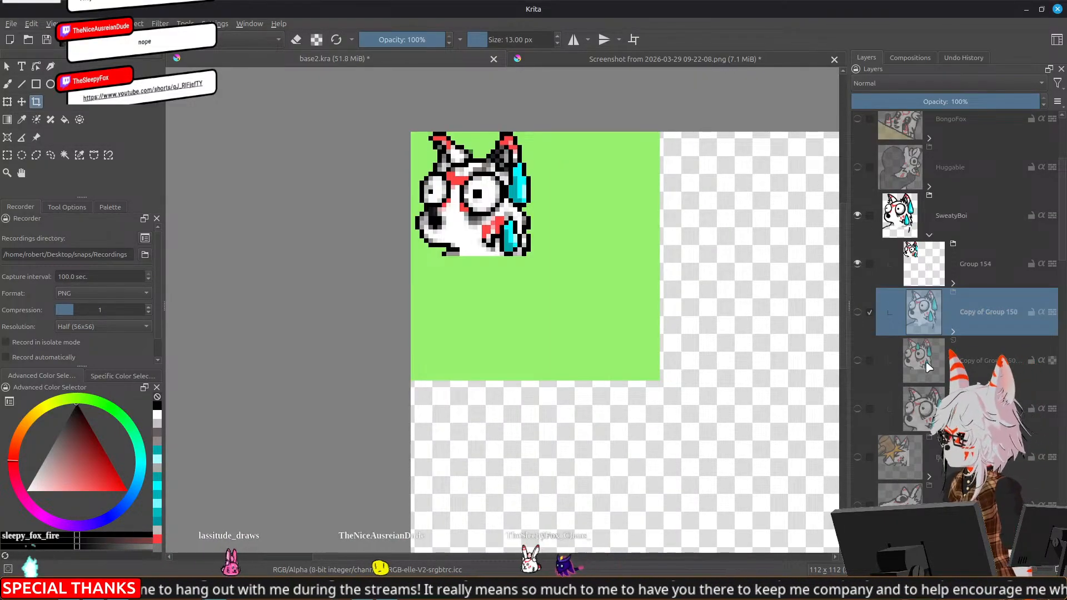
Hide the green Projection layer and show the orange background layer behind the smallest fox
{"action": "scroll", "coordinate": [923, 391], "scroll_direction": "down", "scroll_amount": 5}
{"action": "scroll", "coordinate": [924, 391], "scroll_direction": "down", "scroll_amount": 5}
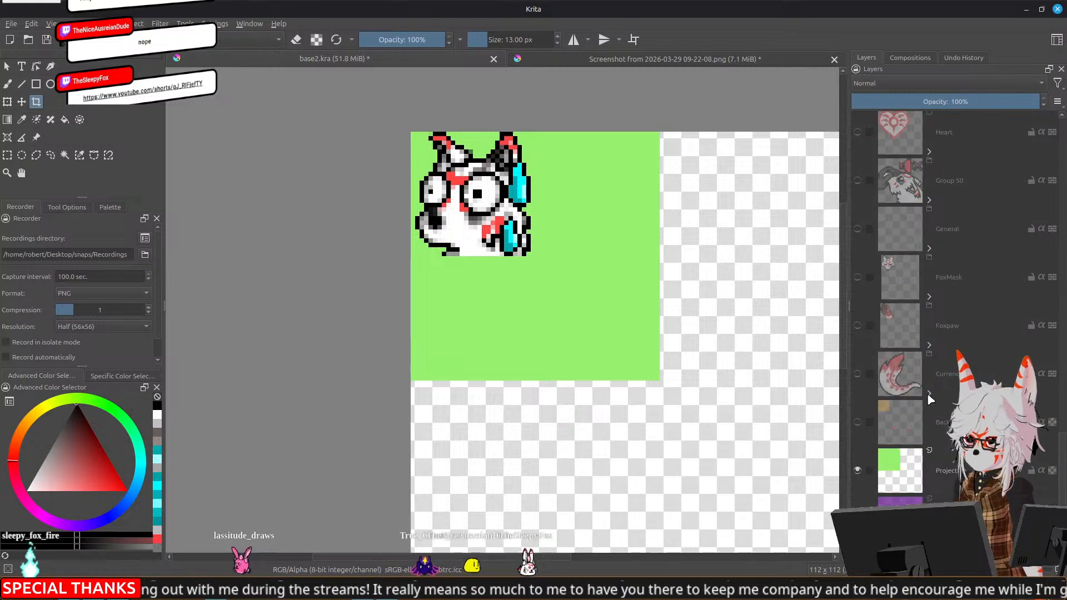
{"action": "left_click", "coordinate": [859, 469]}
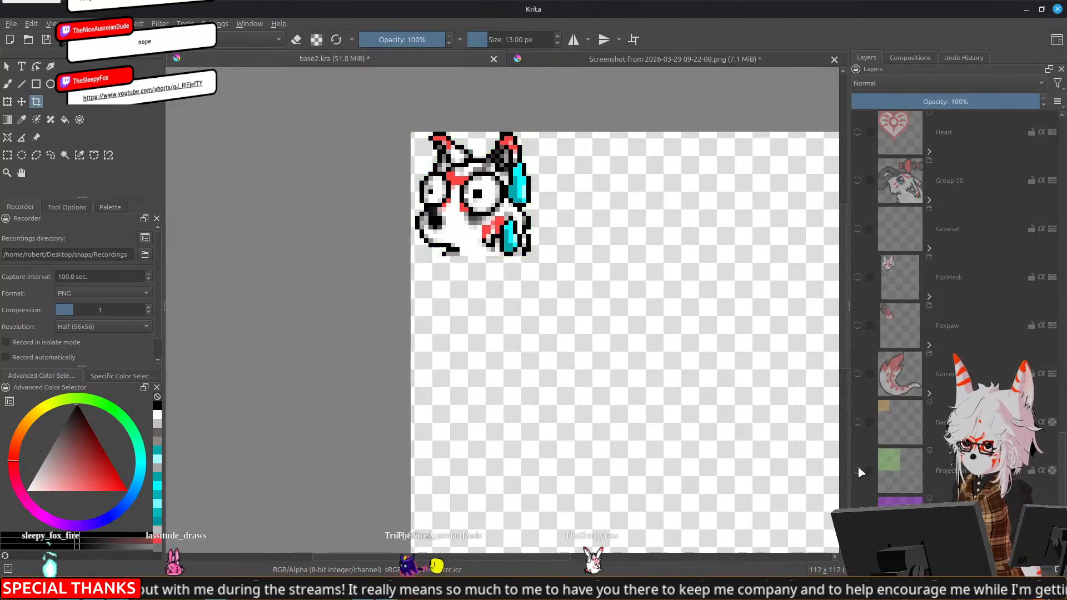
{"action": "left_click", "coordinate": [858, 422]}
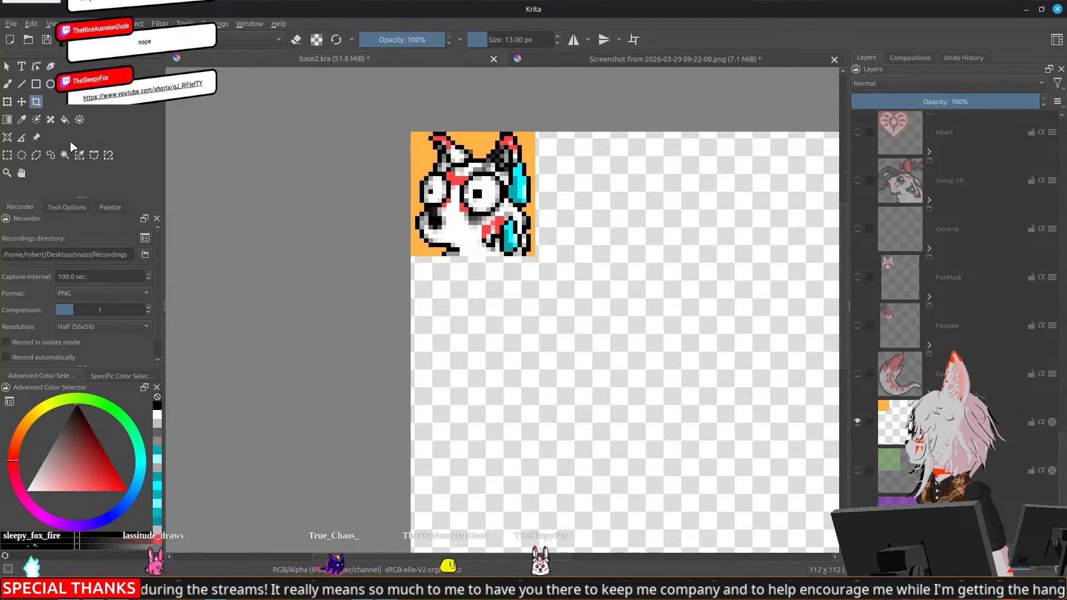
Crop the canvas to the 28 x 28 px area around the smallest fox and hide the orange background layer
{"action": "scroll", "coordinate": [466, 190], "scroll_direction": "up", "scroll_amount": 1}
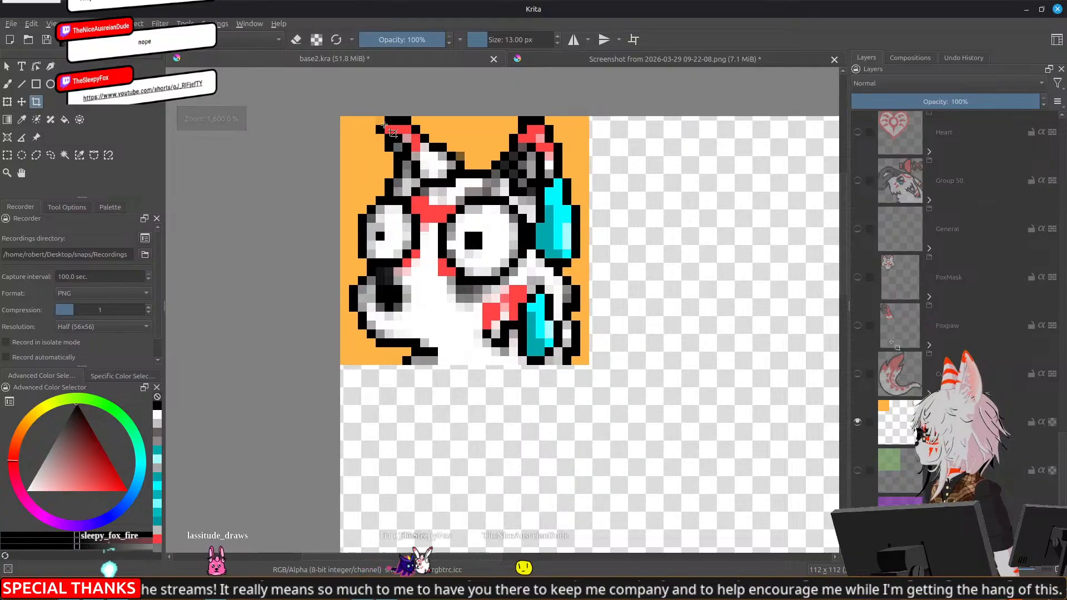
{"action": "left_click_drag", "start_coordinate": [340, 116], "coordinate": [589, 364]}
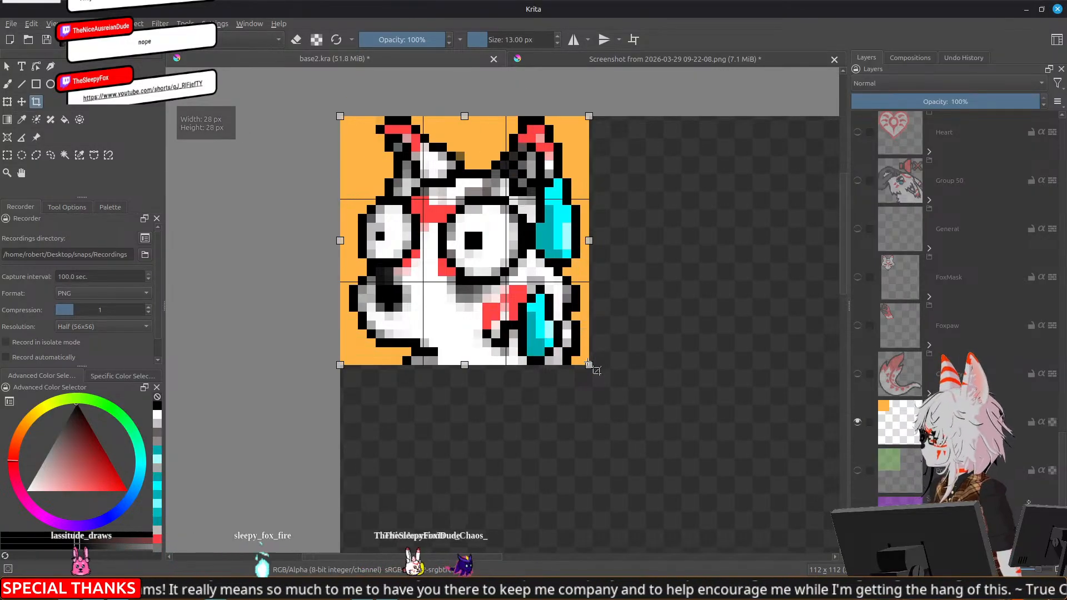
{"action": "key", "text": "Return"}
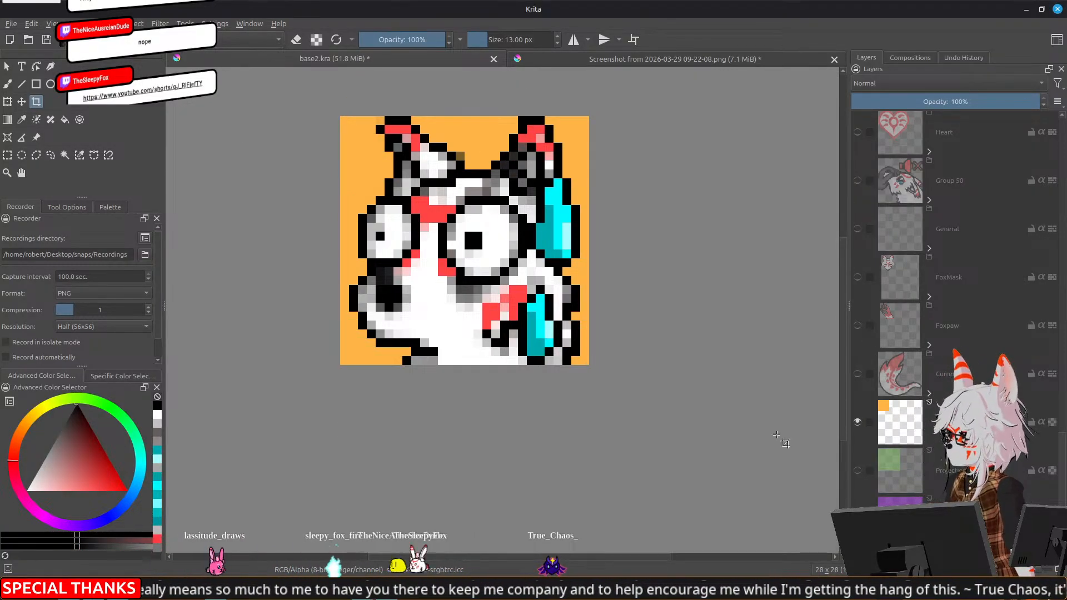
{"action": "left_click", "coordinate": [858, 421]}
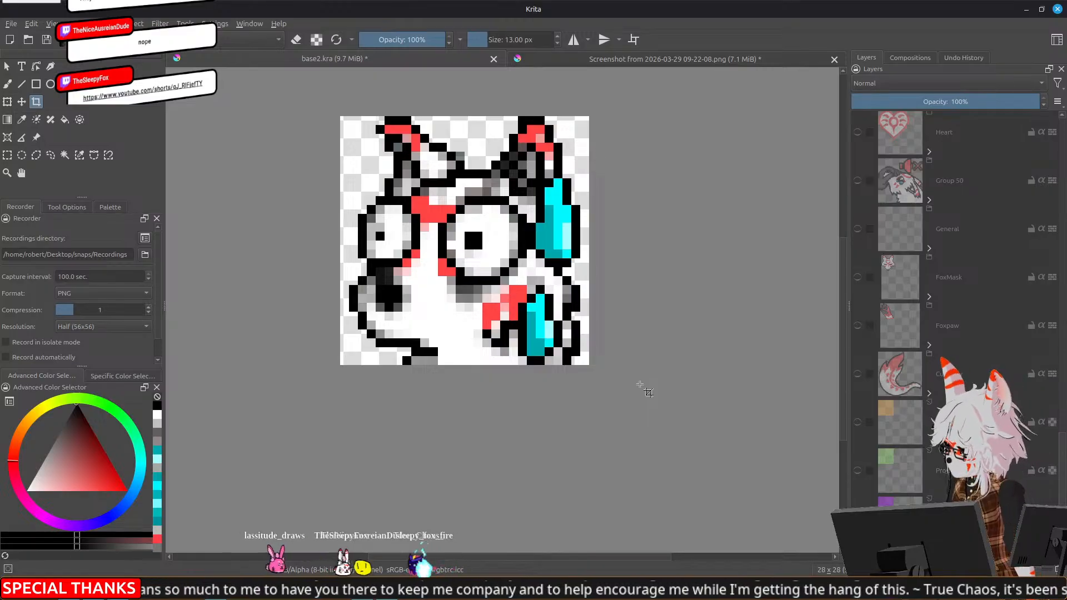
Export the cropped fox as PNG with transparency, replacing 28_Sweat.png
{"action": "key", "text": "ctrl+shift+e"}
{"action": "left_click", "coordinate": [473, 204]}
{"action": "left_click", "coordinate": [703, 391]}
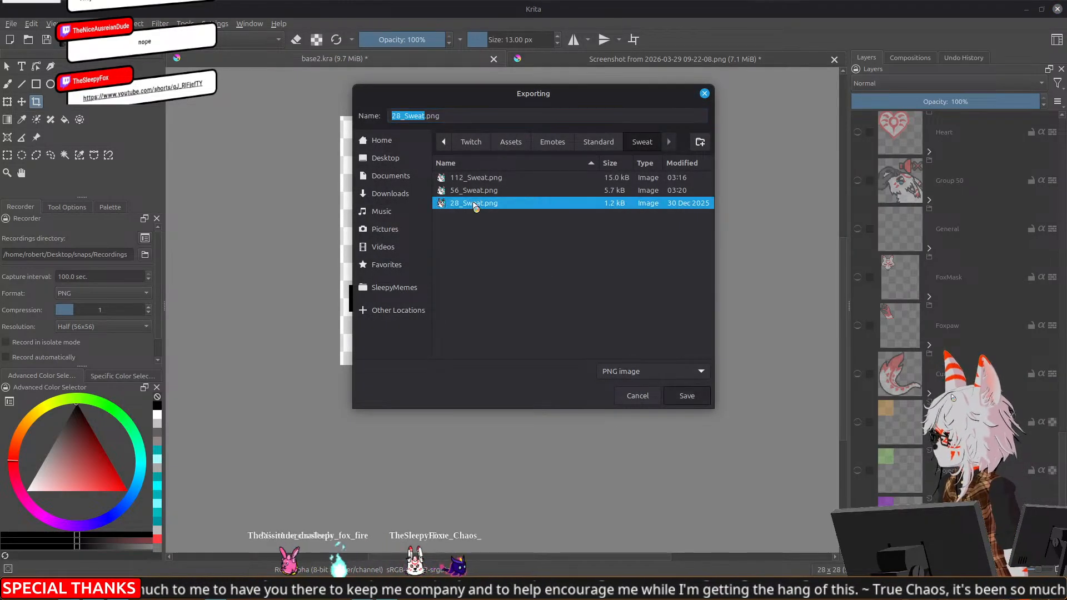
{"action": "left_click", "coordinate": [610, 300]}
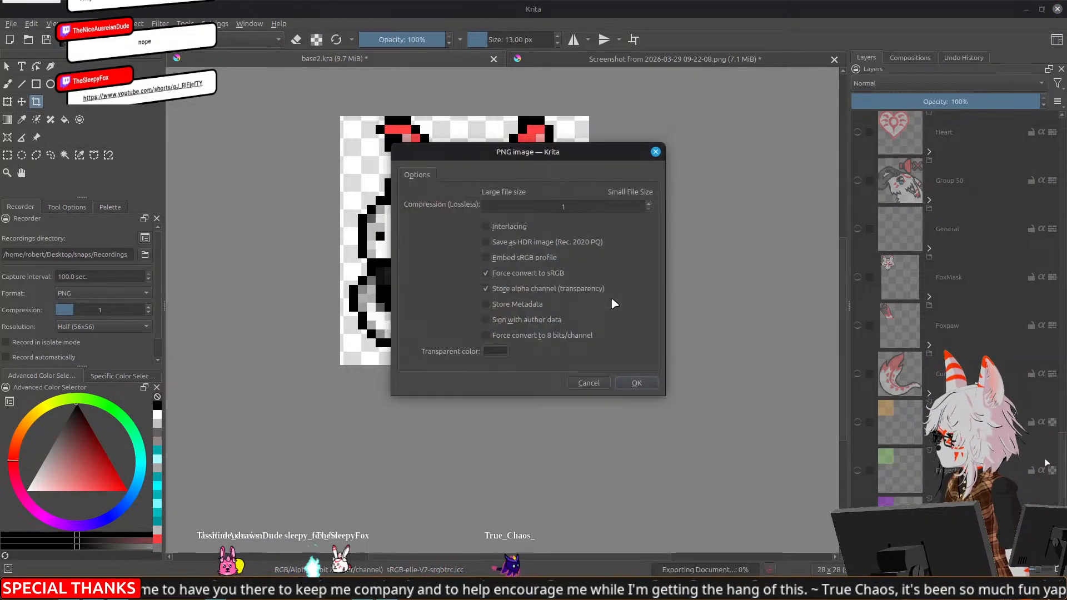
{"action": "left_click", "coordinate": [632, 380]}
Undo the 28 px crop and hide the orange background layer again
{"action": "key", "text": "ctrl+z"}
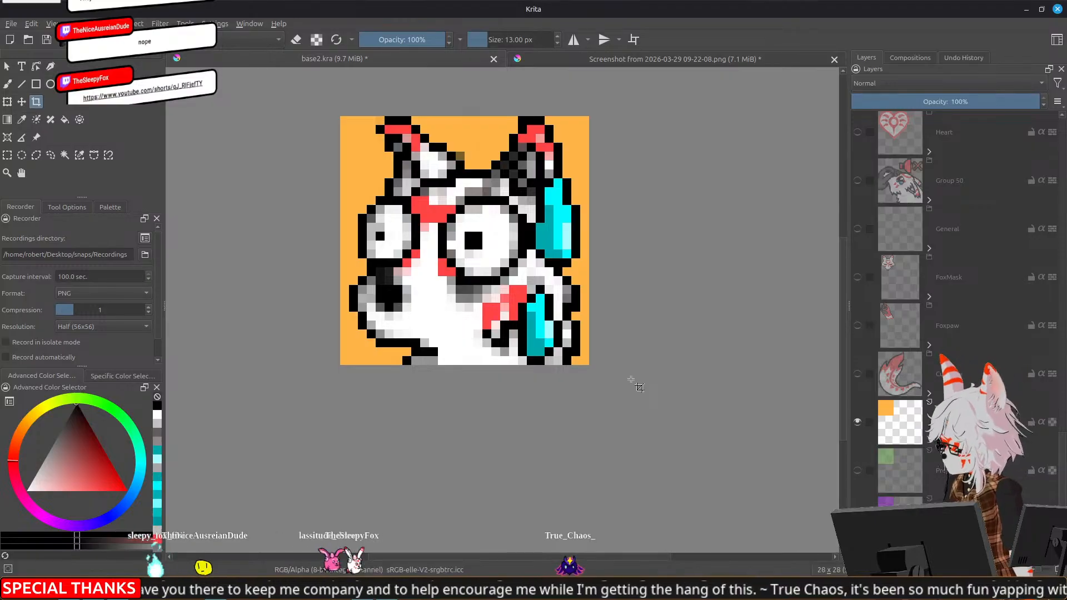
{"action": "key", "text": "ctrl+z"}
{"action": "left_click", "coordinate": [857, 422]}
Collapse the SweatyBoi group and hide it
{"action": "scroll", "coordinate": [899, 377], "scroll_direction": "up", "scroll_amount": 10}
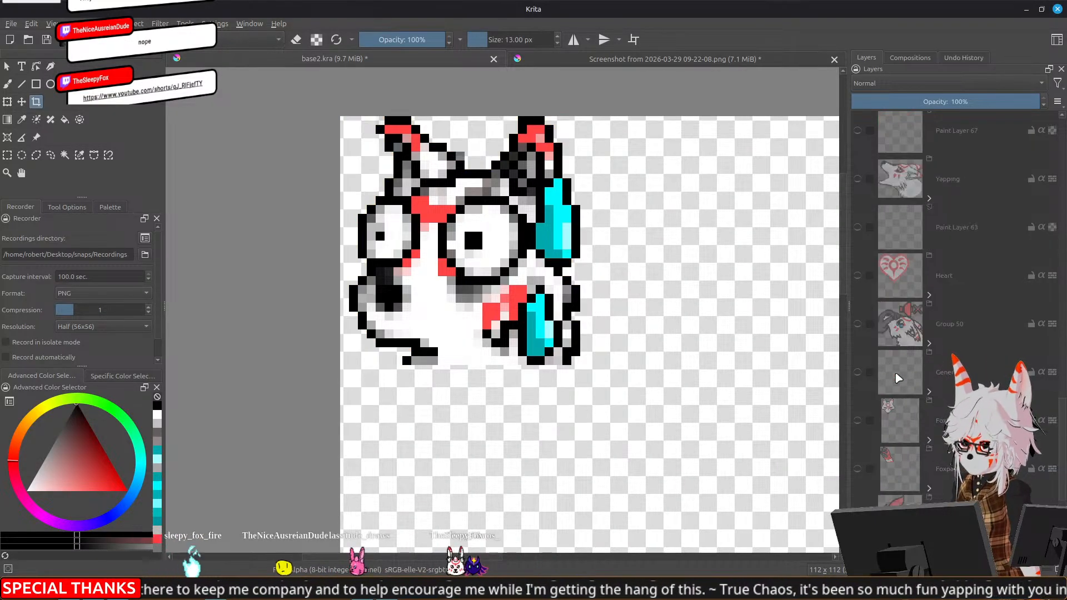
{"action": "scroll", "coordinate": [899, 378], "scroll_direction": "up", "scroll_amount": 6}
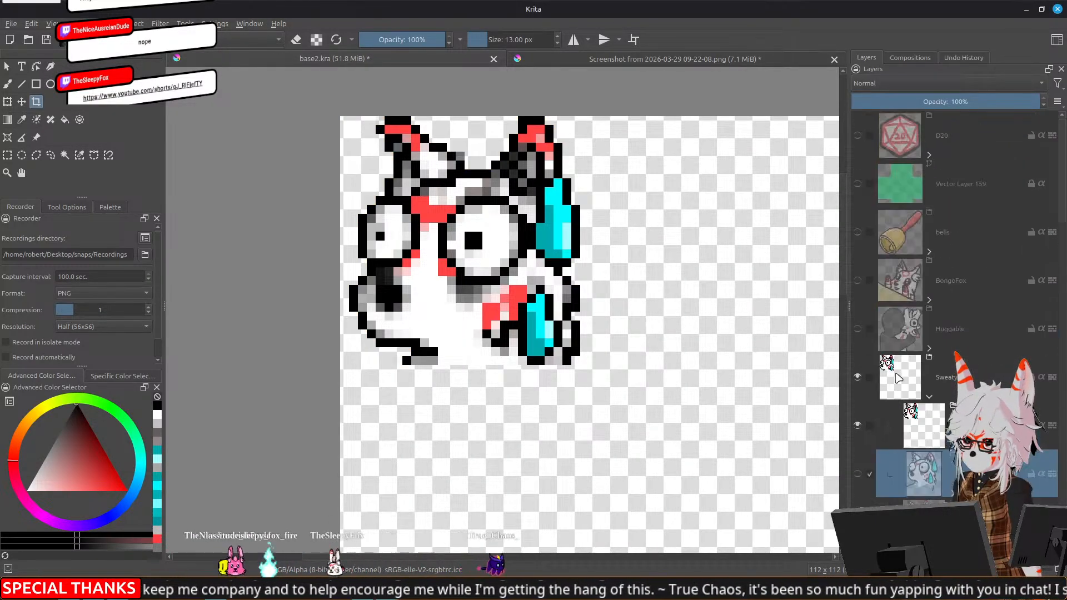
{"action": "left_click", "coordinate": [929, 397]}
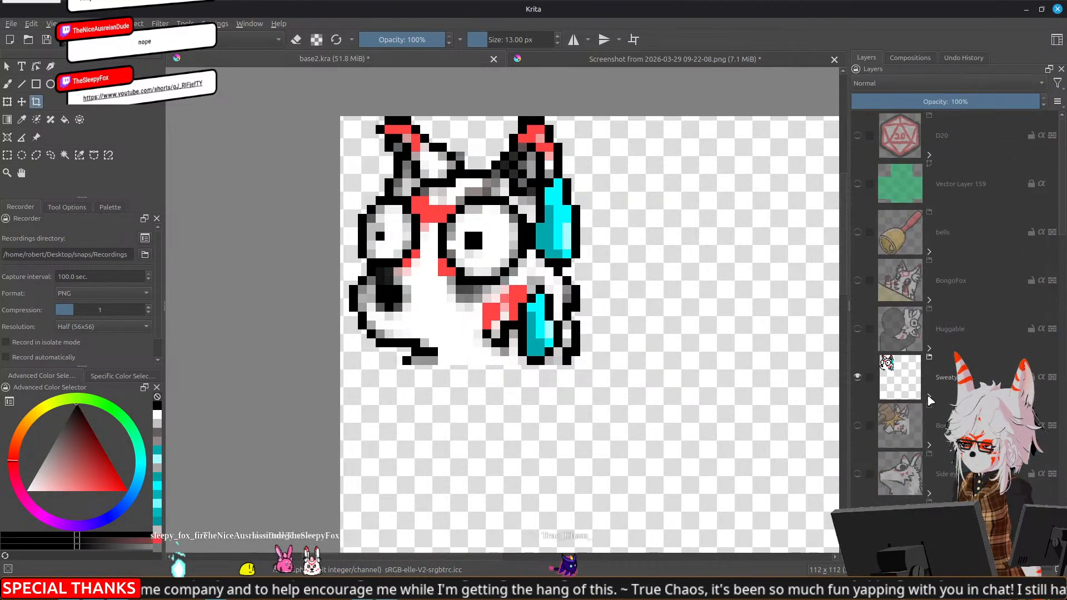
{"action": "left_click", "coordinate": [858, 377]}
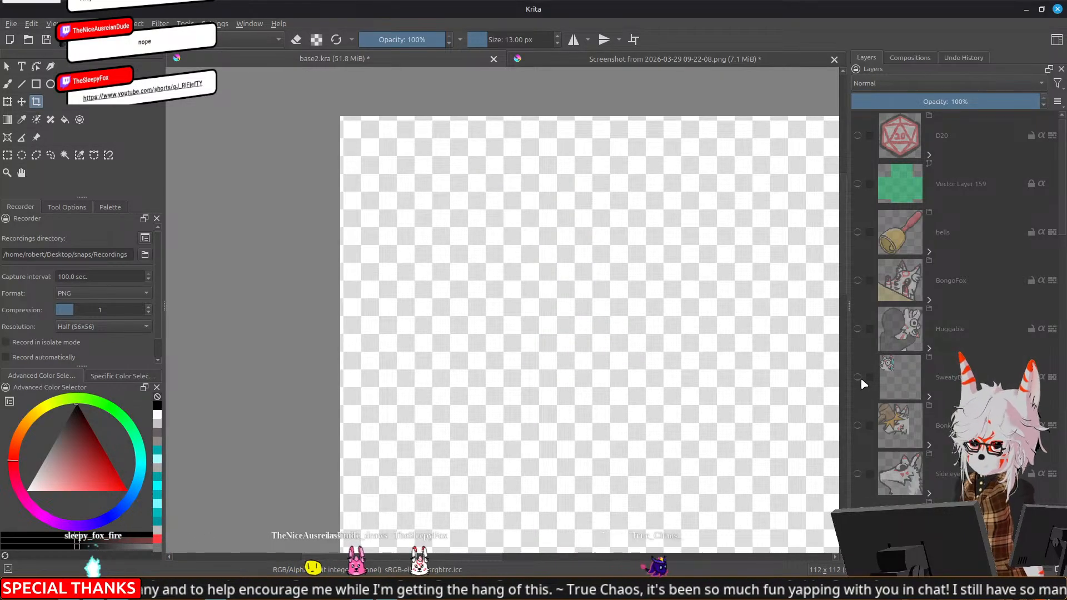
{"action": "mouse_move", "coordinate": [861, 378]}
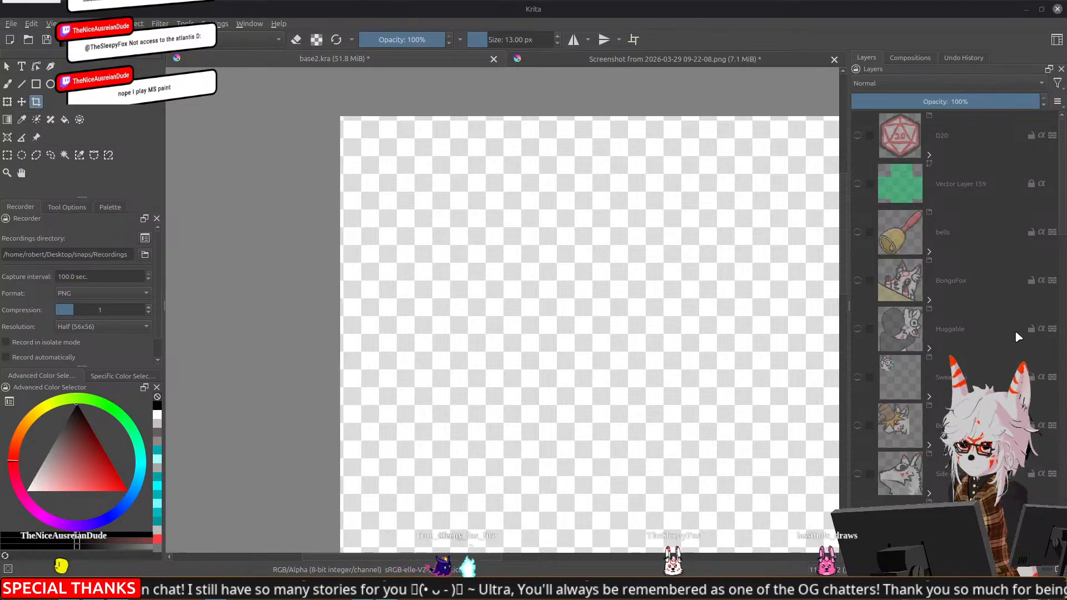
Find the nou group with the reverse card fox and make it visible on the full canvas
{"action": "scroll", "coordinate": [651, 402], "scroll_direction": "down", "scroll_amount": 3}
{"action": "left_click_drag", "start_coordinate": [781, 376], "coordinate": [600, 204]}
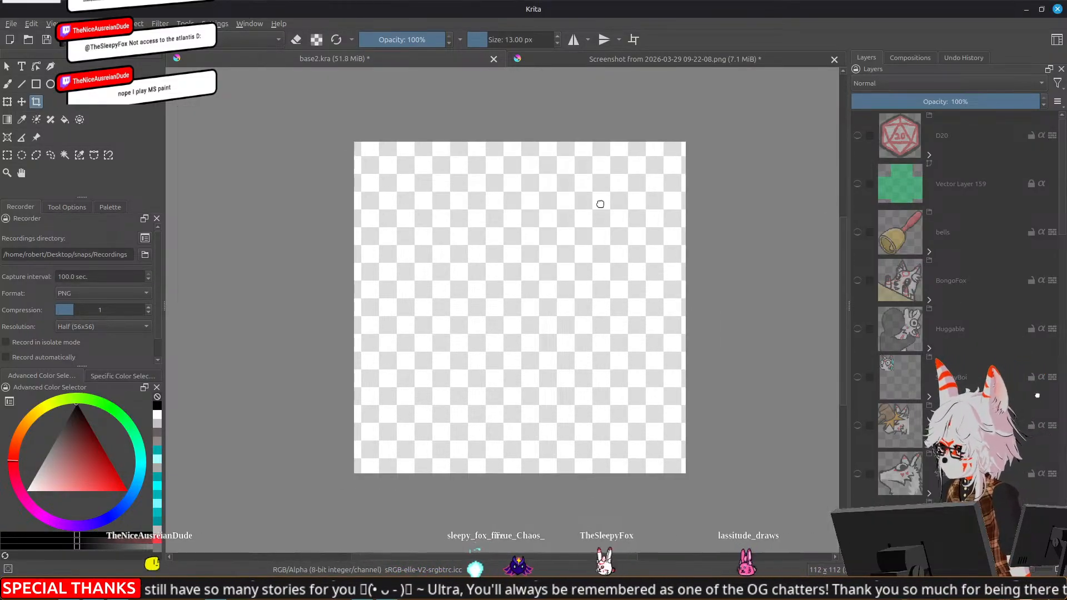
{"action": "scroll", "coordinate": [911, 426], "scroll_direction": "down", "scroll_amount": 5}
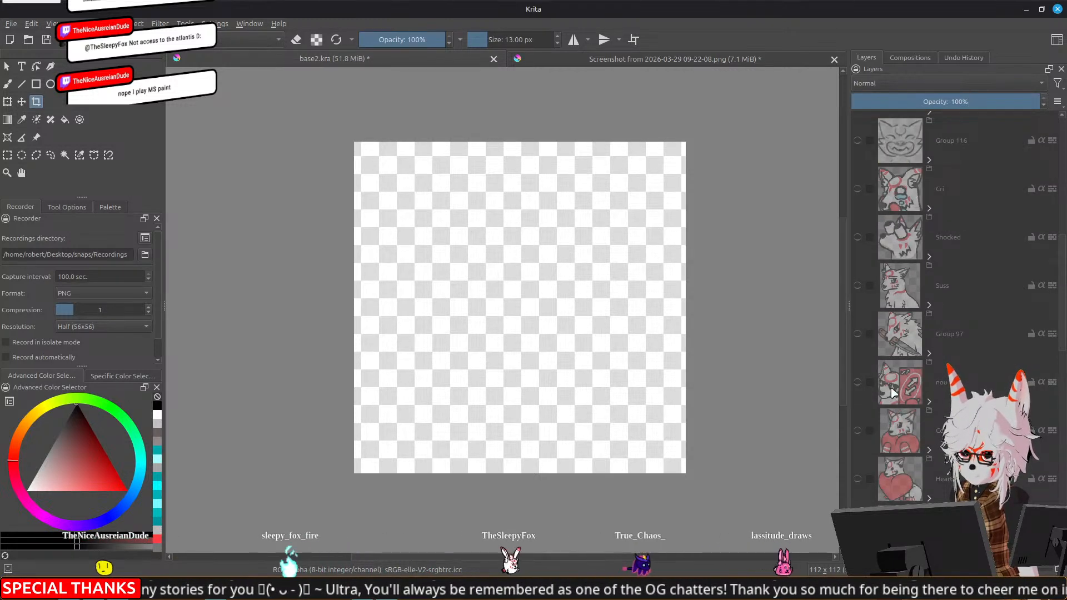
{"action": "left_click", "coordinate": [913, 401]}
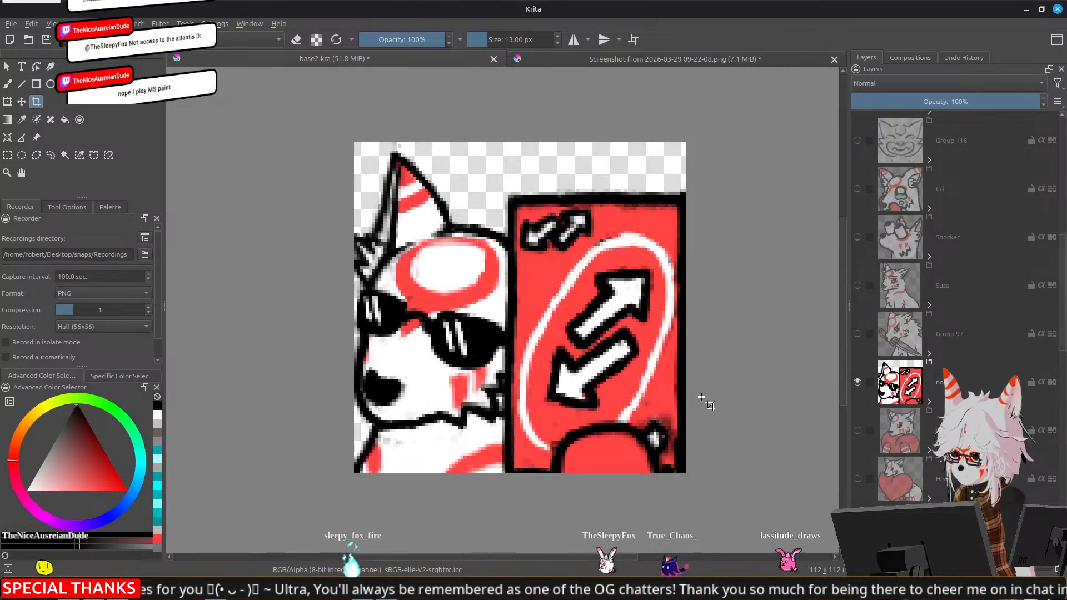
Export the nou emote as PNG into the nou folder under Standard, replacing 112_nou.png
{"action": "key", "text": "ctrl+shift+e"}
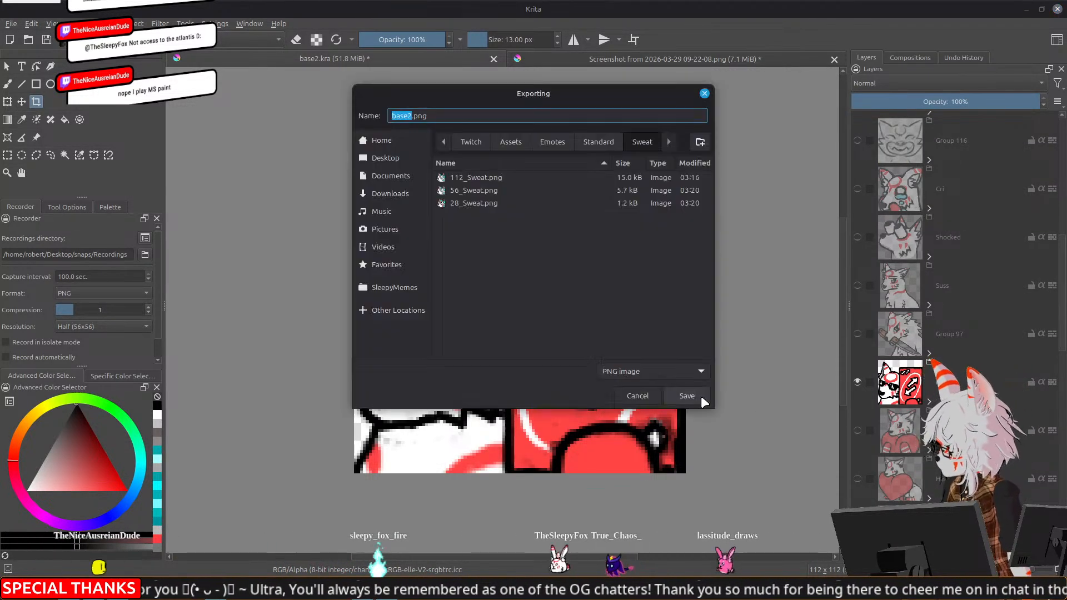
{"action": "left_click", "coordinate": [596, 145]}
{"action": "double_click", "coordinate": [462, 237]}
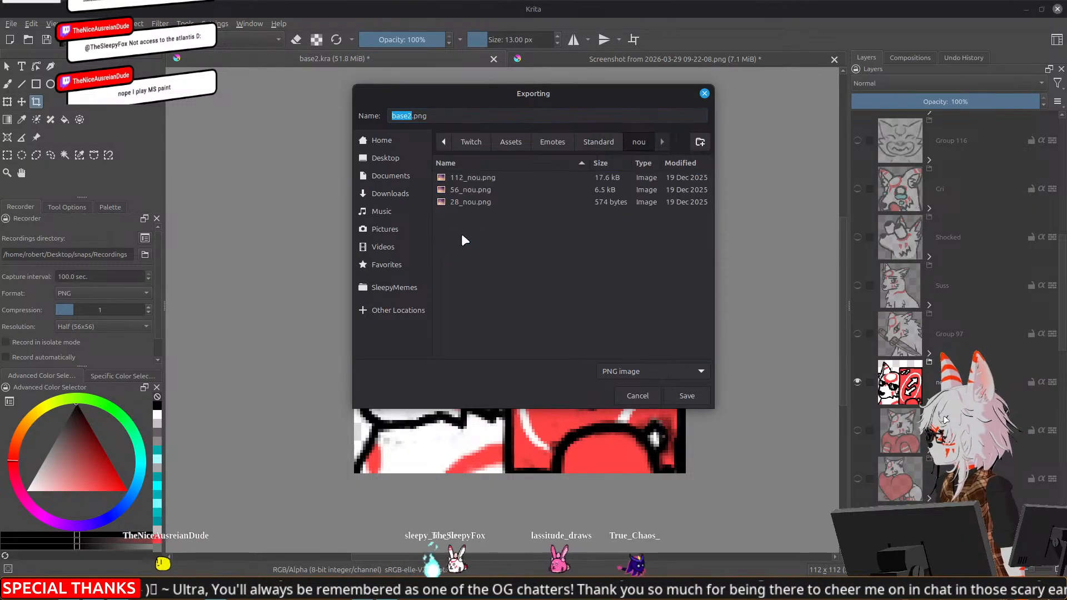
{"action": "left_click", "coordinate": [481, 178]}
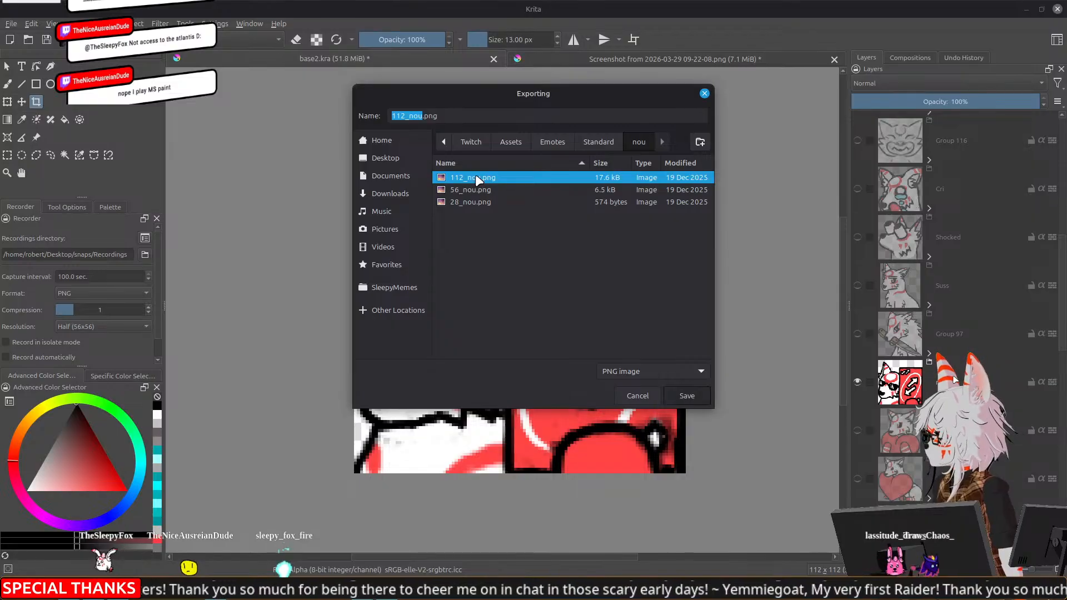
{"action": "left_click", "coordinate": [687, 396]}
{"action": "left_click", "coordinate": [633, 302]}
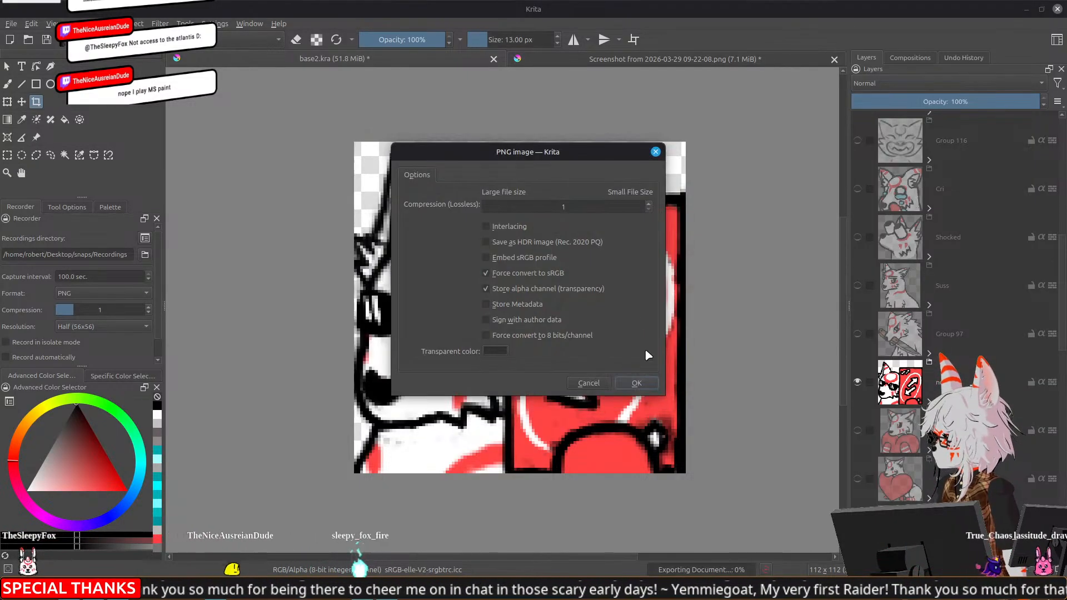
{"action": "left_click", "coordinate": [638, 382]}
Expand the nou group to inspect its layers, and open the exported 112_nou.png as a new document
{"action": "left_click", "coordinate": [930, 402]}
{"action": "mouse_move", "coordinate": [920, 410]}
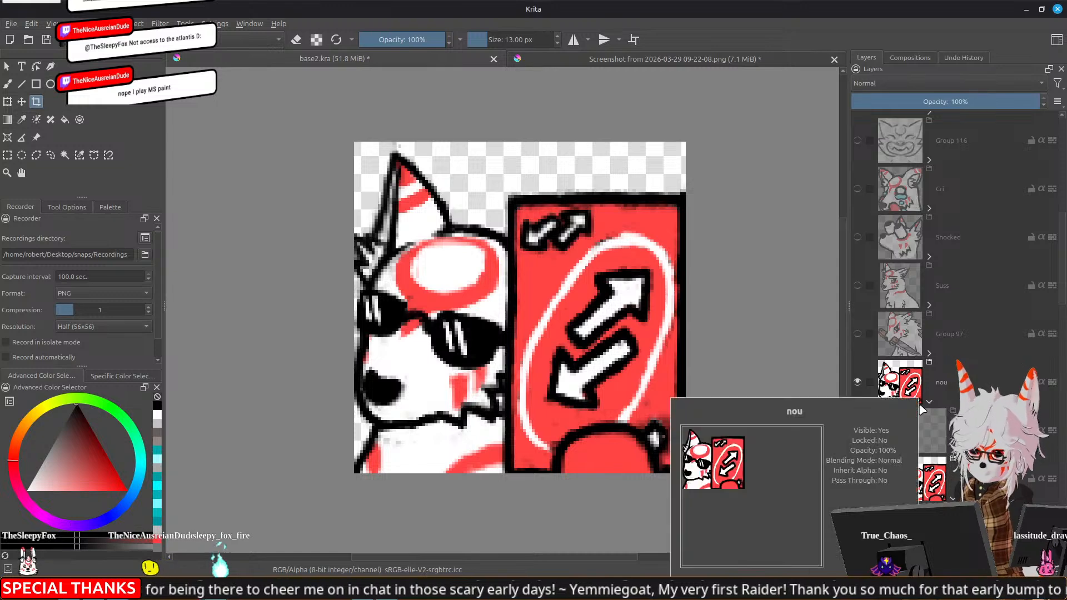
{"action": "scroll", "coordinate": [921, 409], "scroll_direction": "down", "scroll_amount": 5}
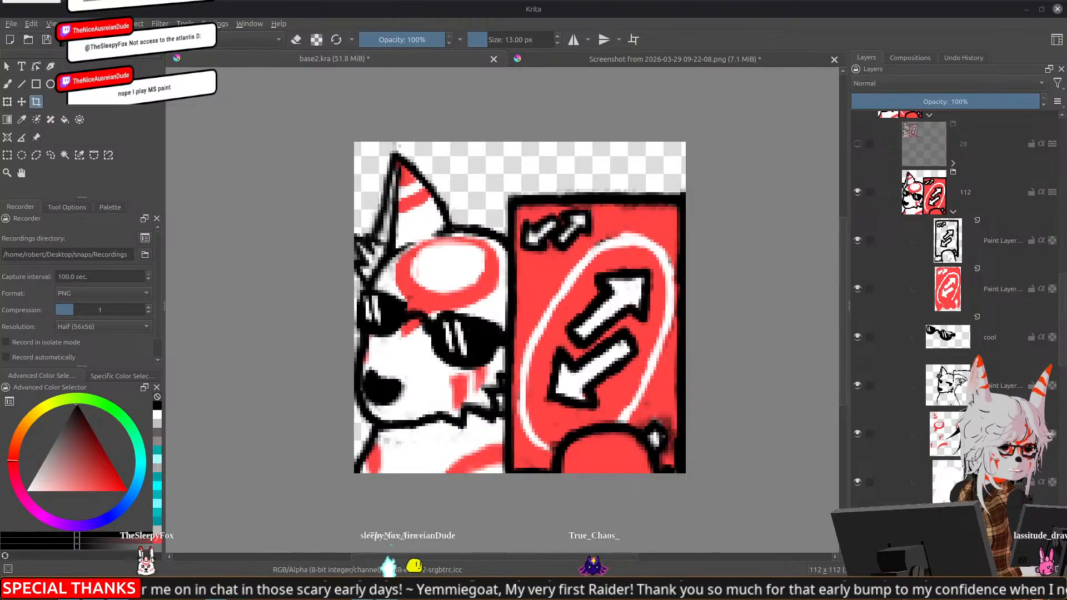
{"action": "left_click_drag", "start_coordinate": [924, 192], "coordinate": [705, 108]}
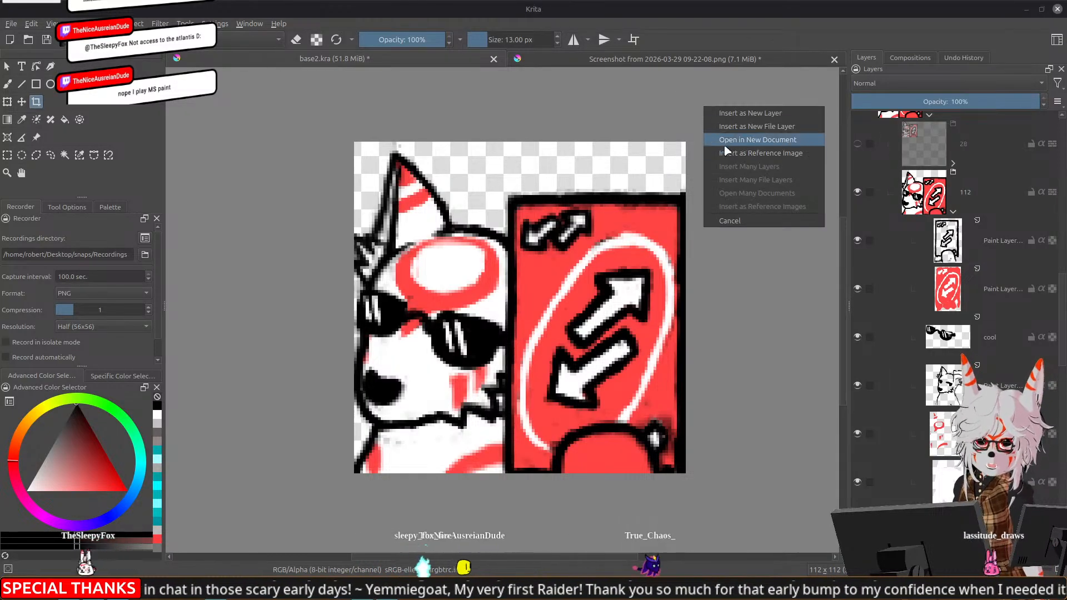
{"action": "left_click", "coordinate": [784, 140]}
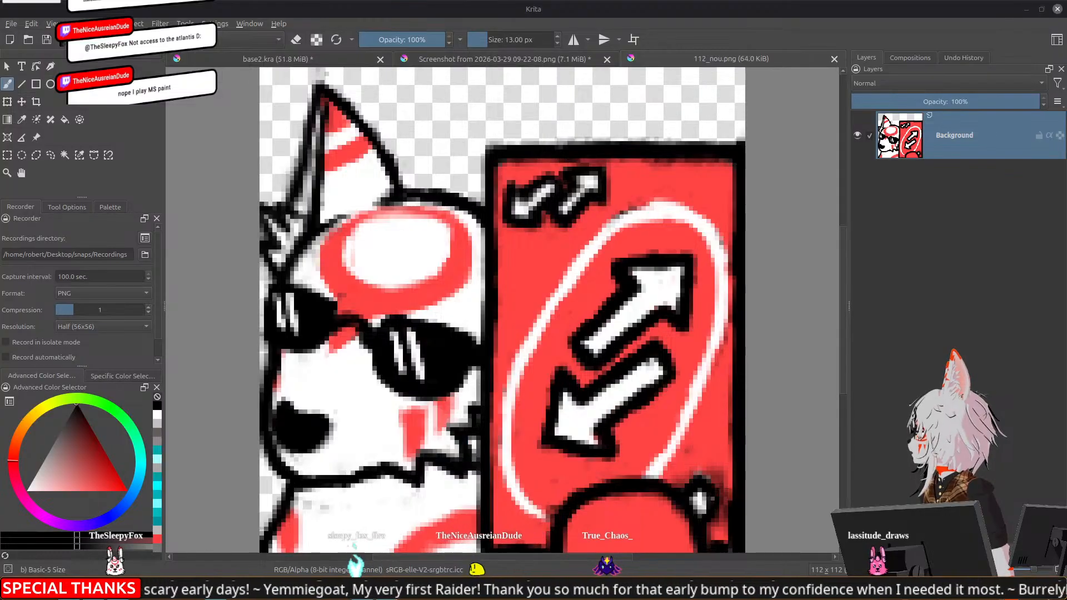
{"action": "left_click", "coordinate": [119, 23]}
{"action": "left_click", "coordinate": [120, 202]}
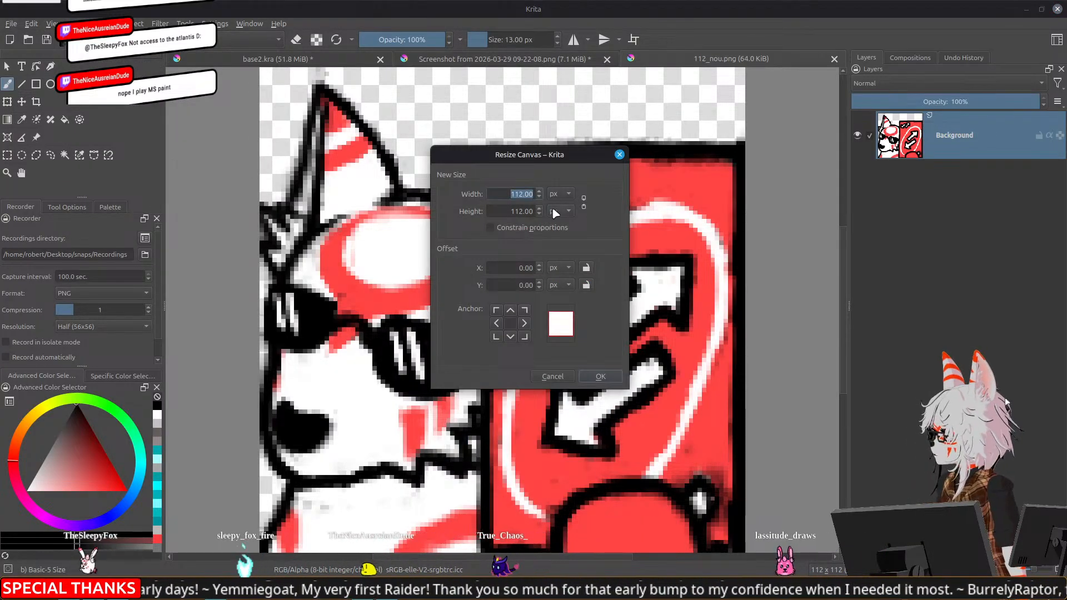
{"action": "type", "text": "56"}
{"action": "left_click", "coordinate": [521, 210]}
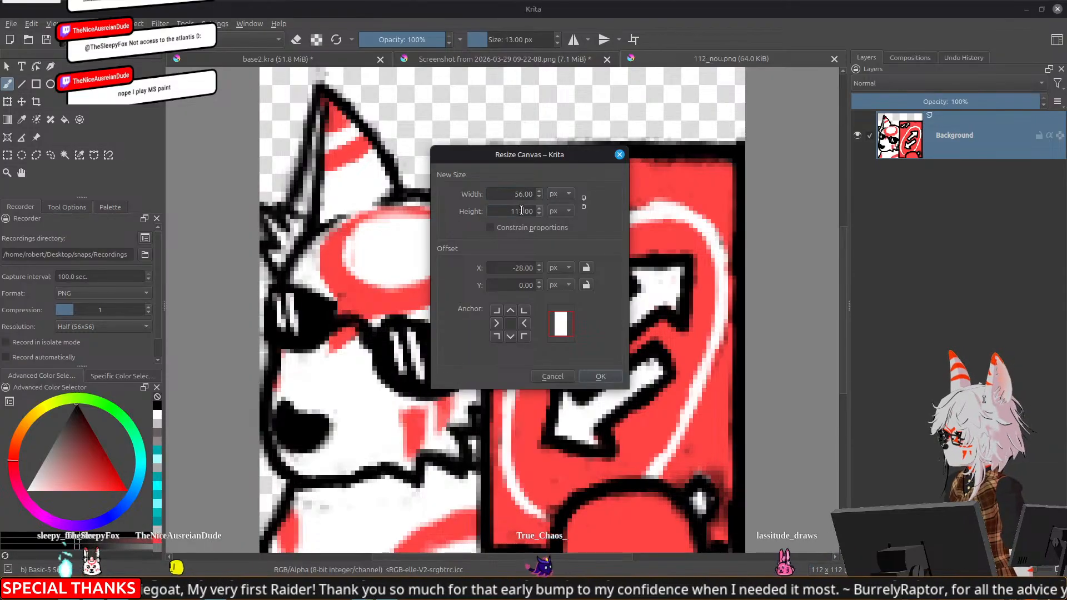
{"action": "left_click", "coordinate": [571, 376]}
Scale the 112_nou.png image to 56 x 56 px with constrained proportions and the automatic filter
{"action": "left_click", "coordinate": [73, 23]}
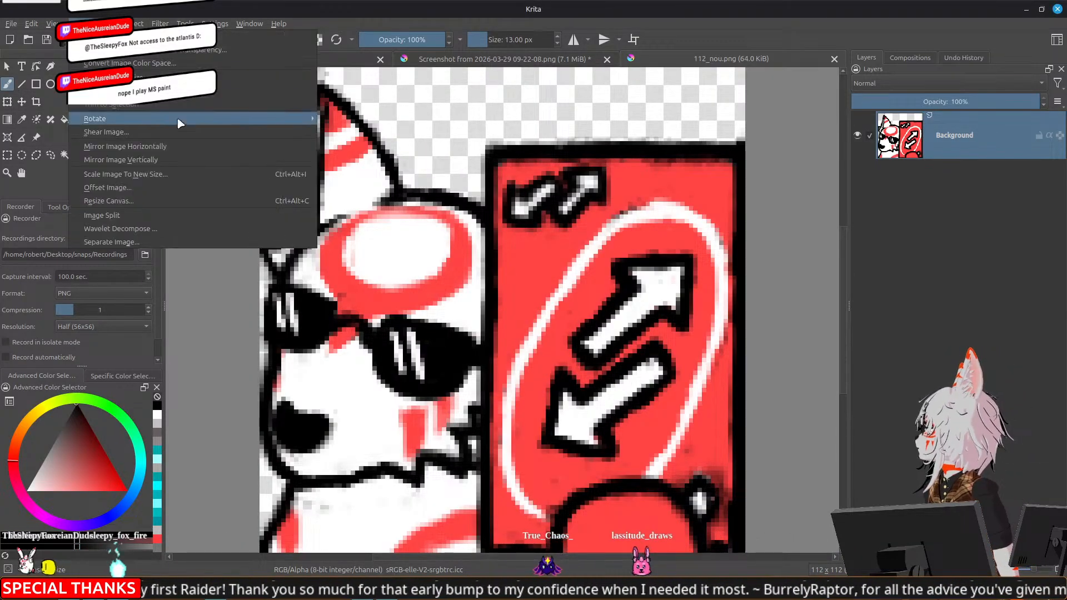
{"action": "left_click", "coordinate": [164, 175]}
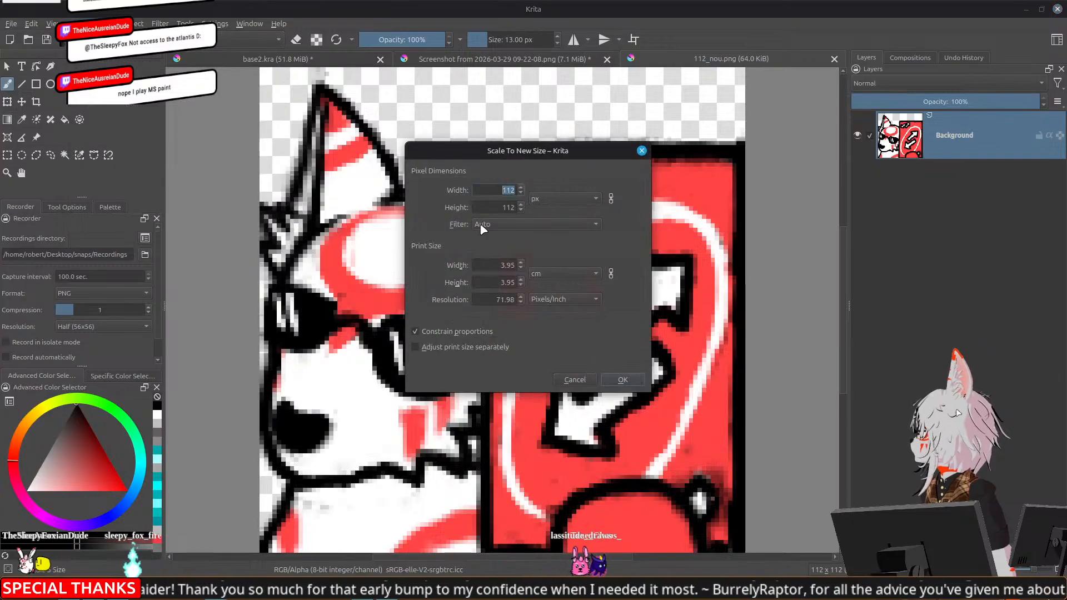
{"action": "type", "text": "56"}
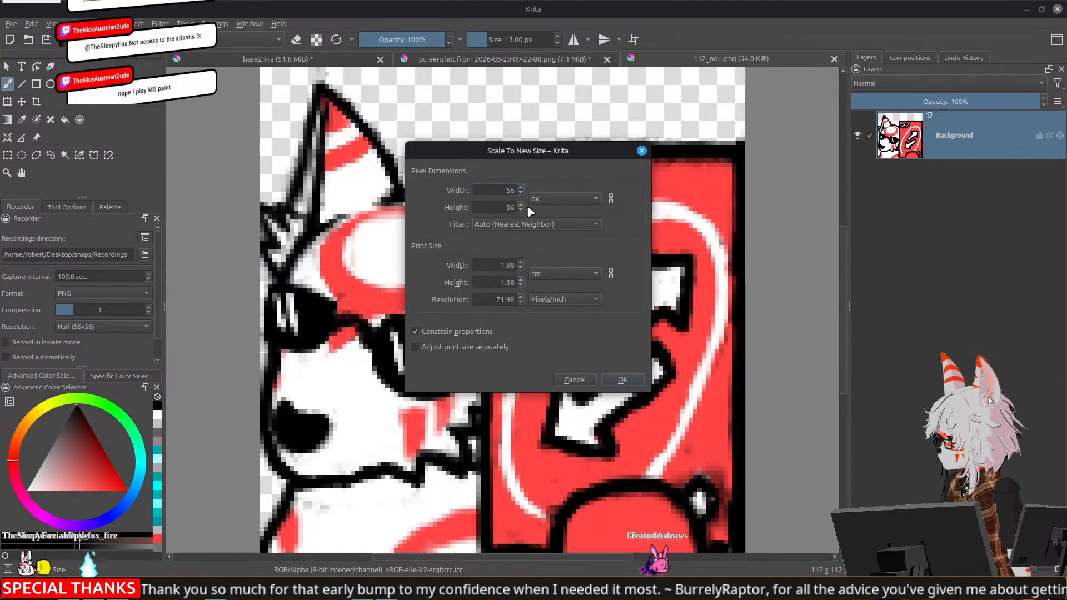
{"action": "left_click", "coordinate": [622, 379]}
{"action": "scroll", "coordinate": [629, 380], "scroll_direction": "down", "scroll_amount": 2}
{"action": "left_click_drag", "start_coordinate": [629, 380], "coordinate": [563, 295]}
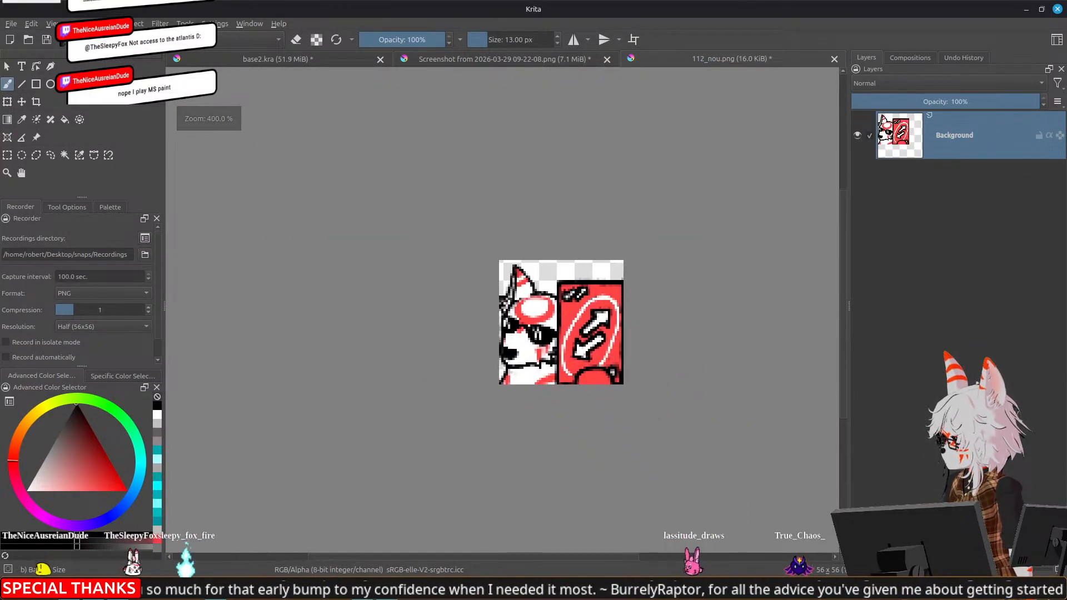
Export the scaled image as PNG with transparency, replacing 56_nou.png
{"action": "key", "text": "ctrl+shift+e"}
{"action": "left_click", "coordinate": [476, 189]}
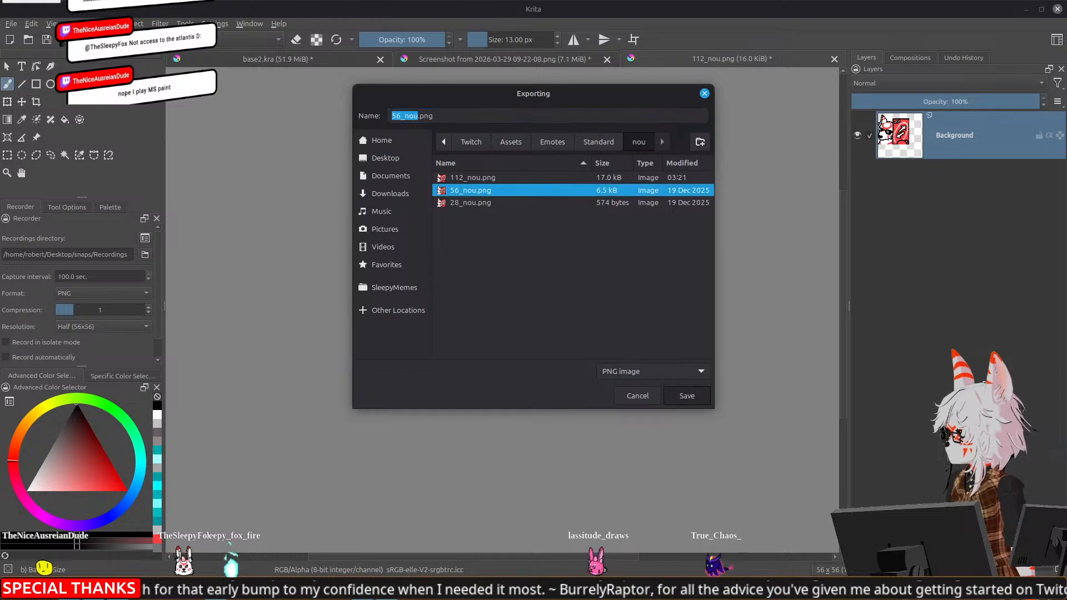
{"action": "left_click", "coordinate": [669, 389]}
{"action": "left_click", "coordinate": [637, 302]}
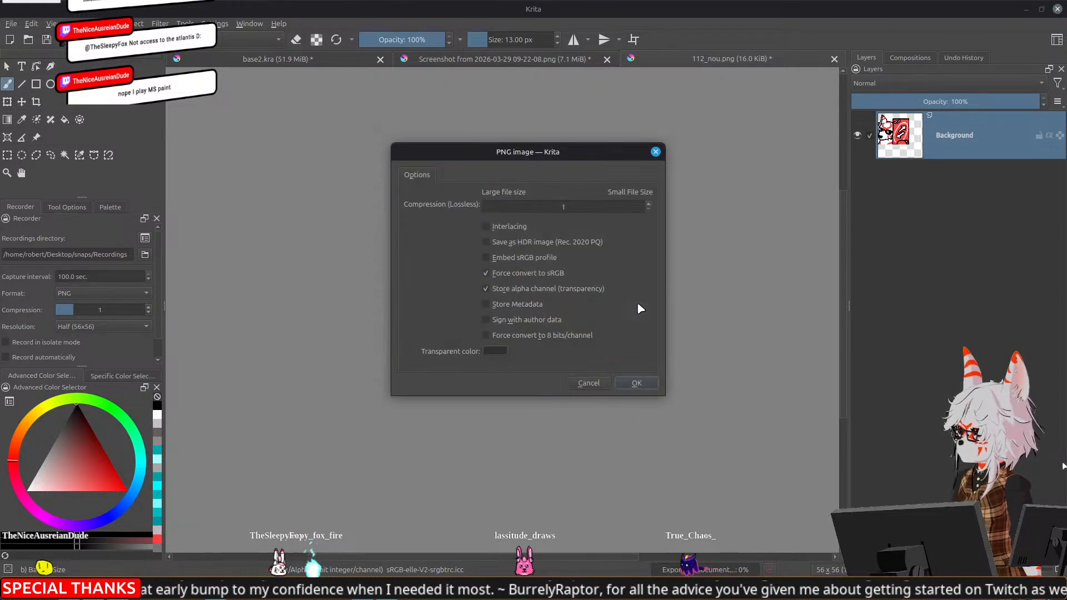
{"action": "left_click", "coordinate": [637, 383]}
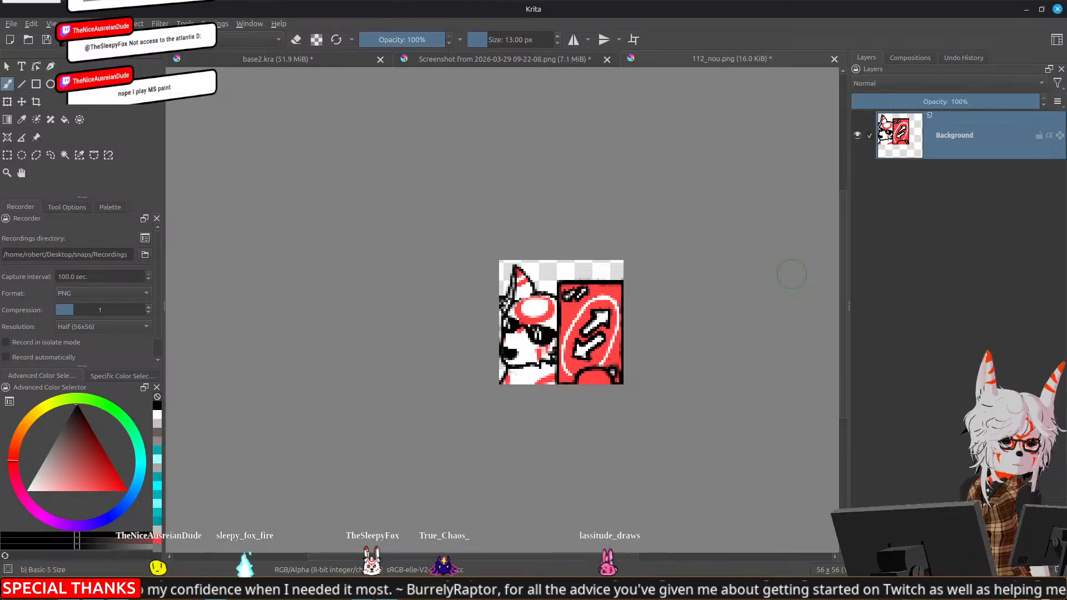
Close the 112_nou.png document without saving and return to the nou group in base2.kra
{"action": "left_click", "coordinate": [834, 59]}
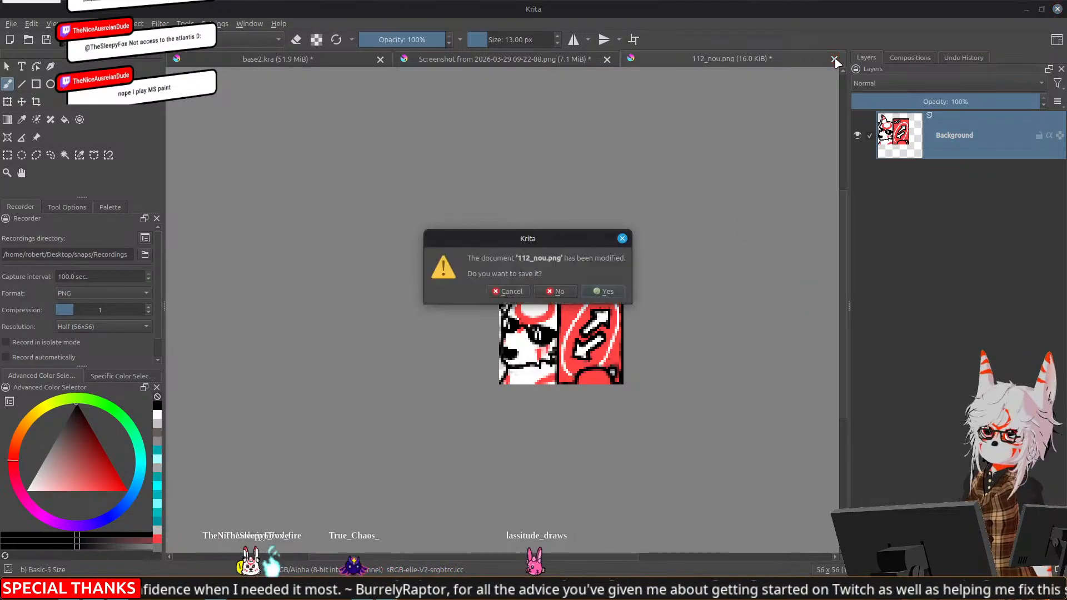
{"action": "left_click", "coordinate": [557, 291]}
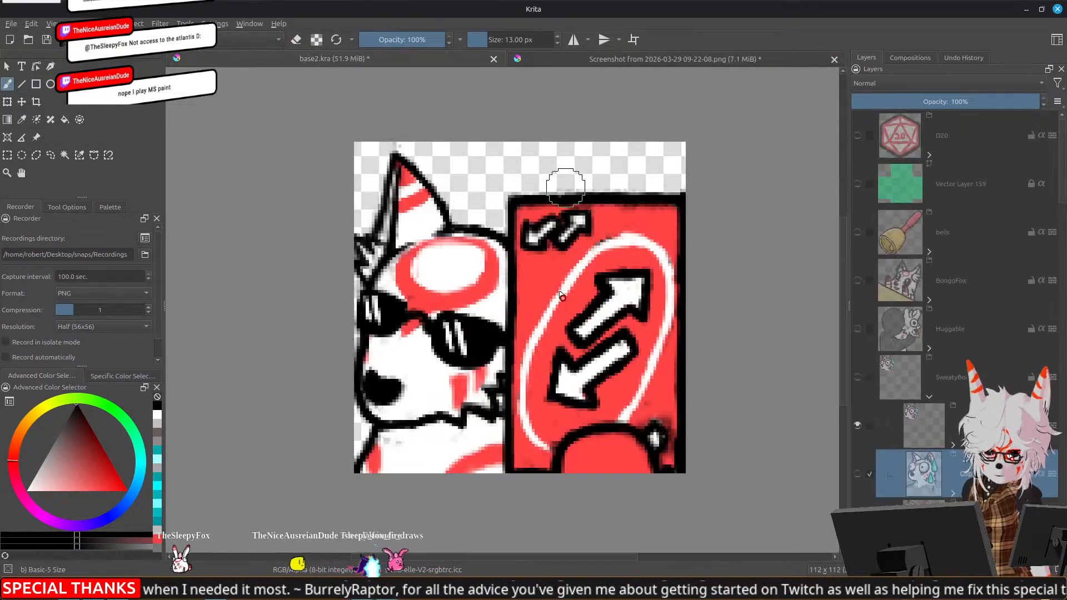
{"action": "scroll", "coordinate": [925, 421], "scroll_direction": "down", "scroll_amount": 5}
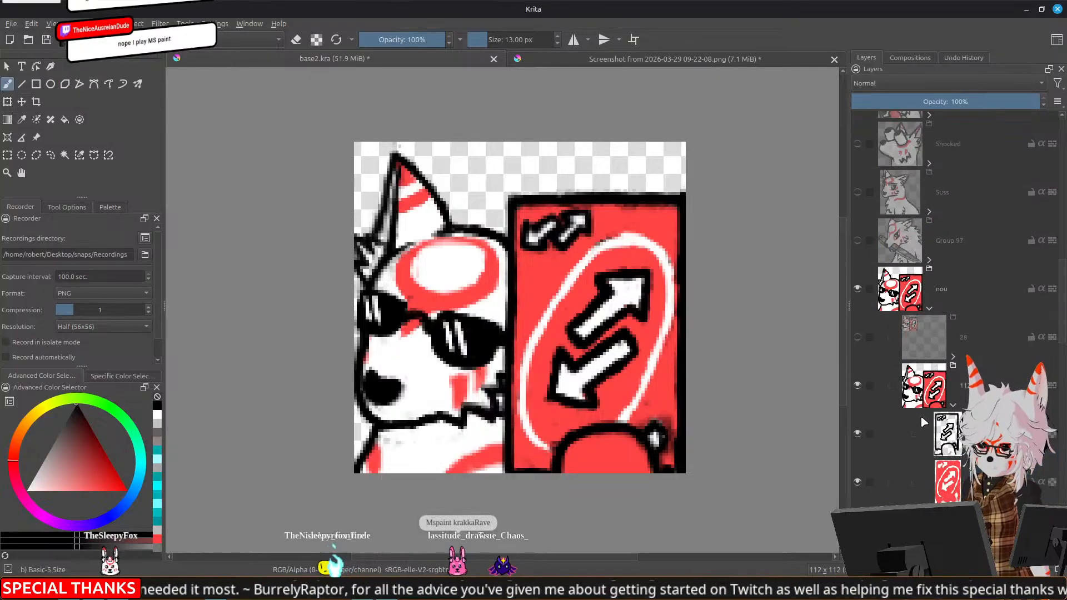
Hide the nou group's 112 version, show its 28 version over the orange background layer, and crop the canvas to 28 x 28 px
{"action": "left_click", "coordinate": [857, 385]}
{"action": "left_click", "coordinate": [857, 337]}
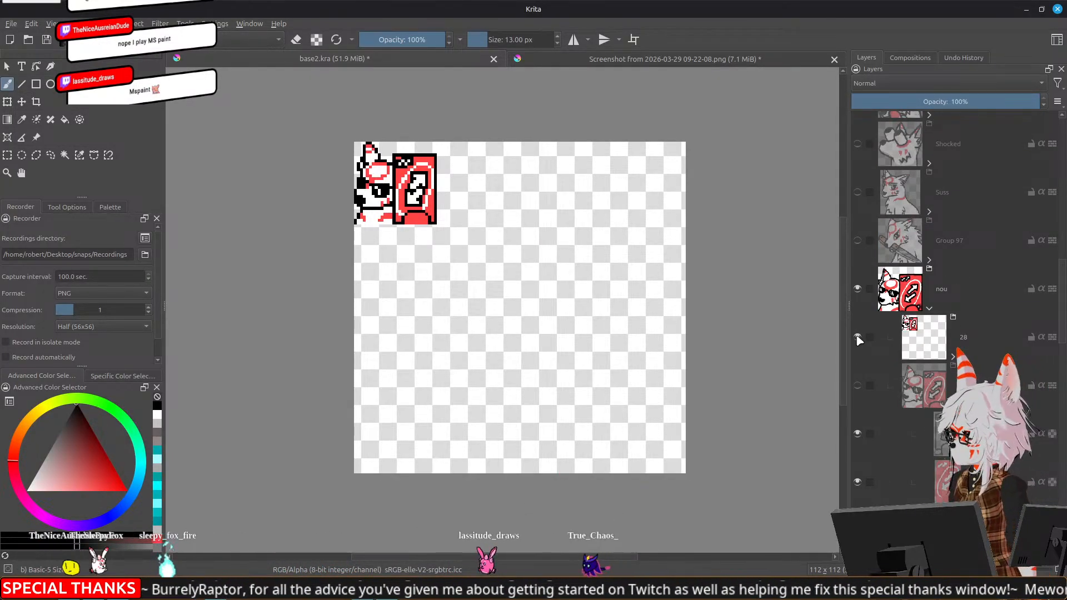
{"action": "scroll", "coordinate": [916, 386], "scroll_direction": "down", "scroll_amount": 10}
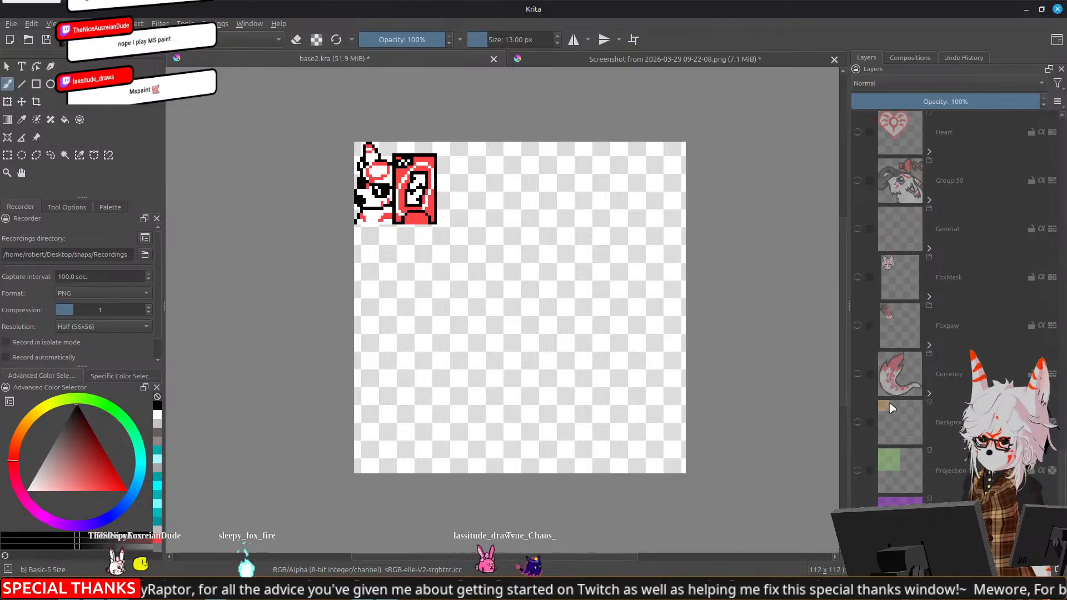
{"action": "left_click", "coordinate": [857, 422]}
{"action": "scroll", "coordinate": [289, 177], "scroll_direction": "up", "scroll_amount": 2}
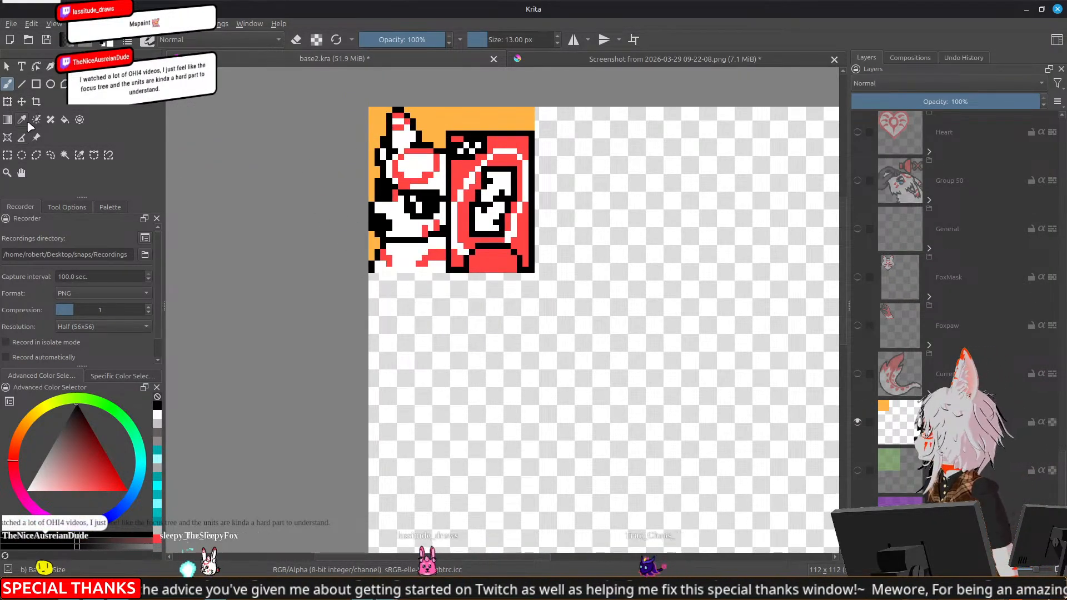
{"action": "left_click", "coordinate": [36, 102]}
{"action": "left_click_drag", "start_coordinate": [368, 107], "coordinate": [534, 272]}
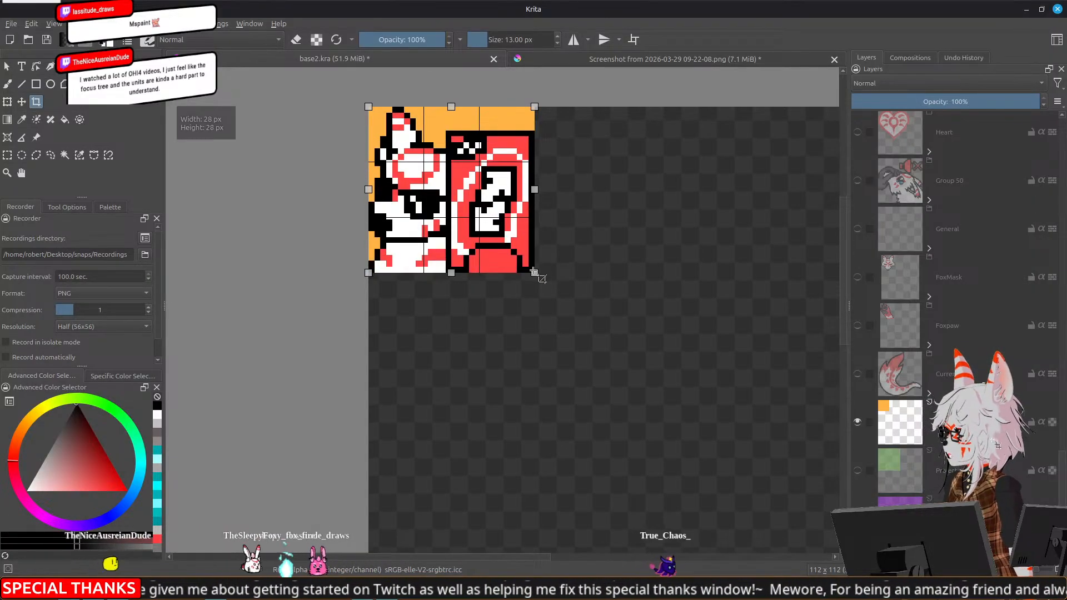
{"action": "key", "text": "Return"}
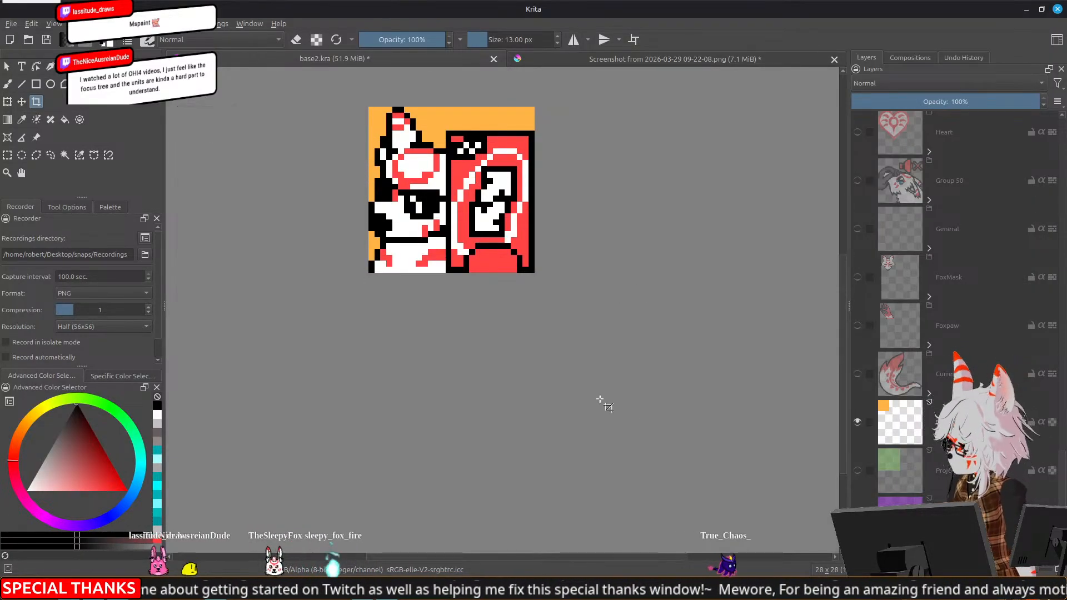
Hide the orange background layer and export the image as PNG with transparency, replacing 28_nou.png
{"action": "scroll", "coordinate": [559, 358], "scroll_direction": "down", "scroll_amount": 6}
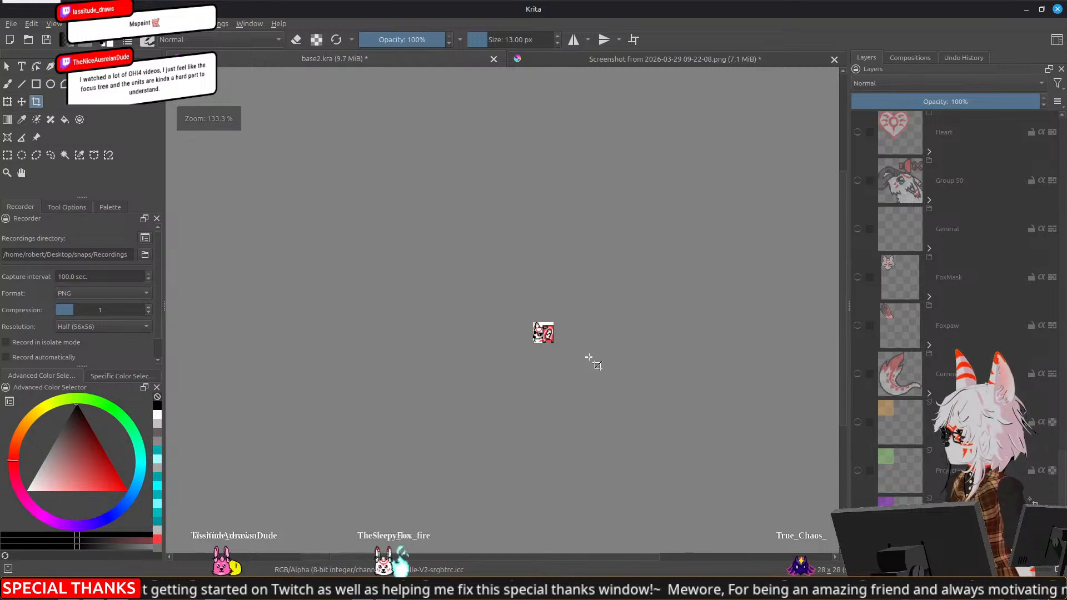
{"action": "left_click_drag", "start_coordinate": [617, 366], "coordinate": [623, 329]}
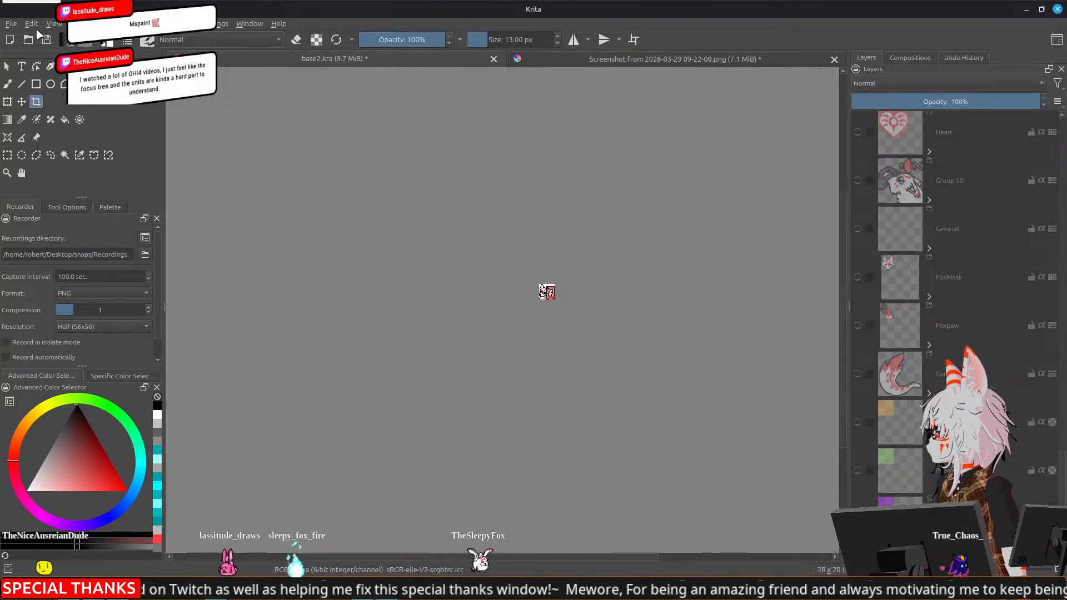
{"action": "key", "text": "ctrl+shift+e"}
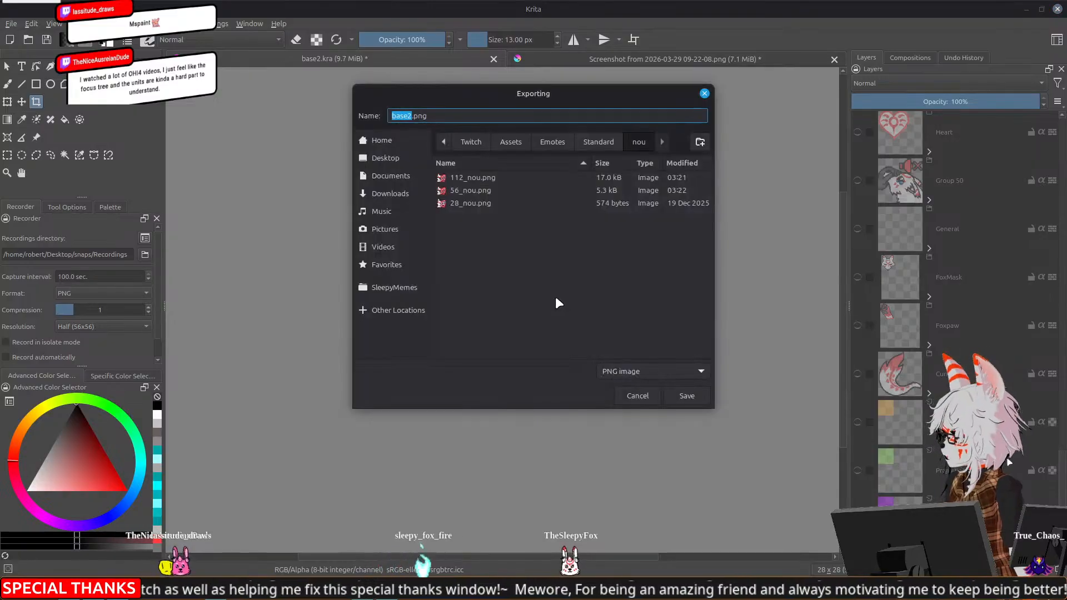
{"action": "double_click", "coordinate": [487, 203]}
{"action": "left_click", "coordinate": [623, 300]}
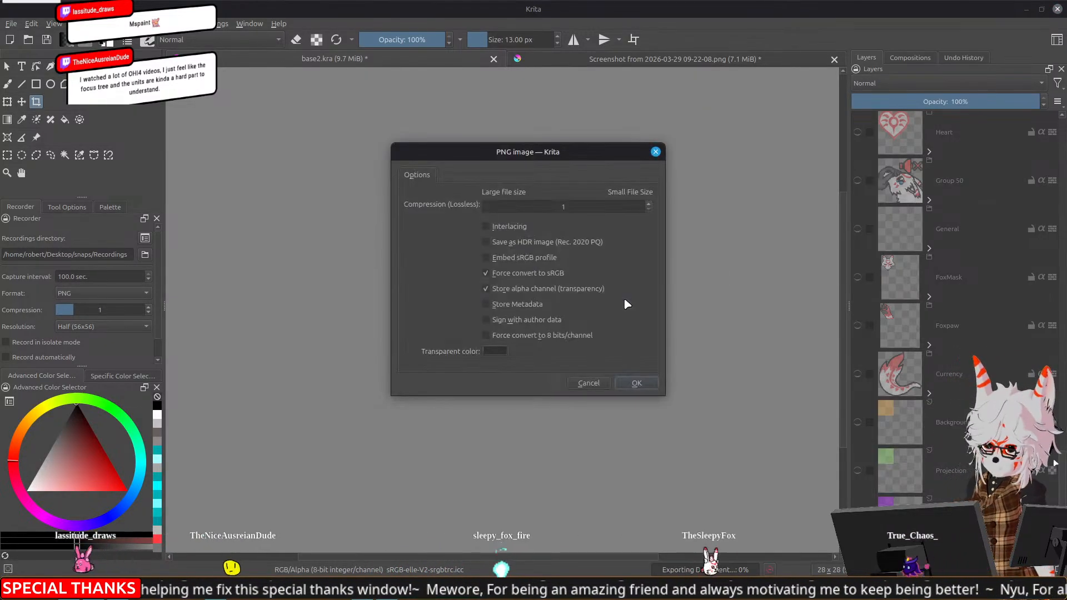
{"action": "left_click", "coordinate": [635, 382]}
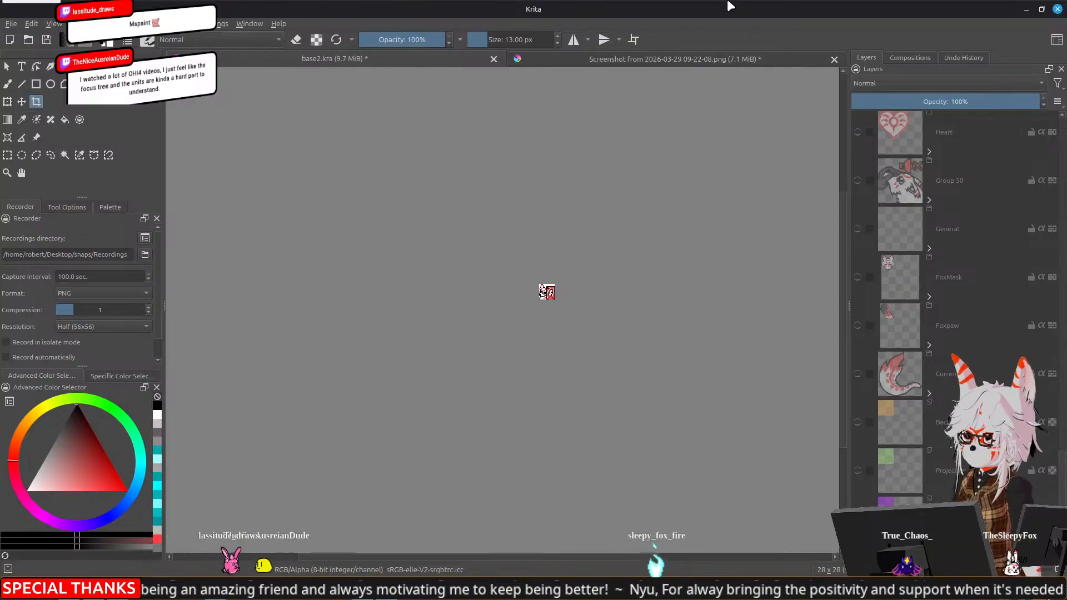
Undo the crop to restore the full canvas, and collapse and hide the nou group
{"action": "key", "text": "ctrl+z"}
{"action": "key", "text": "ctrl+z"}
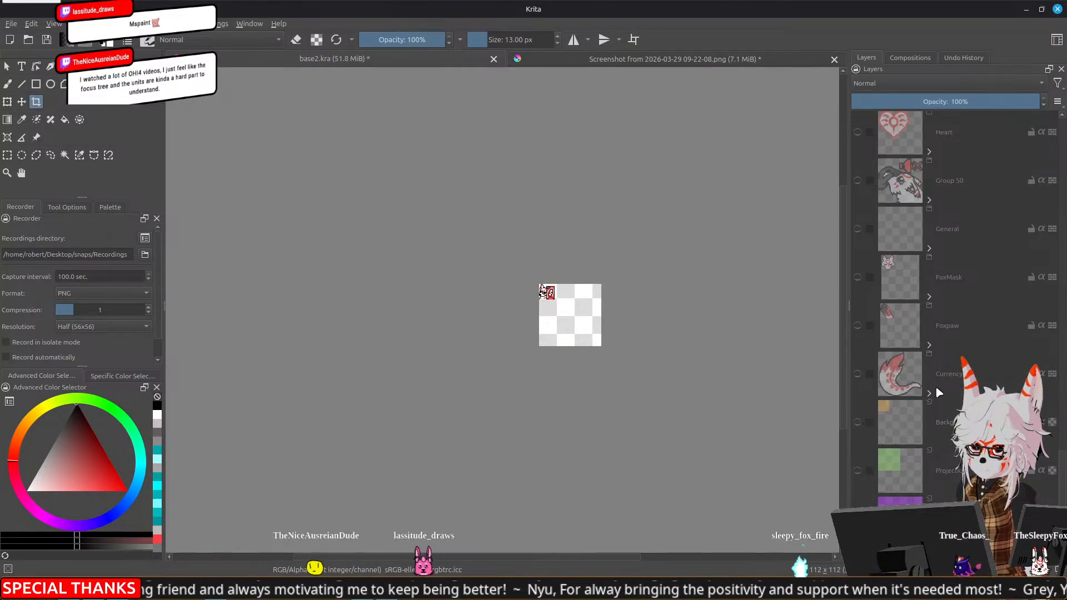
{"action": "scroll", "coordinate": [942, 383], "scroll_direction": "up", "scroll_amount": 10}
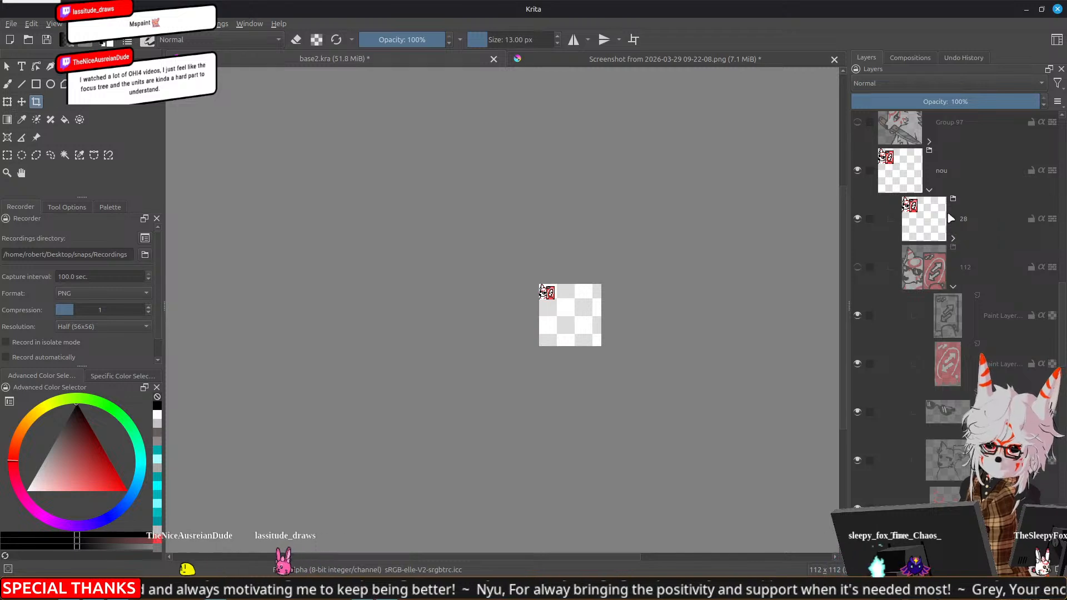
{"action": "left_click", "coordinate": [929, 189]}
{"action": "left_click", "coordinate": [858, 170]}
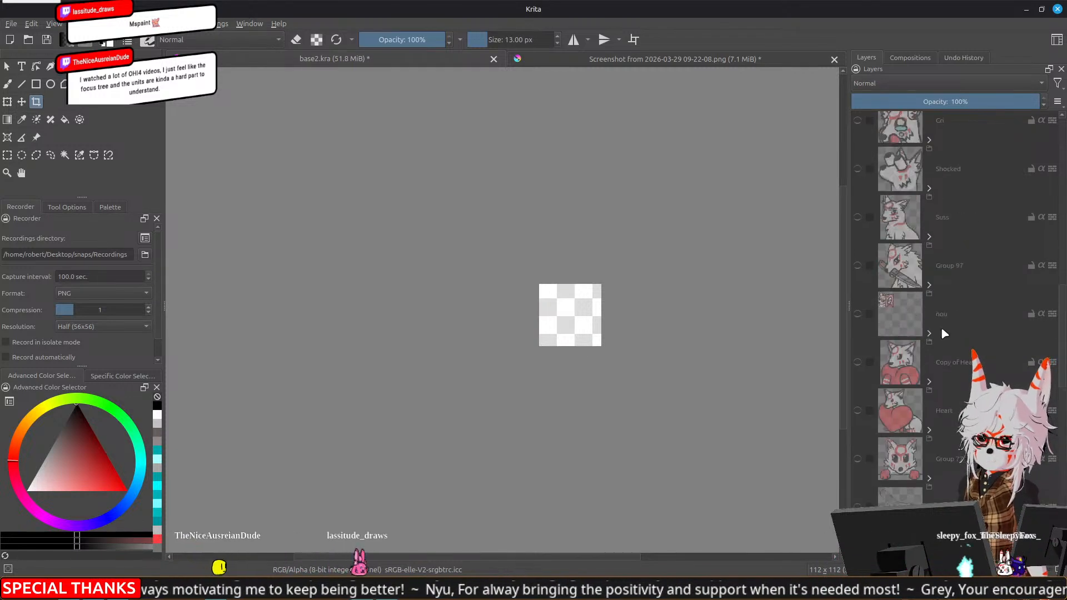
Add a new group layer above BongoFox and name it FoxDance
{"action": "scroll", "coordinate": [941, 326], "scroll_direction": "down", "scroll_amount": 5}
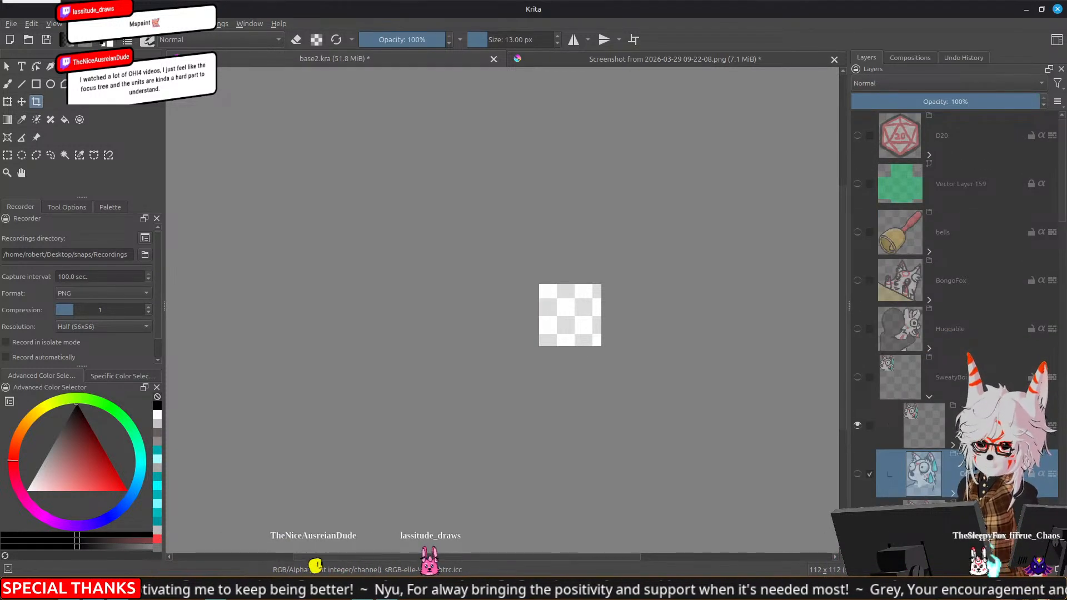
{"action": "left_click", "coordinate": [945, 284]}
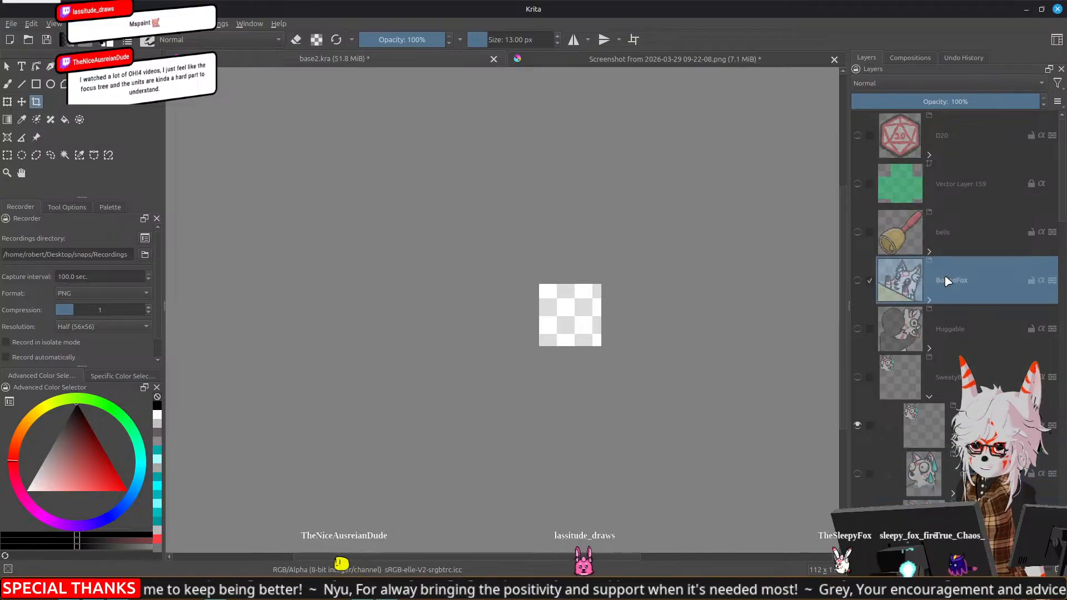
{"action": "mouse_move", "coordinate": [946, 287]}
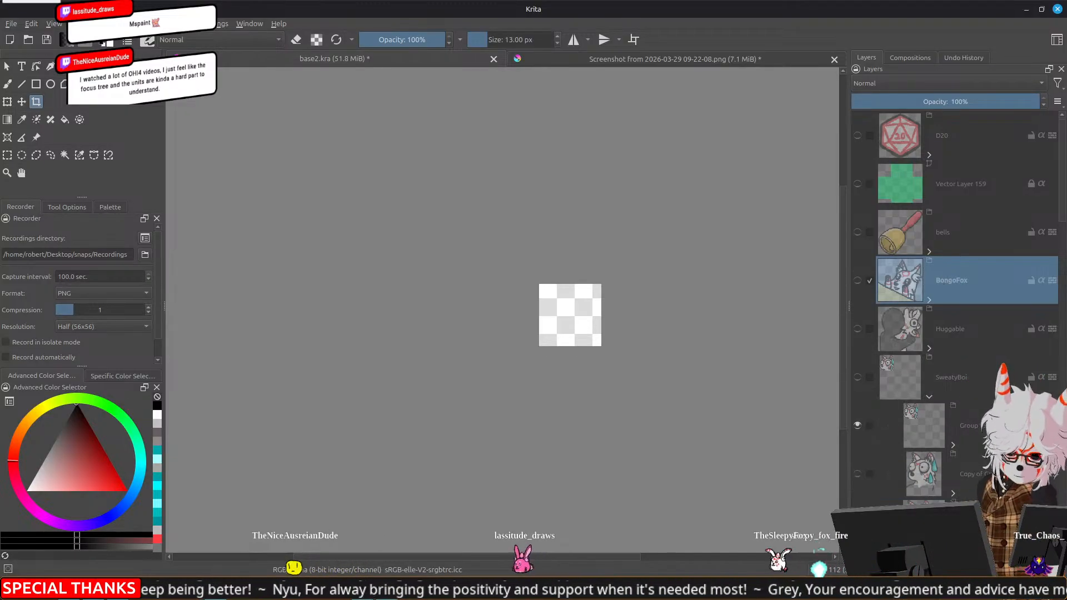
{"action": "left_click", "coordinate": [868, 557]}
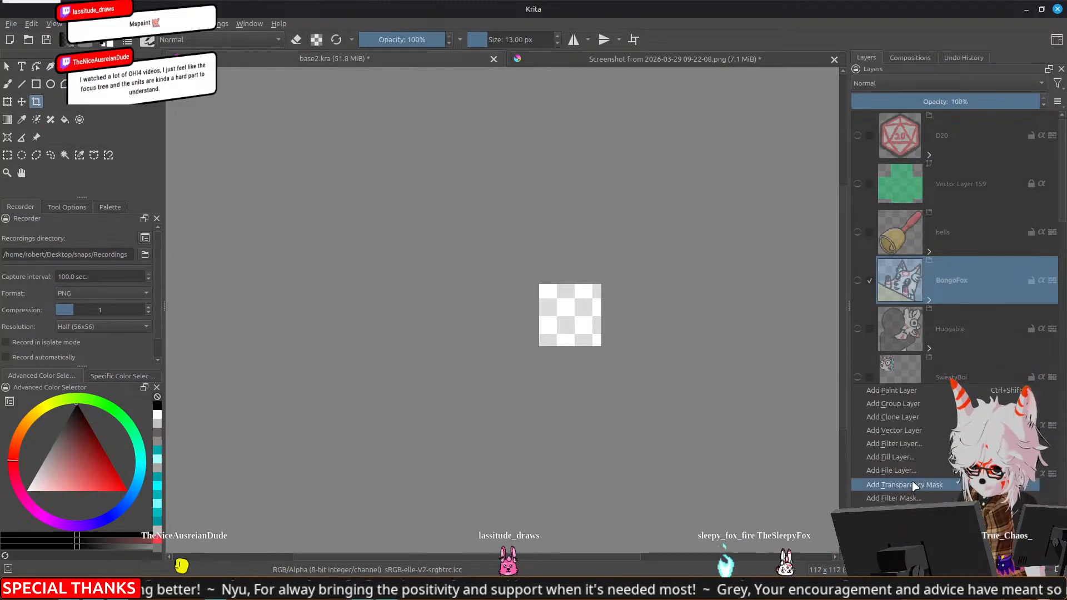
{"action": "left_click", "coordinate": [930, 404]}
{"action": "double_click", "coordinate": [962, 286]}
{"action": "type", "text": "FoxD"}
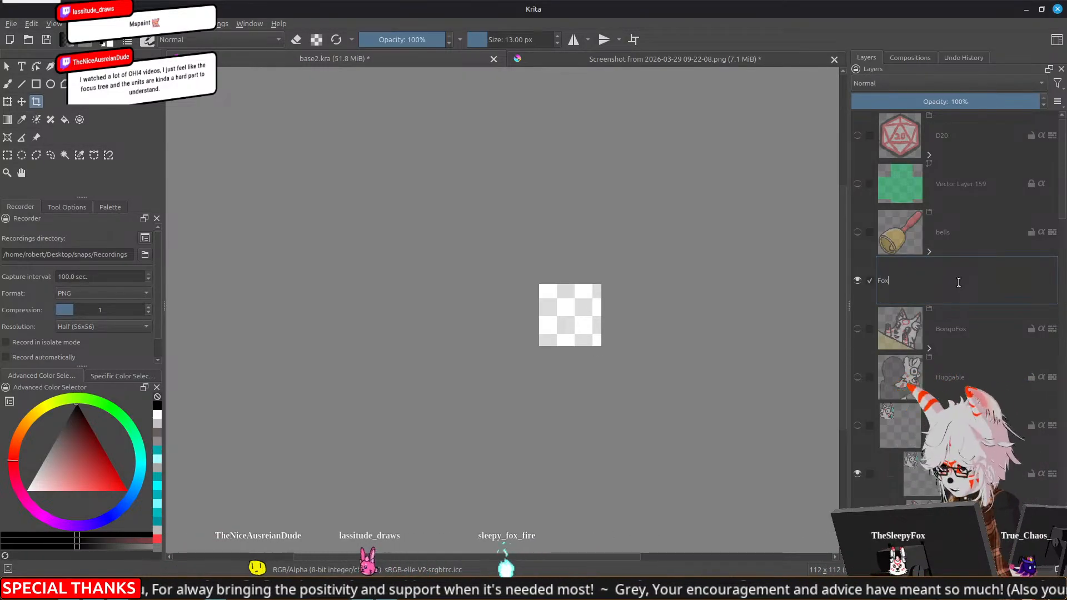
{"action": "type", "text": "ance"}
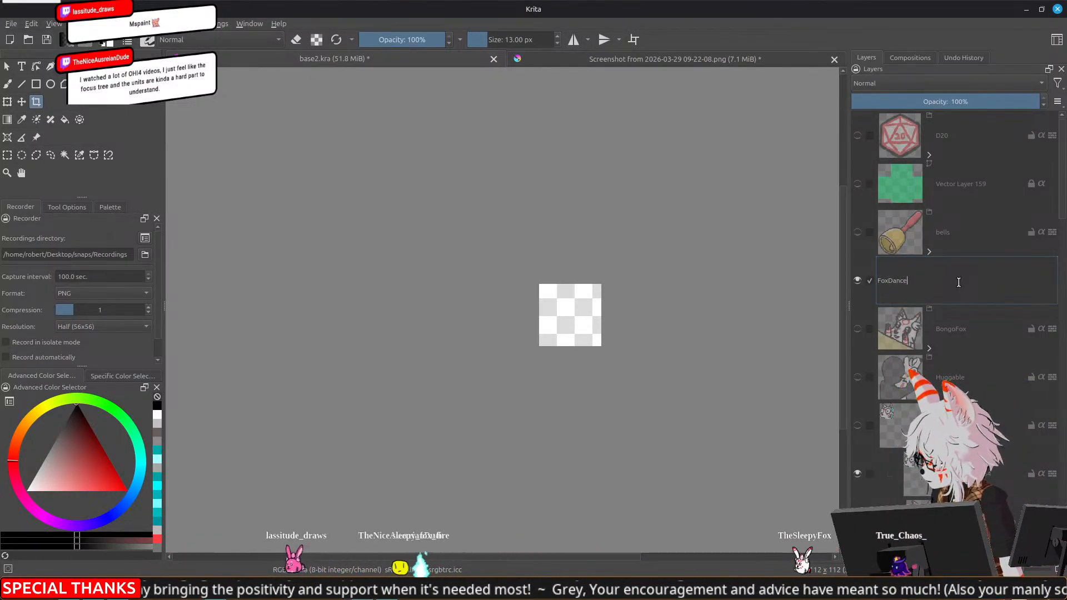
{"action": "key", "text": "Return"}
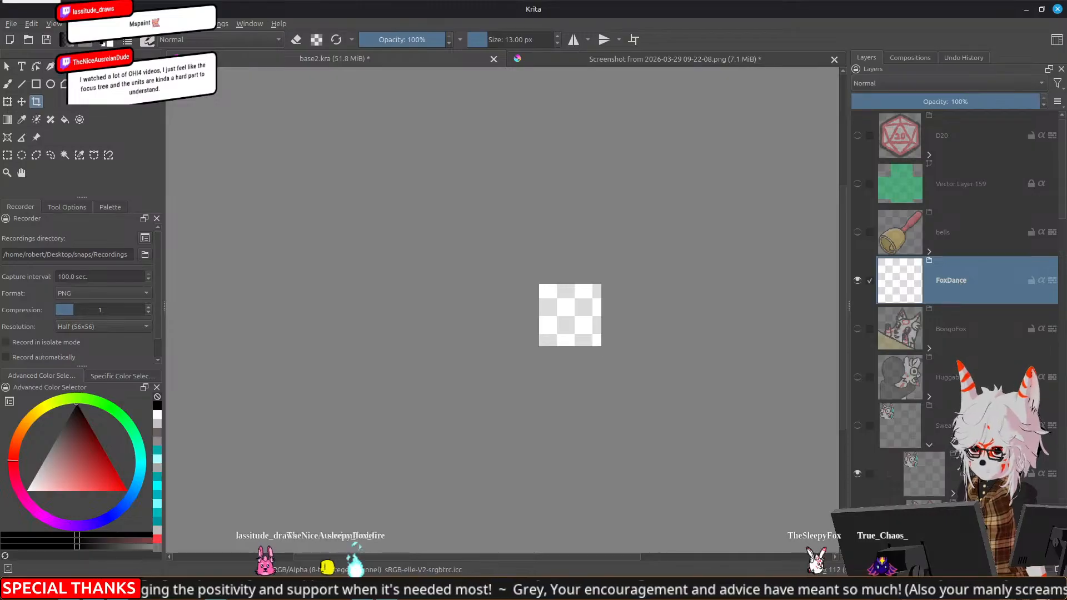
Add a paint layer inside the FoxDance group and activate the freehand brush
{"action": "key", "text": "Insert"}
{"action": "scroll", "coordinate": [533, 326], "scroll_direction": "up", "scroll_amount": 3}
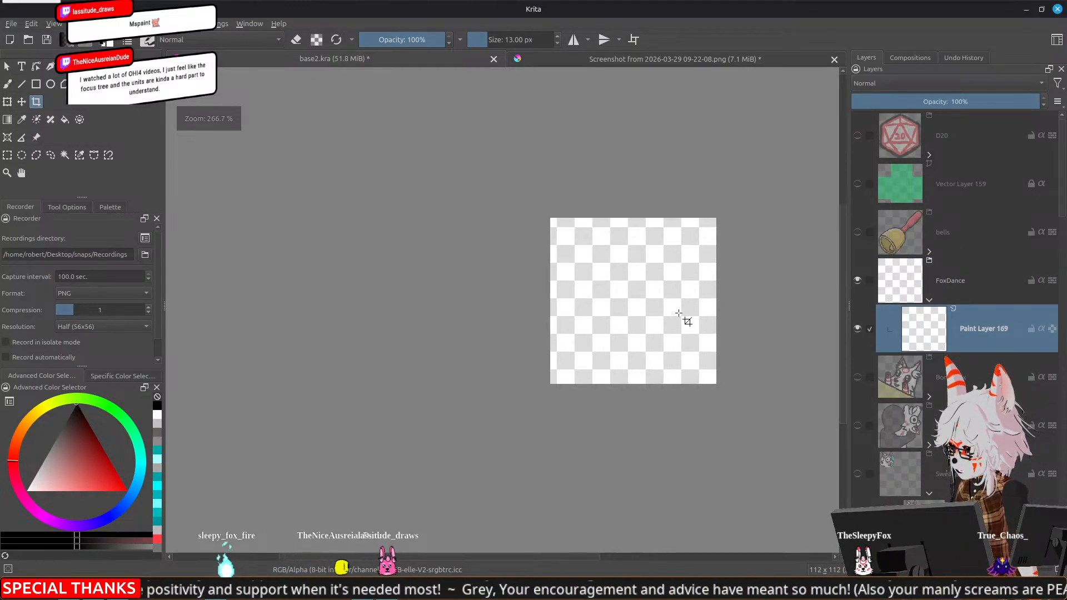
{"action": "key", "text": "b"}
{"action": "left_click_drag", "start_coordinate": [706, 312], "coordinate": [549, 254]}
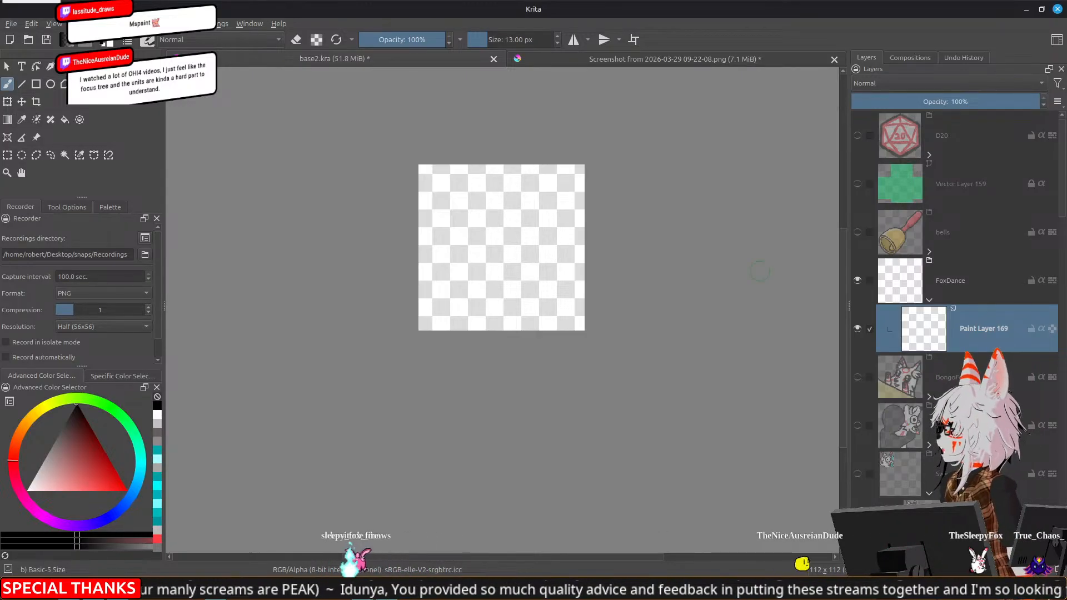
Sketch the fox's face in black near the canvas centre, with a curved jaw, two half-lidded eyes and a round nose
{"action": "scroll", "coordinate": [502, 218], "scroll_direction": "up", "scroll_amount": 2}
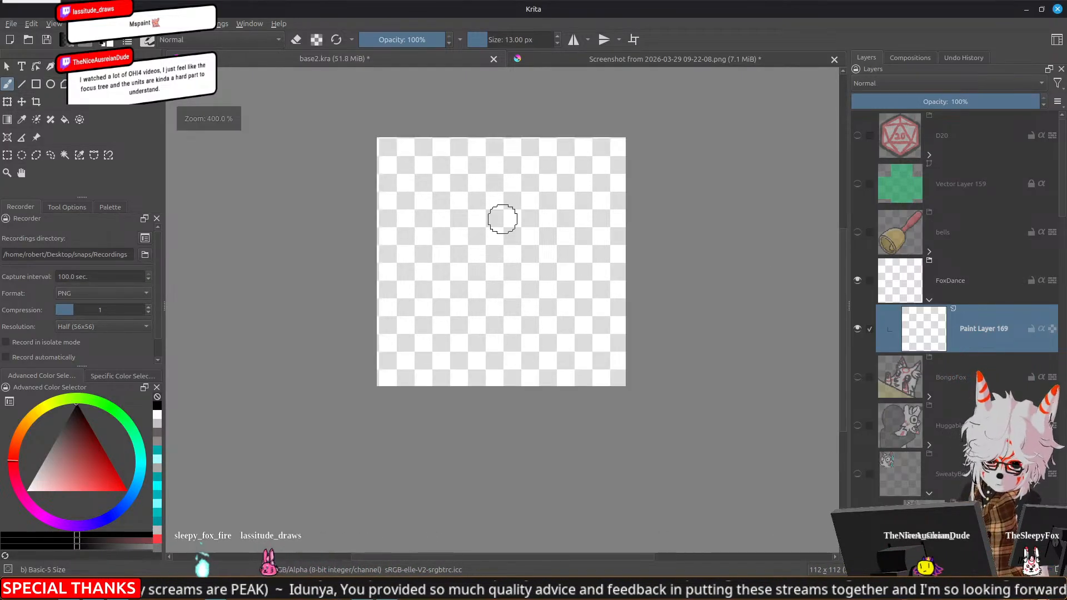
{"action": "left_click_drag", "start_coordinate": [501, 217], "coordinate": [547, 266]}
{"action": "key", "text": "c"}
{"action": "left_click_drag", "start_coordinate": [348, 449], "coordinate": [299, 378]}
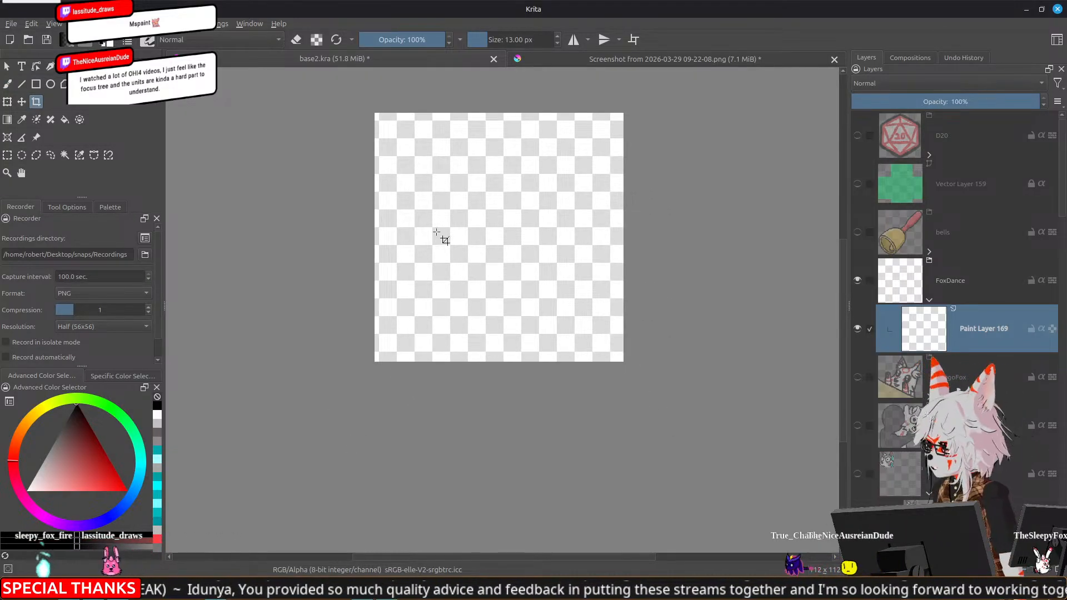
{"action": "key", "text": "b"}
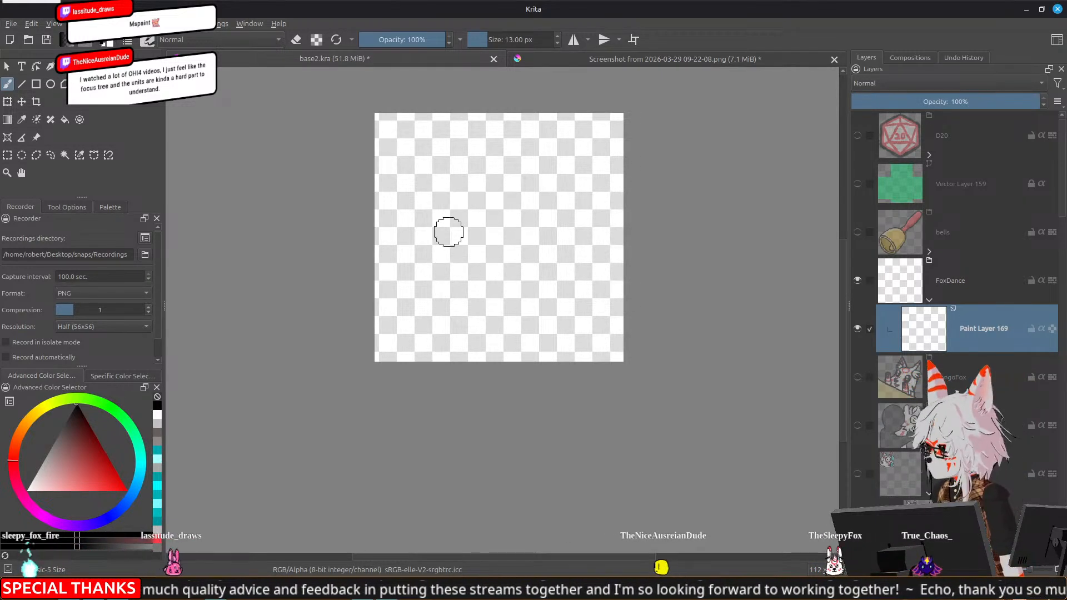
{"action": "mouse_move", "coordinate": [438, 247]}
{"action": "left_mouse_down"}
{"action": "mouse_move", "coordinate": [458, 274]}
{"action": "mouse_move", "coordinate": [443, 252]}
{"action": "mouse_move", "coordinate": [473, 280]}
{"action": "mouse_move", "coordinate": [525, 288]}
{"action": "mouse_move", "coordinate": [544, 268]}
{"action": "mouse_move", "coordinate": [531, 275]}
{"action": "mouse_move", "coordinate": [541, 245]}
{"action": "mouse_move", "coordinate": [546, 258]}
{"action": "mouse_move", "coordinate": [538, 262]}
{"action": "mouse_move", "coordinate": [536, 225]}
{"action": "left_mouse_up"}
{"action": "mouse_move", "coordinate": [514, 264]}
{"action": "left_mouse_down"}
{"action": "mouse_move", "coordinate": [535, 215]}
{"action": "mouse_move", "coordinate": [521, 198]}
{"action": "mouse_move", "coordinate": [468, 236]}
{"action": "mouse_move", "coordinate": [482, 221]}
{"action": "mouse_move", "coordinate": [467, 229]}
{"action": "mouse_move", "coordinate": [462, 214]}
{"action": "mouse_move", "coordinate": [500, 214]}
{"action": "mouse_move", "coordinate": [527, 227]}
{"action": "mouse_move", "coordinate": [538, 209]}
{"action": "left_mouse_up"}
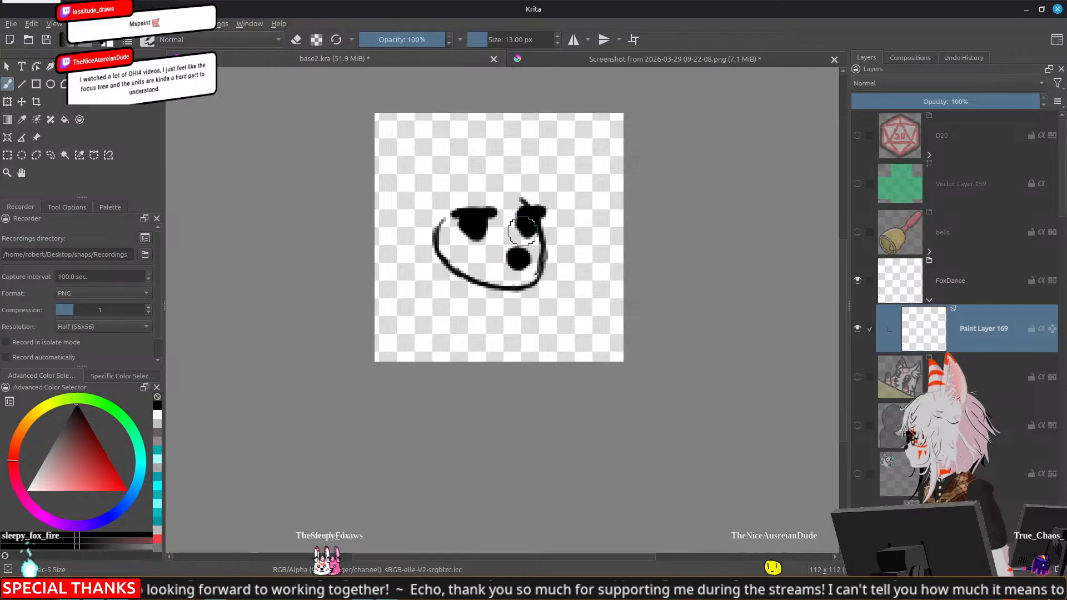
{"action": "mouse_move", "coordinate": [533, 272]}
{"action": "left_mouse_down"}
{"action": "mouse_move", "coordinate": [543, 255]}
{"action": "mouse_move", "coordinate": [528, 276]}
{"action": "mouse_move", "coordinate": [535, 270]}
{"action": "left_mouse_up"}
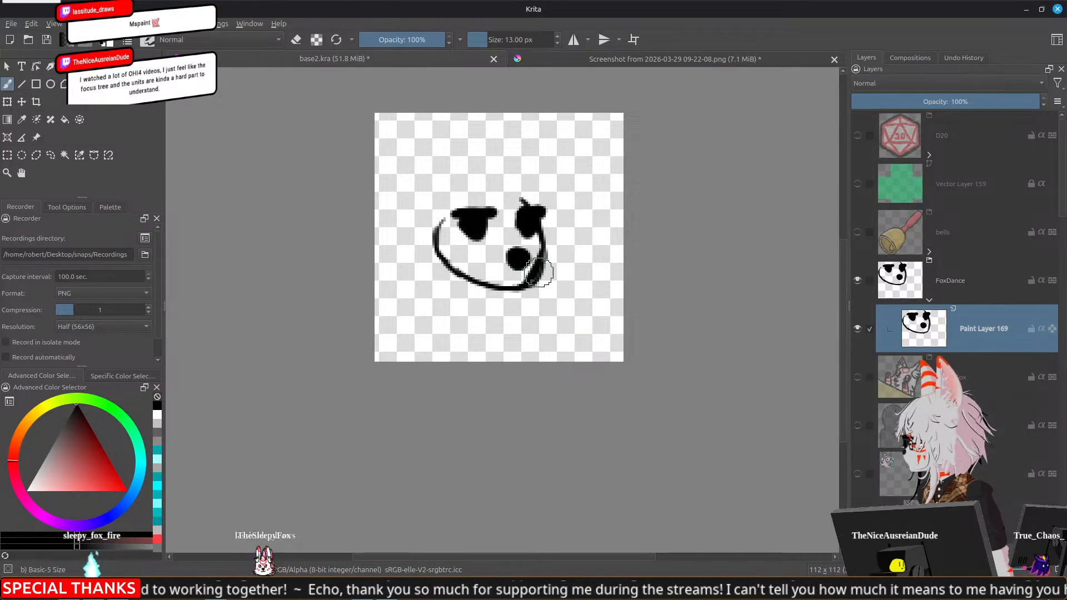
Erase parts of the jaw line and redraw it with jagged cheek fur on the left side of the face
{"action": "key", "text": "e"}
{"action": "left_click_drag", "start_coordinate": [542, 261], "coordinate": [532, 288]}
{"action": "mouse_move", "coordinate": [439, 255]}
{"action": "left_mouse_down"}
{"action": "mouse_move", "coordinate": [438, 217]}
{"action": "mouse_move", "coordinate": [432, 263]}
{"action": "mouse_move", "coordinate": [445, 263]}
{"action": "mouse_move", "coordinate": [448, 282]}
{"action": "mouse_move", "coordinate": [466, 275]}
{"action": "mouse_move", "coordinate": [435, 250]}
{"action": "mouse_move", "coordinate": [427, 259]}
{"action": "mouse_move", "coordinate": [436, 245]}
{"action": "mouse_move", "coordinate": [457, 271]}
{"action": "left_mouse_up"}
{"action": "key", "text": "e"}
{"action": "key", "text": "e"}
{"action": "key", "text": "e"}
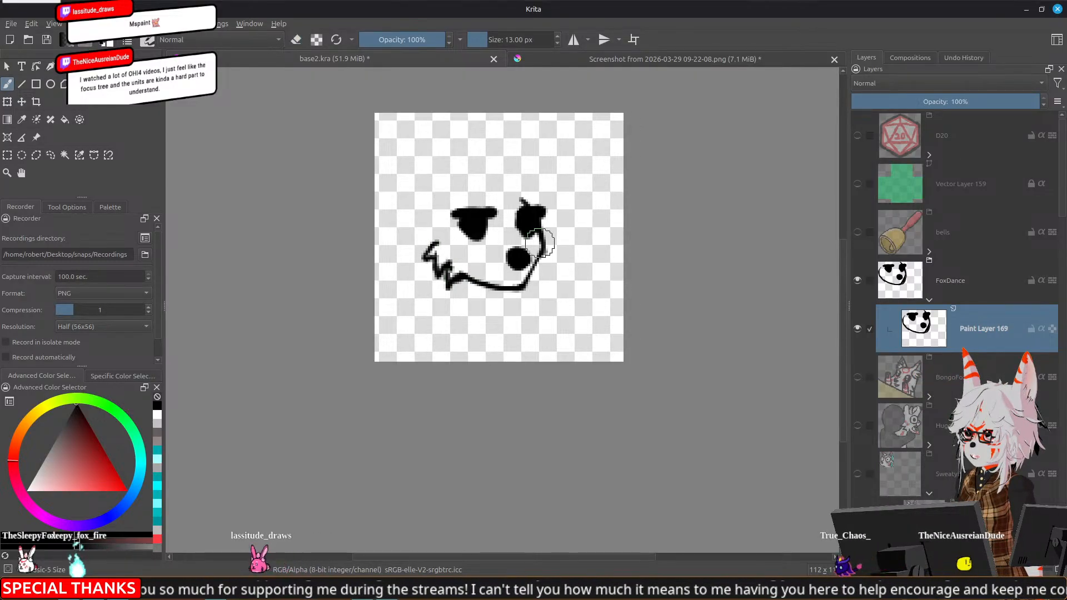
Draw jagged cheek fur on the right side of the face and erase the old jaw line there
{"action": "mouse_move", "coordinate": [543, 243]}
{"action": "left_mouse_down"}
{"action": "mouse_move", "coordinate": [550, 266]}
{"action": "mouse_move", "coordinate": [541, 272]}
{"action": "left_mouse_up"}
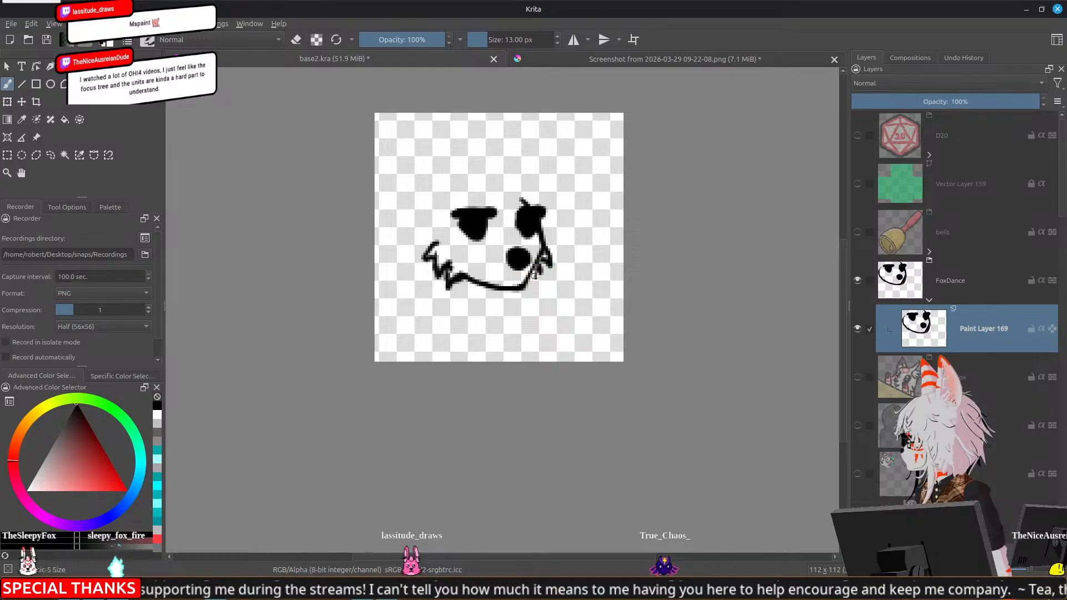
{"action": "key", "text": "e"}
{"action": "left_click_drag", "start_coordinate": [540, 253], "coordinate": [524, 292]}
{"action": "key", "text": "e"}
{"action": "key", "text": "e"}
{"action": "key", "text": "e"}
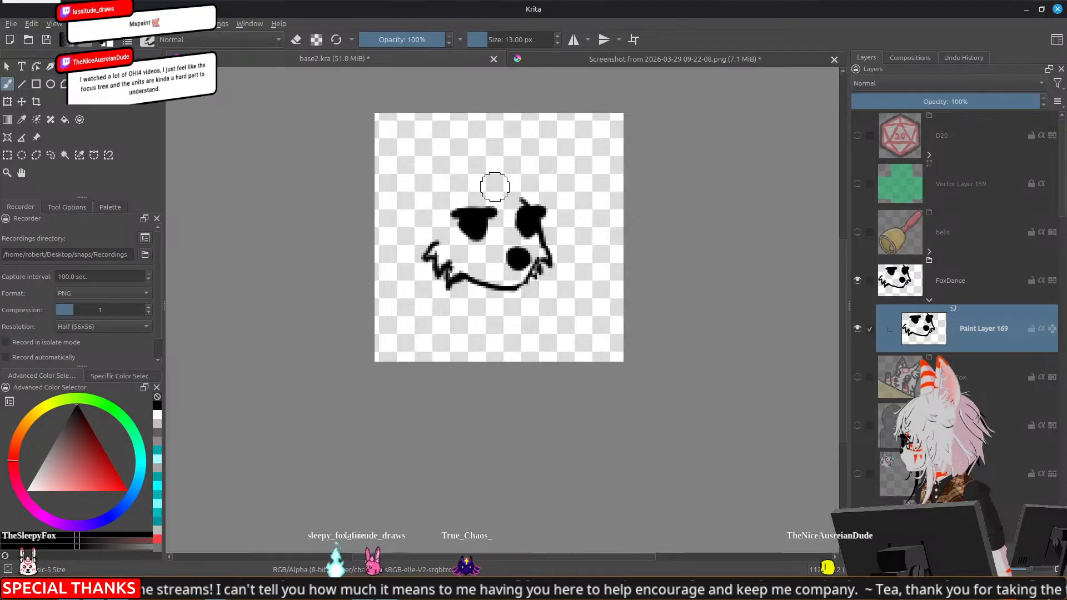
Draw the fox's two pointed ears and the curved top of the head between them
{"action": "mouse_move", "coordinate": [527, 205]}
{"action": "left_mouse_down"}
{"action": "mouse_move", "coordinate": [528, 202]}
{"action": "mouse_move", "coordinate": [502, 184]}
{"action": "mouse_move", "coordinate": [529, 201]}
{"action": "mouse_move", "coordinate": [511, 185]}
{"action": "mouse_move", "coordinate": [526, 147]}
{"action": "left_mouse_up"}
{"action": "mouse_move", "coordinate": [526, 147]}
{"action": "left_mouse_down"}
{"action": "mouse_move", "coordinate": [549, 186]}
{"action": "mouse_move", "coordinate": [544, 207]}
{"action": "mouse_move", "coordinate": [528, 172]}
{"action": "left_mouse_up"}
{"action": "key", "text": "ctrl+z"}
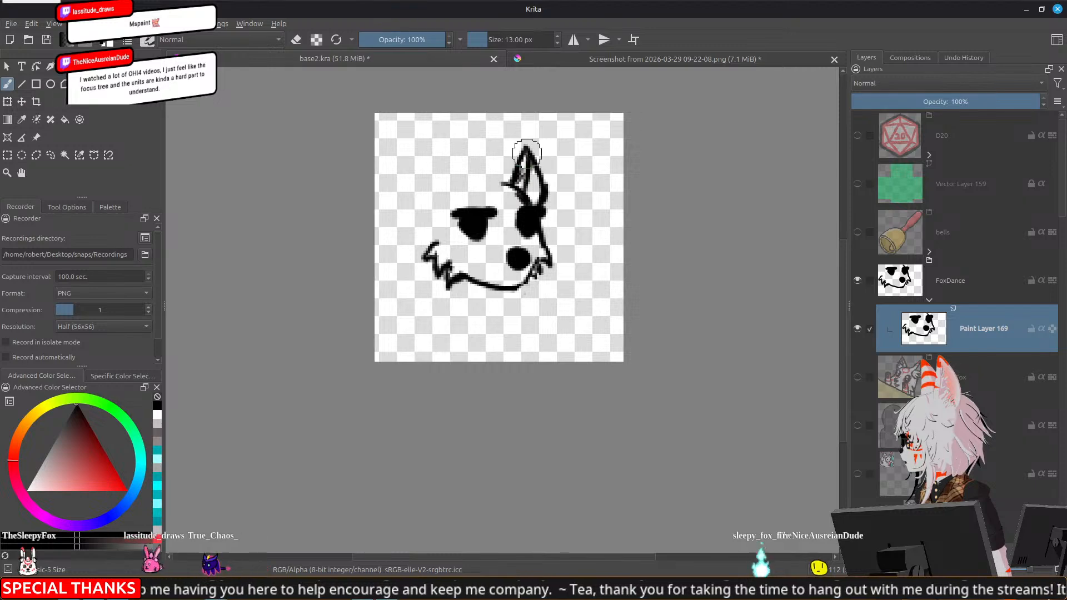
{"action": "mouse_move", "coordinate": [439, 198]}
{"action": "left_mouse_down"}
{"action": "mouse_move", "coordinate": [446, 150]}
{"action": "mouse_move", "coordinate": [439, 170]}
{"action": "mouse_move", "coordinate": [460, 160]}
{"action": "mouse_move", "coordinate": [471, 184]}
{"action": "mouse_move", "coordinate": [496, 181]}
{"action": "mouse_move", "coordinate": [526, 198]}
{"action": "left_mouse_up"}
{"action": "key", "text": "ctrl+z"}
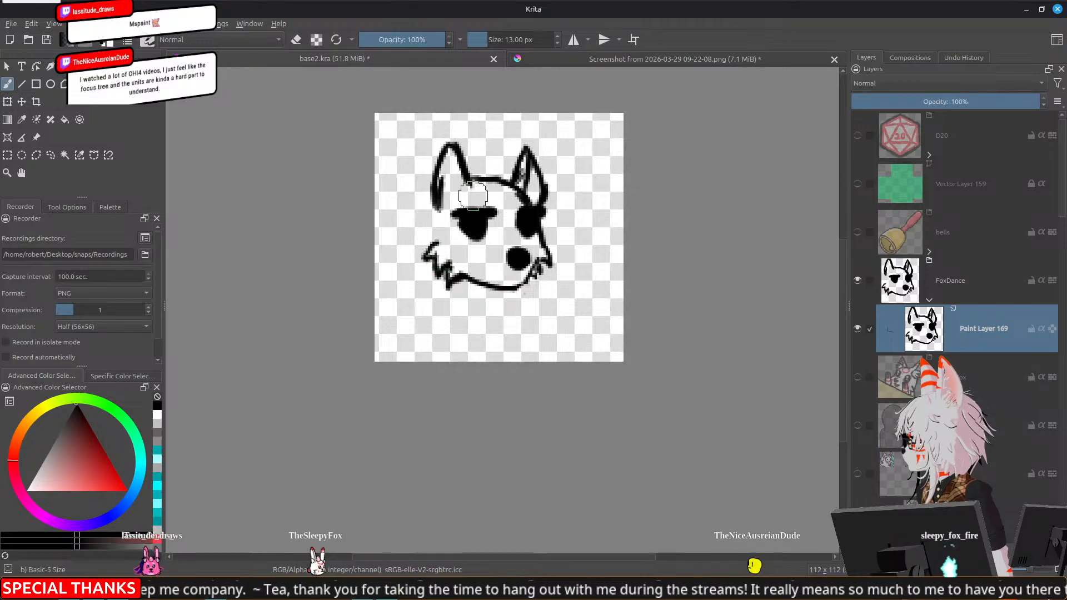
Draw the back of the head and the neck and body lines down toward the lower canvas edge
{"action": "left_click_drag", "start_coordinate": [439, 182], "coordinate": [424, 234]}
{"action": "mouse_move", "coordinate": [445, 186]}
{"action": "left_mouse_down"}
{"action": "mouse_move", "coordinate": [414, 269]}
{"action": "mouse_move", "coordinate": [416, 251]}
{"action": "mouse_move", "coordinate": [426, 307]}
{"action": "left_mouse_up"}
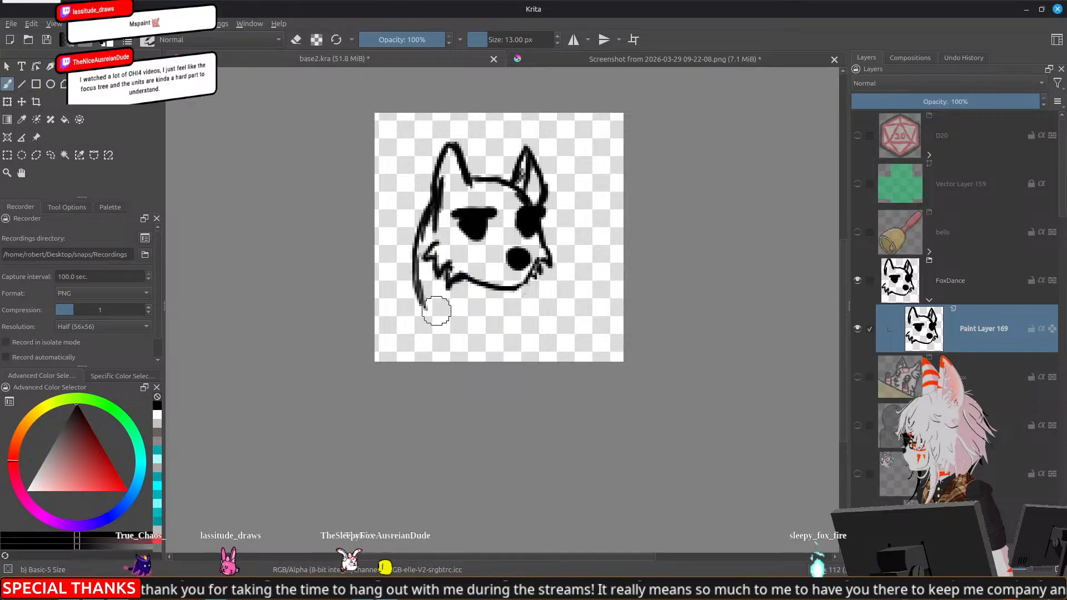
{"action": "mouse_move", "coordinate": [523, 288]}
{"action": "left_mouse_down"}
{"action": "mouse_move", "coordinate": [541, 272]}
{"action": "mouse_move", "coordinate": [557, 358]}
{"action": "left_mouse_up"}
{"action": "left_click_drag", "start_coordinate": [426, 300], "coordinate": [419, 361]}
Erase the left head and neck line and redraw it as one smooth curve from the ear to the canvas's lower edge
{"action": "key", "text": "e"}
{"action": "left_click_drag", "start_coordinate": [426, 310], "coordinate": [419, 358]}
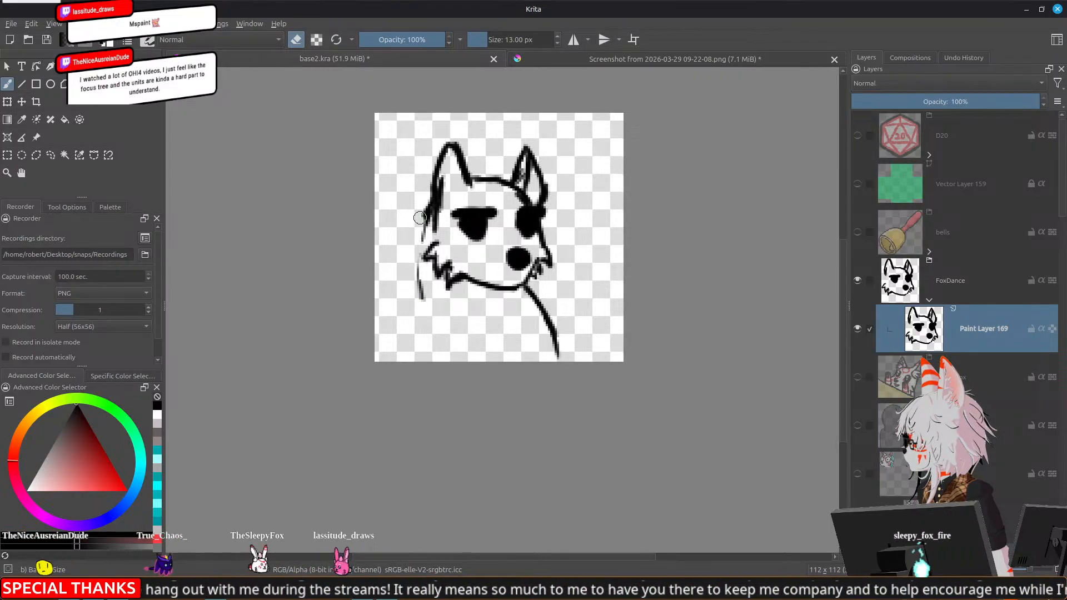
{"action": "key", "text": "e"}
{"action": "mouse_move", "coordinate": [429, 207]}
{"action": "left_mouse_down"}
{"action": "mouse_move", "coordinate": [418, 262]}
{"action": "mouse_move", "coordinate": [433, 351]}
{"action": "left_mouse_up"}
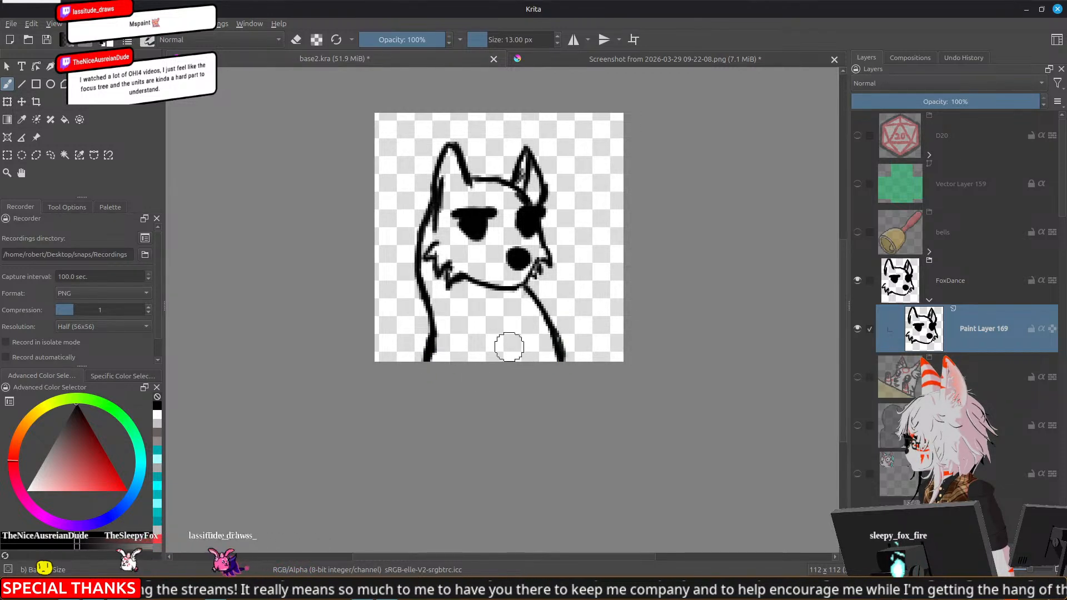
Draw a small mouth line beside the nose and two curved chest lines below the fox's chin
{"action": "mouse_move", "coordinate": [451, 307]}
{"action": "left_mouse_down"}
{"action": "mouse_move", "coordinate": [508, 337]}
{"action": "mouse_move", "coordinate": [528, 303]}
{"action": "left_mouse_up"}
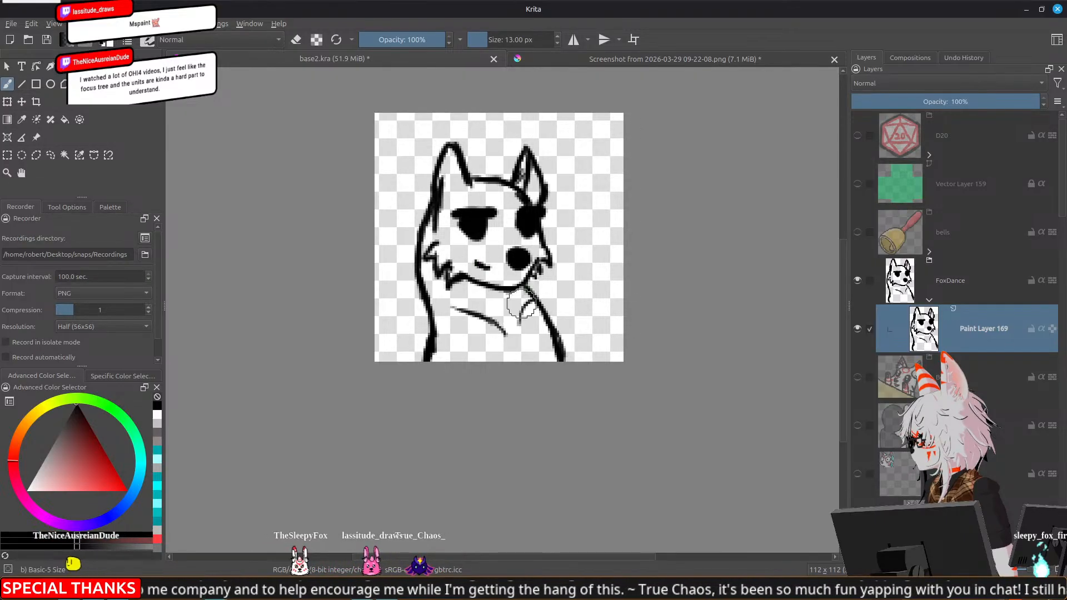
Erase small highlights into both of the fox's black eyes and draw a short eyebrow above each eye
{"action": "key", "text": "e"}
{"action": "left_click_drag", "start_coordinate": [476, 230], "coordinate": [465, 221]}
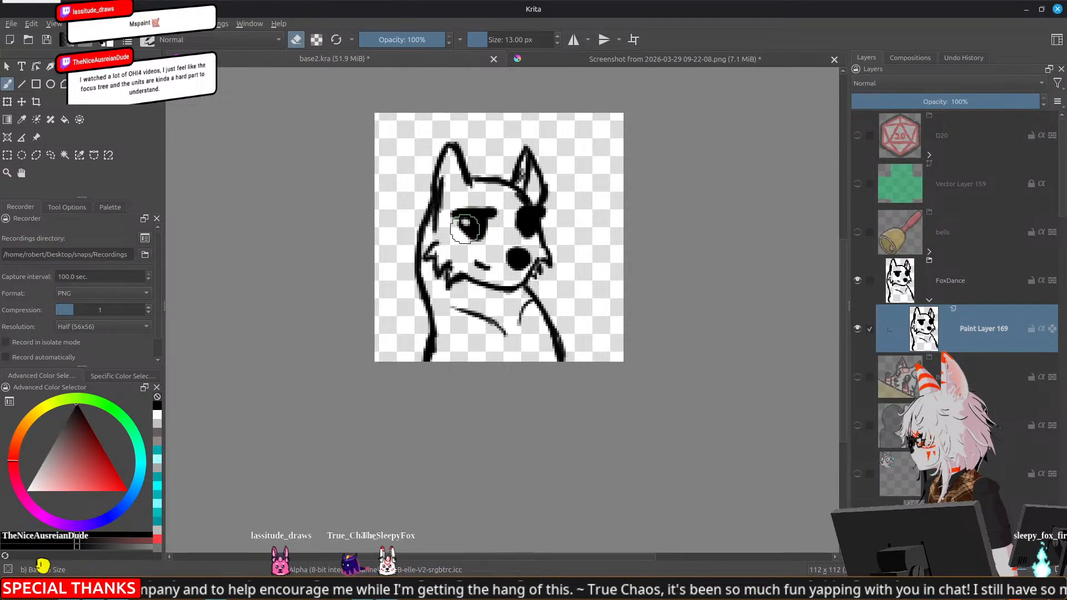
{"action": "key", "text": "e"}
{"action": "key", "text": "e"}
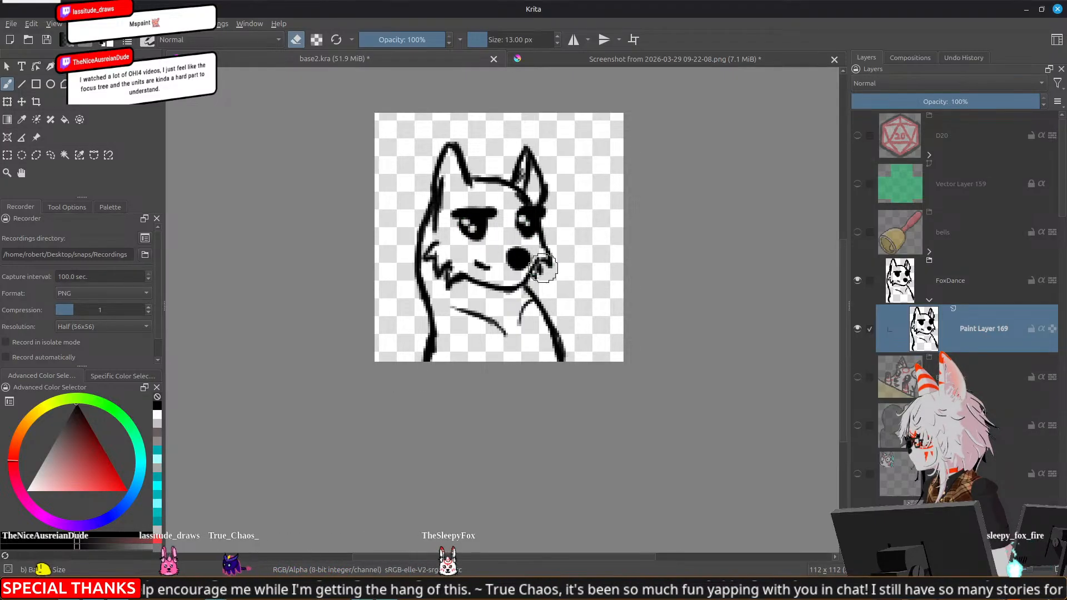
{"action": "key", "text": "e"}
{"action": "left_click_drag", "start_coordinate": [456, 198], "coordinate": [493, 196]}
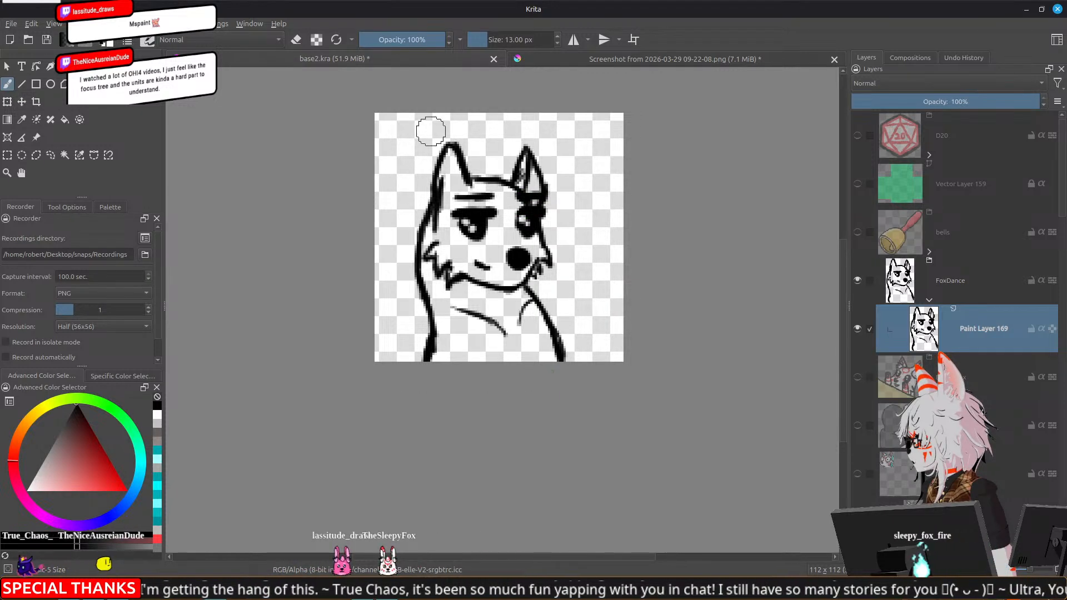
Outline the fox's head, including both ears and the cheek fur, with a freehand selection and reposition it
{"action": "left_click", "coordinate": [36, 155]}
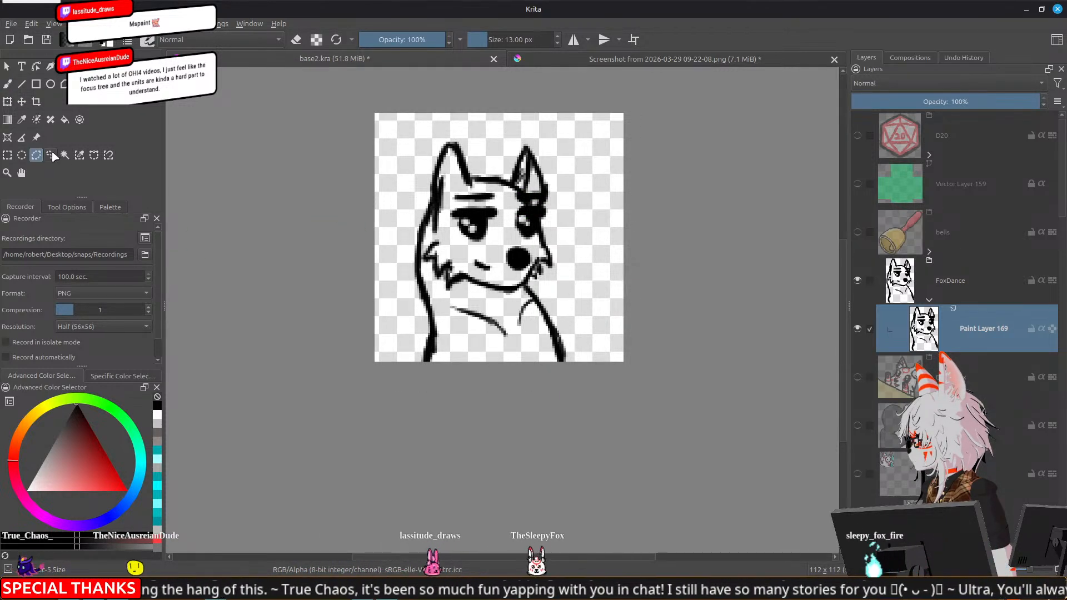
{"action": "left_click", "coordinate": [50, 155]}
{"action": "mouse_move", "coordinate": [432, 129]}
{"action": "left_mouse_down"}
{"action": "mouse_move", "coordinate": [395, 167]}
{"action": "mouse_move", "coordinate": [417, 269]}
{"action": "mouse_move", "coordinate": [414, 243]}
{"action": "mouse_move", "coordinate": [447, 292]}
{"action": "mouse_move", "coordinate": [525, 293]}
{"action": "mouse_move", "coordinate": [564, 223]}
{"action": "mouse_move", "coordinate": [487, 155]}
{"action": "left_mouse_up"}
{"action": "key", "text": "t"}
{"action": "mouse_move", "coordinate": [492, 237]}
{"action": "left_mouse_down"}
{"action": "mouse_move", "coordinate": [481, 236]}
{"action": "mouse_move", "coordinate": [533, 236]}
{"action": "mouse_move", "coordinate": [534, 220]}
{"action": "mouse_move", "coordinate": [518, 210]}
{"action": "mouse_move", "coordinate": [513, 260]}
{"action": "left_mouse_up"}
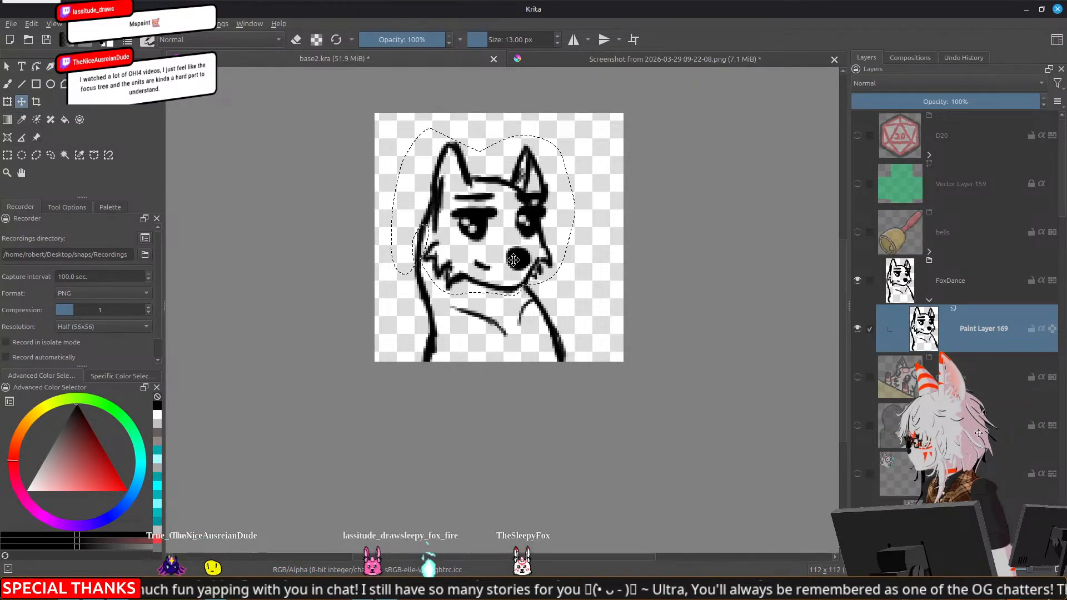
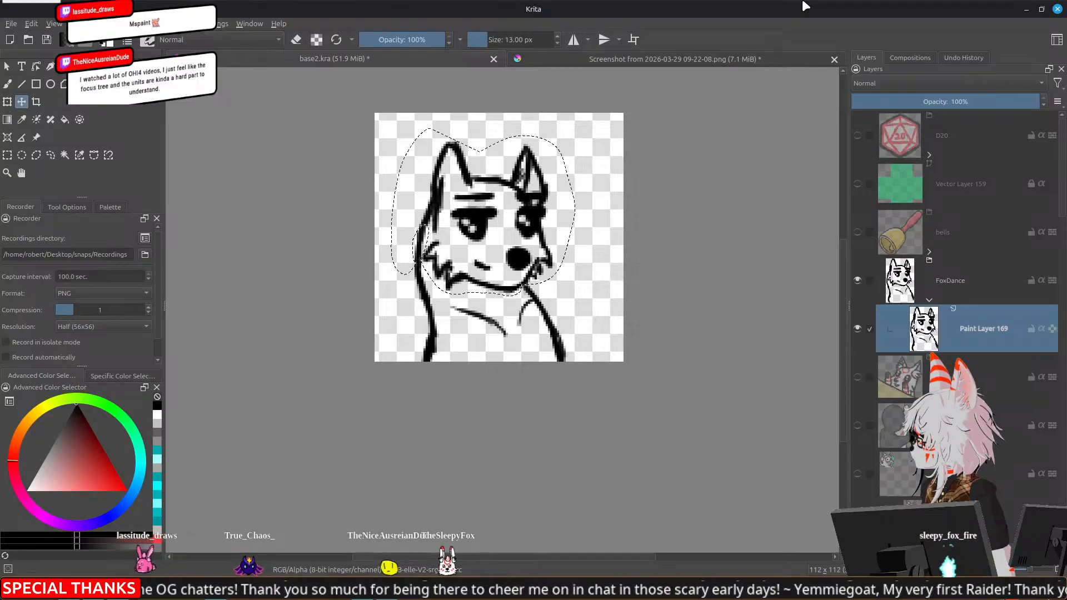
Clear the head selection and redraw the fox's left ear as a pointed shape joined to the side of the head
{"action": "left_click_drag", "start_coordinate": [598, 191], "coordinate": [623, 272]}
{"action": "key", "text": "ctrl+shift+a"}
{"action": "key", "text": "b"}
{"action": "scroll", "coordinate": [569, 296], "scroll_direction": "up", "scroll_amount": 2}
{"action": "scroll", "coordinate": [569, 297], "scroll_direction": "down", "scroll_amount": 2}
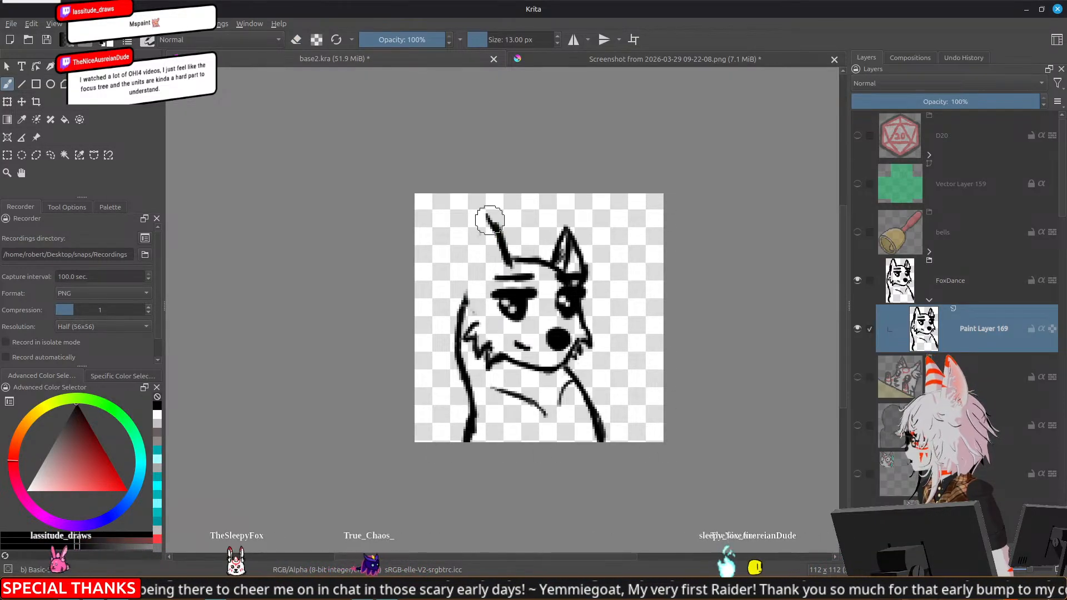
{"action": "left_click_drag", "start_coordinate": [479, 222], "coordinate": [465, 264]}
Erase the right ear and redraw it taller and narrower, and add an inner contour line to the left ear
{"action": "key", "text": "e"}
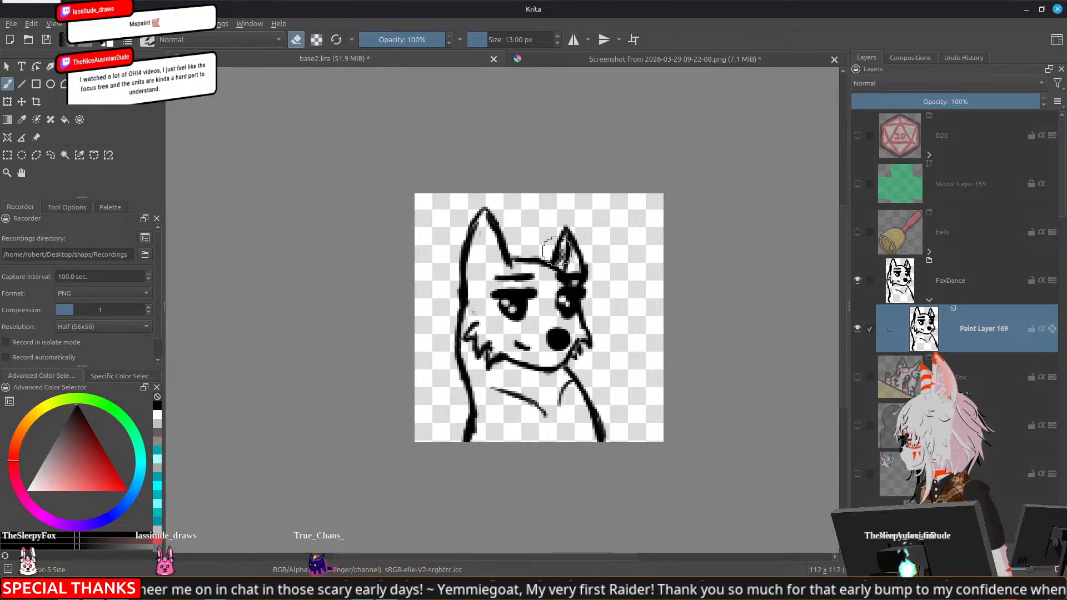
{"action": "left_click_drag", "start_coordinate": [556, 257], "coordinate": [566, 210]}
{"action": "key", "text": "e"}
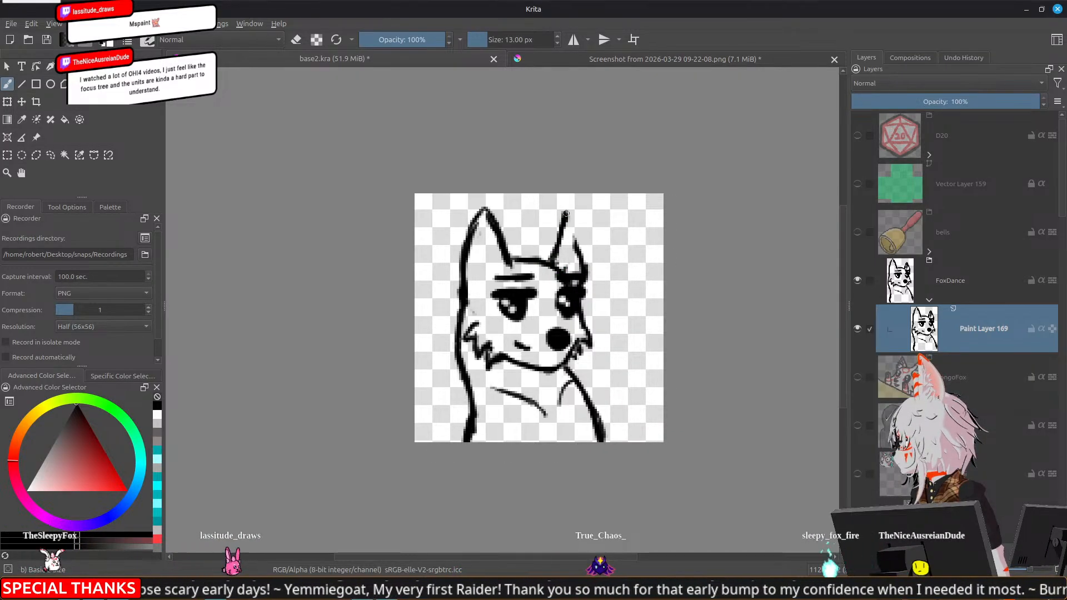
{"action": "key", "text": "e"}
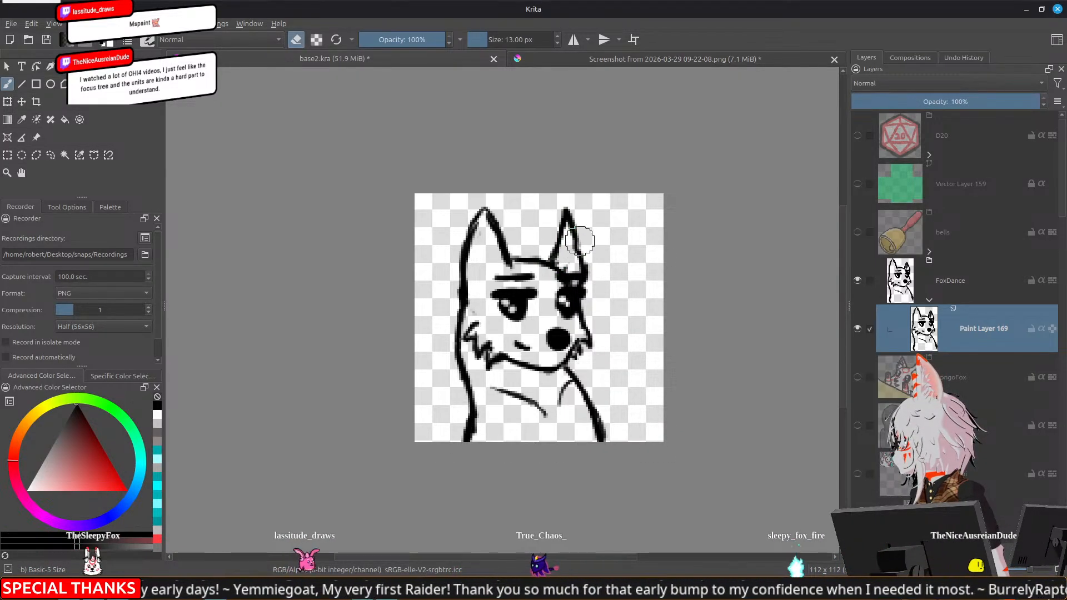
{"action": "left_click_drag", "start_coordinate": [574, 250], "coordinate": [573, 234]}
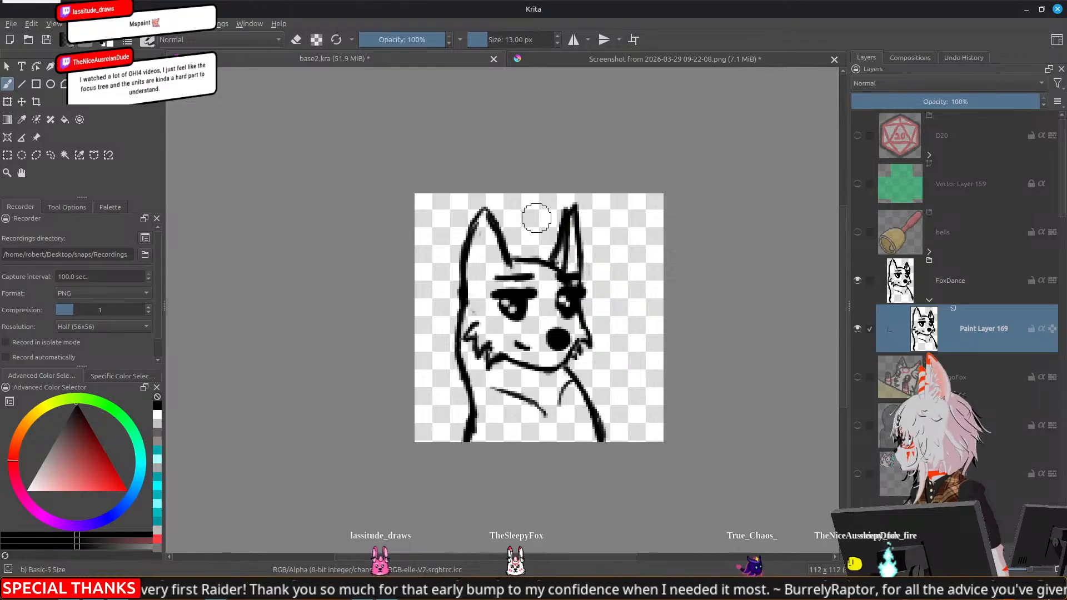
{"action": "left_click_drag", "start_coordinate": [487, 283], "coordinate": [488, 279]}
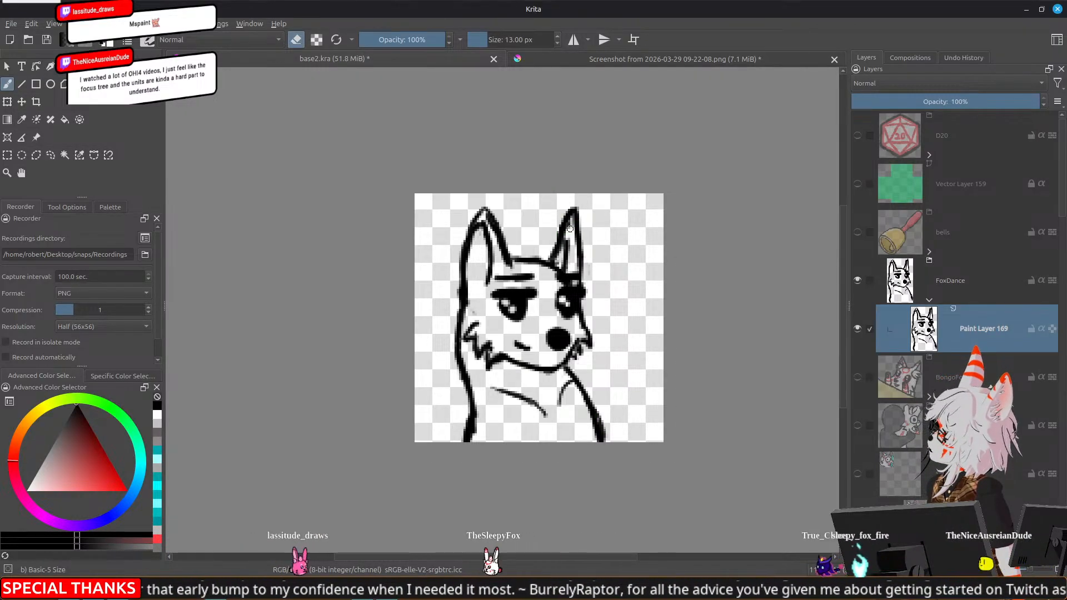
{"action": "key", "text": "e"}
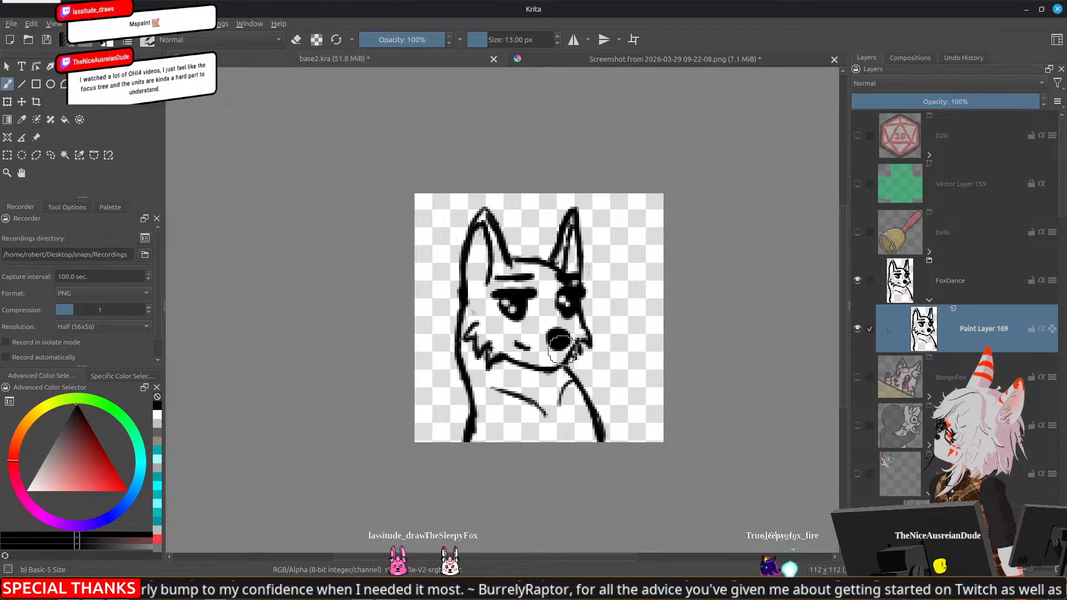
Select each eye together with its eyebrow using a freehand selection, and nudge each one slightly lower on the face
{"action": "left_click_drag", "start_coordinate": [562, 396], "coordinate": [566, 340]}
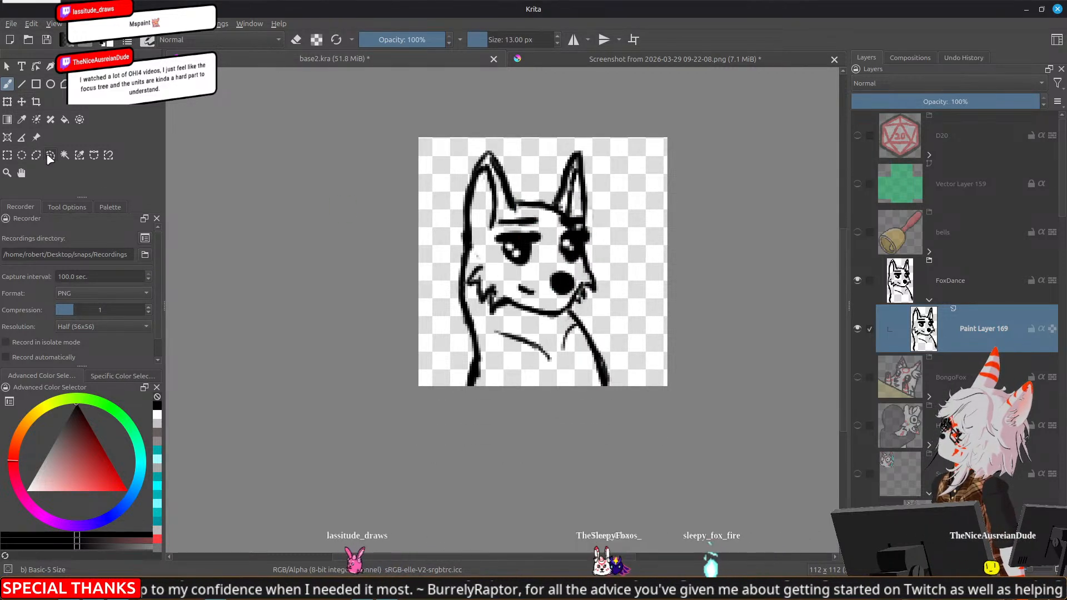
{"action": "mouse_move", "coordinate": [548, 230]}
{"action": "left_mouse_down"}
{"action": "mouse_move", "coordinate": [532, 211]}
{"action": "mouse_move", "coordinate": [498, 220]}
{"action": "mouse_move", "coordinate": [492, 250]}
{"action": "mouse_move", "coordinate": [514, 268]}
{"action": "mouse_move", "coordinate": [535, 271]}
{"action": "mouse_move", "coordinate": [535, 250]}
{"action": "left_mouse_up"}
{"action": "key", "text": "t"}
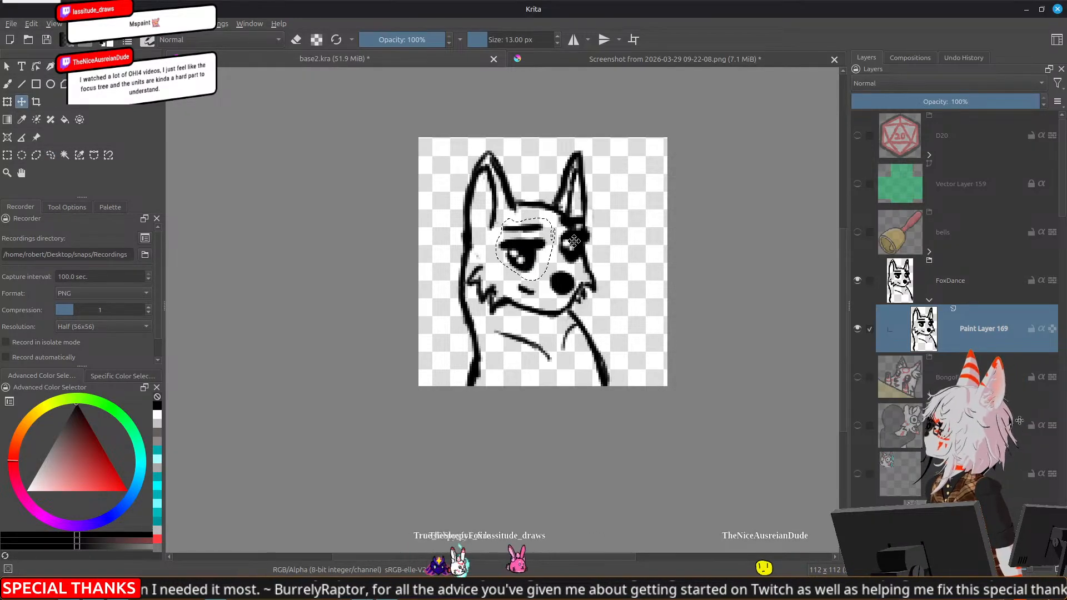
{"action": "key", "text": "ctrl+shift+a"}
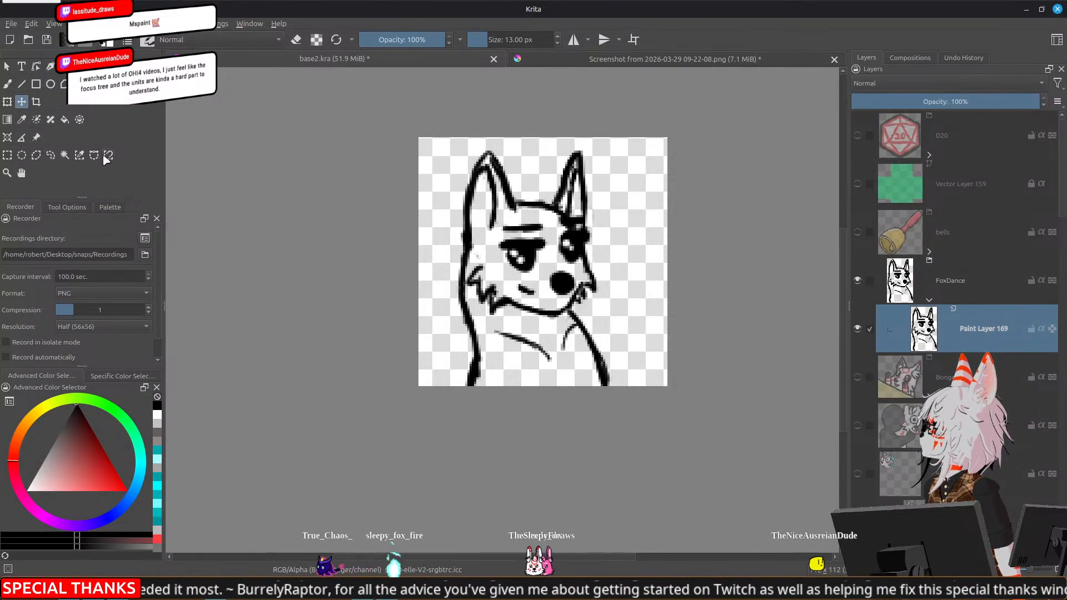
{"action": "left_click", "coordinate": [50, 156]}
{"action": "mouse_move", "coordinate": [595, 232]}
{"action": "left_mouse_down"}
{"action": "mouse_move", "coordinate": [580, 214]}
{"action": "mouse_move", "coordinate": [557, 222]}
{"action": "mouse_move", "coordinate": [564, 267]}
{"action": "mouse_move", "coordinate": [596, 250]}
{"action": "mouse_move", "coordinate": [576, 251]}
{"action": "left_mouse_up"}
{"action": "key", "text": "t"}
{"action": "key", "text": "ctrl+shift+a"}
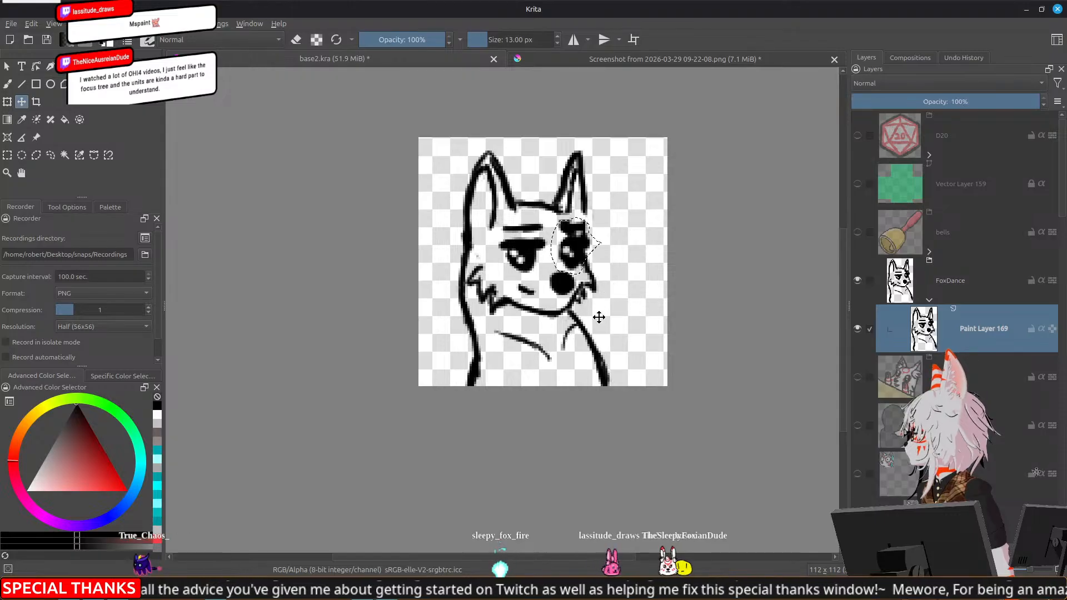
Erase around the edge of the fox's round black nose to make it smaller
{"action": "key", "text": "b"}
{"action": "key", "text": "e"}
{"action": "mouse_move", "coordinate": [558, 284]}
{"action": "left_mouse_down"}
{"action": "mouse_move", "coordinate": [567, 290]}
{"action": "mouse_move", "coordinate": [554, 285]}
{"action": "left_mouse_up"}
{"action": "key", "text": "e"}
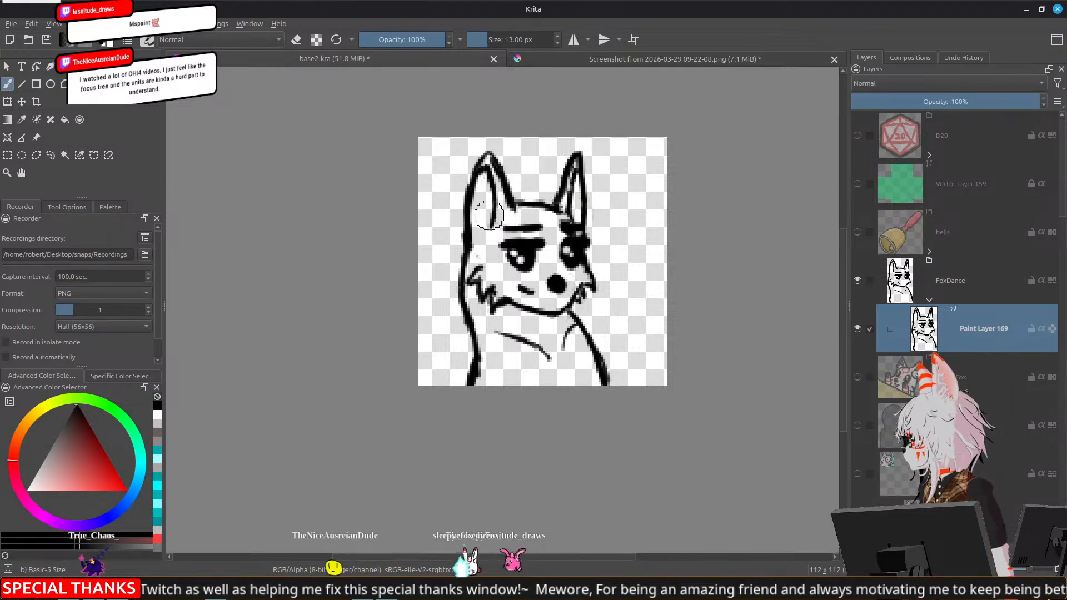
Draw jagged fur tufts at the base of both ears and reshape the nose into a rounded triangle
{"action": "mouse_move", "coordinate": [479, 205]}
{"action": "left_mouse_down"}
{"action": "mouse_move", "coordinate": [488, 211]}
{"action": "mouse_move", "coordinate": [457, 221]}
{"action": "mouse_move", "coordinate": [467, 243]}
{"action": "left_mouse_up"}
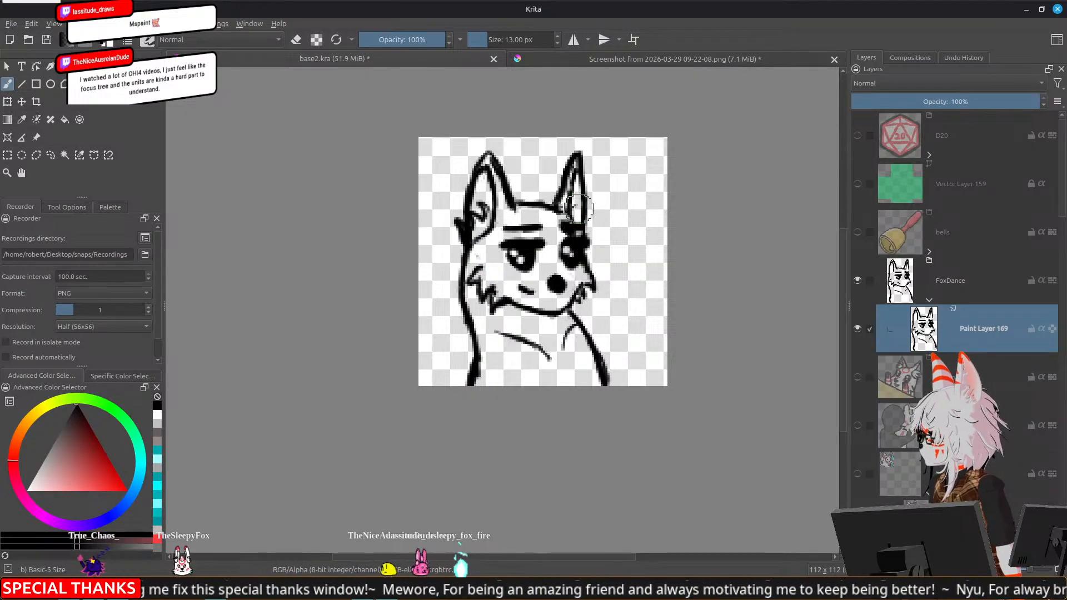
{"action": "key", "text": "e"}
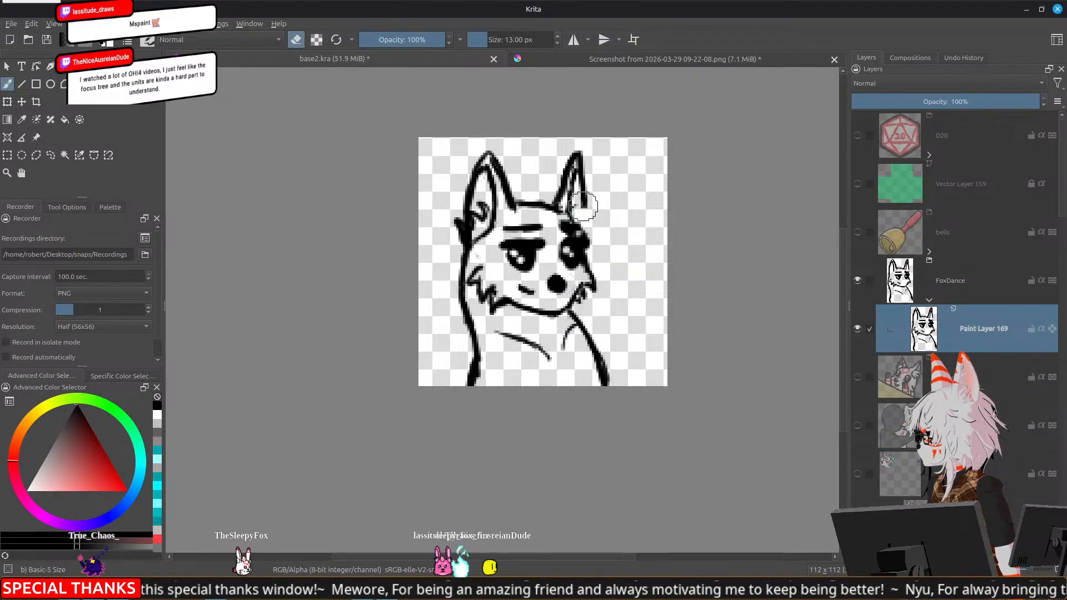
{"action": "key", "text": "e"}
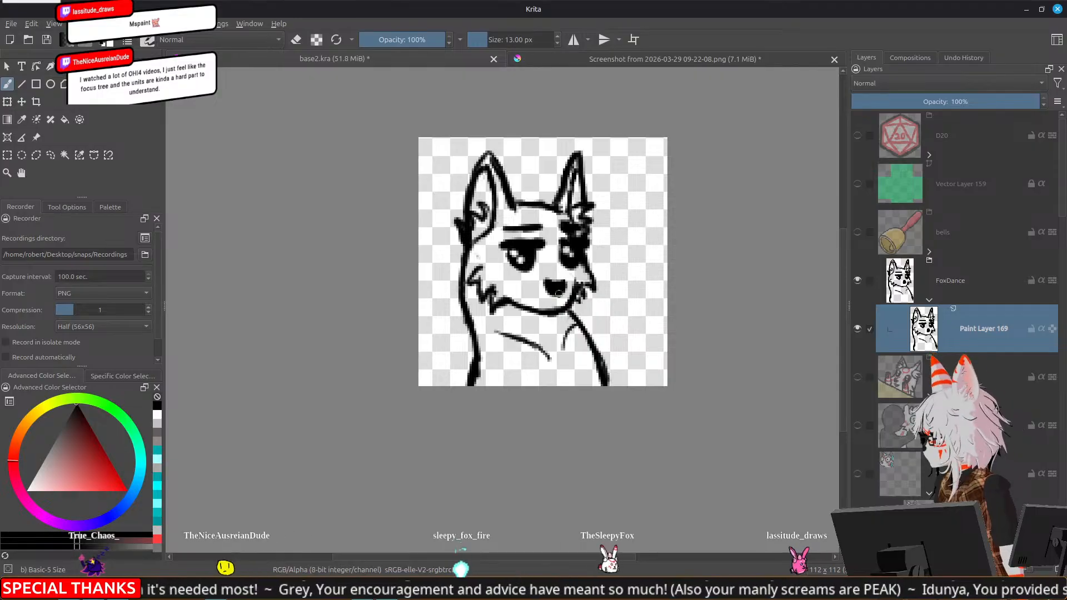
Scale the whole fox sketch up with the Transform tool and reposition it so it fills more of the canvas
{"action": "scroll", "coordinate": [624, 396], "scroll_direction": "down", "scroll_amount": 5}
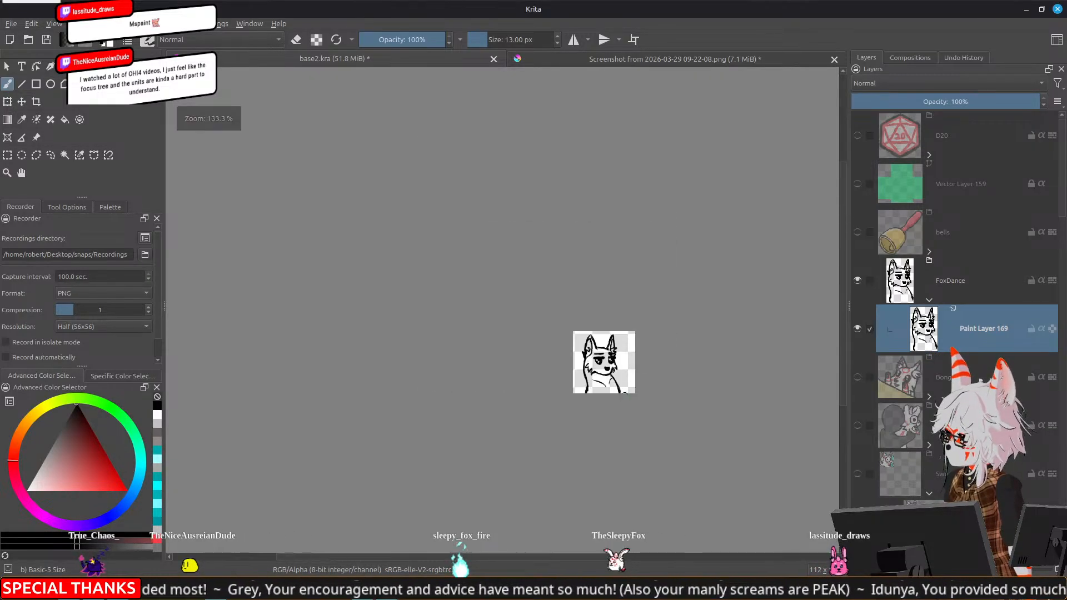
{"action": "scroll", "coordinate": [636, 396], "scroll_direction": "up", "scroll_amount": 3}
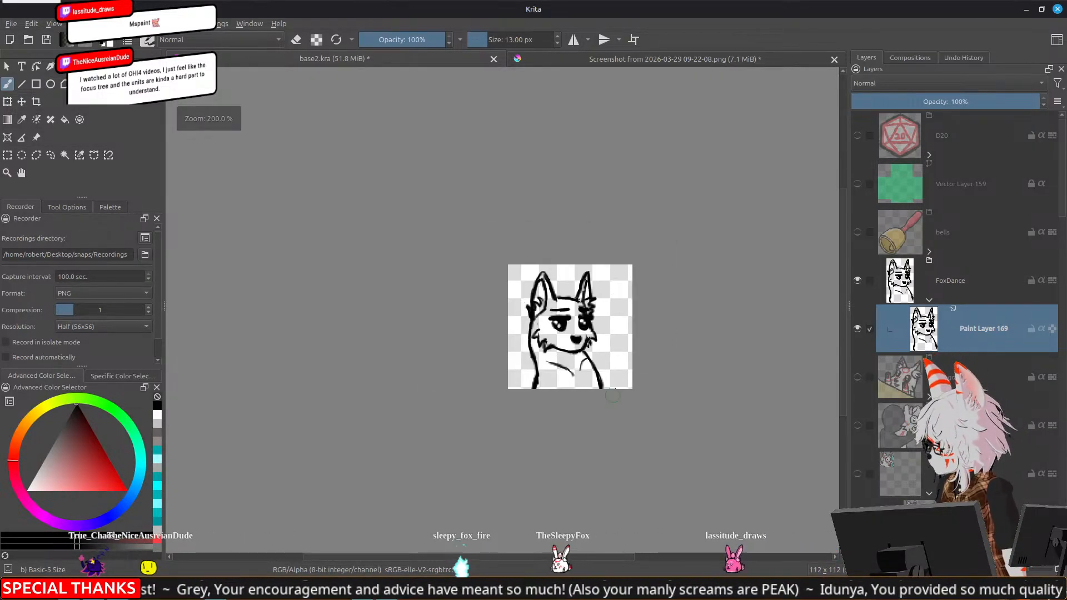
{"action": "key", "text": "ctrl+t"}
{"action": "left_click_drag", "start_coordinate": [604, 270], "coordinate": [620, 249]}
{"action": "mouse_move", "coordinate": [612, 325]}
{"action": "left_mouse_down"}
{"action": "mouse_move", "coordinate": [611, 352]}
{"action": "mouse_move", "coordinate": [608, 340]}
{"action": "left_mouse_up"}
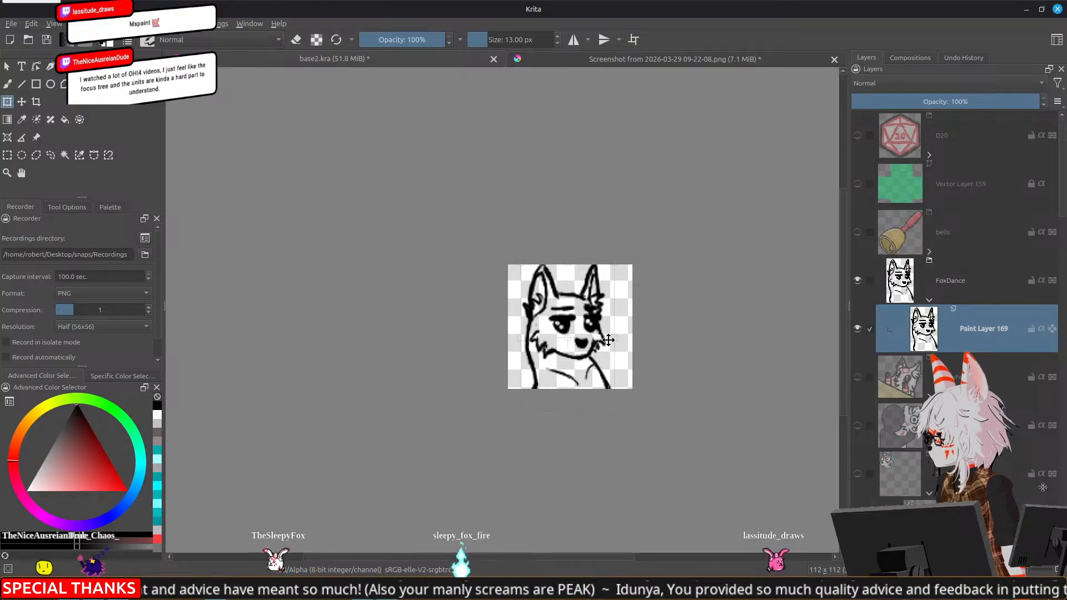
{"action": "key", "text": "Return"}
Select the left ear freehand, rotate it outward and shift it away from the centre of the head
{"action": "scroll", "coordinate": [564, 307], "scroll_direction": "up", "scroll_amount": 1}
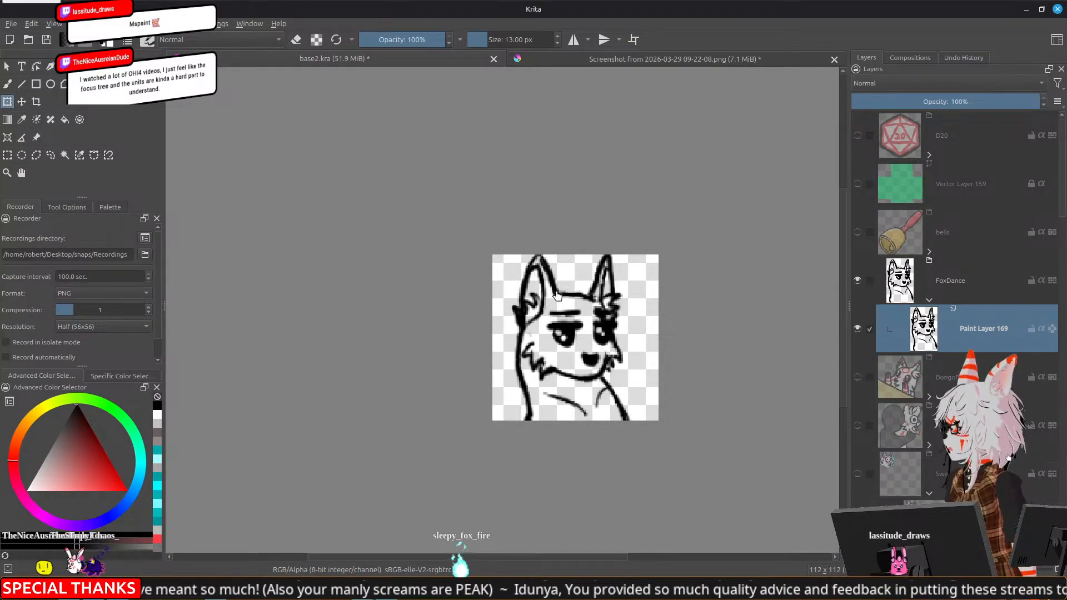
{"action": "scroll", "coordinate": [555, 295], "scroll_direction": "up", "scroll_amount": 2}
{"action": "left_click", "coordinate": [51, 155]}
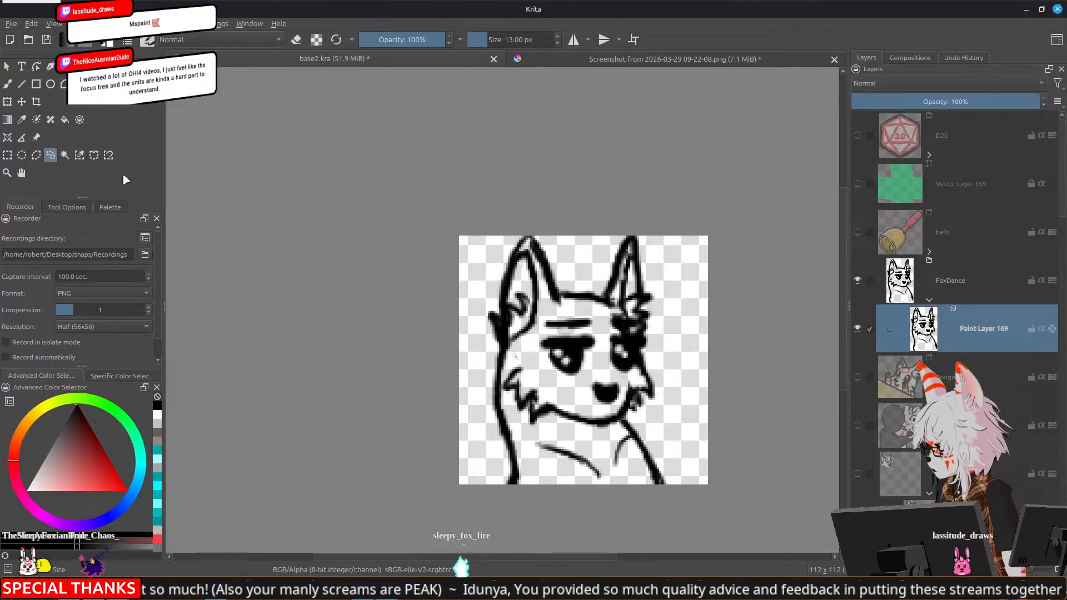
{"action": "mouse_move", "coordinate": [560, 238]}
{"action": "left_mouse_down"}
{"action": "mouse_move", "coordinate": [460, 281]}
{"action": "mouse_move", "coordinate": [481, 350]}
{"action": "mouse_move", "coordinate": [517, 348]}
{"action": "mouse_move", "coordinate": [562, 304]}
{"action": "mouse_move", "coordinate": [561, 229]}
{"action": "mouse_move", "coordinate": [615, 195]}
{"action": "mouse_move", "coordinate": [610, 185]}
{"action": "mouse_move", "coordinate": [656, 267]}
{"action": "mouse_move", "coordinate": [673, 341]}
{"action": "mouse_move", "coordinate": [674, 323]}
{"action": "left_mouse_up"}
{"action": "key", "text": "ctrl+t"}
{"action": "left_click_drag", "start_coordinate": [570, 305], "coordinate": [571, 303]}
{"action": "left_click_drag", "start_coordinate": [517, 314], "coordinate": [508, 313]}
{"action": "key", "text": "Return"}
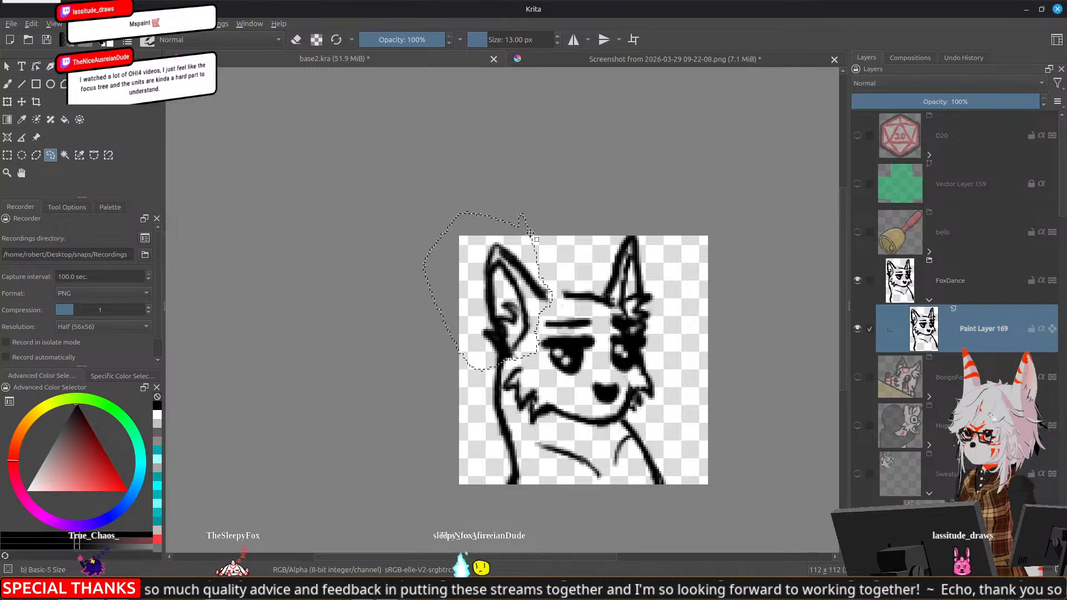
Select the right ear freehand, rotate it outward and place it lower at the outer edge of the head
{"action": "mouse_move", "coordinate": [598, 262]}
{"action": "left_mouse_down"}
{"action": "mouse_move", "coordinate": [610, 305]}
{"action": "mouse_move", "coordinate": [640, 332]}
{"action": "mouse_move", "coordinate": [685, 293]}
{"action": "mouse_move", "coordinate": [685, 206]}
{"action": "left_mouse_up"}
{"action": "key", "text": "t"}
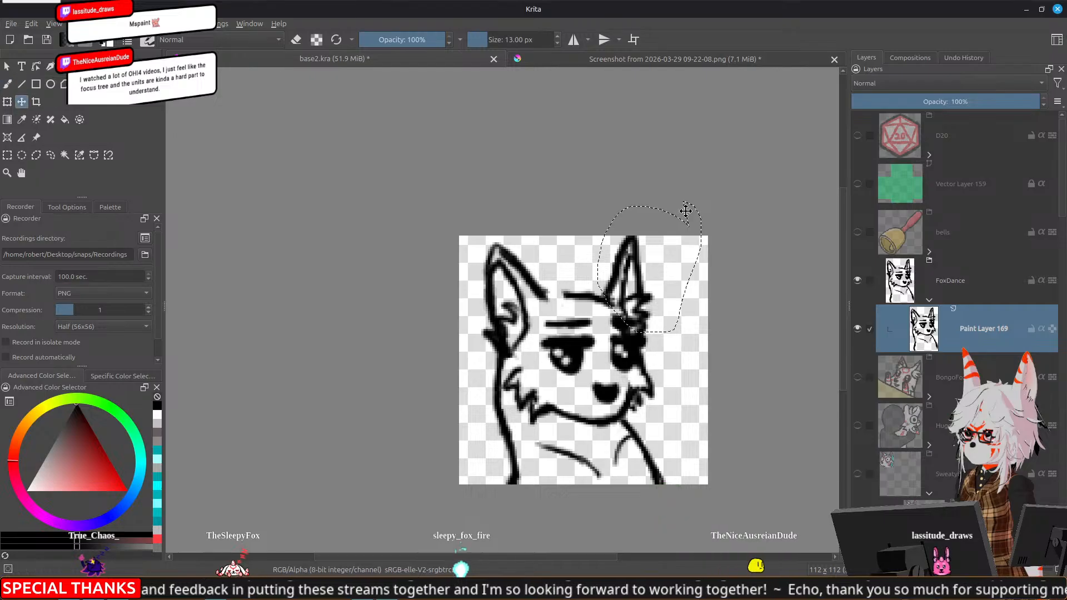
{"action": "key", "text": "ctrl+t"}
{"action": "left_click_drag", "start_coordinate": [781, 173], "coordinate": [783, 222]}
{"action": "left_click_drag", "start_coordinate": [653, 263], "coordinate": [659, 279]}
{"action": "left_click_drag", "start_coordinate": [781, 303], "coordinate": [781, 289]}
{"action": "left_click_drag", "start_coordinate": [650, 314], "coordinate": [647, 318]}
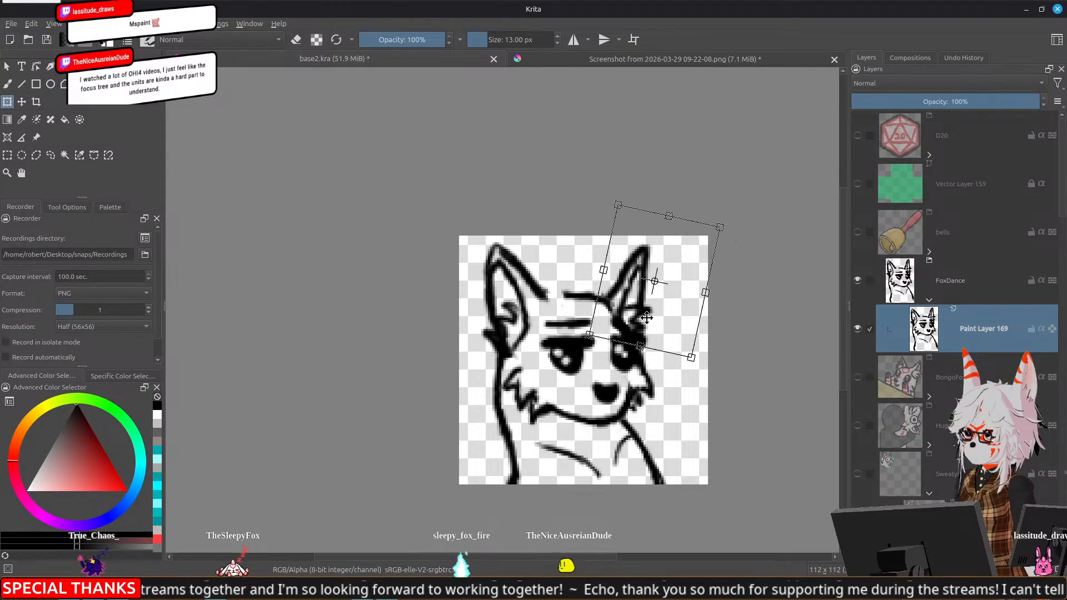
{"action": "key", "text": "Return"}
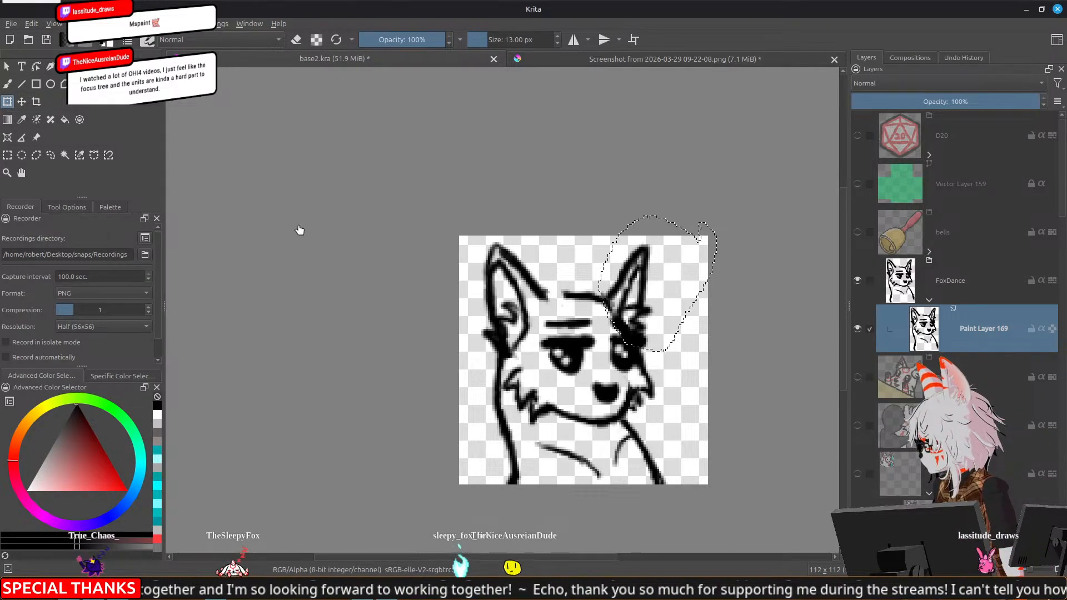
Reselect the left ear, tilt it further outward, shrink it slightly and set it lower on the side of the head
{"action": "left_click", "coordinate": [50, 156]}
{"action": "mouse_move", "coordinate": [586, 240]}
{"action": "left_mouse_down"}
{"action": "mouse_move", "coordinate": [465, 230]}
{"action": "mouse_move", "coordinate": [456, 299]}
{"action": "mouse_move", "coordinate": [467, 345]}
{"action": "left_mouse_up"}
{"action": "left_click_drag", "start_coordinate": [564, 283], "coordinate": [525, 210]}
{"action": "key", "text": "ctrl+t"}
{"action": "left_click_drag", "start_coordinate": [652, 270], "coordinate": [647, 250]}
{"action": "left_click_drag", "start_coordinate": [545, 310], "coordinate": [533, 318]}
{"action": "left_click_drag", "start_coordinate": [435, 217], "coordinate": [444, 227]}
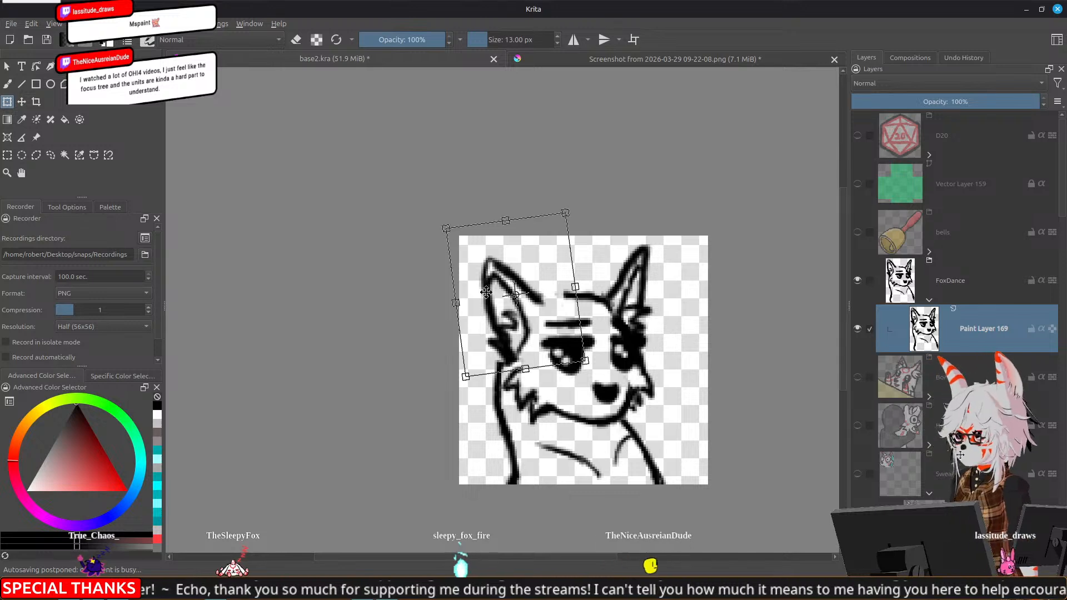
{"action": "left_click_drag", "start_coordinate": [516, 341], "coordinate": [509, 341]}
{"action": "key", "text": "Return"}
Reselect the right ear, scale it down slightly and move it lower to match the left ear
{"action": "left_click", "coordinate": [49, 156]}
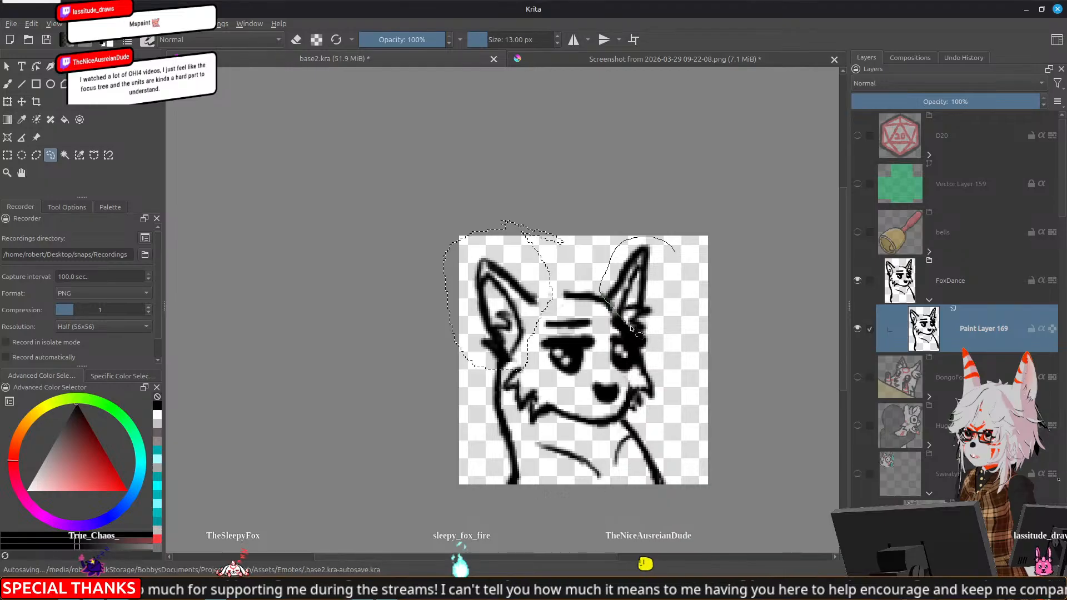
{"action": "left_click_drag", "start_coordinate": [685, 274], "coordinate": [683, 271]}
{"action": "key", "text": "ctrl+t"}
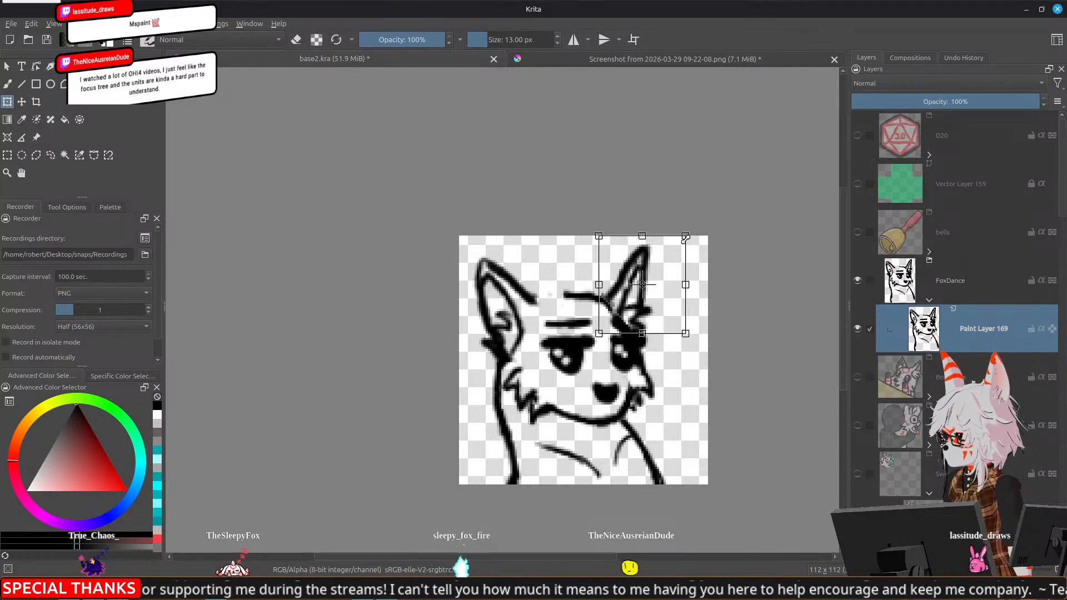
{"action": "left_click_drag", "start_coordinate": [686, 235], "coordinate": [680, 241]}
{"action": "left_click_drag", "start_coordinate": [682, 287], "coordinate": [653, 312]}
{"action": "key", "text": "Return"}
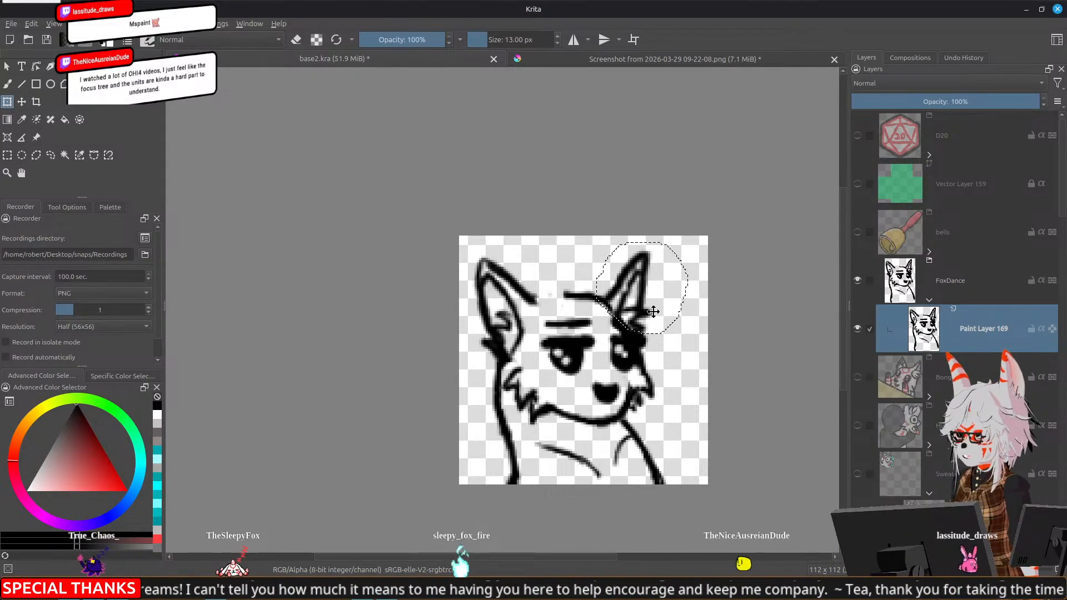
Deselect and redraw the top of the head as a shallow curve joining both ears, erasing stray lines at the right ear's base
{"action": "key", "text": "b"}
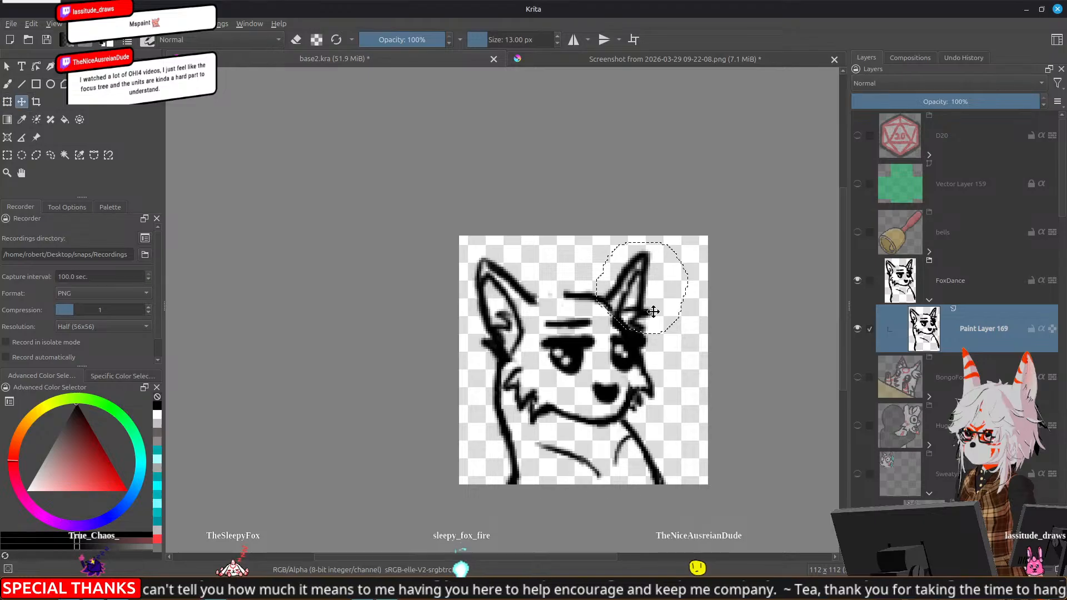
{"action": "key", "text": "ctrl+shift+a"}
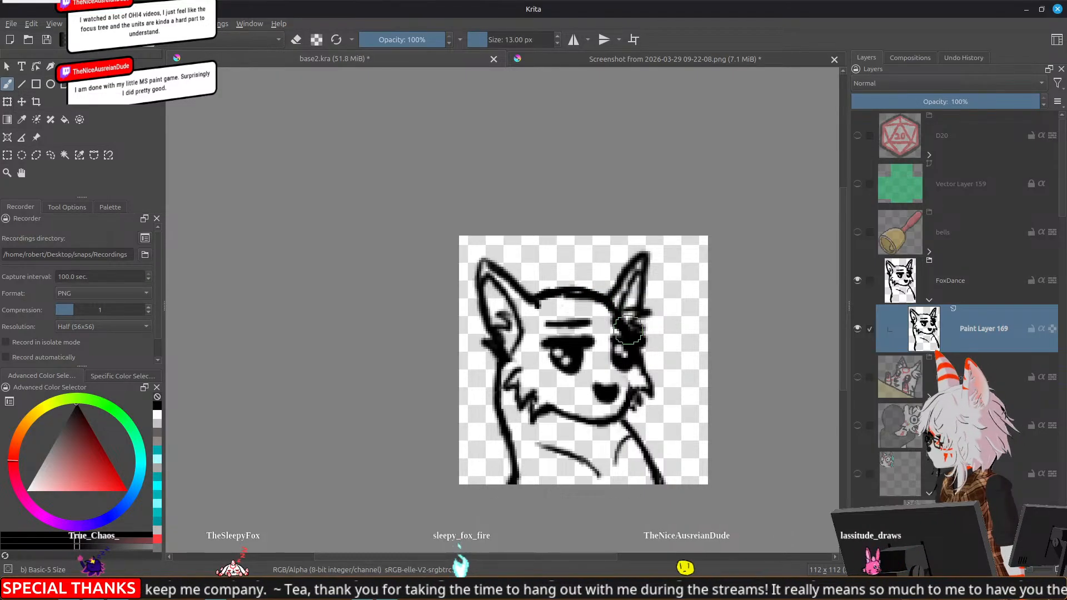
{"action": "key", "text": "e"}
{"action": "key", "text": "e"}
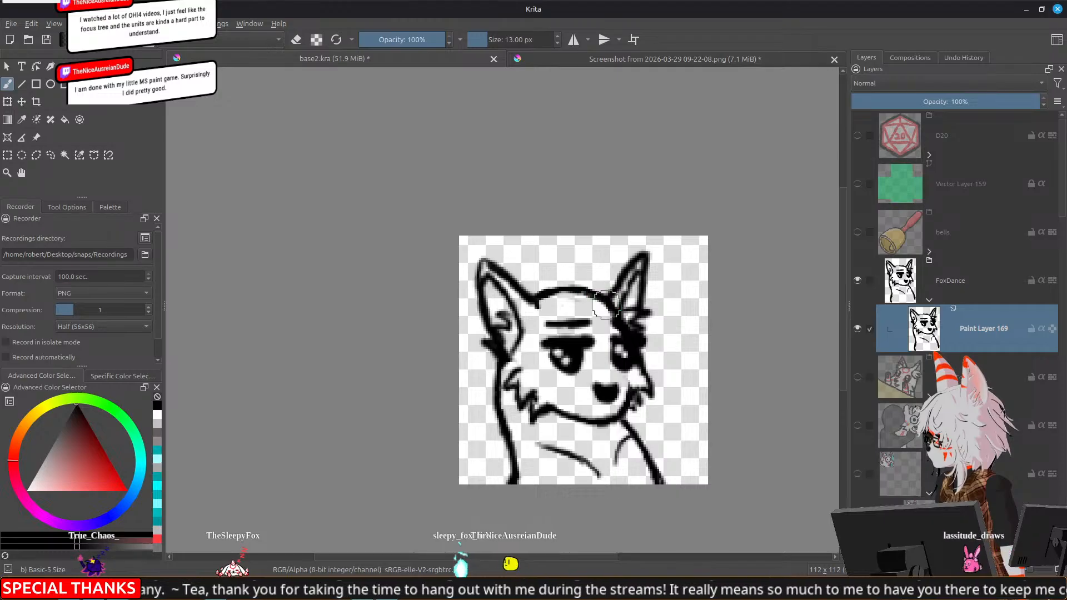
{"action": "key", "text": "e"}
{"action": "left_click_drag", "start_coordinate": [540, 294], "coordinate": [606, 289]}
{"action": "key", "text": "e"}
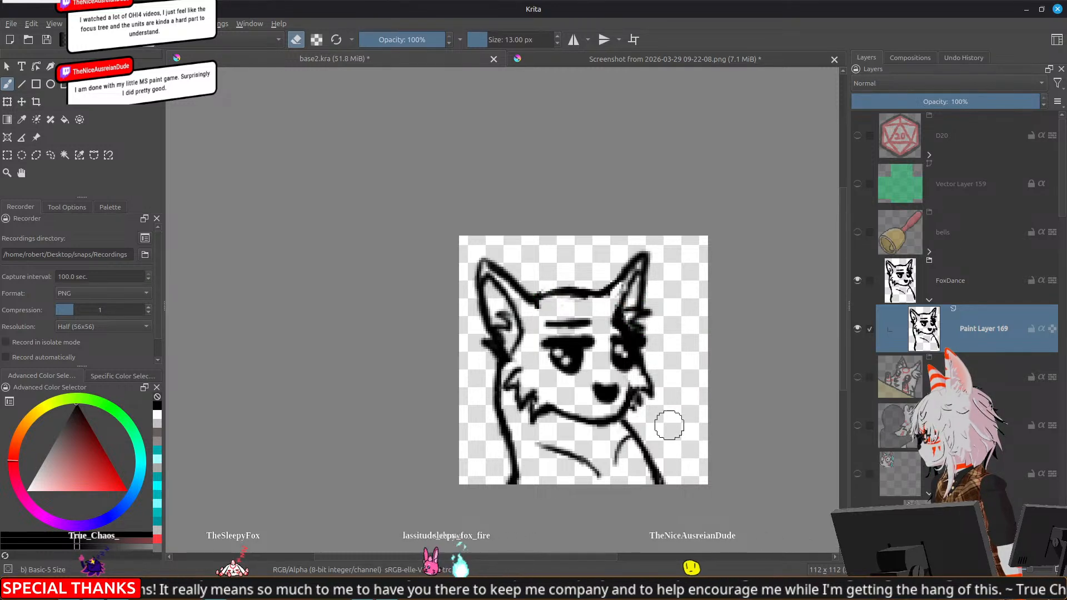
Enlarge the whole fox sketch slightly and shift it down and to the right on the canvas
{"action": "key", "text": "ctrl+t"}
{"action": "left_click_drag", "start_coordinate": [470, 249], "coordinate": [451, 236]}
{"action": "left_click_drag", "start_coordinate": [532, 308], "coordinate": [541, 327]}
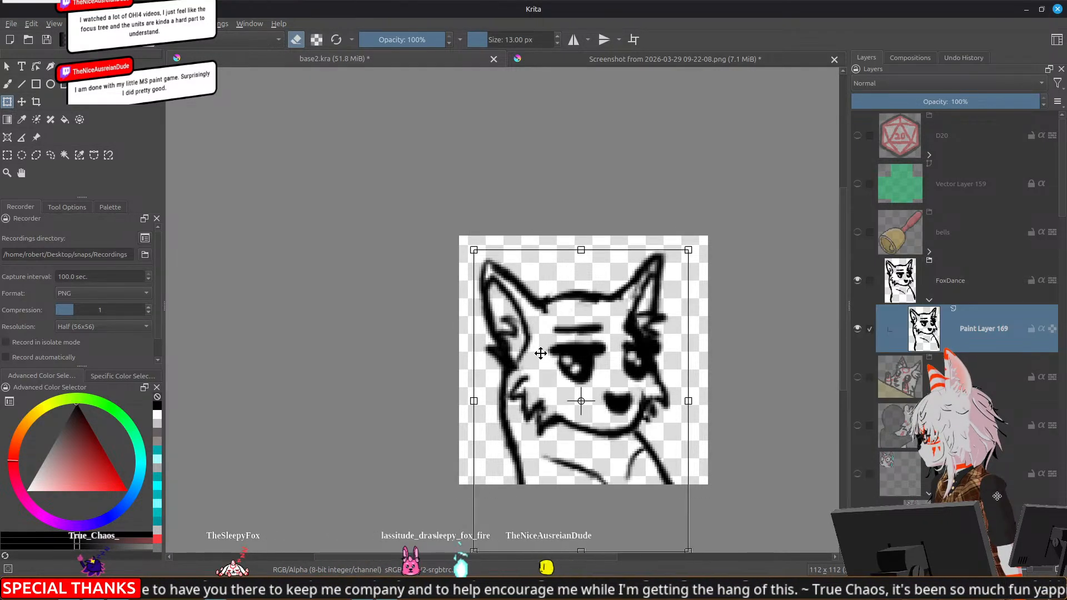
{"action": "key", "text": "Return"}
Add a new paint layer above the fox sketch in the FoxDance group and choose a red brush colour
{"action": "scroll", "coordinate": [535, 352], "scroll_direction": "down", "scroll_amount": 5}
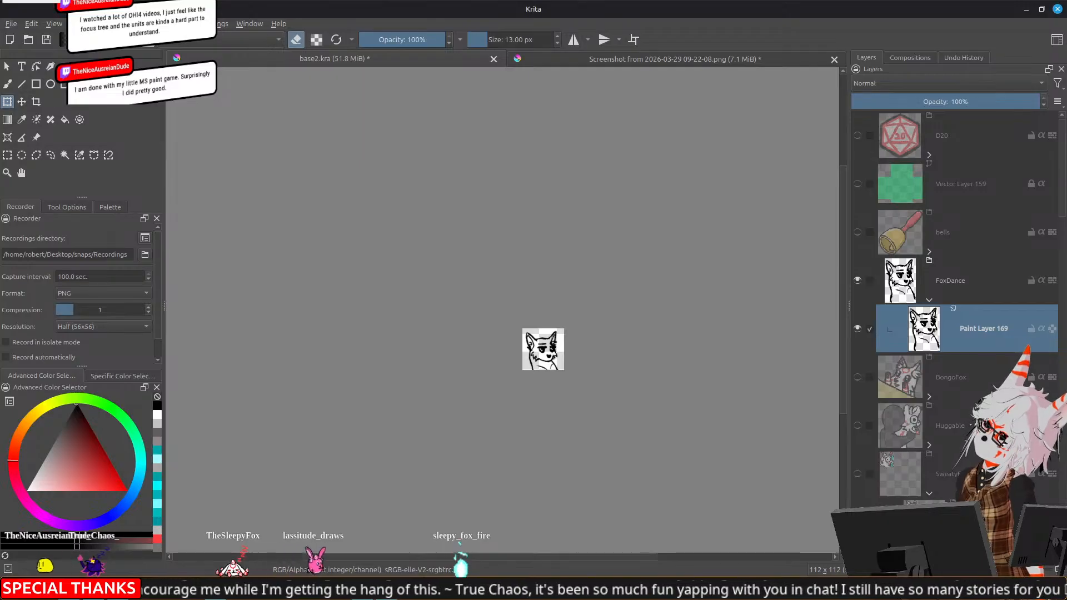
{"action": "key", "text": "Insert"}
{"action": "scroll", "coordinate": [512, 297], "scroll_direction": "up", "scroll_amount": 1}
{"action": "left_click_drag", "start_coordinate": [570, 346], "coordinate": [542, 253]}
{"action": "left_click", "coordinate": [102, 485]}
{"action": "left_click_drag", "start_coordinate": [109, 500], "coordinate": [105, 507]}
{"action": "scroll", "coordinate": [489, 345], "scroll_direction": "up", "scroll_amount": 2}
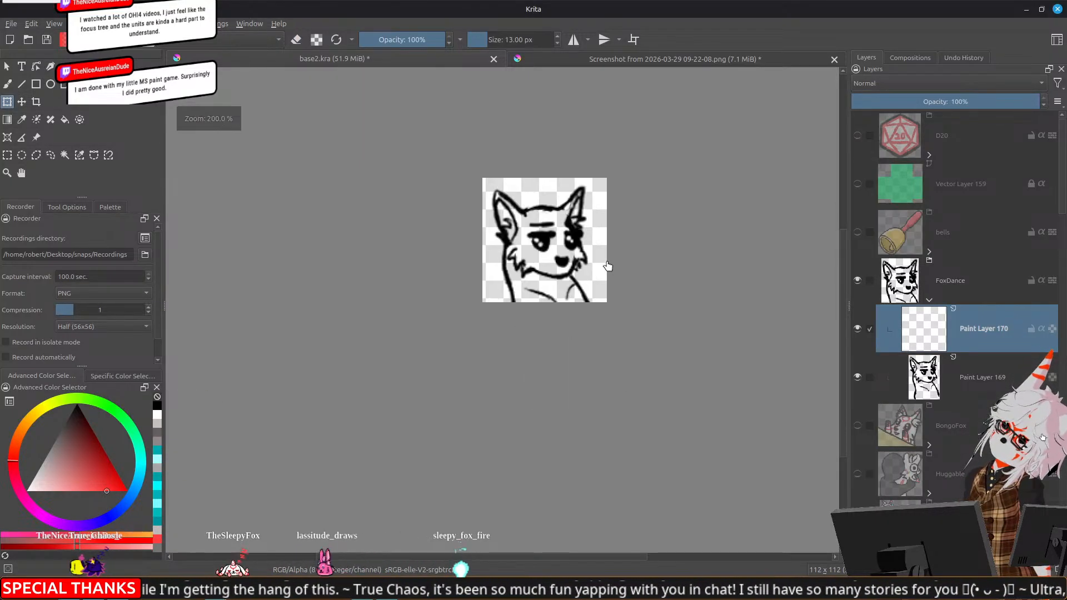
Paint red strokes on both sides of the fox's mouth as two halves of a stick, undoing the upright strokes beside the body
{"action": "key", "text": "b"}
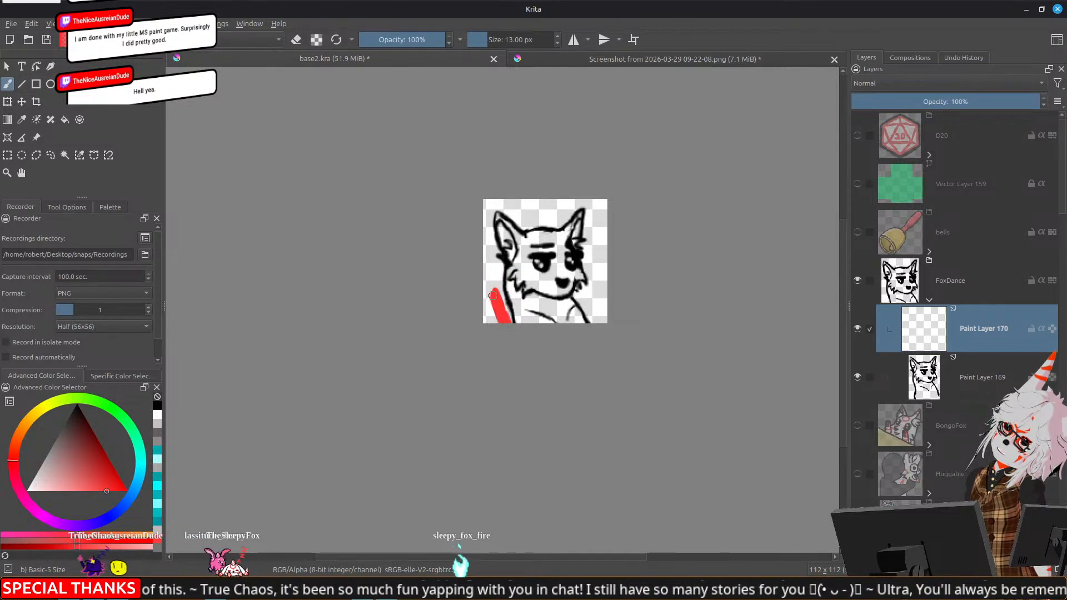
{"action": "left_click_drag", "start_coordinate": [491, 293], "coordinate": [493, 292]}
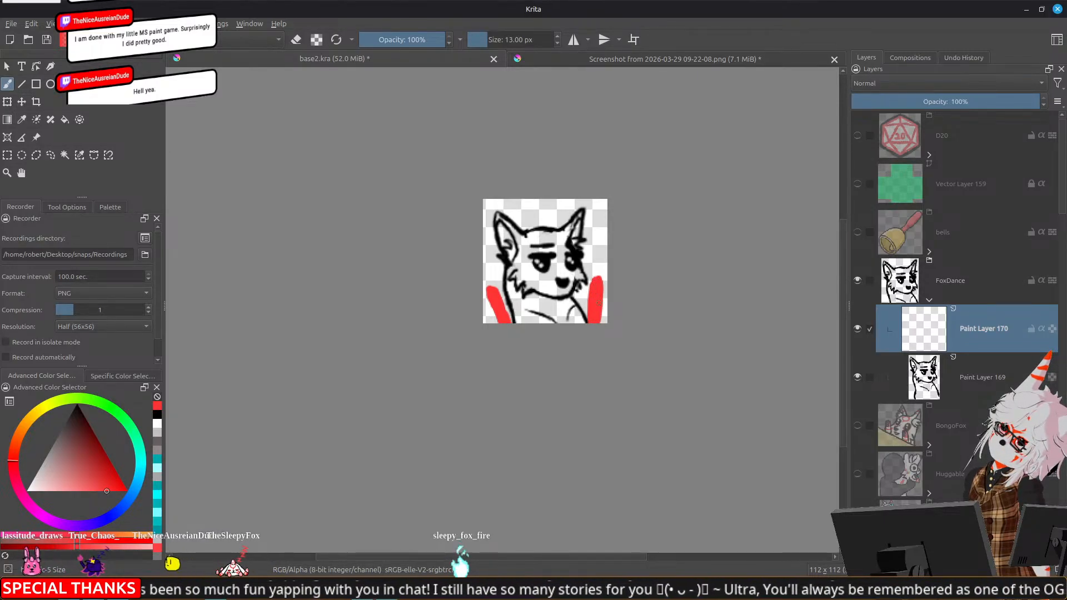
{"action": "key", "text": "ctrl+z"}
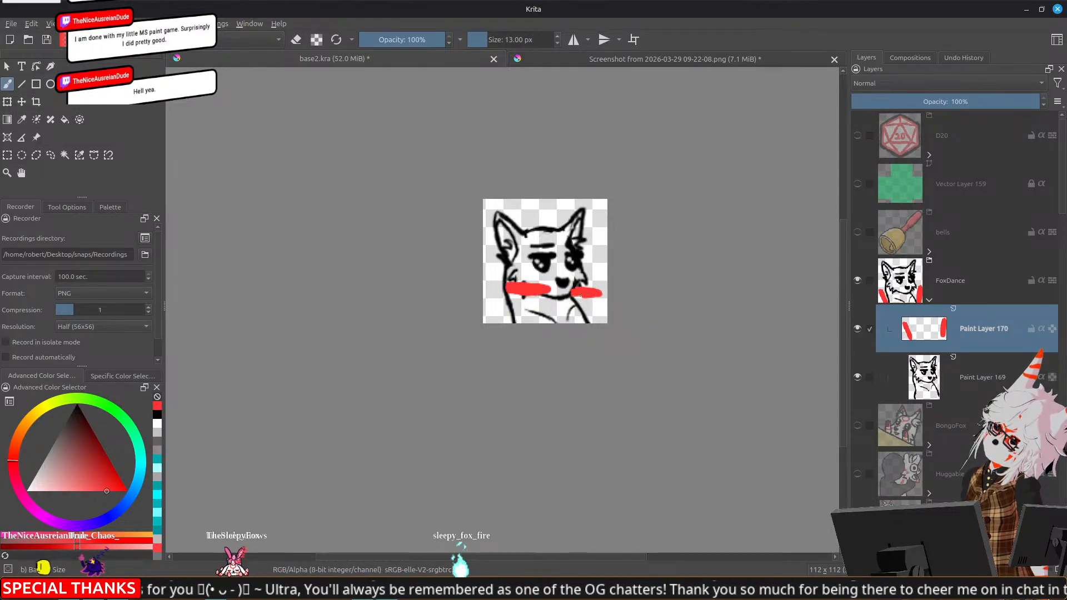
On the fox sketch layer, erase the old jaw line below the muzzle and redraw the mouth between the red stick halves
{"action": "left_click", "coordinate": [915, 378]}
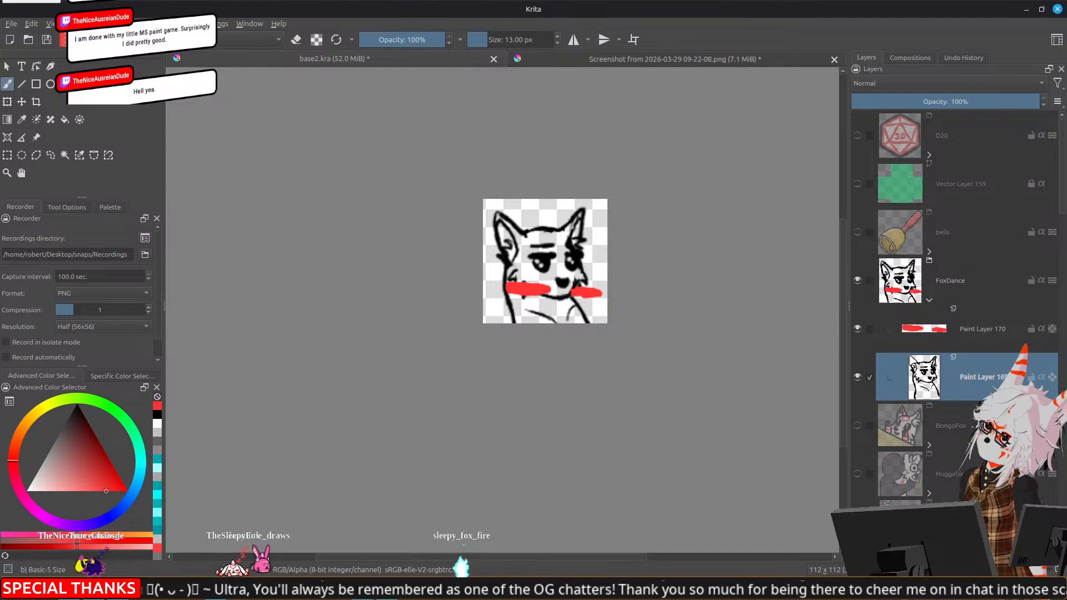
{"action": "scroll", "coordinate": [587, 269], "scroll_direction": "up", "scroll_amount": 4}
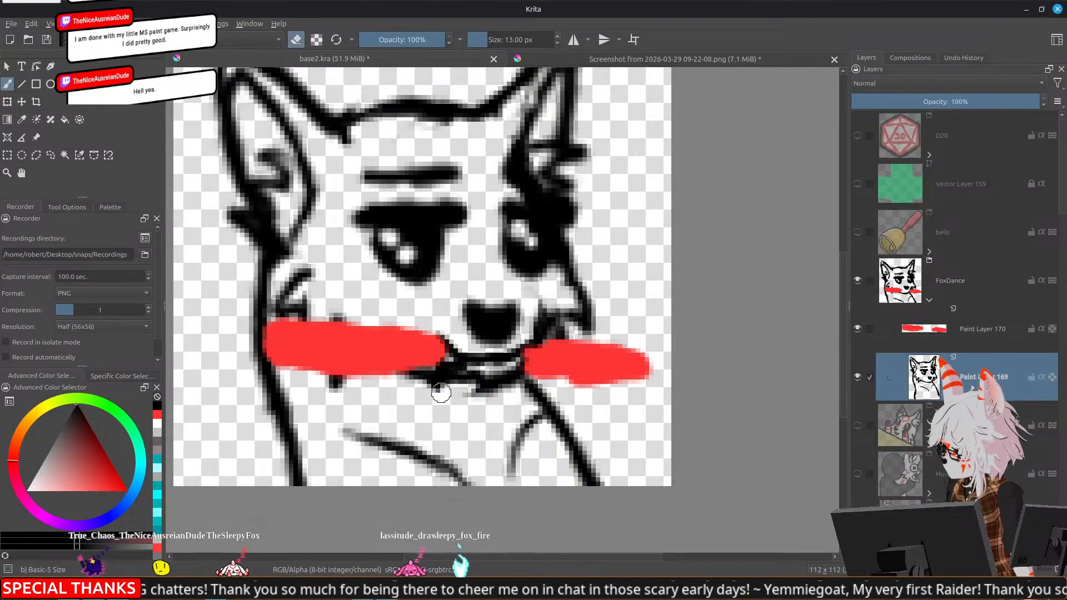
{"action": "mouse_move", "coordinate": [473, 381]}
{"action": "left_mouse_down"}
{"action": "mouse_move", "coordinate": [488, 374]}
{"action": "mouse_move", "coordinate": [485, 384]}
{"action": "left_mouse_up"}
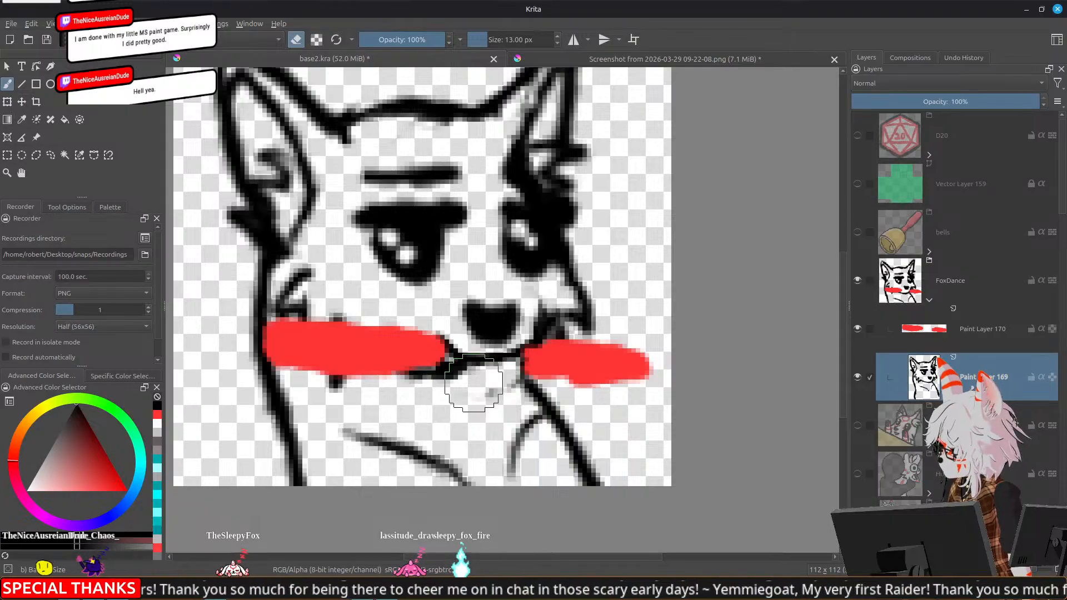
{"action": "left_click_drag", "start_coordinate": [415, 379], "coordinate": [426, 384]}
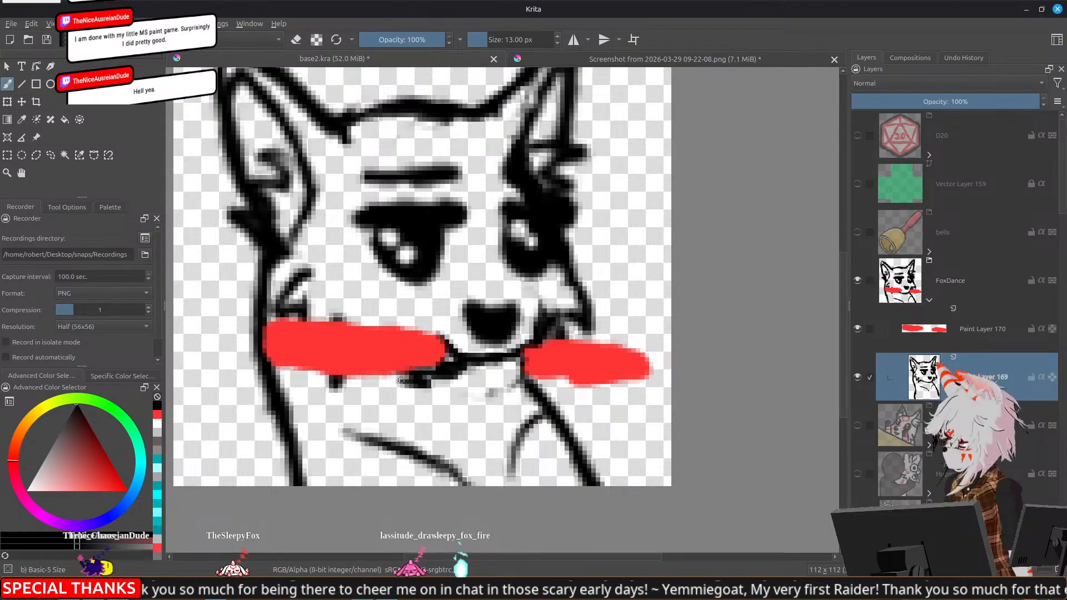
{"action": "key", "text": "e"}
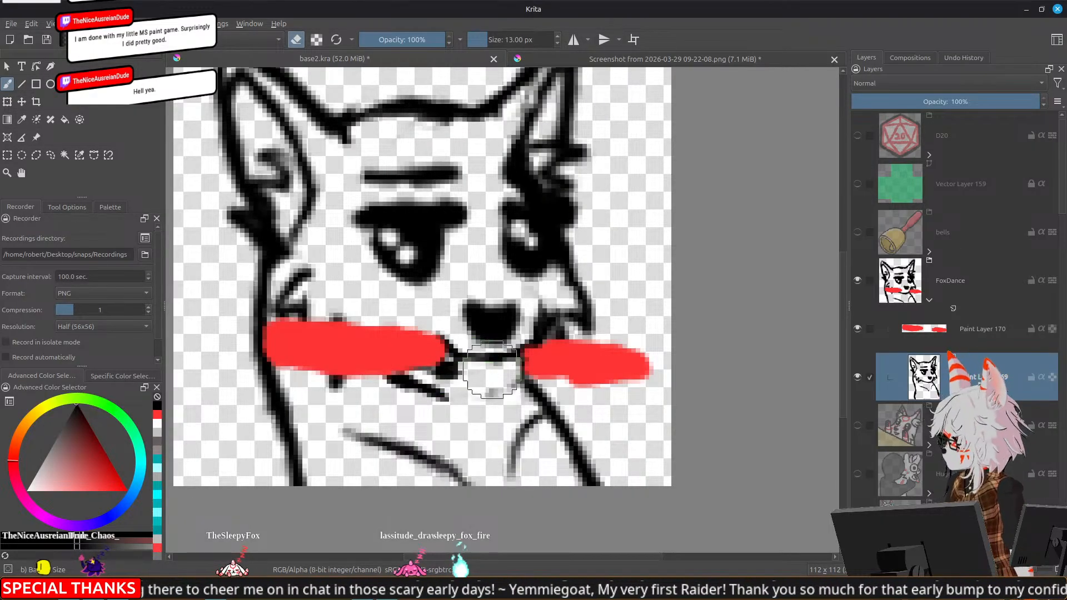
{"action": "left_click_drag", "start_coordinate": [484, 374], "coordinate": [510, 376]}
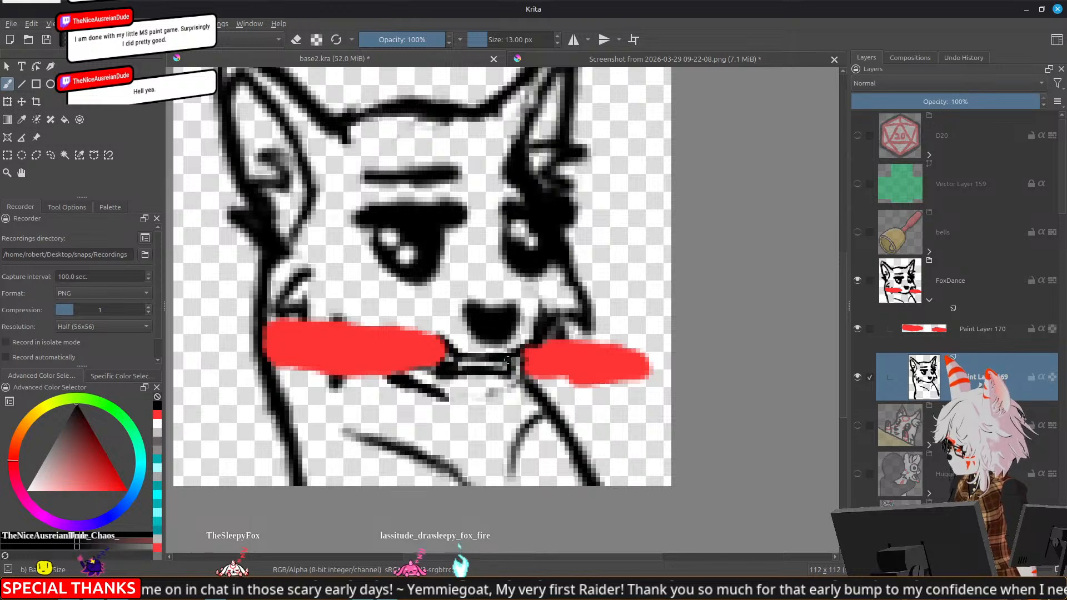
Draw the lower jaw beneath the stick in black and outline the stick's right half
{"action": "left_click_drag", "start_coordinate": [517, 364], "coordinate": [508, 393]}
{"action": "mouse_move", "coordinate": [440, 395]}
{"action": "left_mouse_down"}
{"action": "mouse_move", "coordinate": [509, 404]}
{"action": "mouse_move", "coordinate": [515, 371]}
{"action": "mouse_move", "coordinate": [554, 369]}
{"action": "mouse_move", "coordinate": [583, 391]}
{"action": "mouse_move", "coordinate": [650, 384]}
{"action": "left_mouse_up"}
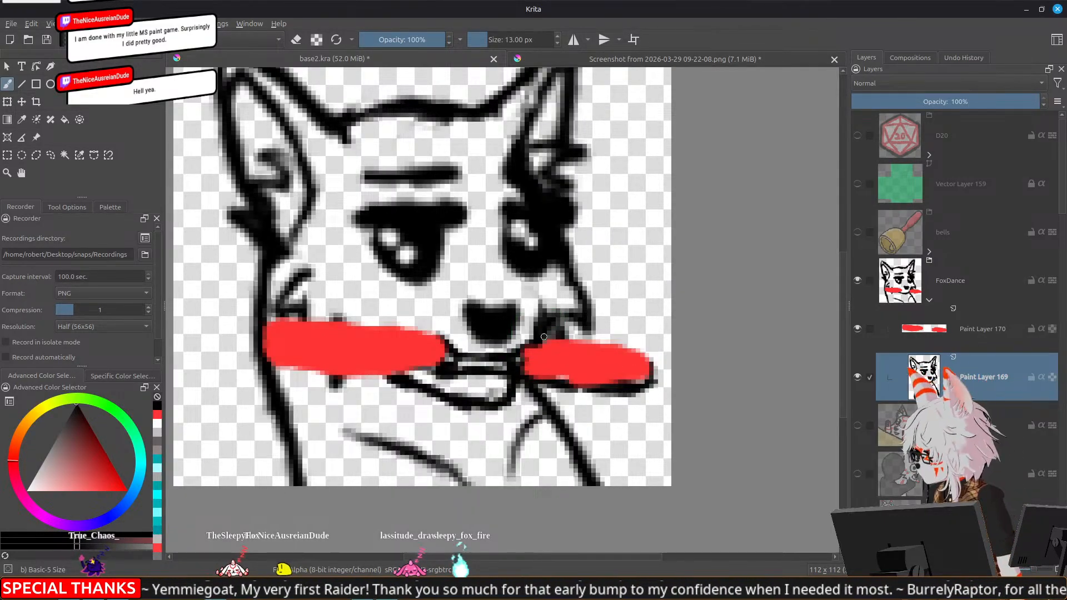
{"action": "mouse_move", "coordinate": [583, 336]}
{"action": "left_mouse_down"}
{"action": "mouse_move", "coordinate": [648, 350]}
{"action": "mouse_move", "coordinate": [639, 380]}
{"action": "left_mouse_up"}
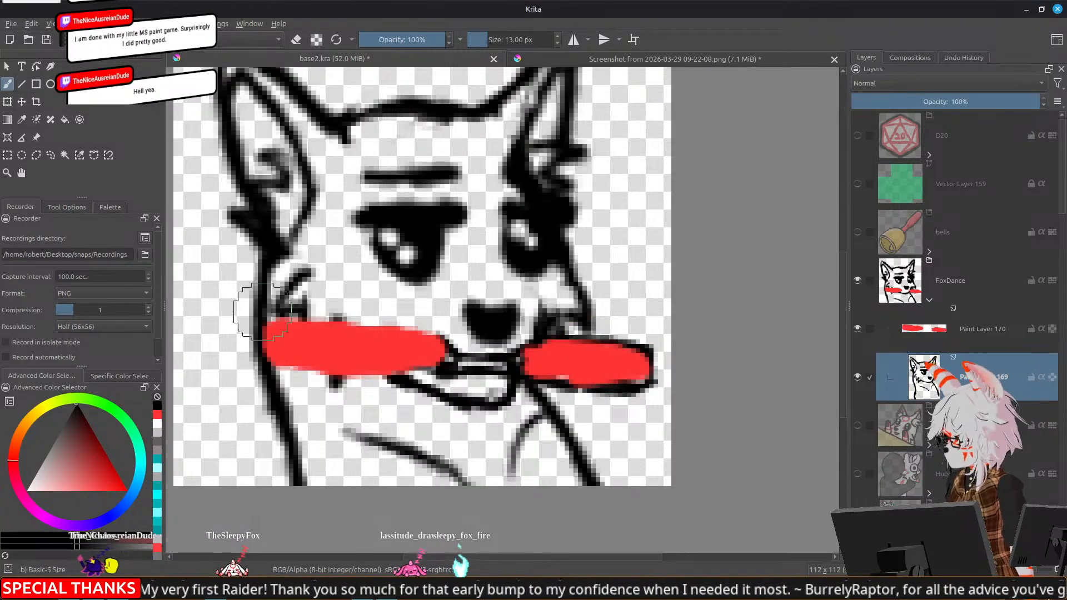
On Paint Layer 170, outline the stick's left half in black and add a curved end cap
{"action": "left_click", "coordinate": [923, 335]}
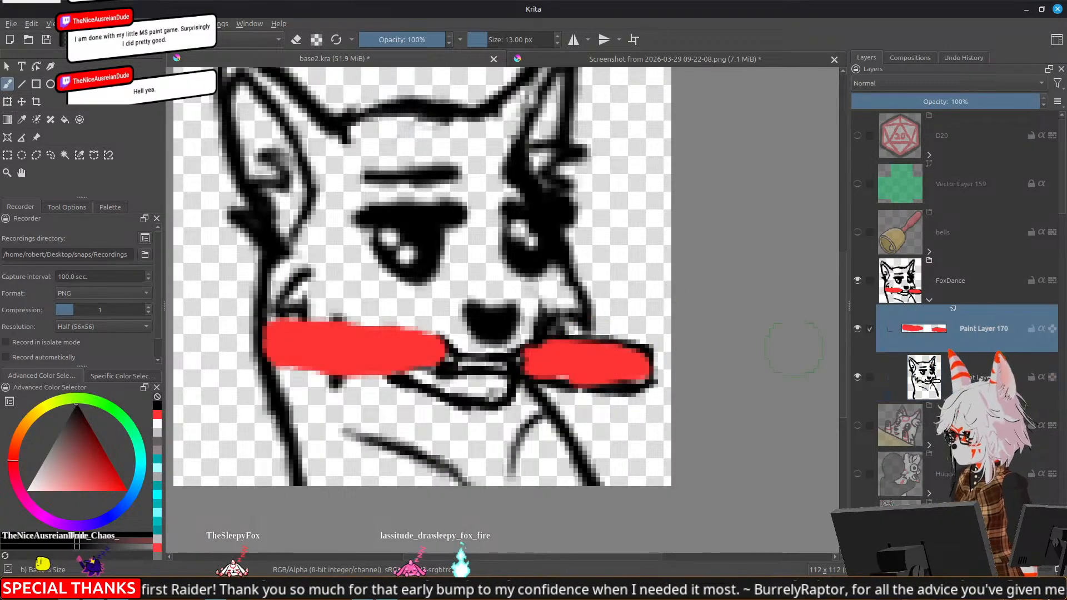
{"action": "mouse_move", "coordinate": [323, 326]}
{"action": "left_mouse_down"}
{"action": "mouse_move", "coordinate": [373, 319]}
{"action": "mouse_move", "coordinate": [347, 328]}
{"action": "mouse_move", "coordinate": [451, 347]}
{"action": "left_mouse_up"}
{"action": "mouse_move", "coordinate": [266, 335]}
{"action": "left_mouse_down"}
{"action": "mouse_move", "coordinate": [271, 360]}
{"action": "mouse_move", "coordinate": [287, 359]}
{"action": "left_mouse_up"}
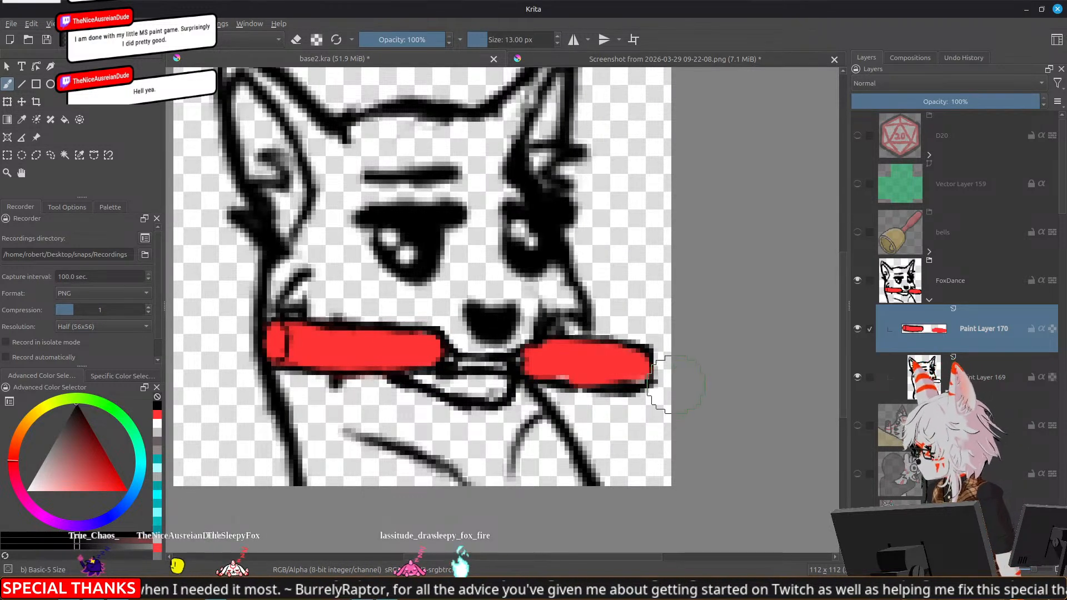
Add a new paint layer between the stick layer and the fox sketch and pick a red brush colour
{"action": "scroll", "coordinate": [661, 392], "scroll_direction": "down", "scroll_amount": 6}
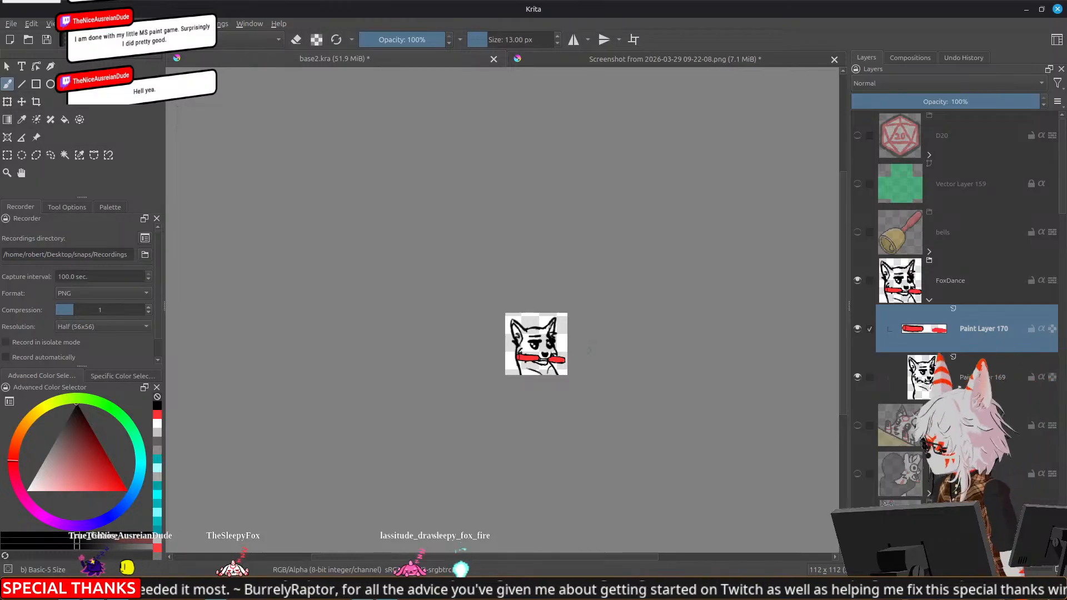
{"action": "scroll", "coordinate": [586, 351], "scroll_direction": "down", "scroll_amount": 1}
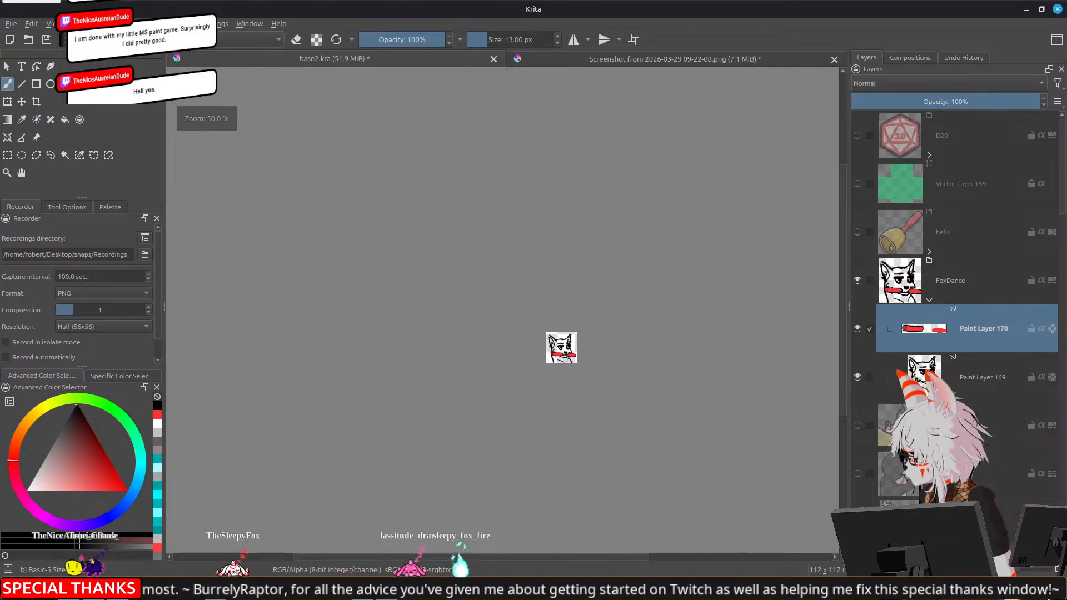
{"action": "scroll", "coordinate": [587, 350], "scroll_direction": "up", "scroll_amount": 1}
{"action": "key", "text": "Insert"}
{"action": "left_click_drag", "start_coordinate": [973, 337], "coordinate": [984, 399]}
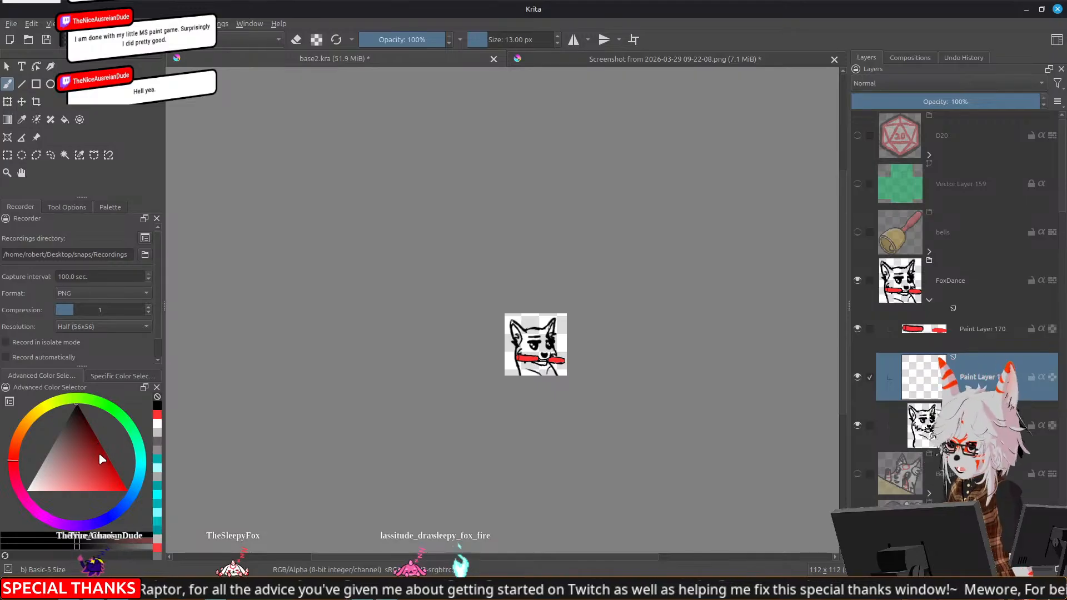
{"action": "left_click", "coordinate": [104, 491]}
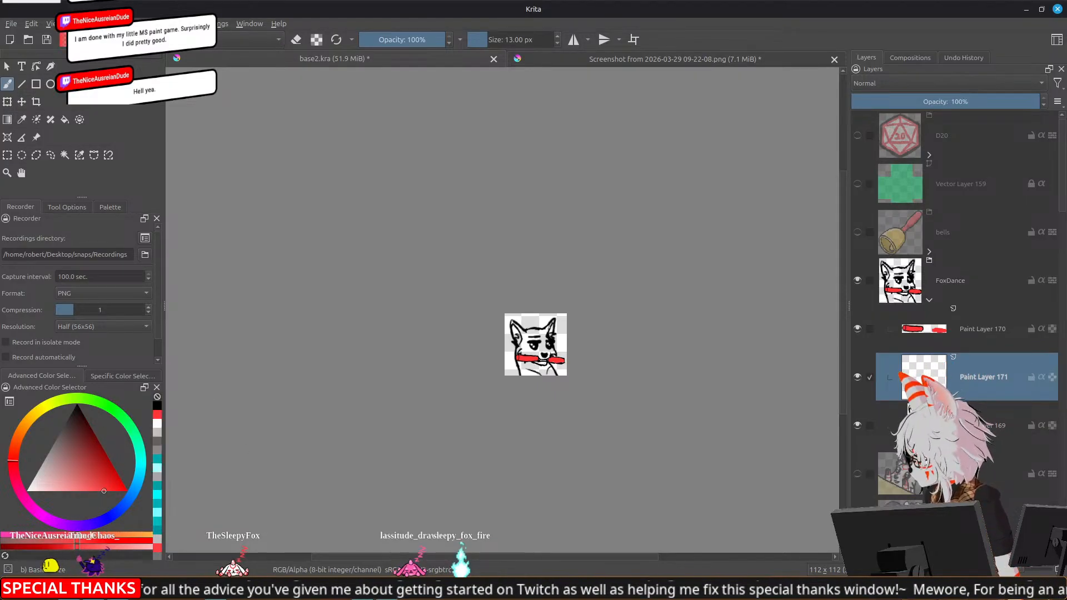
Paint a thick red halo around both halves of the stick on the new layer
{"action": "scroll", "coordinate": [493, 358], "scroll_direction": "up", "scroll_amount": 3}
{"action": "left_click_drag", "start_coordinate": [610, 314], "coordinate": [514, 288]}
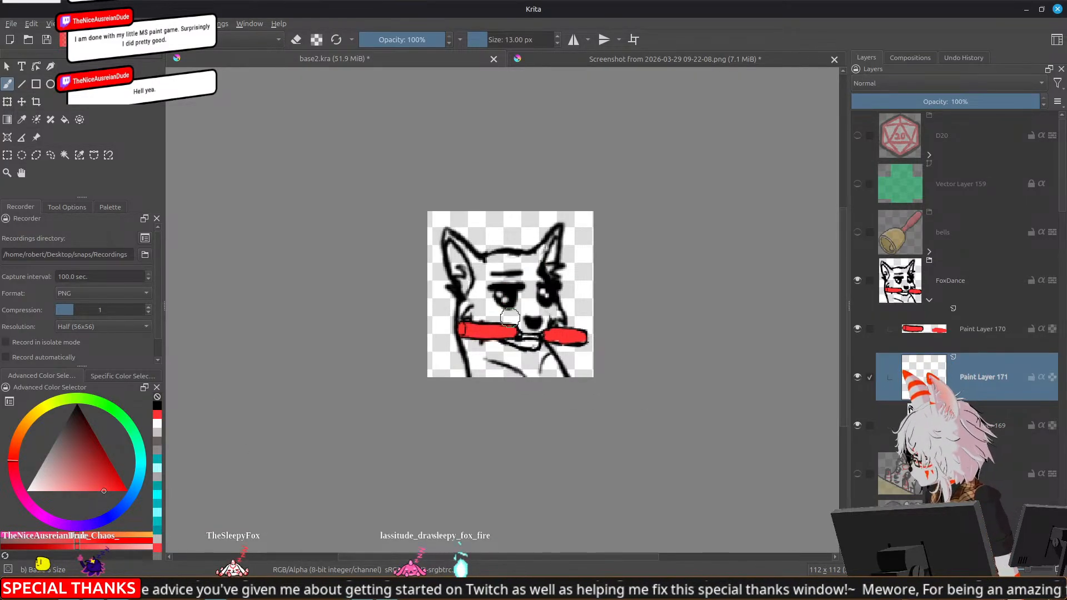
{"action": "mouse_move", "coordinate": [465, 324]}
{"action": "left_mouse_down"}
{"action": "mouse_move", "coordinate": [456, 333]}
{"action": "mouse_move", "coordinate": [472, 340]}
{"action": "mouse_move", "coordinate": [516, 331]}
{"action": "left_mouse_up"}
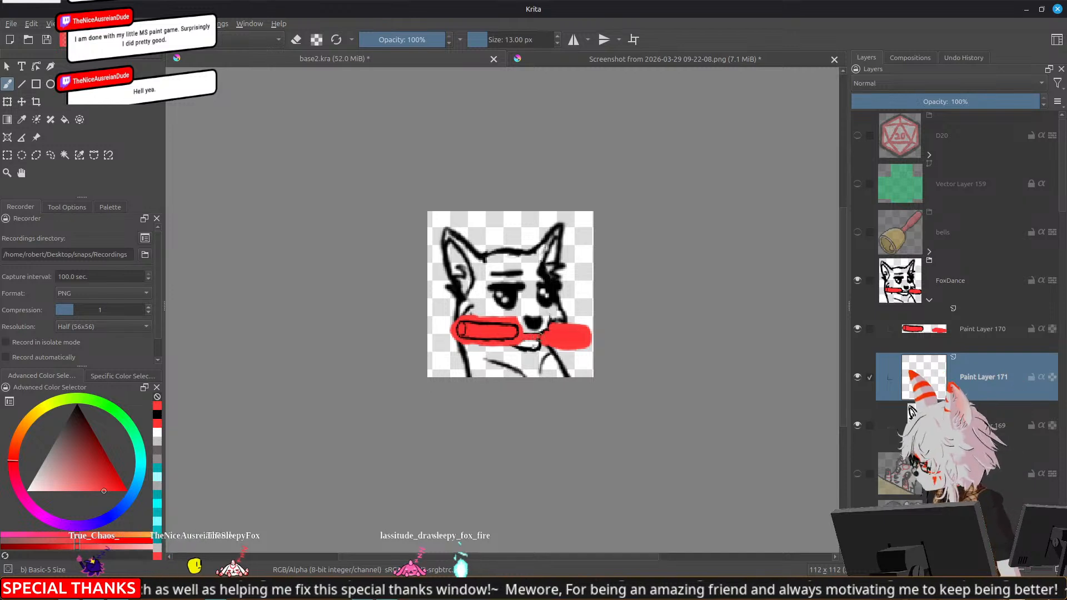
{"action": "left_click", "coordinate": [534, 331]}
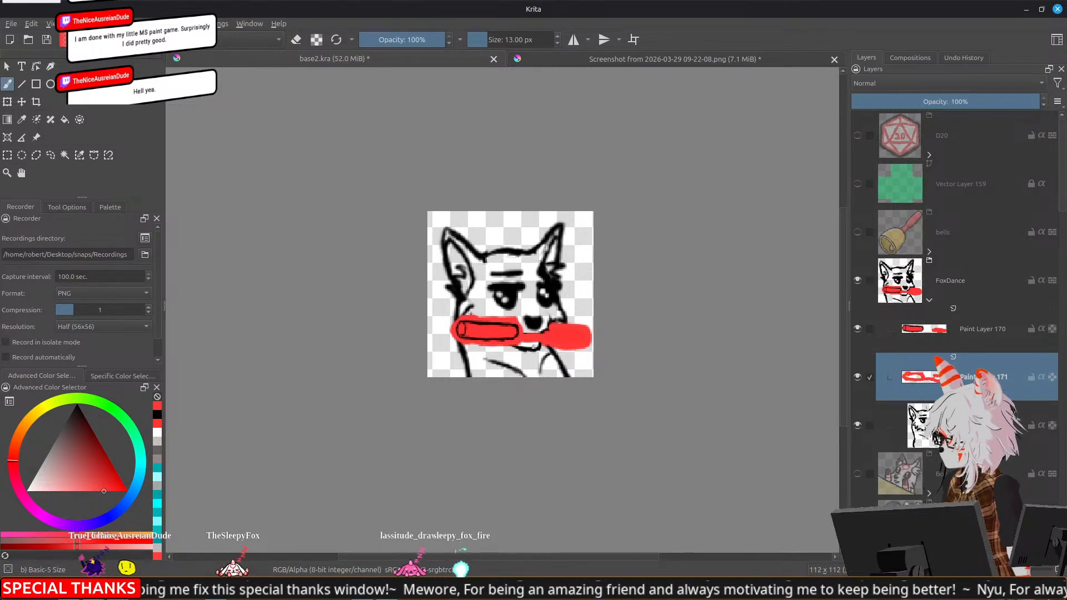
Add a Gaussian Blur filter mask to the red halo layer with horizontal and vertical radii of 8.53 px
{"action": "left_click", "coordinate": [868, 554]}
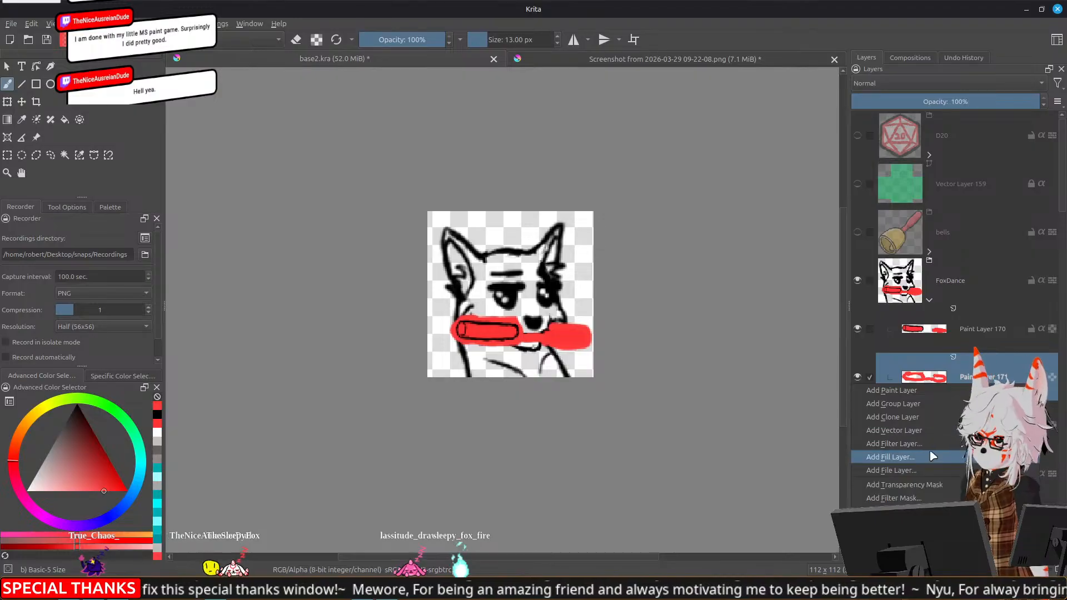
{"action": "left_click", "coordinate": [911, 498]}
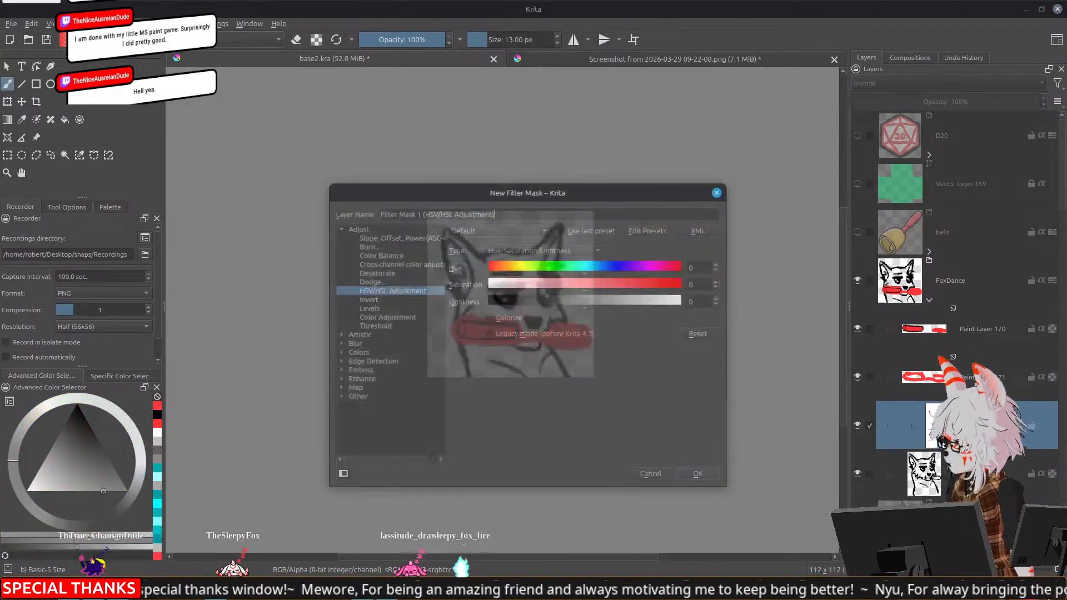
{"action": "left_click", "coordinate": [340, 276]}
{"action": "left_click", "coordinate": [369, 293]}
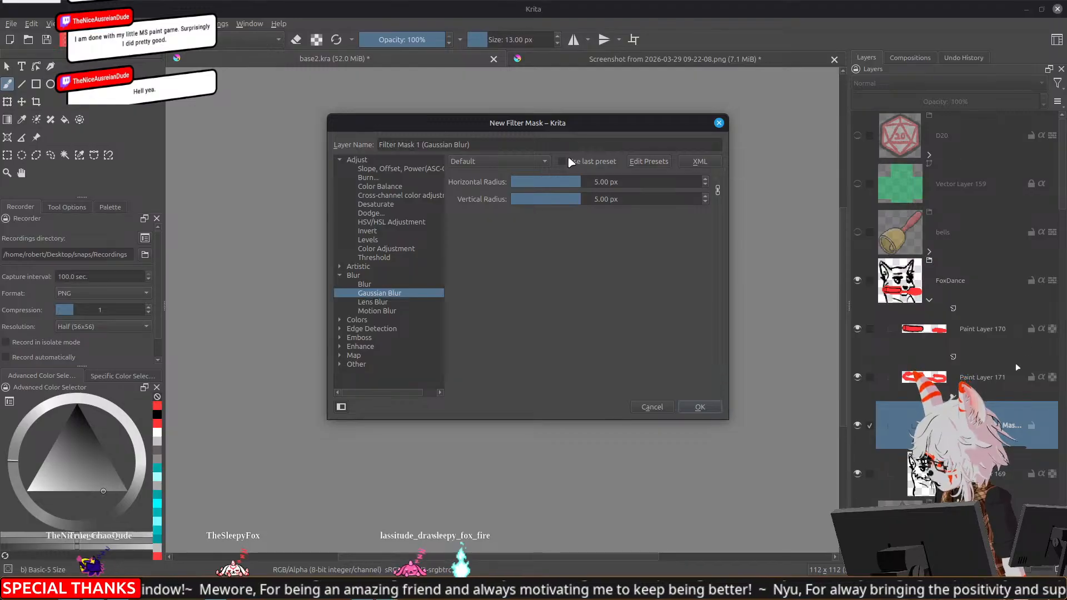
{"action": "left_click_drag", "start_coordinate": [569, 127], "coordinate": [264, 131]}
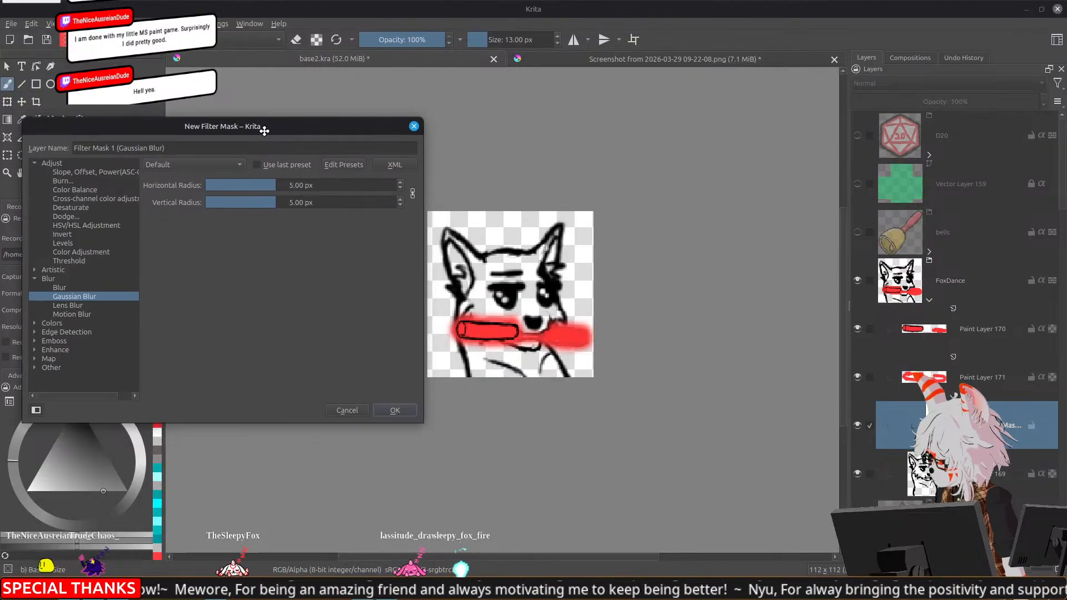
{"action": "left_click", "coordinate": [298, 186]}
{"action": "left_click_drag", "start_coordinate": [298, 186], "coordinate": [289, 185]}
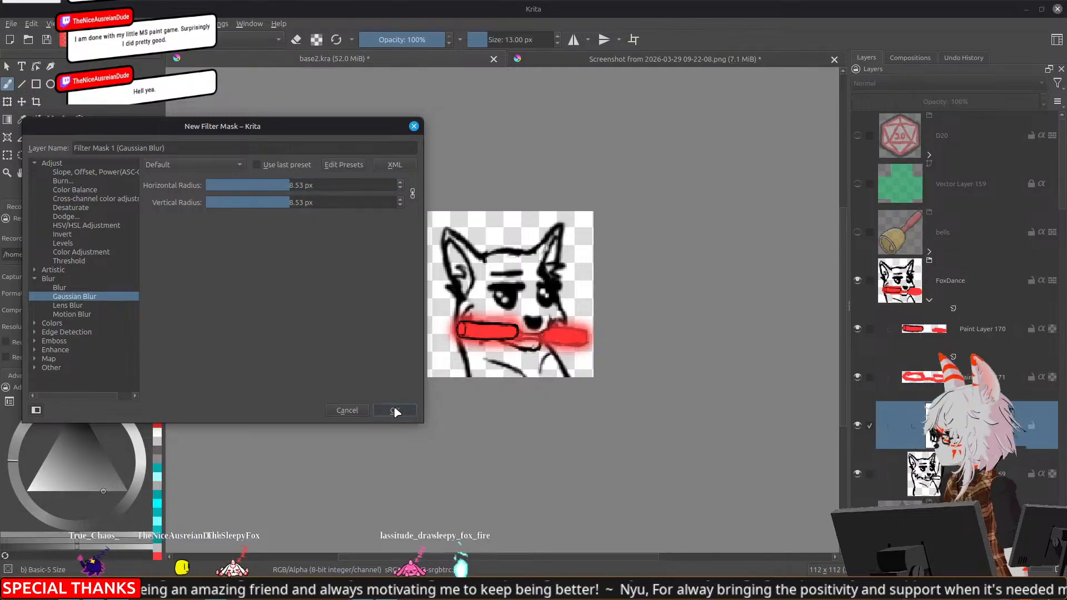
{"action": "left_click", "coordinate": [395, 410]}
Create a new group layer in FoxDance and move the stick layer and blurred halo layer into it
{"action": "key", "text": "1"}
{"action": "scroll", "coordinate": [642, 406], "scroll_direction": "down", "scroll_amount": 2}
{"action": "left_click_drag", "start_coordinate": [718, 412], "coordinate": [643, 325]}
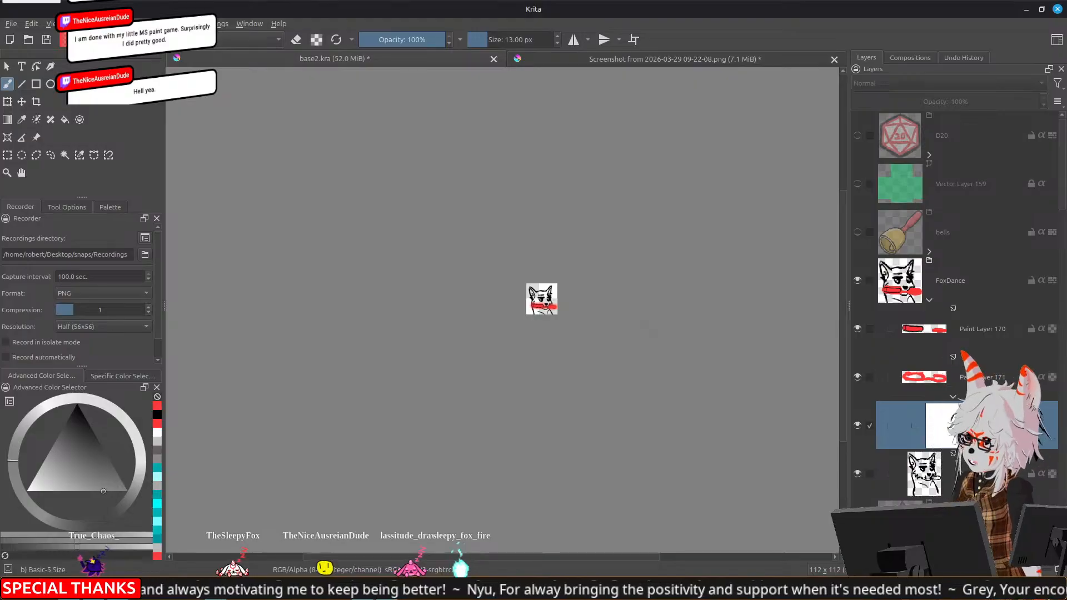
{"action": "scroll", "coordinate": [551, 290], "scroll_direction": "up", "scroll_amount": 6}
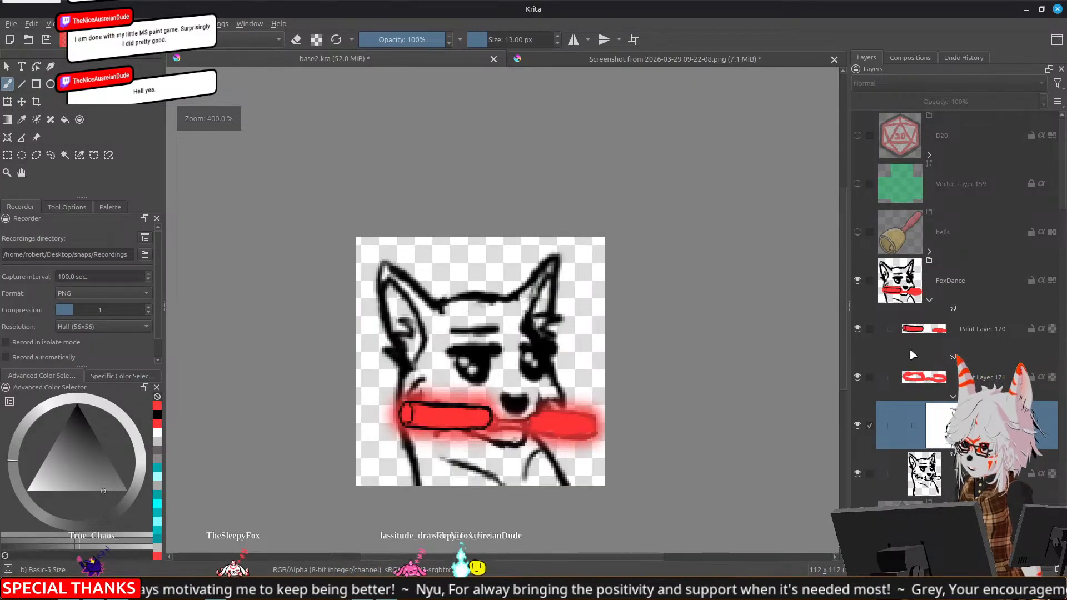
{"action": "left_click", "coordinate": [930, 340]}
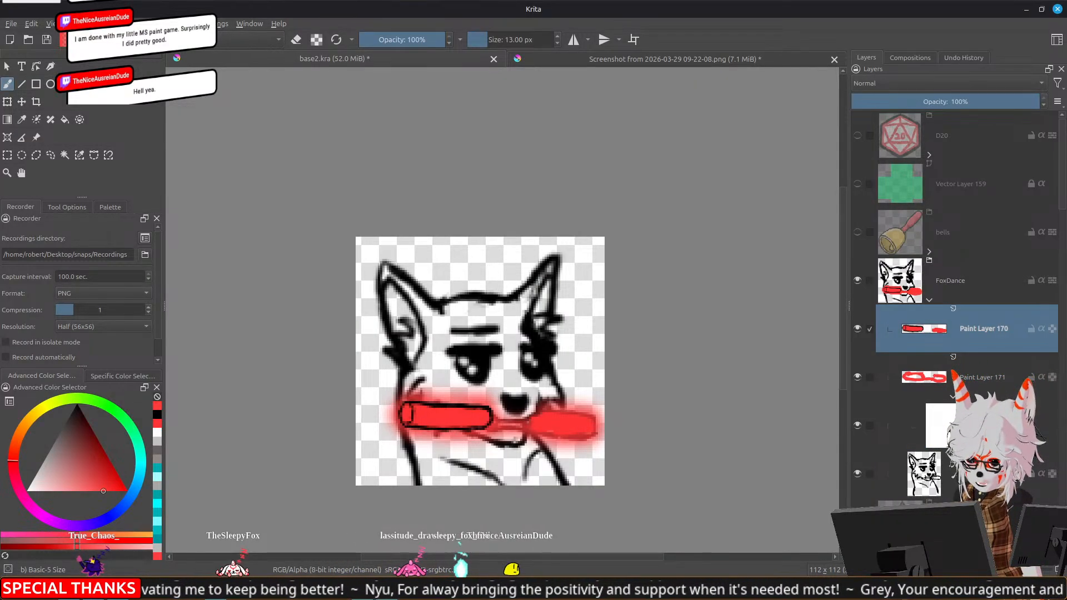
{"action": "left_click", "coordinate": [869, 555]}
{"action": "left_click", "coordinate": [907, 404]}
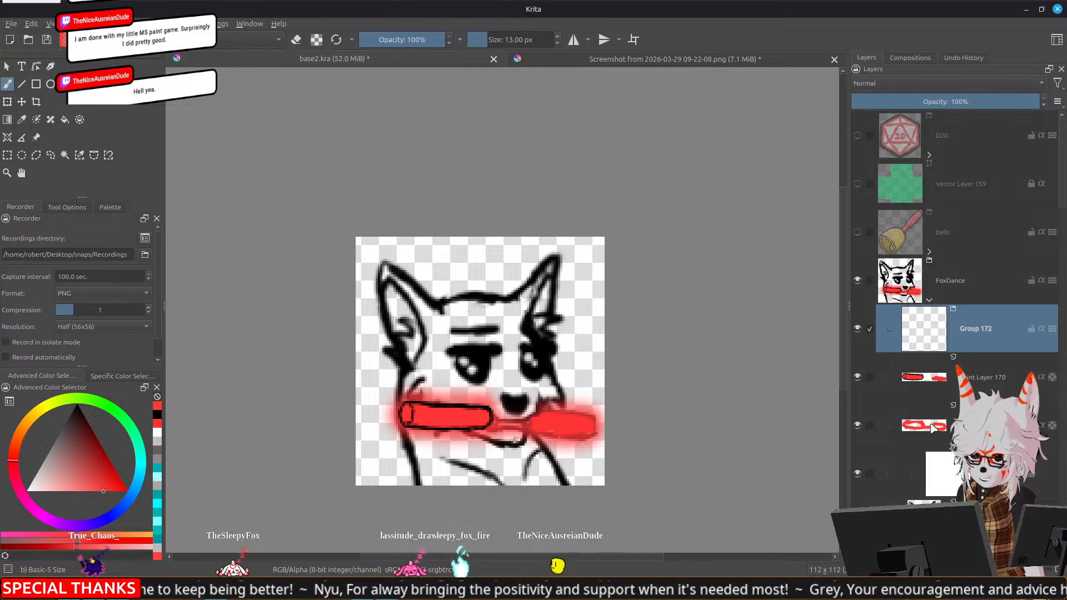
{"action": "left_click", "coordinate": [983, 378], "text": "ctrl"}
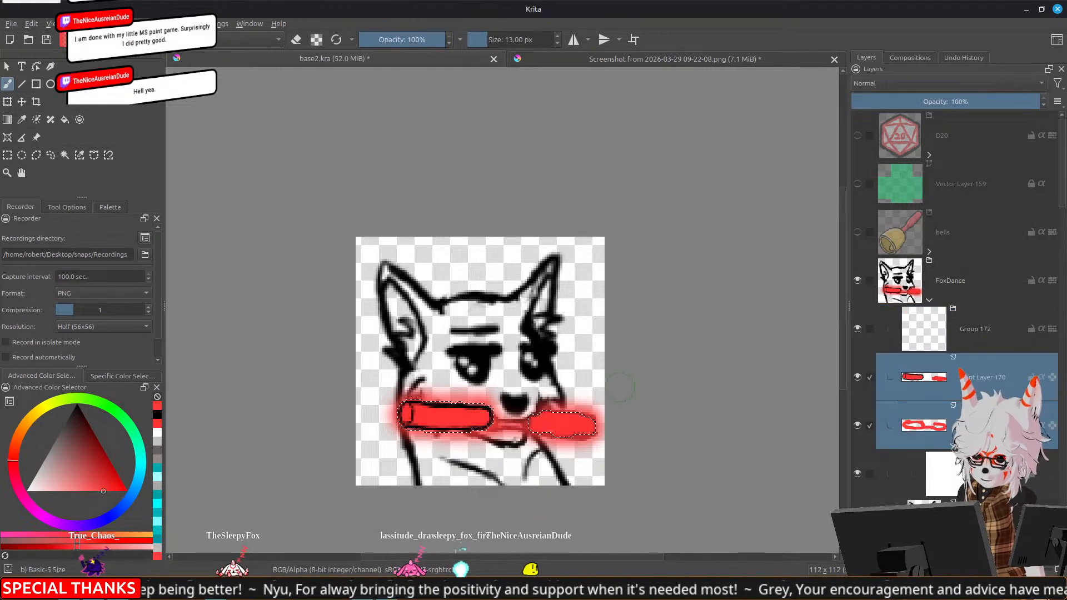
{"action": "left_click_drag", "start_coordinate": [953, 356], "coordinate": [978, 329]}
Add an HSV/HSL Adjustment filter layer inside the stick and halo group with Hue set to -180
{"action": "left_click", "coordinate": [868, 554]}
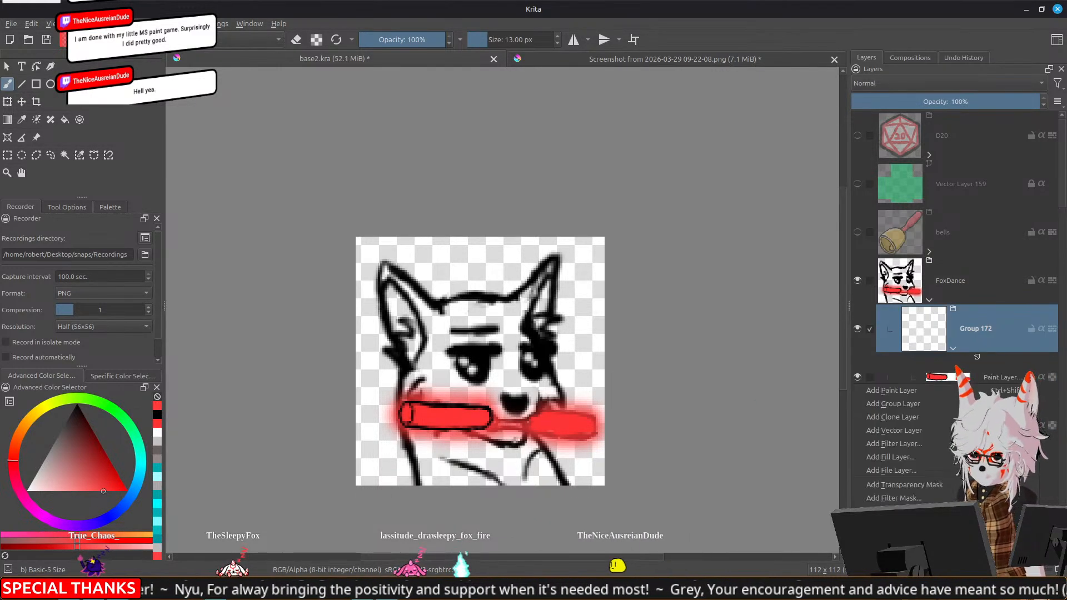
{"action": "left_click", "coordinate": [938, 443]}
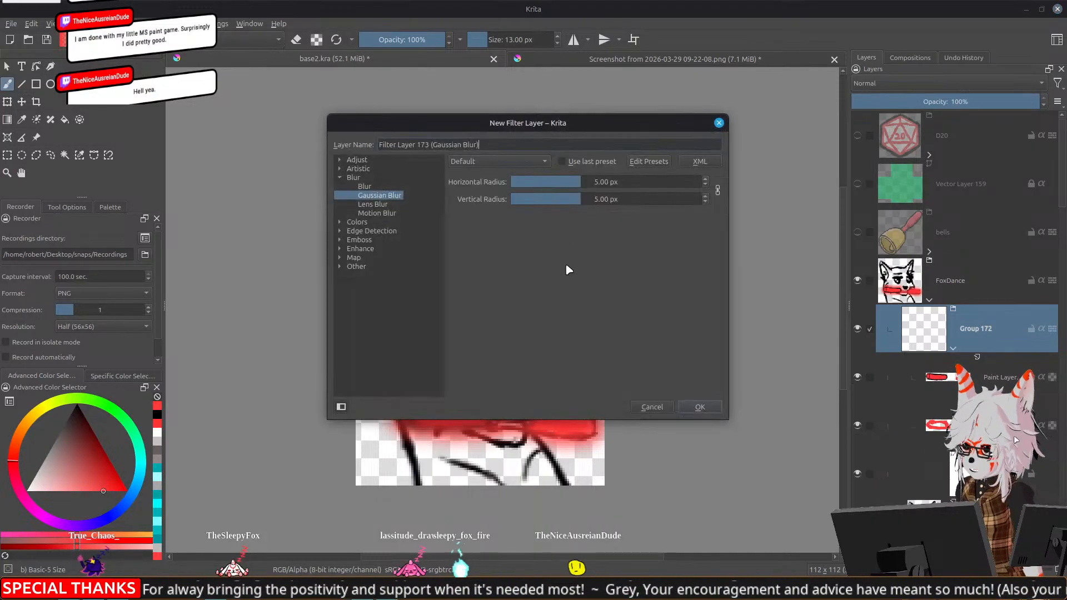
{"action": "left_click_drag", "start_coordinate": [452, 124], "coordinate": [767, 105]}
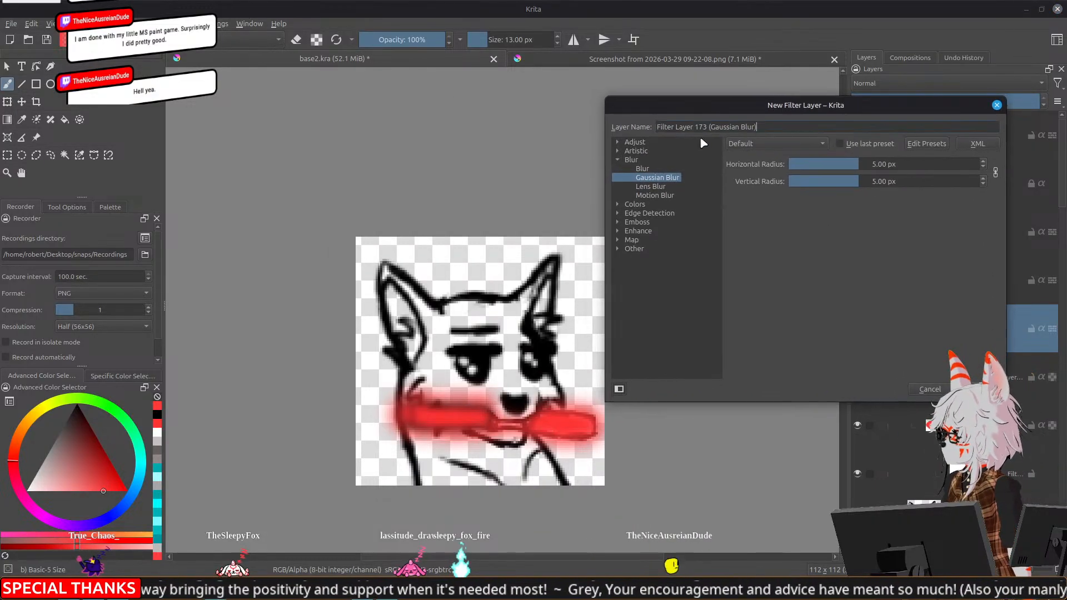
{"action": "left_click", "coordinate": [617, 150]}
{"action": "left_click", "coordinate": [618, 142]}
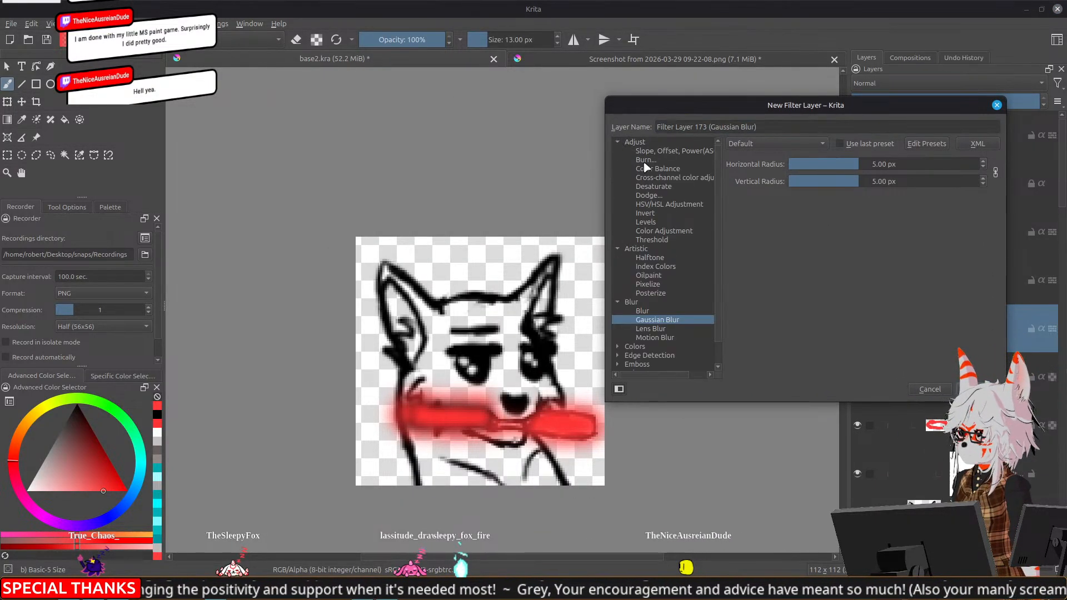
{"action": "left_click", "coordinate": [664, 204]}
{"action": "mouse_move", "coordinate": [862, 181]}
{"action": "left_mouse_down"}
{"action": "mouse_move", "coordinate": [925, 183]}
{"action": "mouse_move", "coordinate": [769, 183]}
{"action": "mouse_move", "coordinate": [968, 182]}
{"action": "mouse_move", "coordinate": [743, 189]}
{"action": "mouse_move", "coordinate": [960, 183]}
{"action": "mouse_move", "coordinate": [823, 187]}
{"action": "mouse_move", "coordinate": [676, 167]}
{"action": "left_mouse_up"}
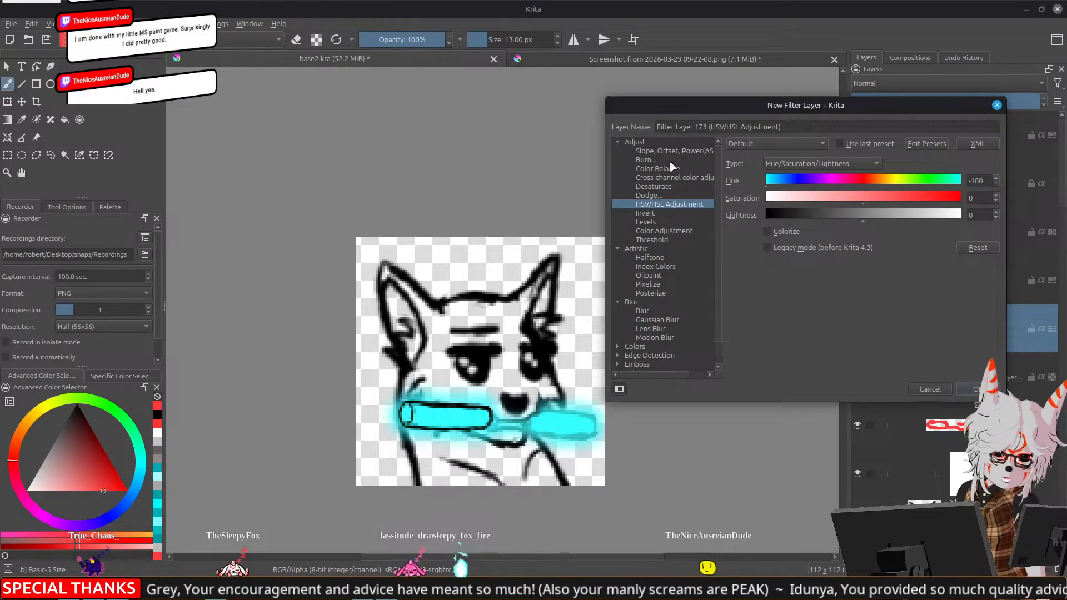
{"action": "left_click", "coordinate": [978, 389]}
Save the base2.kra document with the recoloured glow stick
{"action": "scroll", "coordinate": [584, 405], "scroll_direction": "down", "scroll_amount": 6}
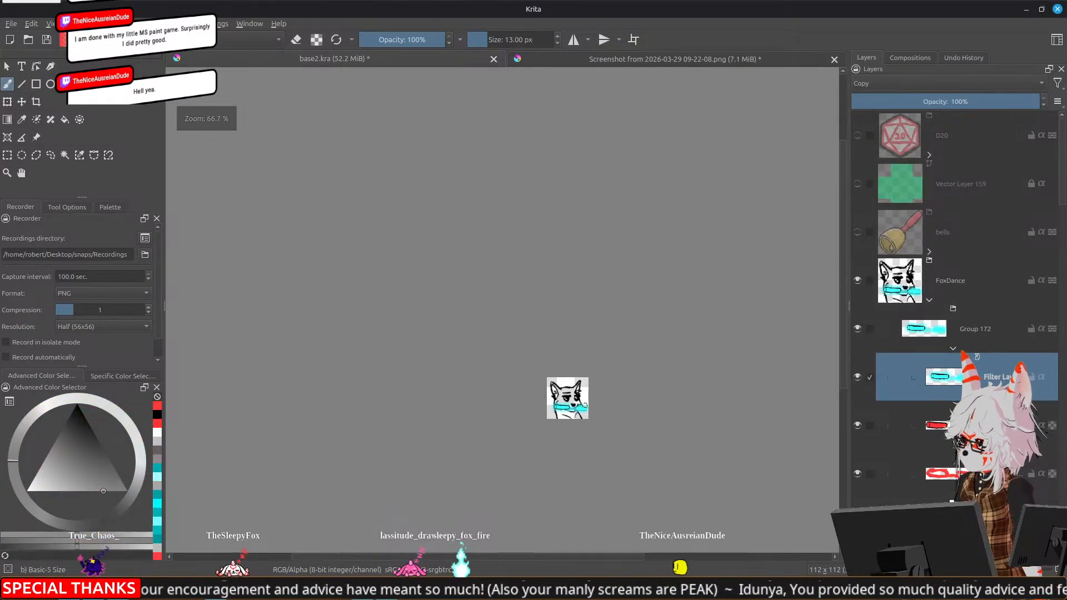
{"action": "left_click_drag", "start_coordinate": [679, 393], "coordinate": [591, 316]}
{"action": "key", "text": "ctrl+s"}
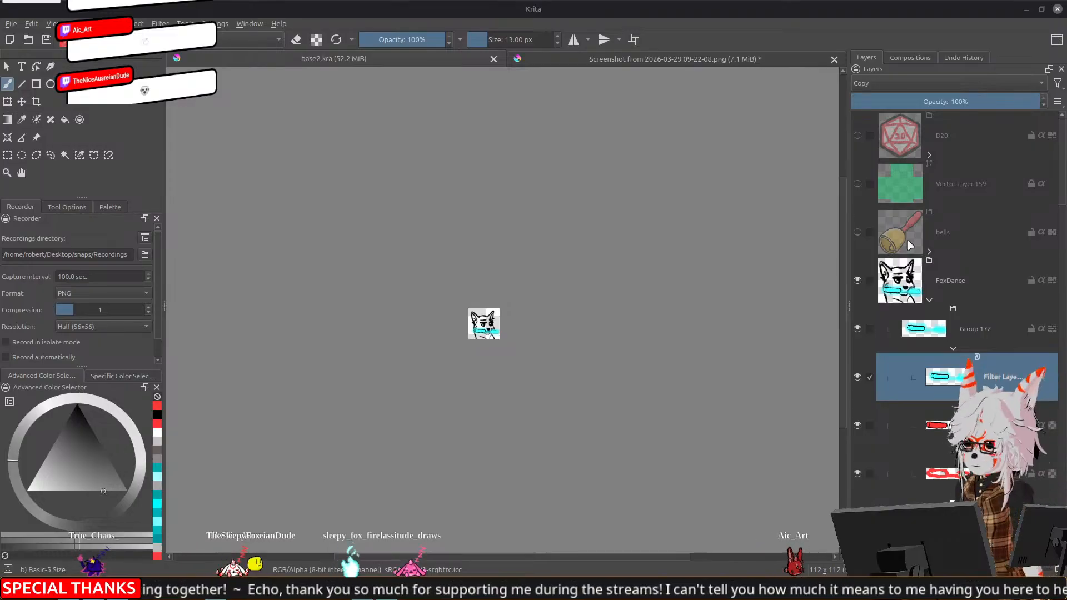
Examine the FoxDance emote and its cyan glowing stick at small and large sizes, with the stick's paint layer selected
{"action": "scroll", "coordinate": [433, 331], "scroll_direction": "up", "scroll_amount": 2}
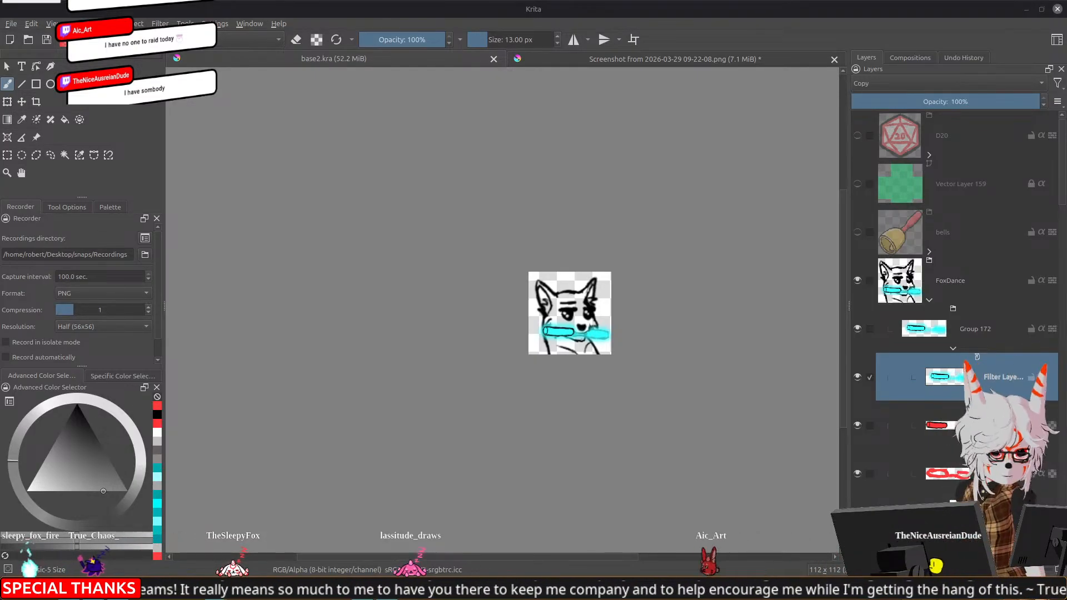
{"action": "scroll", "coordinate": [523, 330], "scroll_direction": "down", "scroll_amount": 2}
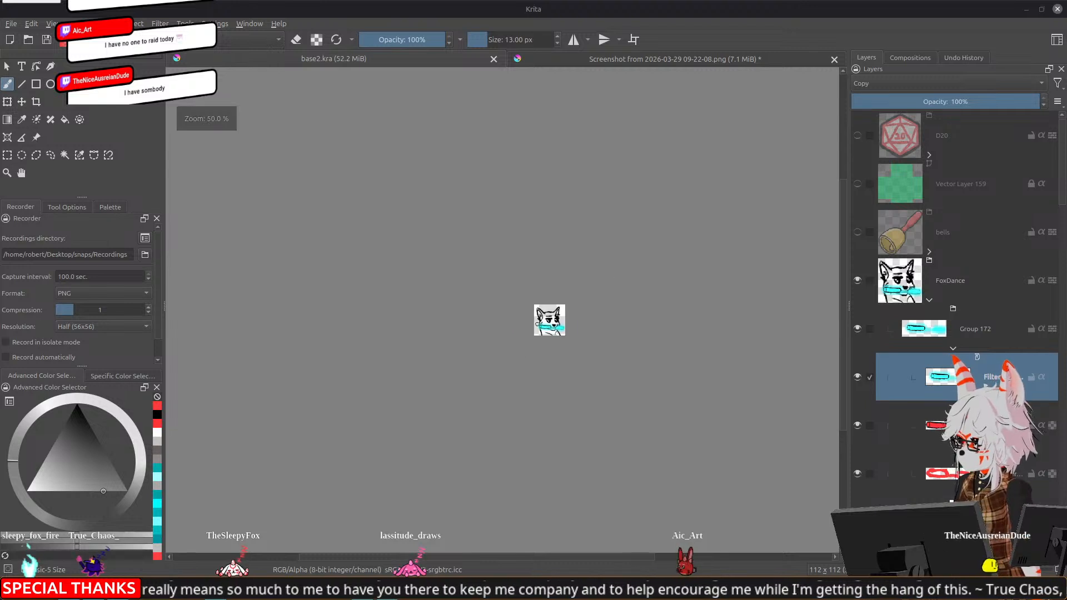
{"action": "scroll", "coordinate": [537, 323], "scroll_direction": "up", "scroll_amount": 2}
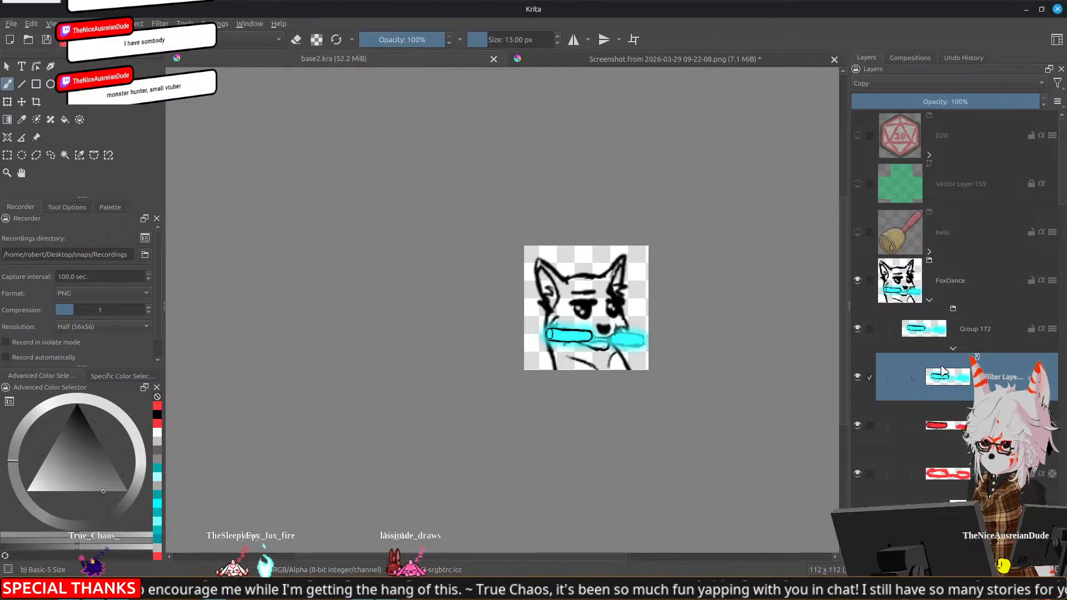
{"action": "left_click", "coordinate": [939, 427]}
{"action": "scroll", "coordinate": [563, 369], "scroll_direction": "down", "scroll_amount": 2}
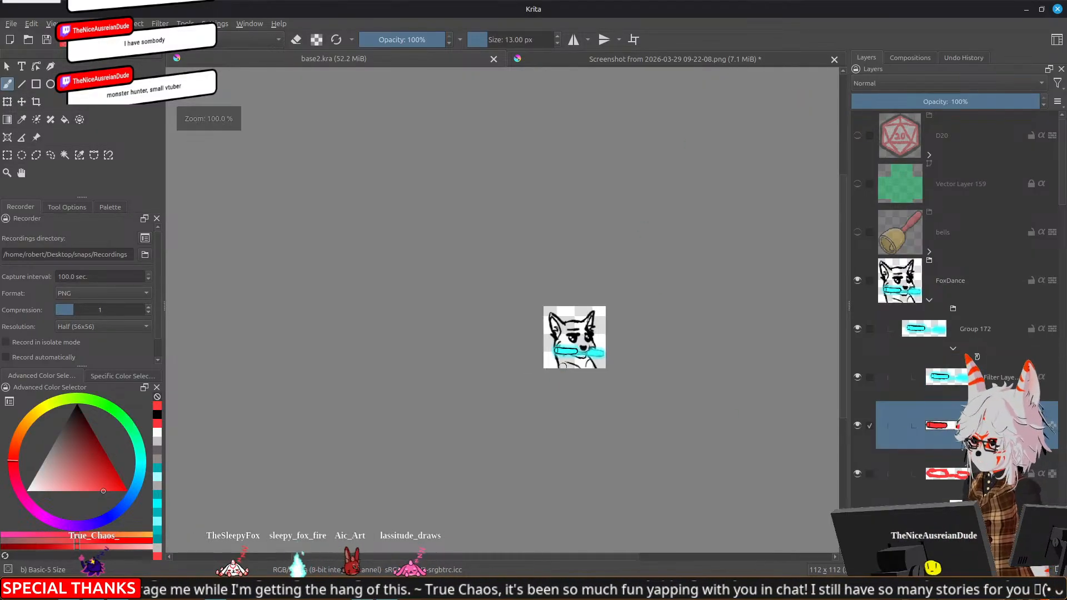
{"action": "scroll", "coordinate": [572, 356], "scroll_direction": "up", "scroll_amount": 5}
{"action": "left_click_drag", "start_coordinate": [578, 346], "coordinate": [567, 346]}
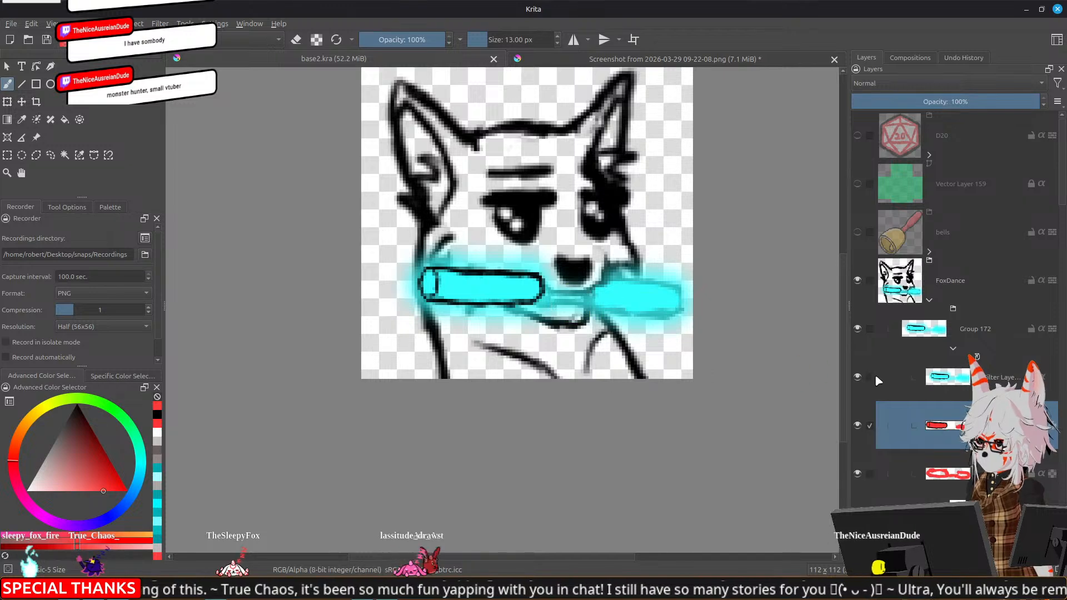
{"action": "mouse_move", "coordinate": [941, 378]}
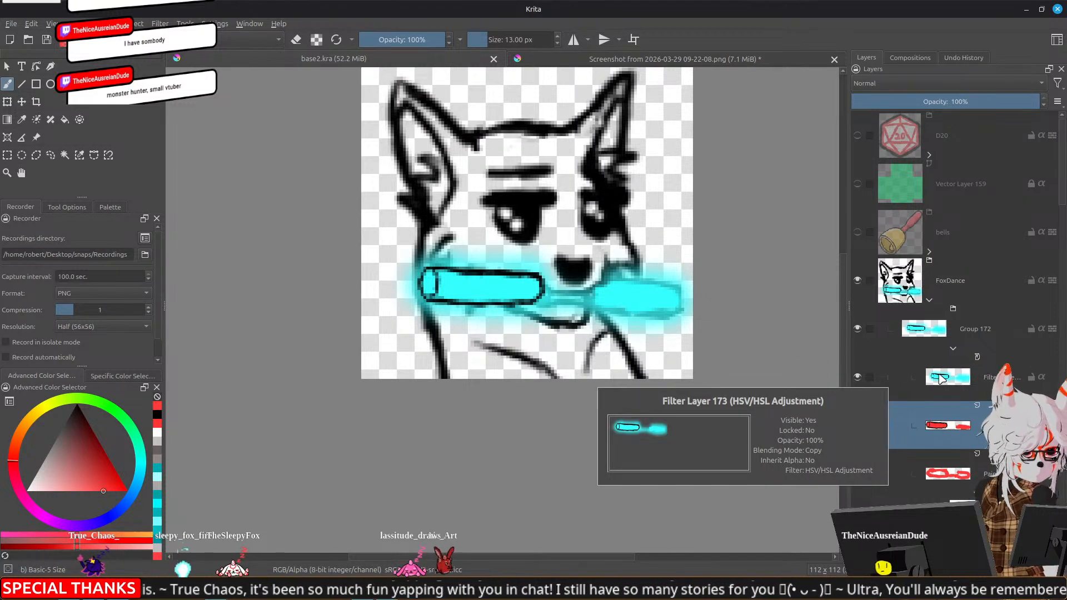
{"action": "scroll", "coordinate": [470, 350], "scroll_direction": "down", "scroll_amount": 1}
{"action": "scroll", "coordinate": [469, 350], "scroll_direction": "down", "scroll_amount": 5}
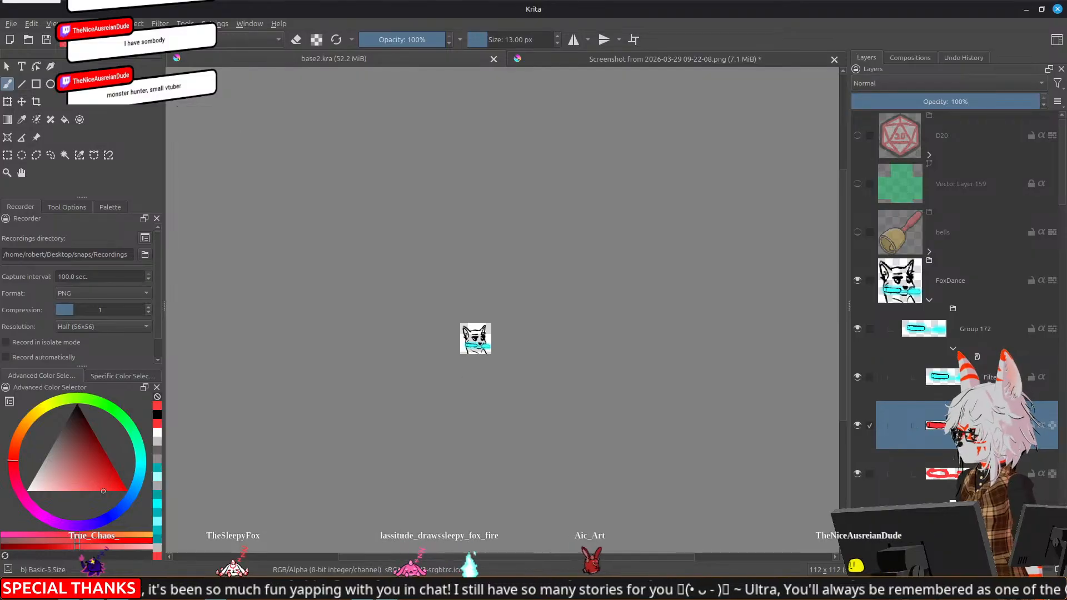
{"action": "left_click_drag", "start_coordinate": [431, 398], "coordinate": [507, 415]}
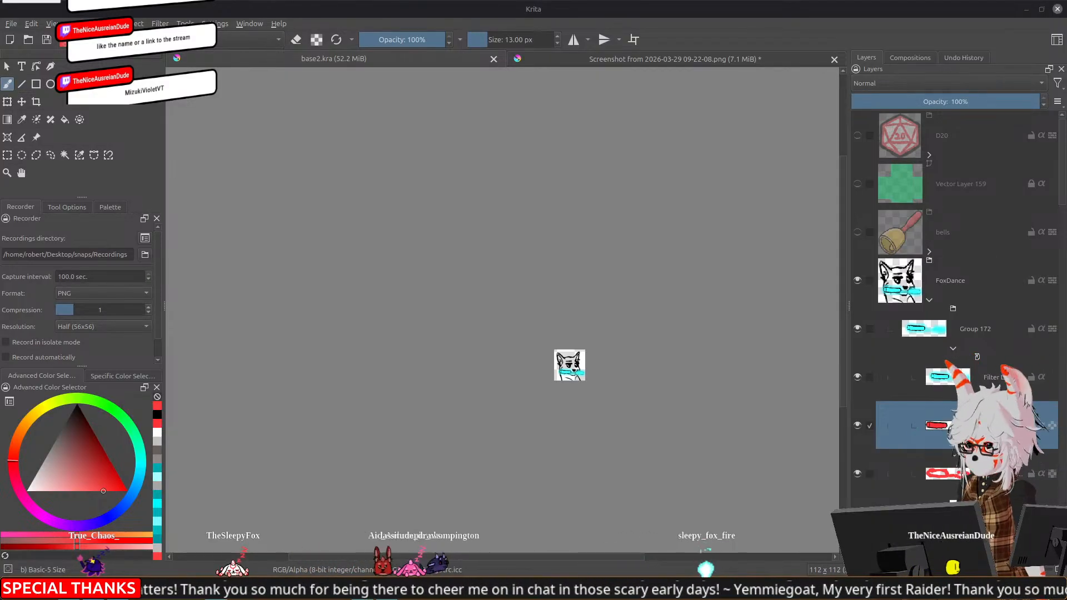
Switch to Chrome and look over the live Monster Hunter Portable 3rd channel page on Twitch, including its About section and goals
{"action": "left_click_drag", "start_coordinate": [1066, 112], "coordinate": [250, 55]}
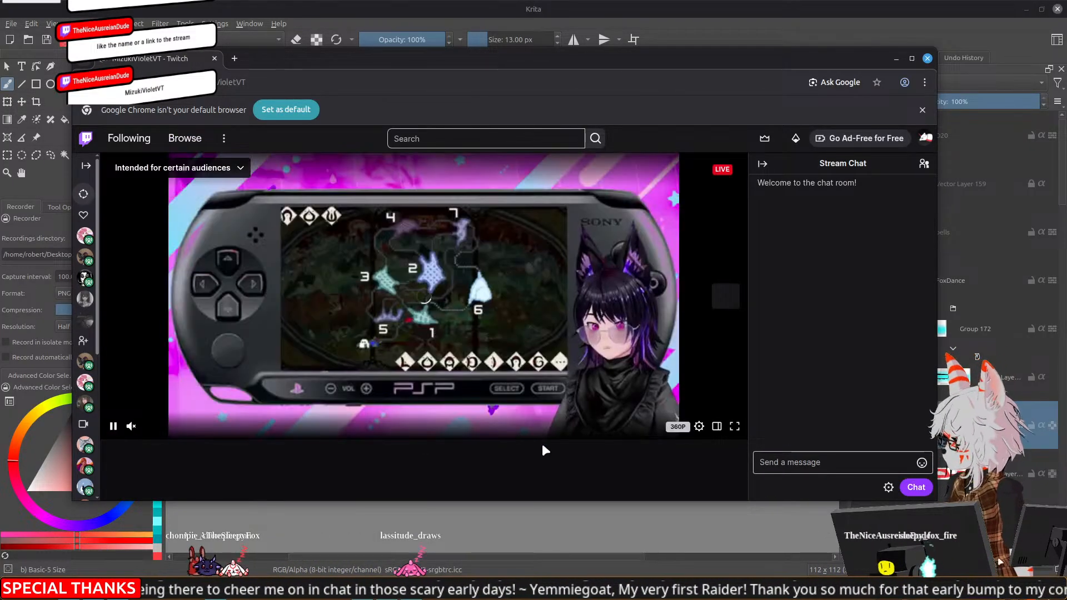
{"action": "scroll", "coordinate": [559, 449], "scroll_direction": "down", "scroll_amount": 2}
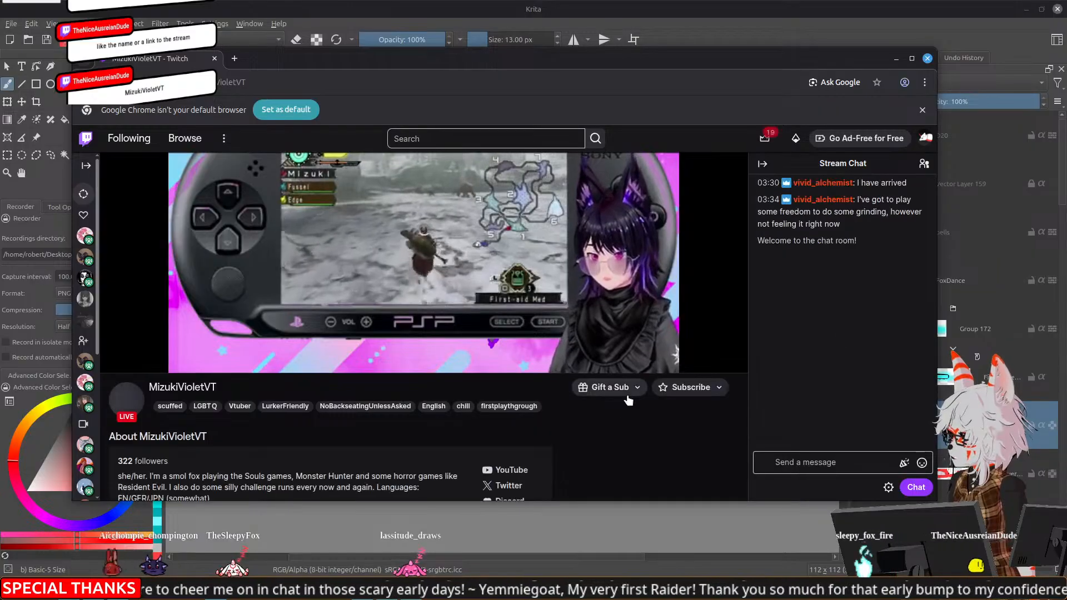
{"action": "scroll", "coordinate": [590, 419], "scroll_direction": "up", "scroll_amount": 2}
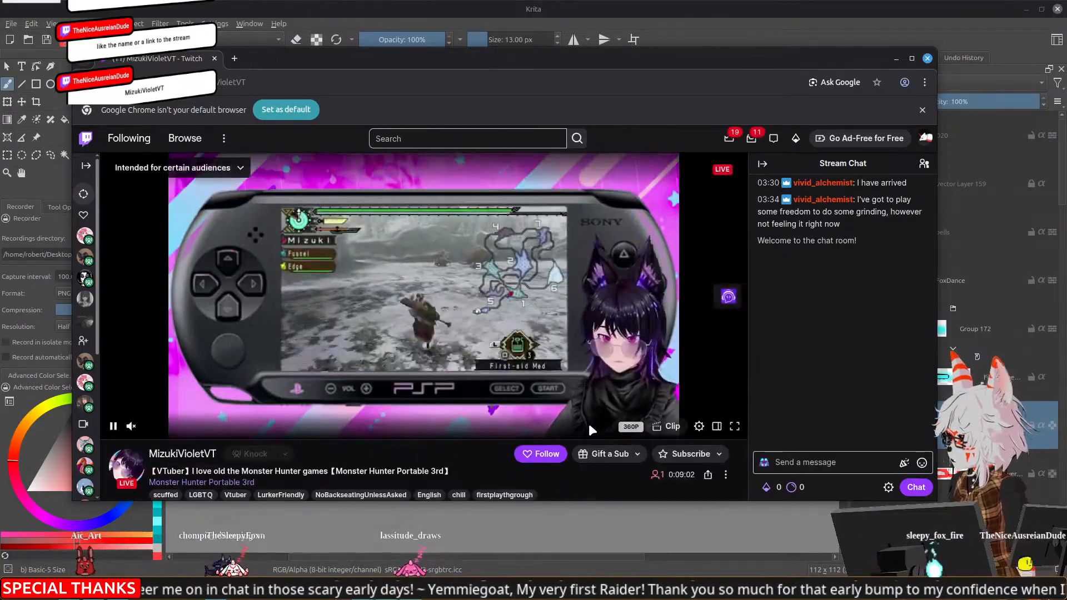
{"action": "scroll", "coordinate": [591, 419], "scroll_direction": "down", "scroll_amount": 4}
{"action": "scroll", "coordinate": [489, 415], "scroll_direction": "up", "scroll_amount": 2}
{"action": "scroll", "coordinate": [489, 412], "scroll_direction": "down", "scroll_amount": 2}
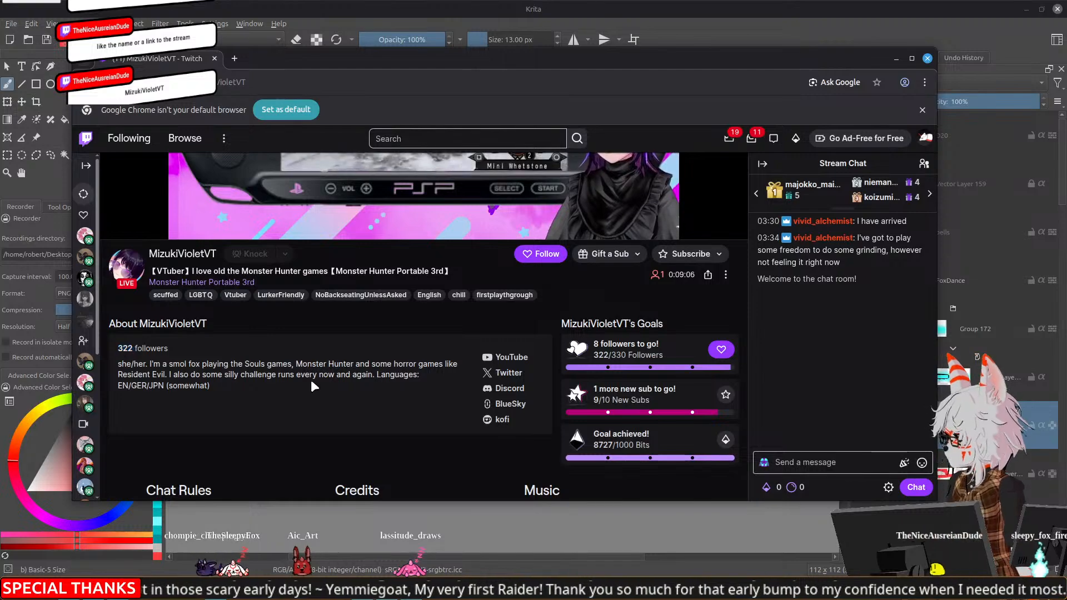
{"action": "scroll", "coordinate": [311, 379], "scroll_direction": "up", "scroll_amount": 4}
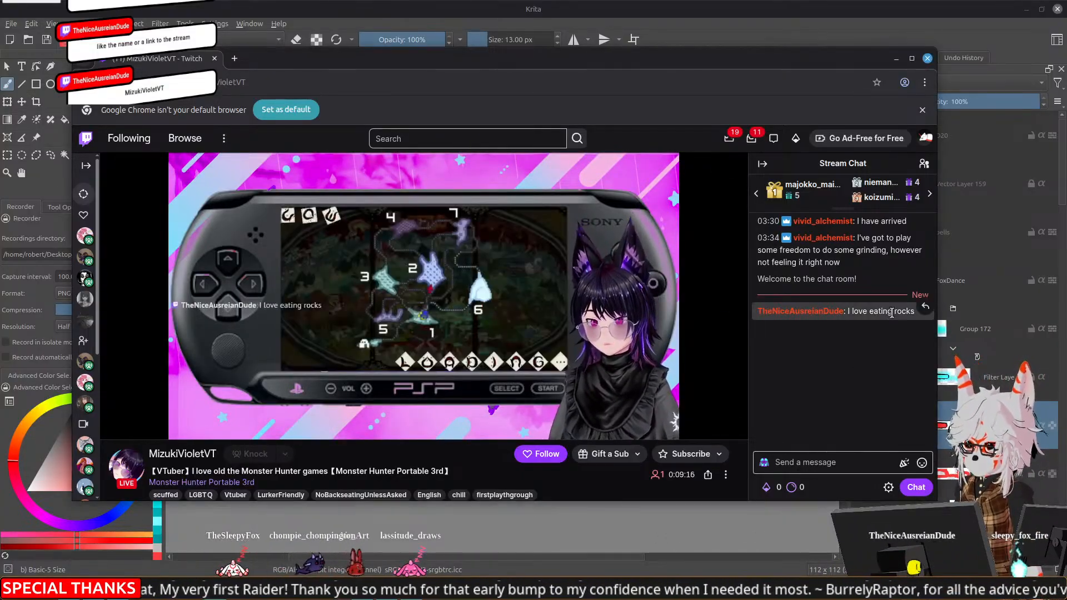
Reply to the chat message "I love eating rocks" with "Yum rocks" followed by a white fox emote
{"action": "left_click", "coordinate": [925, 307]}
{"action": "left_click", "coordinate": [890, 482]}
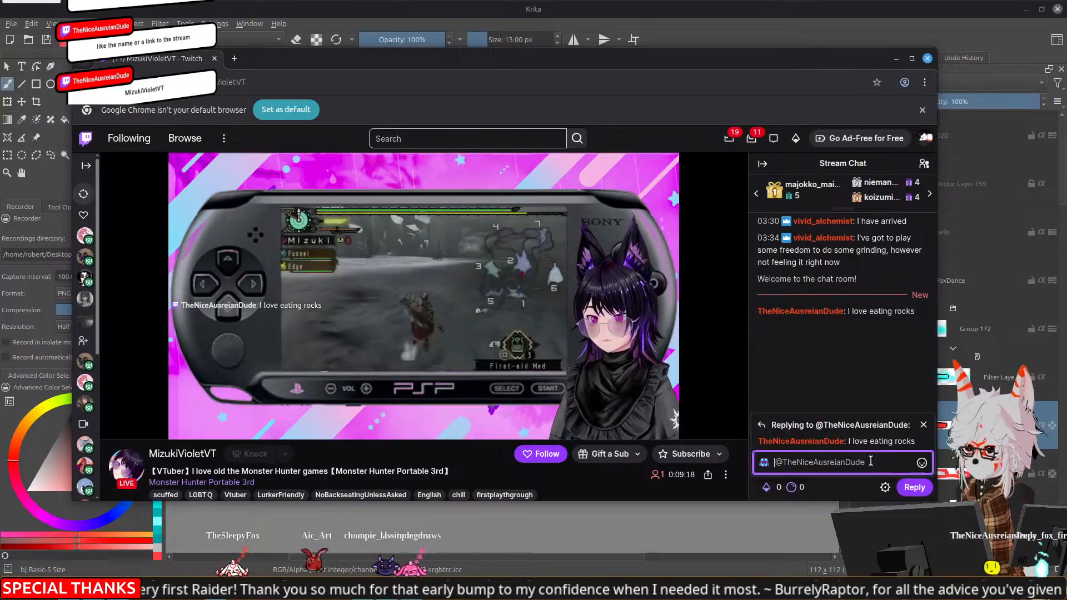
{"action": "type", "text": "Yu"}
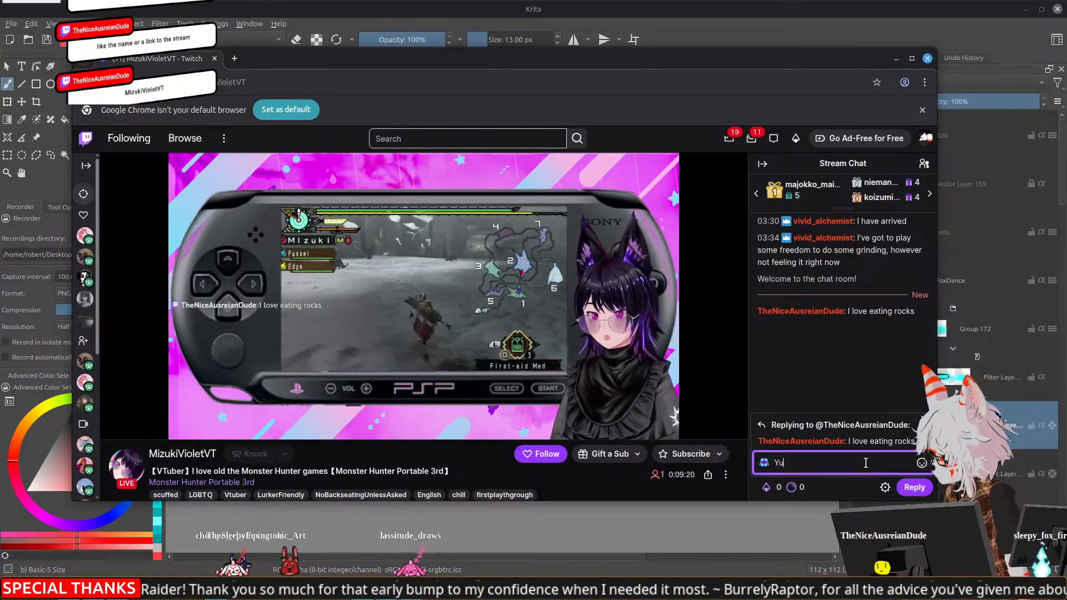
{"action": "type", "text": "m rocks"}
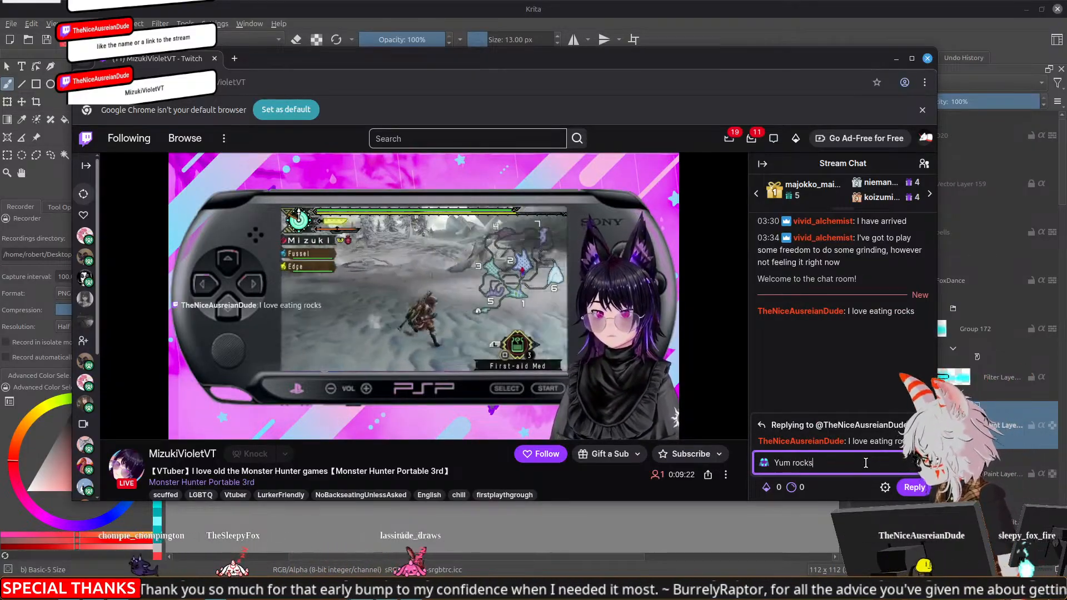
{"action": "left_click", "coordinate": [921, 463]}
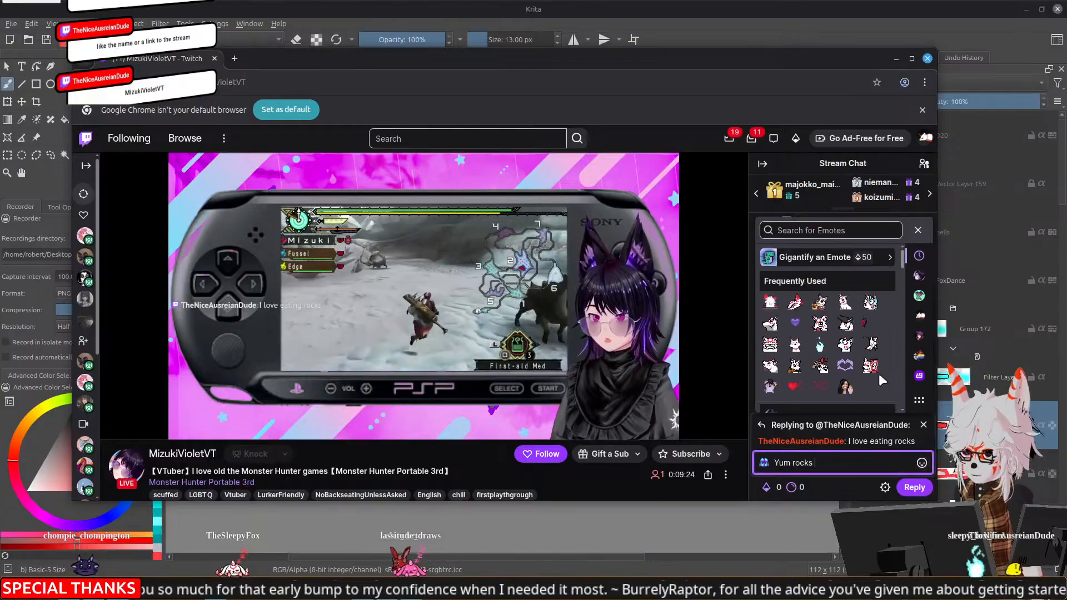
{"action": "left_click", "coordinate": [820, 365]}
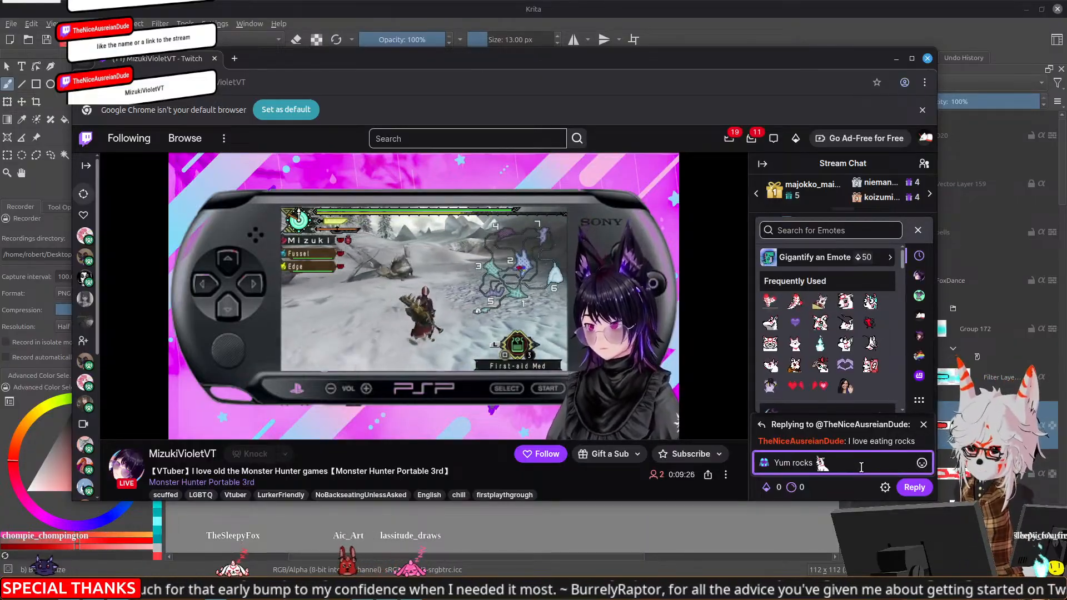
{"action": "key", "text": "Return"}
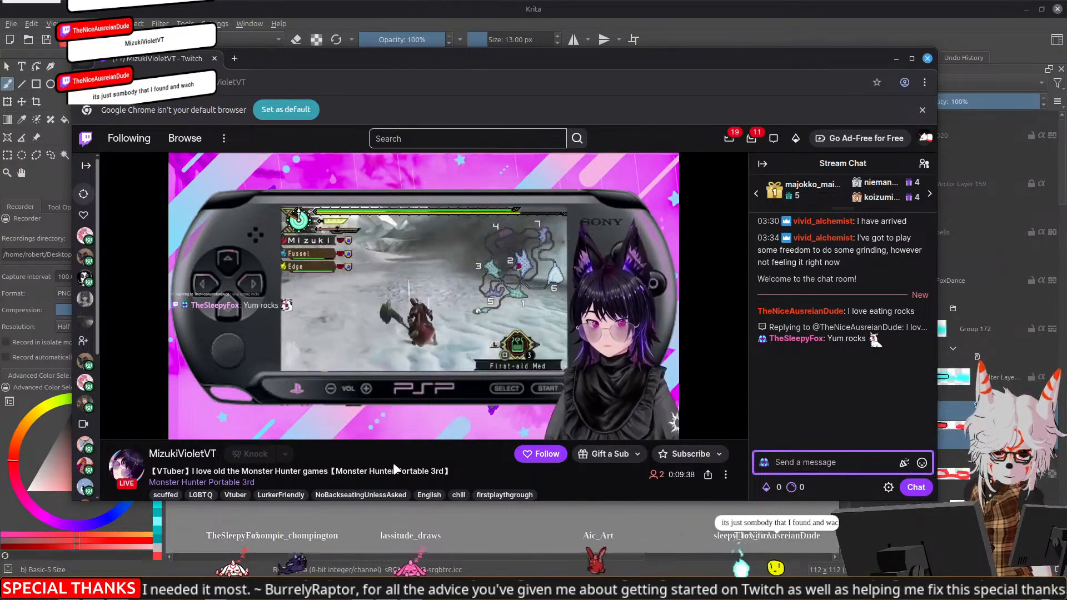
Recheck the channel's stream details and select the channel name in the page's web address
{"action": "scroll", "coordinate": [393, 463], "scroll_direction": "down", "scroll_amount": 1}
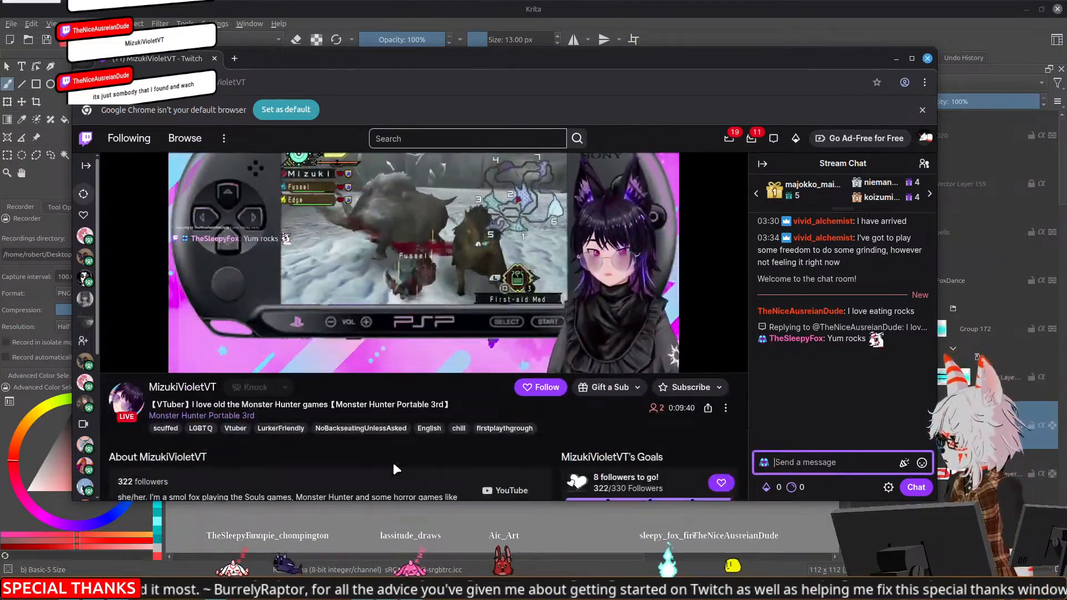
{"action": "scroll", "coordinate": [393, 464], "scroll_direction": "up", "scroll_amount": 1}
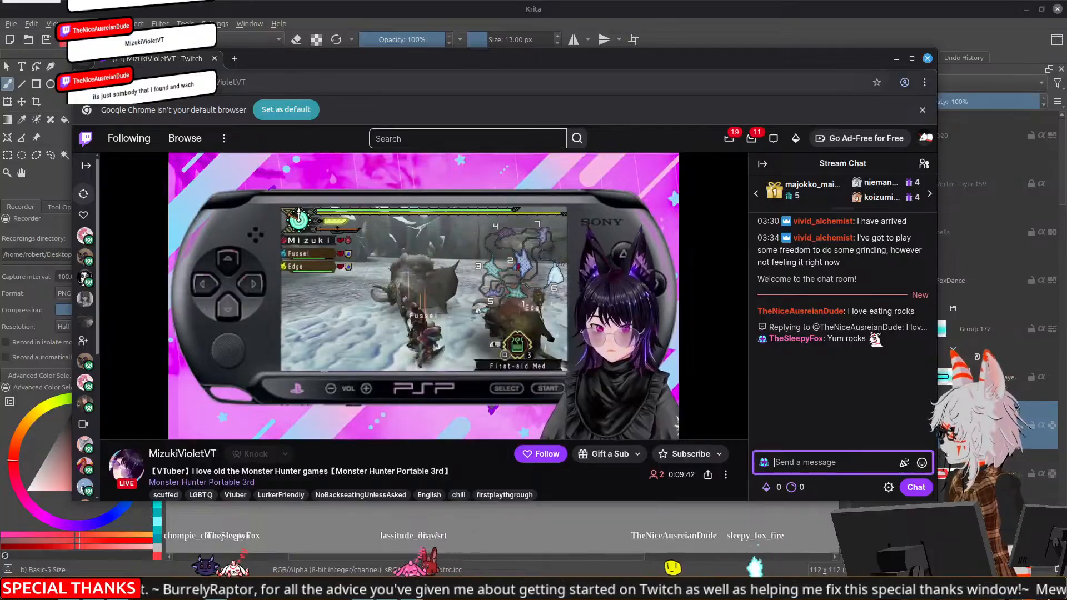
{"action": "left_click", "coordinate": [215, 85]}
{"action": "double_click", "coordinate": [239, 84]}
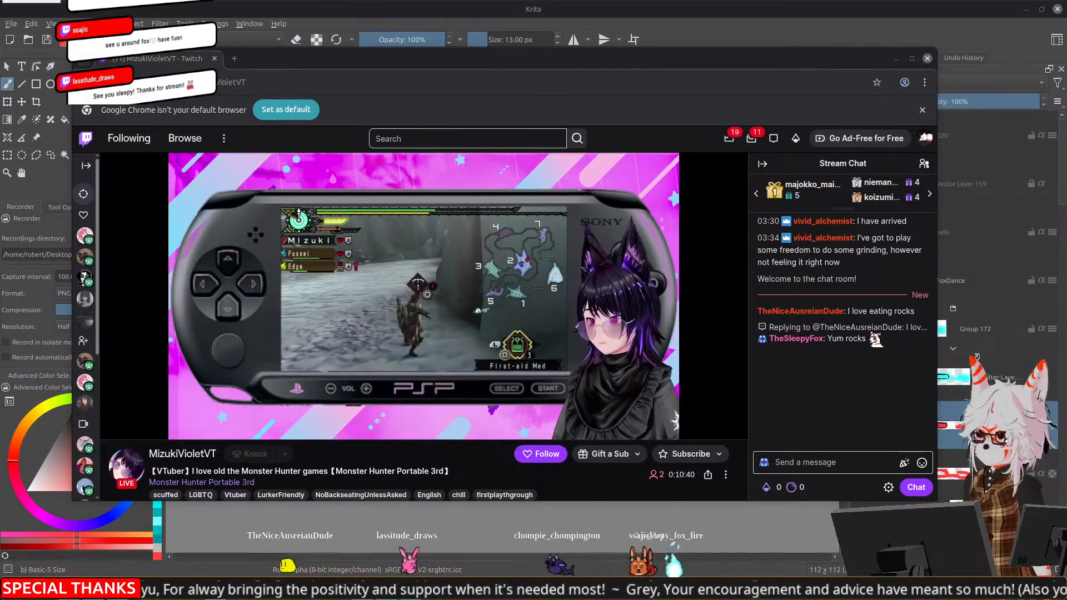
Switch back to Krita and bring up the emote tier list screenshot document
{"action": "left_click", "coordinate": [826, 7]}
{"action": "left_click_drag", "start_coordinate": [570, 445], "coordinate": [529, 366]}
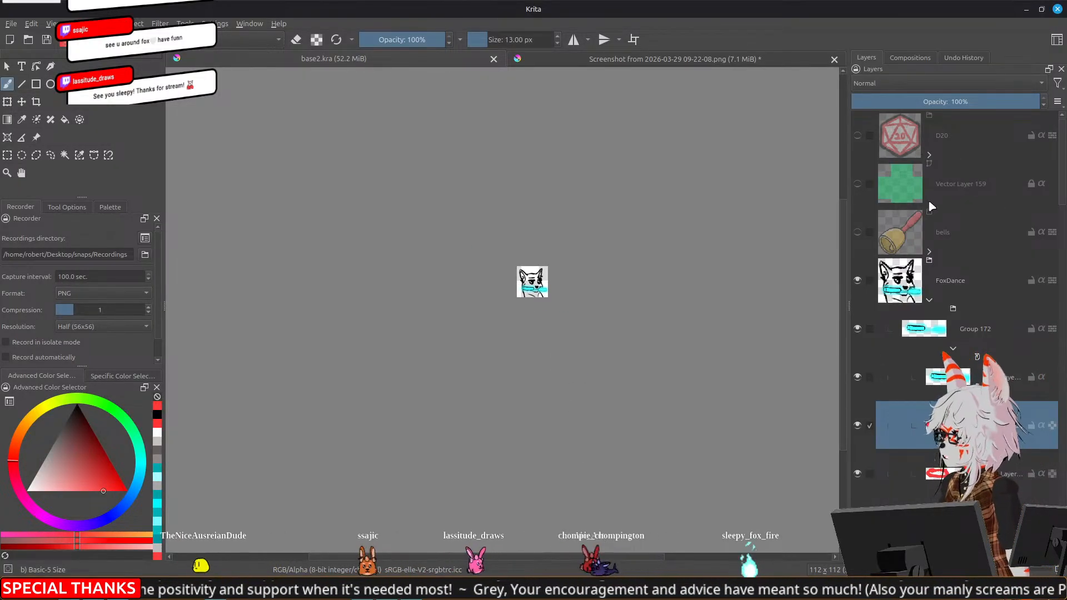
{"action": "left_click", "coordinate": [734, 55]}
{"action": "left_click_drag", "start_coordinate": [662, 309], "coordinate": [636, 311]}
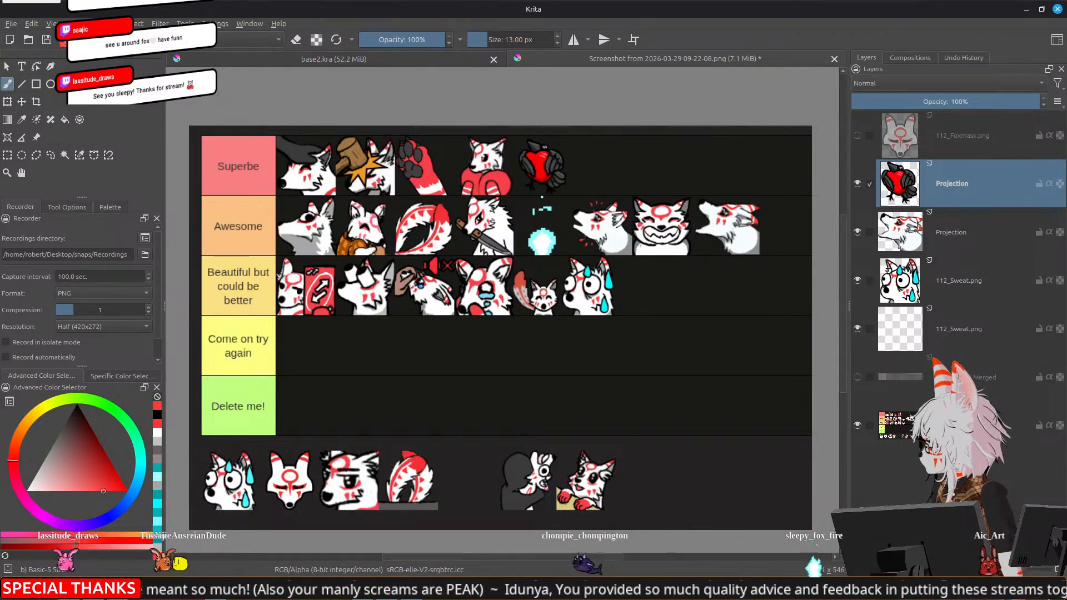
Switch to the Twitch stream in Chrome and unmute its video
{"action": "mouse_move", "coordinate": [118, 589]}
{"action": "left_click", "coordinate": [123, 555]}
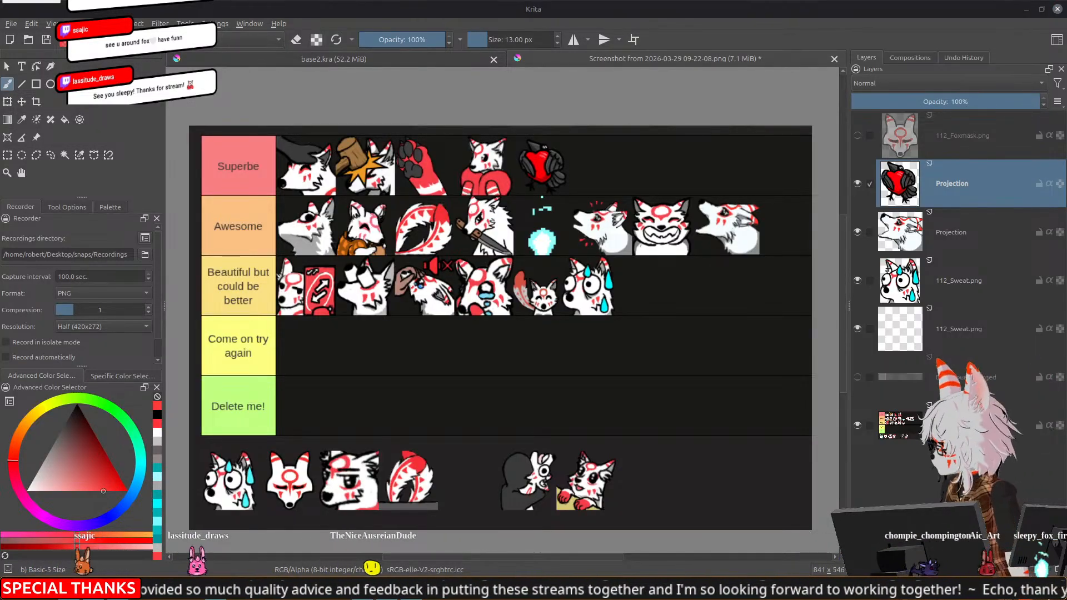
{"action": "left_click", "coordinate": [118, 553]}
{"action": "left_click", "coordinate": [119, 550]}
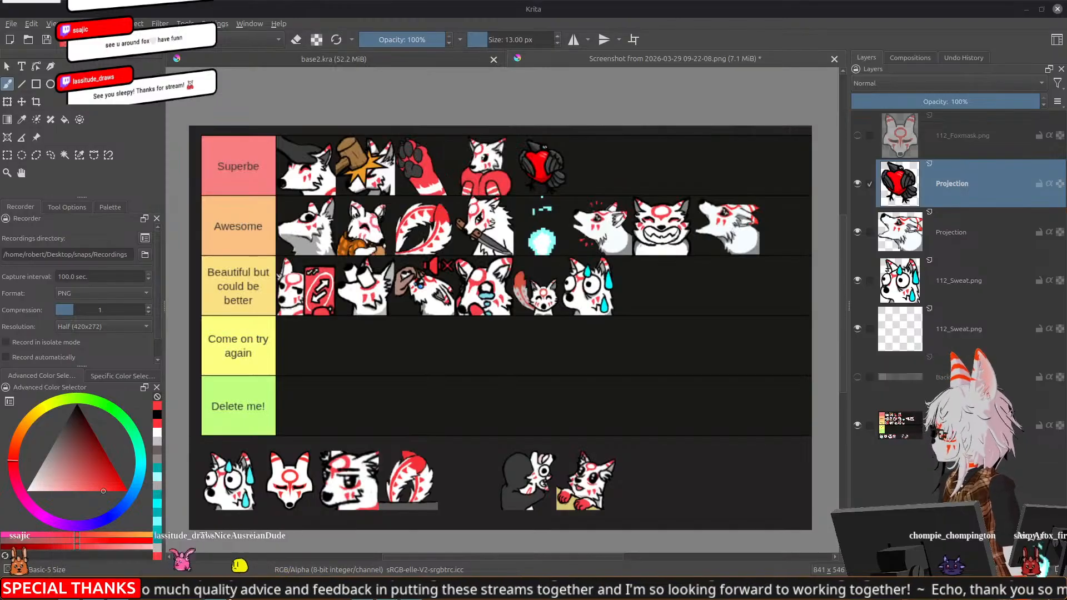
{"action": "left_click", "coordinate": [411, 588]}
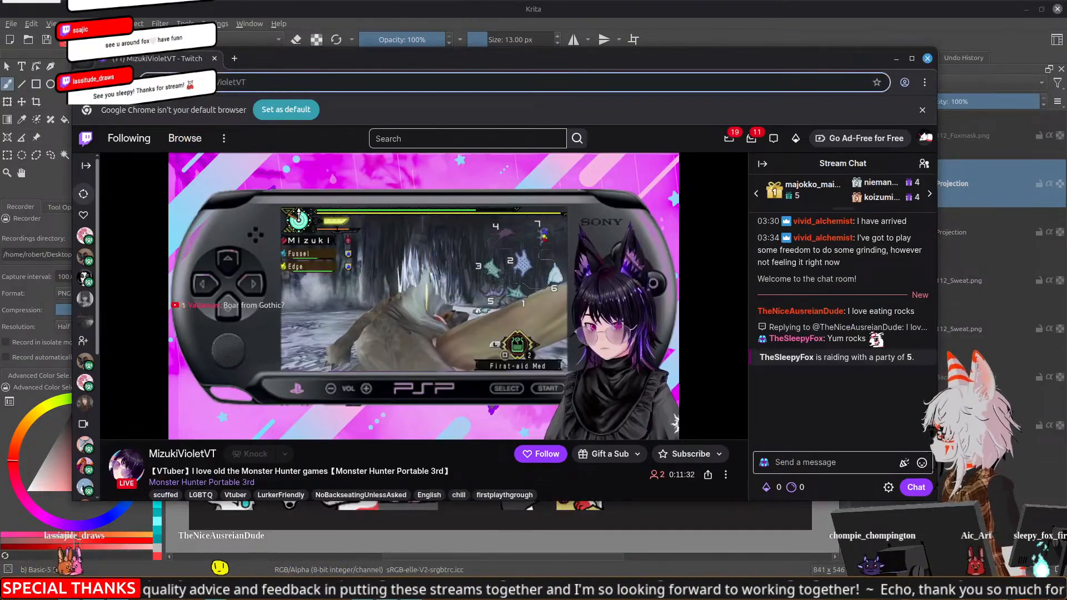
{"action": "left_click", "coordinate": [129, 428]}
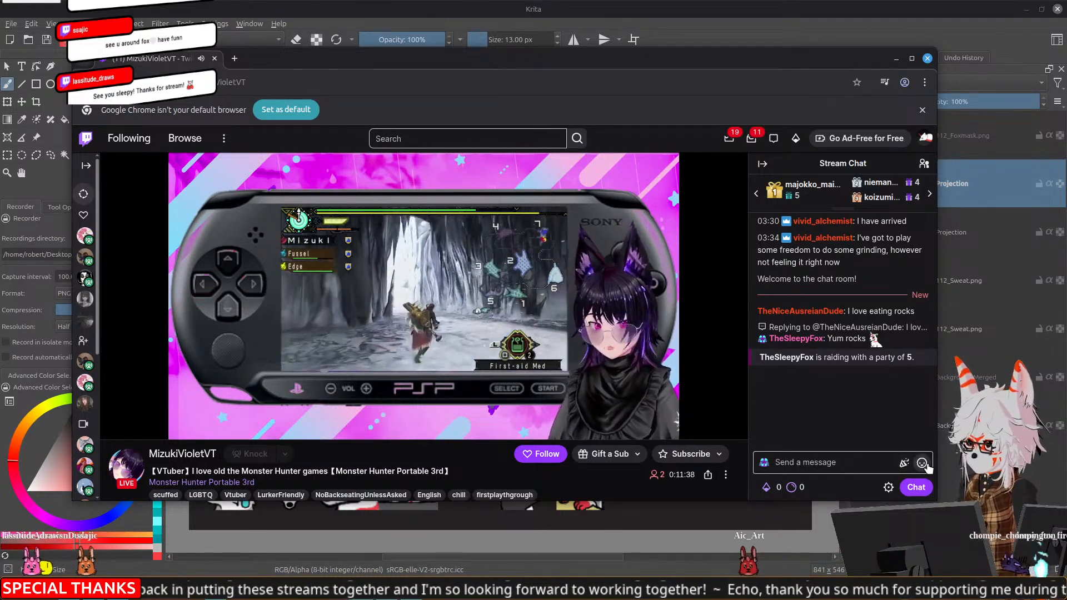
Send the chat message "We Rocks" with the thesle59HeartClose emote and a second TheSleepyFox emote between the two words
{"action": "left_click", "coordinate": [837, 466]}
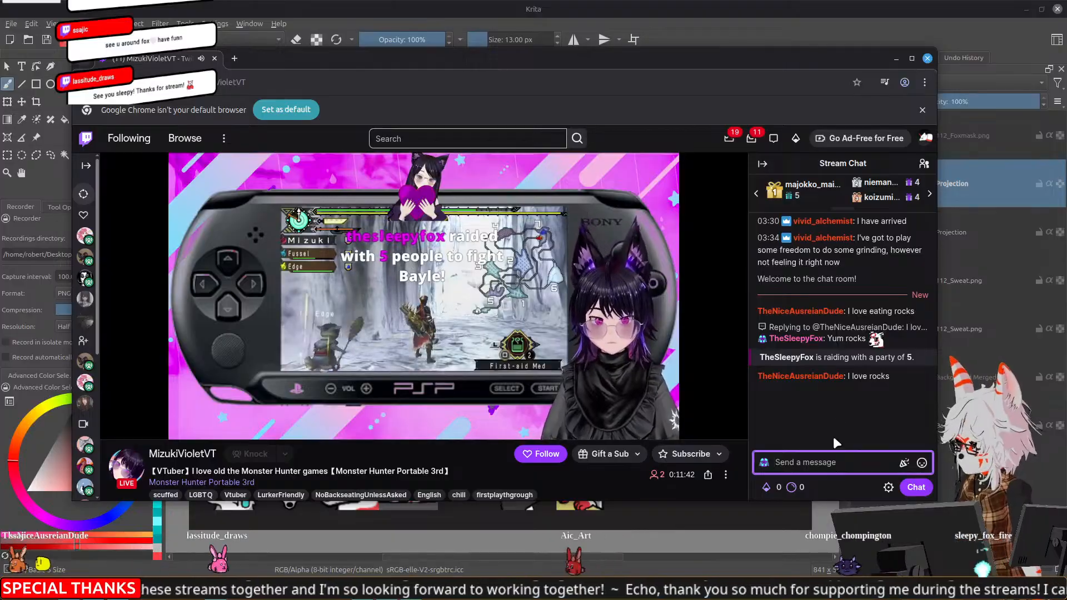
{"action": "type", "text": "We"}
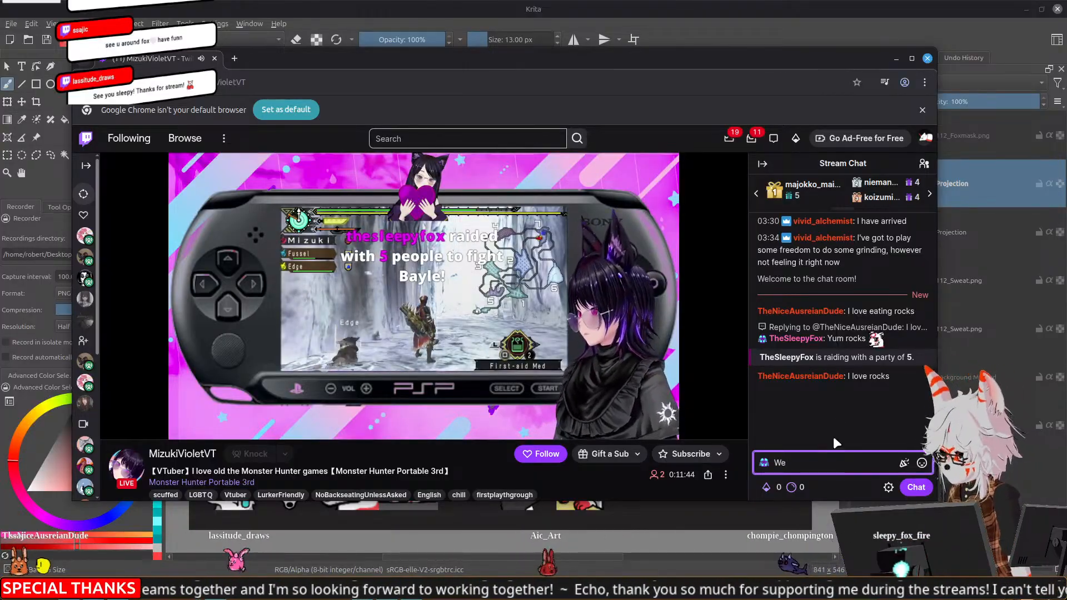
{"action": "left_click", "coordinate": [922, 464]}
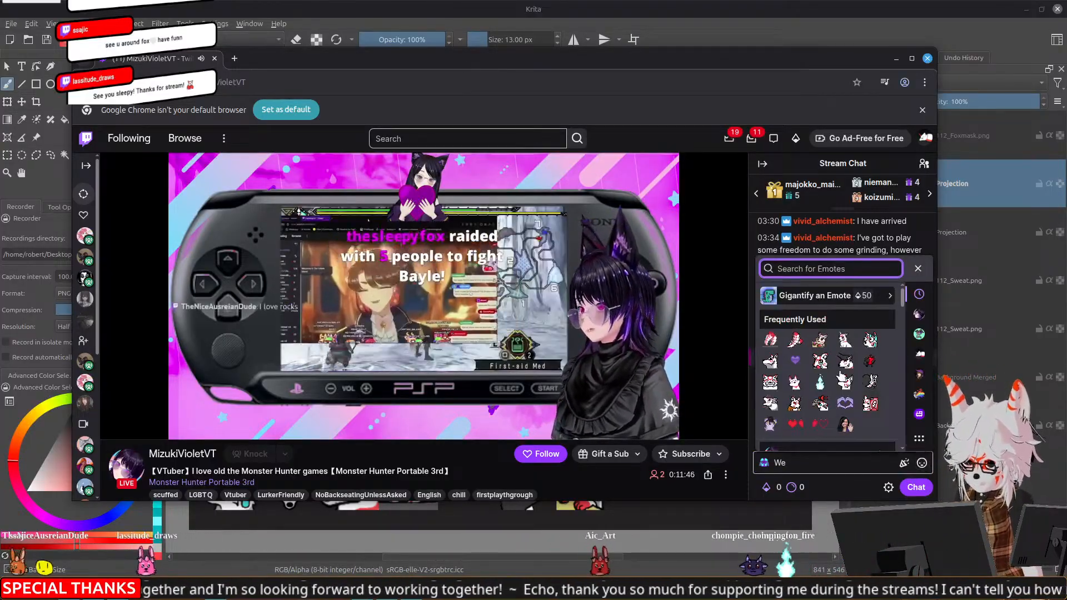
{"action": "scroll", "coordinate": [789, 400], "scroll_direction": "down", "scroll_amount": 5}
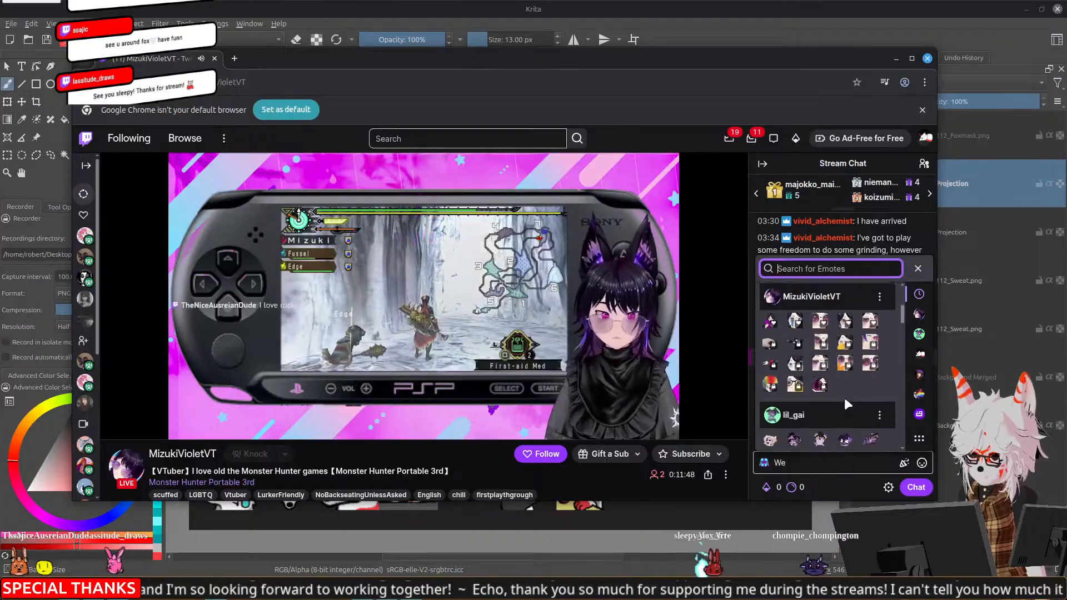
{"action": "left_click", "coordinate": [794, 424]}
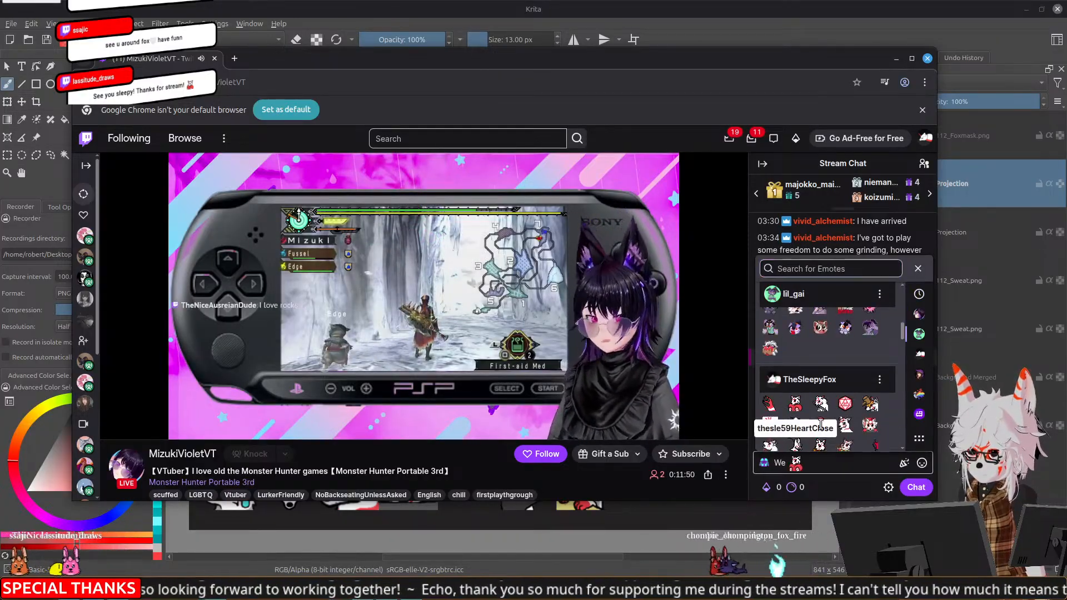
{"action": "left_click", "coordinate": [821, 425]}
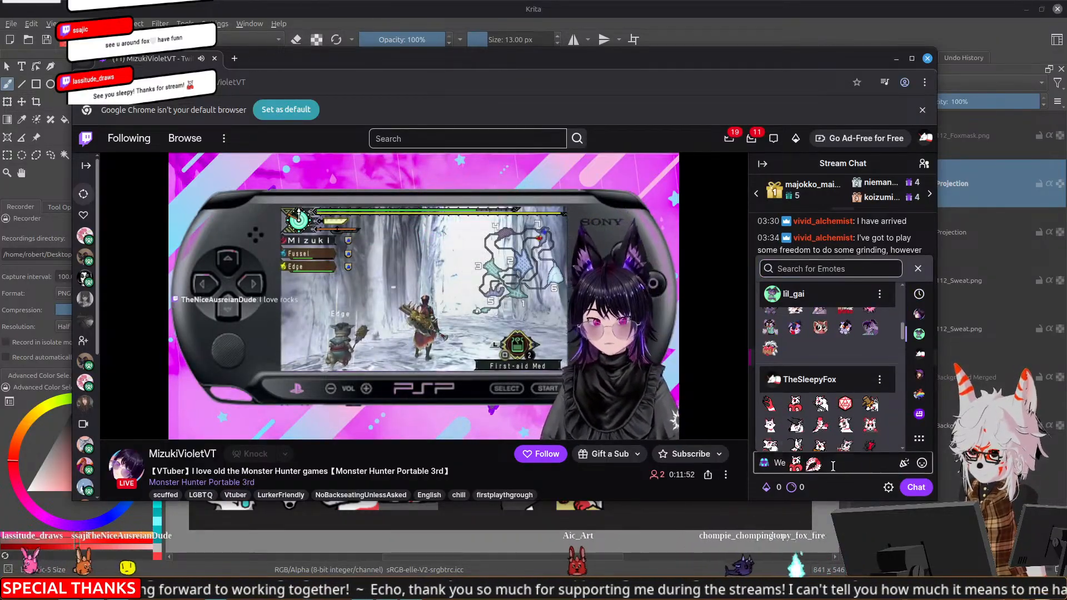
{"action": "left_click", "coordinate": [835, 465]}
{"action": "type", "text": "Rocks"}
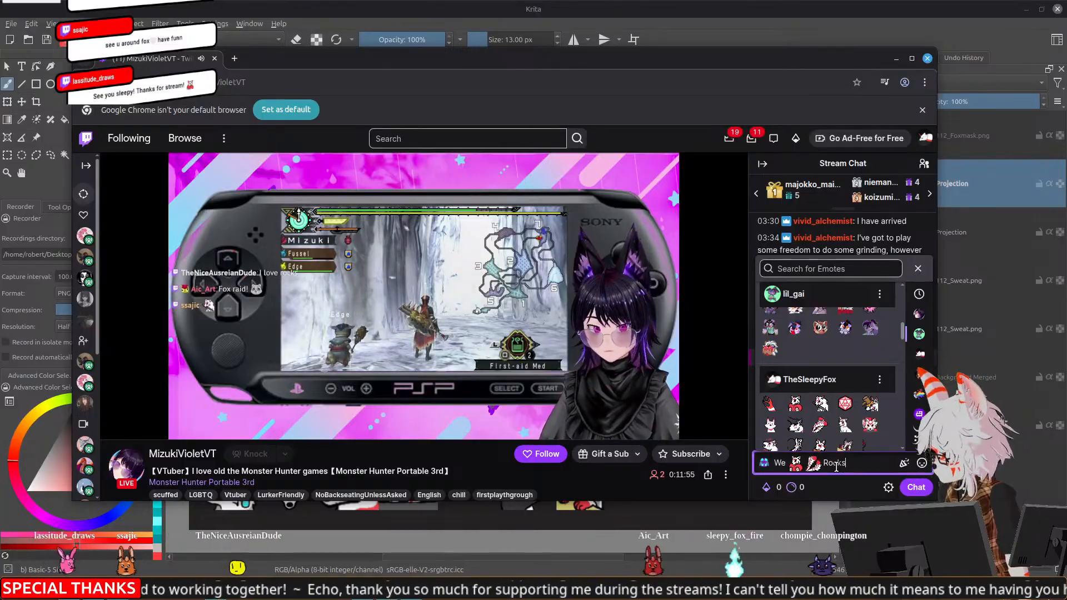
{"action": "key", "text": "Return"}
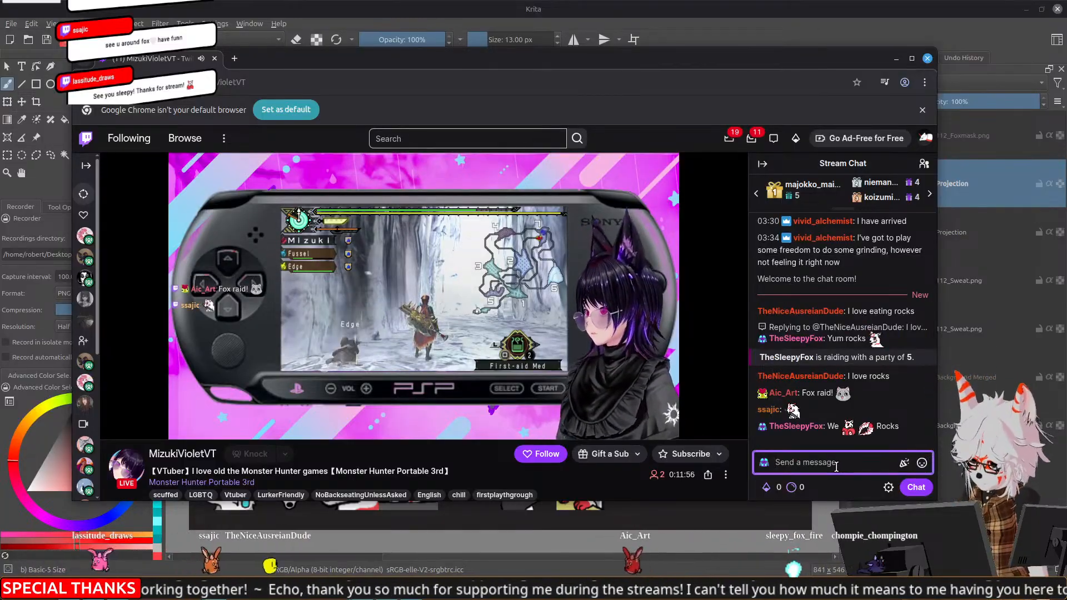
Send the chat message "FOX RAID!" followed by a fox emote from the TheSleepyFox set
{"action": "type", "text": "FOX RAI"}
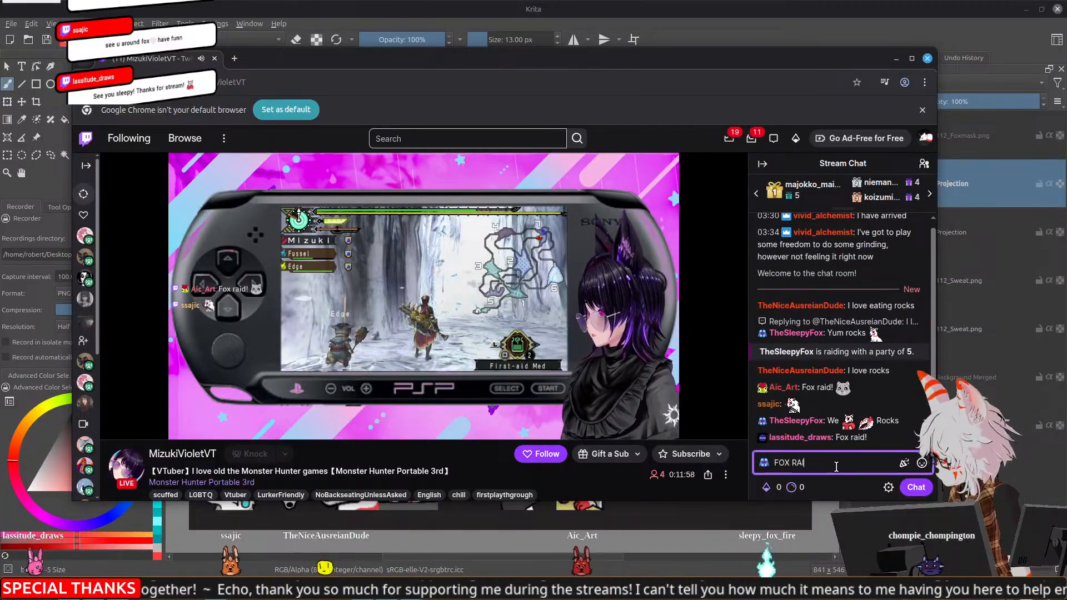
{"action": "type", "text": "D!"}
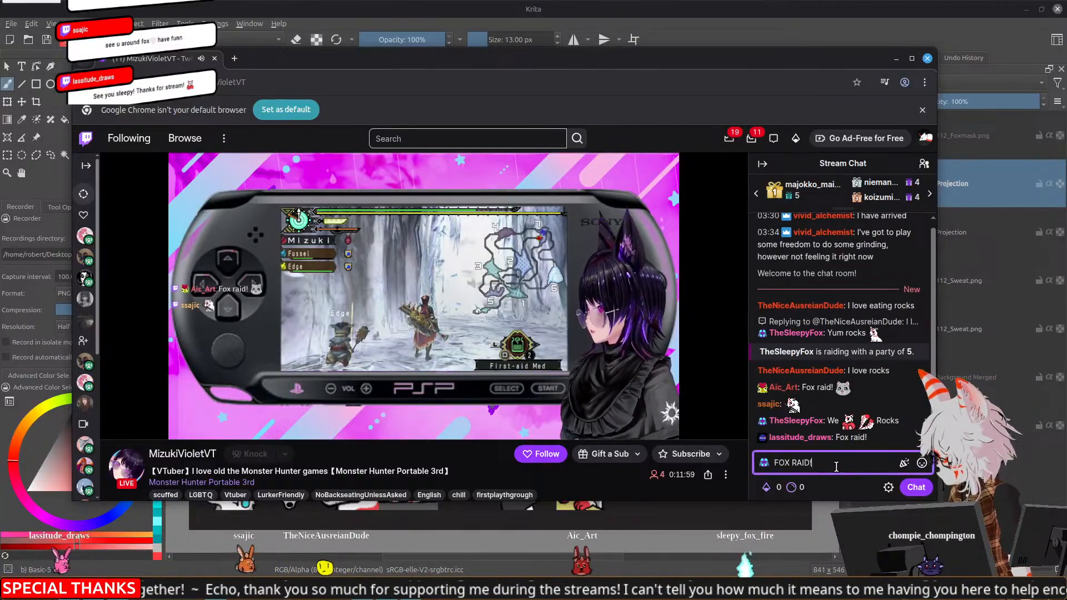
{"action": "left_click", "coordinate": [922, 463]}
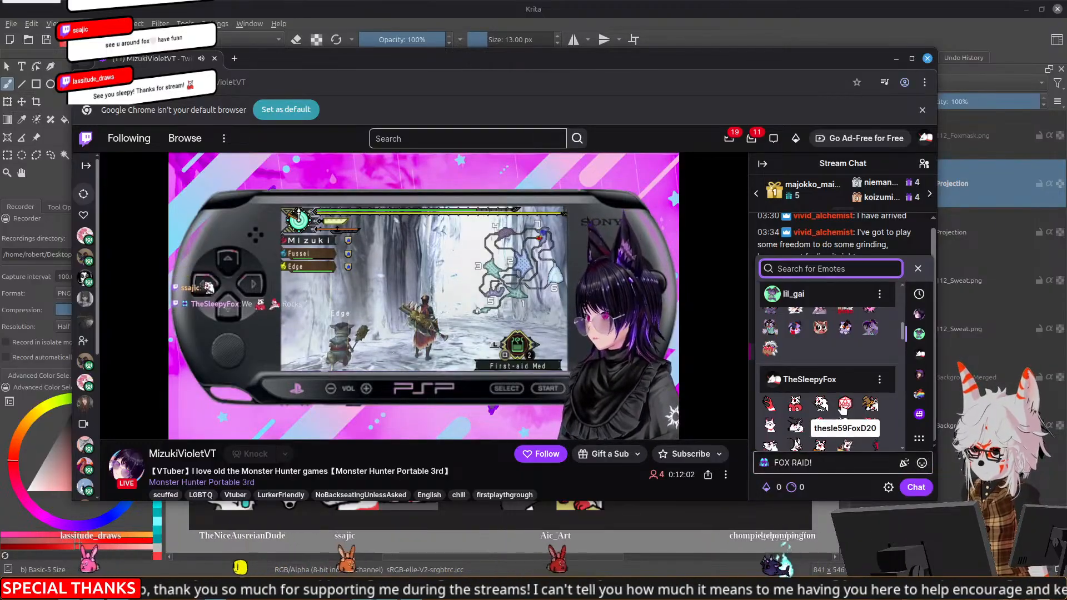
{"action": "scroll", "coordinate": [828, 373], "scroll_direction": "down", "scroll_amount": 2}
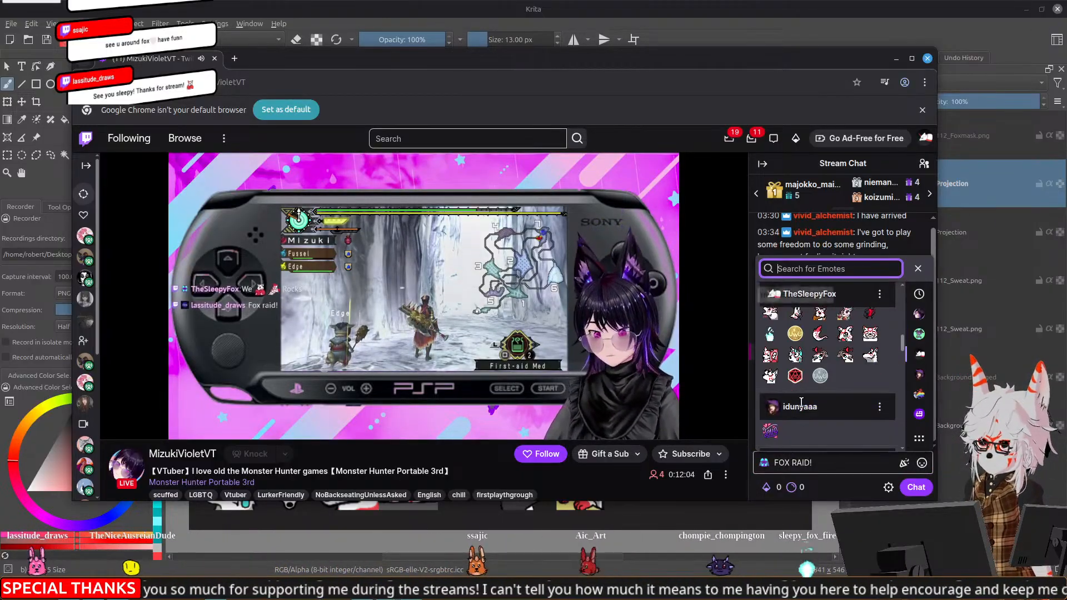
{"action": "left_click", "coordinate": [845, 355]}
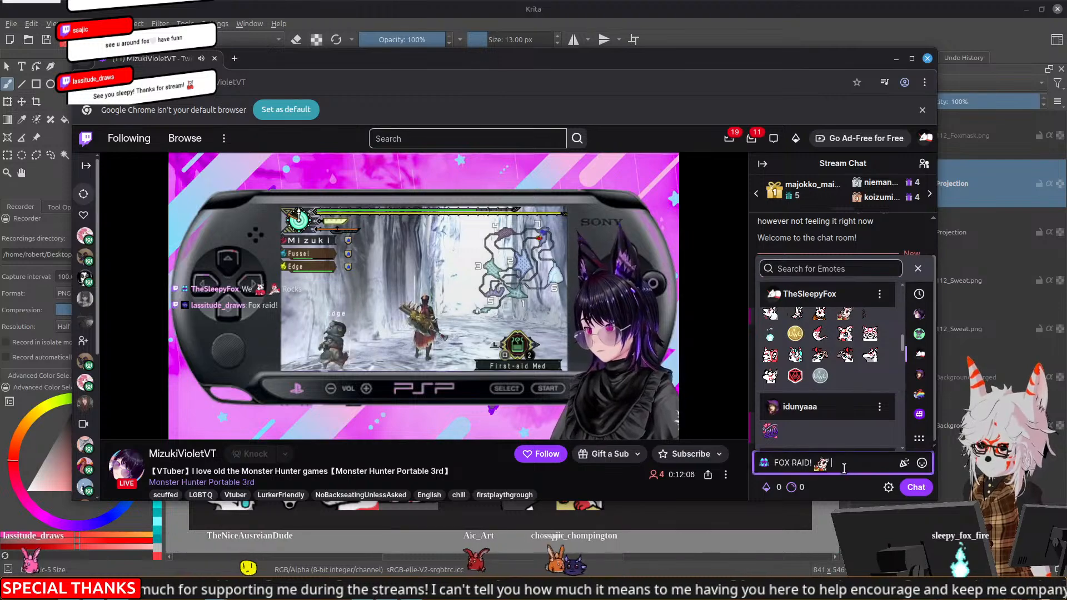
{"action": "key", "text": "Return"}
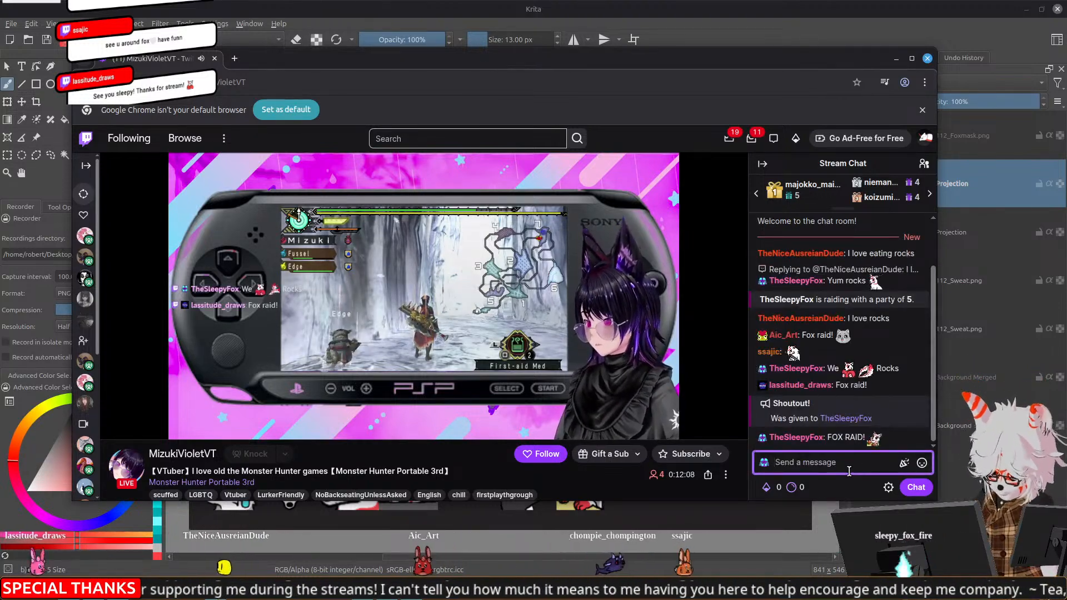